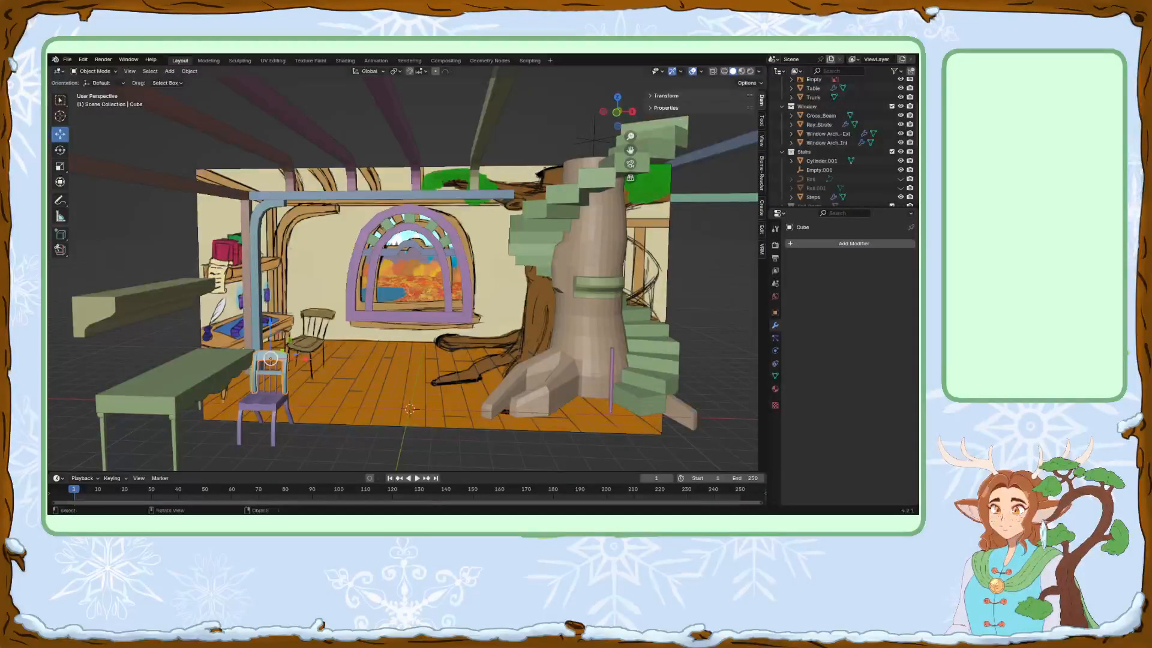
Examine the blocked-out treehouse room from several angles and look through its collections in the scene hierarchy.
scroll(485, 265, "down", 3)
middle_click_drag(484, 265, 326, 190)
scroll(453, 291, "up", 4)
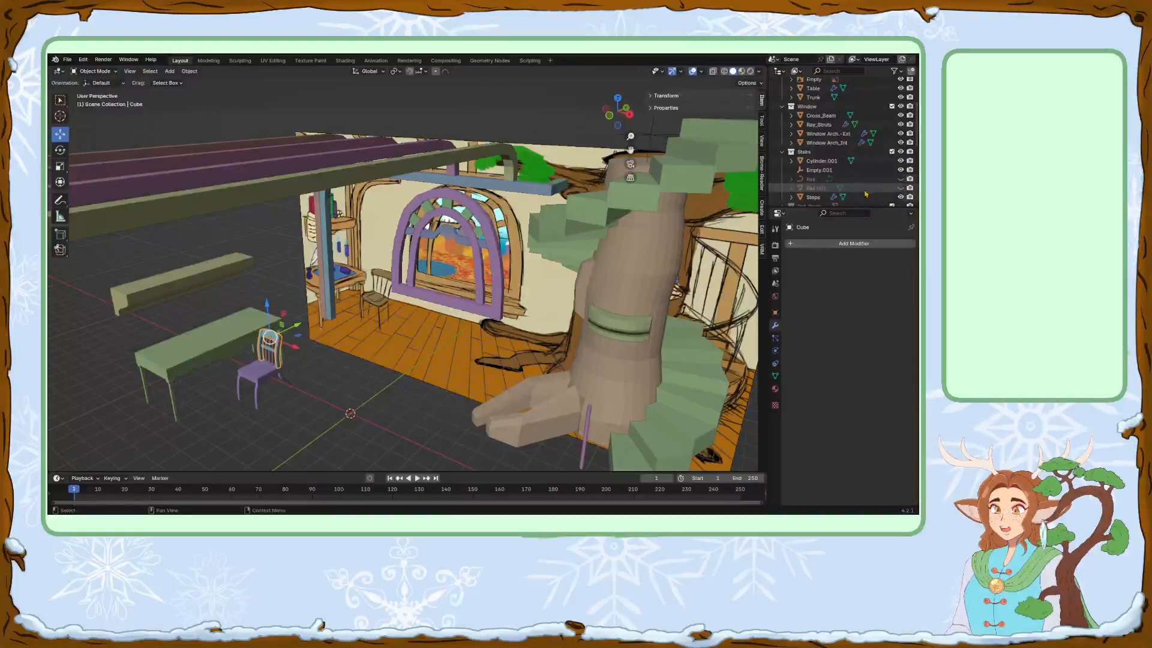
scroll(342, 288, "down", 5)
middle_click_drag(342, 288, 464, 276)
scroll(450, 261, "up", 4)
scroll(456, 267, "down", 2)
scroll(867, 161, "down", 6)
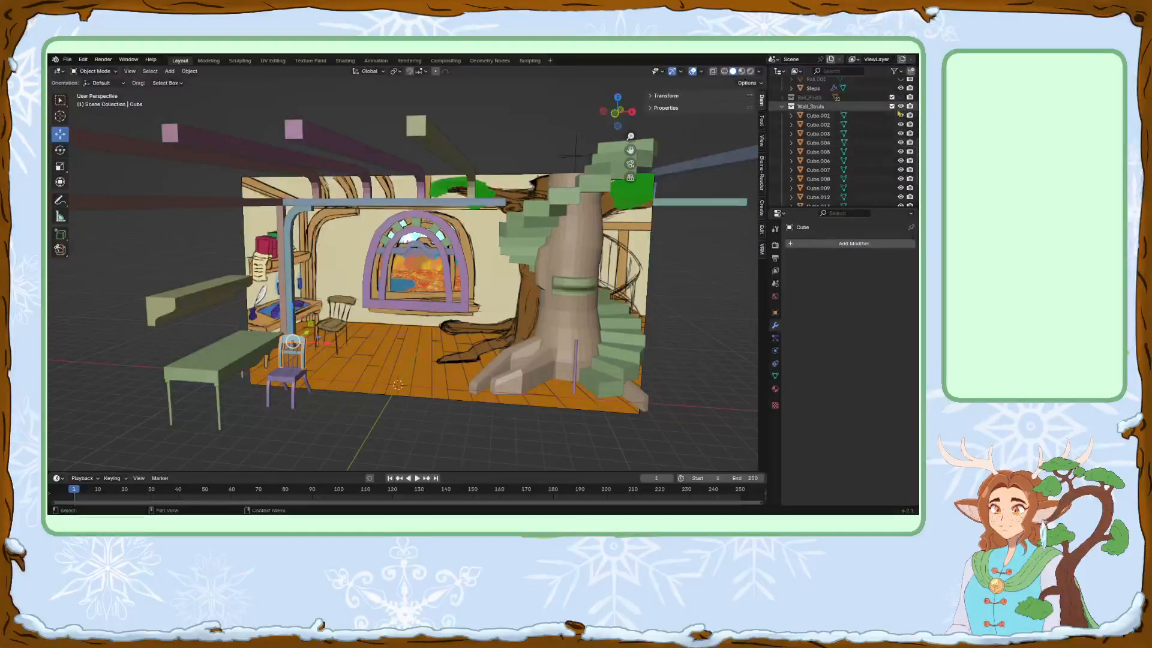
scroll(900, 113, "up", 7)
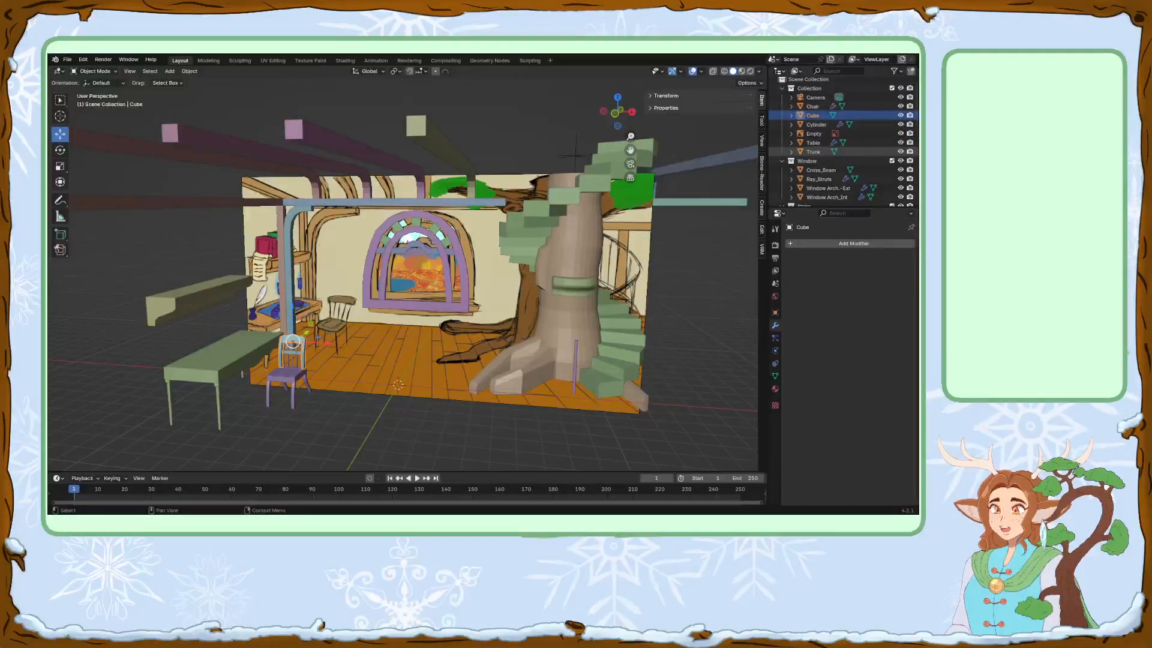
scroll(886, 158, "down", 4)
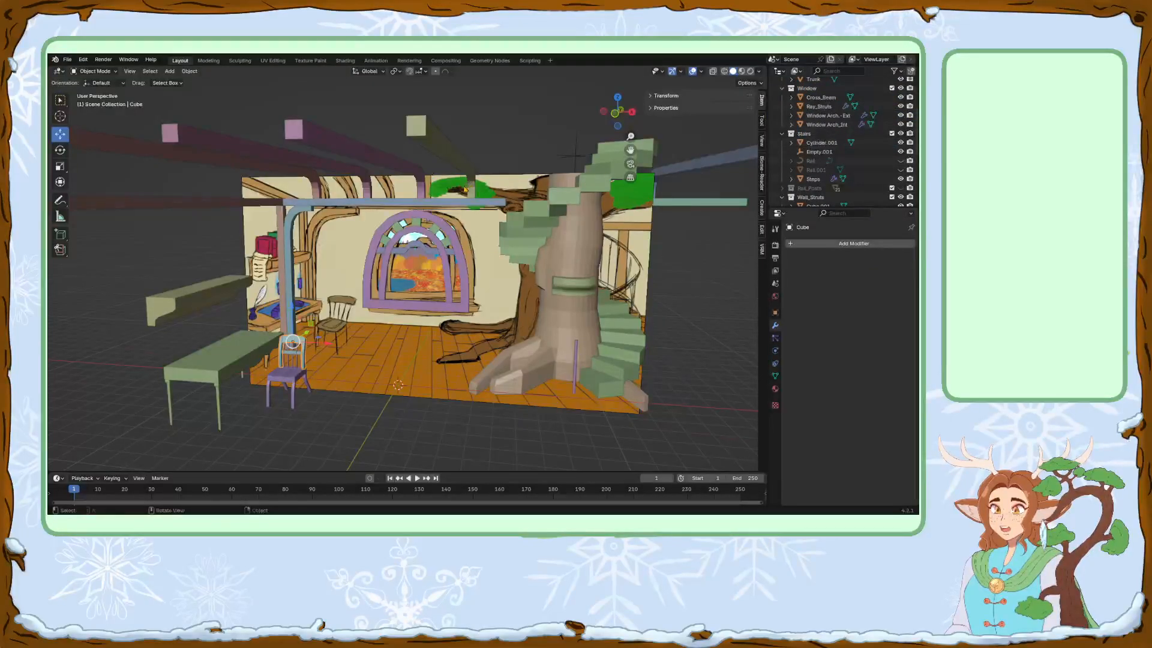
middle_click_drag(467, 188, 449, 205)
scroll(448, 205, "down", 1)
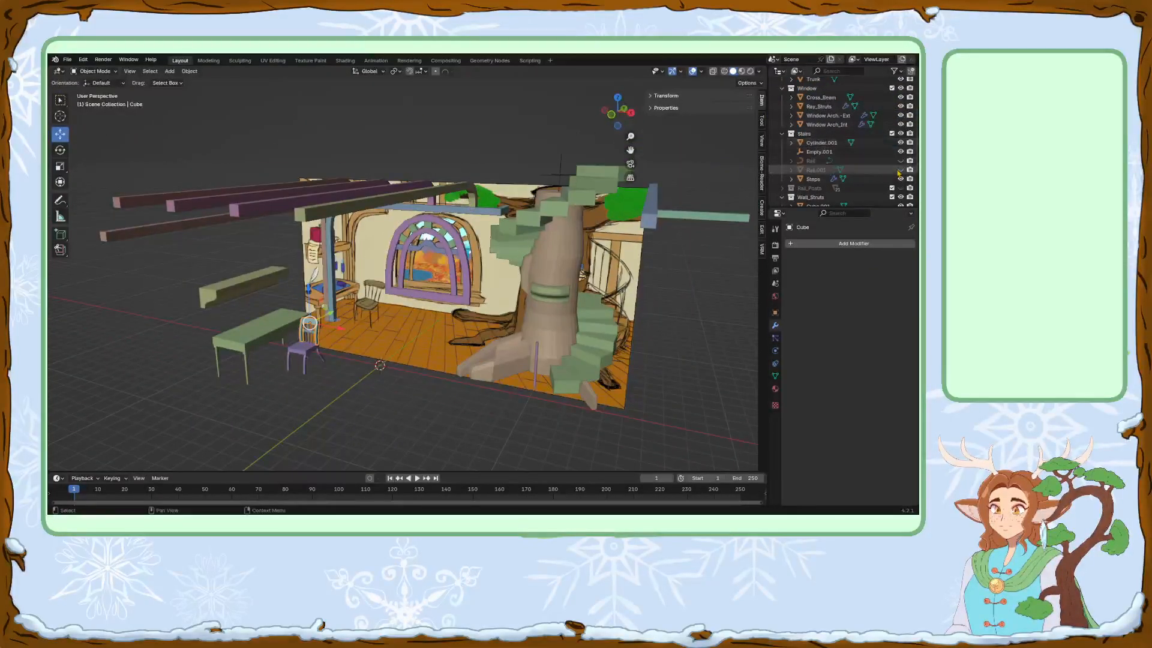
Hide the Wall_Struts collection and collapse its object list.
scroll(896, 156, "up", 3)
scroll(894, 135, "down", 6)
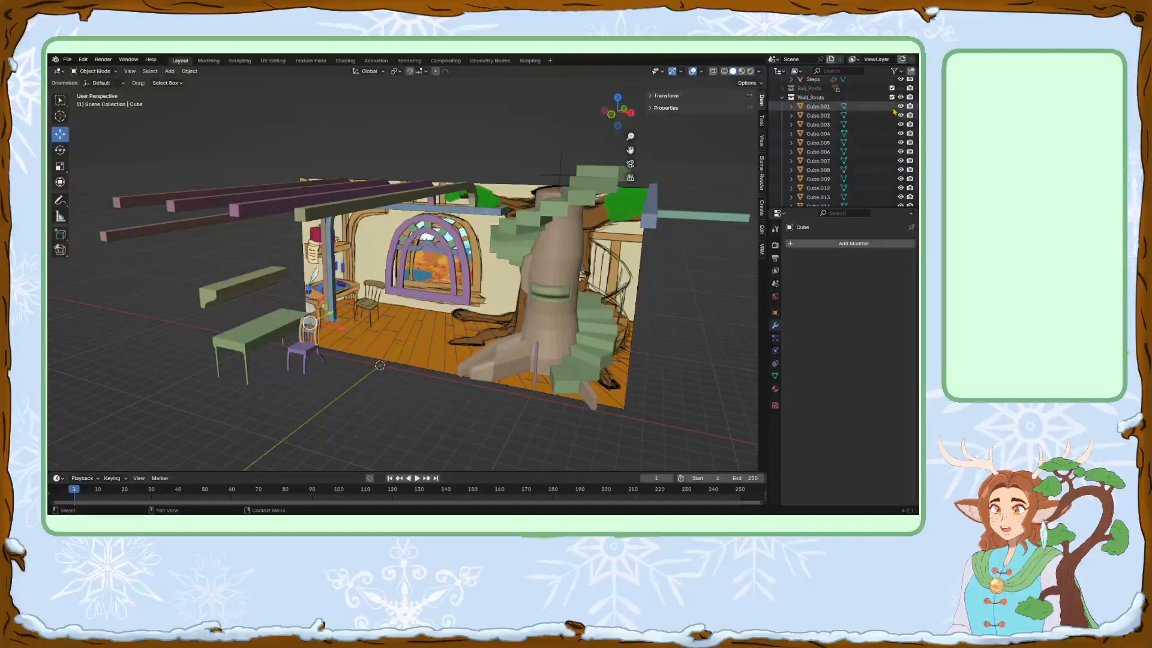
left_click(900, 98)
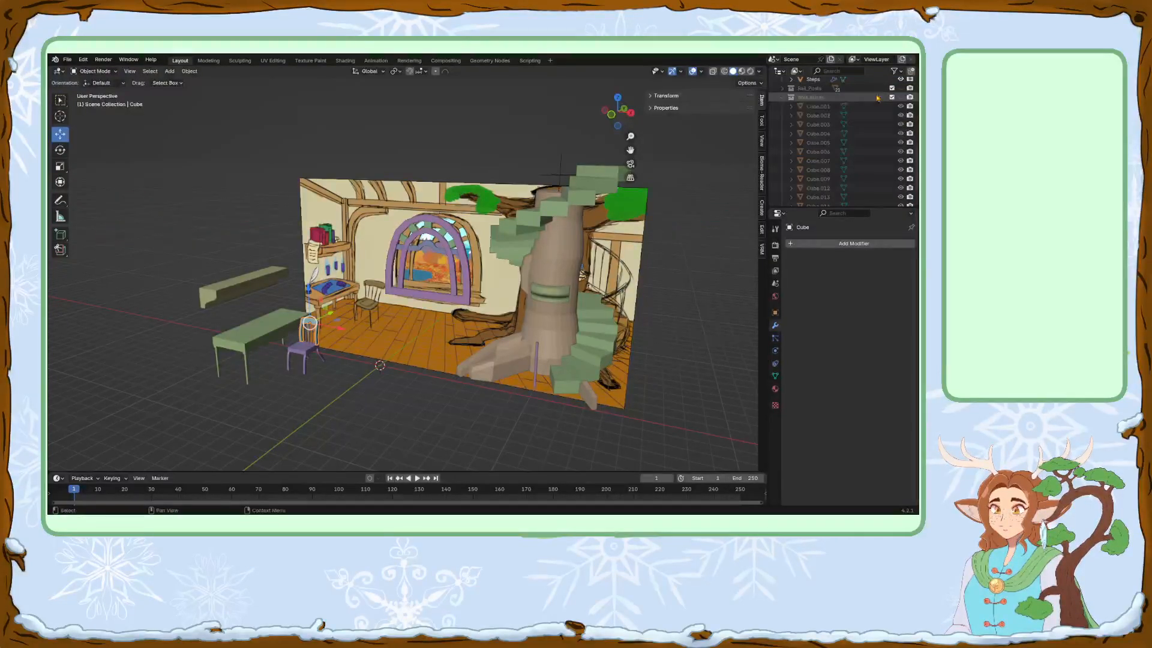
left_click(782, 97)
middle_click_drag(522, 282, 489, 280)
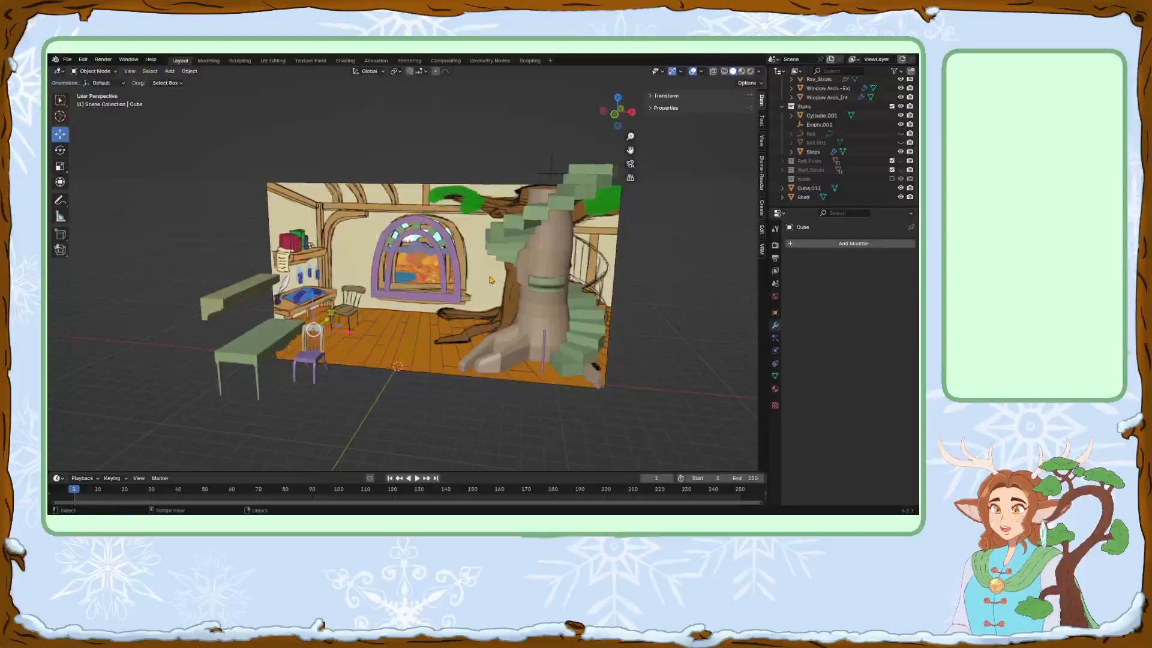
Hide the Window collection so the sketched window on the reference image is uncovered.
scroll(419, 293, "up", 4)
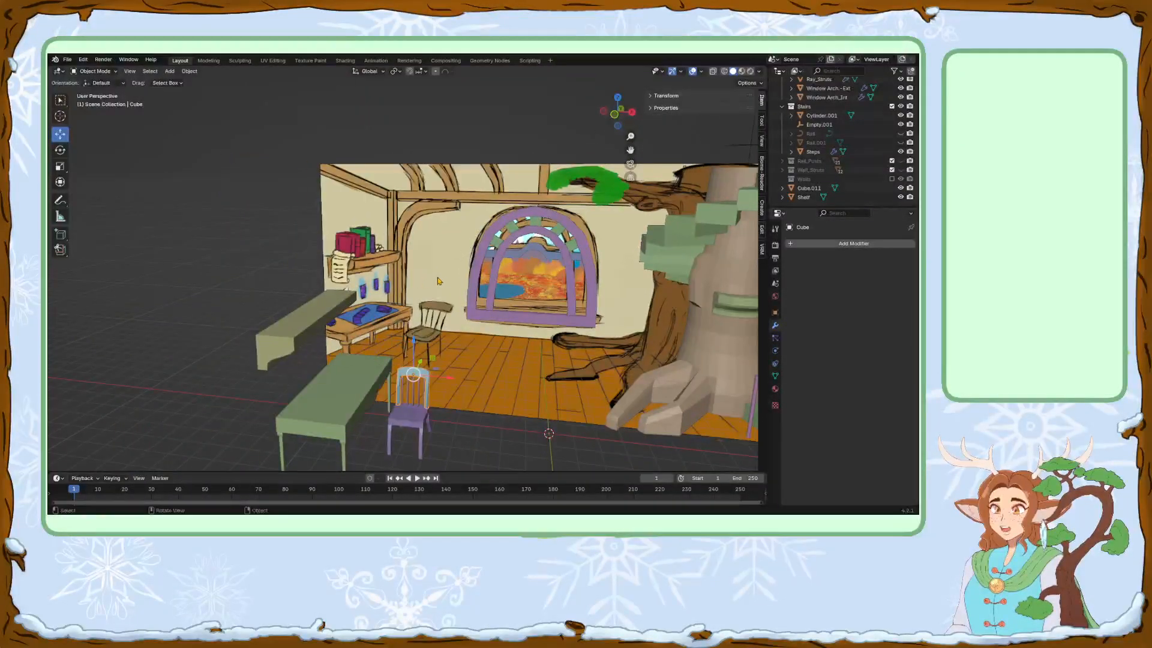
middle_click_drag(555, 296, 533, 293)
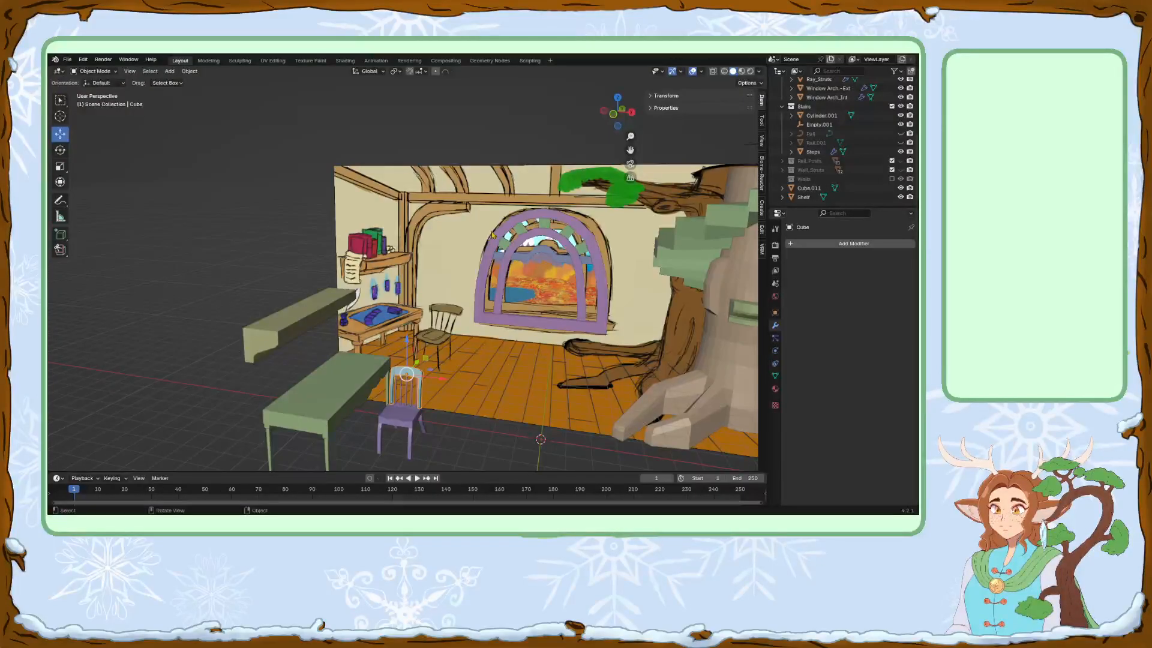
middle_click_drag(424, 313, 210, 263)
scroll(343, 198, "down", 1)
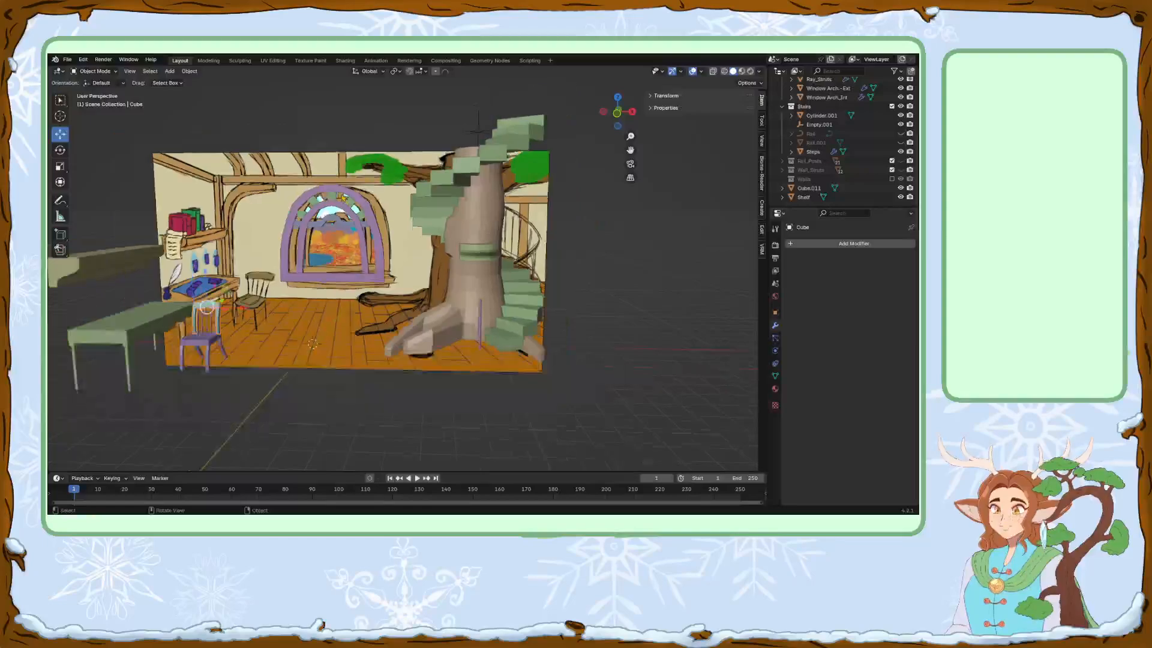
scroll(343, 198, "up", 1)
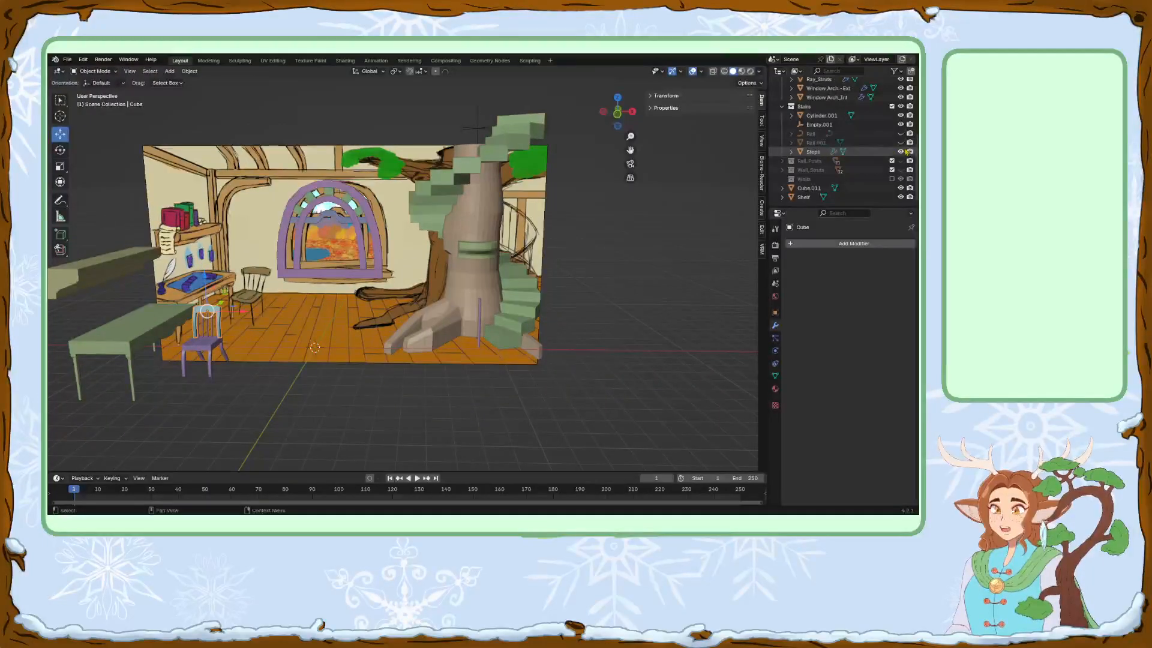
scroll(895, 167, "up", 6)
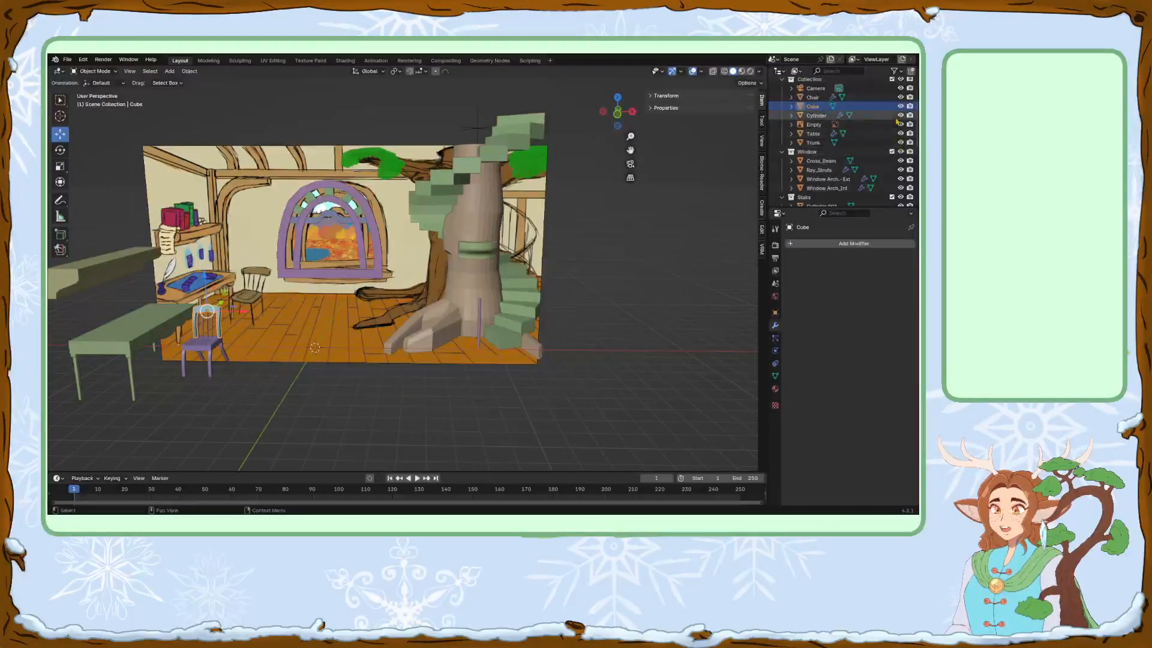
left_click(900, 164)
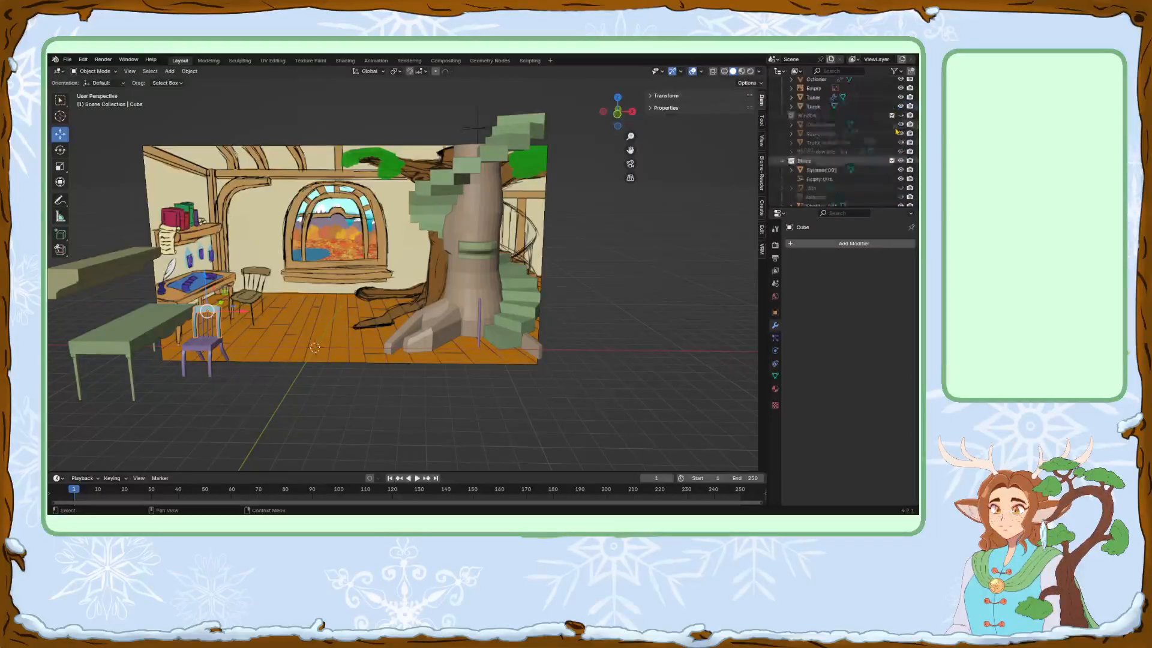
Hide the Trunk and the spiral staircase's Steps object, keeping the Table visible.
left_click(900, 146)
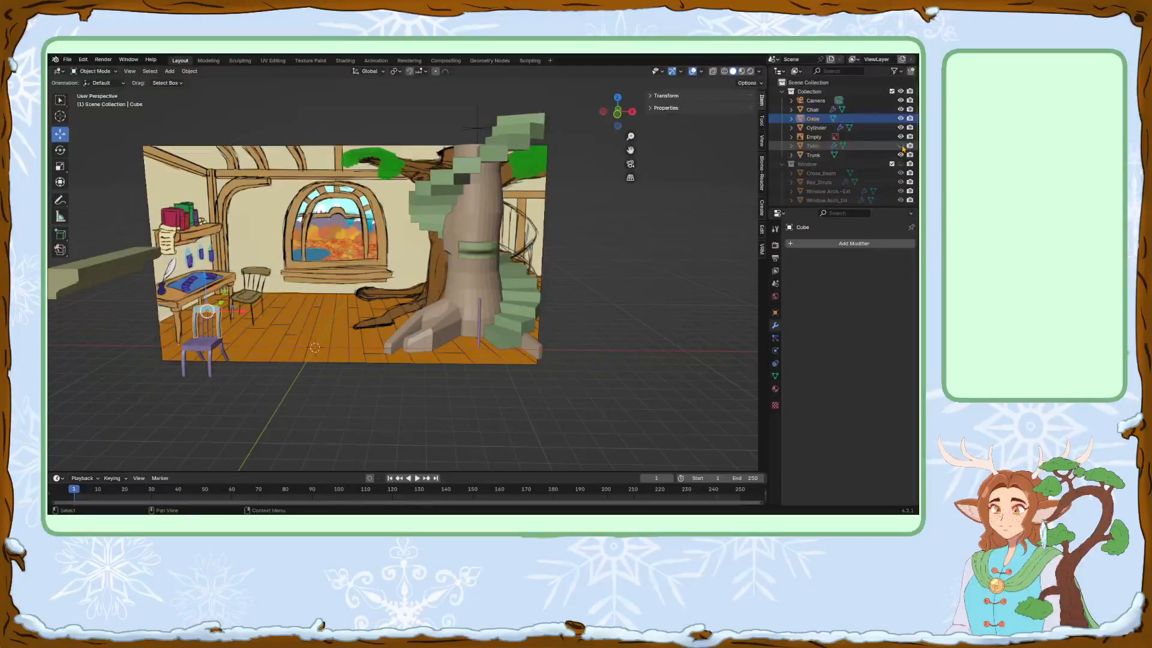
left_click(900, 145)
left_click(900, 155)
scroll(899, 157, "down", 5)
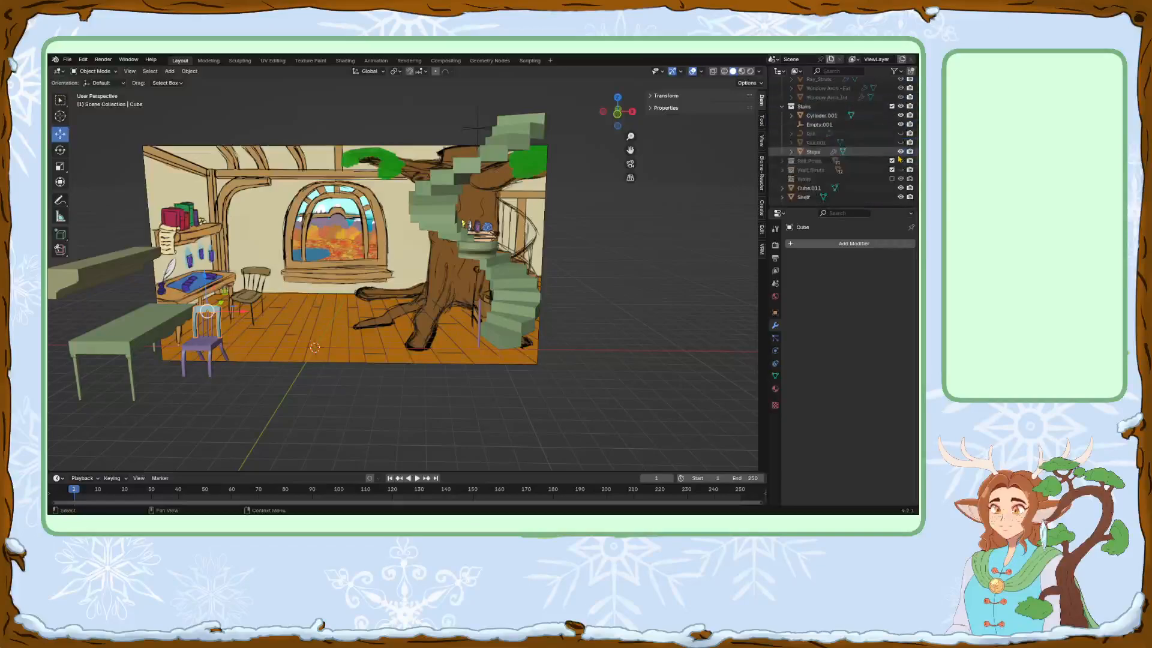
left_click(900, 152)
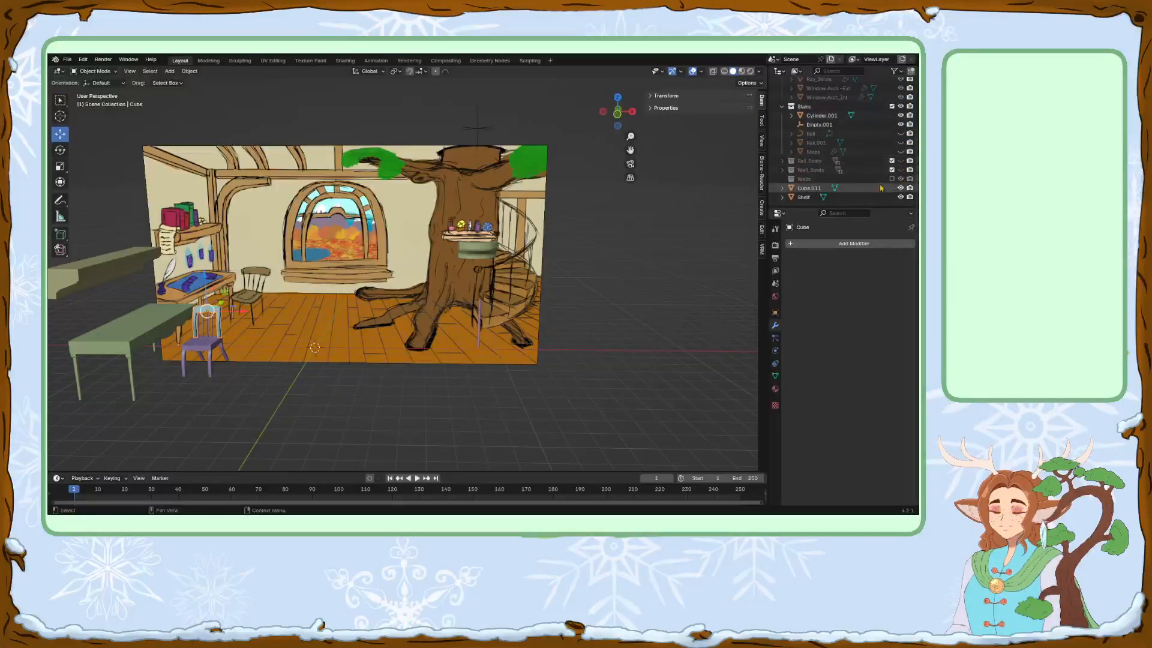
Add a 2 m cube mesh at the world origin in front of the room reference.
scroll(419, 259, "down", 2)
middle_click_drag(416, 256, 483, 257, "shift")
scroll(457, 261, "up", 3)
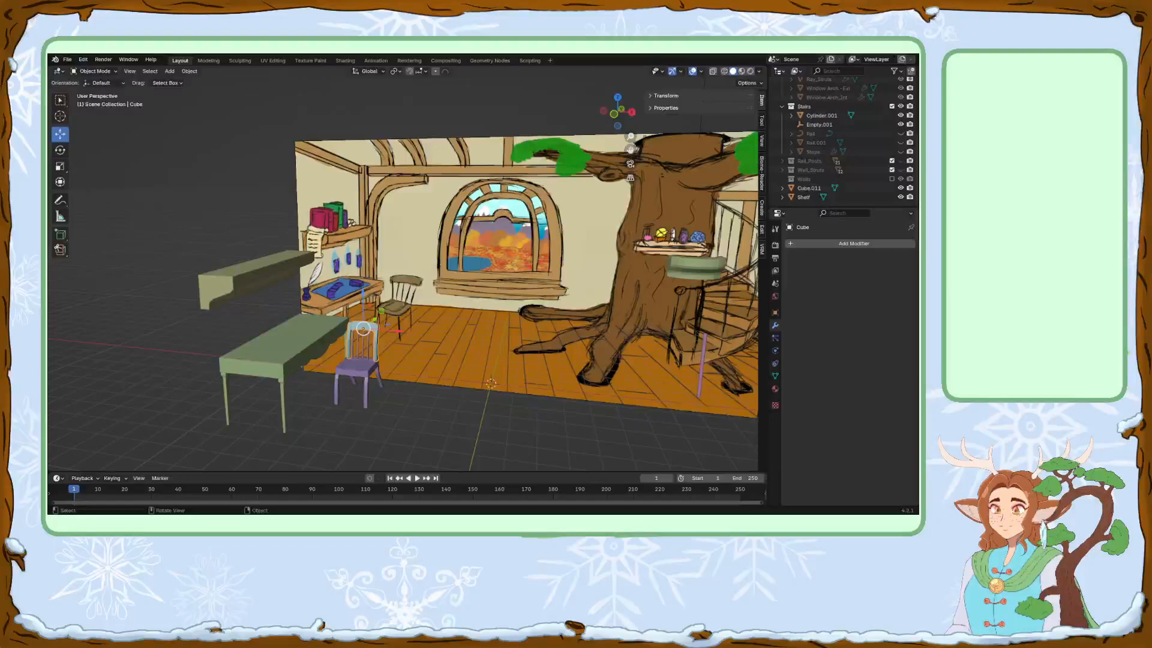
left_click(169, 70)
mouse_move(180, 77)
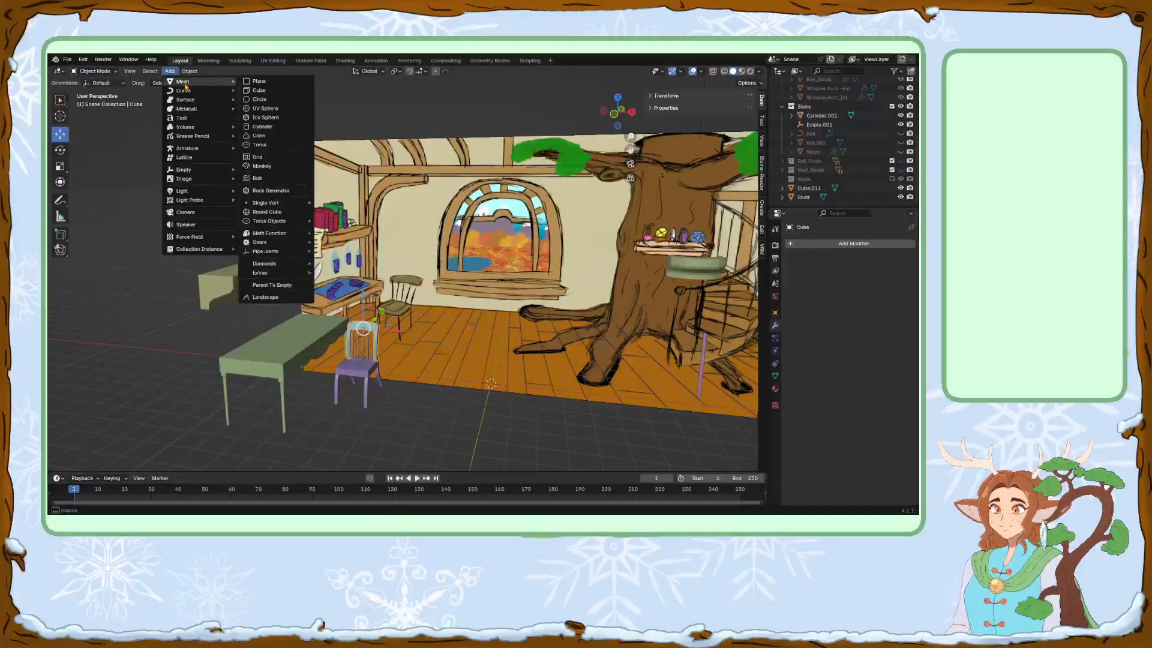
left_click(254, 95)
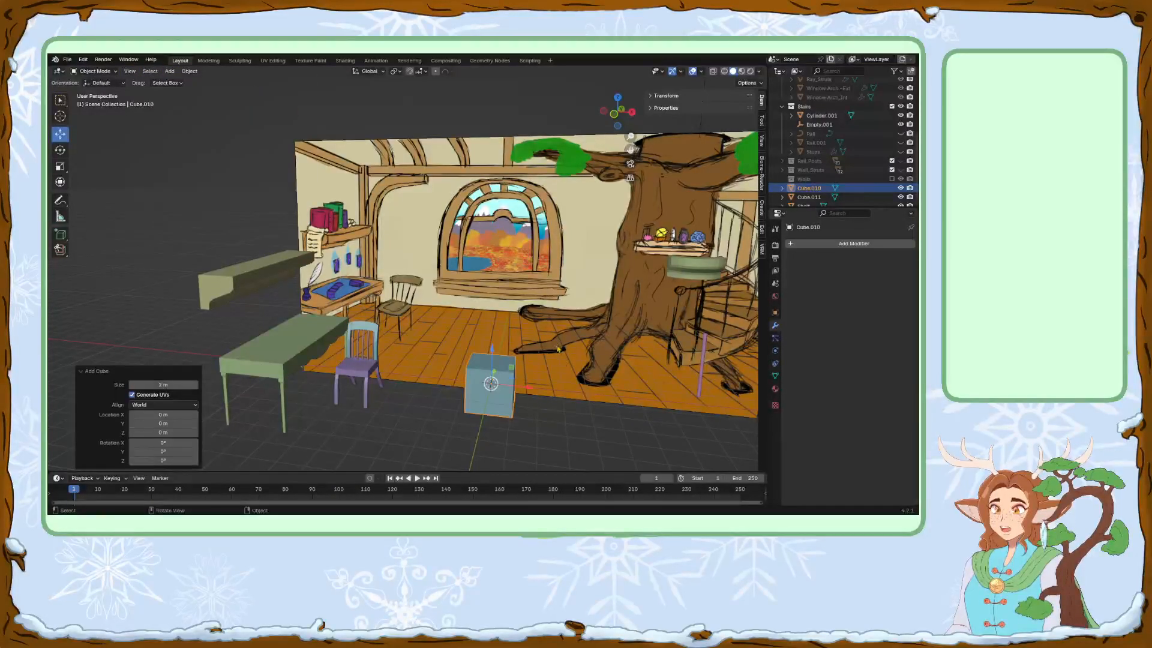
Scale the new cube along the Y axis to about a third of its thickness.
middle_click_drag(708, 413, 468, 369)
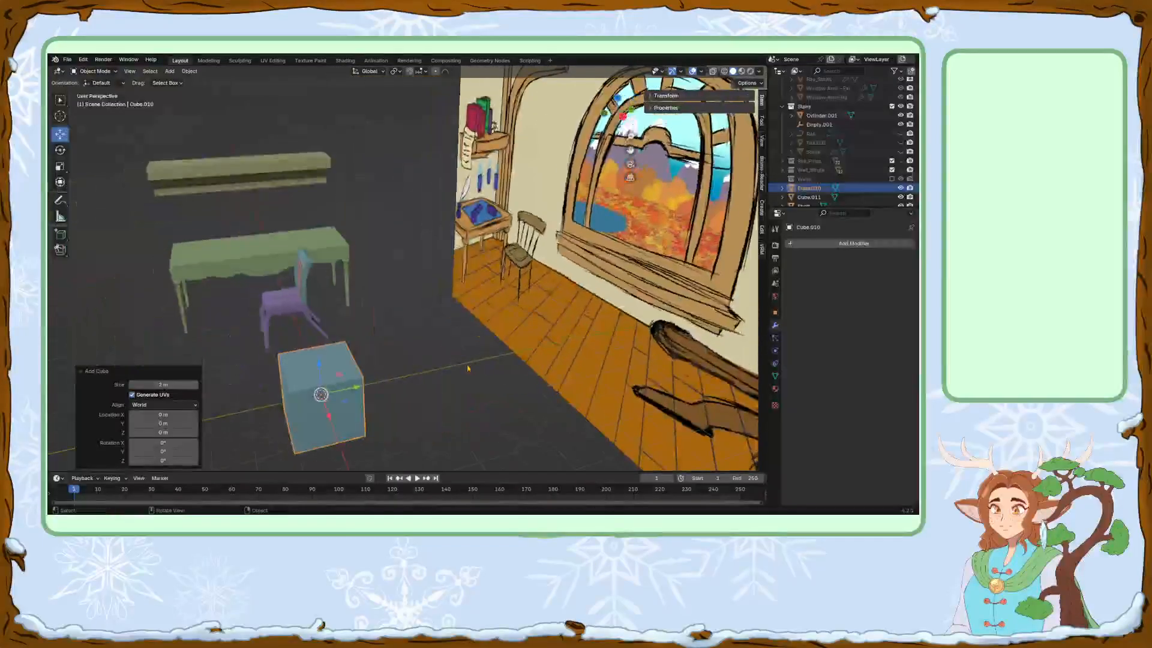
key("s")
key("y")
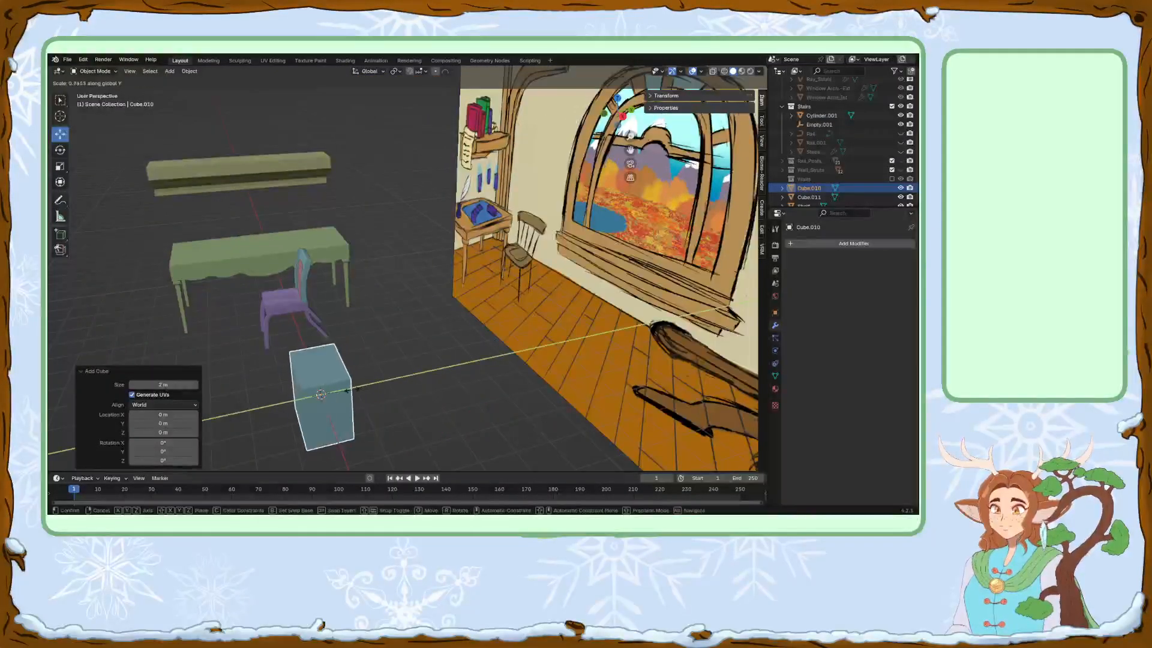
left_click(332, 393)
In Edit Mode, cut two centred edge loops through the slab's thickness and scale them apart by about 2.4 along Y toward the outer faces.
middle_click_drag(406, 395, 522, 352)
scroll(519, 372, "up", 1)
scroll(447, 318, "up", 3)
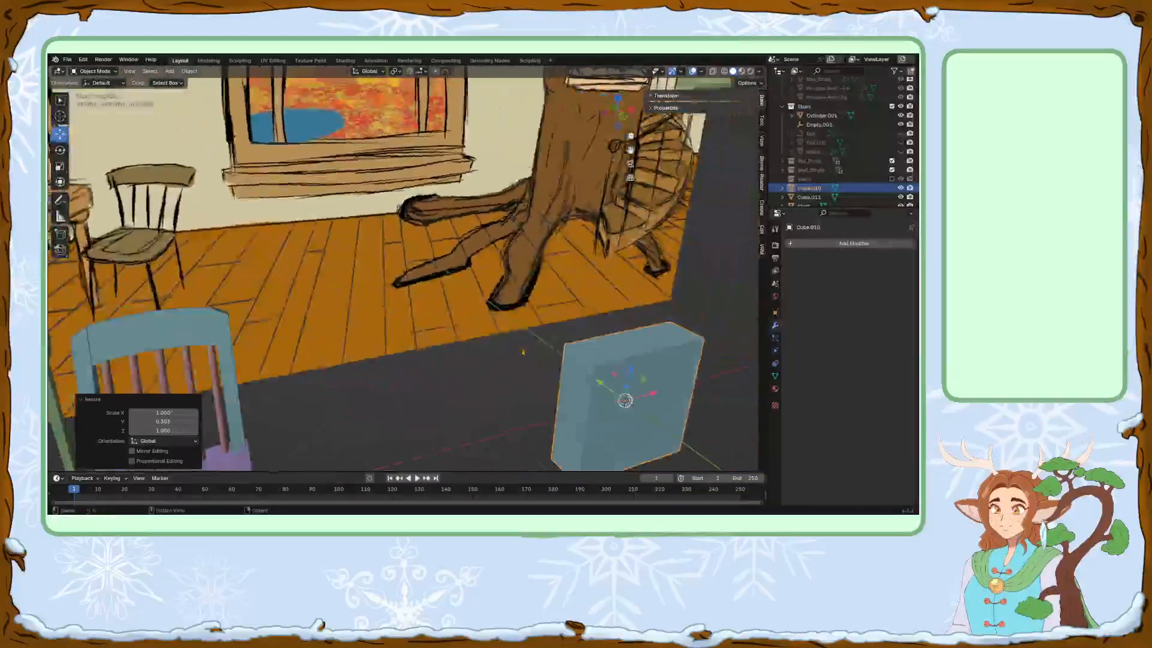
middle_click_drag(590, 357, 503, 335, "shift")
left_click(93, 71)
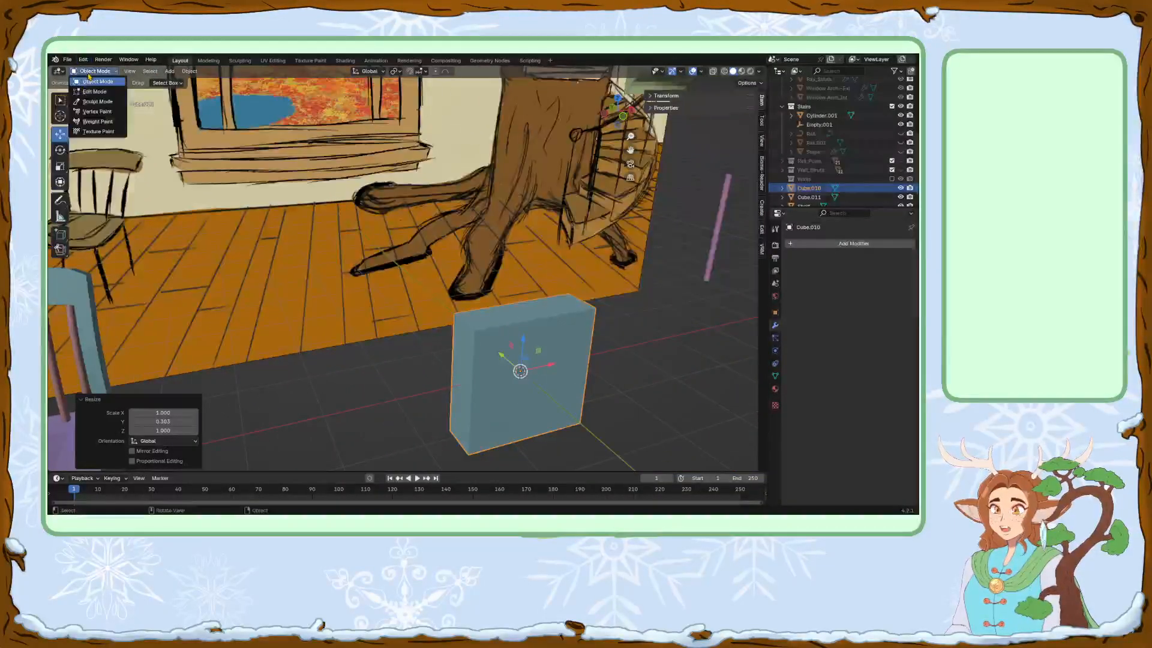
left_click(95, 91)
middle_click_drag(540, 336, 476, 337)
key("ctrl+r")
scroll(528, 294, "up", 1)
left_click(529, 294)
right_click(528, 294)
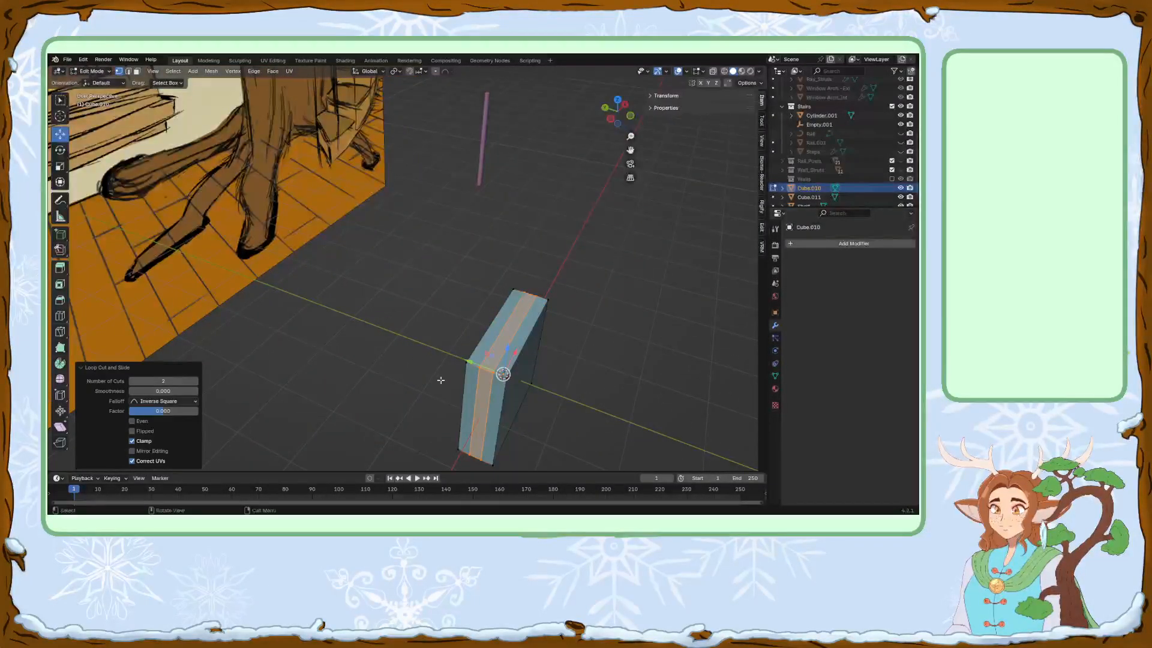
left_click(60, 166)
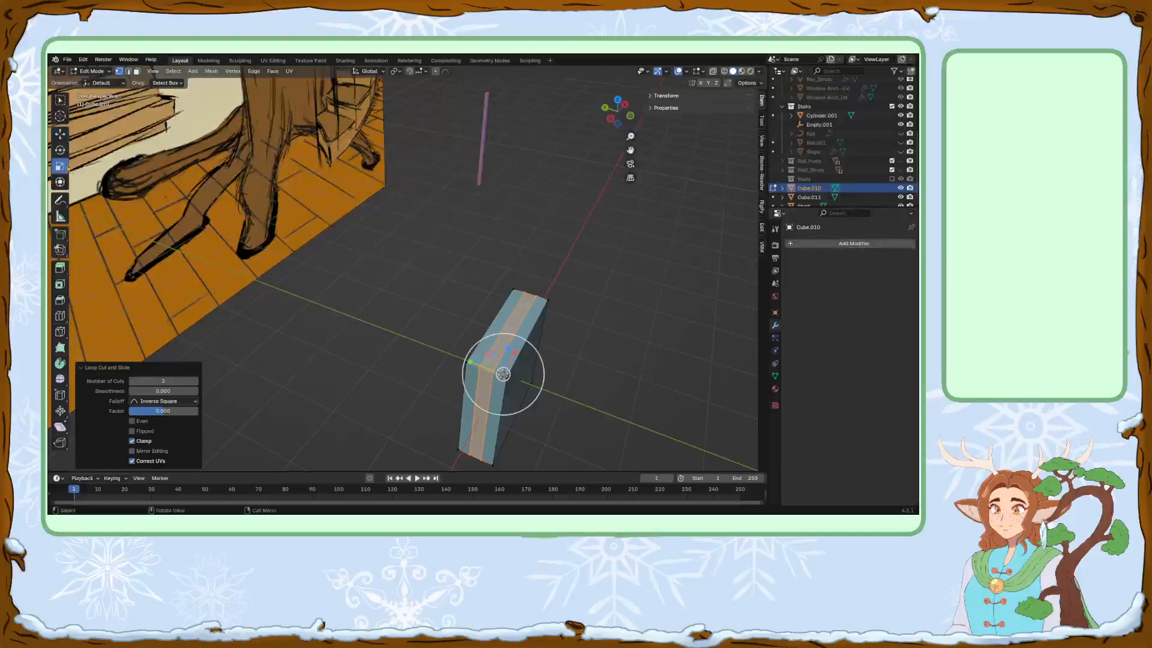
left_click_drag(470, 362, 415, 344)
Cut one vertical edge loop across the slab's wide faces and slide it close to the spine end.
middle_click_drag(665, 343, 414, 321)
key("ctrl+r")
left_click(365, 321)
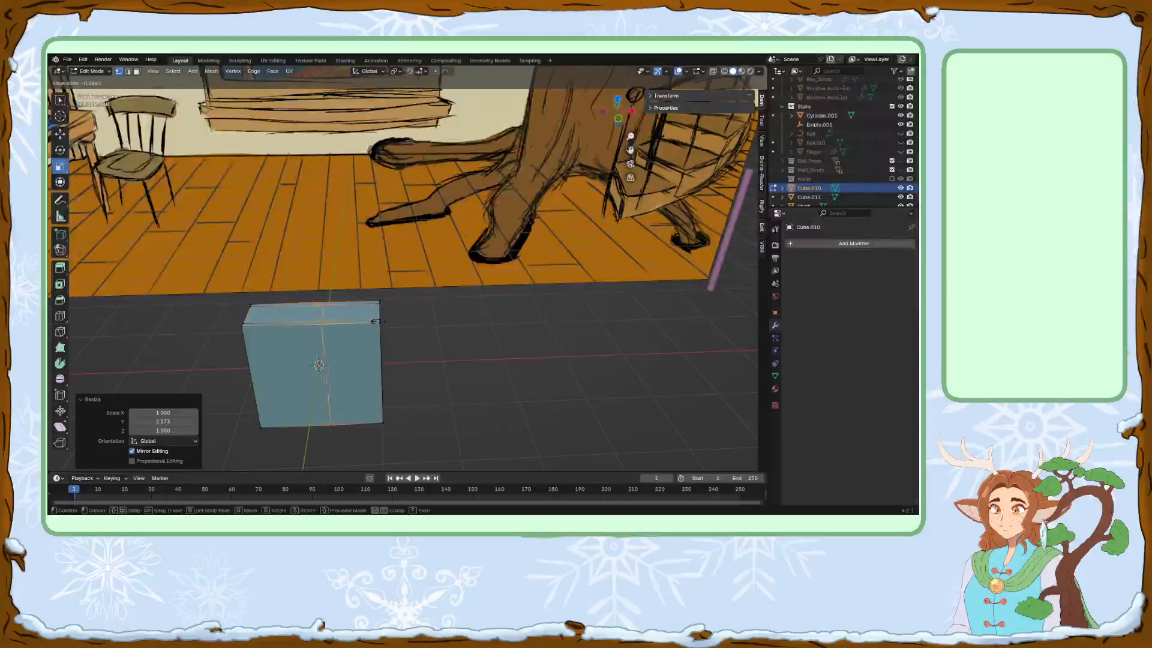
left_click(427, 321)
Extrude the page faces between the covers in place, scale them inward, and shift them about 0.08 m along X.
middle_click_drag(436, 326, 460, 267)
key("e")
key("Escape")
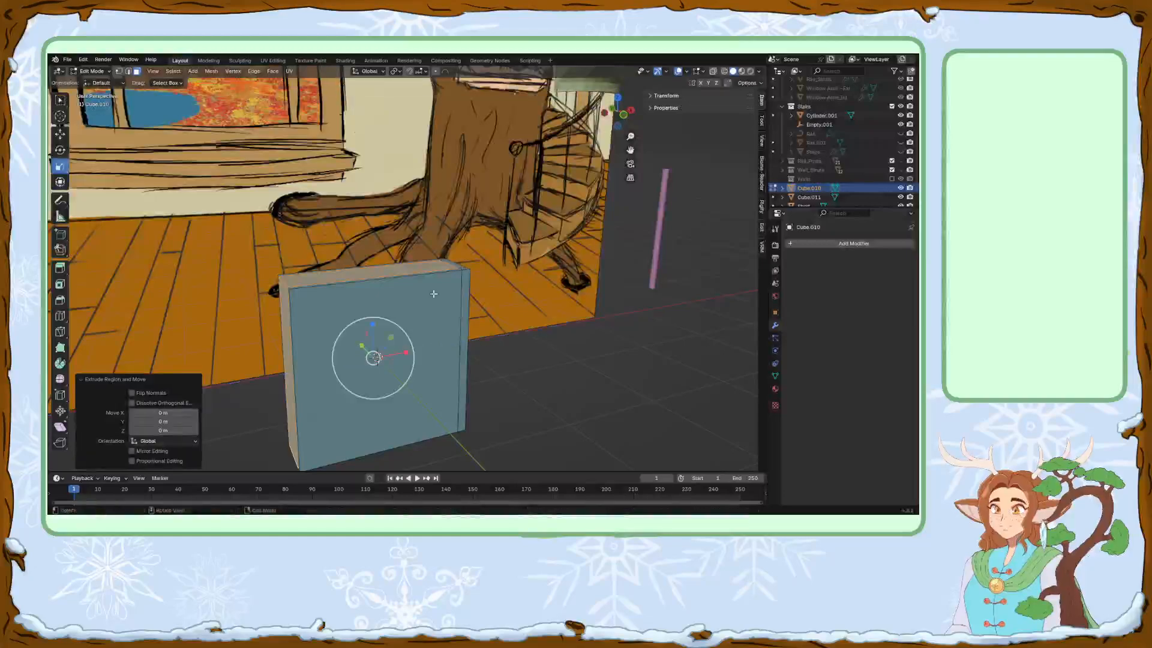
left_click_drag(391, 336, 406, 349)
left_click(60, 134)
middle_click_drag(407, 349, 457, 333)
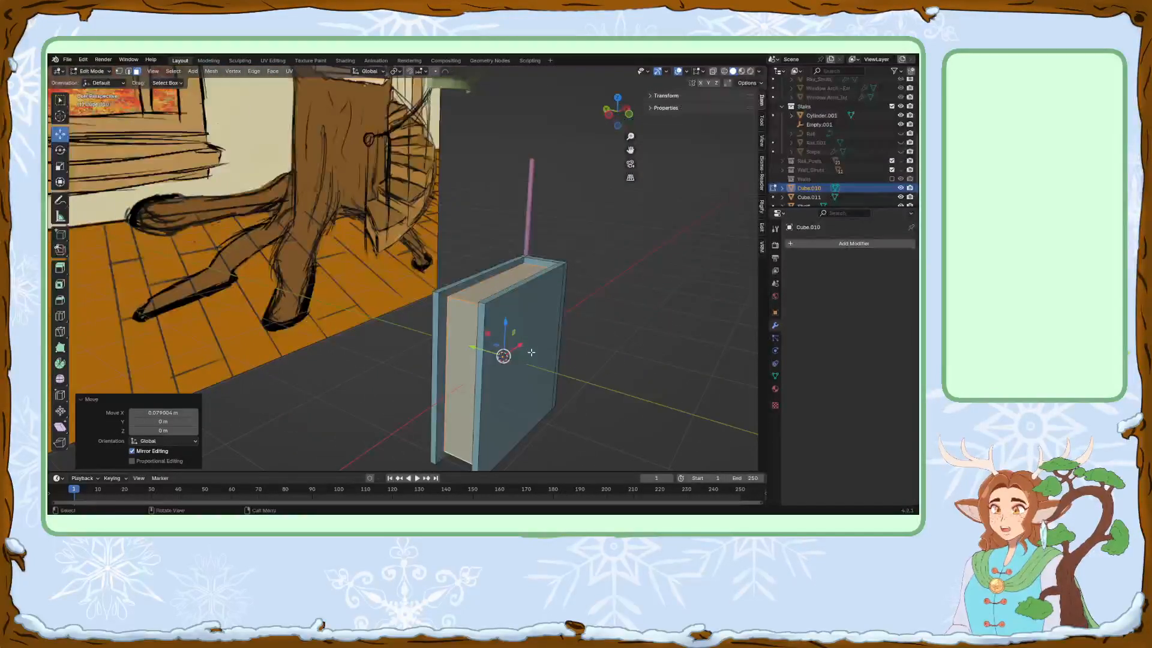
Adjust the scale of the recessed page faces in the X and Z directions and clear the selection.
left_click(60, 166)
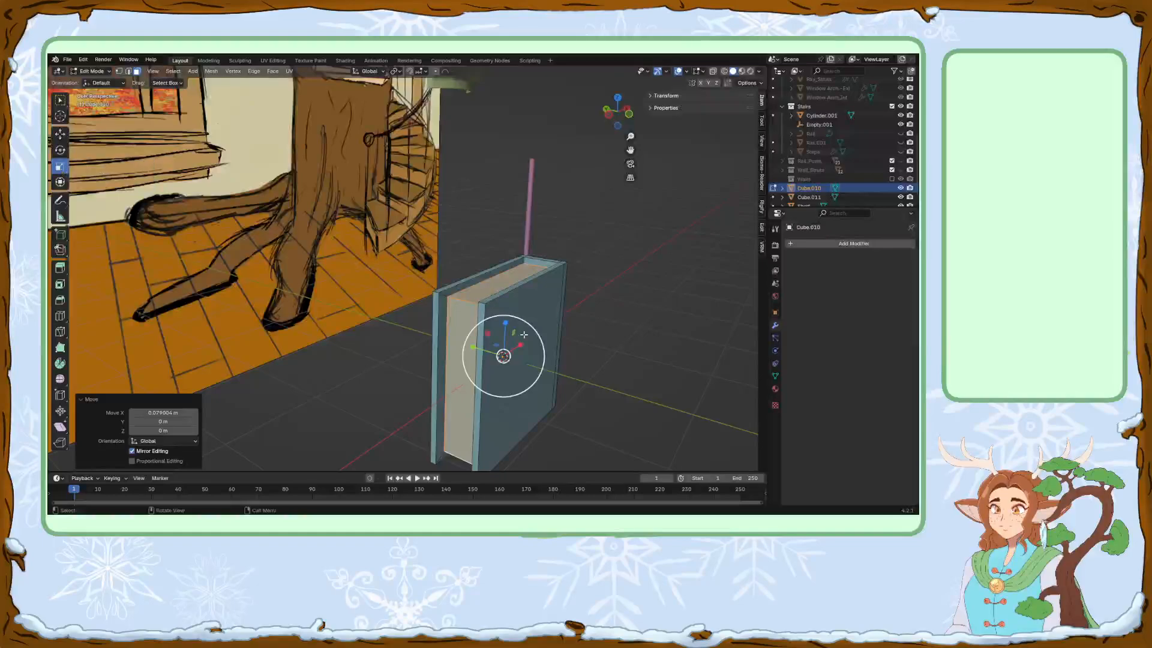
left_click_drag(514, 333, 511, 345)
left_click(60, 133)
left_click_drag(675, 328, 643, 336)
Cut 11 evenly spaced edge loops around the page block to divide it into pages, and clear the selection.
middle_click_drag(642, 336, 610, 255)
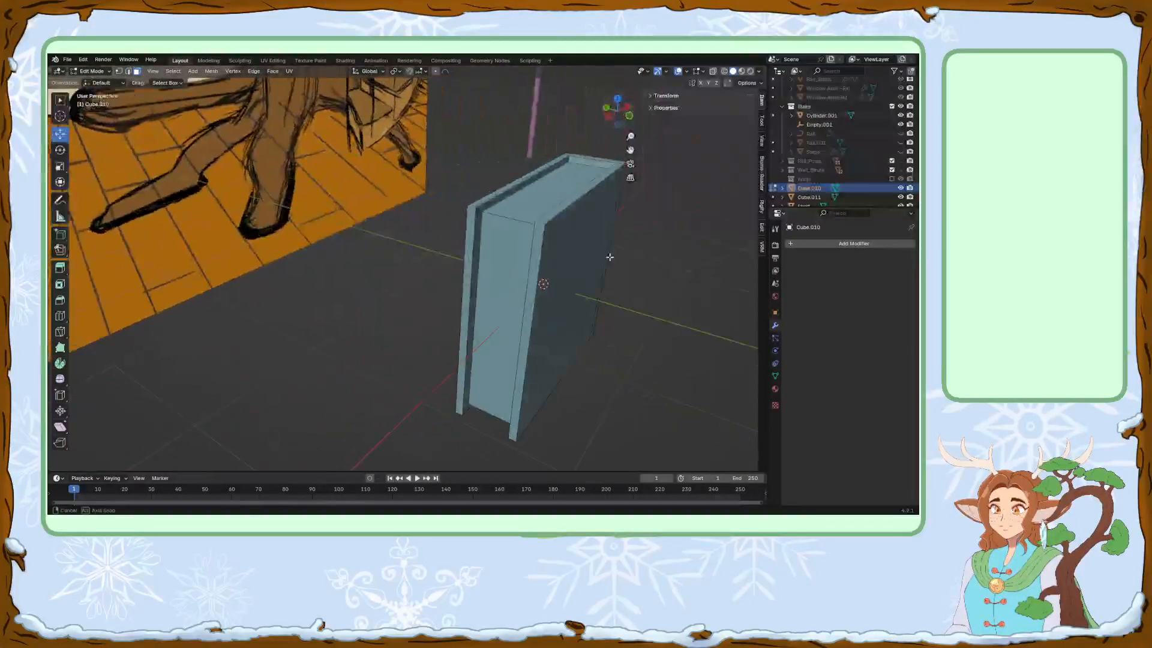
middle_click_drag(517, 238, 536, 225)
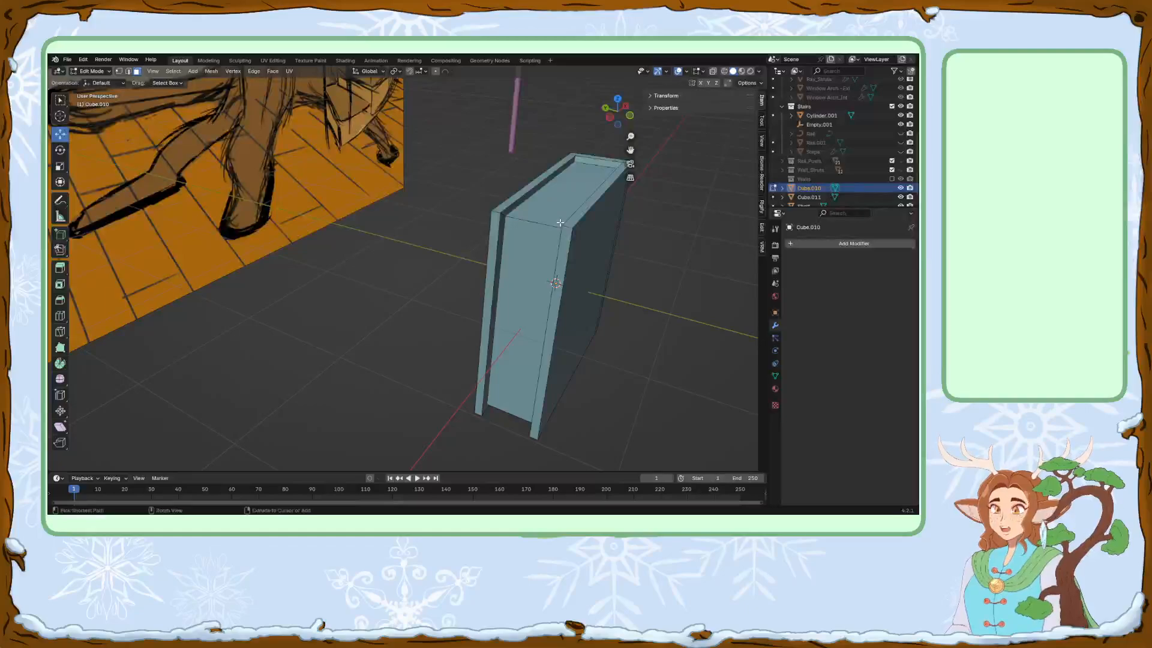
key("ctrl+r")
scroll(536, 225, "up", 10)
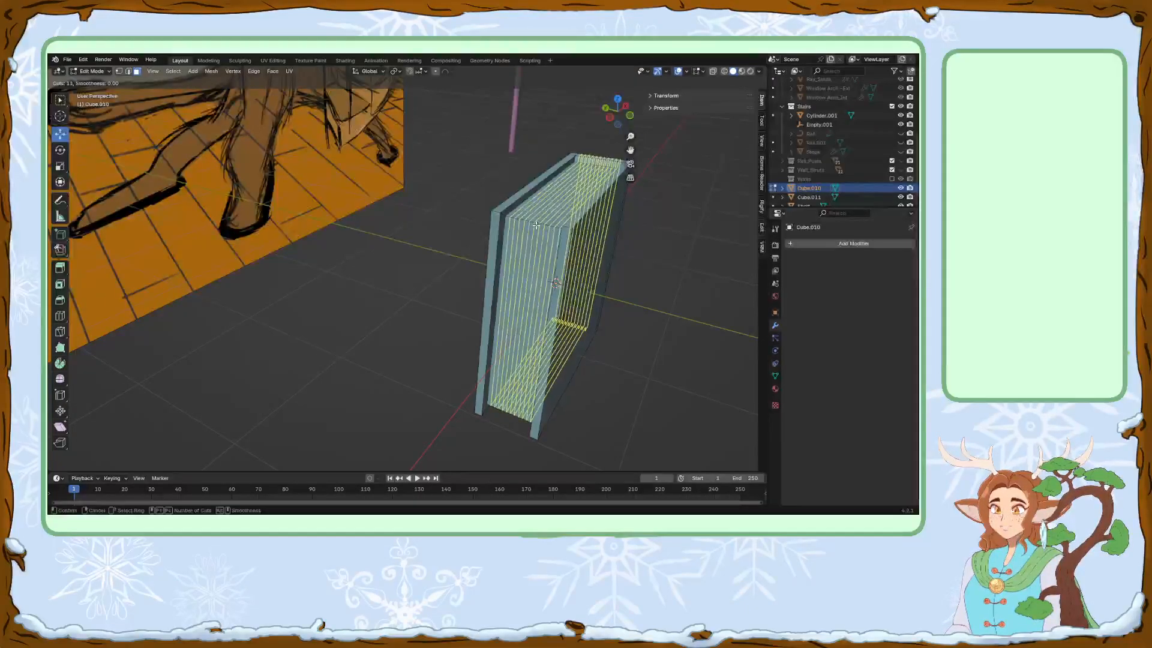
left_click(535, 225)
right_click(536, 225)
left_click(673, 235)
Select alternating vertical page edges on the book's fore-edge, shift them about 0.03 m along X, and clear the selection.
middle_click_drag(659, 235, 580, 249)
scroll(581, 247, "up", 2)
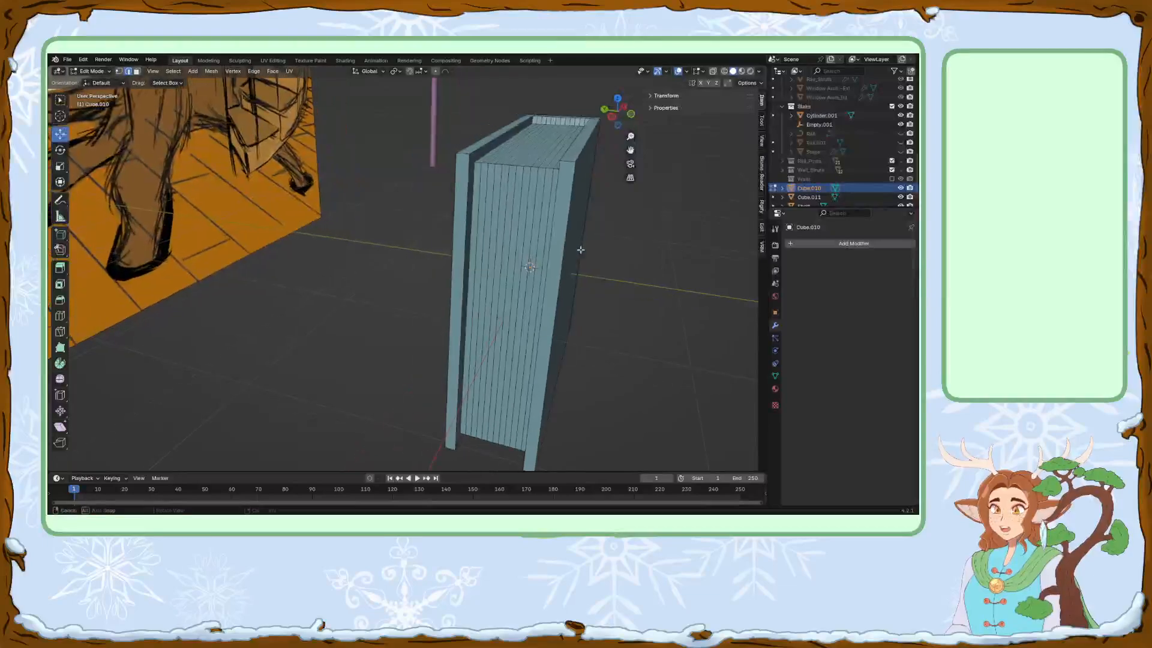
left_click(483, 212)
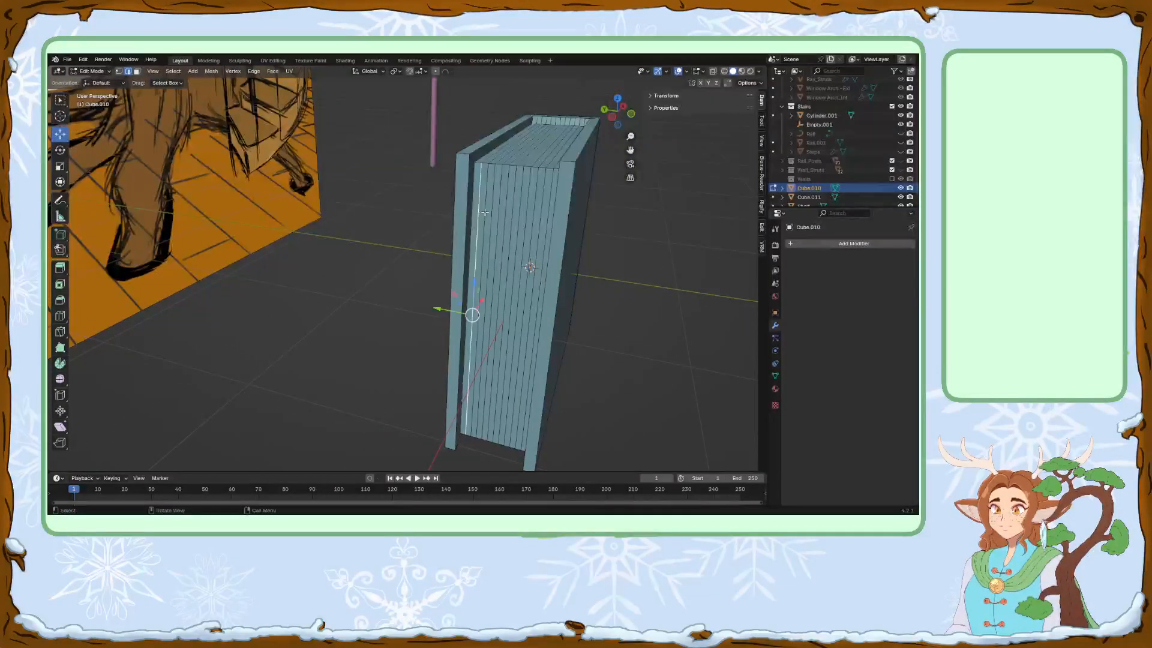
left_click(489, 212, "shift")
left_click(505, 208, "shift")
left_click(517, 207, "shift")
left_click(543, 207, "shift")
left_click(548, 207, "shift")
middle_click_drag(548, 207, 472, 338)
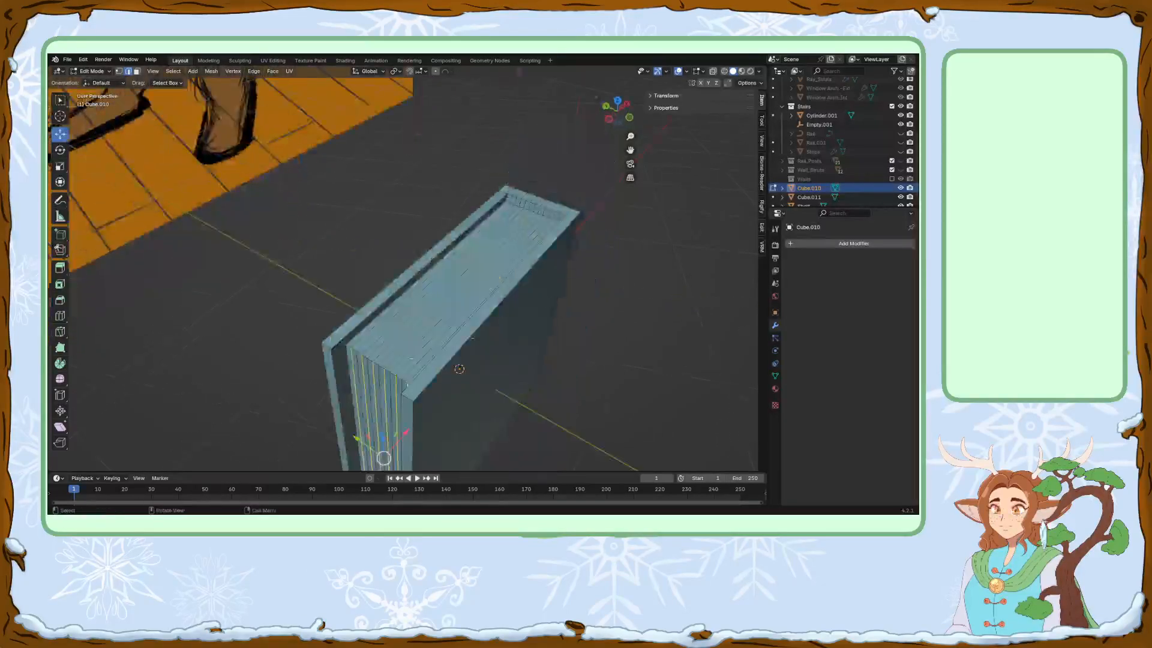
left_click_drag(405, 433, 413, 425)
middle_click_drag(413, 425, 448, 293)
scroll(458, 273, "up", 3)
scroll(448, 292, "down", 4)
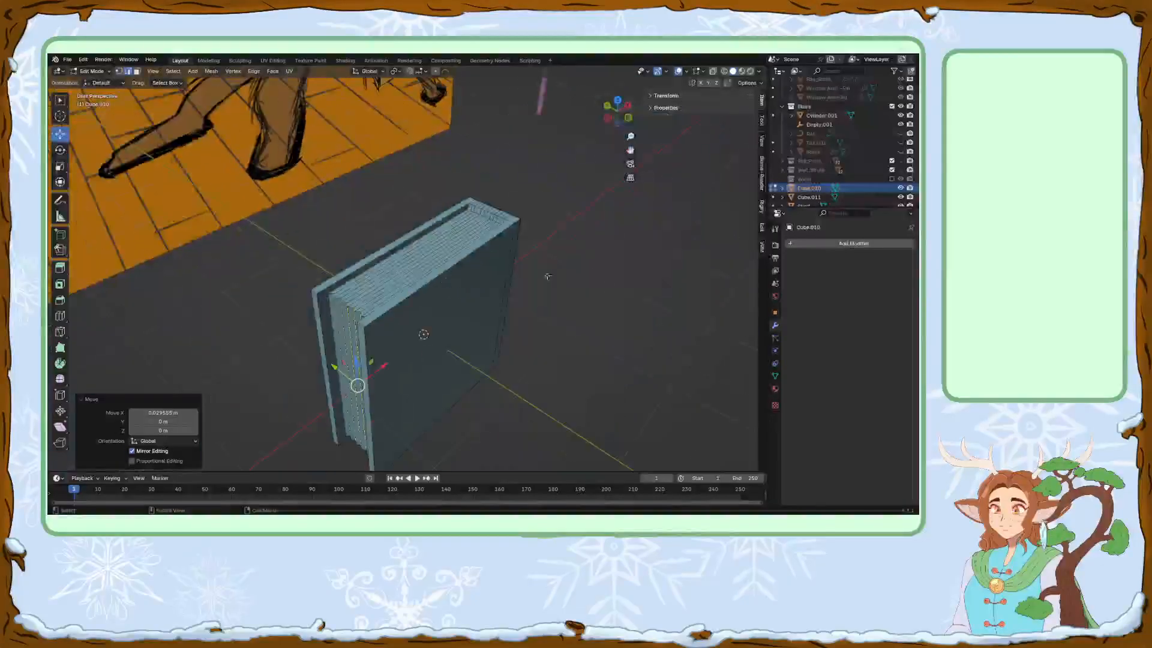
left_click(601, 270)
Round the spine by pulling its middle vertical edge outward along X with proportional editing, and turn proportional editing off.
middle_click_drag(601, 270, 417, 233)
scroll(417, 233, "up", 3)
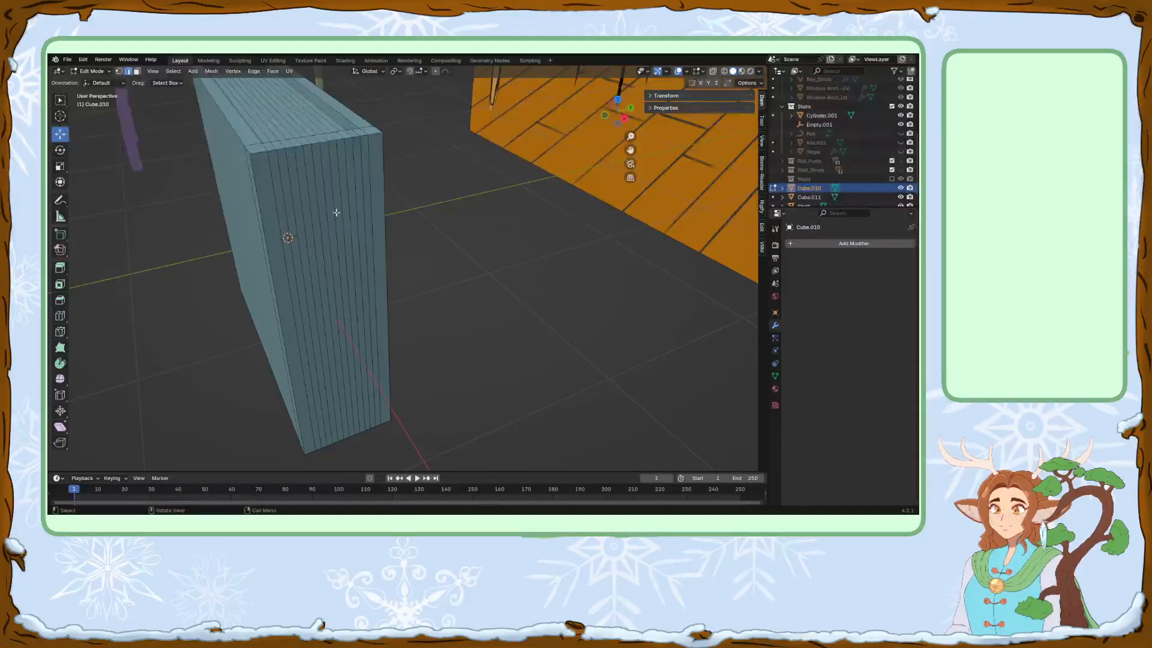
left_click(339, 321, "alt")
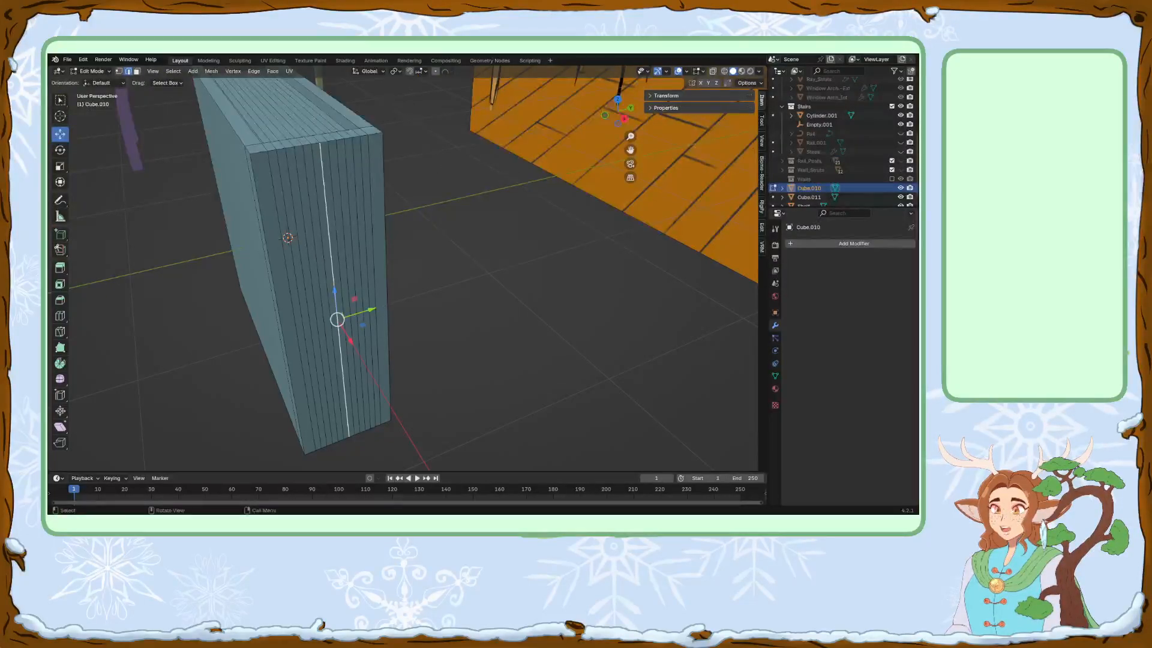
middle_click_drag(427, 228, 438, 283)
left_click_drag(442, 361, 460, 367)
scroll(450, 363, "up", 6)
scroll(458, 366, "up", 4)
left_click(562, 279)
middle_click_drag(561, 279, 494, 300)
scroll(498, 264, "up", 6)
scroll(495, 299, "down", 8)
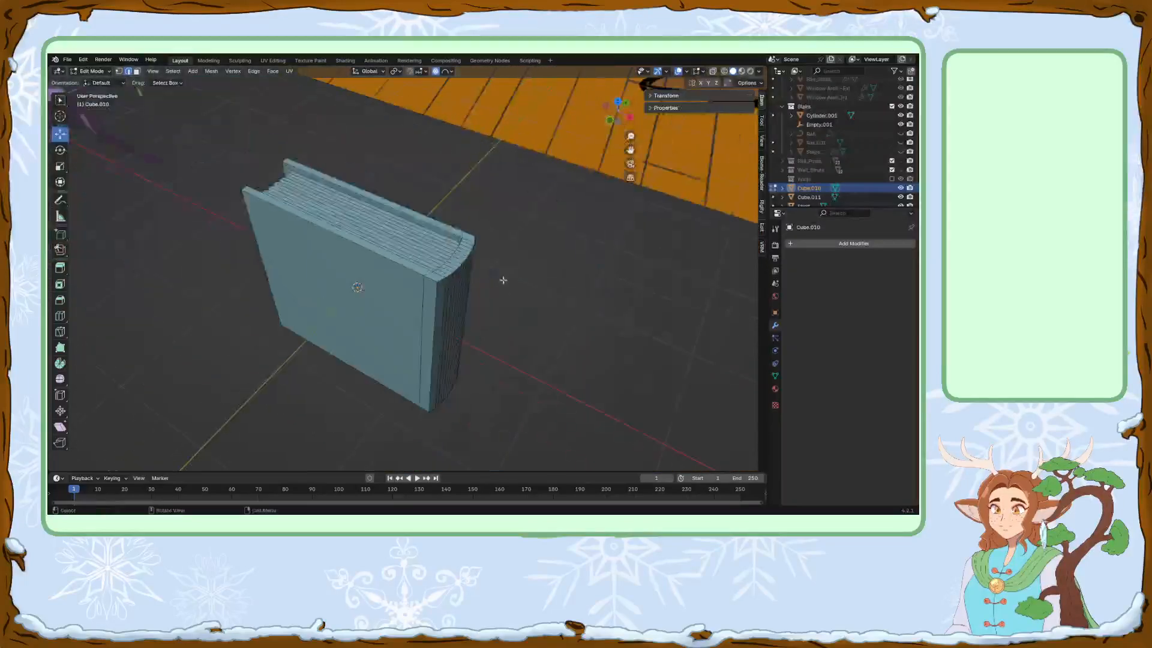
left_click(435, 72)
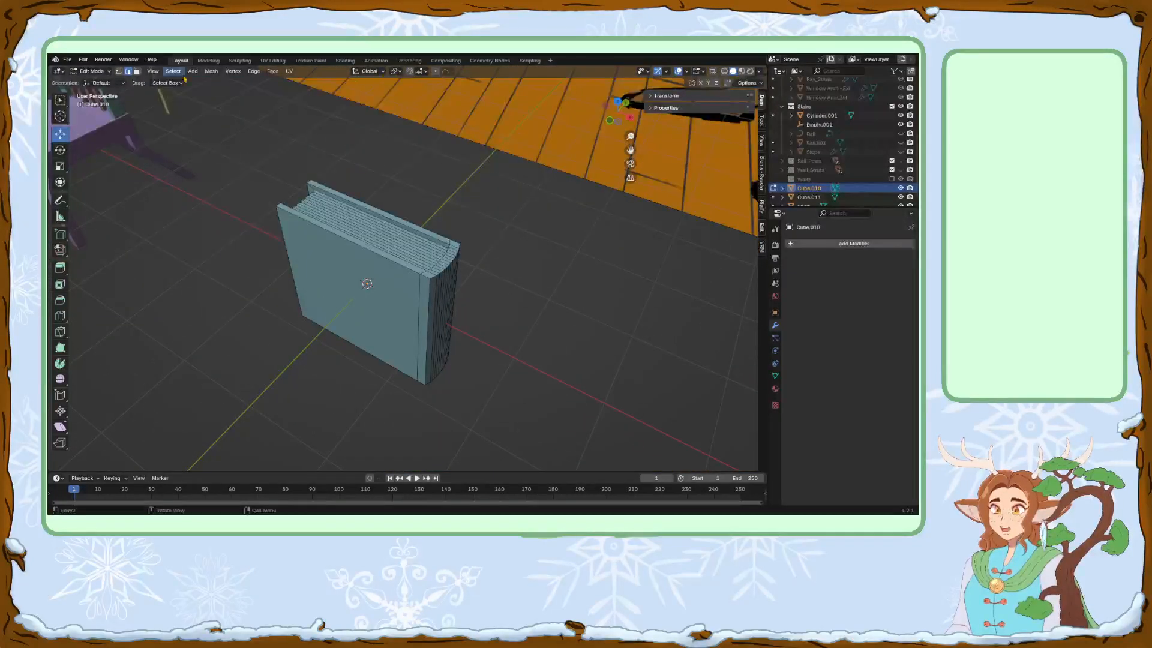
Enable X-ray and narrow the book by moving all spine-end geometry about 0.7 m toward the pages along X, with a slight outward correction.
mouse_move(455, 189)
middle_mouse_down()
mouse_move(477, 153)
mouse_move(498, 145)
middle_mouse_up()
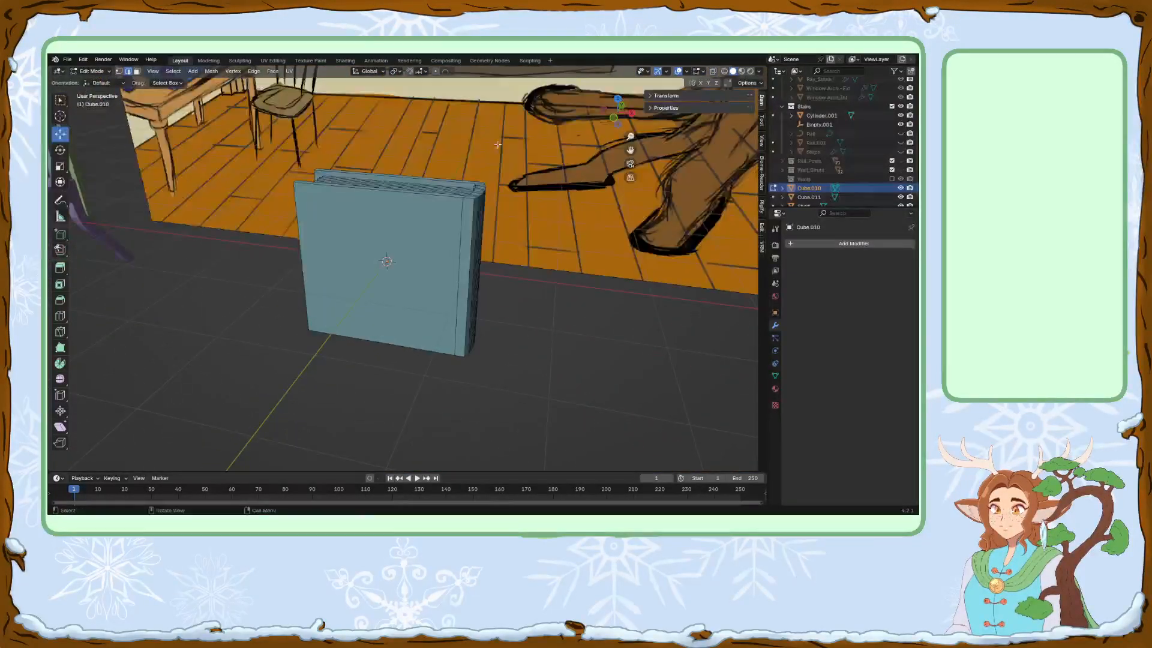
left_click(714, 72)
left_click_drag(450, 168, 576, 425)
left_click_drag(491, 274, 429, 273)
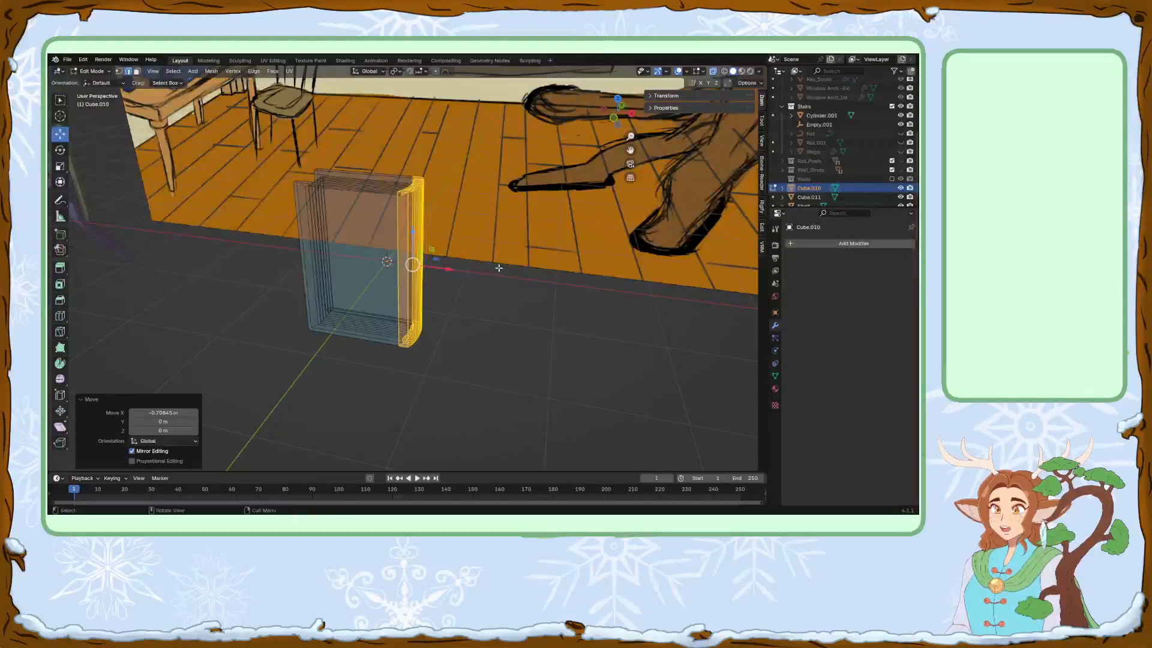
middle_click_drag(491, 269, 414, 304)
left_click_drag(416, 305, 422, 309)
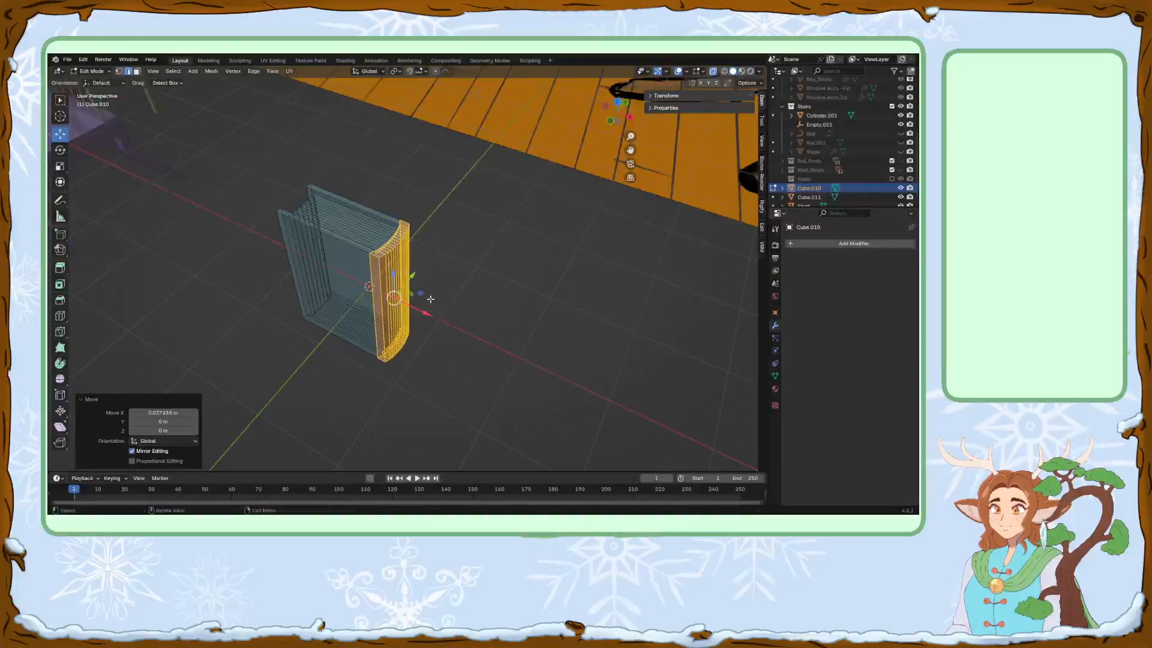
middle_click_drag(435, 295, 390, 294)
middle_click_drag(452, 261, 502, 225)
left_click(518, 252)
scroll(476, 265, "down", 1)
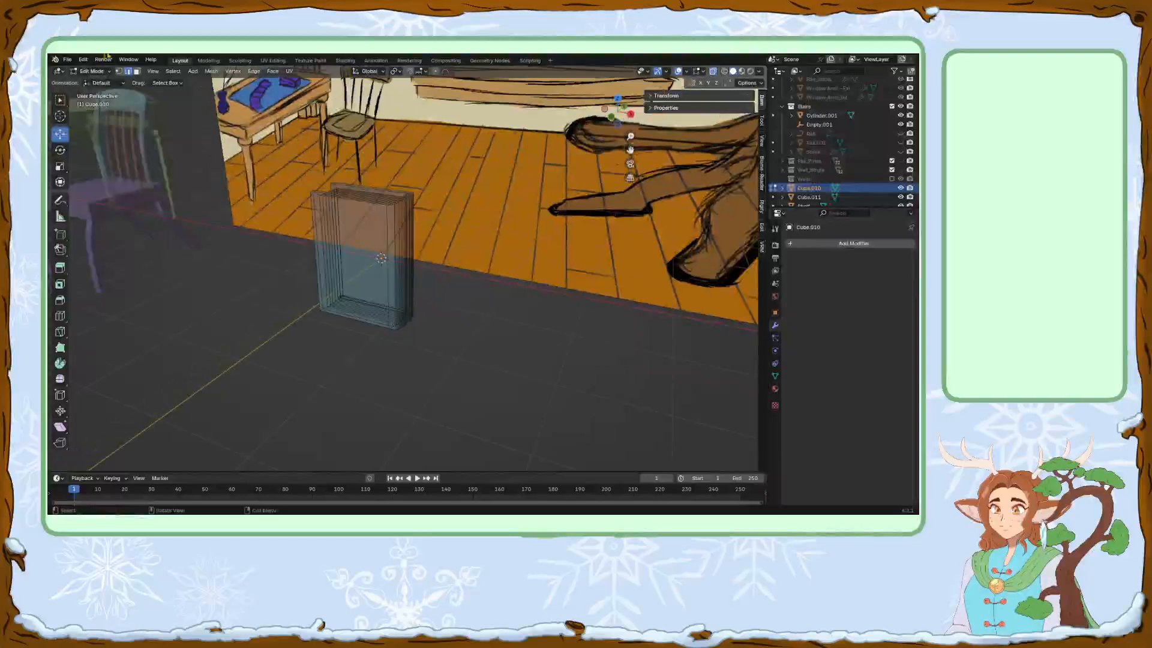
Return to Object Mode, deselect the book and turn X-ray off.
left_click(93, 71)
left_click(96, 84)
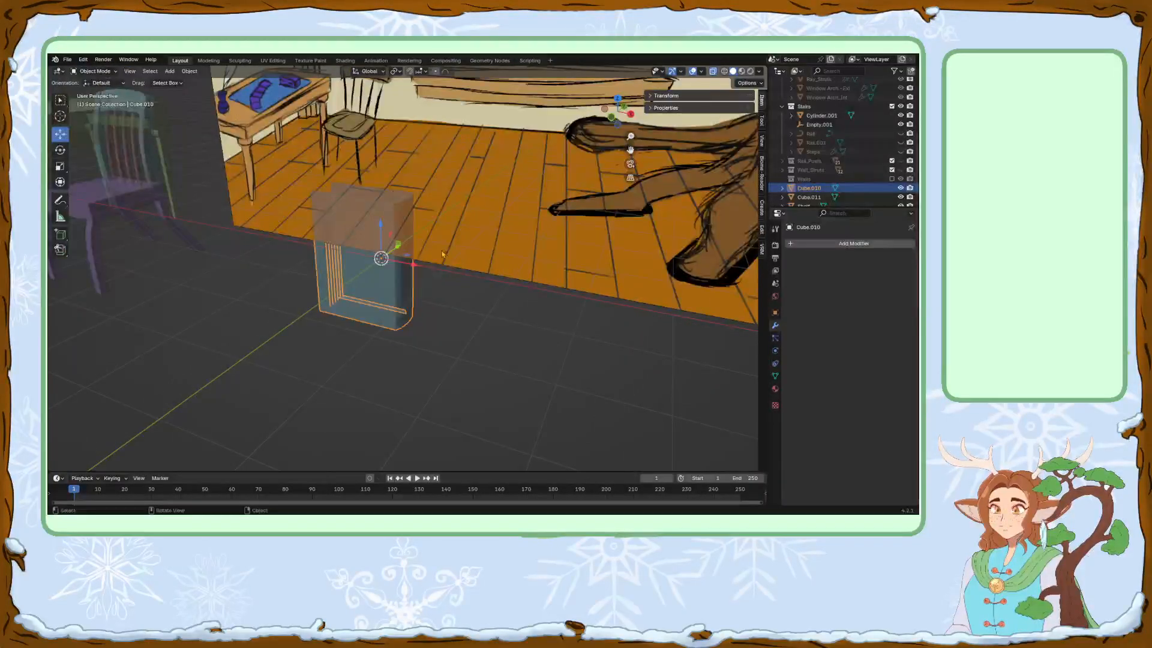
left_click(461, 275)
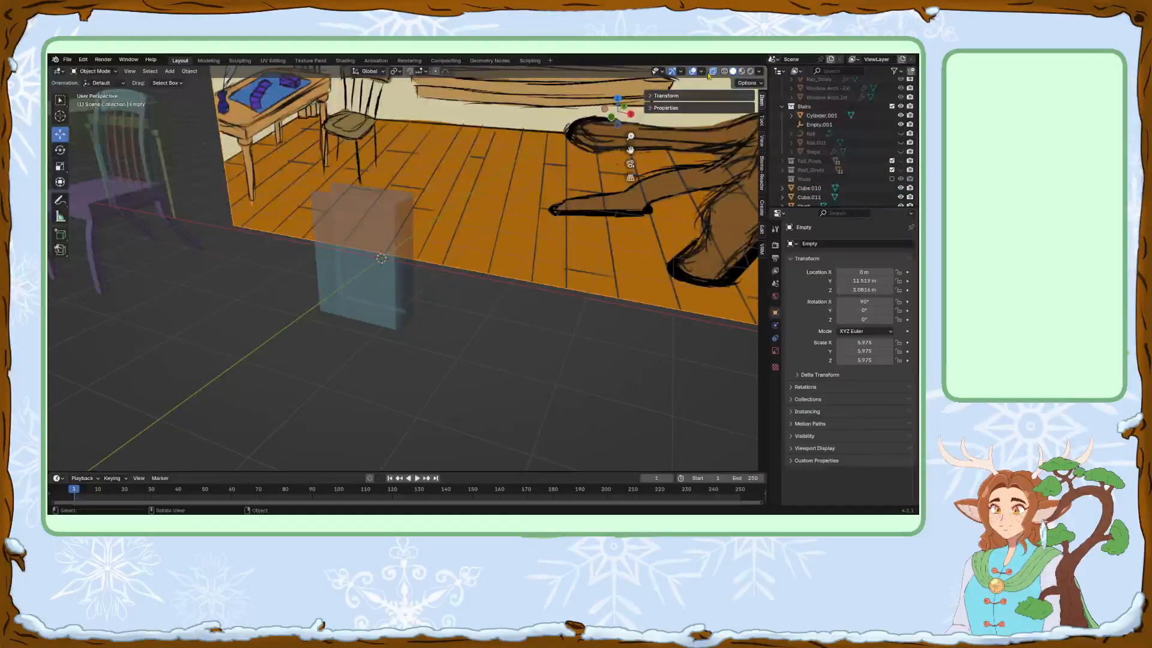
left_click(714, 72)
middle_click_drag(465, 234, 414, 258)
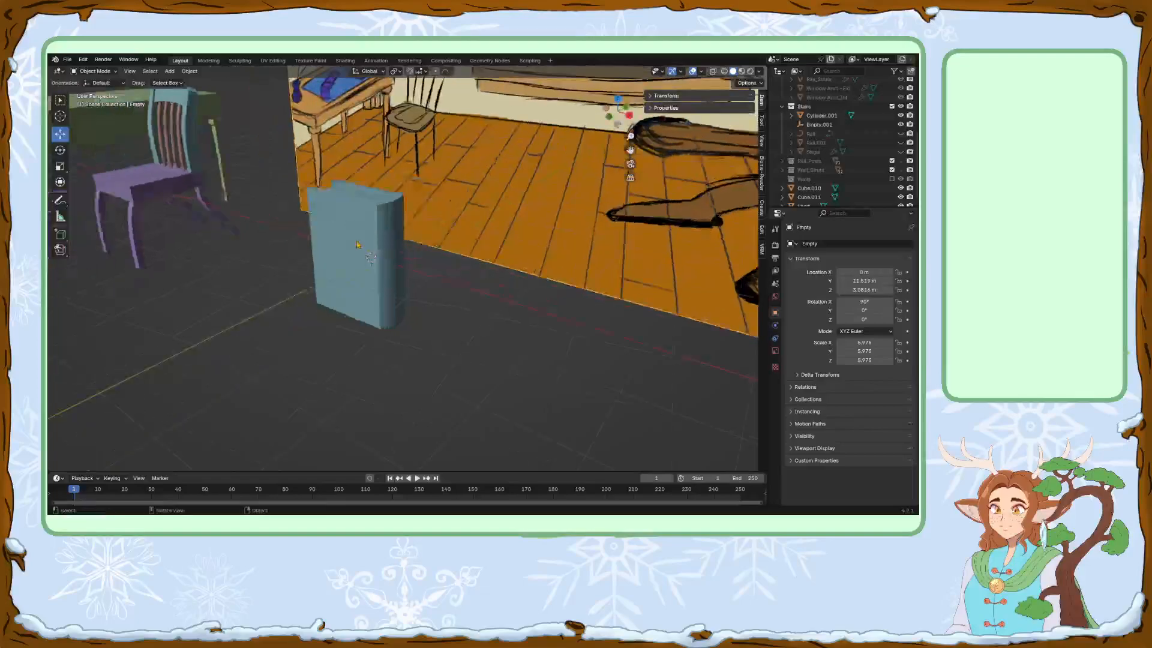
Move the book about -3.26 m along X toward the desk and raise it to the wall shelf's height.
left_click(410, 260)
left_click_drag(401, 268, 267, 221)
middle_click_drag(267, 221, 496, 386)
scroll(488, 366, "down", 4)
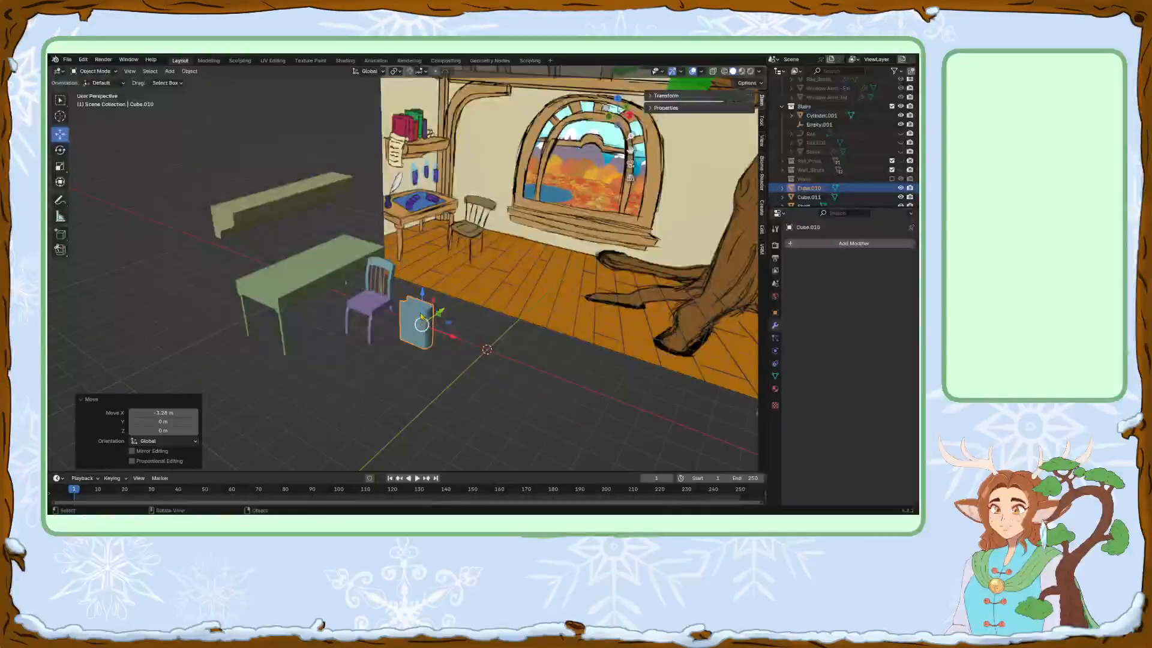
left_click_drag(422, 293, 351, 210)
middle_click_drag(351, 210, 401, 220)
Shift the book about -1.29 m along X so it sits over the wall shelf.
left_click_drag(452, 223, 264, 164)
middle_click_drag(309, 180, 273, 372)
key("ctrl+z")
mouse_move(322, 359)
left_mouse_down()
mouse_move(420, 329)
mouse_move(367, 336)
mouse_move(339, 358)
left_mouse_up()
scroll(427, 342, "up", 3)
middle_click_drag(427, 349, 483, 319)
scroll(478, 322, "down", 2)
scroll(516, 301, "up", 2)
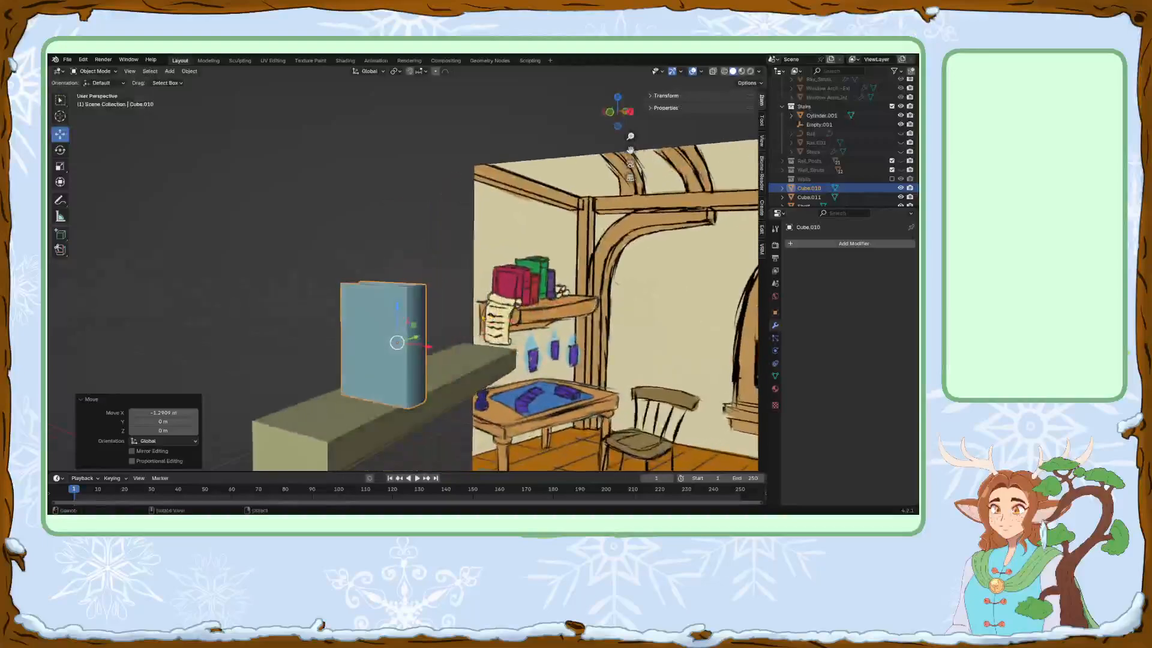
Scale the book down uniformly to about 0.6 and shift it about -0.47 m along Y.
key("s")
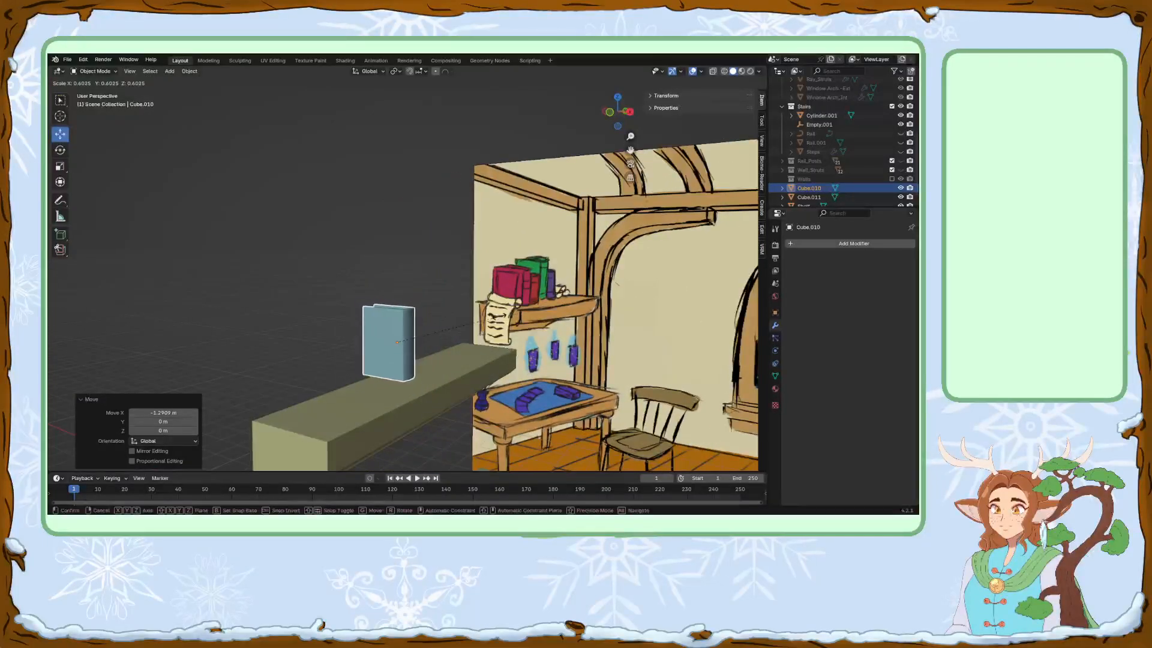
left_click(495, 321)
middle_click_drag(495, 321, 425, 361)
left_click_drag(305, 372, 284, 376)
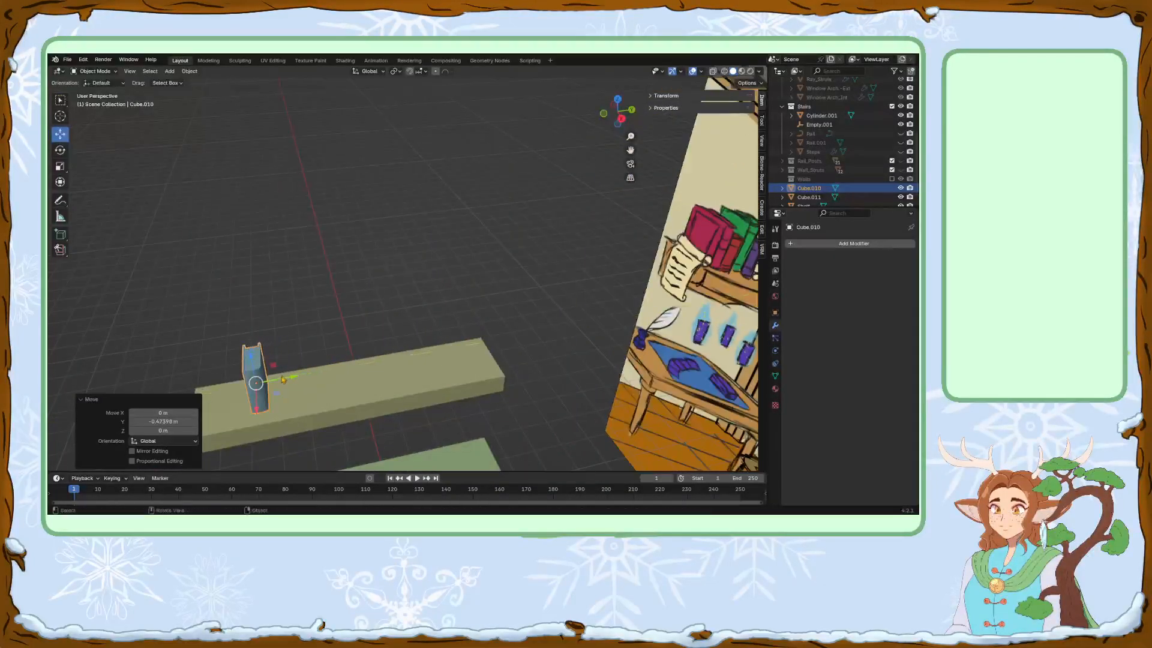
Lower the book to the shelf top and correct its height by about 0.06 m along Z.
middle_click_drag(284, 376, 318, 342)
left_click_drag(324, 303, 324, 332)
left_click_drag(351, 382, 306, 322)
Enlarge the book uniformly by a factor of about 1.14 and raise it about 0.03 m to rest on the shelf.
middle_click_drag(380, 311, 419, 343)
key("s")
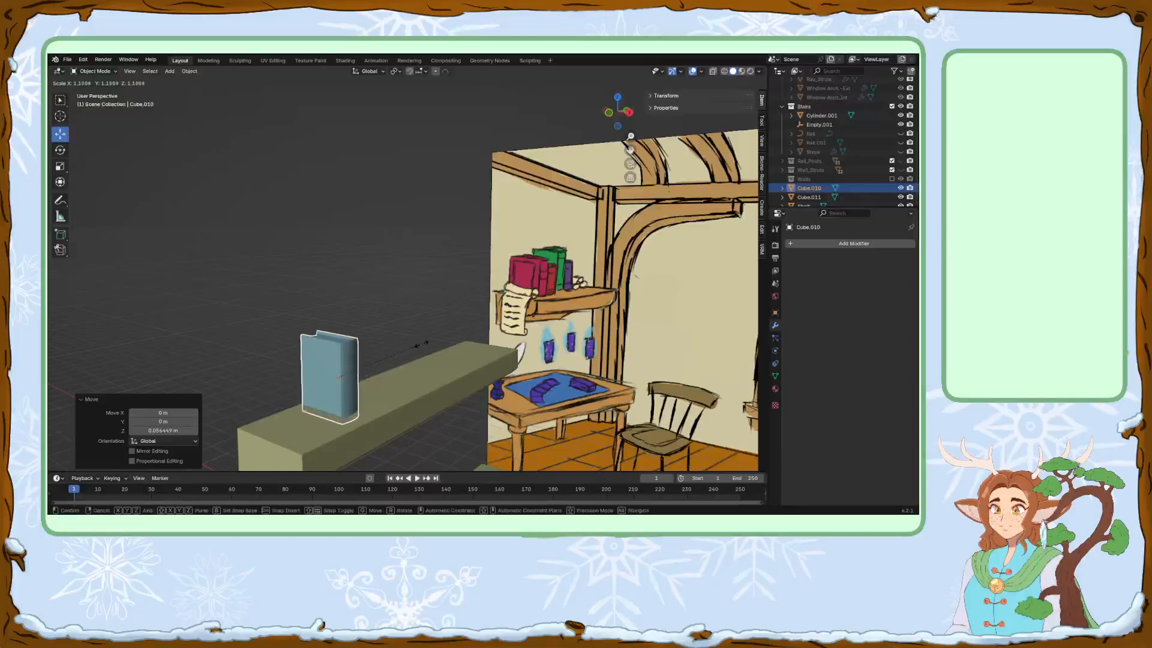
left_click(422, 353)
left_click_drag(365, 385, 344, 354)
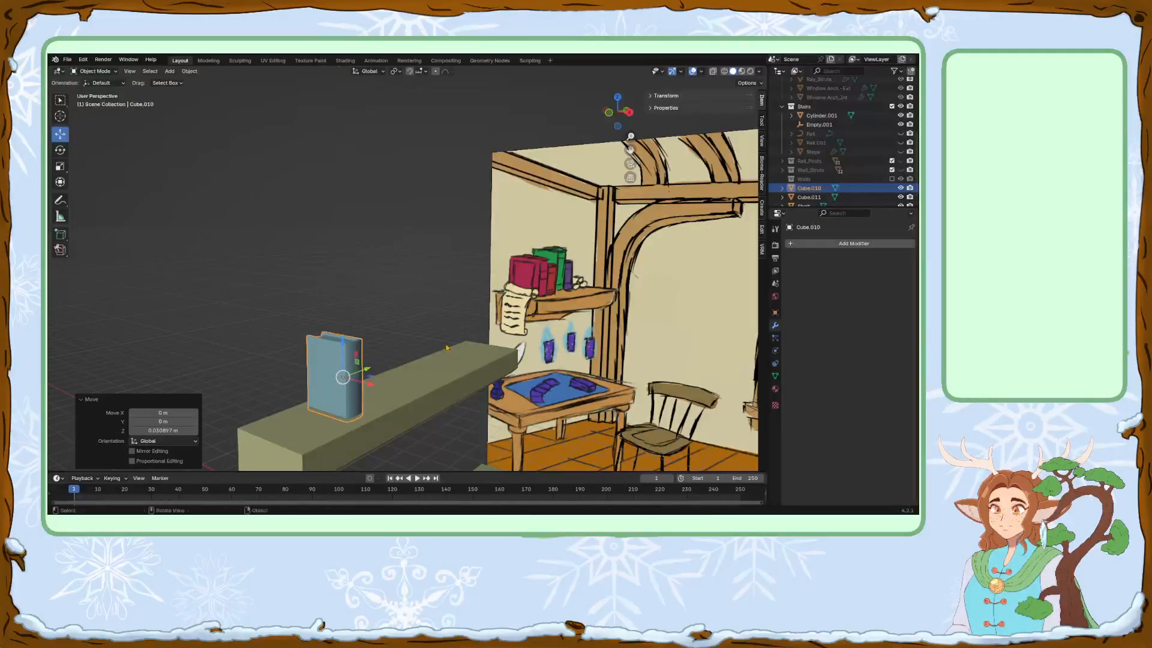
Check the book's placement through the camera and shift it about -0.18 m along X on the shelf.
key("KP_0")
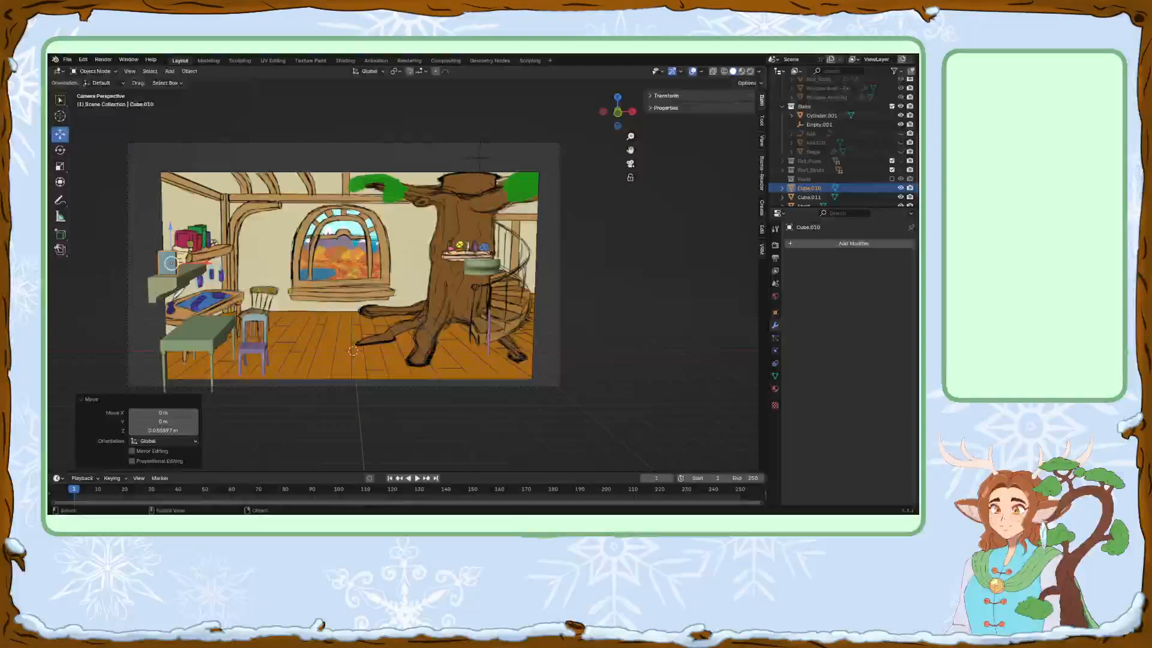
scroll(253, 260, "up", 1)
middle_click_drag(253, 260, 366, 285, "shift")
scroll(366, 285, "up", 1)
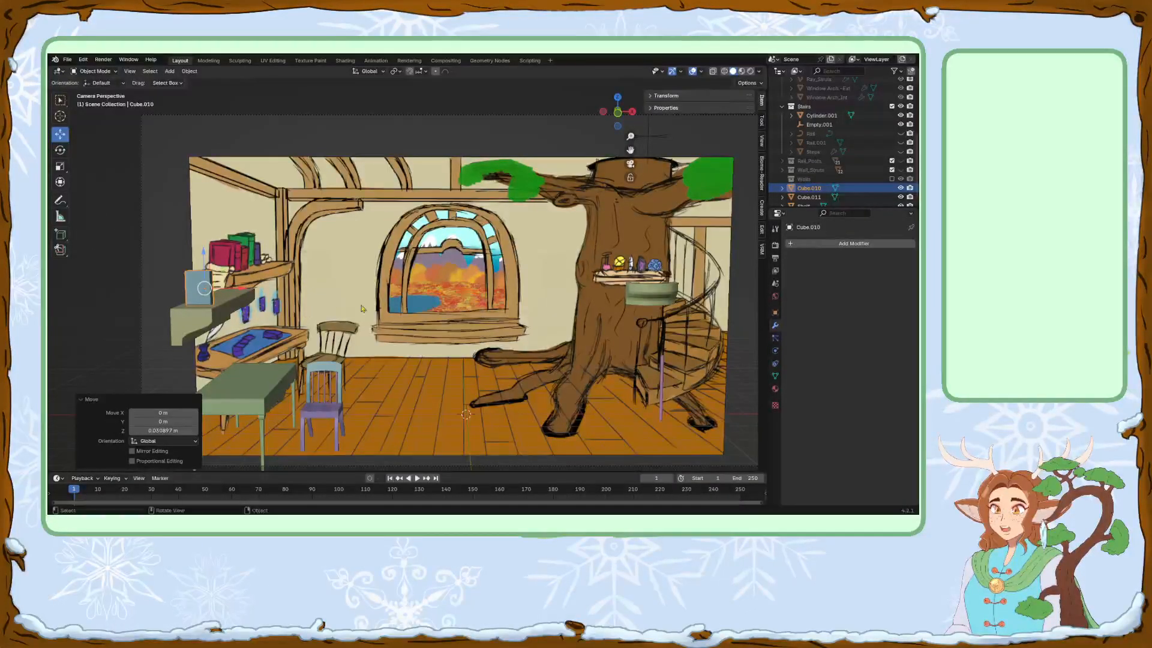
middle_click_drag(264, 305, 440, 332)
scroll(383, 323, "up", 1)
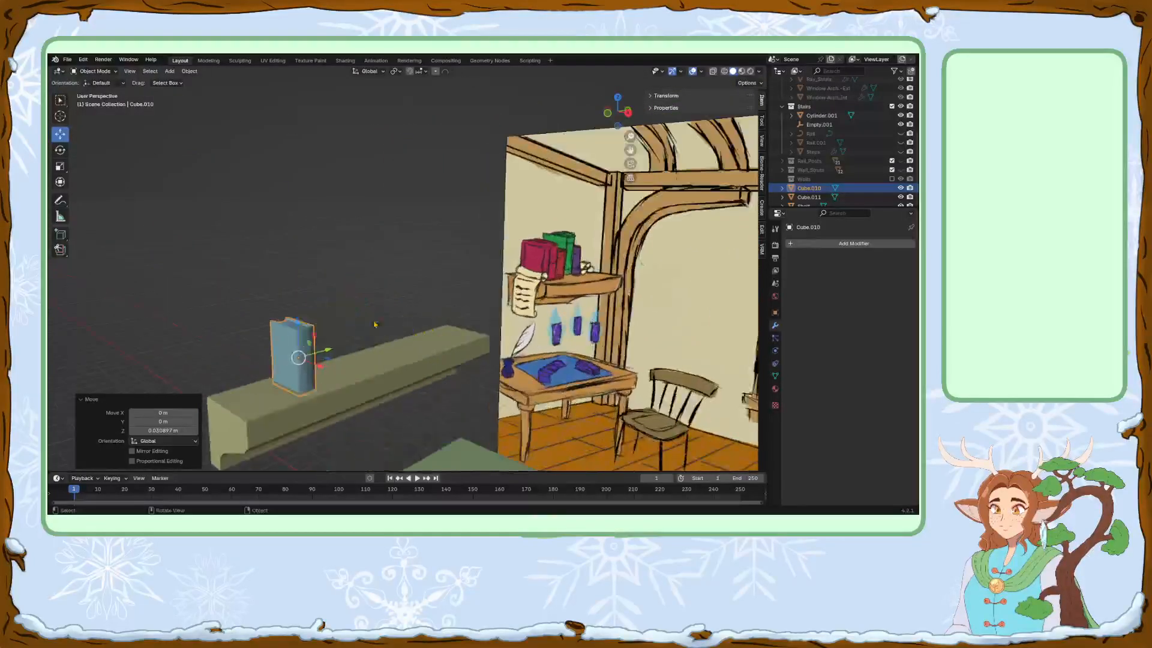
key("g")
key("x")
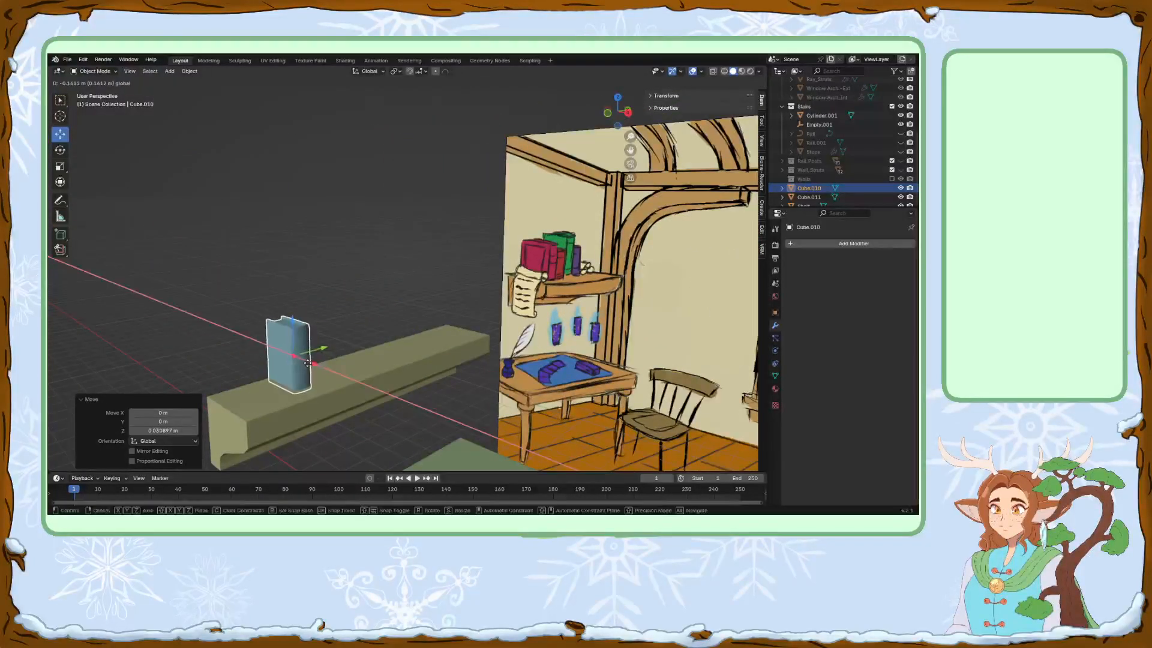
left_click(307, 363)
Duplicate the book and move the copy about 0.4 m along Y beside the original on the shelf.
middle_click_drag(343, 355, 384, 352, "shift")
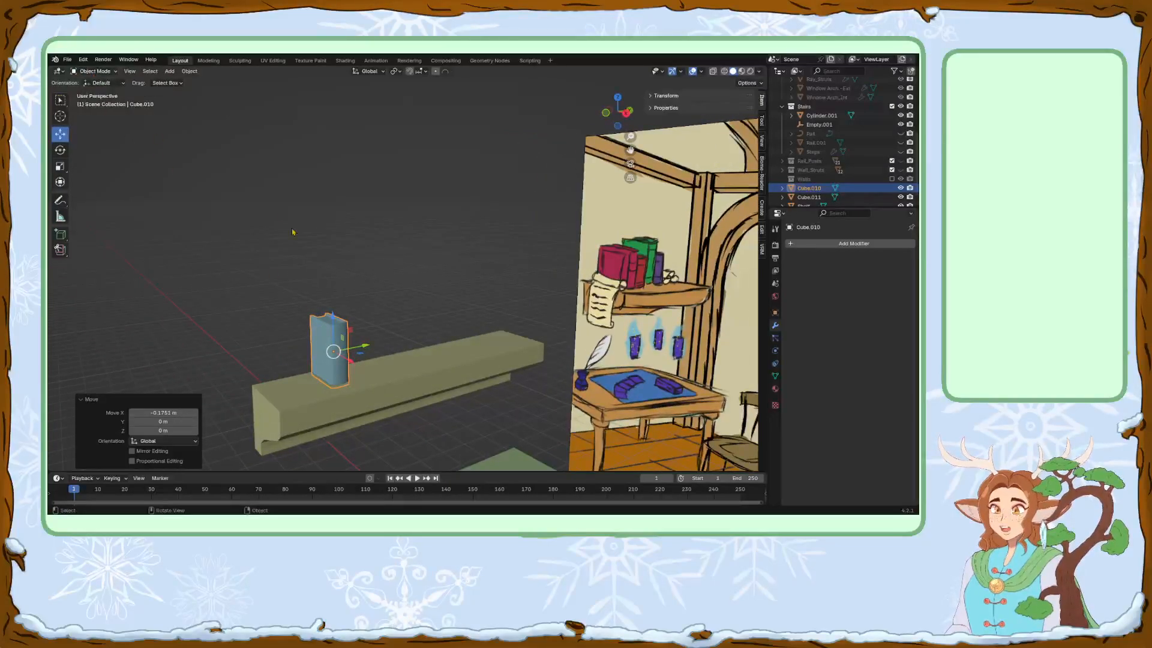
key("shift")
key("shift+d")
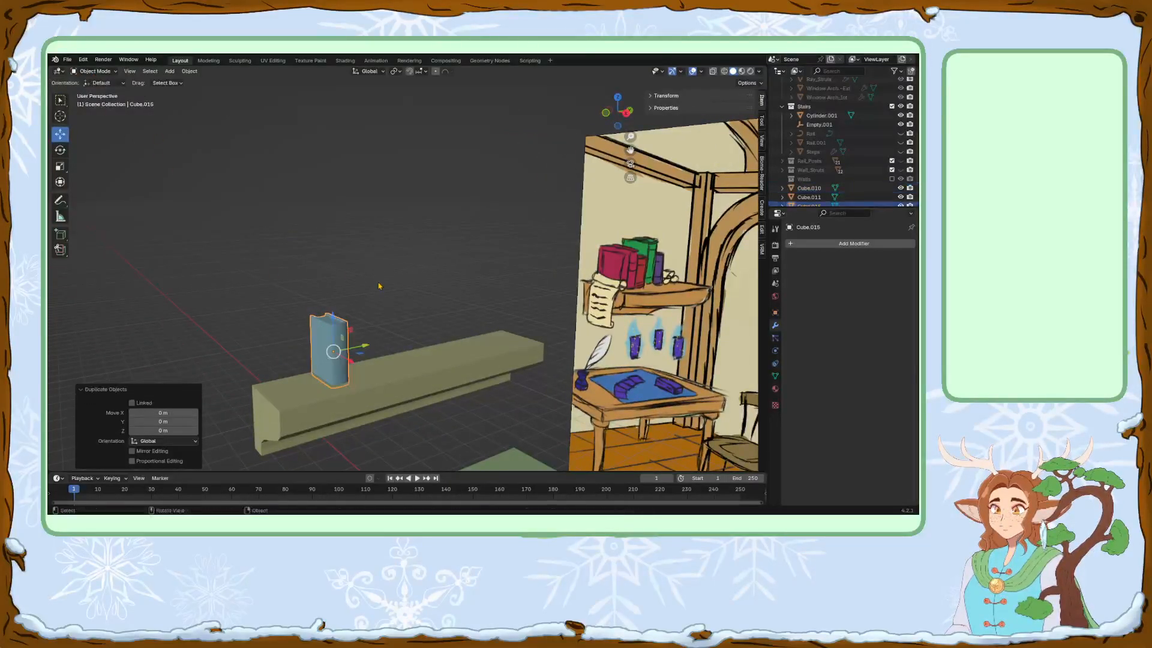
left_click_drag(361, 343, 378, 340)
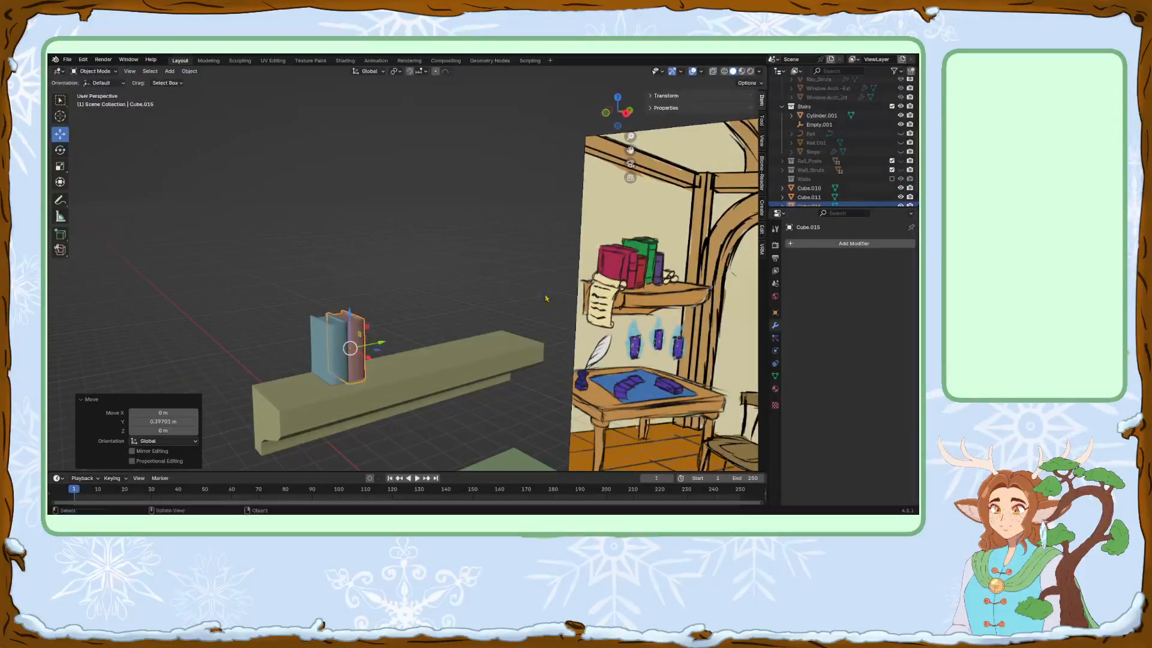
Rename the original book object Cube.010 as Book.
scroll(816, 187, "down", 1)
key("Up")
left_click(812, 170)
double_click(813, 170)
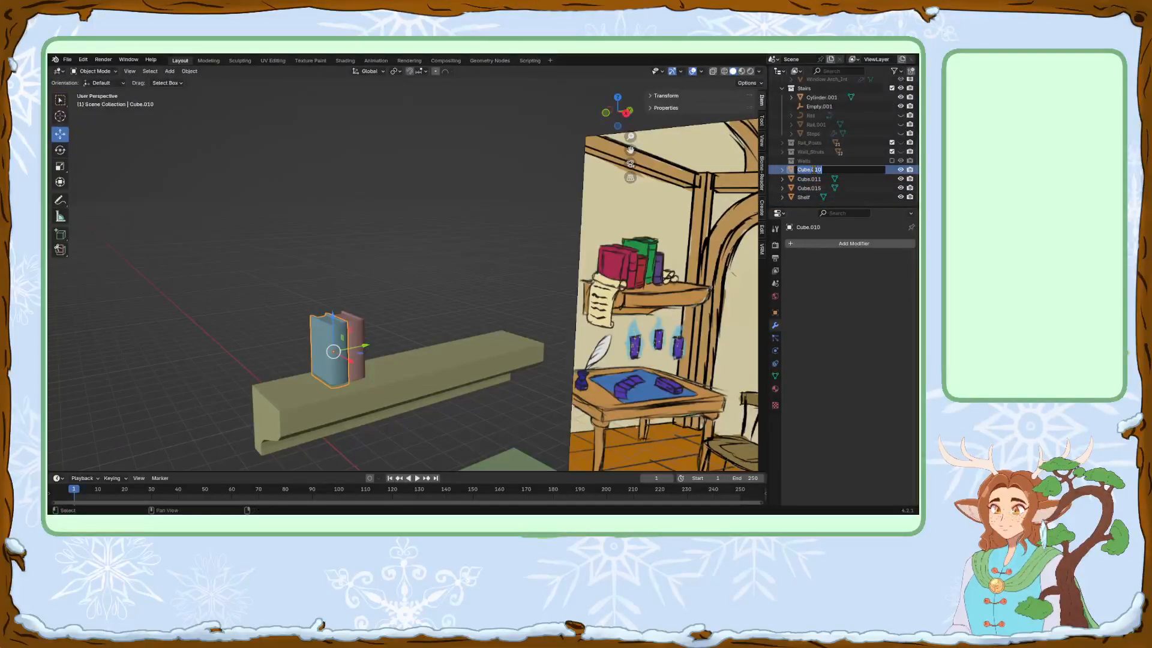
key("Return")
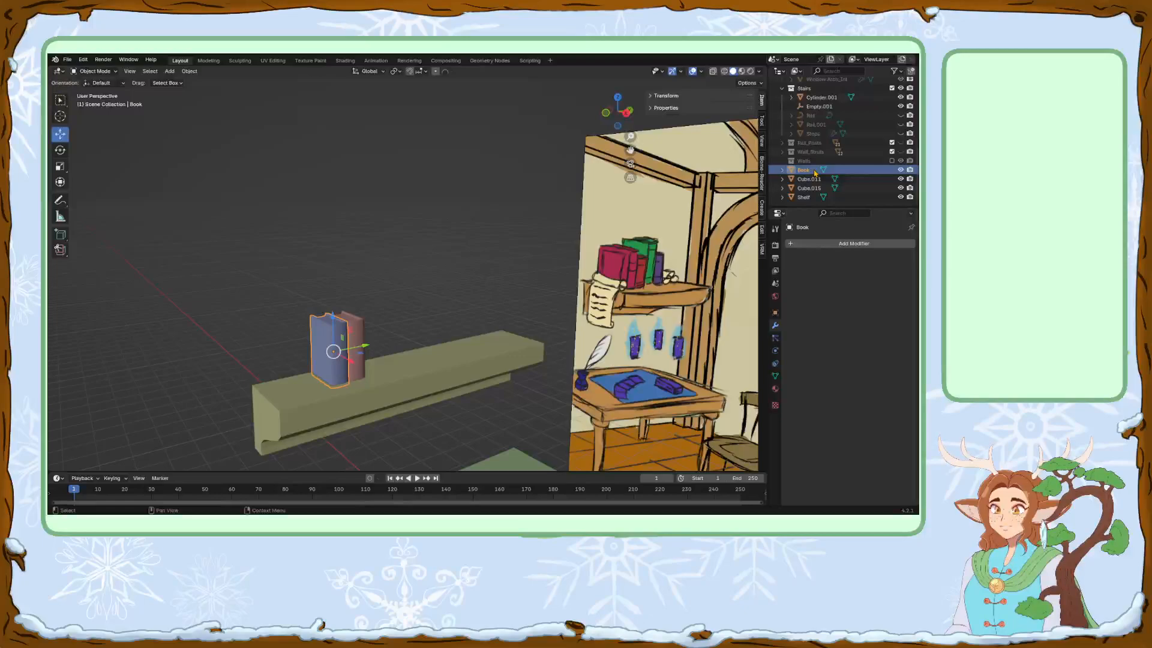
Locate object Cube.011 by the tree trunk and rename it as Trunk_Shelf.
left_click(810, 188)
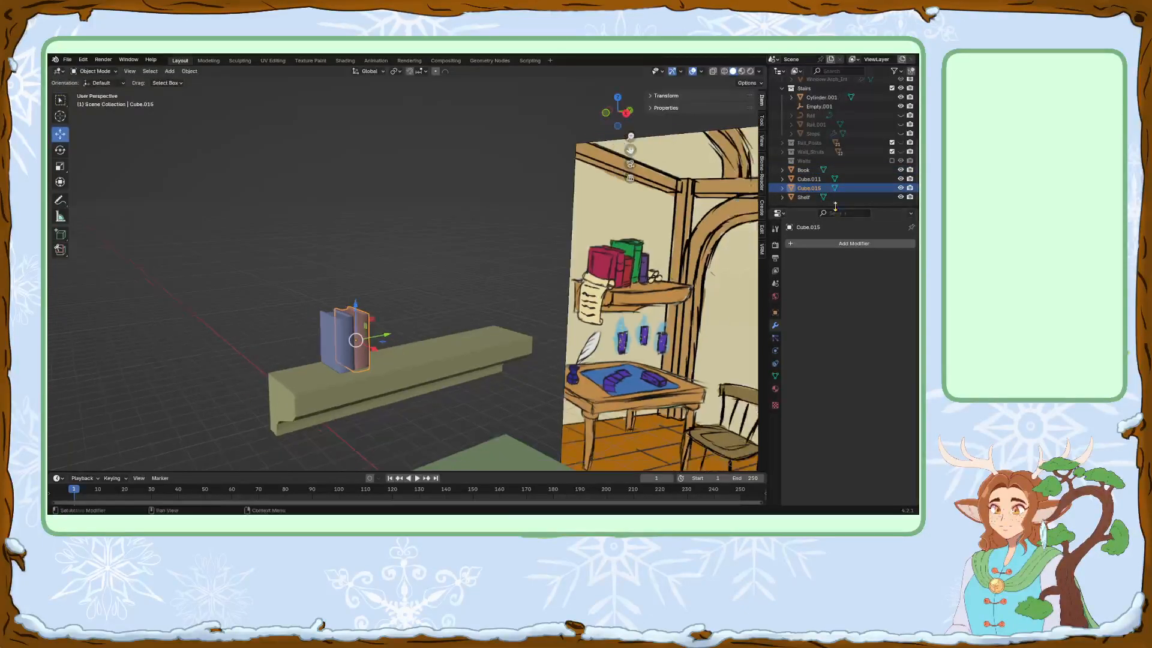
left_click(809, 179)
key("KP_Decimal")
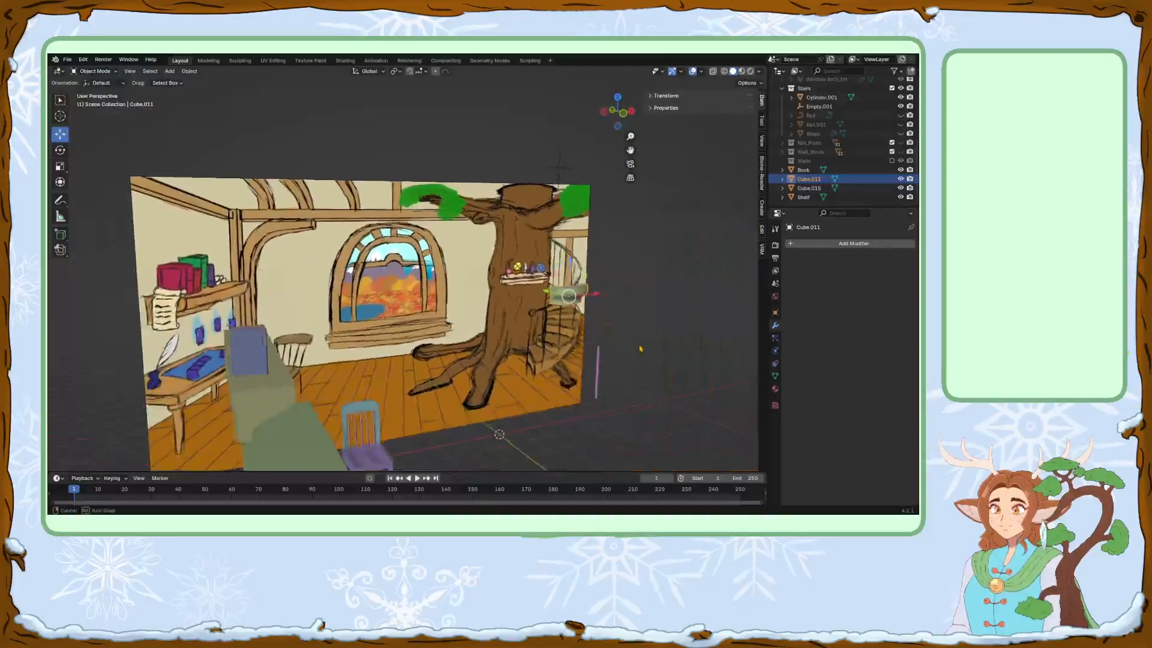
double_click(809, 179)
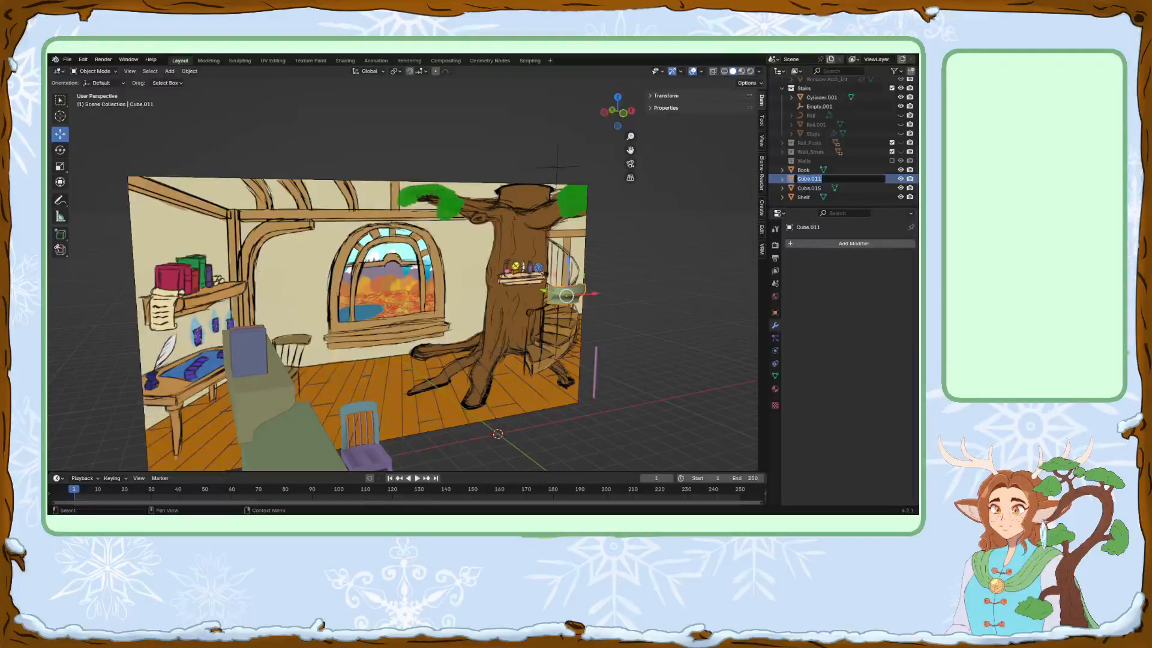
key("Return")
middle_click_drag(689, 316, 585, 327)
scroll(585, 327, "up", 3)
double_click(808, 179)
type("Trunk_Shel")
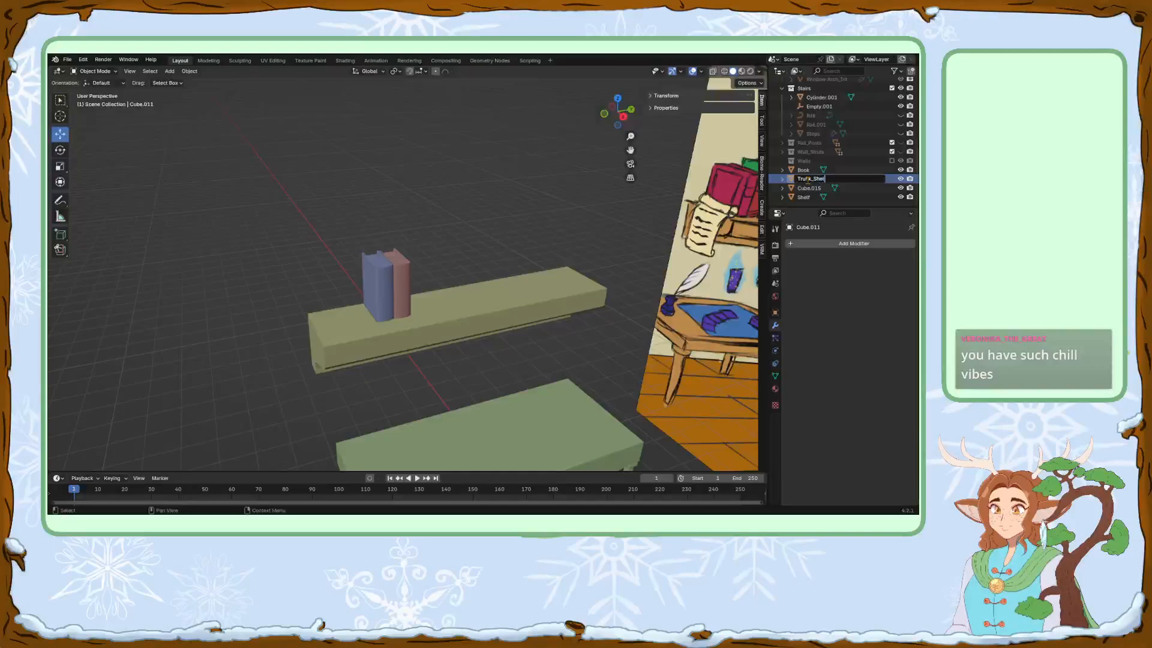
type("f")
key("Return")
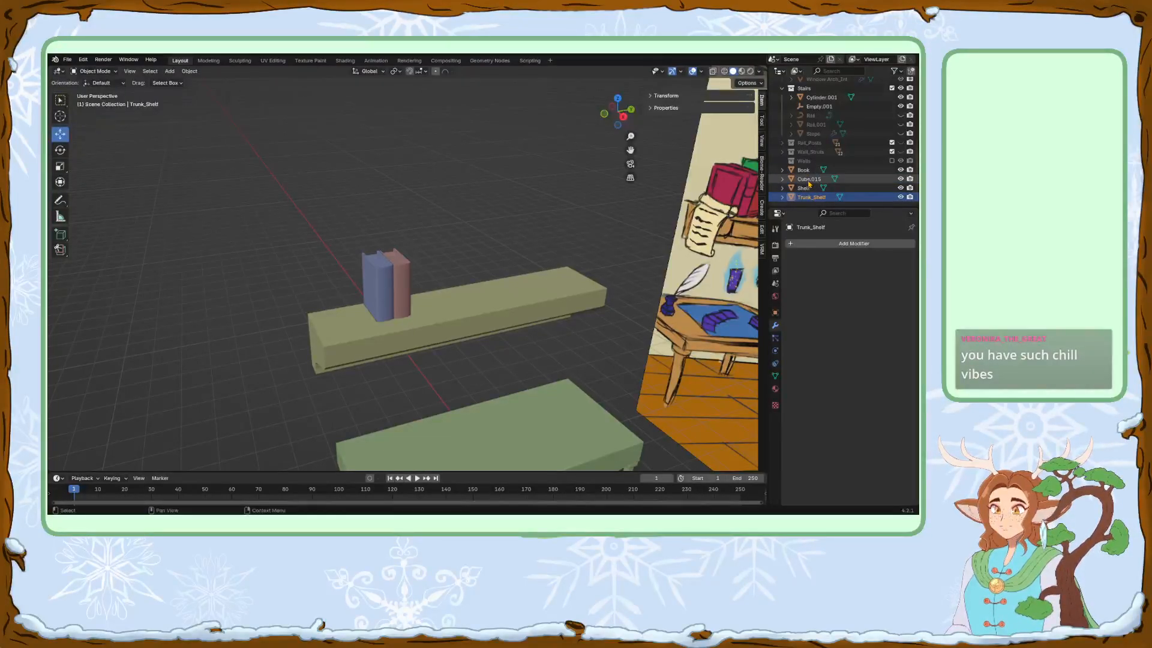
Scale the copied book smaller than the original and shift it about -0.055 m along Y toward it.
left_click(410, 280)
middle_click_drag(409, 279, 291, 384)
scroll(504, 354, "up", 2)
key("s")
key("x")
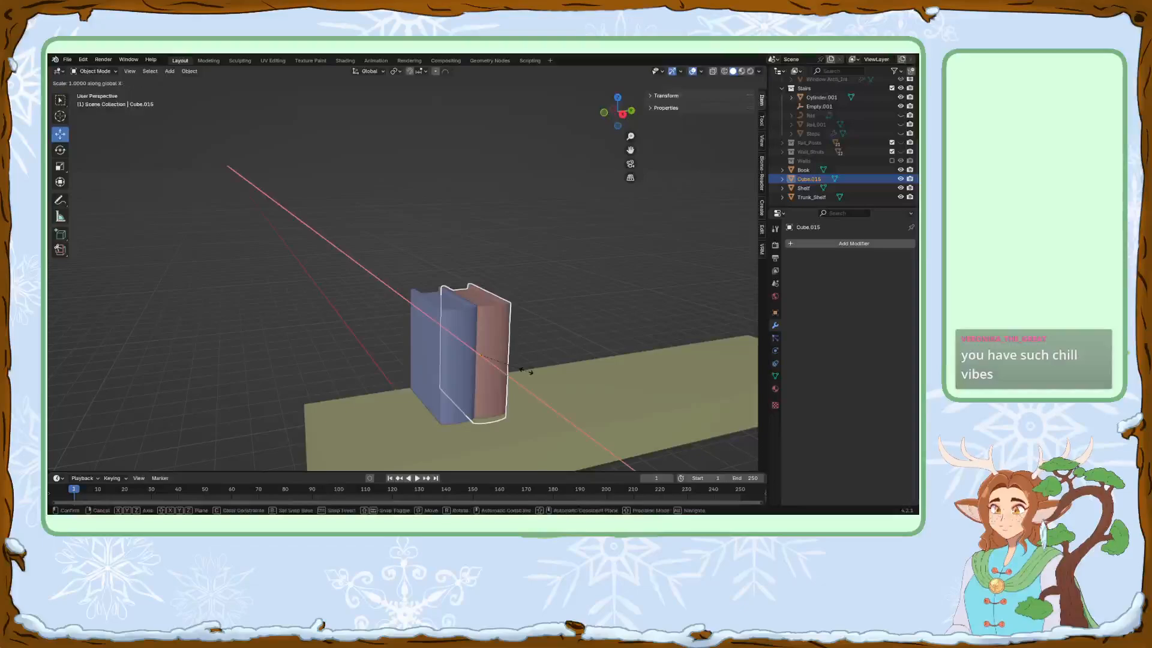
left_click(544, 381)
left_click_drag(493, 367, 518, 364)
key("s")
left_click(550, 372)
middle_click_drag(490, 342, 506, 355)
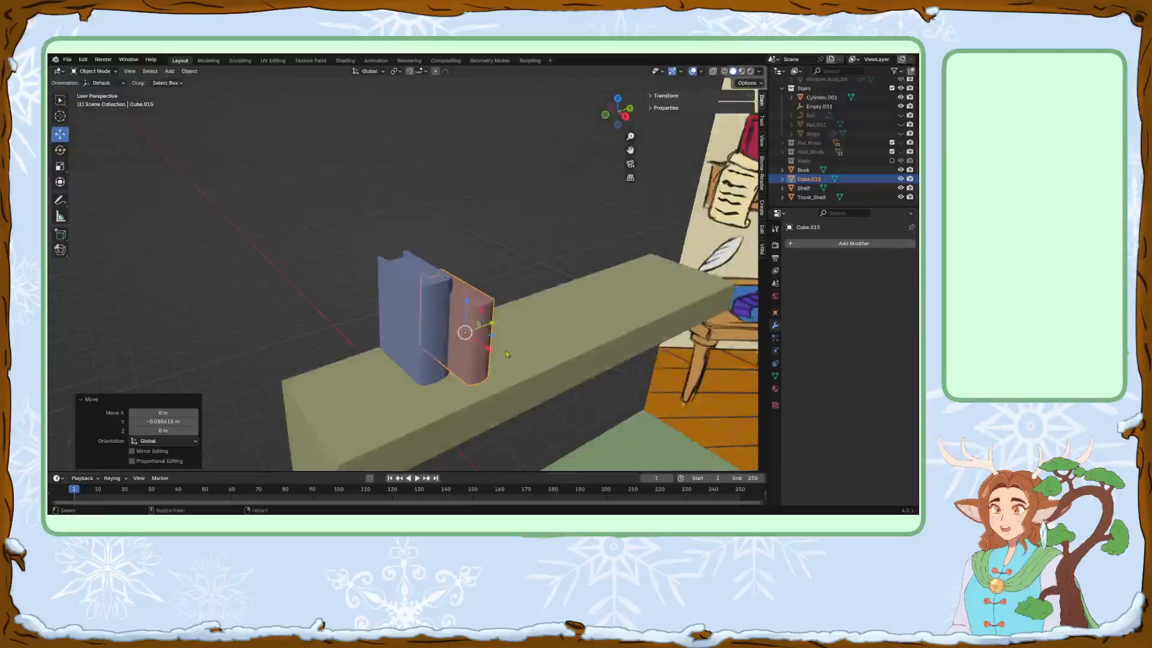
Move the smaller book along X by about -0.11 m and a further -0.03 m to set it back on the shelf.
mouse_move(492, 325)
left_mouse_down()
mouse_move(502, 321)
mouse_move(484, 340)
left_mouse_up()
middle_click_drag(484, 341, 560, 360)
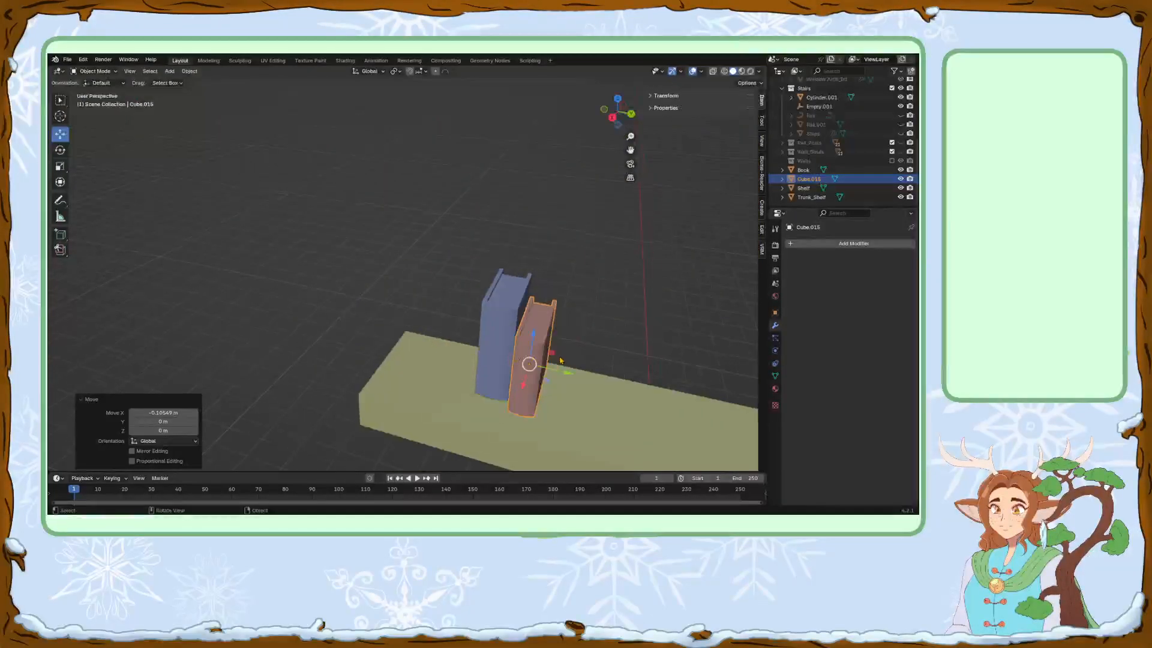
left_click_drag(522, 382, 523, 377)
middle_click_drag(559, 378, 436, 340)
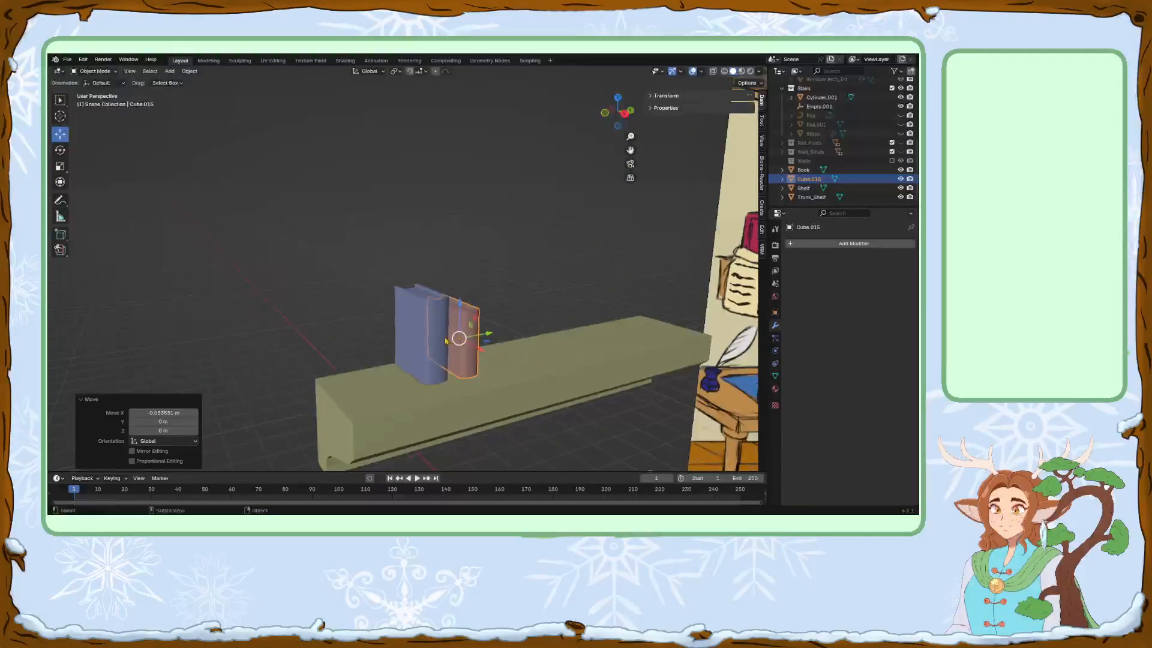
Rename the copied book object Cube.015 as Book_2.
left_click(808, 180)
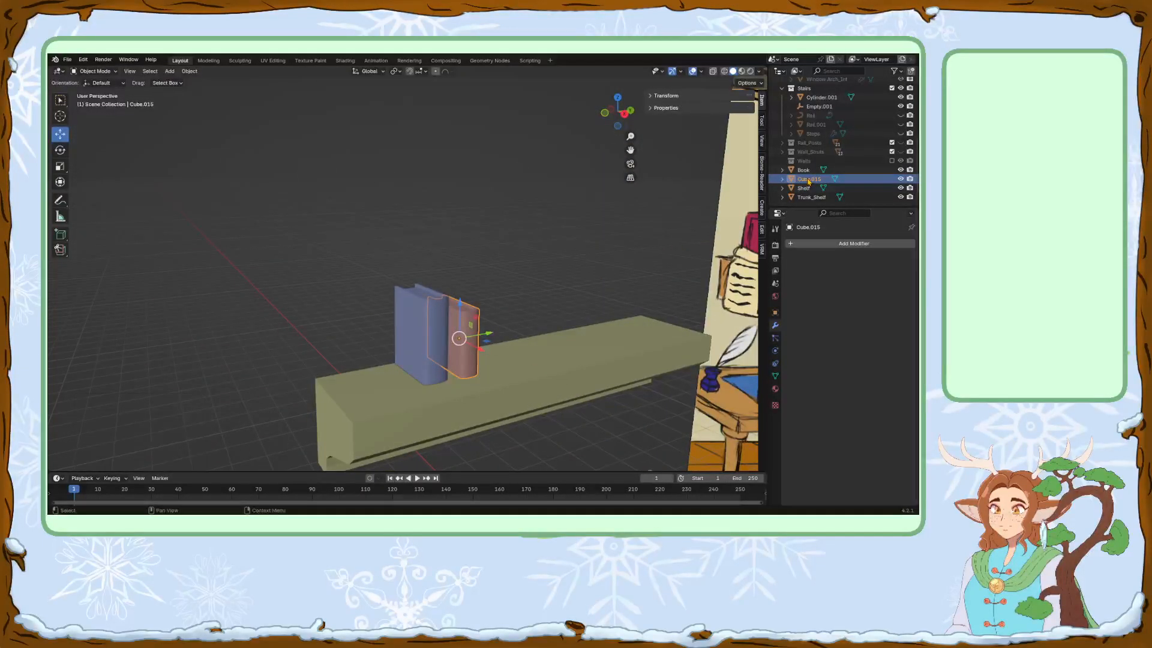
double_click(808, 180)
type("Book_2")
key("Return")
scroll(814, 185, "up", 2)
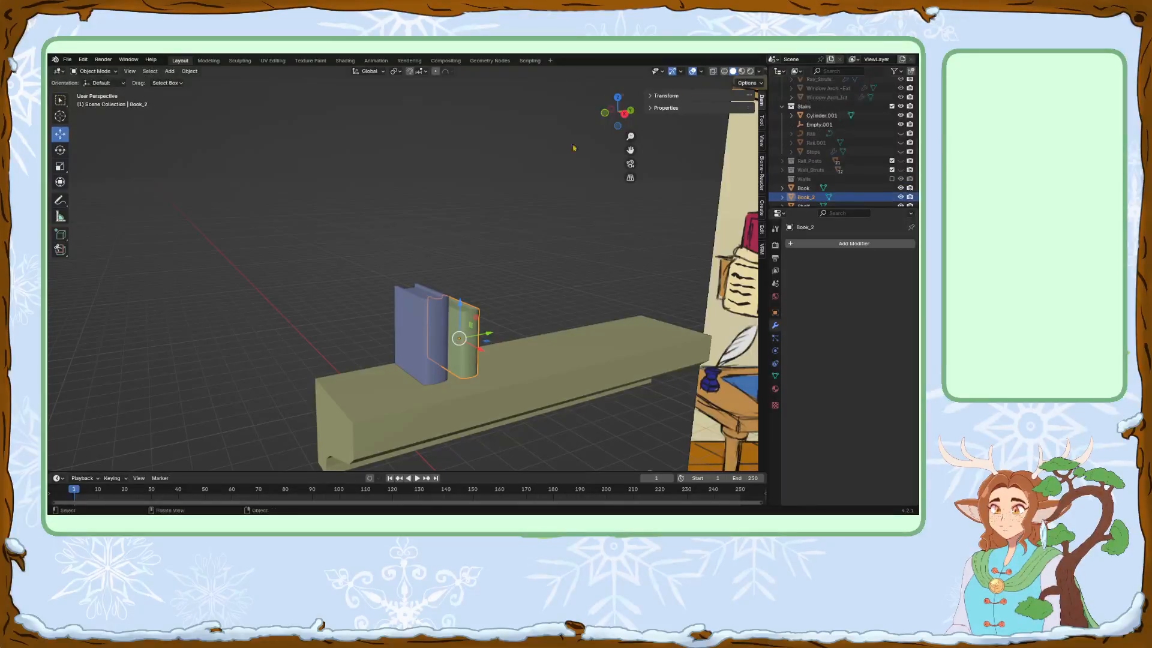
Duplicate the original book, place the copy past Book_2 along Y, and scale its thickness to about 0.575 along Y.
left_click(406, 337)
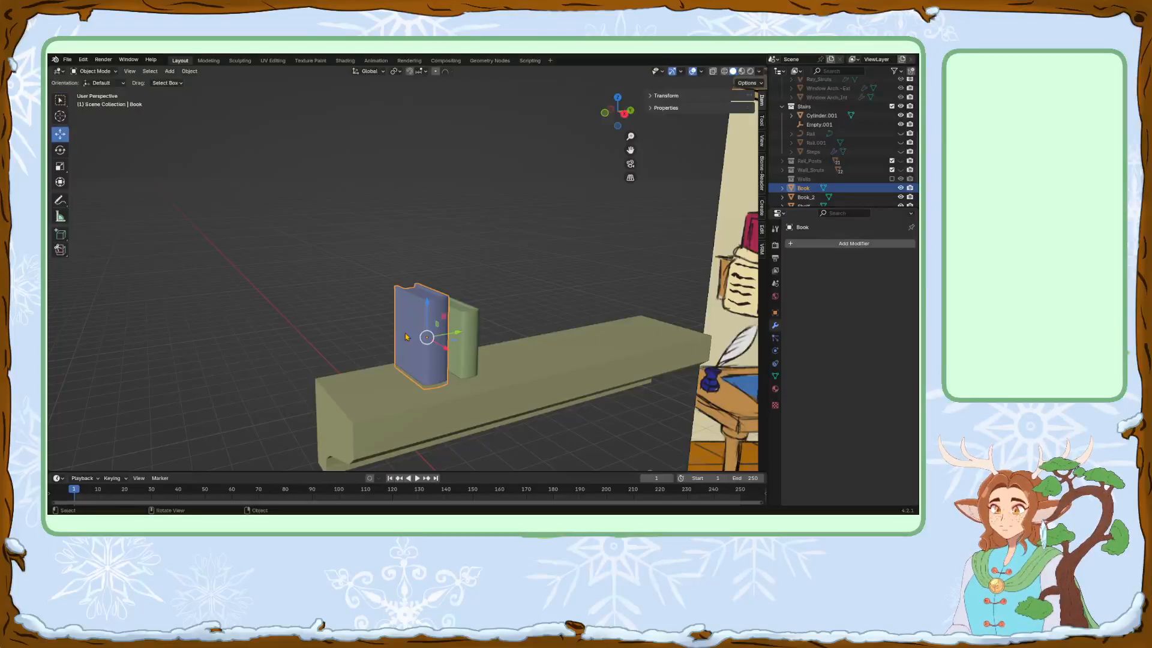
middle_click_drag(406, 337, 457, 364)
key("shift+d")
right_click(457, 365)
left_click_drag(463, 332, 510, 327)
middle_click_drag(505, 325, 484, 320)
key("s")
key("y")
left_click(544, 324)
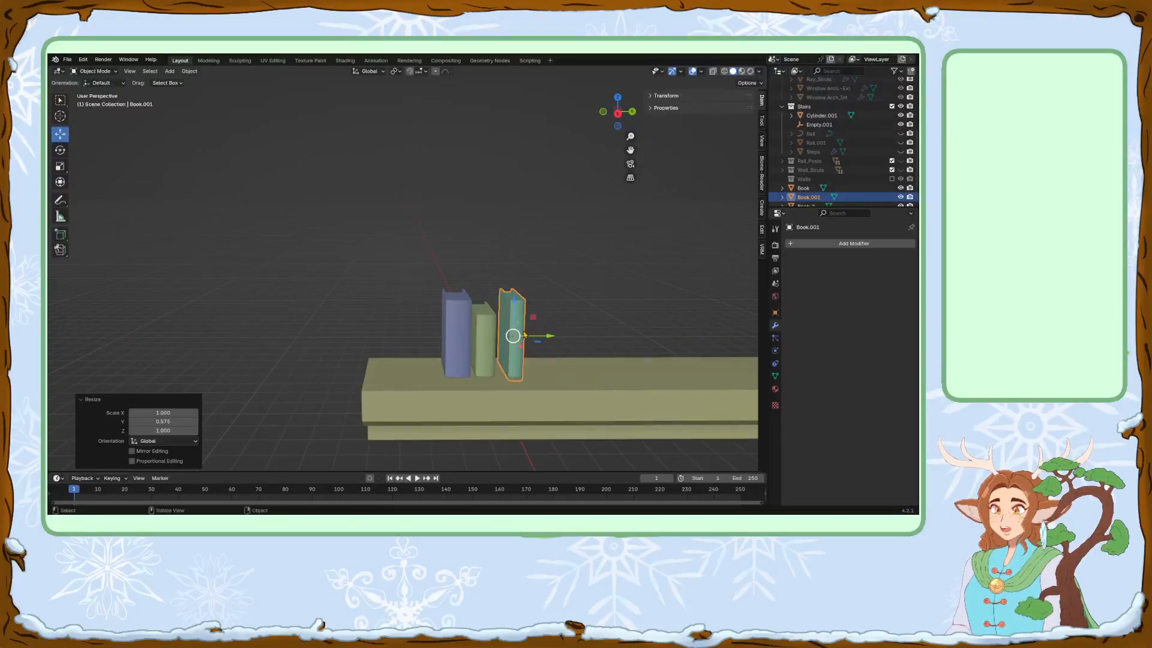
Stretch the thin book taller along Z, raise it onto the shelf, and shift it along Y close to Book_2.
key("s")
key("z")
left_click(519, 324)
key("g")
key("z")
left_click(536, 312)
key("g")
key("y")
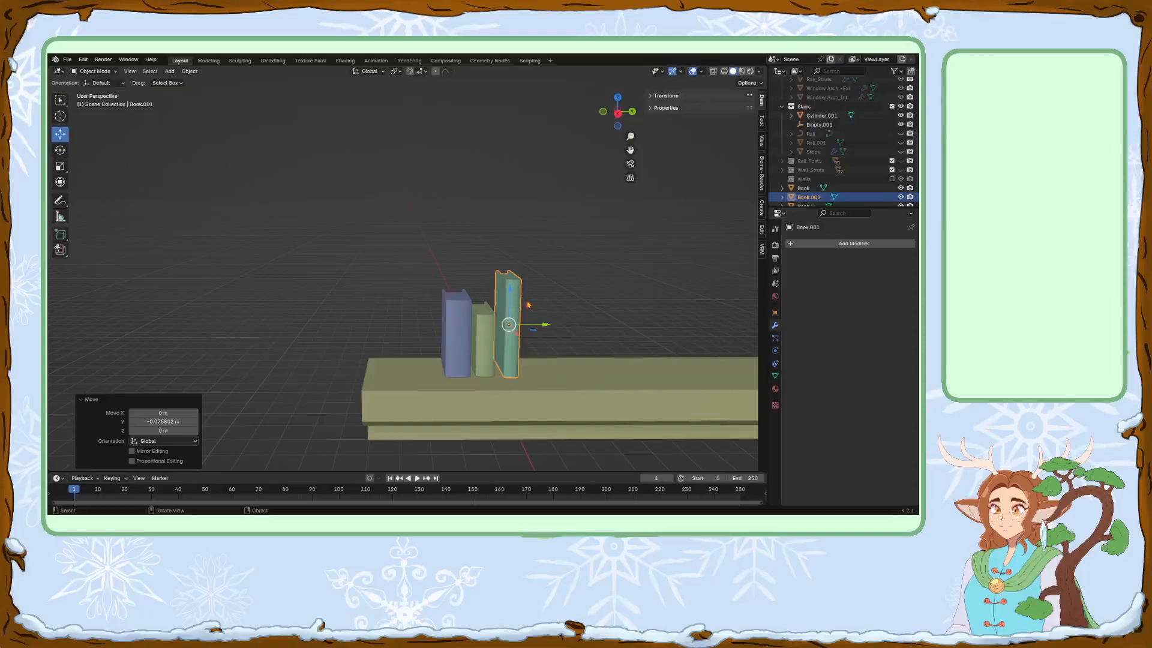
left_click_drag(540, 326, 543, 316)
middle_click_drag(539, 314, 578, 321)
scroll(557, 318, "up", 3)
Try to thin the tall teal book further along Y.
key("s")
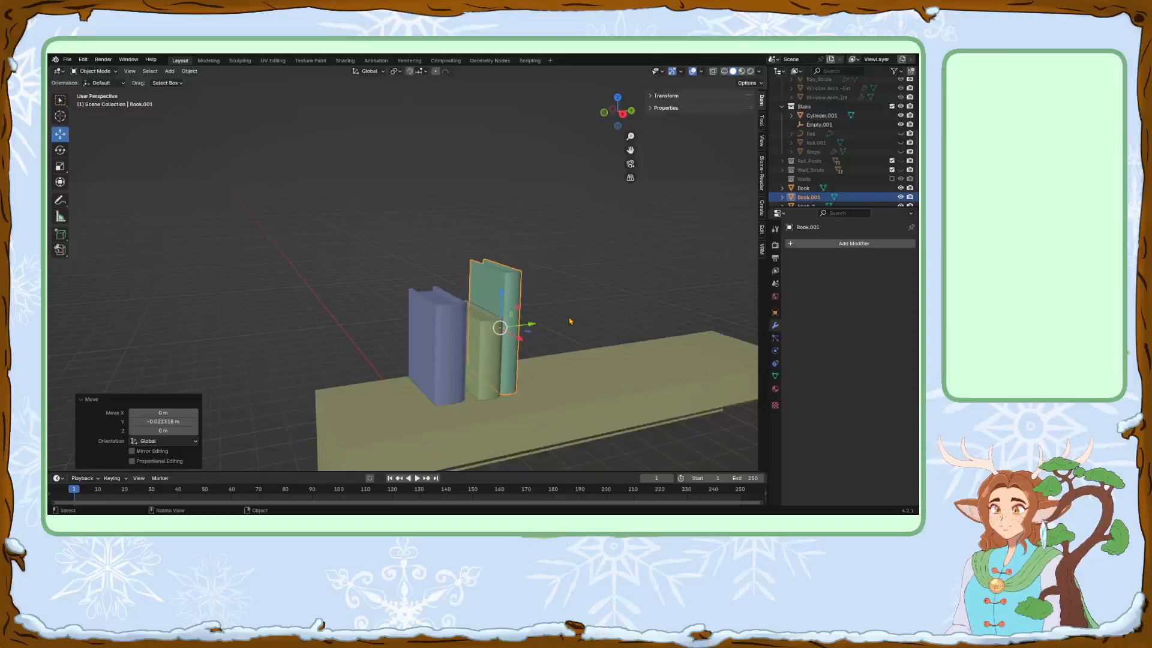
key("y")
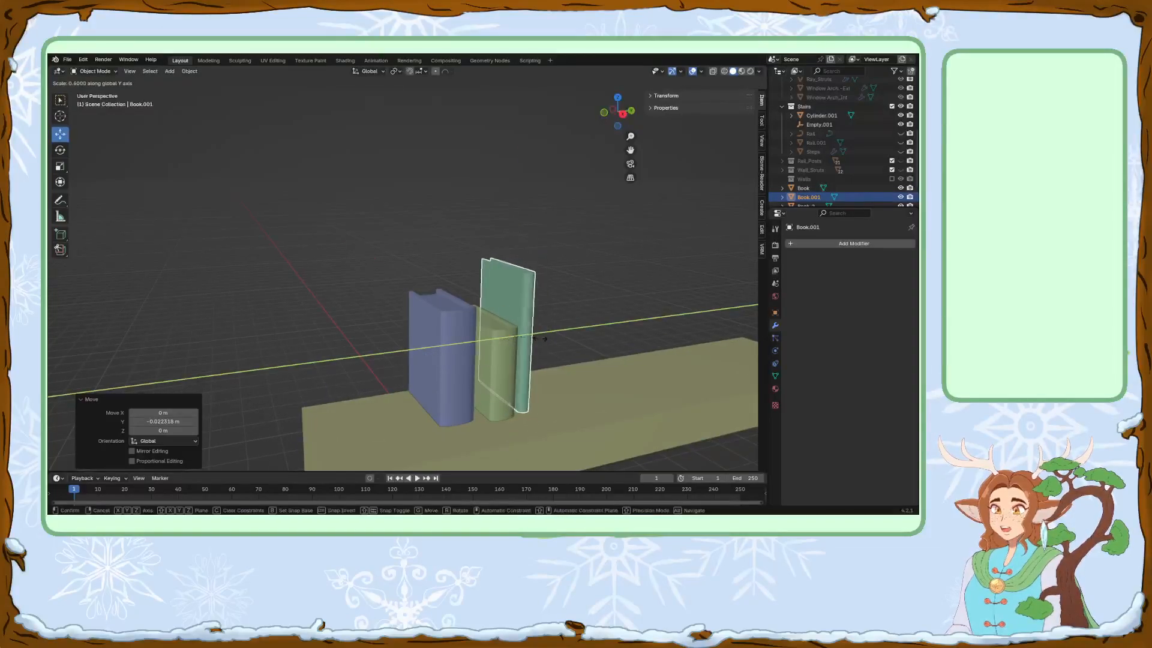
left_click(561, 334)
key("ctrl+z")
Duplicate the tall teal book, place the copy beside it, and thicken it about 2.1 times along Y.
scroll(603, 313, "down", 8)
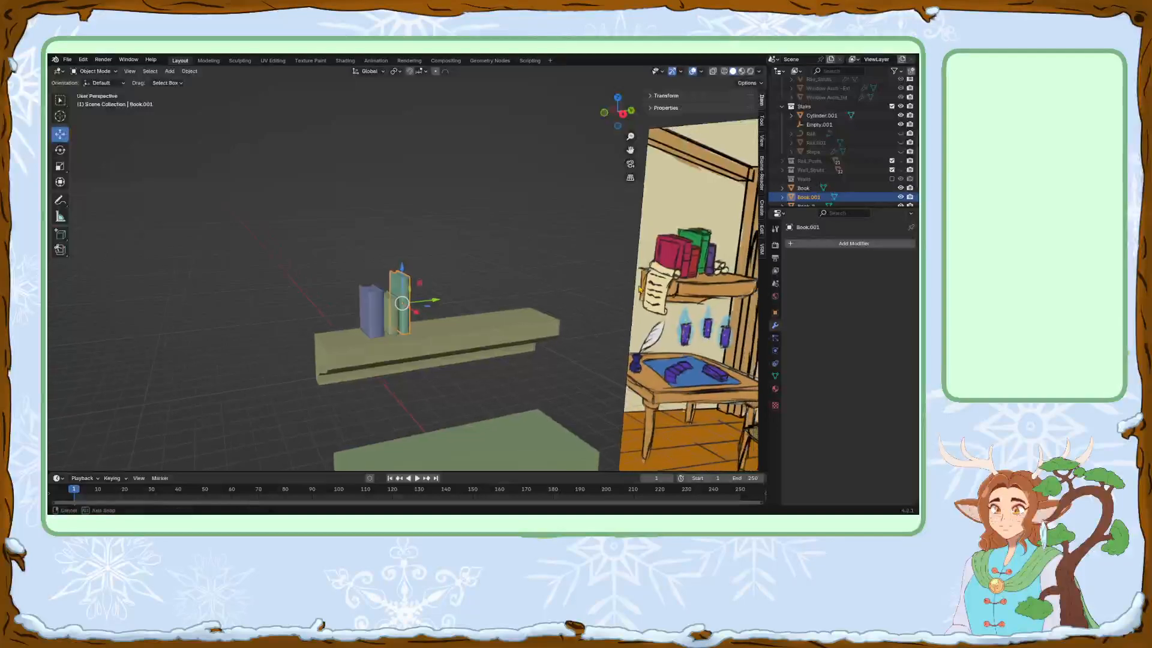
scroll(462, 314, "up", 7)
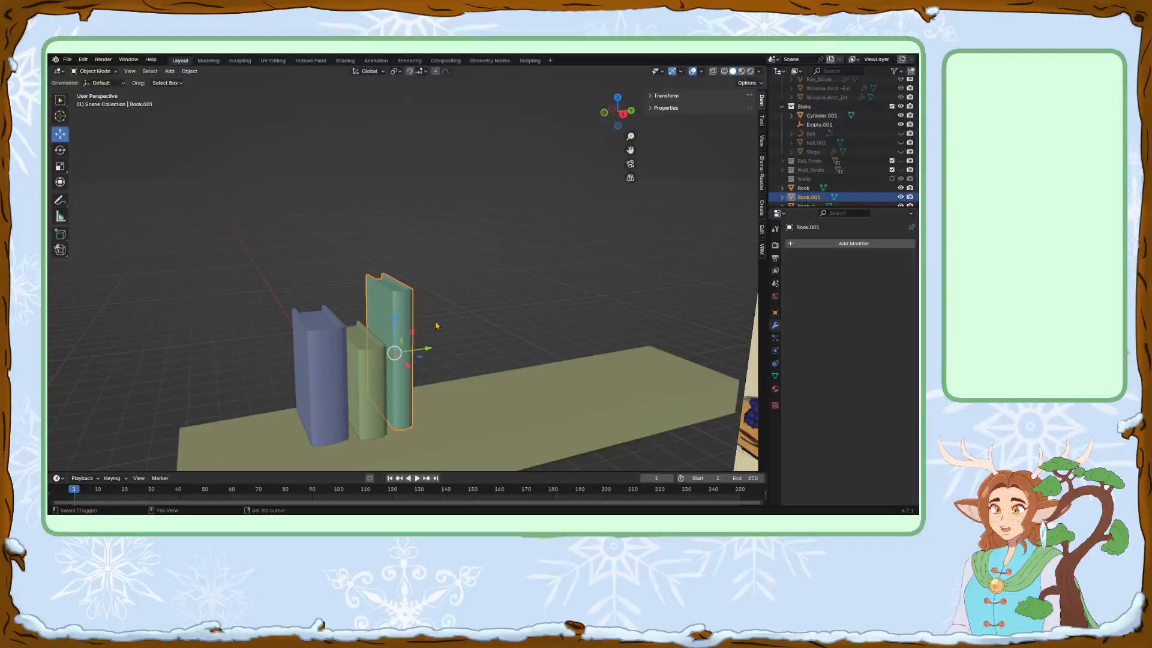
key("shift+d")
key("Escape")
left_click_drag(405, 356, 446, 366)
key("s")
key("Escape")
mouse_move(447, 366)
middle_mouse_down()
mouse_move(455, 330)
mouse_move(450, 354)
middle_mouse_up()
key("s")
key("y")
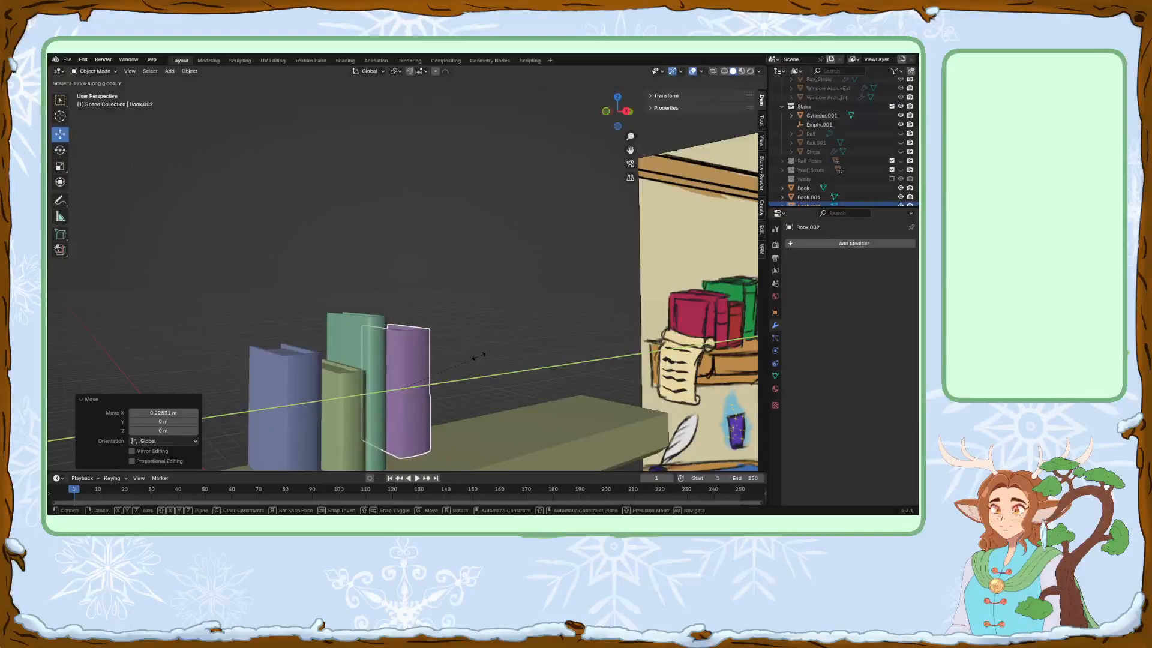
left_click(477, 355)
Lower the thick purple book onto the shelf and shift it along Y away from the tall teal book.
middle_click_drag(448, 368, 437, 356)
left_click_drag(419, 380, 422, 390)
middle_click_drag(502, 359, 451, 399)
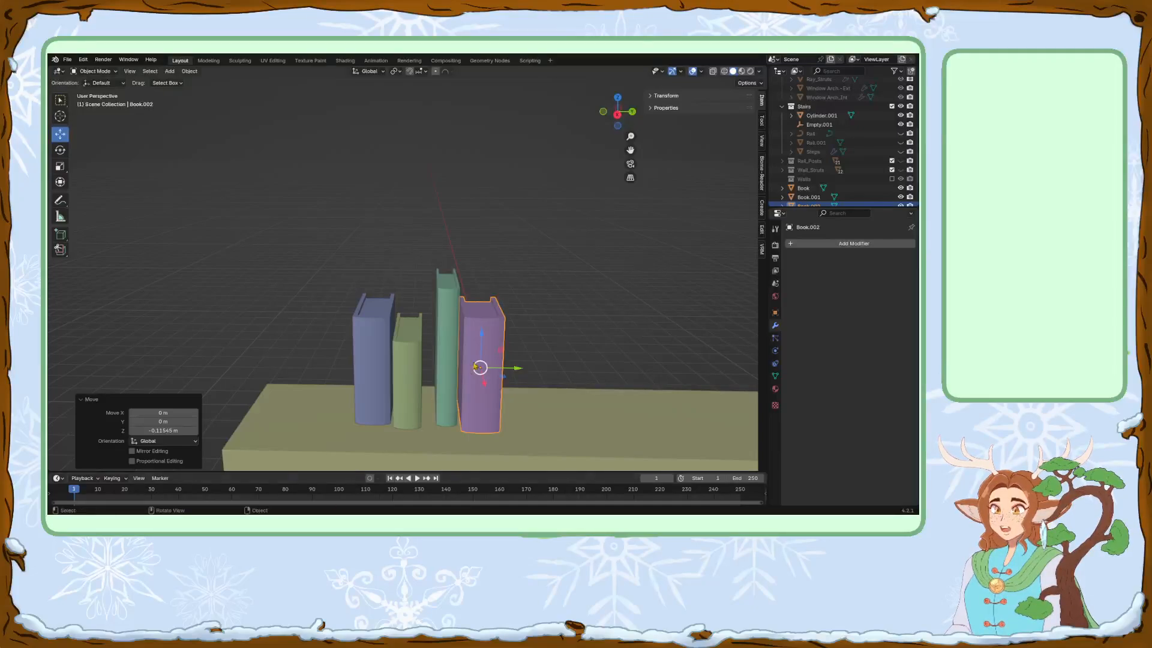
middle_click_drag(534, 348, 409, 375)
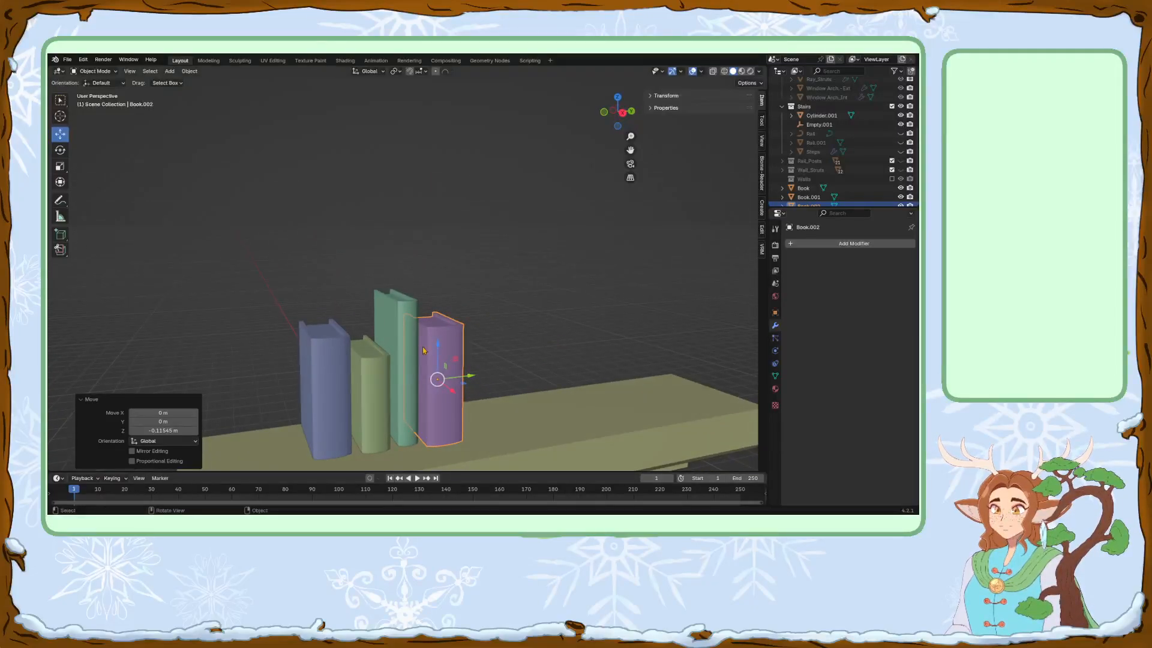
left_click_drag(436, 349, 438, 351)
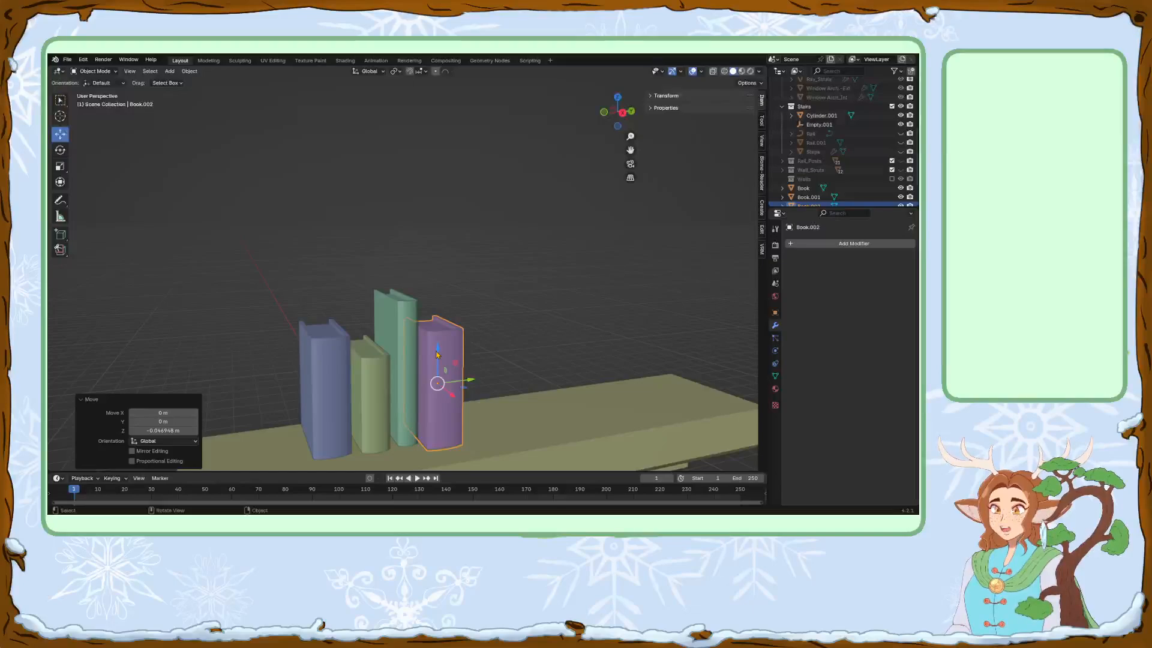
middle_click_drag(439, 338, 442, 354)
left_click_drag(466, 354, 470, 353)
mouse_move(470, 353)
middle_mouse_down()
mouse_move(517, 339)
mouse_move(451, 353)
middle_mouse_up()
left_click_drag(489, 356, 504, 354)
left_click(431, 340)
scroll(496, 350, "down", 3)
middle_click_drag(496, 350, 517, 339)
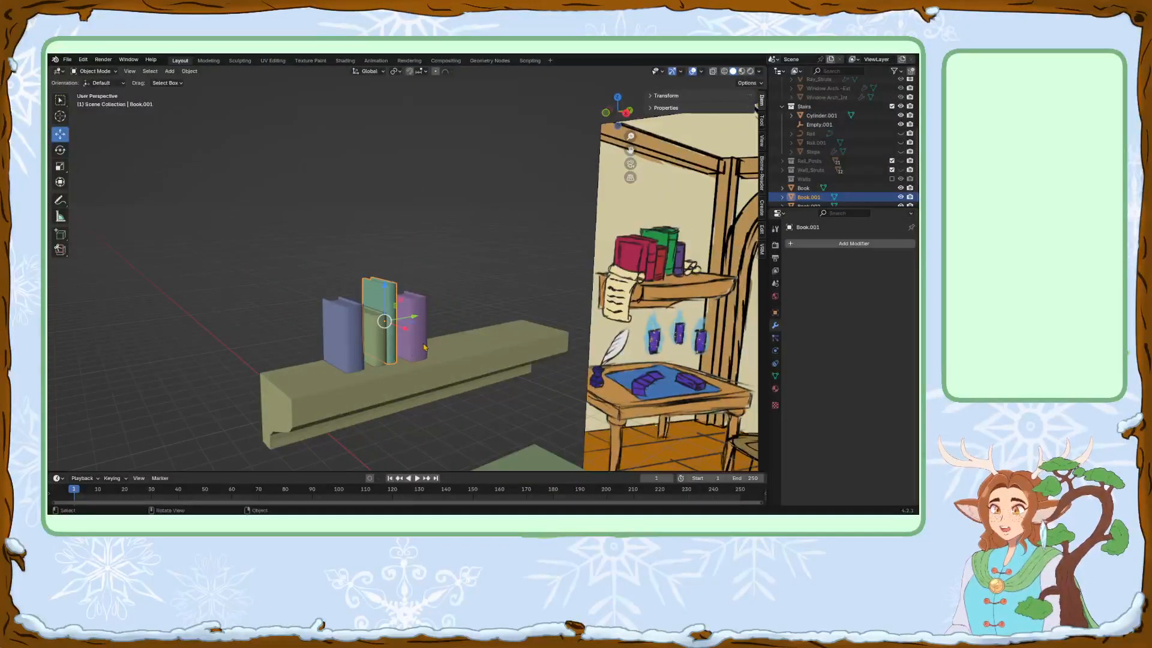
middle_click_drag(424, 347, 381, 355)
key("shift+d")
key("y")
left_click(379, 357)
Tilt the tall teal book about 15° around X and shift it about -0.13 m along Y to lean toward Book_2.
left_click(380, 334)
middle_click_drag(381, 335, 453, 320)
key("s")
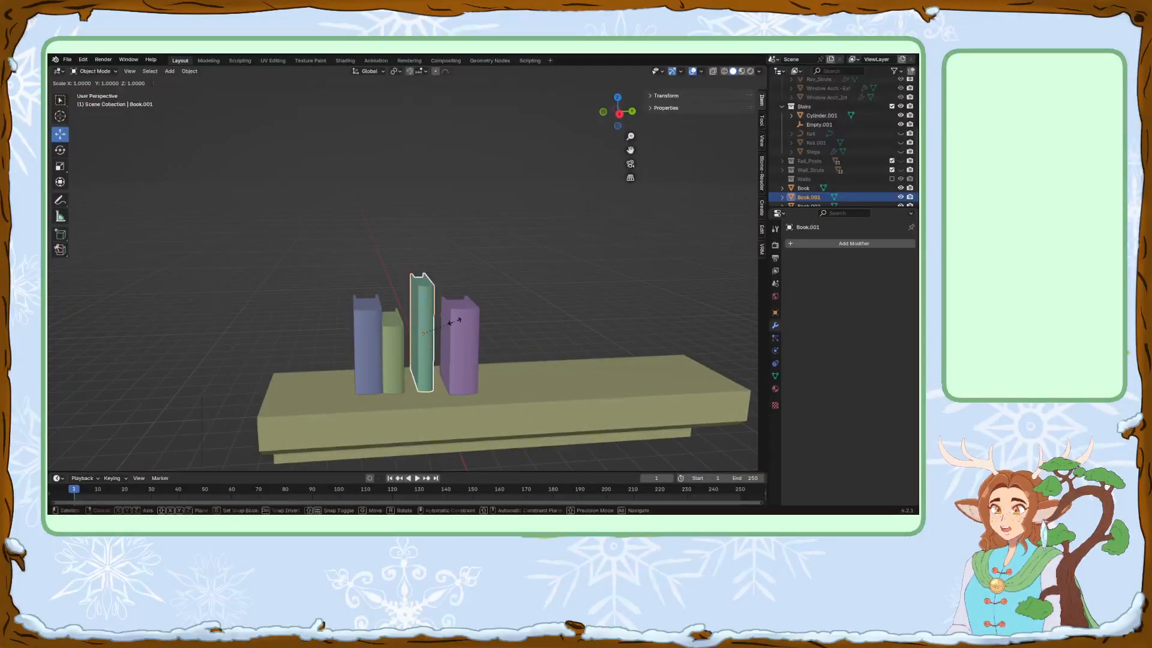
left_click(452, 319)
key("r")
key("x")
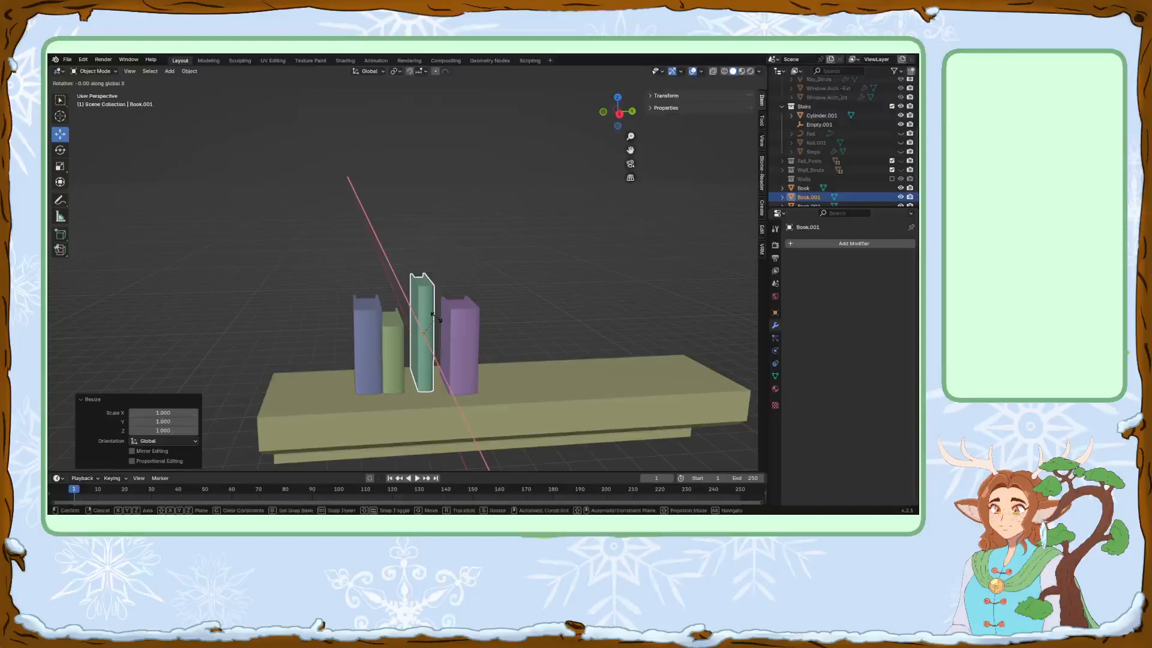
left_click(449, 329)
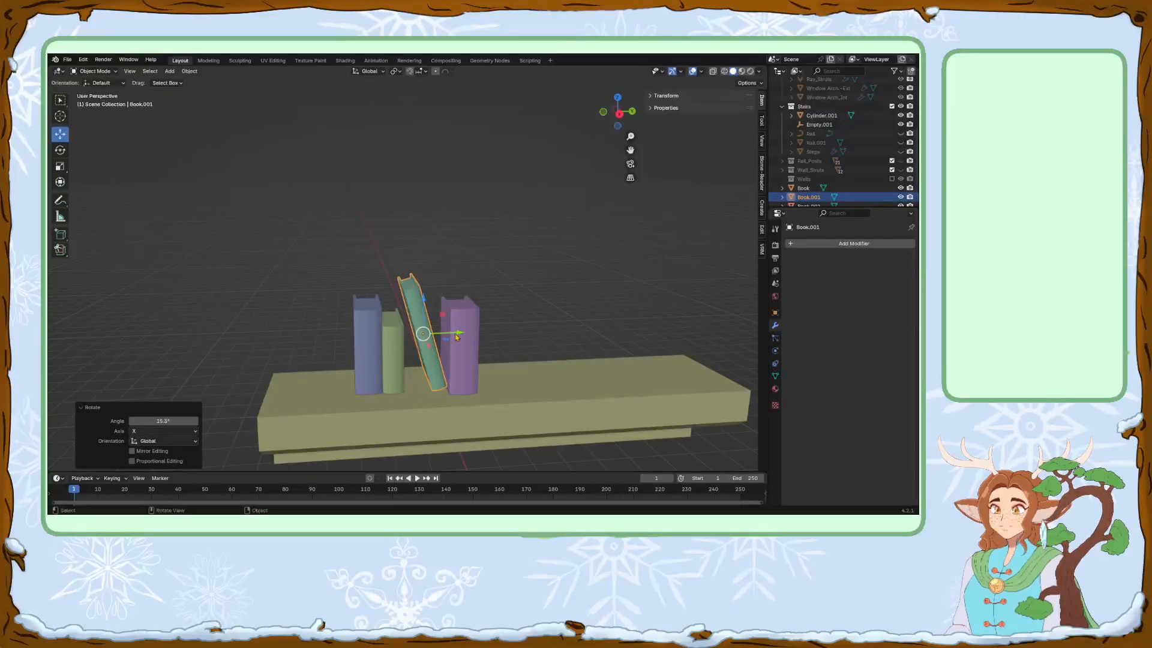
key("g")
key("y")
left_click(444, 331)
middle_click_drag(444, 331, 481, 350)
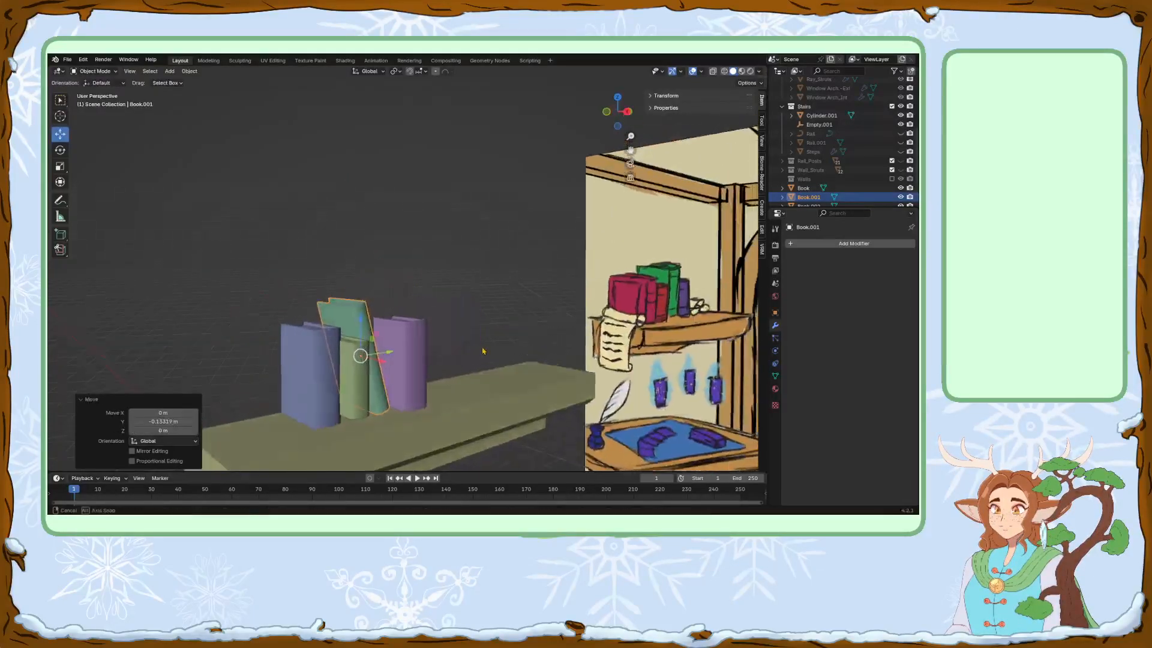
Rotate the purple book 90° around X and lay it flat on the shelf beside the leaning teal book.
left_click(408, 362)
left_click_drag(429, 363, 422, 367)
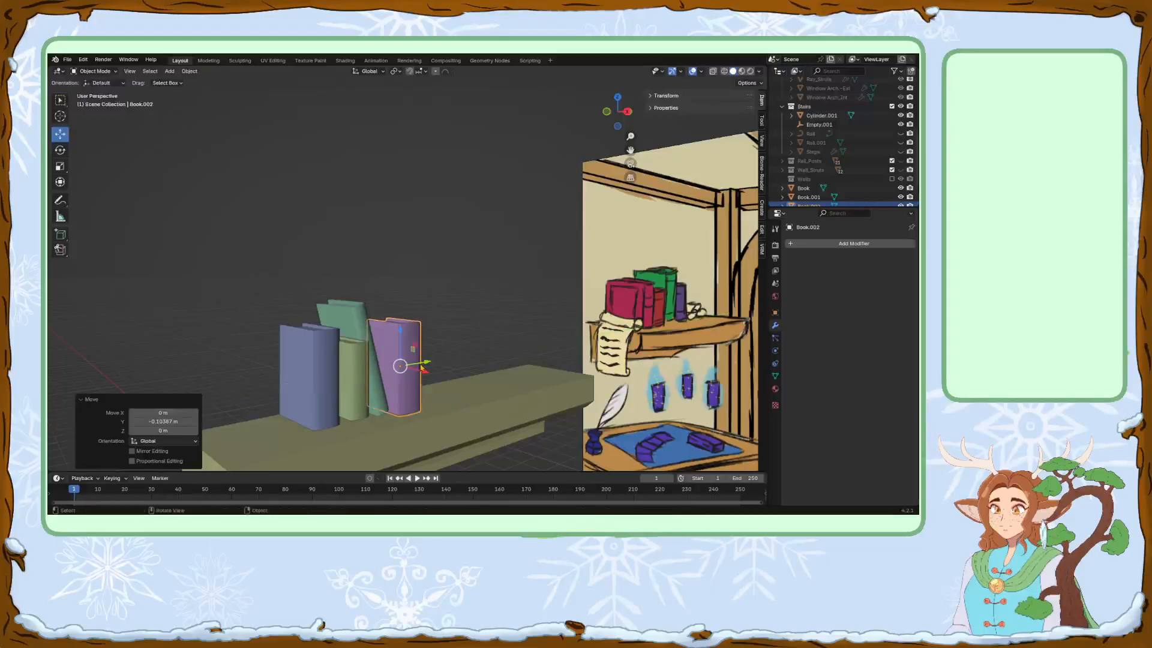
type("rx90")
key("Return")
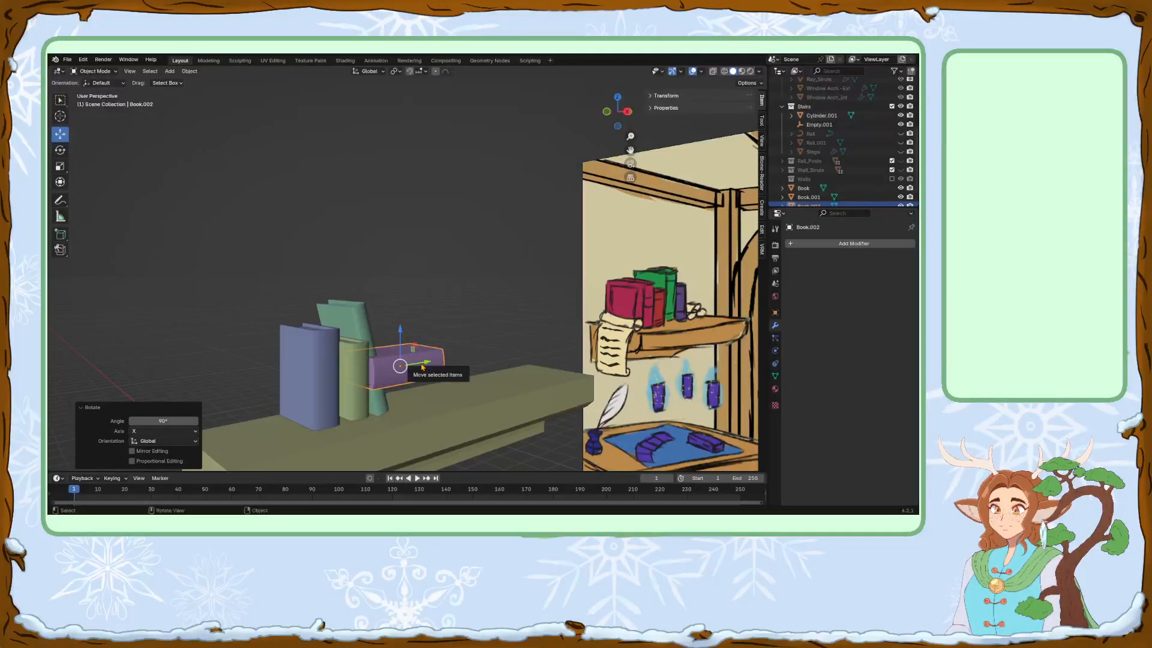
left_click_drag(424, 362, 445, 387)
middle_click_drag(446, 386, 345, 386)
Lower Book_2 along Z to rest on the shelf.
left_click(324, 362)
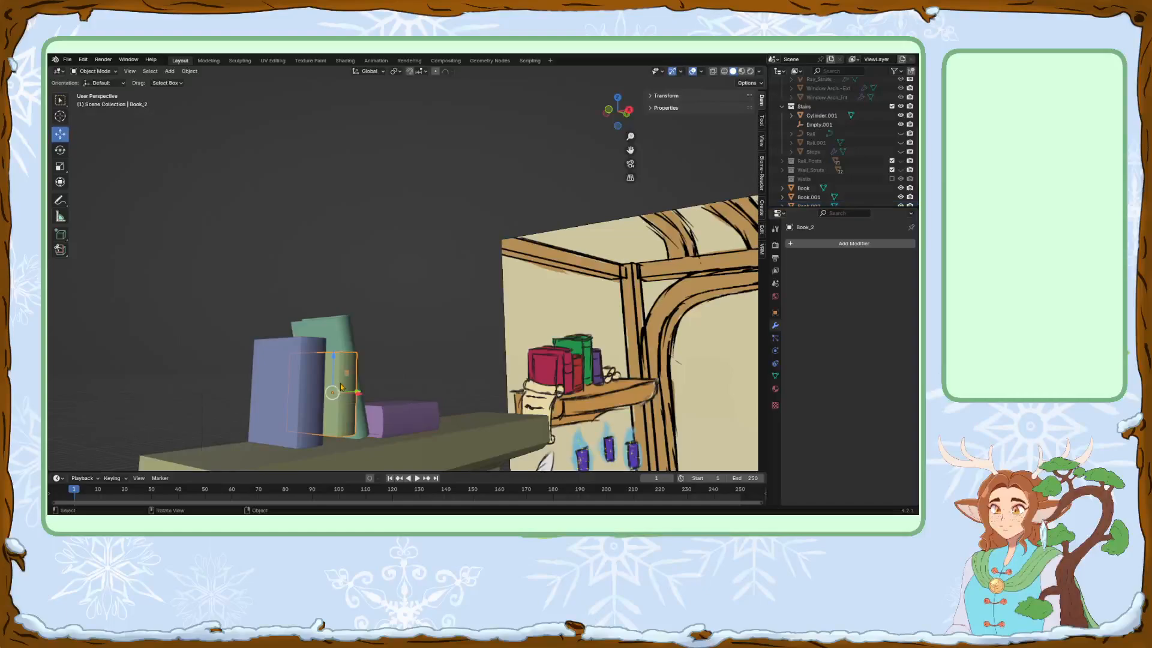
left_click_drag(329, 365, 331, 371)
middle_click_drag(331, 371, 468, 384)
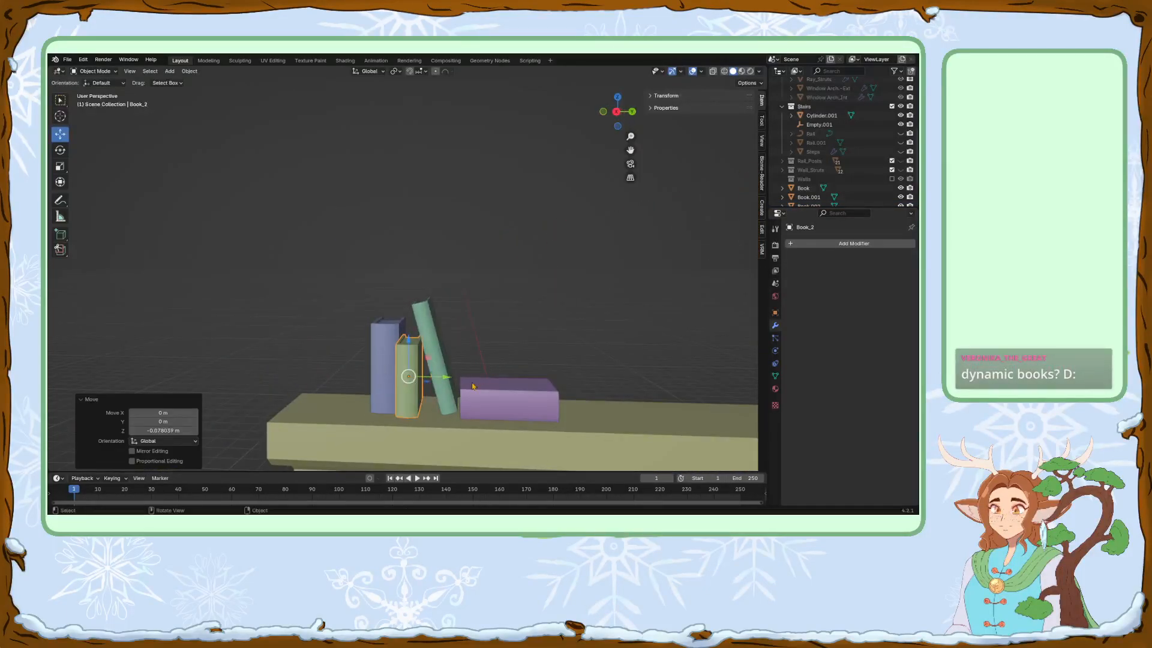
Tilt Book_2 about 6° around X and adjust its Y position between the blue book and the leaning teal book.
left_click_drag(446, 381, 452, 380)
key("r")
key("x")
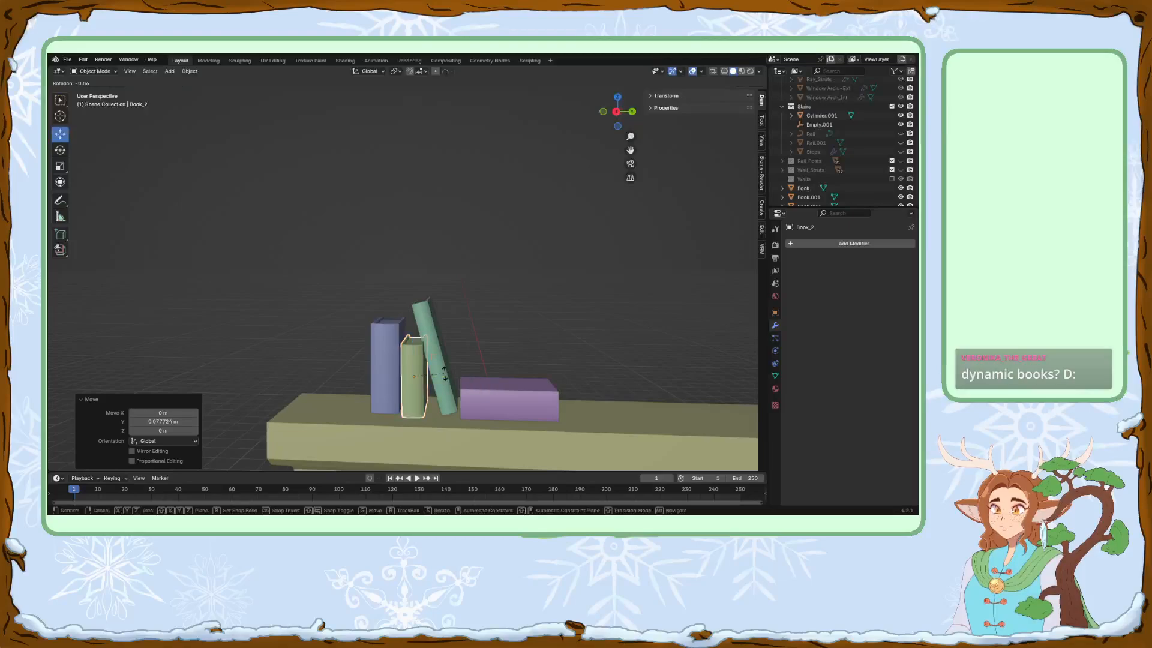
left_click(440, 375)
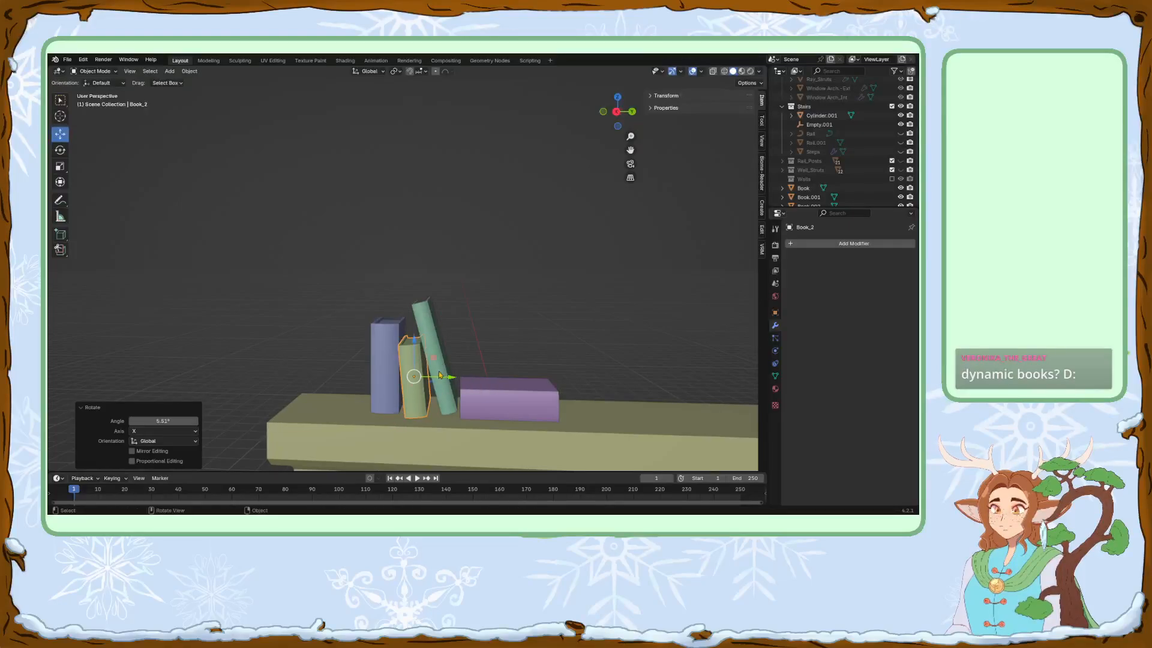
left_click_drag(443, 375, 440, 376)
middle_click_drag(440, 376, 493, 363)
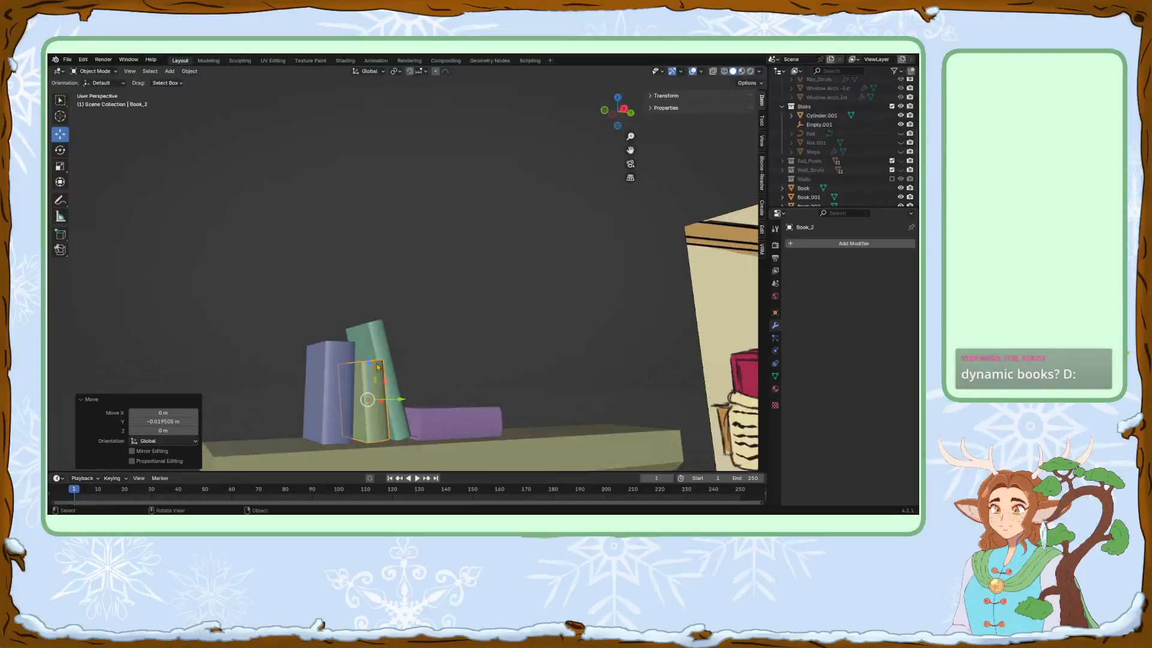
Lower the tilted Book_2 about 0.05 m along Z onto the shelf surface.
left_click(383, 348)
middle_click_drag(442, 390, 351, 321)
left_click(350, 319)
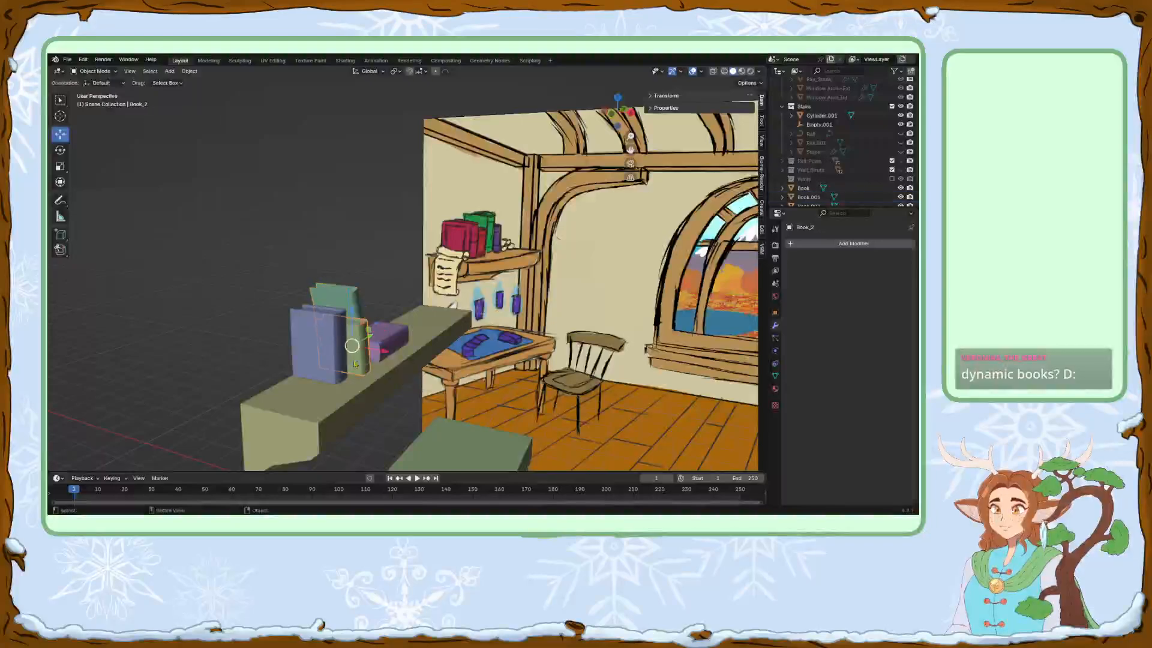
left_click_drag(350, 319, 349, 325)
middle_click_drag(349, 326, 502, 337)
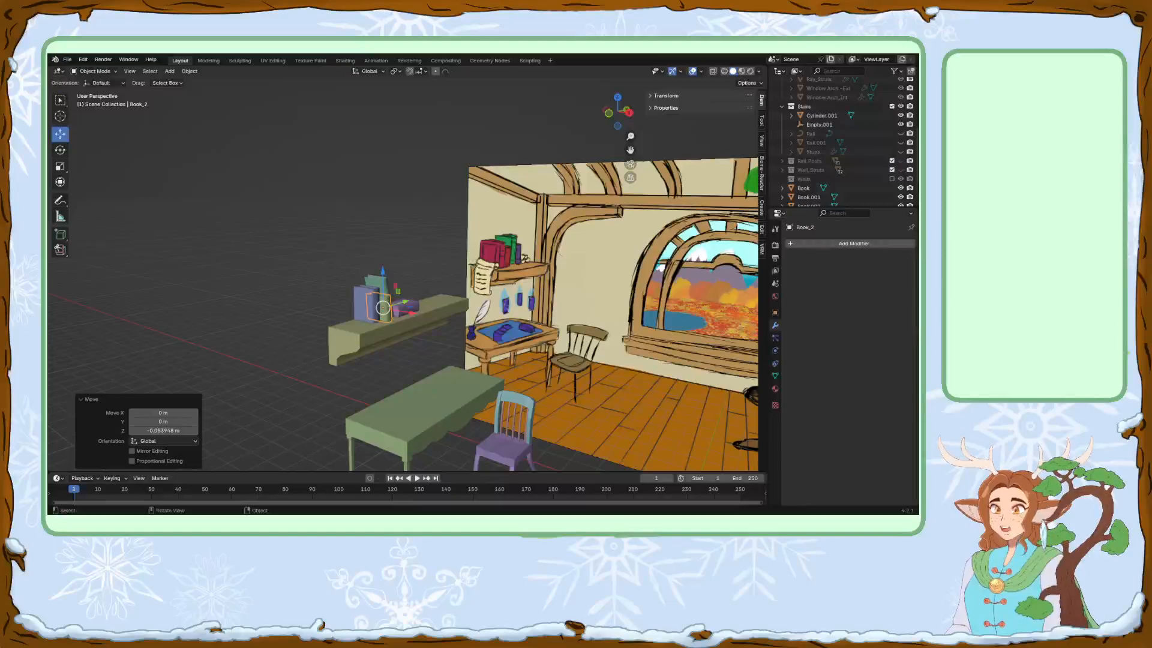
Move Book_2 about -0.12 m along X and check the book arrangement through the camera.
left_click(394, 255)
scroll(421, 262, "up", 3)
middle_click_drag(365, 288, 377, 291)
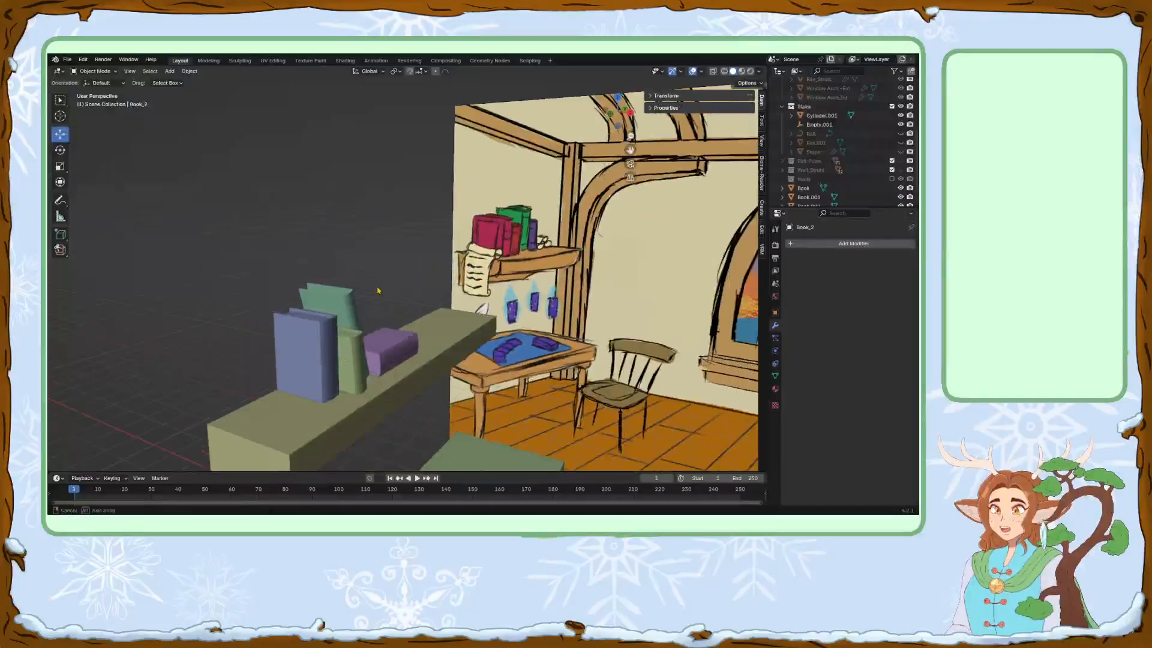
scroll(378, 290, "down", 1)
left_click(363, 339)
left_click_drag(380, 352, 371, 351)
scroll(449, 363, "down", 1)
scroll(449, 363, "down", 1)
key("KP_0")
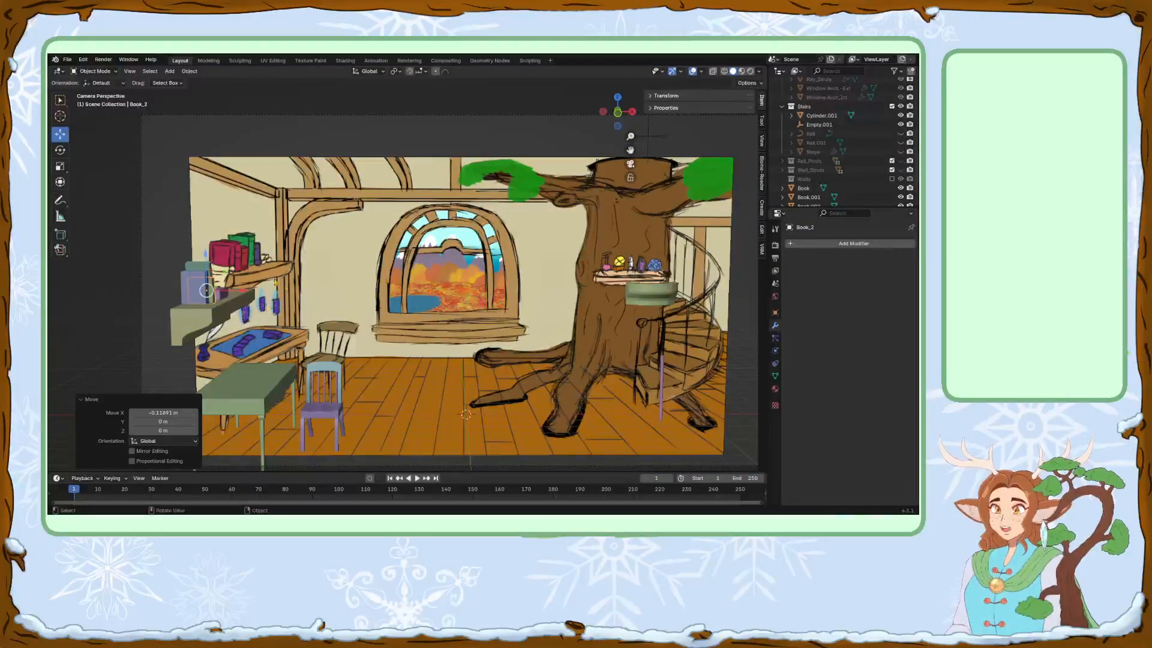
scroll(307, 301, "down", 2)
Move the leaning teal book about 0.14 m along X and lower it slightly, and shift Book_2 about 0.08 m along X.
middle_click_drag(307, 301, 415, 292)
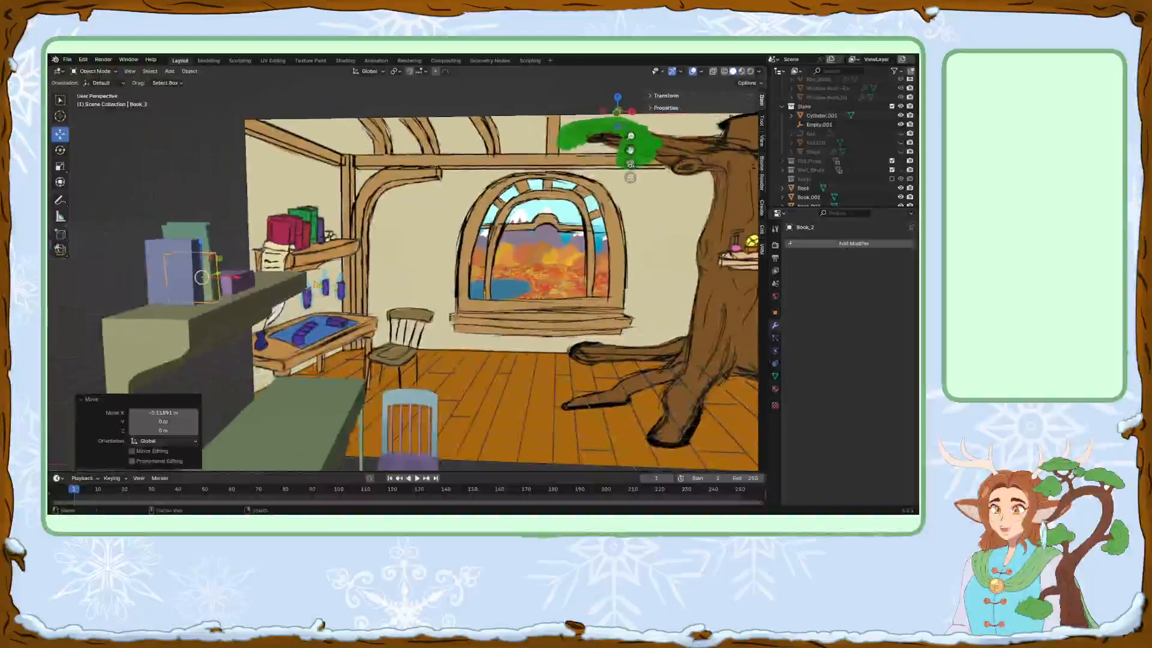
left_click(207, 236)
left_click_drag(234, 262, 234, 266)
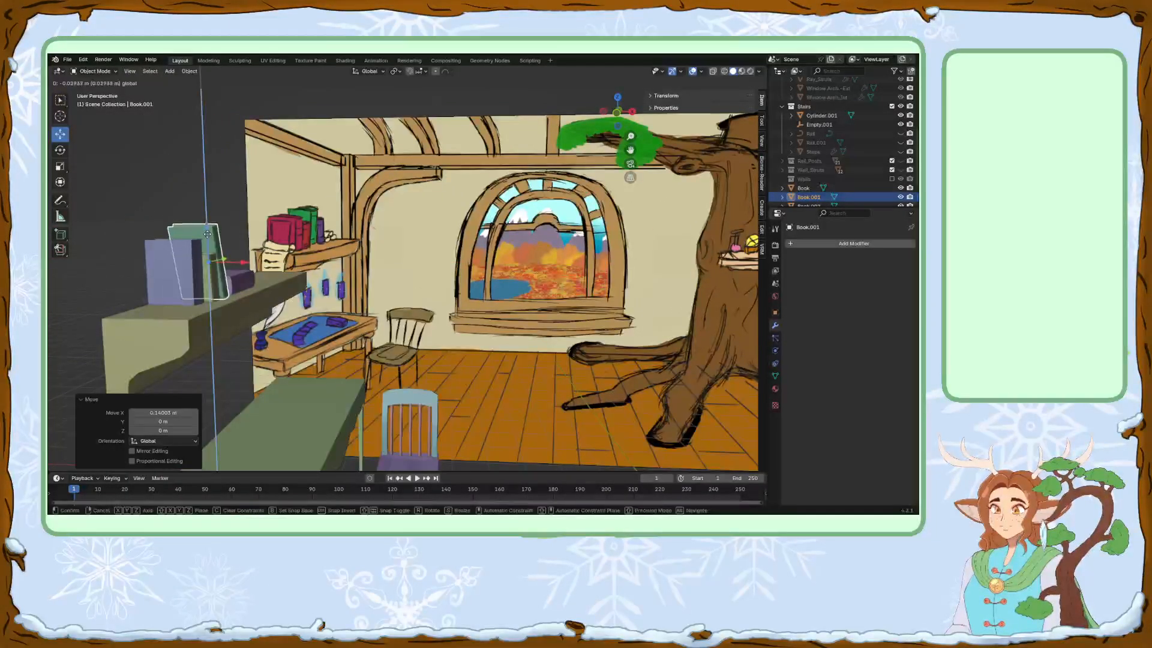
left_click(222, 289)
left_click_drag(236, 280, 244, 279)
middle_click_drag(410, 372, 394, 365, "shift")
key("KP_0")
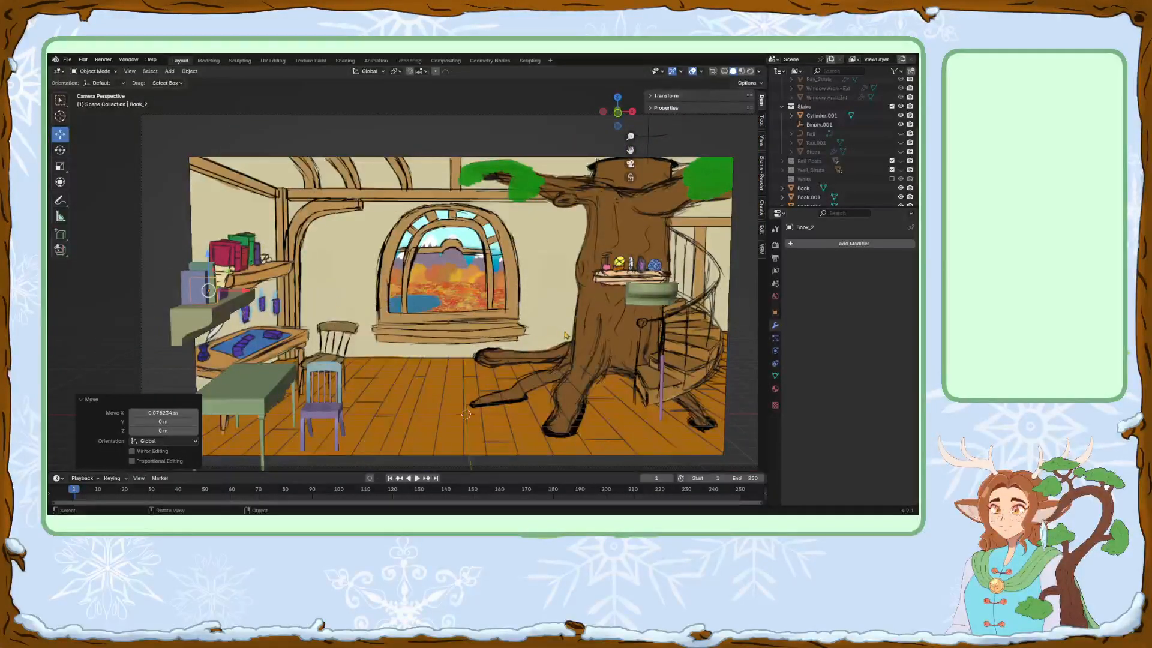
scroll(644, 327, "down", 1)
middle_click_drag(553, 322, 480, 317)
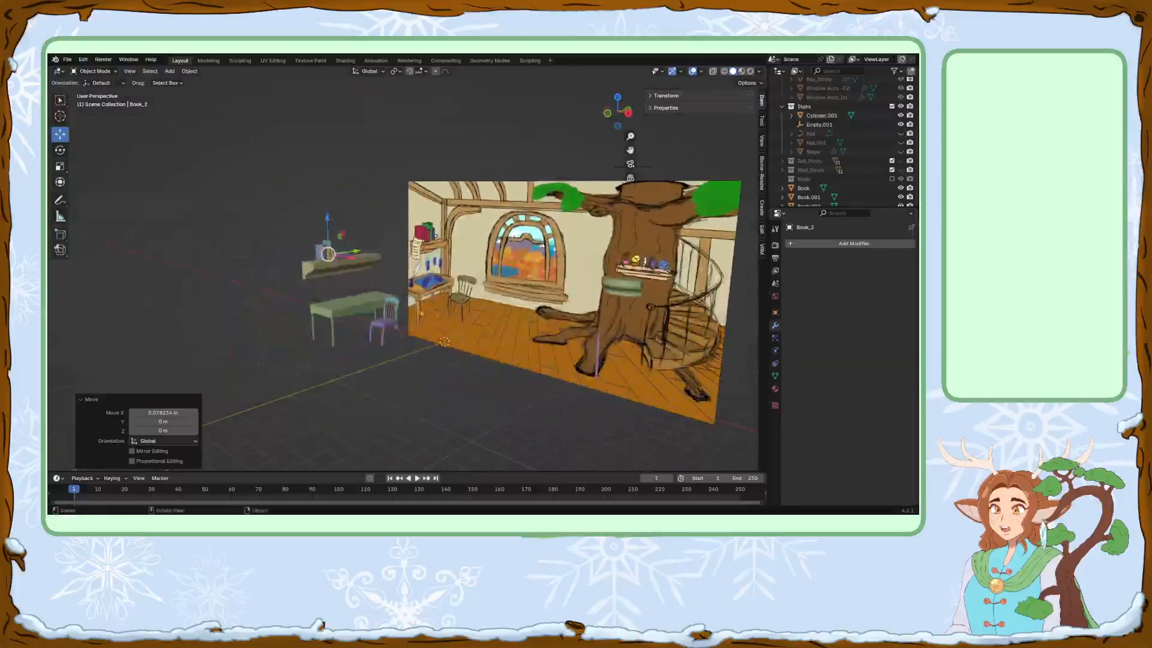
scroll(352, 303, "up", 2)
middle_click_drag(352, 303, 450, 329)
key("a")
key("s")
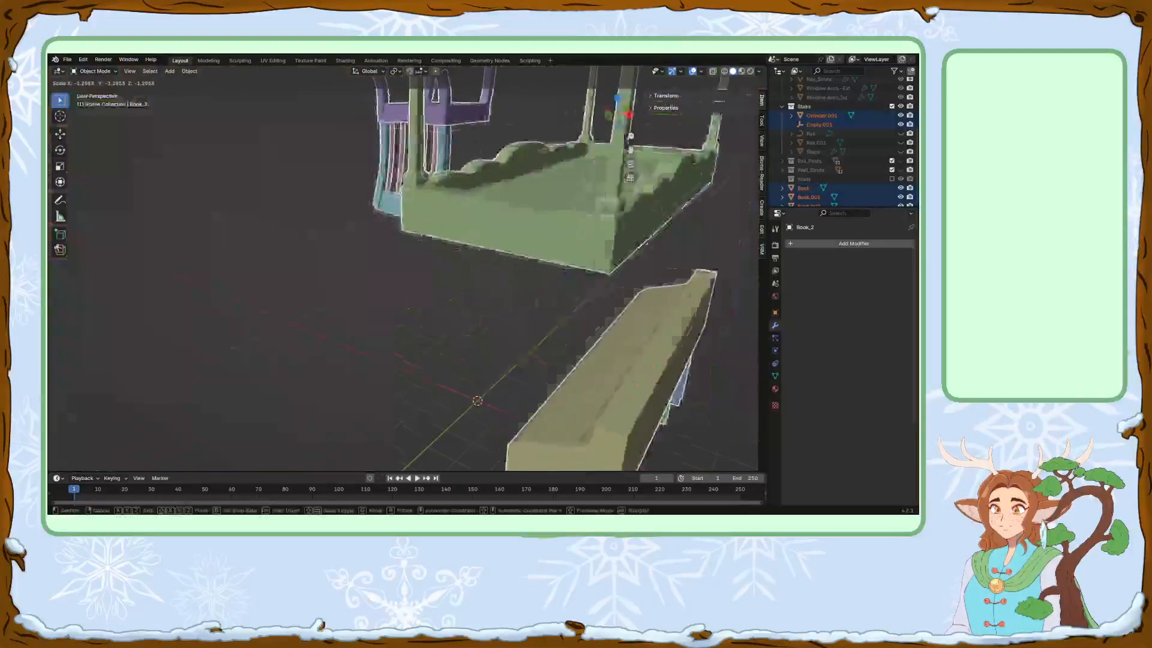
key("Escape")
left_click(429, 385)
Save the room scene file with the arranged books.
middle_click_drag(432, 394, 544, 430, "shift")
scroll(354, 235, "up", 3)
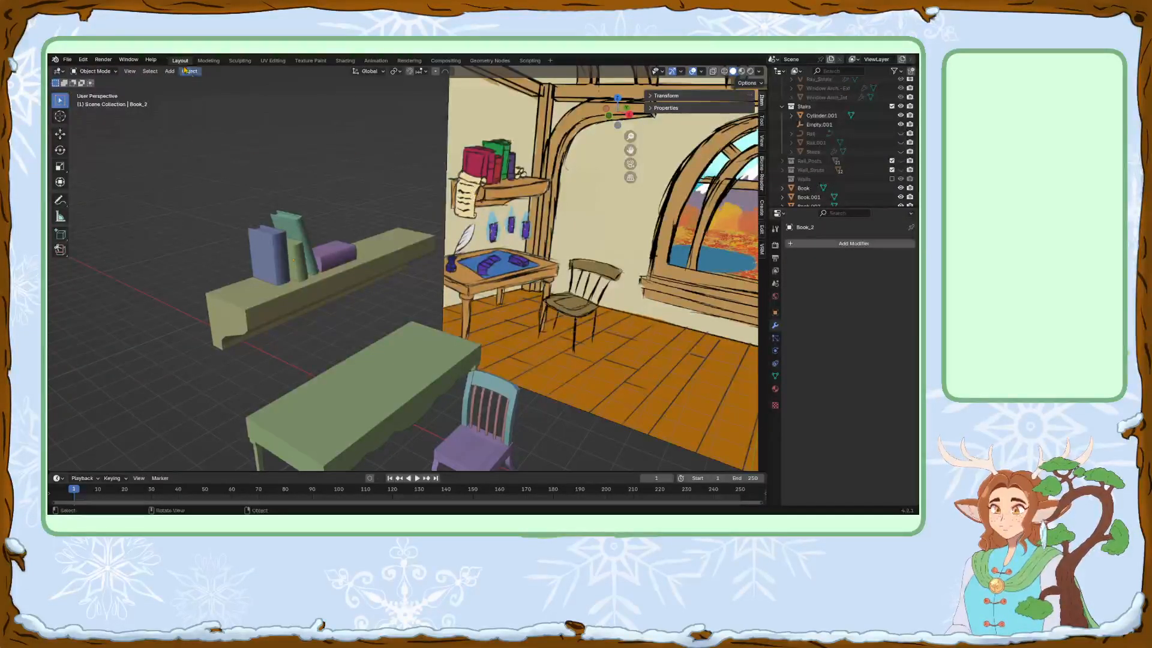
left_click(68, 60)
left_click(84, 124)
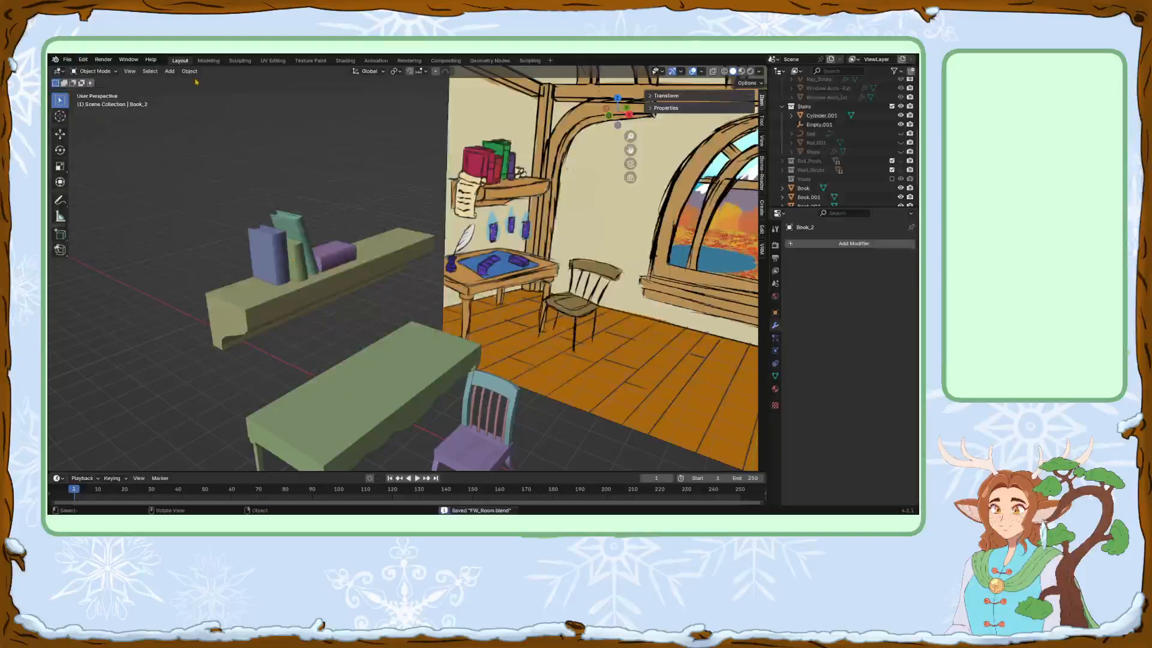
Add a Bézier circle with a 1 m radius at the world origin and activate the Move tool.
left_click(172, 72)
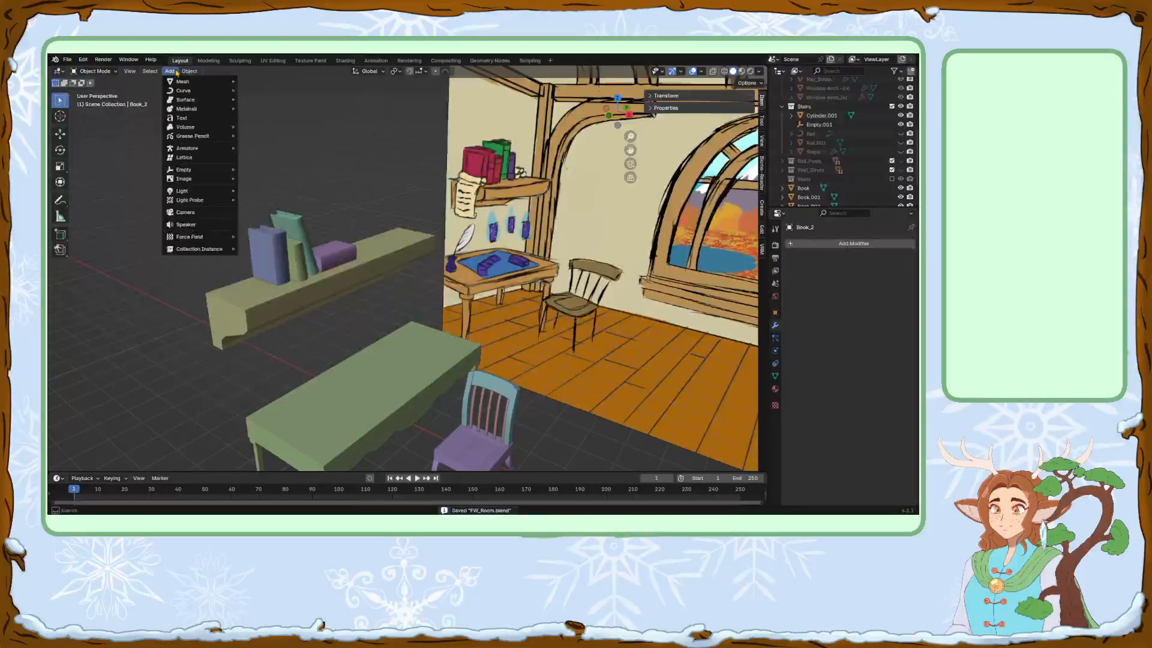
mouse_move(183, 83)
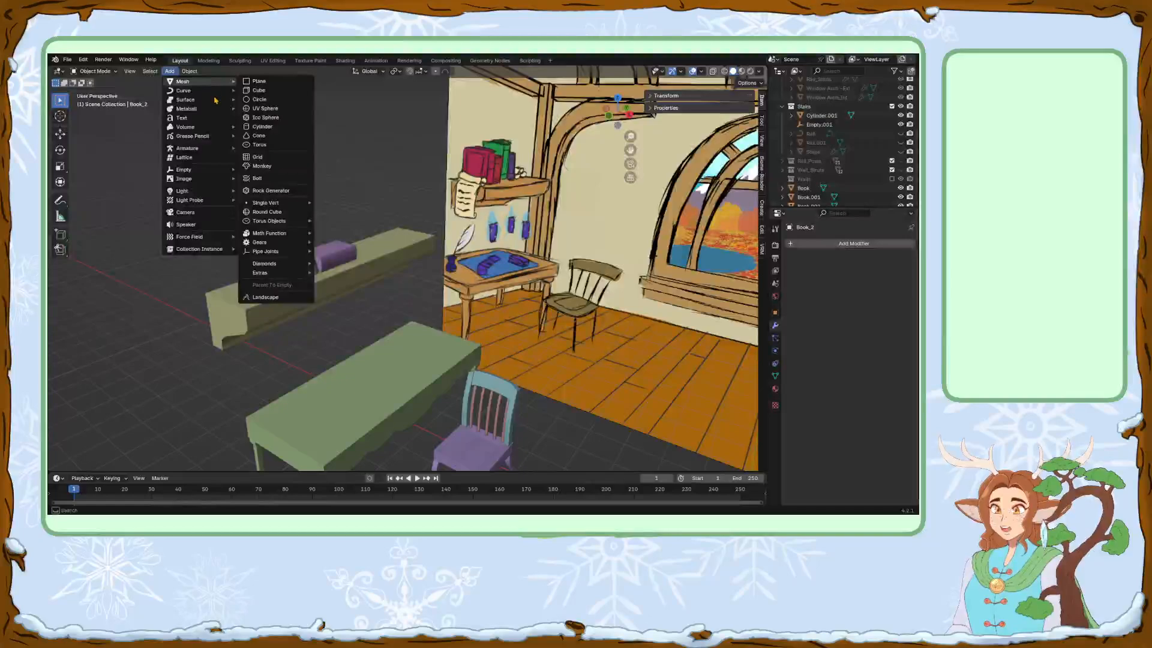
mouse_move(236, 108)
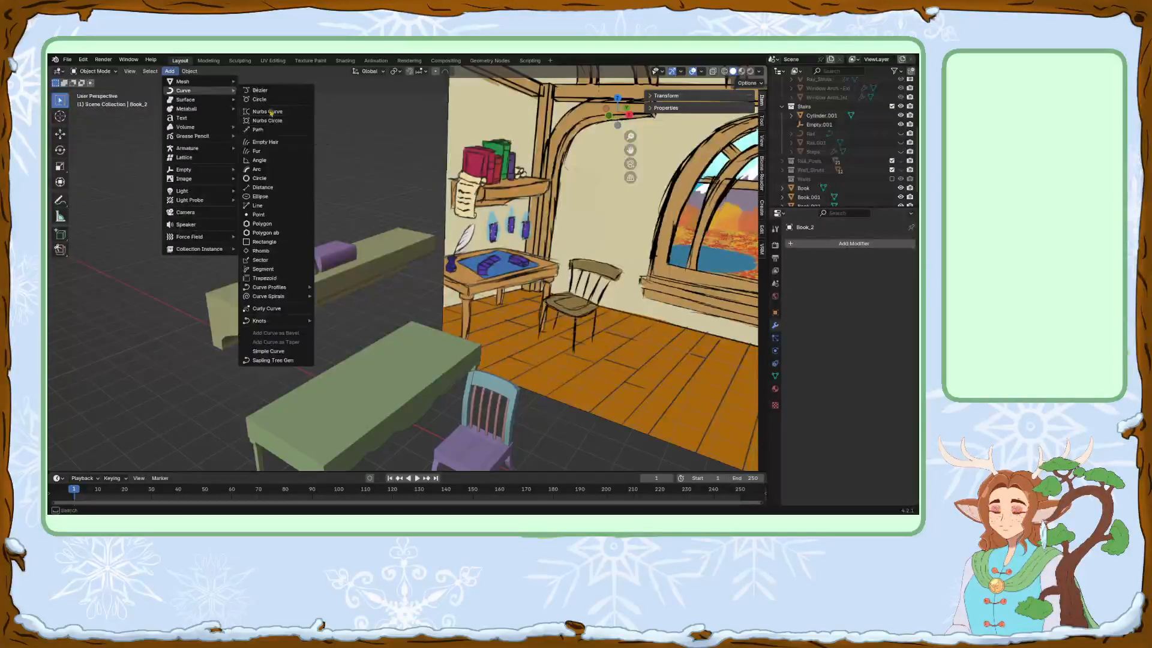
left_click(268, 100)
scroll(551, 454, "down", 4)
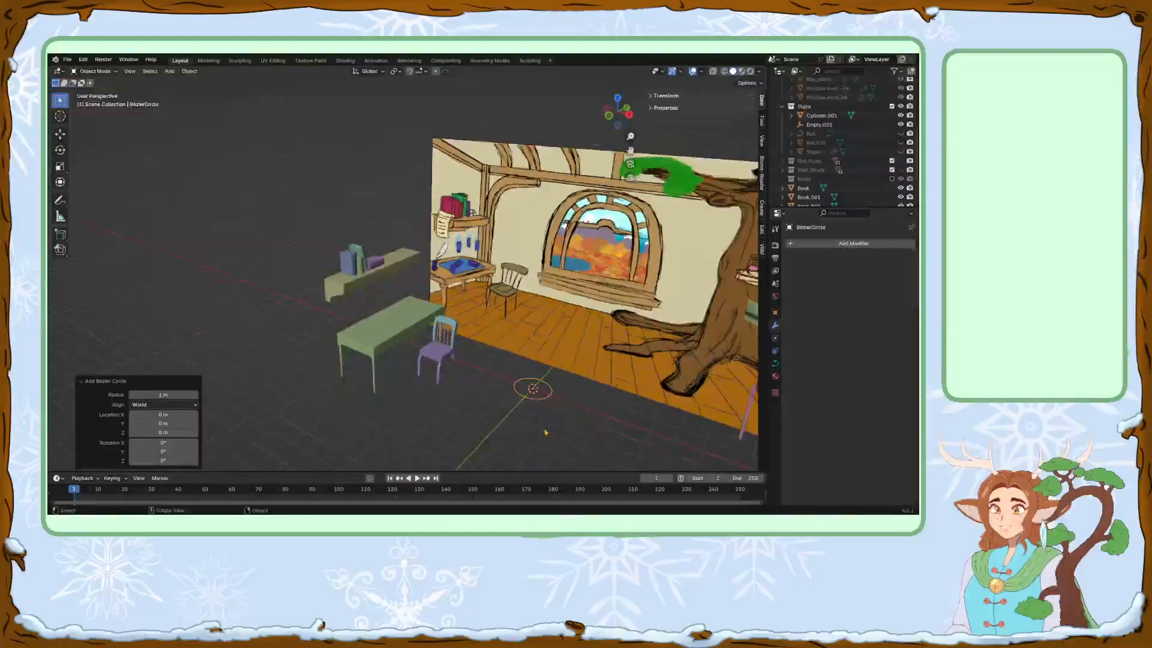
key("w")
middle_click_drag(526, 415, 541, 432)
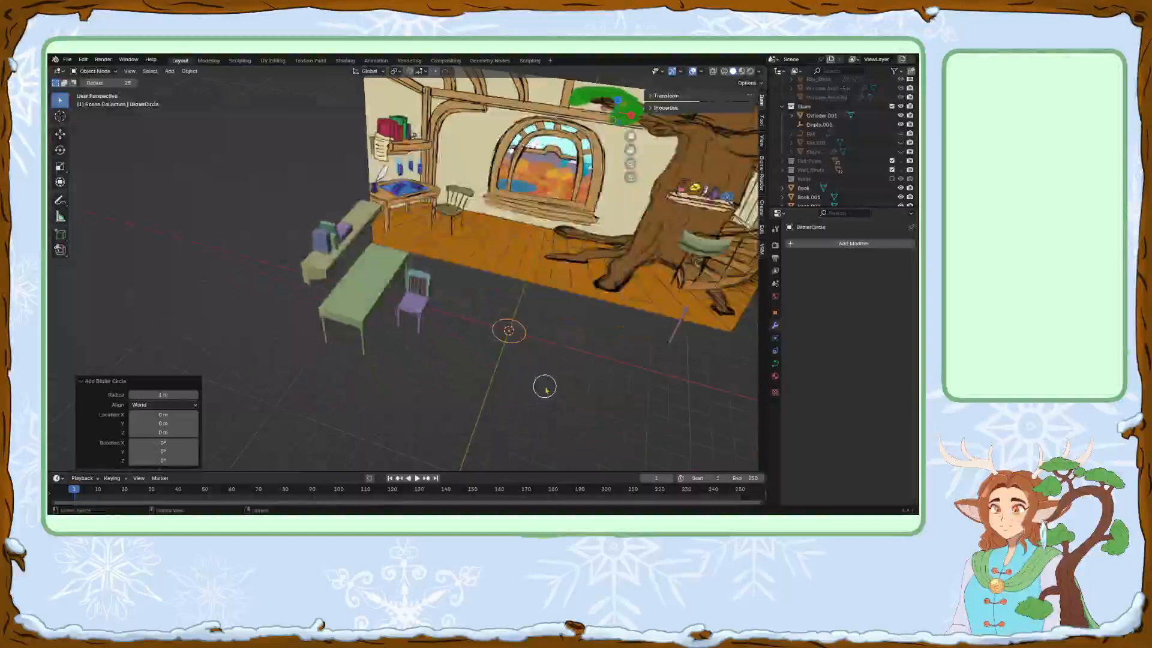
middle_click_drag(547, 376, 422, 335, "shift")
scroll(422, 335, "up", 3)
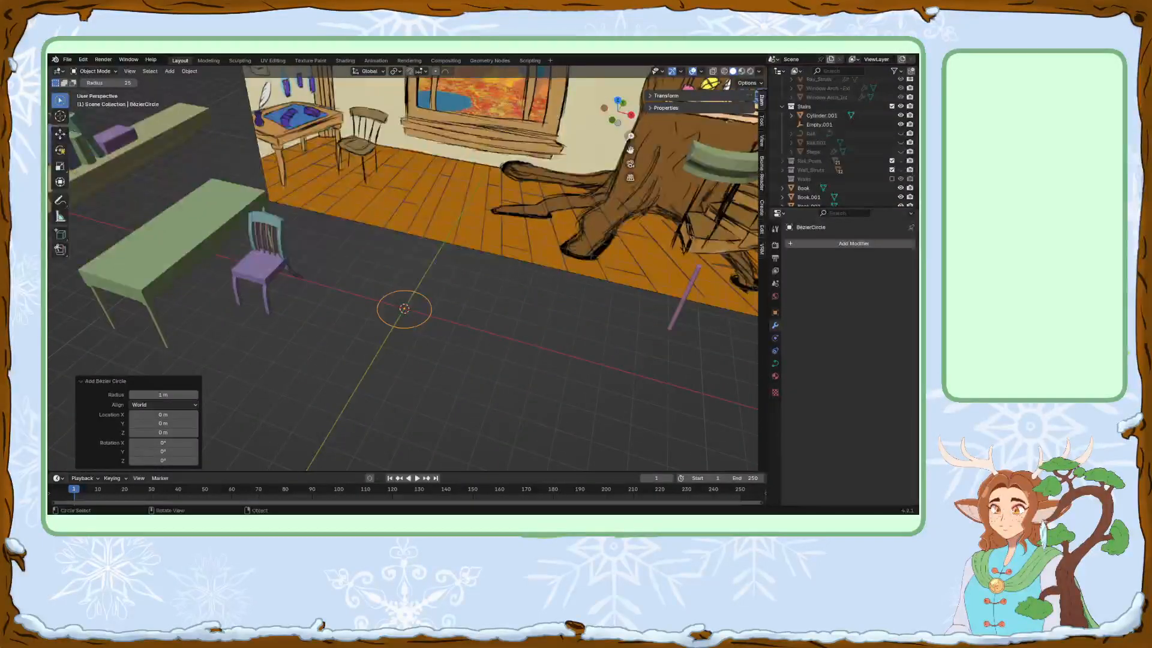
left_click(60, 133)
scroll(469, 321, "up", 2)
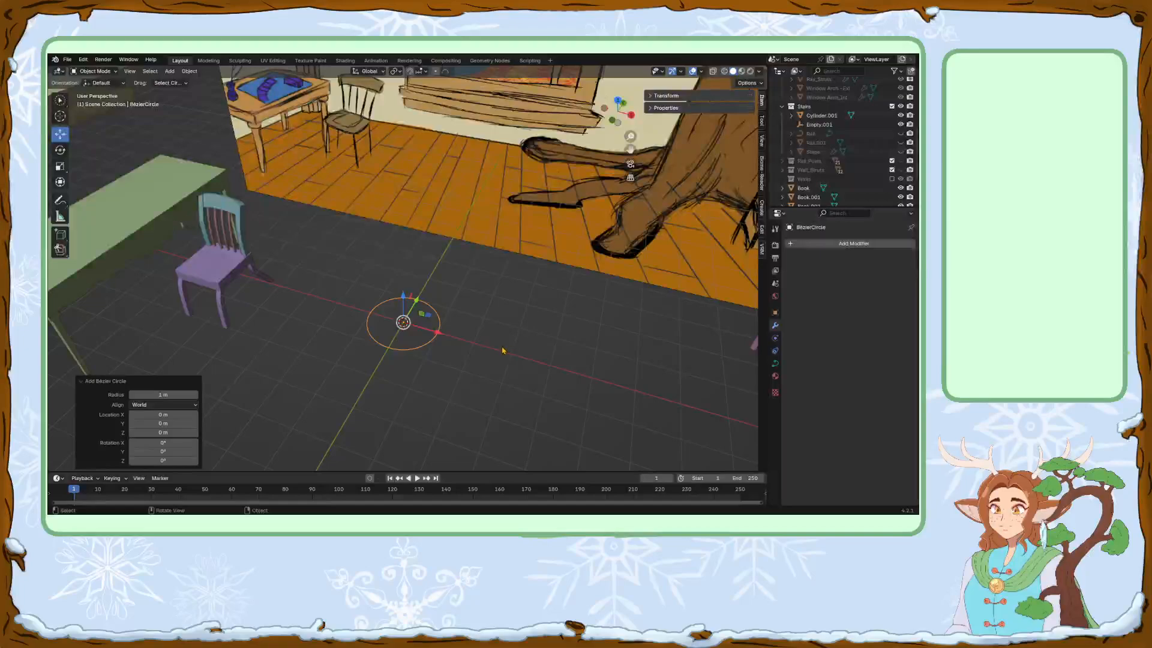
scroll(430, 338, "up", 1)
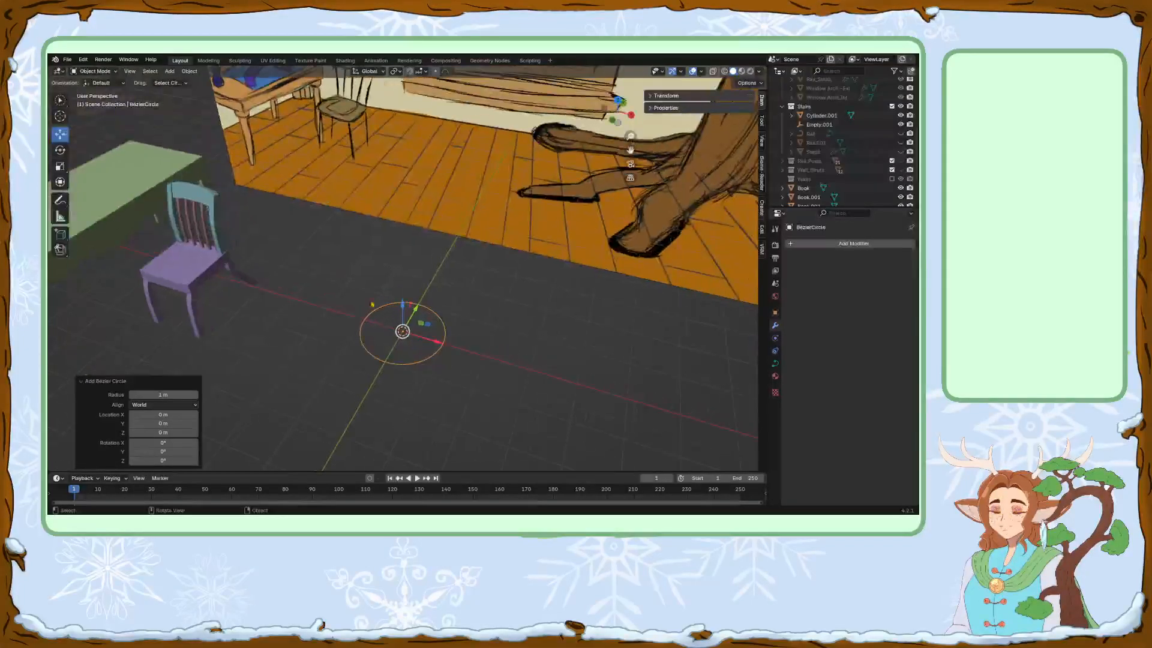
Enter Edit Mode on the Bézier circle and select its control point on the negative X axis.
left_click(95, 71)
left_click(95, 91)
left_click(352, 321)
scroll(407, 336, "up", 1)
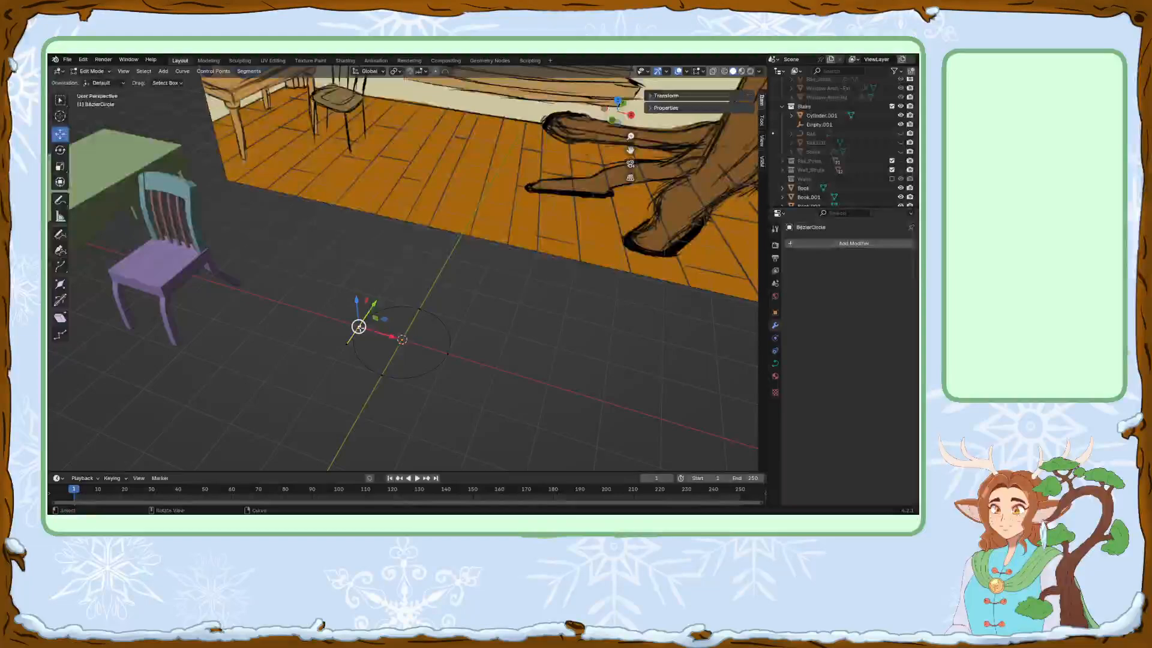
scroll(413, 331, "down", 2)
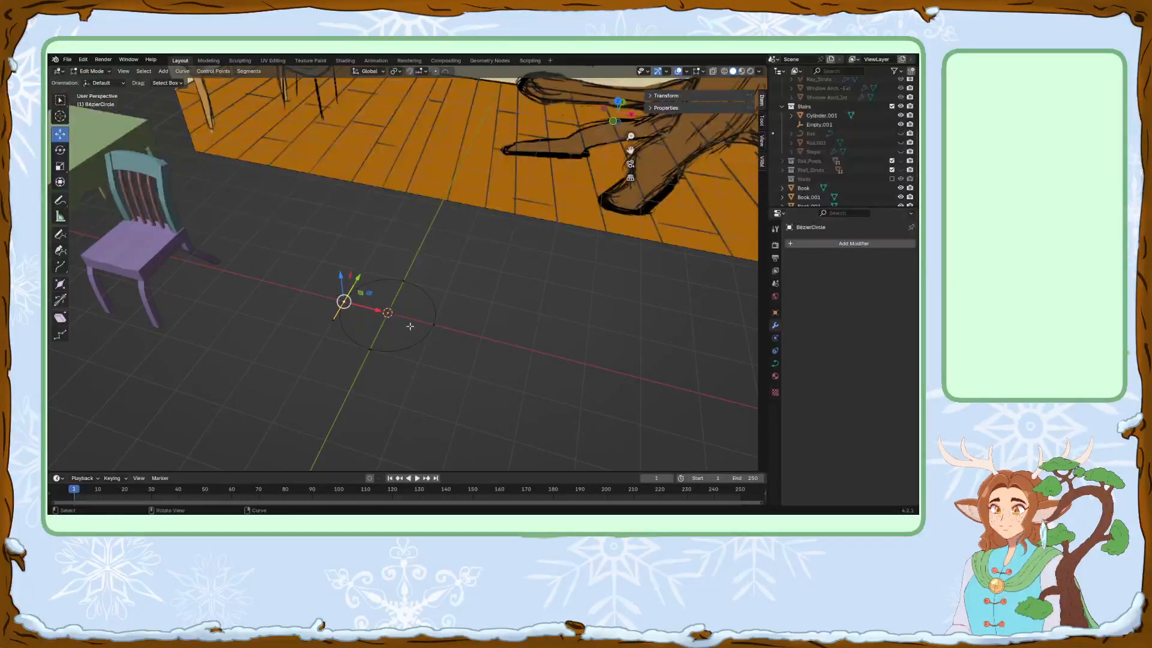
scroll(410, 326, "down", 1)
Return the misplaced 3D cursor to the world origin and reactivate the Move tool.
left_click(354, 327, "shift")
right_click(329, 309, "shift")
key("ctrl+z")
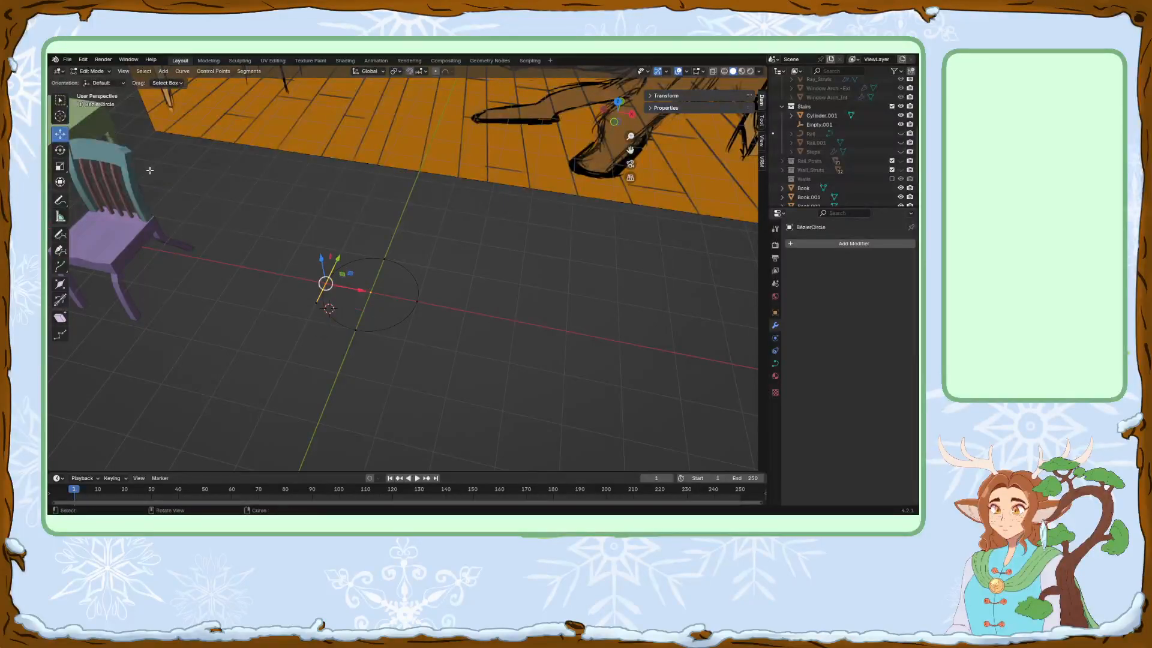
right_click(372, 291)
key("Escape")
left_click(60, 115)
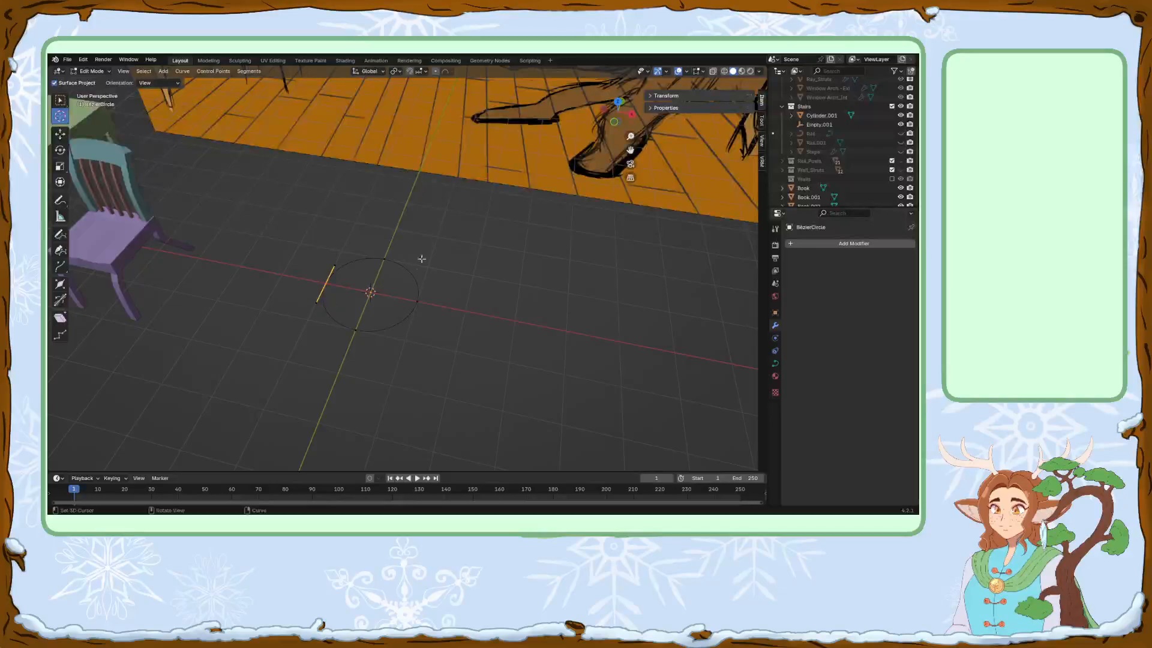
left_click(62, 134)
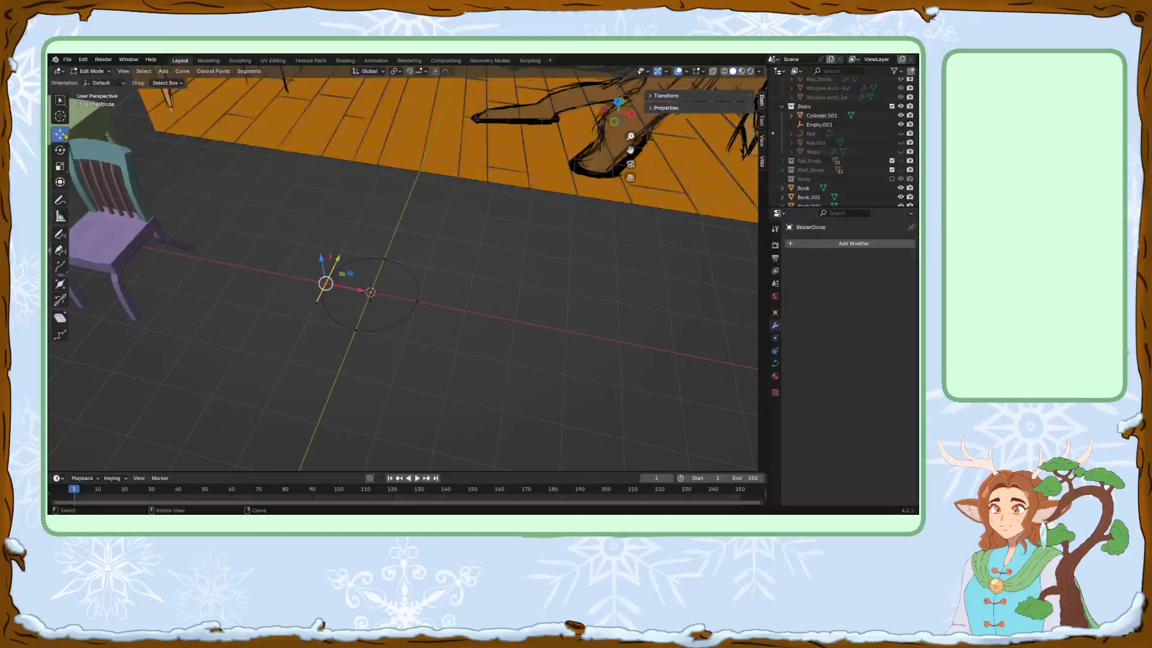
Try to make a segment between the circle's negative X and negative Y control points.
left_click(355, 330)
left_click(324, 285, "shift")
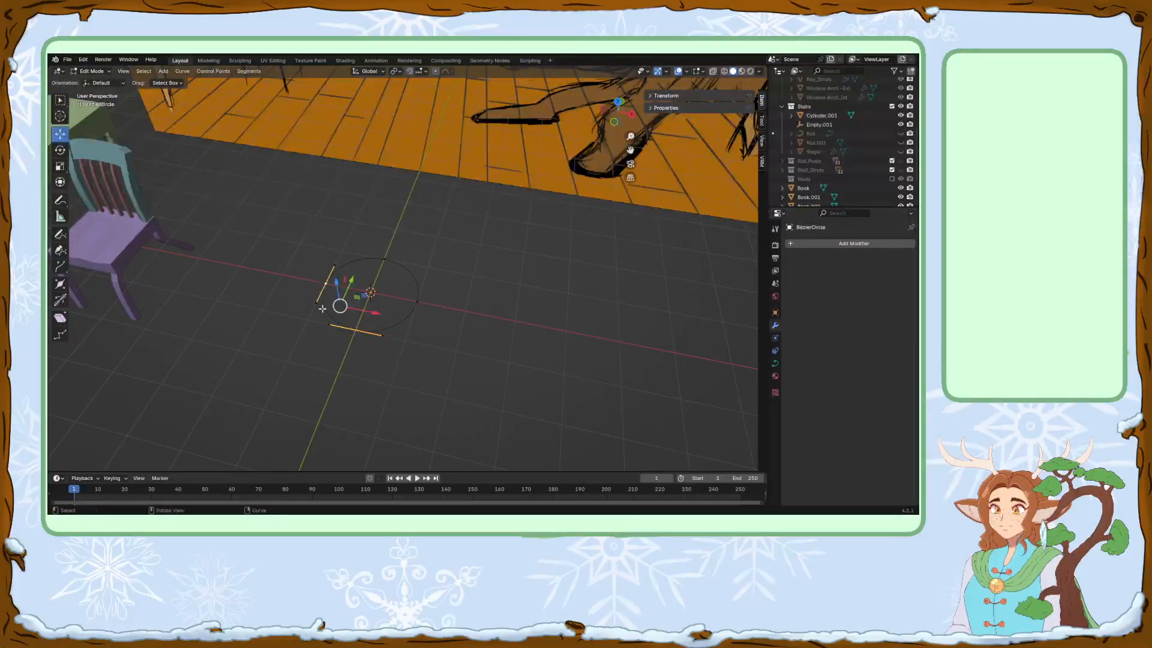
right_click(322, 282)
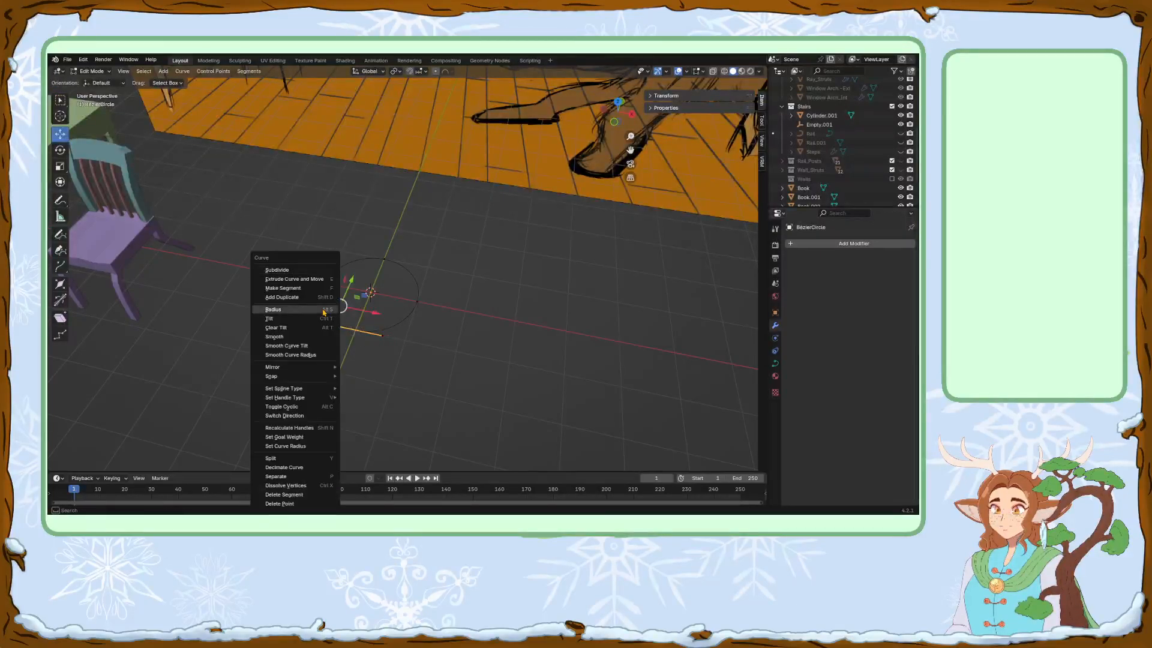
left_click(297, 288)
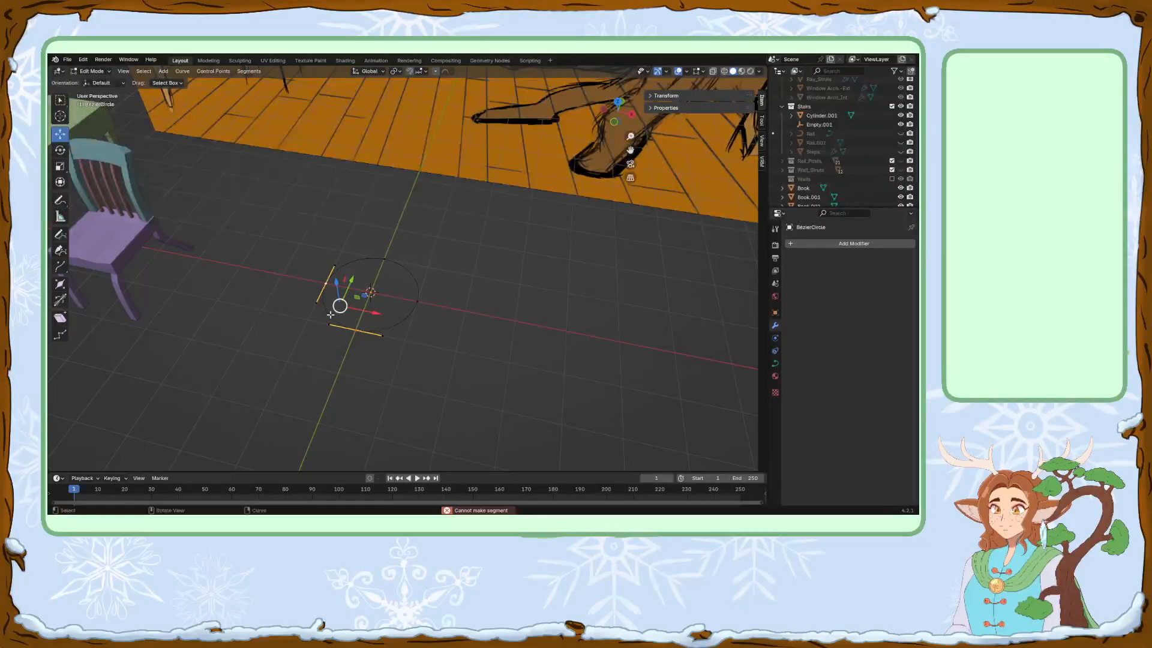
Try moving and extruding the circle's negative X control point, undoing each change.
left_click(356, 330)
left_click(326, 283)
left_click_drag(356, 289, 312, 277)
key("ctrl+z")
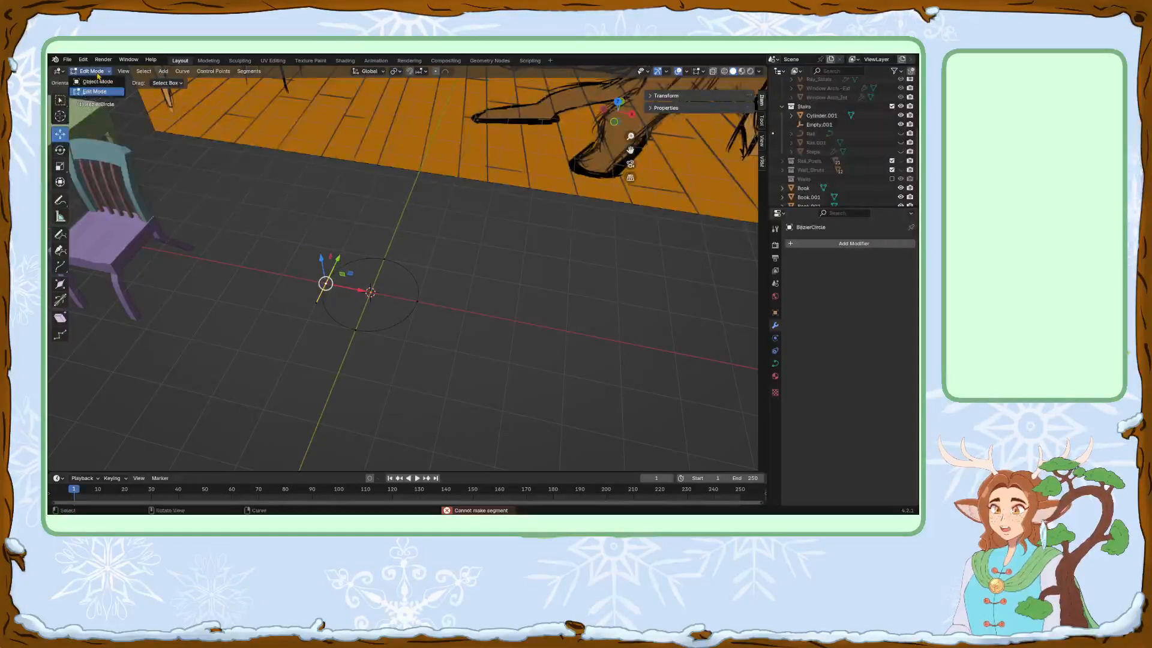
scroll(371, 291, "up", 1)
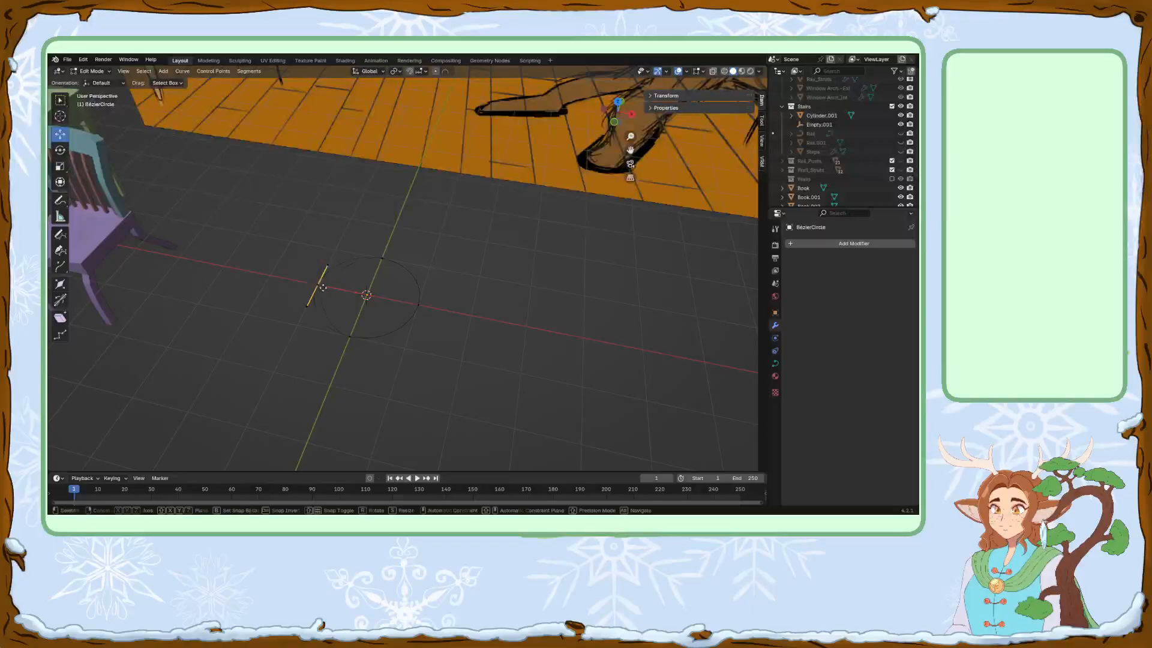
key("e")
left_click(351, 283)
key("ctrl+z")
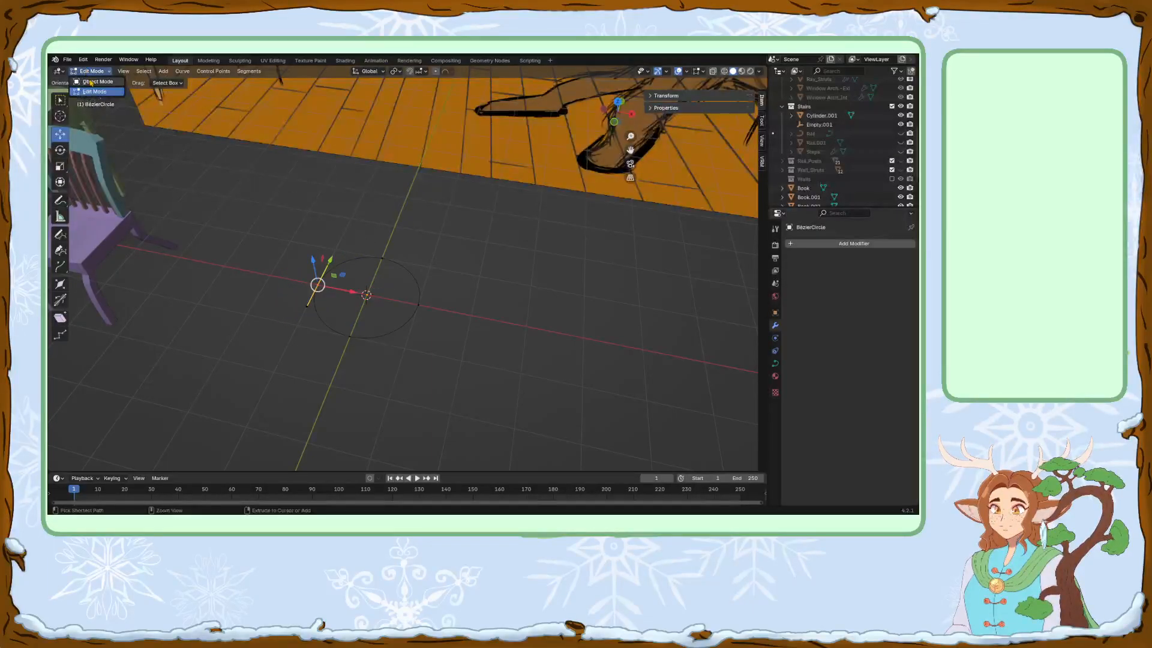
Delete the Bézier circle and add a Bézier curve with a 1 m radius at the 3D cursor.
key("Tab")
key("Delete")
left_click(98, 72)
left_click(169, 70)
mouse_move(192, 91)
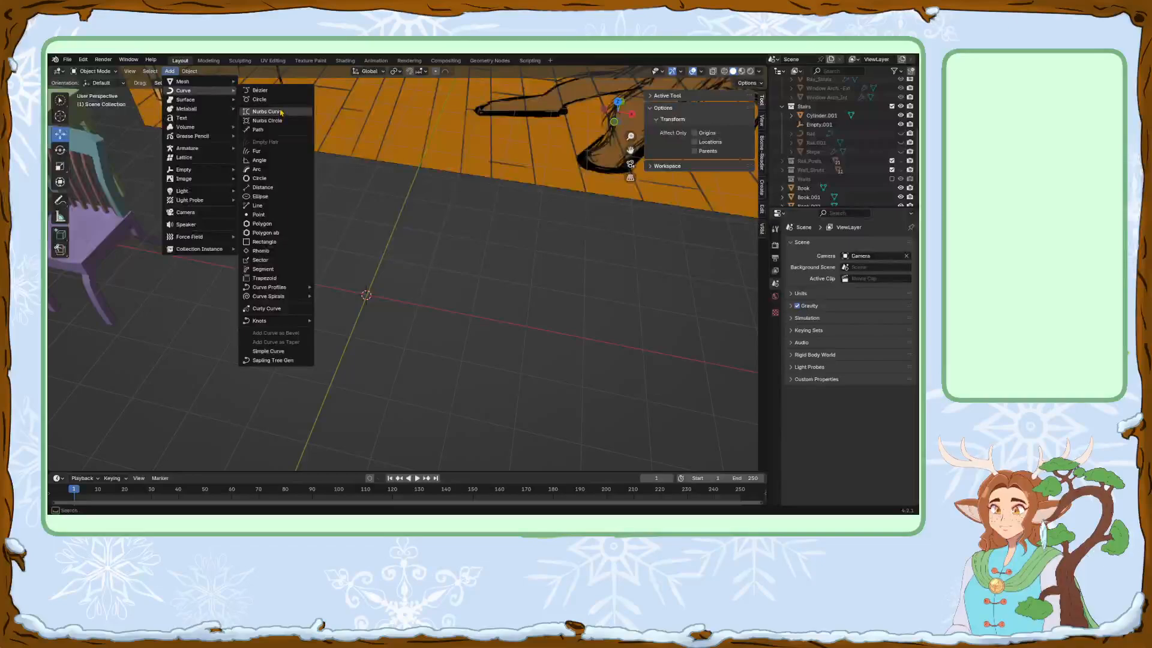
left_click(263, 90)
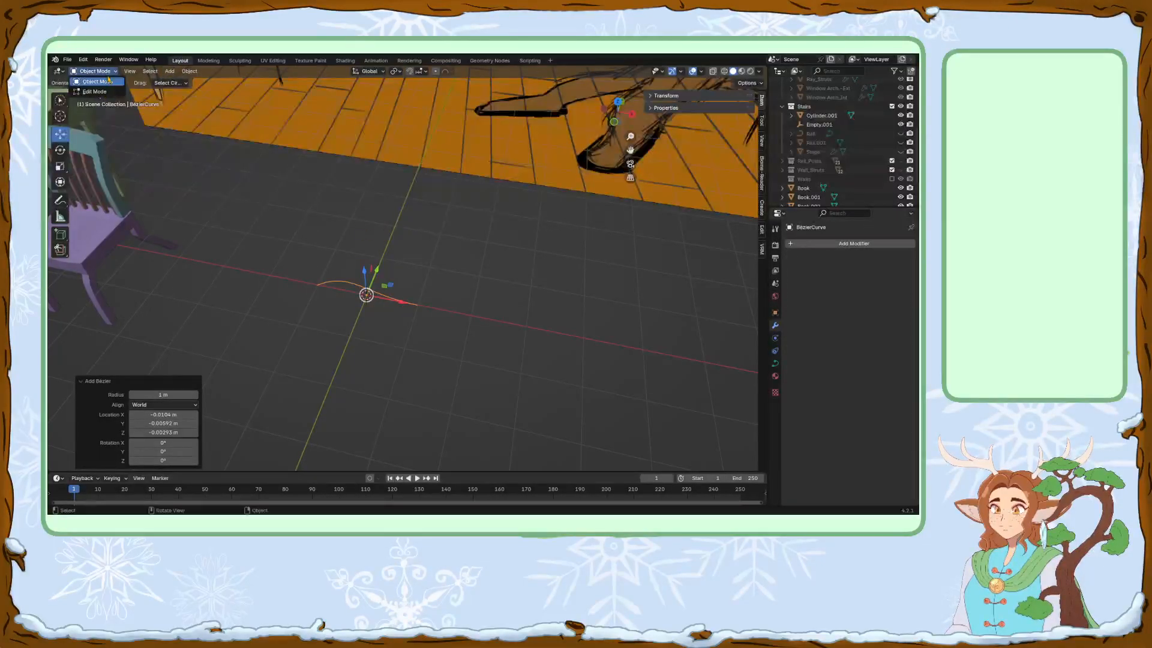
In Edit Mode, move the curve's negative X end control point inward along X towards the origin.
key("Tab")
left_click(315, 286)
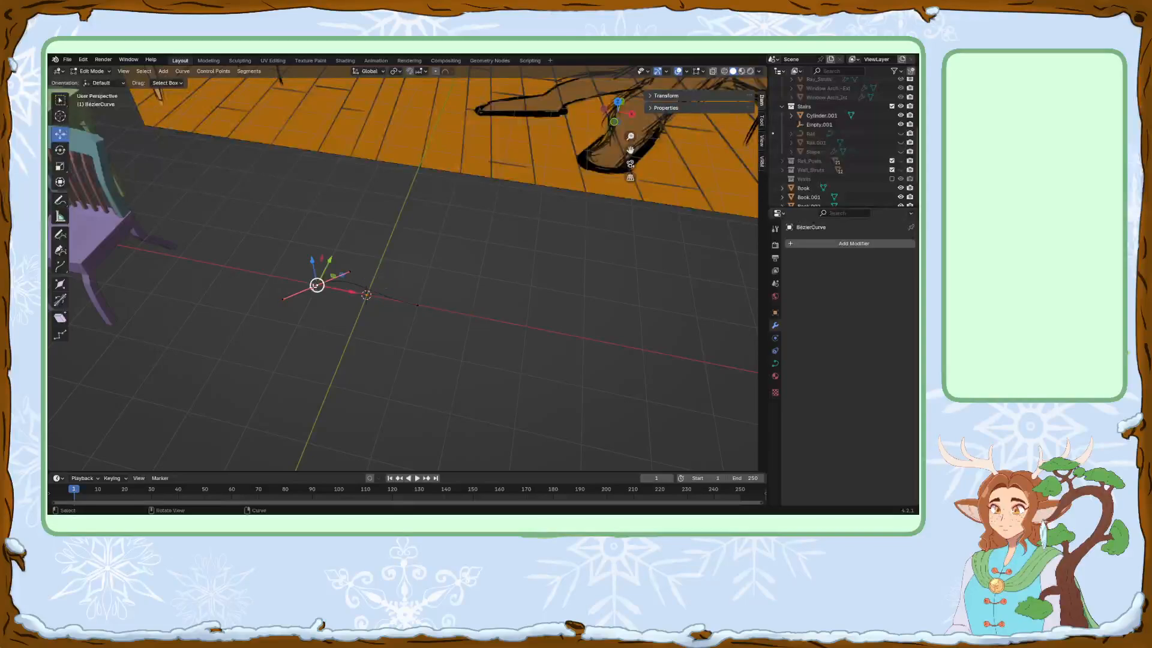
left_click_drag(341, 275, 351, 277)
In top view, rotate the curve's positive X end point about 47° around Z and move it about -0.17 m in X and -0.07 m in Y.
left_click(420, 302)
mouse_move(466, 316)
middle_mouse_down()
mouse_move(494, 332)
mouse_move(480, 304)
middle_mouse_up()
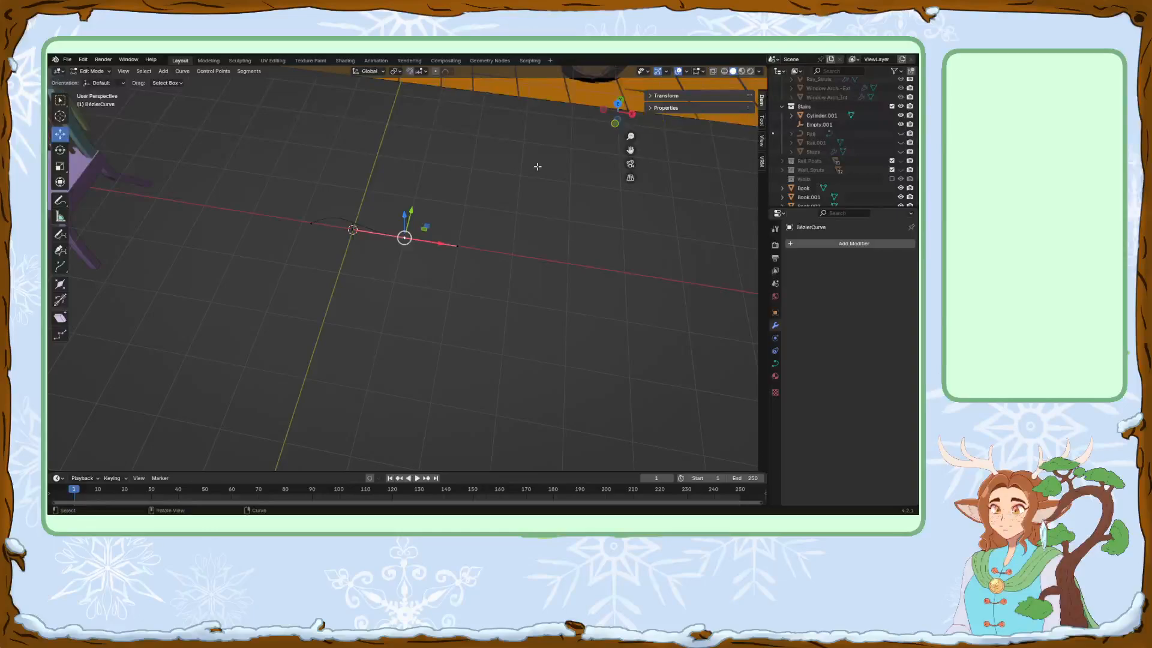
left_click(617, 104)
scroll(551, 262, "down", 7)
scroll(439, 207, "up", 3)
middle_click_drag(446, 214, 496, 264)
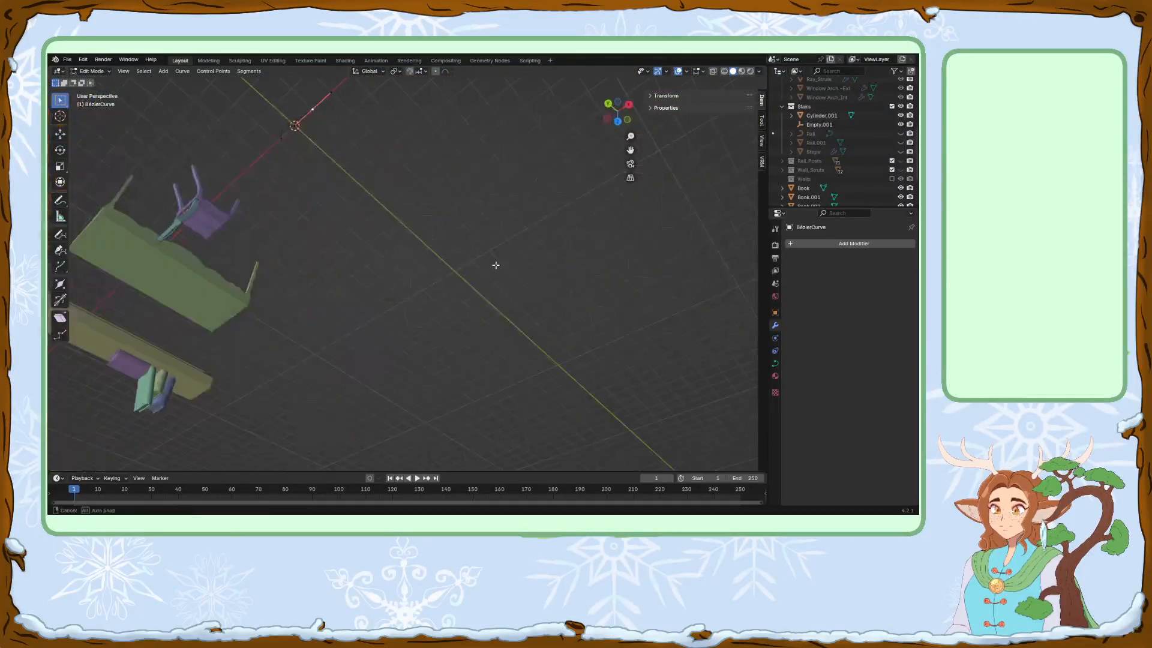
left_click(620, 102)
middle_click_drag(431, 342, 438, 266, "shift")
left_click(621, 113)
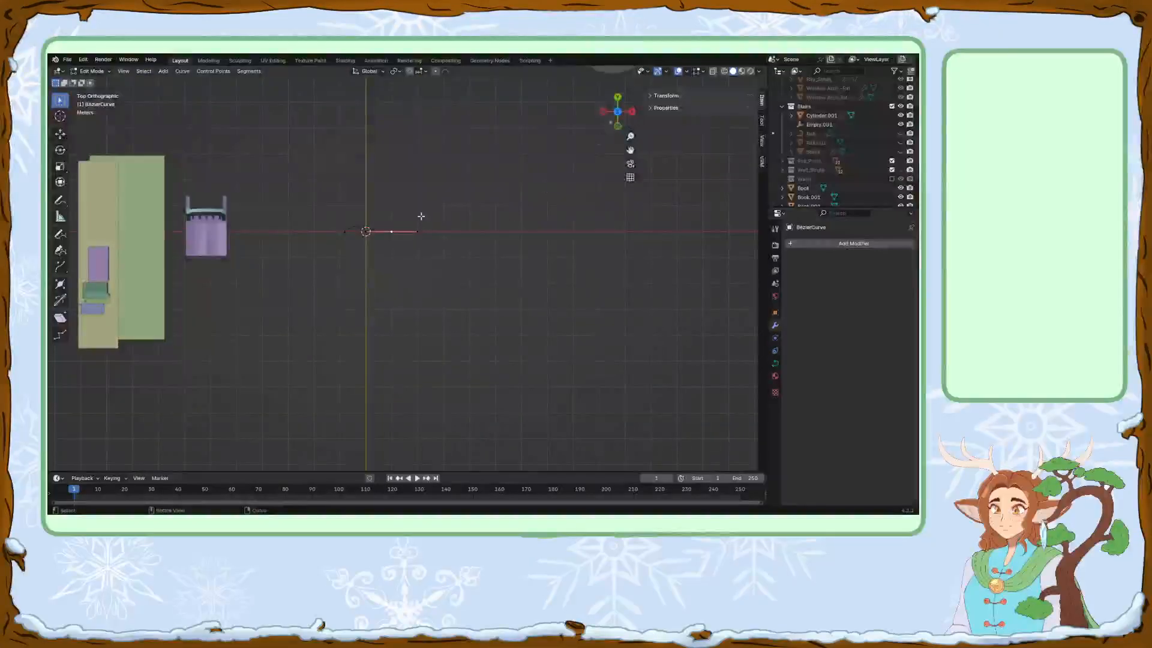
scroll(419, 216, "up", 3)
key("r")
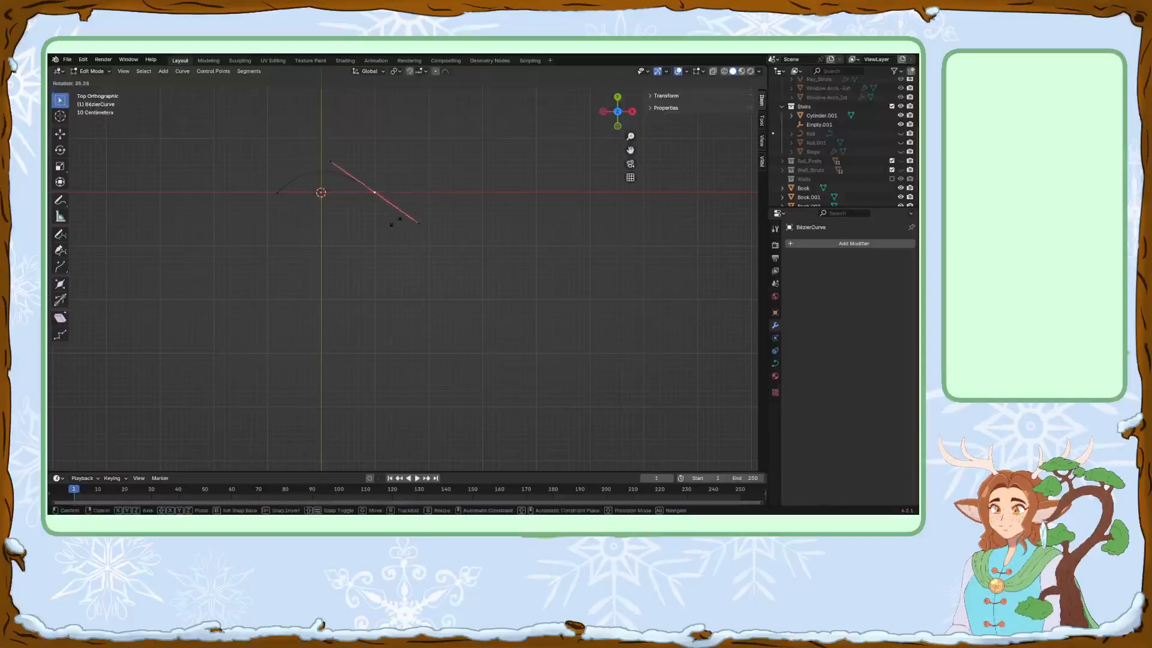
left_click(389, 221)
key("g")
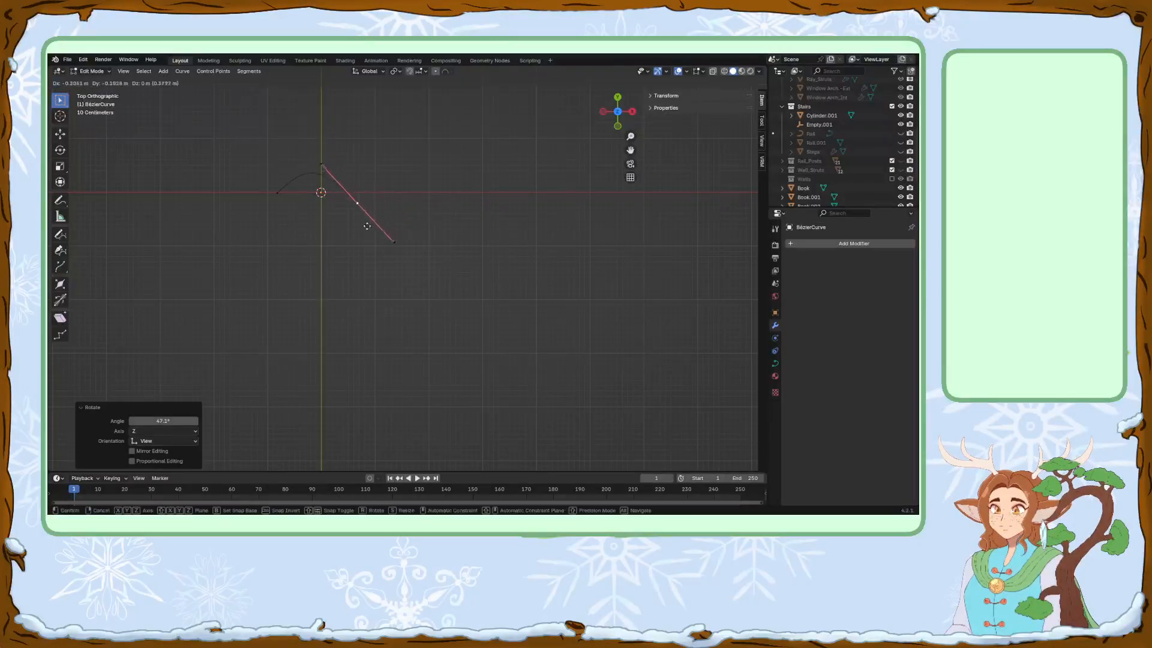
left_click(410, 232)
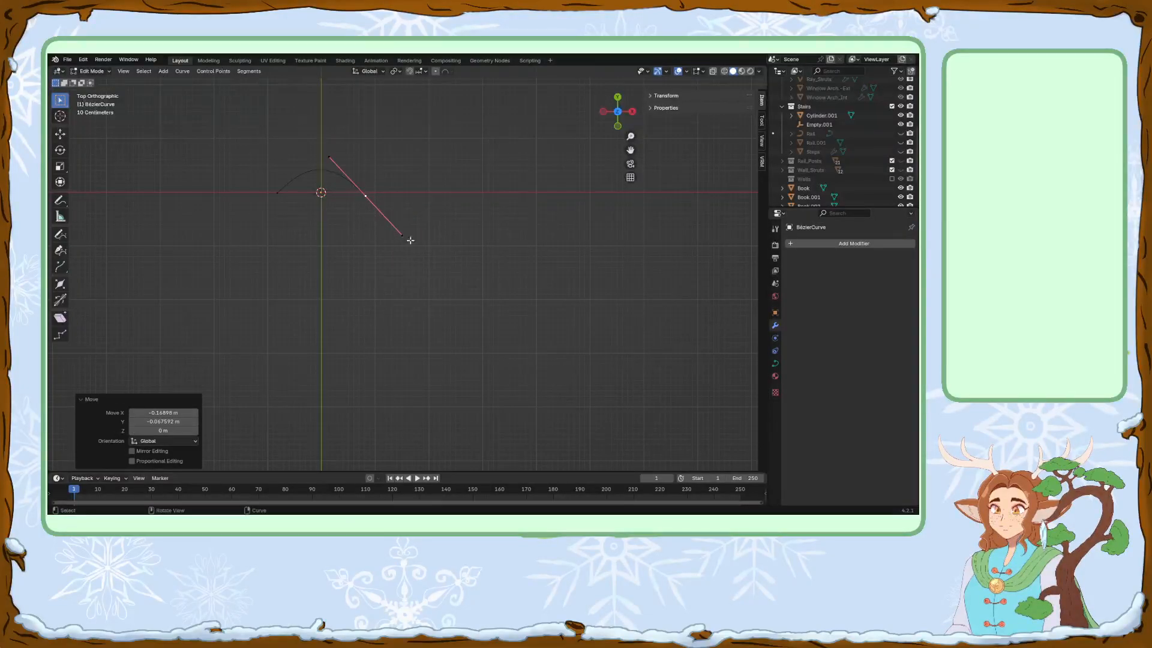
Scale the curve's positive X end point to about 0.65 and extrude a new point about -0.69 m in X and -1.15 m in Y.
key("s")
left_click(402, 235)
key("e")
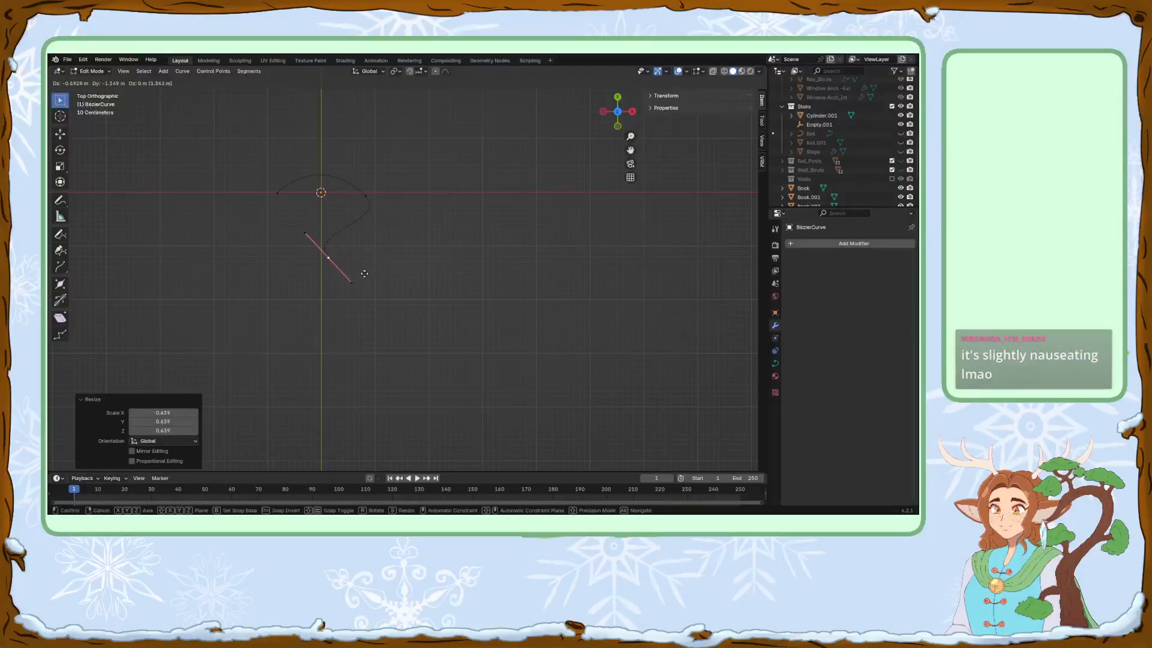
left_click(363, 272)
Rotate the newly extruded point about 121° around Z and move it about -0.28 m in X and 0.38 m in Y.
key("r")
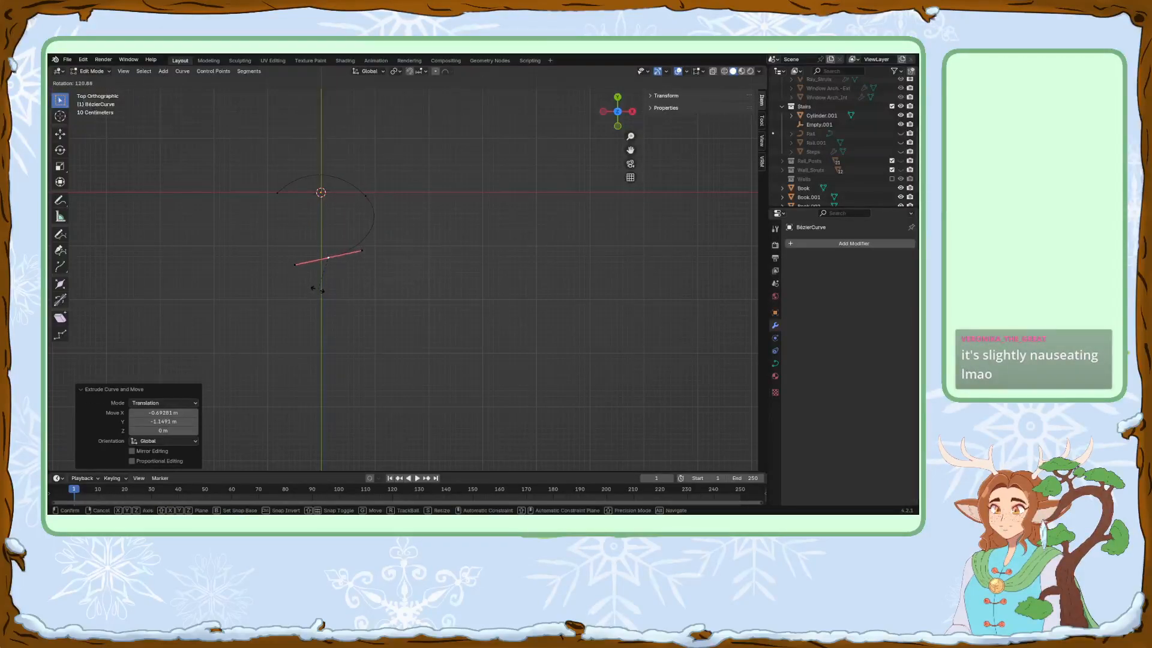
left_click(317, 290)
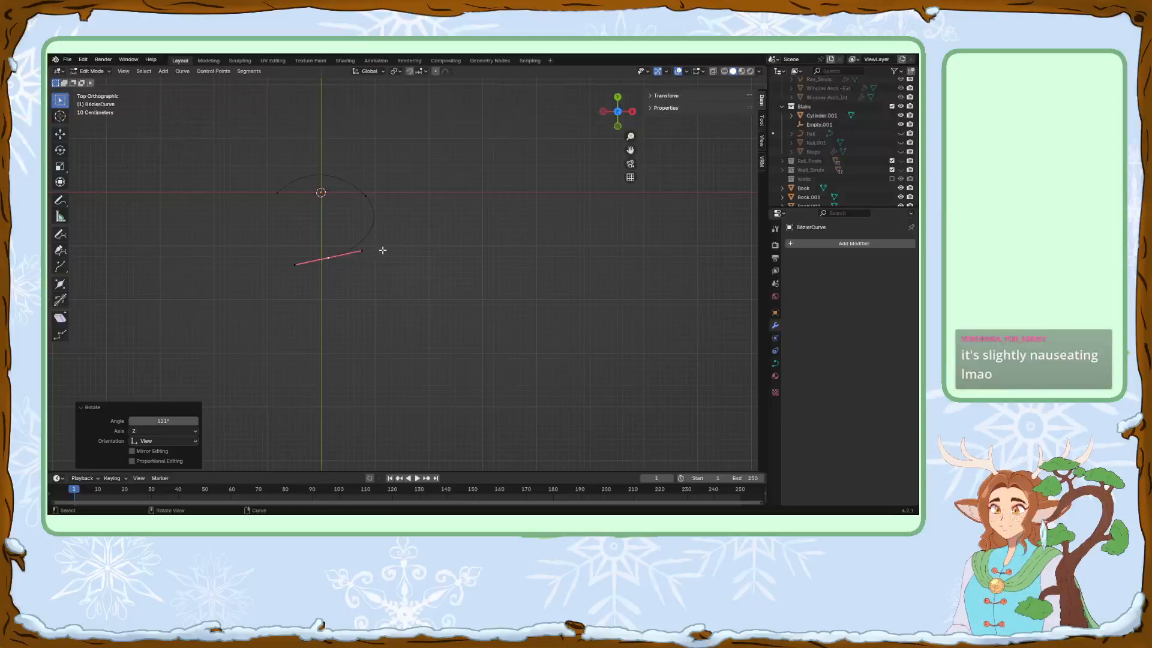
key("g")
left_click(368, 229)
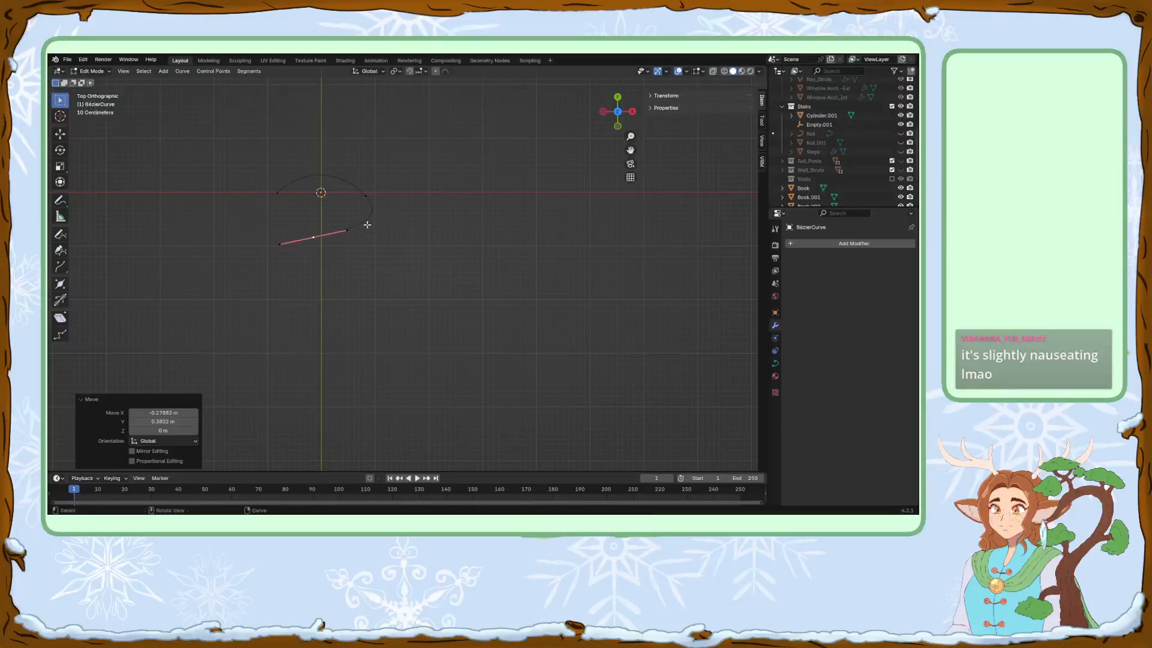
Move the curve's middle control point about -0.39 m in X and 0.17 m in Y, and shorten its handles.
left_click(365, 193)
key("g")
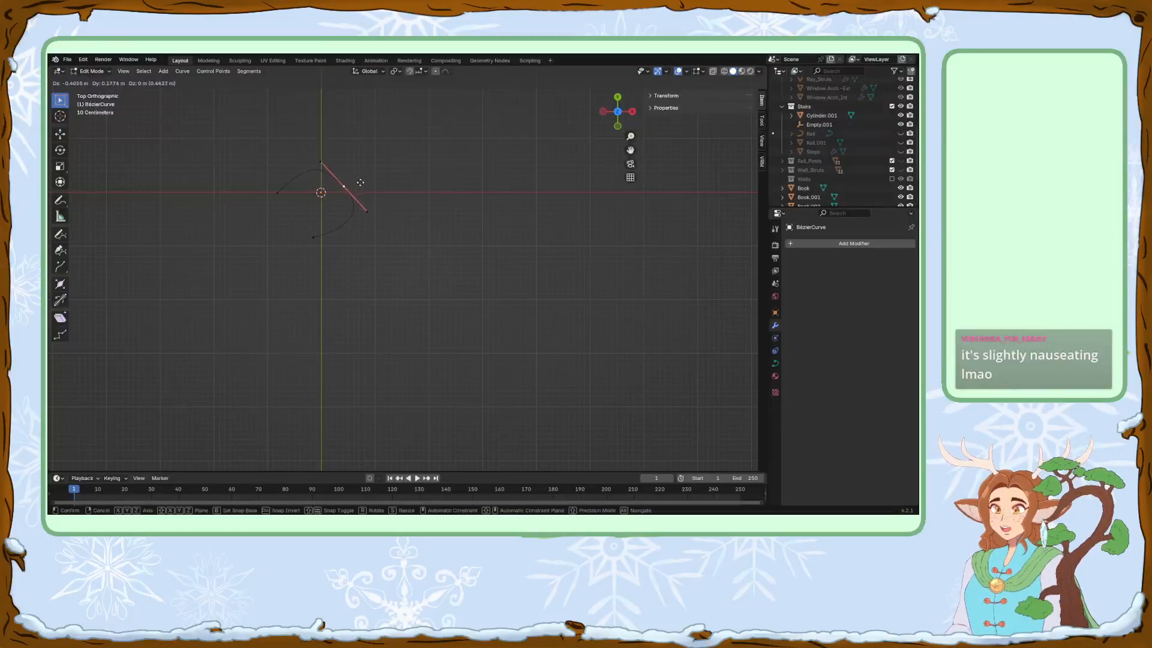
left_click(325, 170)
key("s")
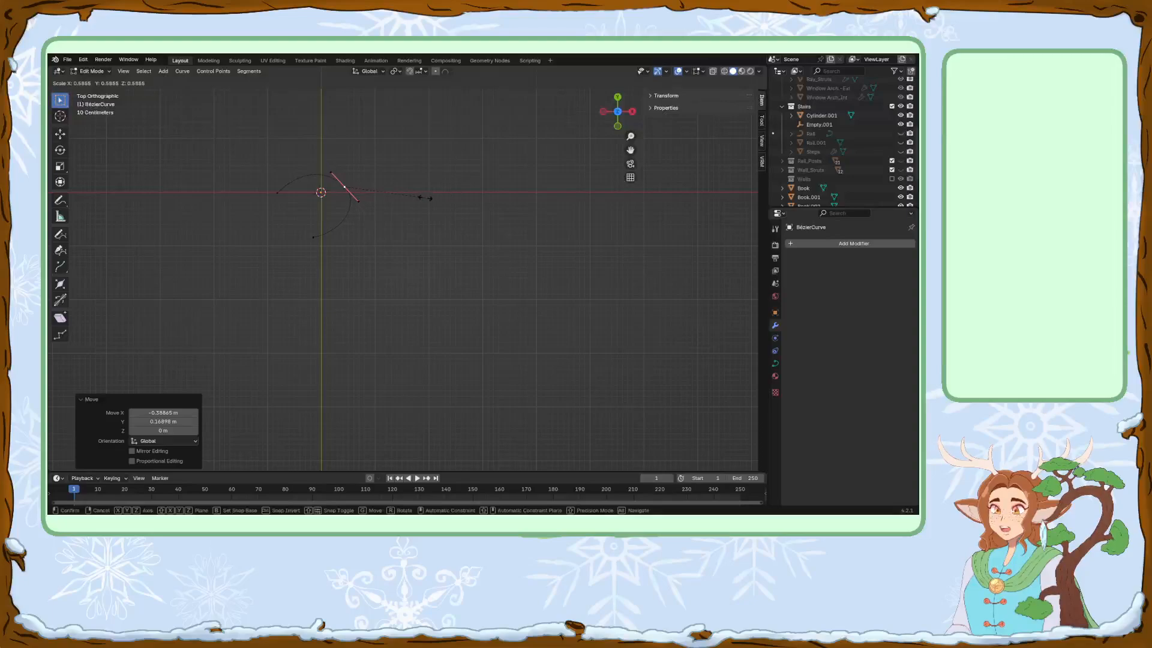
left_click(422, 198)
Move the negative X end point about 0.19 m in X and -0.04 m in Y, and rotate it about -1.8° around Z.
left_click(278, 193)
key("g")
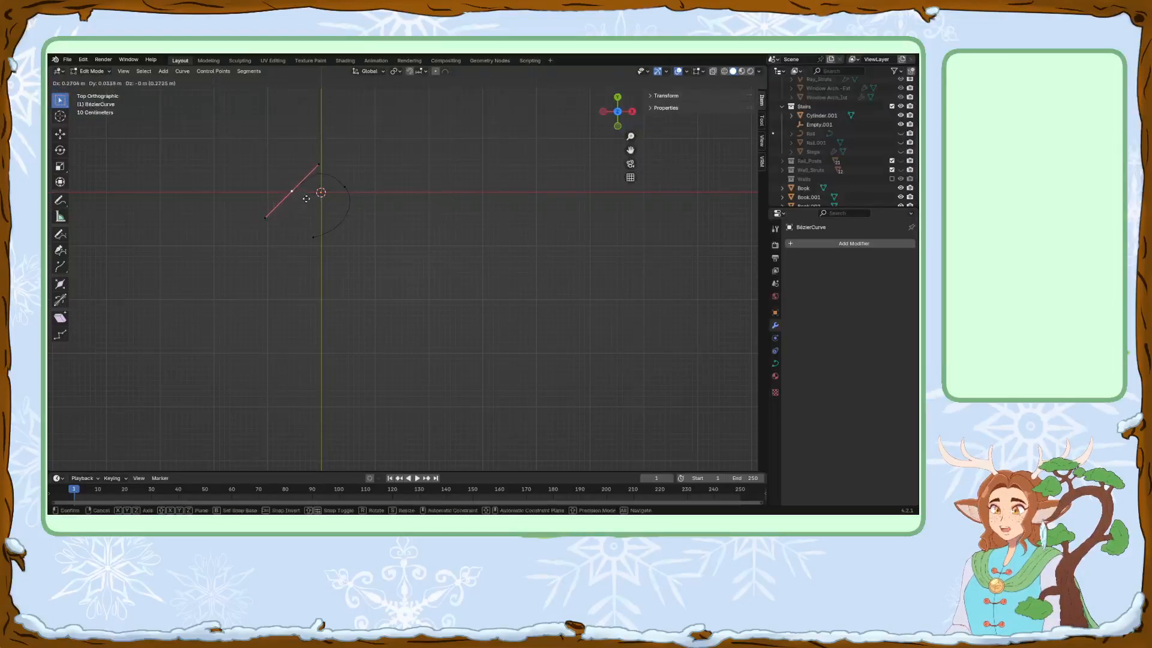
left_click(301, 203)
key("r")
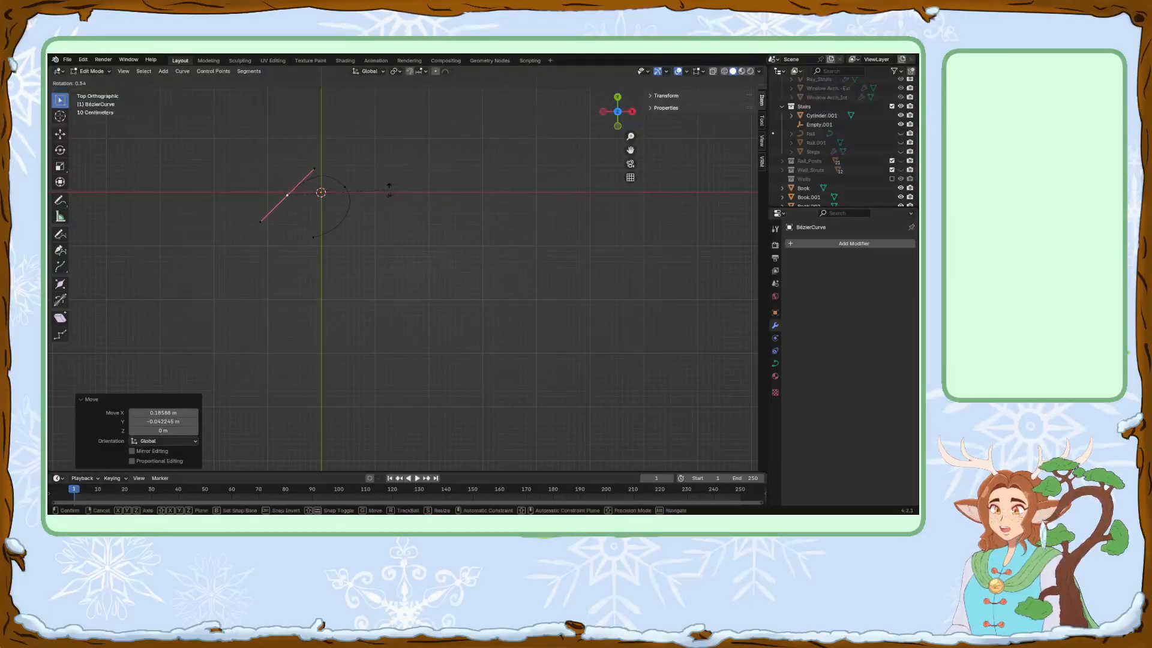
left_click(362, 188)
Scale the negative X end point to 0.755 and move it further in towards the 3D cursor.
key("s")
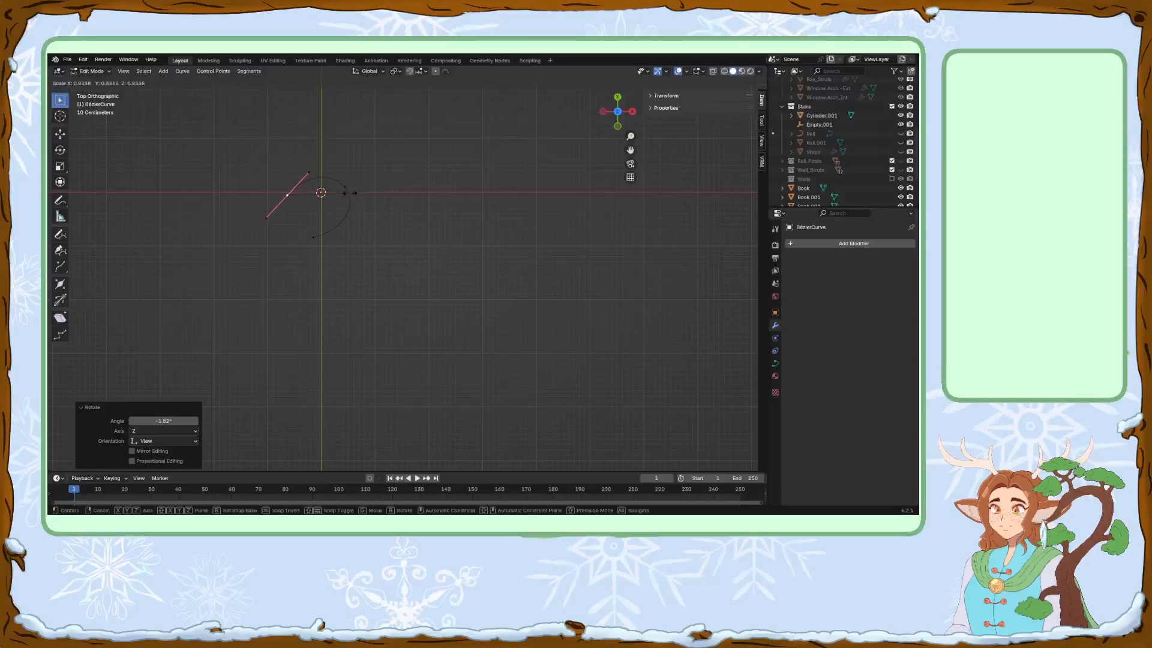
left_click(344, 194)
key("g")
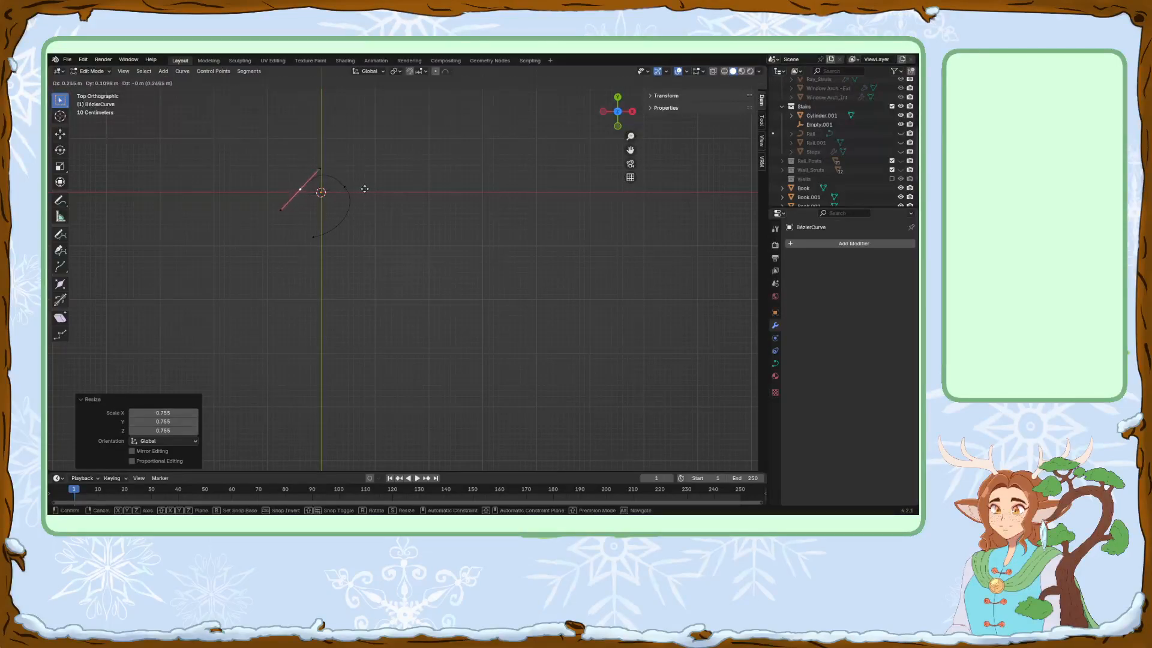
left_click(364, 195)
Bring the lower end point closer to the 3D cursor, adjusting its rotation and shortening its handles to round the arc.
left_click(313, 237)
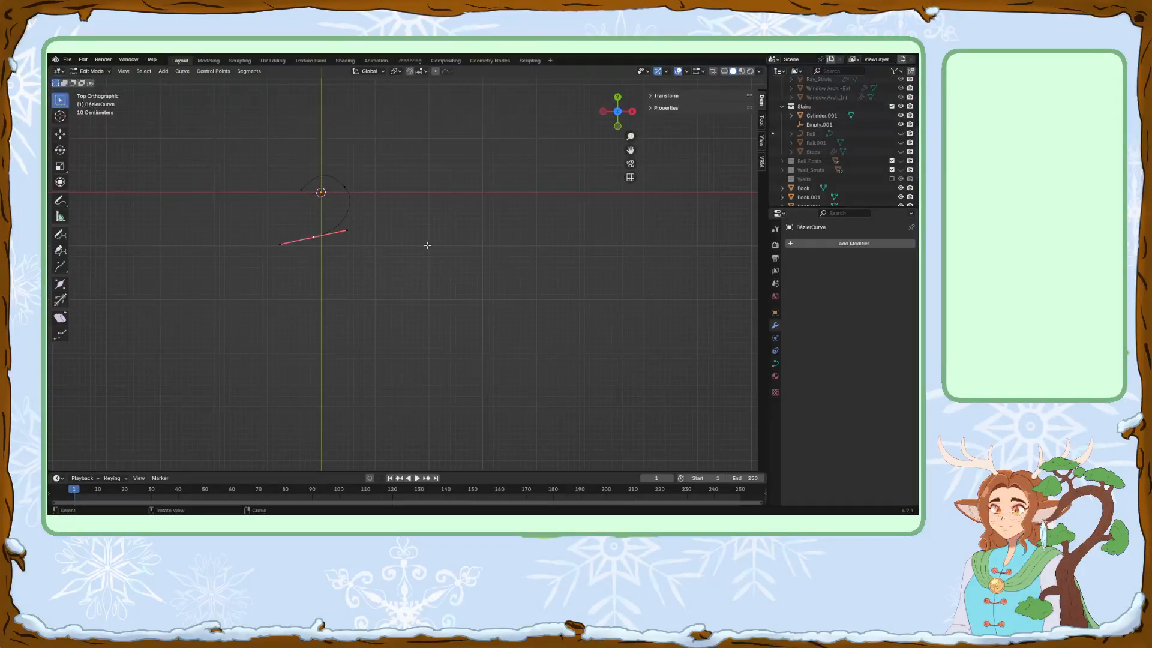
middle_click_drag(426, 244, 515, 338, "shift")
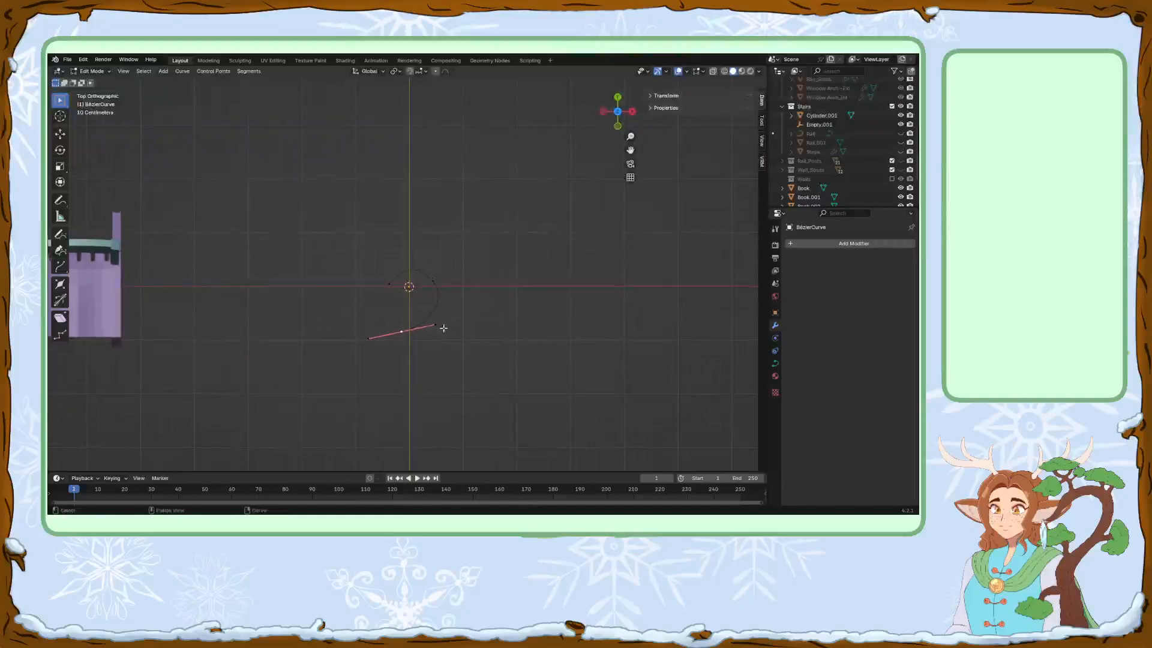
key("g")
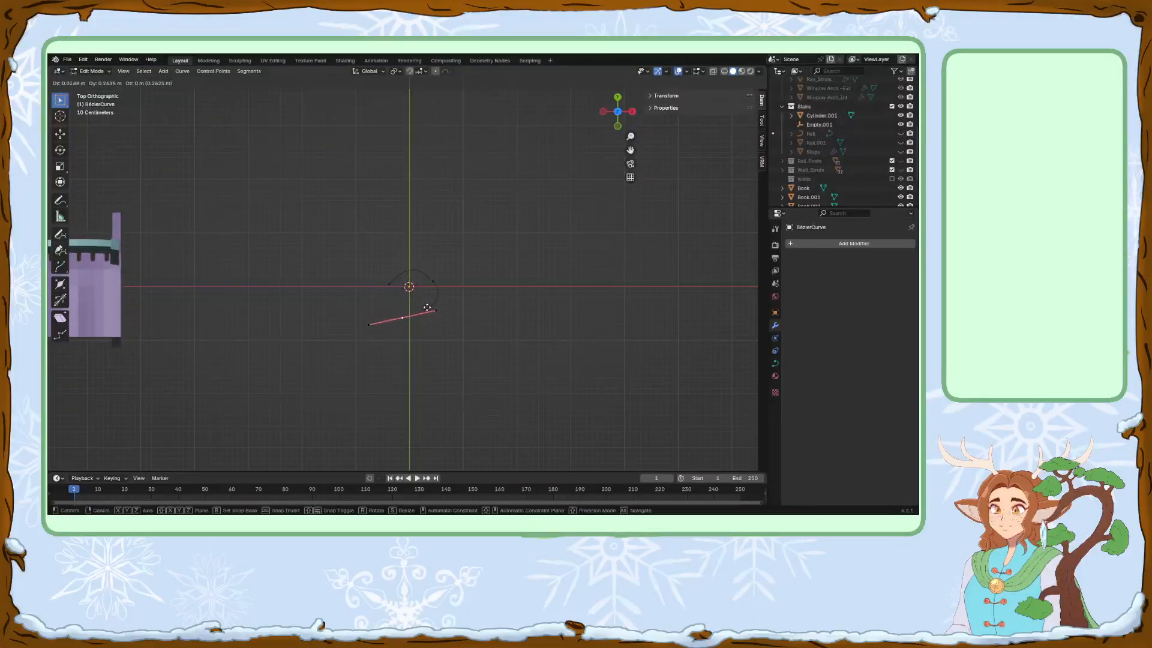
left_click(420, 311)
key("r")
left_click(455, 319)
key("s")
left_click(431, 316)
Move the middle point about -0.14 m in X and 0.02 m in Y, and rotate the negative X end point about -18°.
left_click(432, 284)
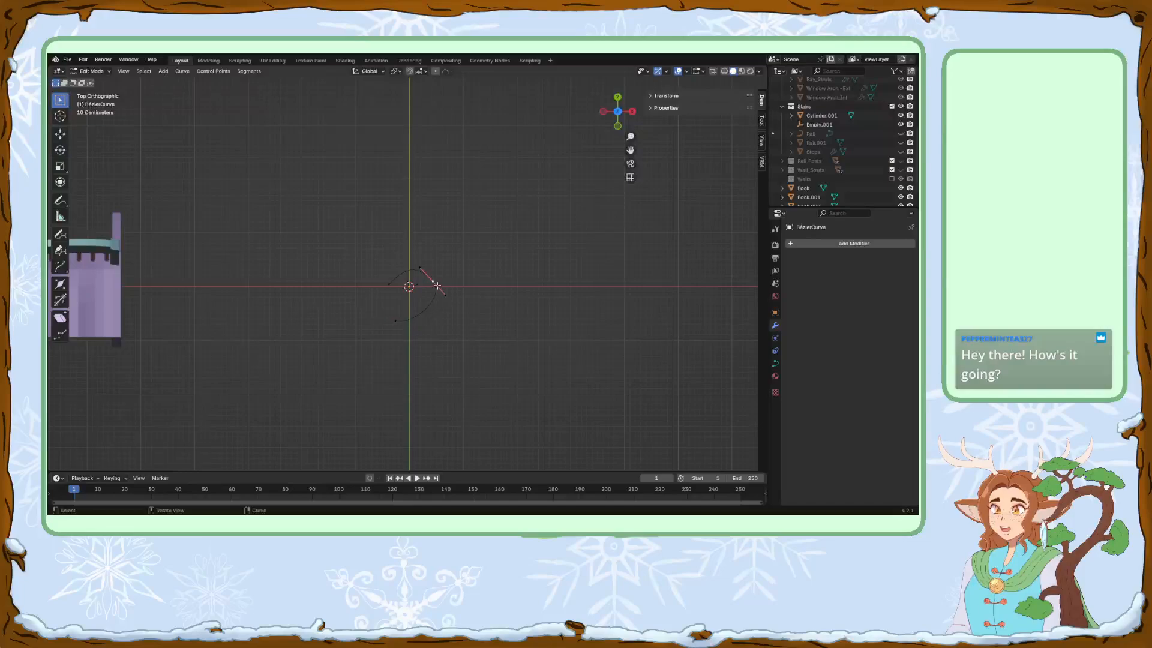
key("g")
left_click(390, 285)
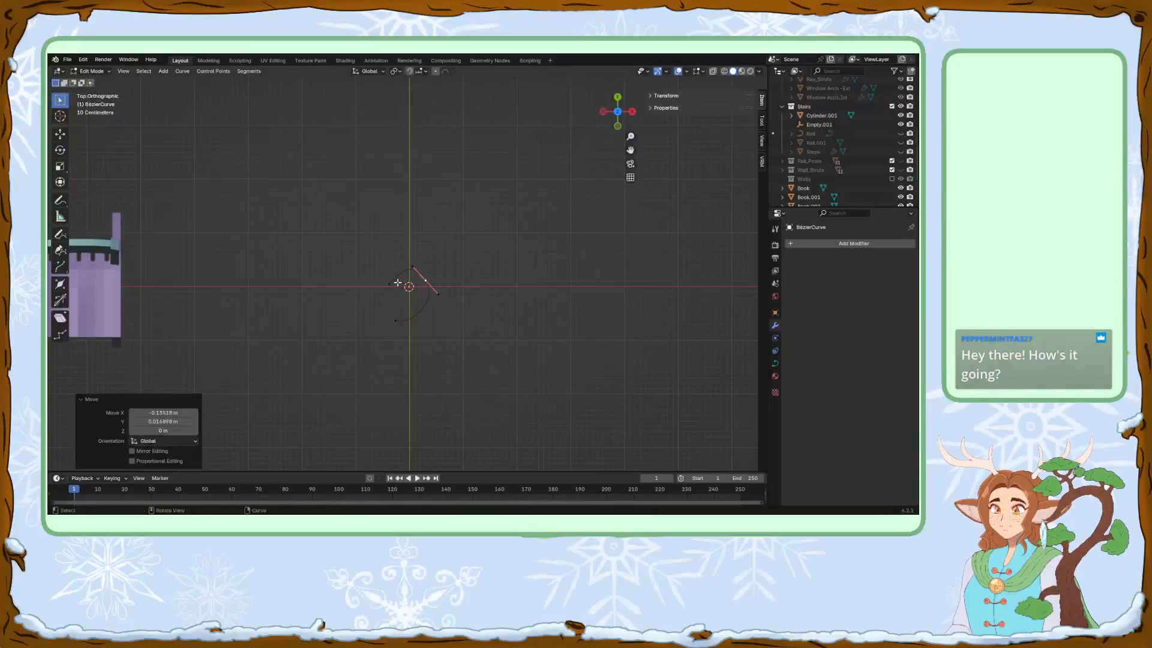
key("r")
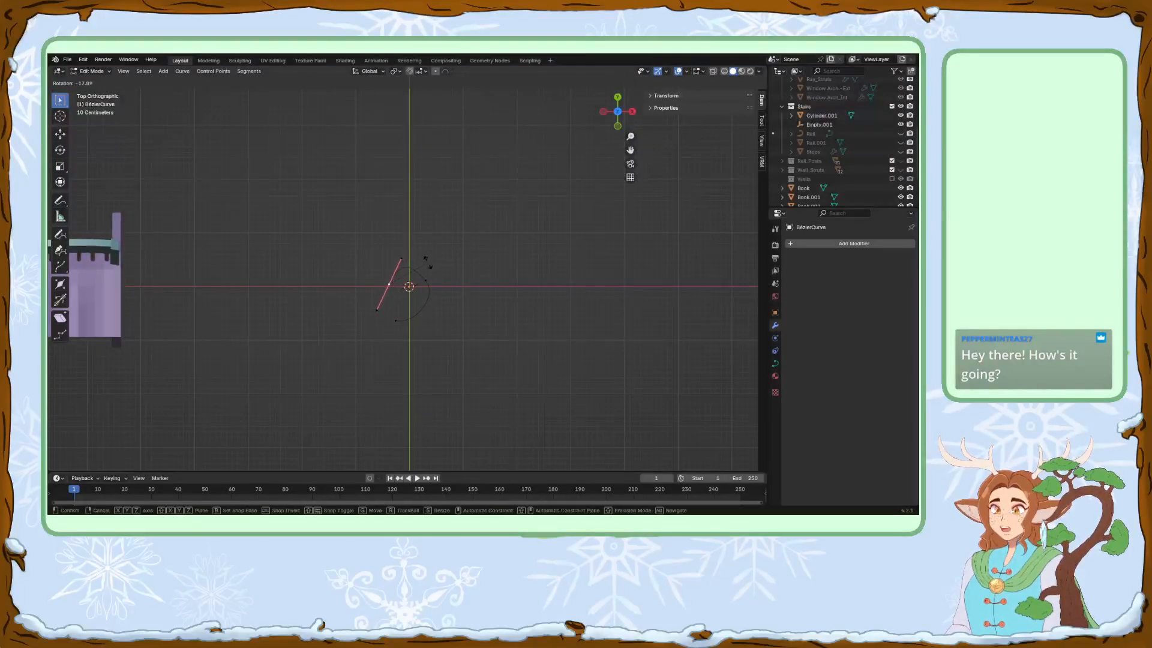
left_click(427, 263)
Move the negative X end point slightly towards the 3D cursor and scale its handles to about 0.6.
key("g")
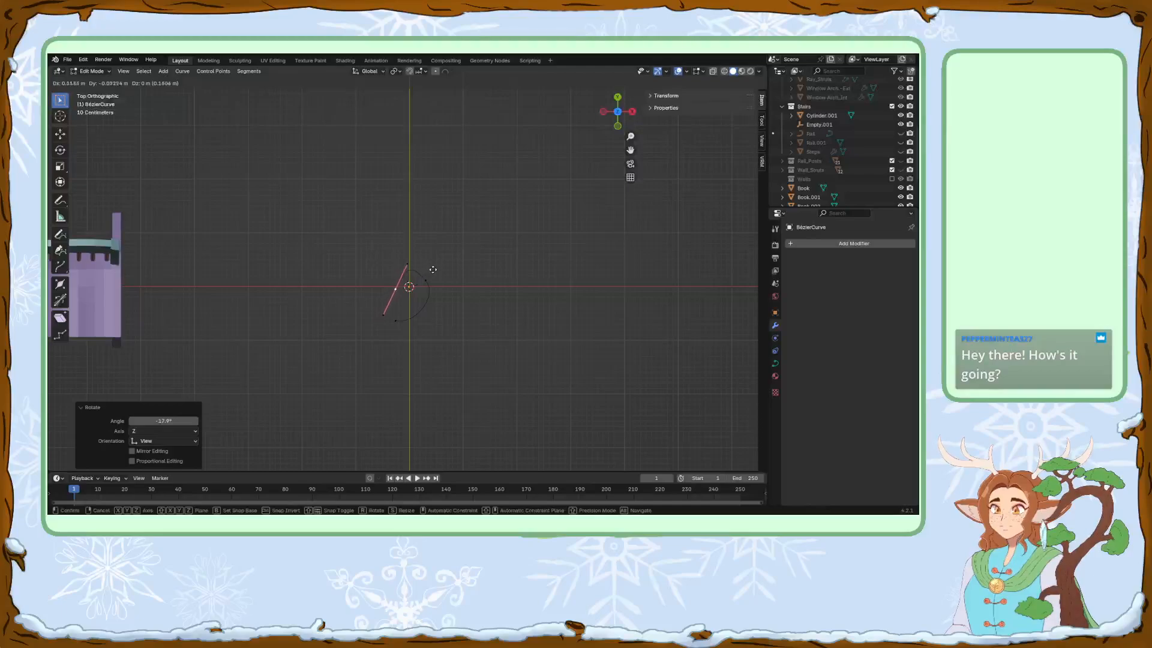
left_click(410, 306)
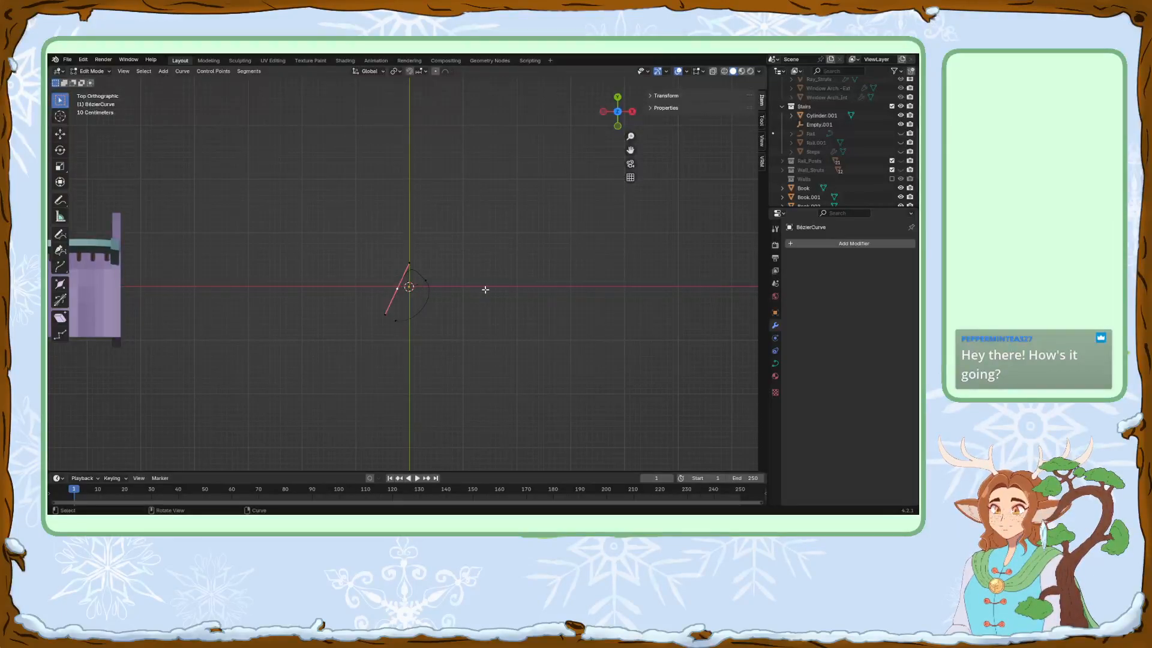
key("s")
left_click(449, 299)
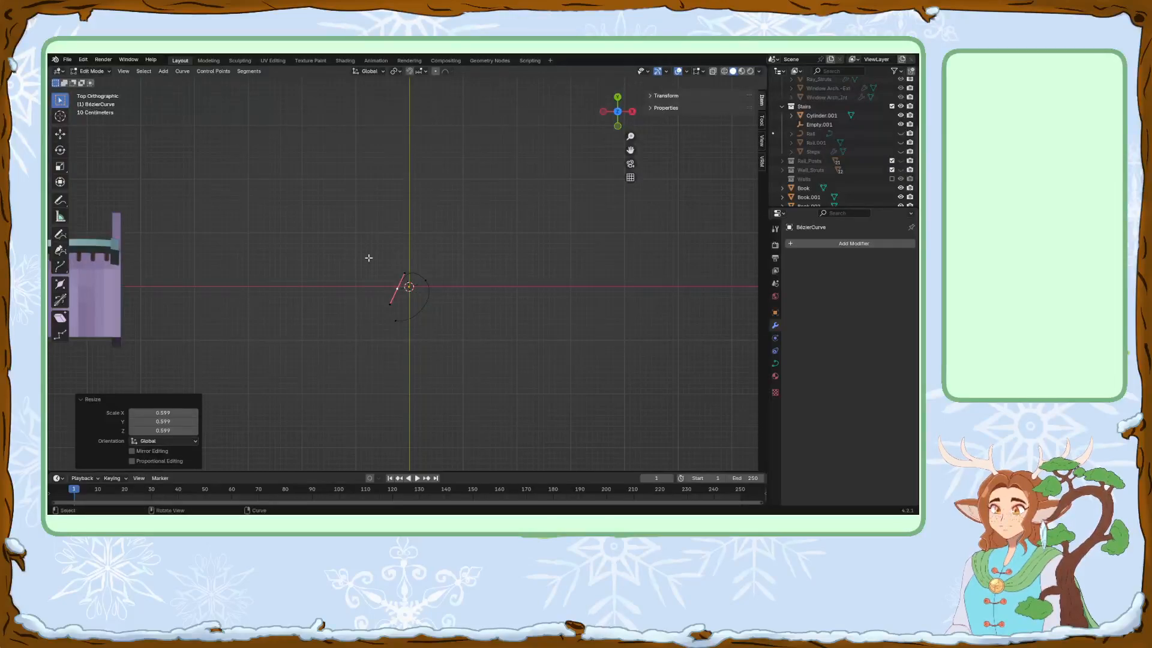
Shift the curve's middle control point slightly inward towards the 3D cursor.
scroll(453, 251, "up", 2)
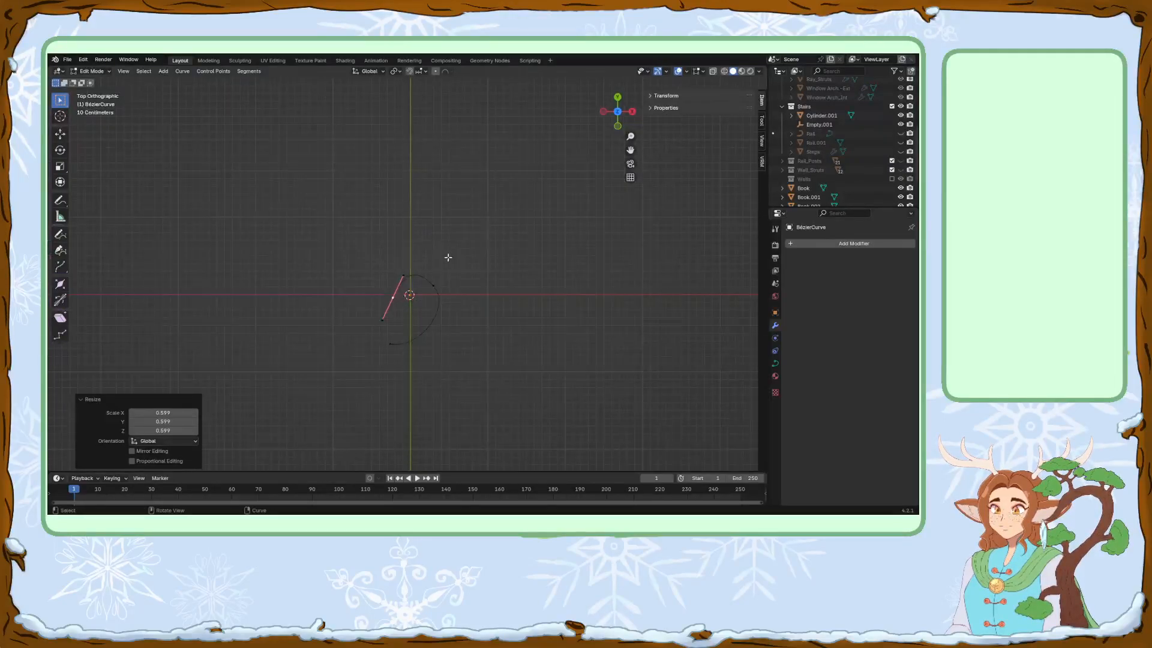
left_click(436, 286)
key("g")
left_click(436, 292)
Scale the negative X end point to about 0.78 and move it about -0.006 m in X and 0.09 m in Y.
left_click(390, 297)
key("s")
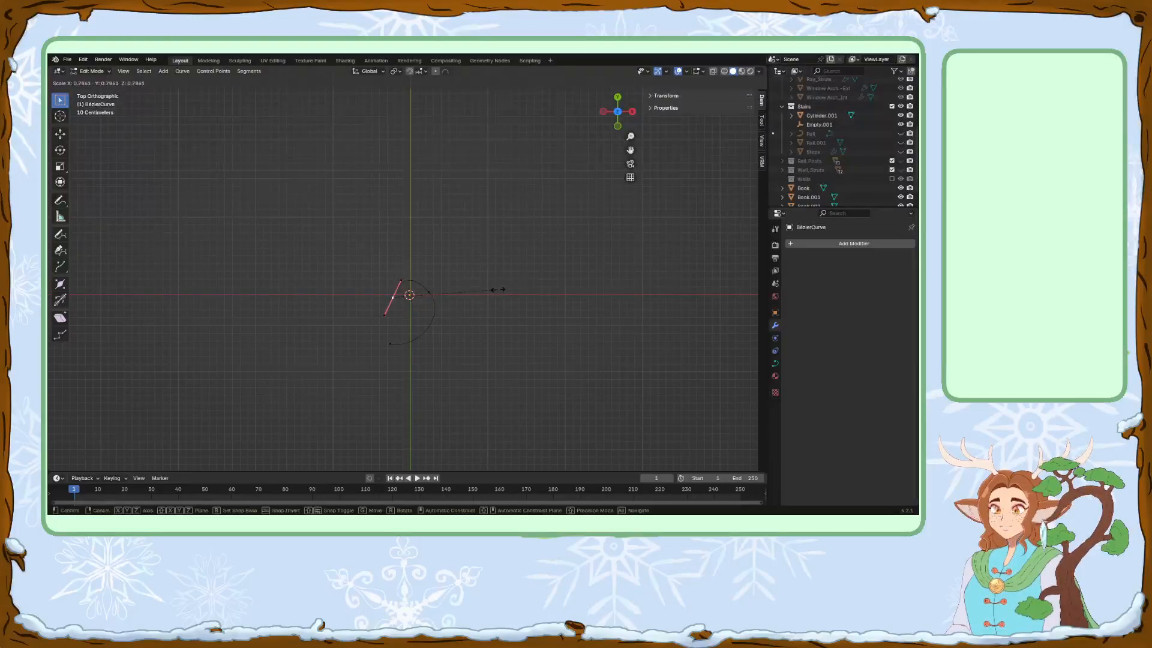
left_click(493, 289)
key("g")
left_click(492, 283)
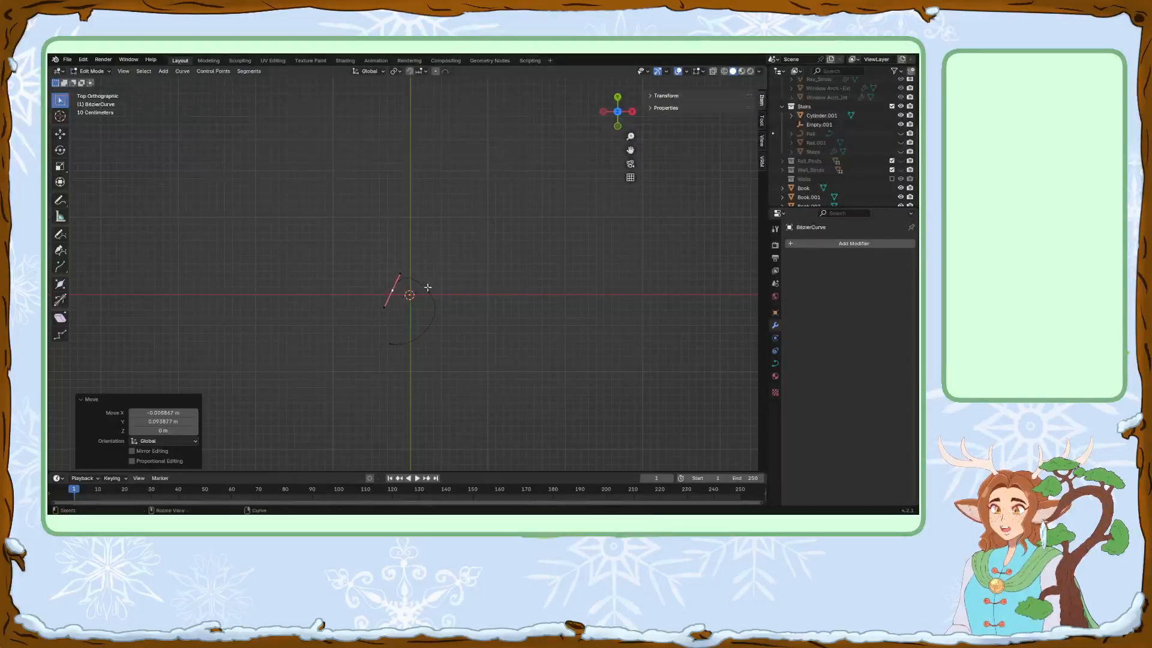
Rescale the middle point's handles and move the point about 0.02 m in X and 0.11 m in Y.
left_click(432, 289)
key("s")
left_click(470, 283)
key("g")
left_click(472, 277)
key("s")
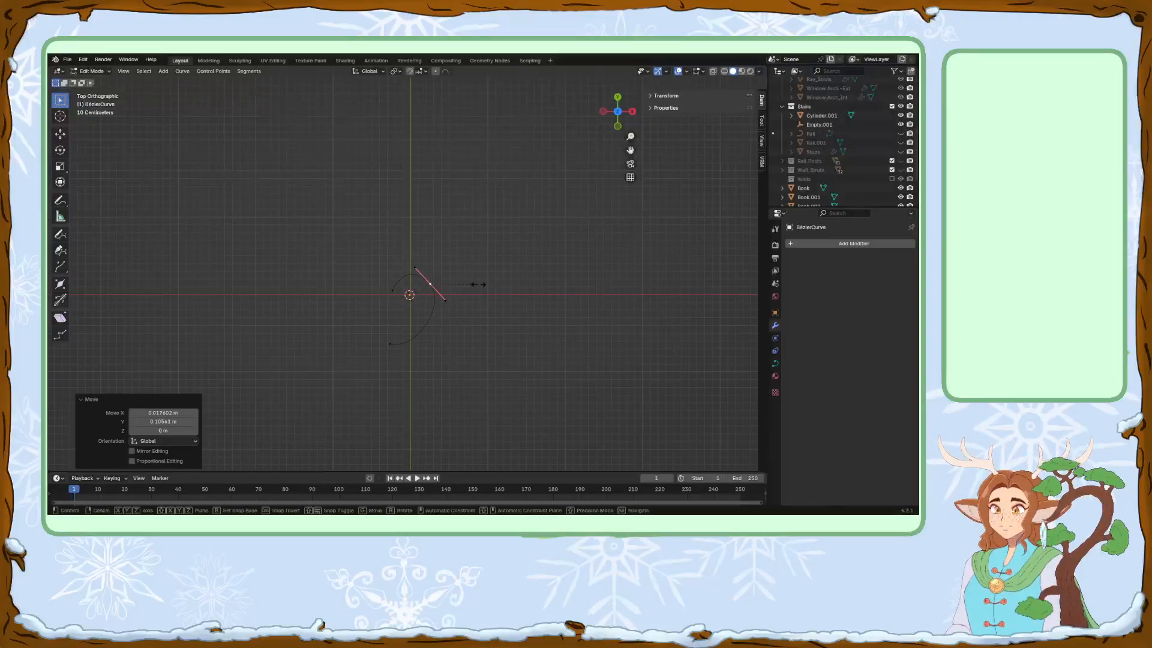
left_click(468, 284)
Move the lower end point up towards the 3D cursor and rotate it slightly around Z to follow the arc.
left_click(394, 336)
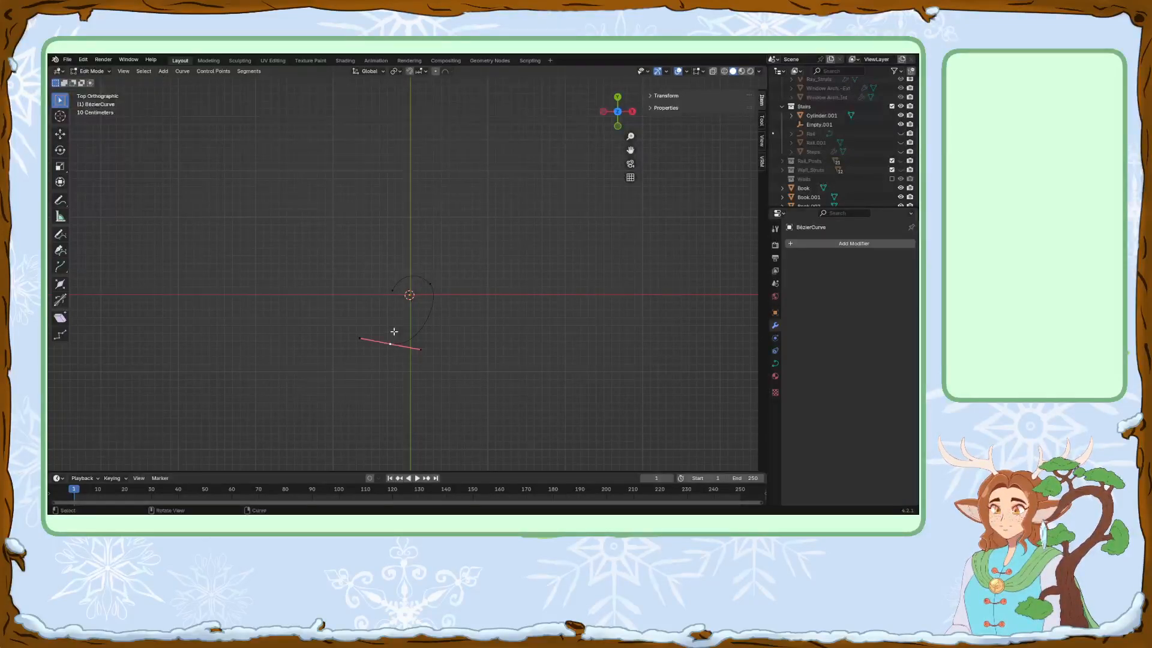
key("g")
left_click(400, 310)
key("r")
left_click(456, 321)
Scale the lower end point's handles to 0.633 and nudge the point closer to the 3D cursor.
key("s")
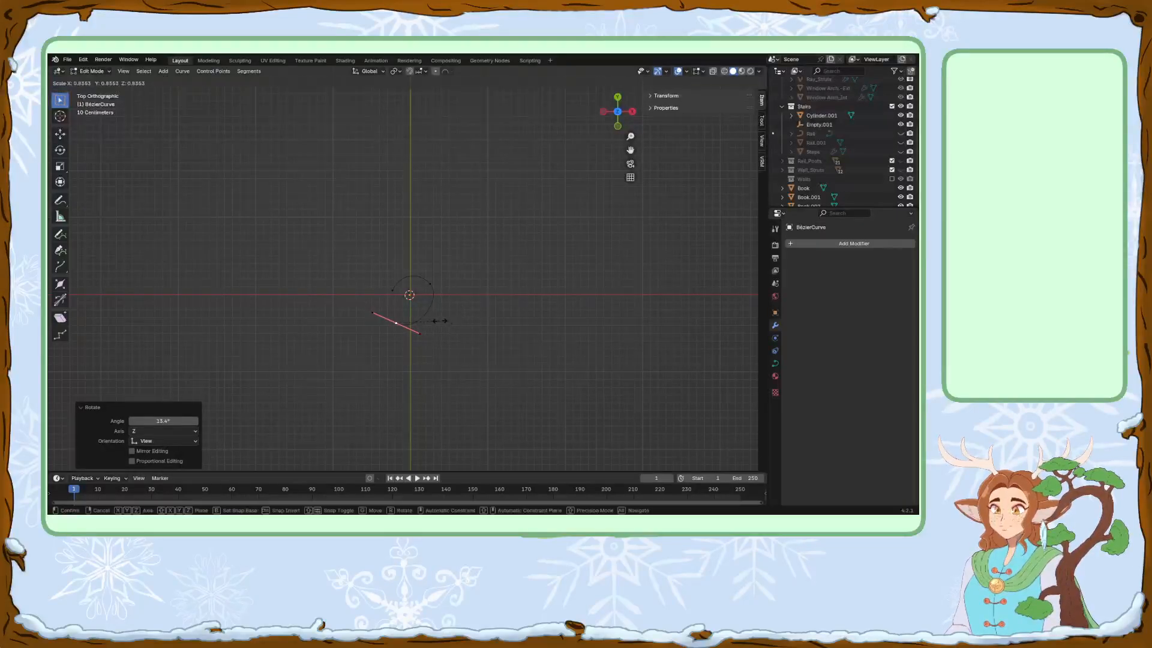
left_click(427, 316)
key("g")
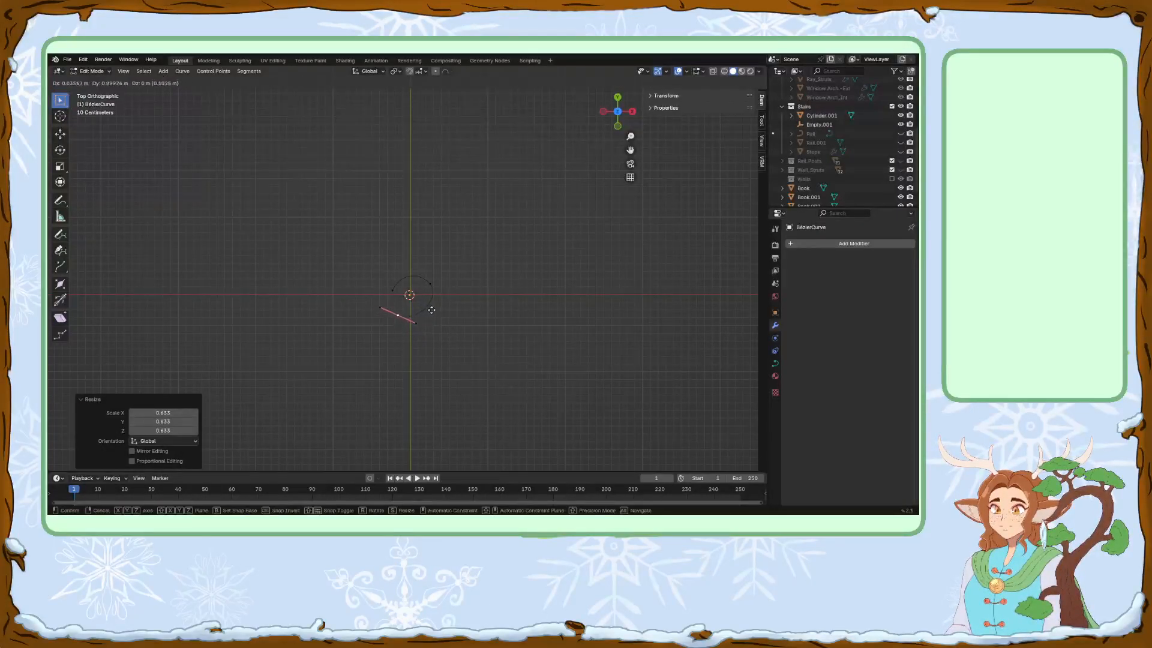
left_click(434, 311)
Move the middle control point about -0.06 m in X and -0.04 m in Y to tighten the arc.
left_click(430, 277)
key("g")
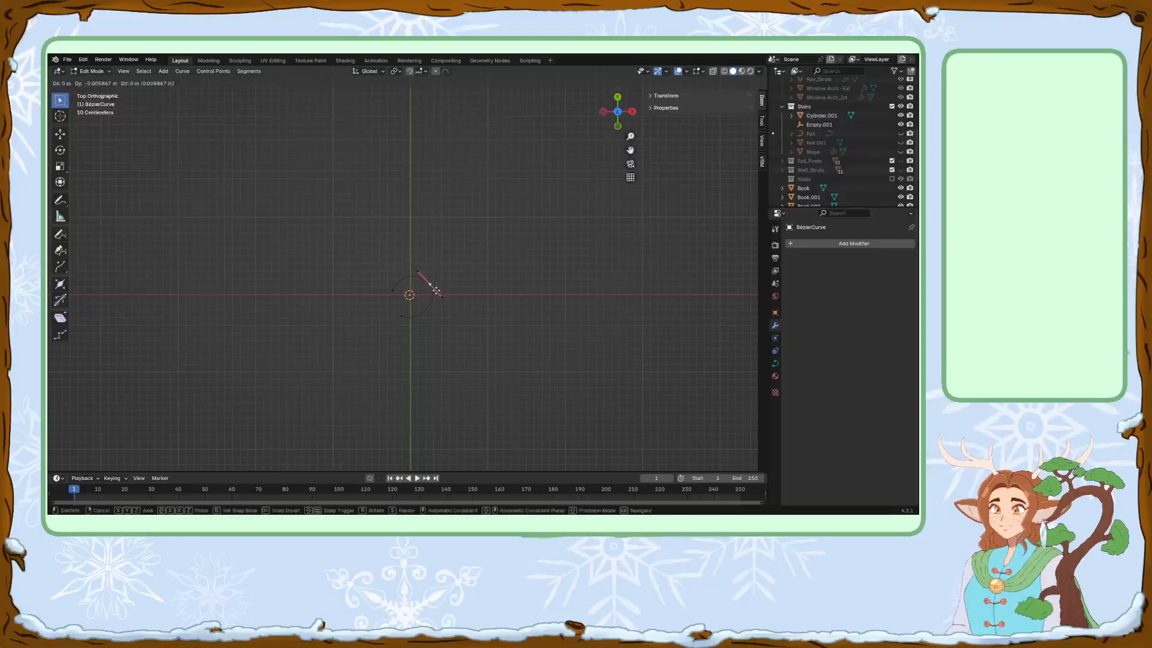
left_click(432, 287)
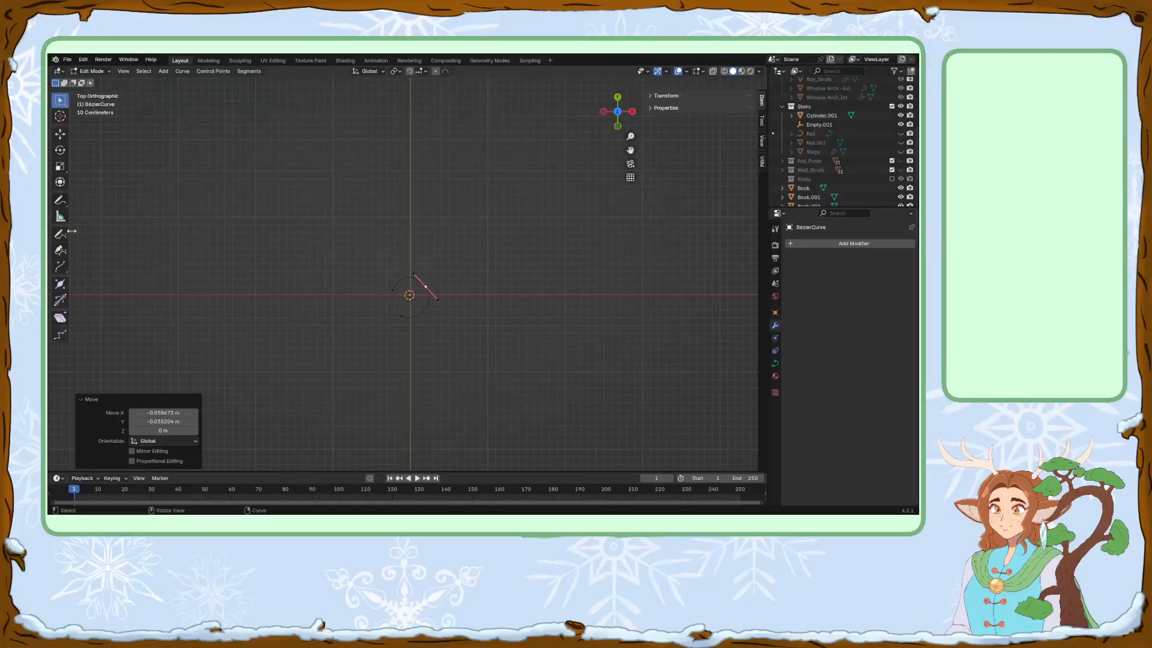
Extrude the lower end point about -0.41 m in X and 0.37 m in Y, and again about 0.35 m in X and 0.49 m in Y.
left_click(411, 313)
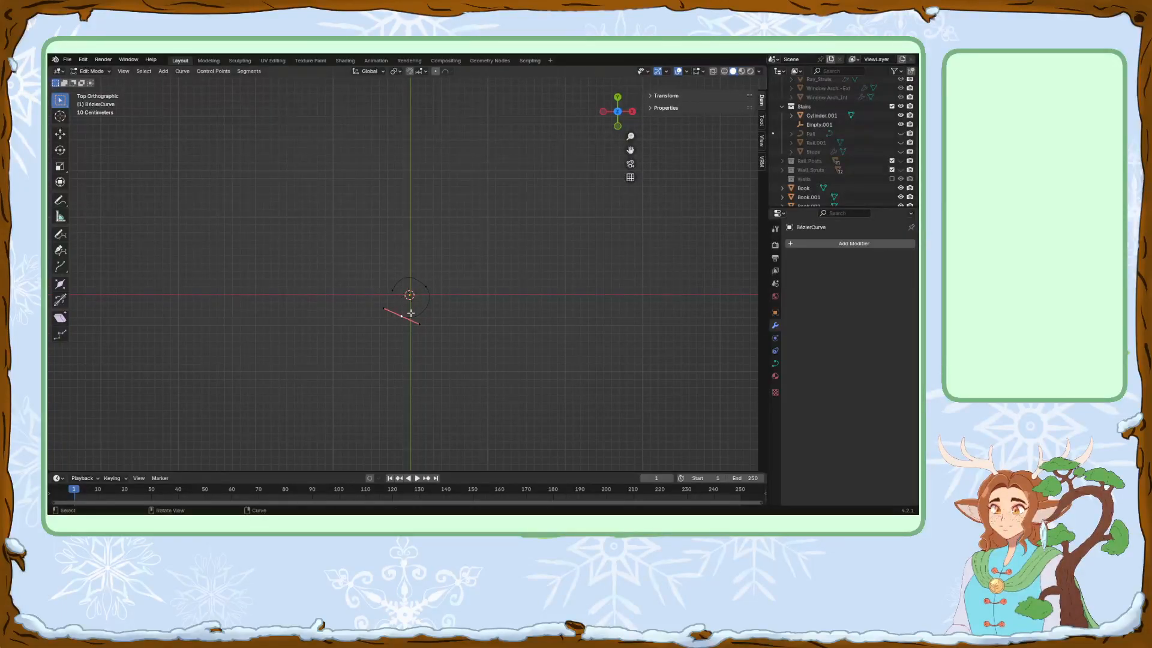
key("e")
left_click(379, 284)
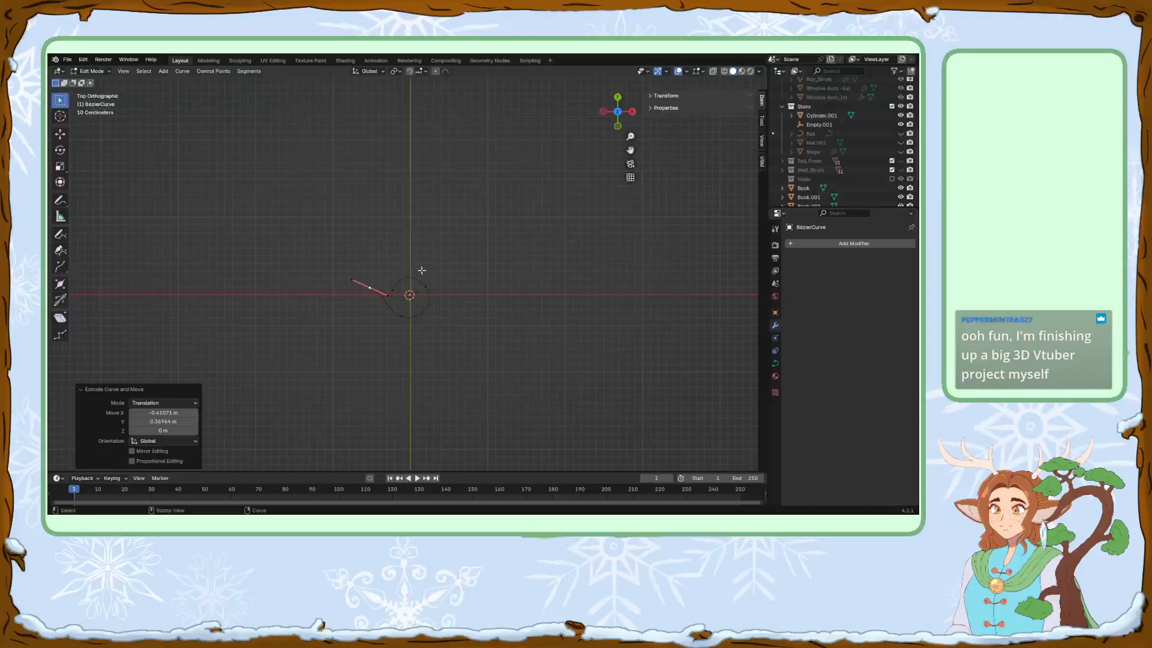
key("g")
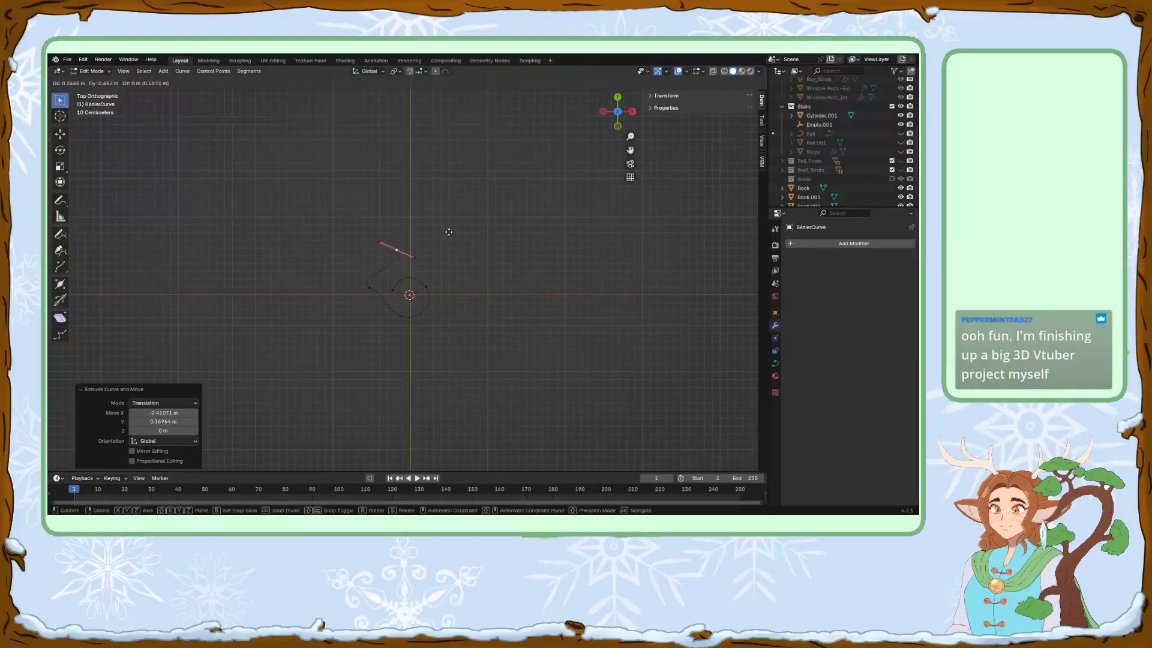
left_click(448, 231)
Rotate the handles of the spiral's left control point about 69° around Z so they stand nearly vertical.
left_click(370, 288)
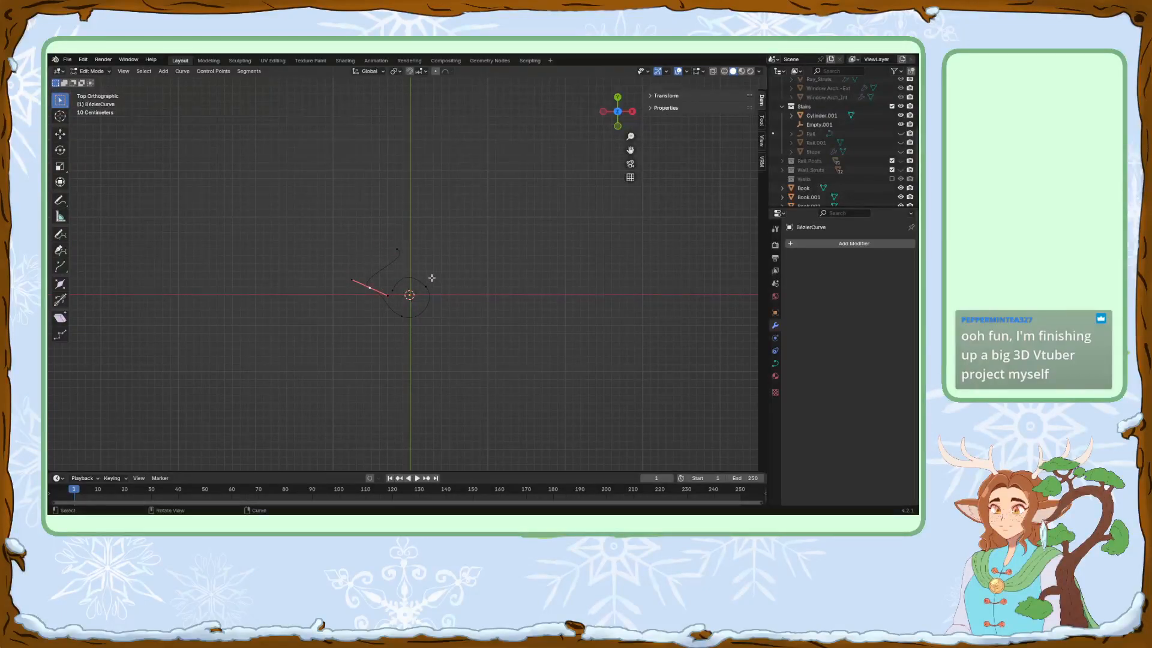
key("r")
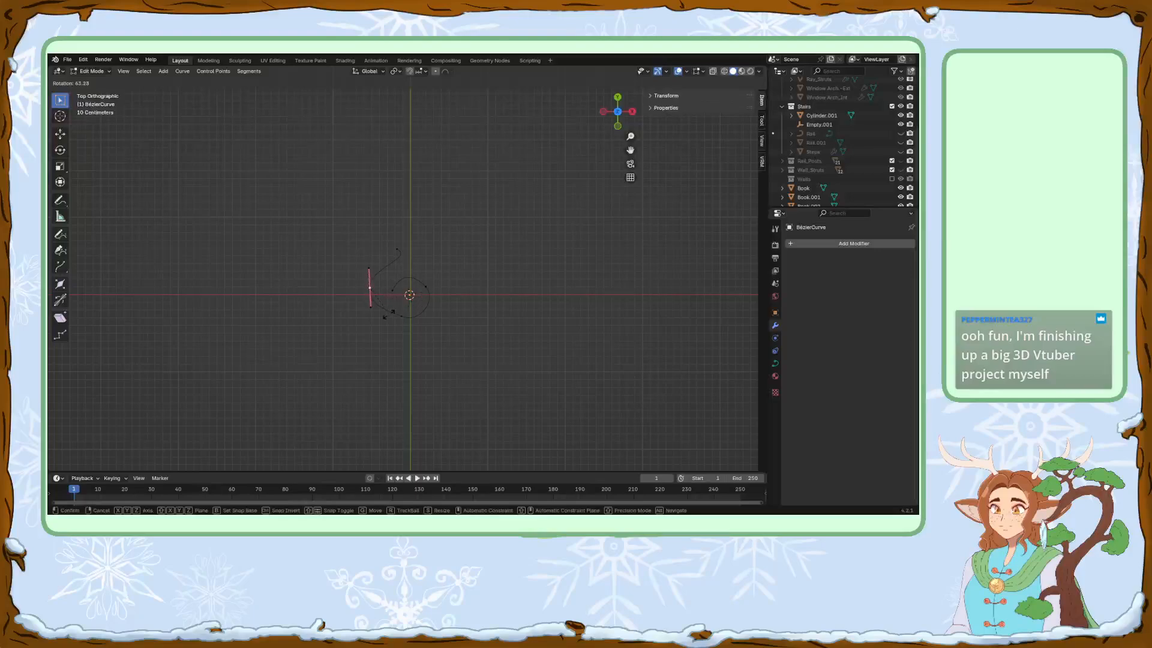
left_click(384, 311)
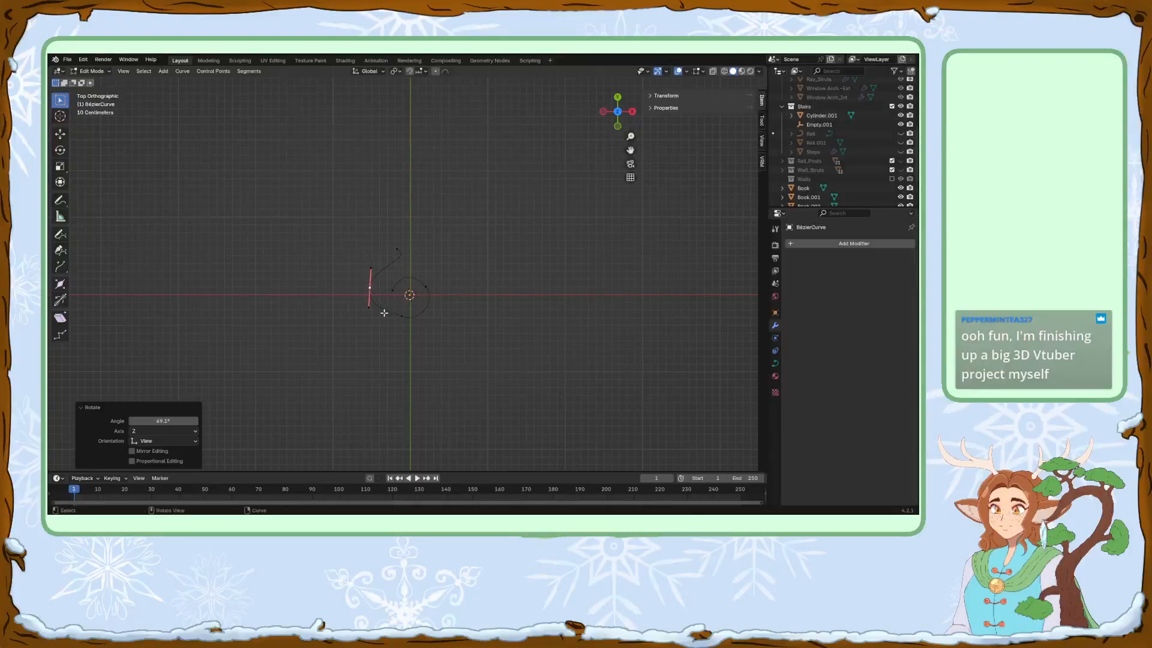
Rotate the upper end point's handles about 137° around Z, shorten them, and move the point towards +X to continue the arc.
left_click(409, 248)
key("r")
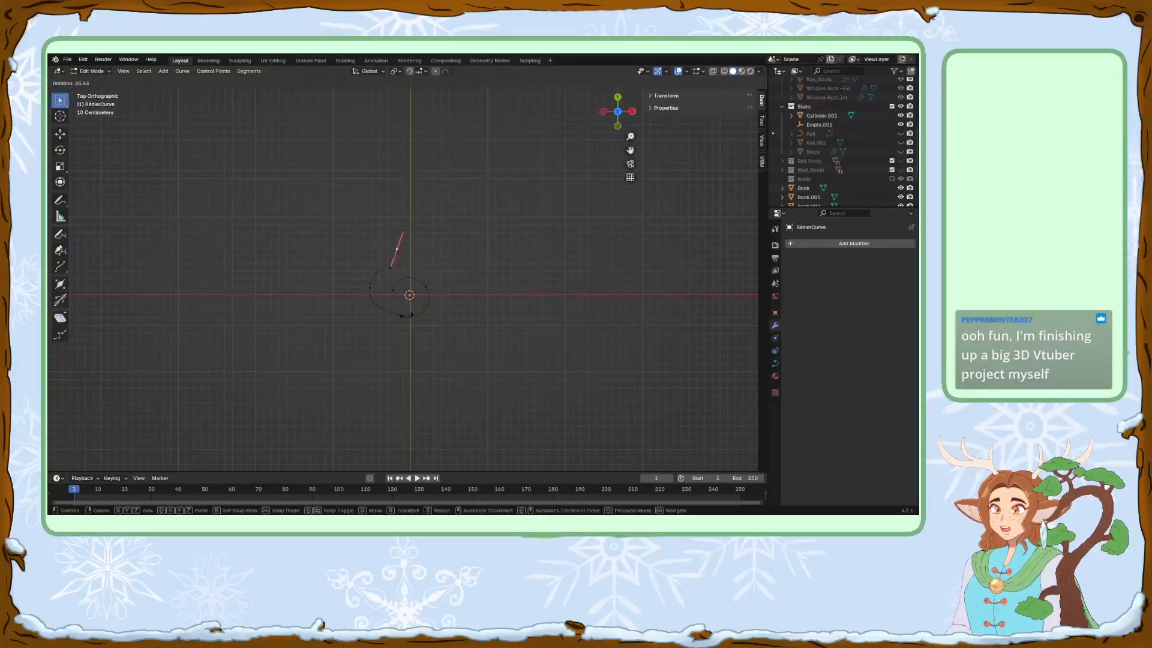
left_click(353, 298)
key("s")
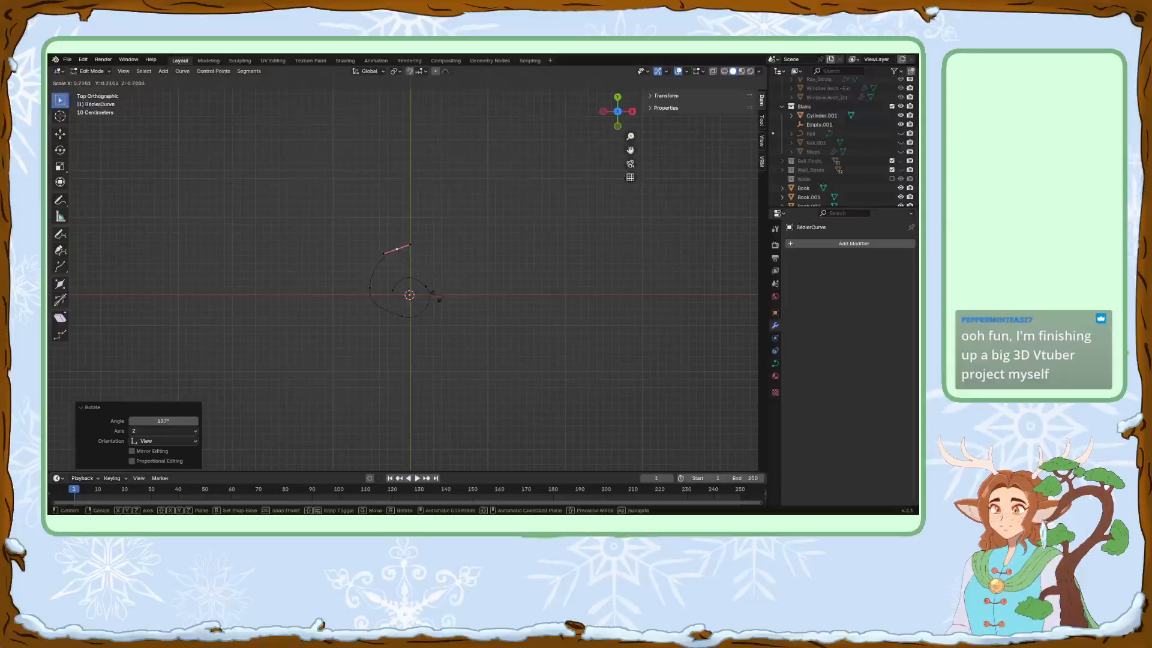
left_click(435, 295)
key("g")
left_click(458, 301)
Nudge the left, lower and upper end control points to round out the spiral, finishing the left one about 0.06 m in X and 0.07 m in Y.
left_click(370, 289)
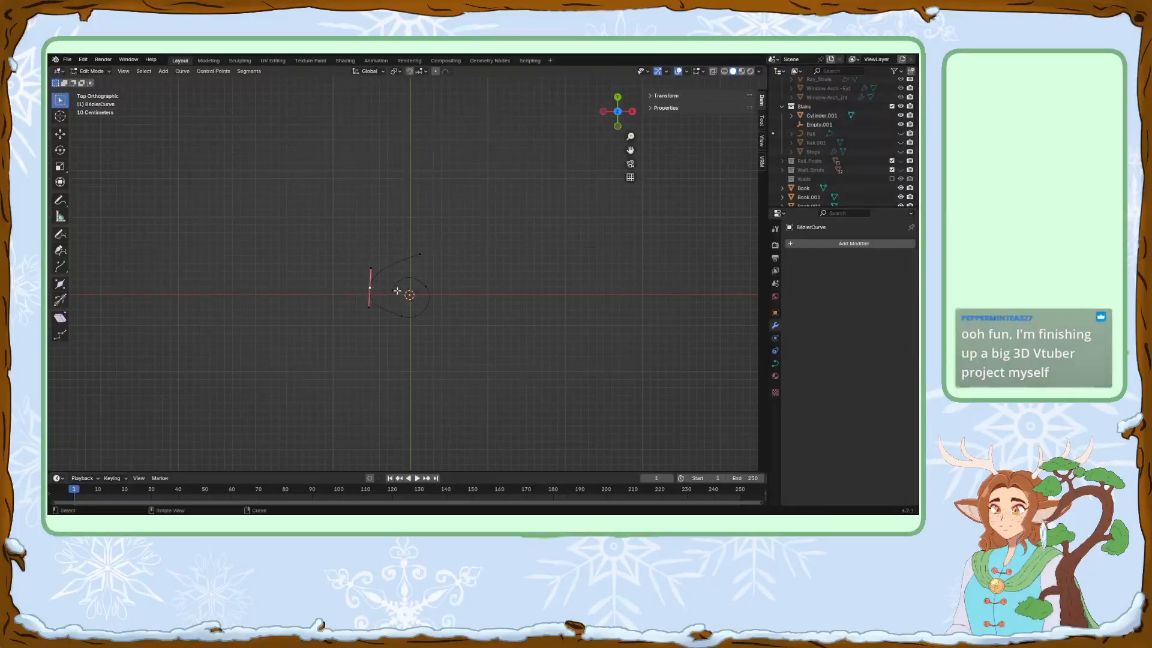
key("g")
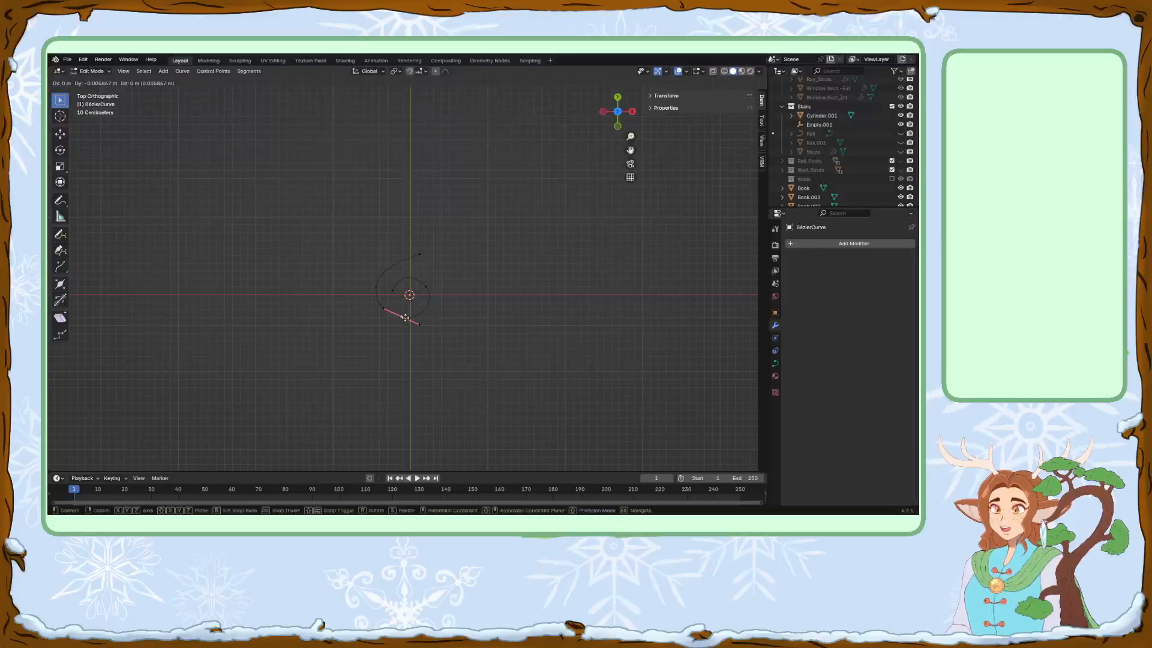
left_click(408, 318)
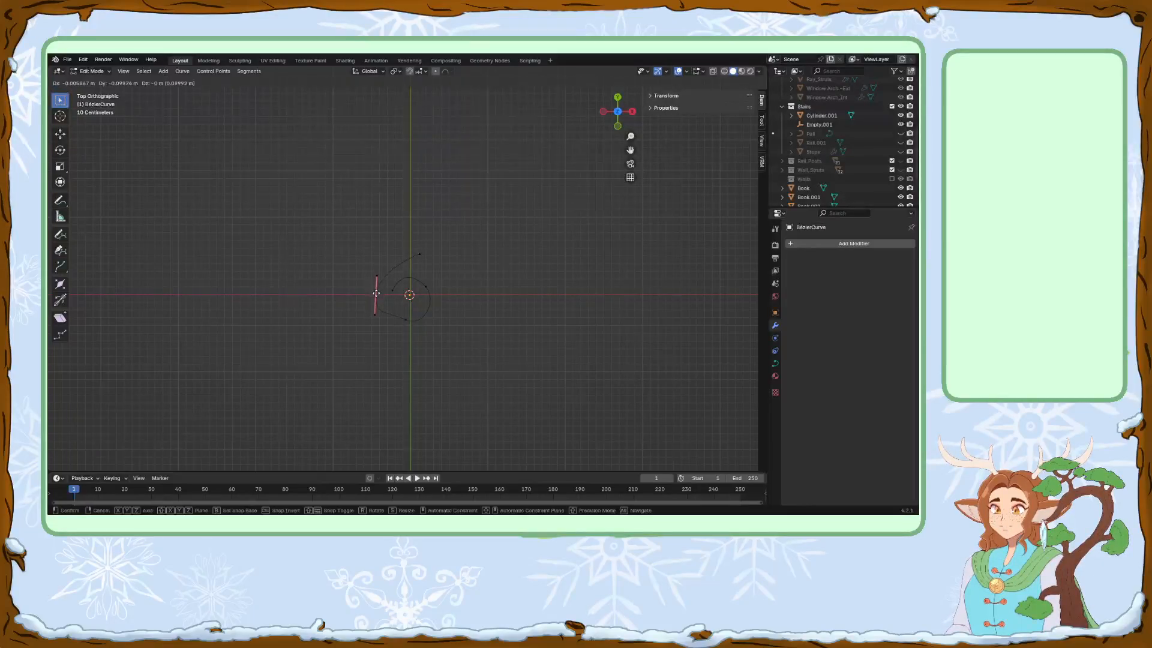
left_click_drag(420, 253, 413, 256)
left_click_drag(388, 314, 396, 304)
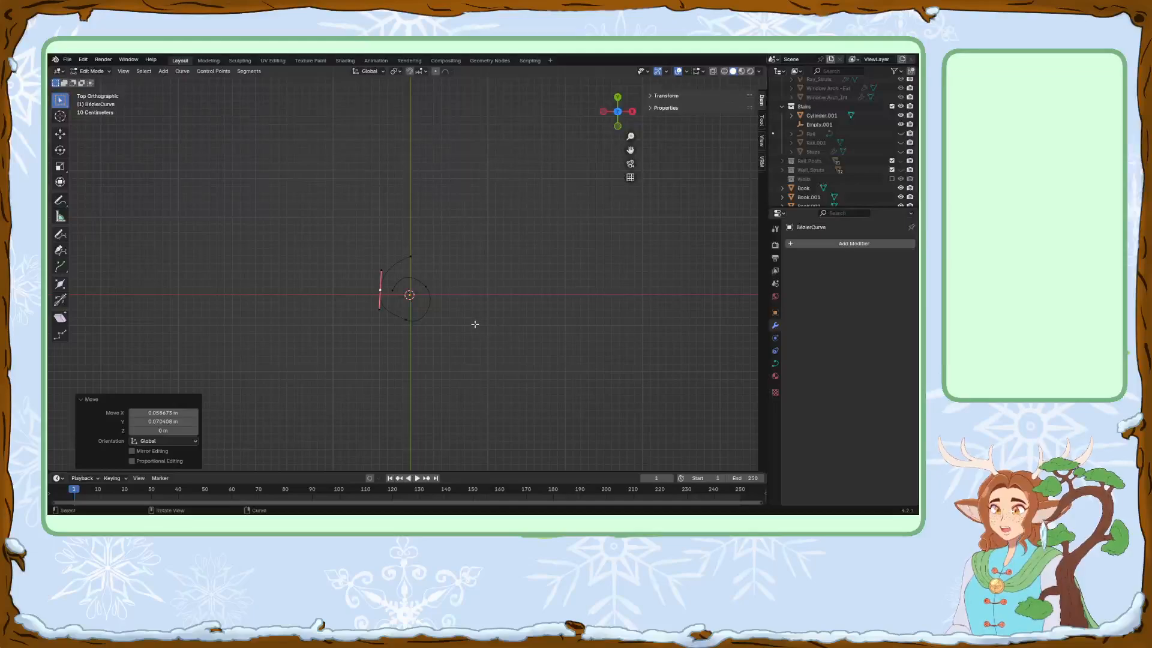
Try a curve Extrude of 0.03 m and check the resulting ribbon in perspective.
left_click(774, 363)
scroll(787, 340, "down", 5)
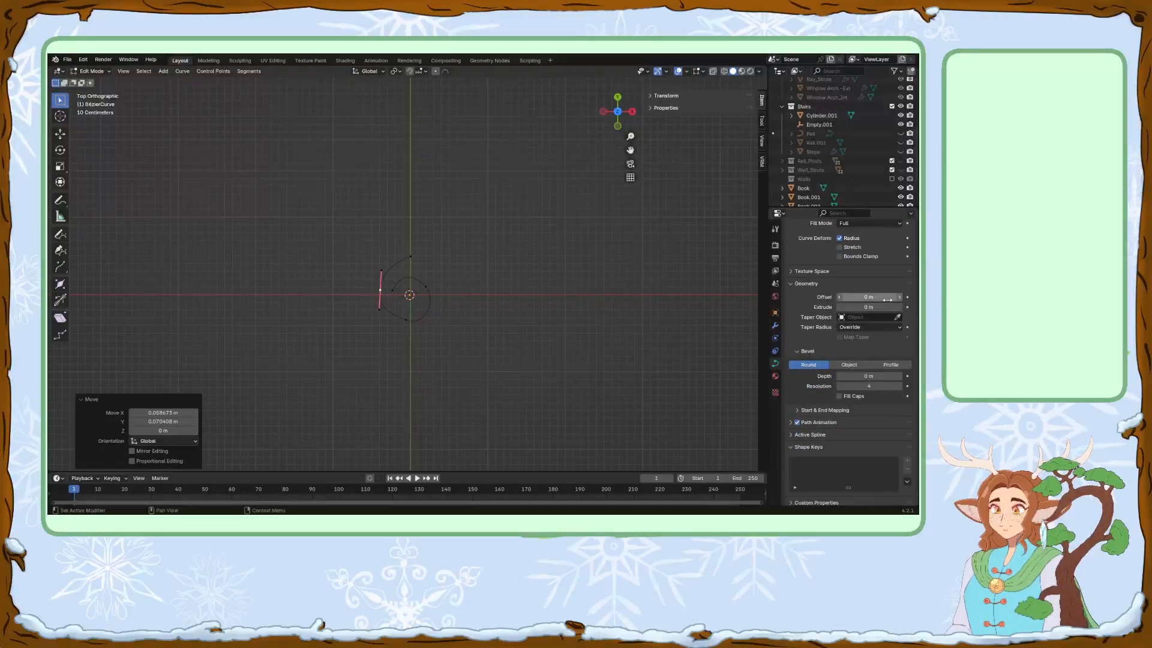
mouse_move(888, 306)
left_mouse_down()
mouse_move(903, 306)
mouse_move(890, 307)
left_mouse_up()
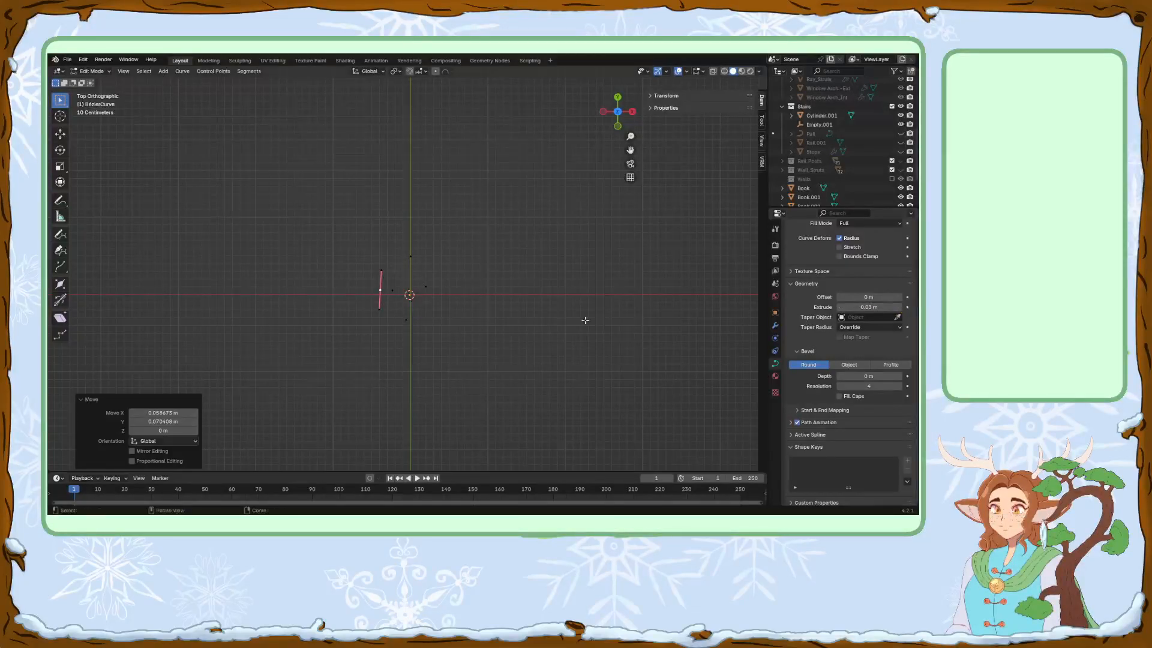
middle_click_drag(473, 332, 462, 376)
scroll(464, 390, "down", 5)
middle_click_drag(468, 420, 440, 247, "shift")
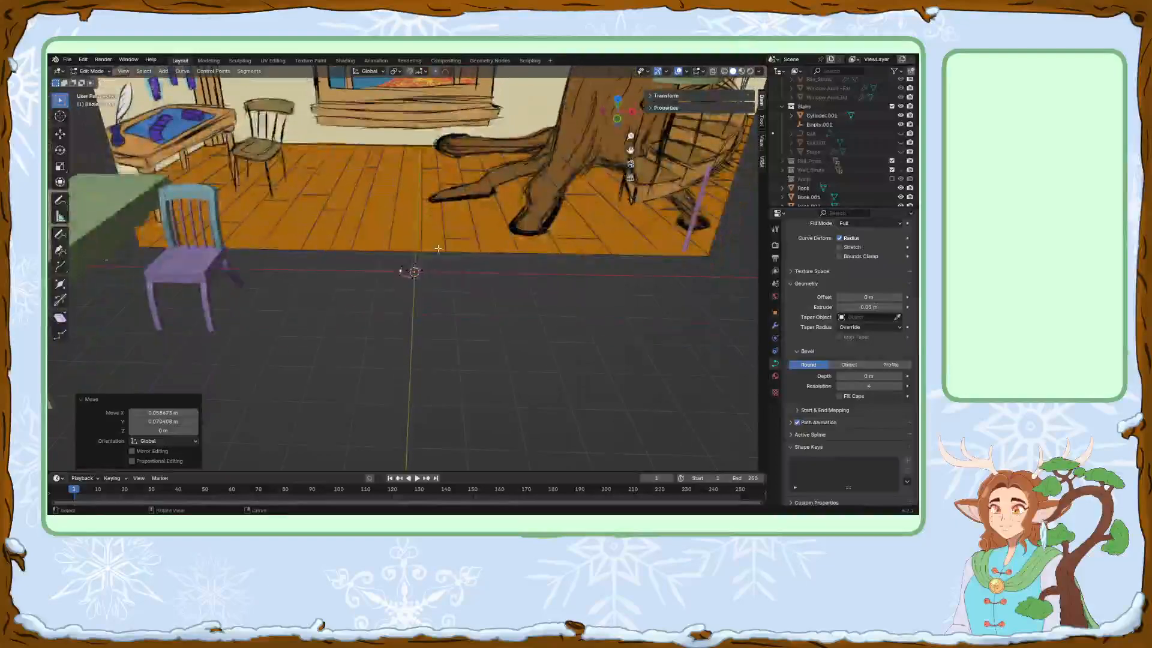
scroll(468, 253, "up", 7)
scroll(485, 257, "up", 2)
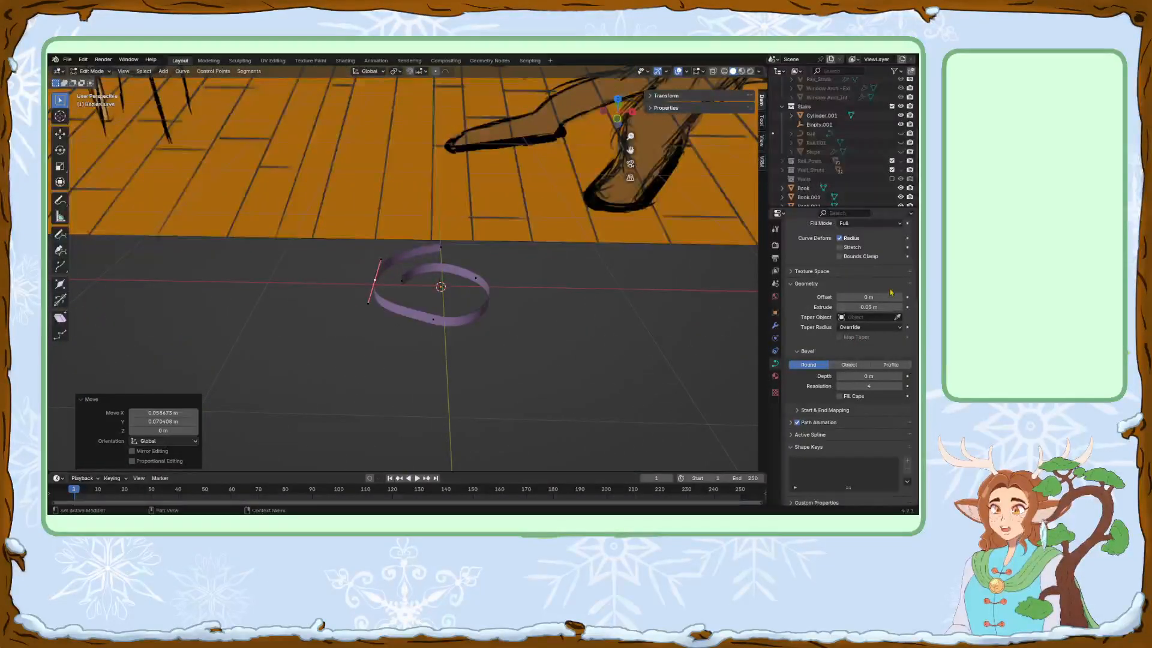
Try a much larger curve Extrude to form a tall scroll and inspect its rolled shape from above and in perspective.
left_click_drag(900, 308, 1005, 307)
middle_click_drag(534, 274, 534, 276)
scroll(524, 260, "down", 2)
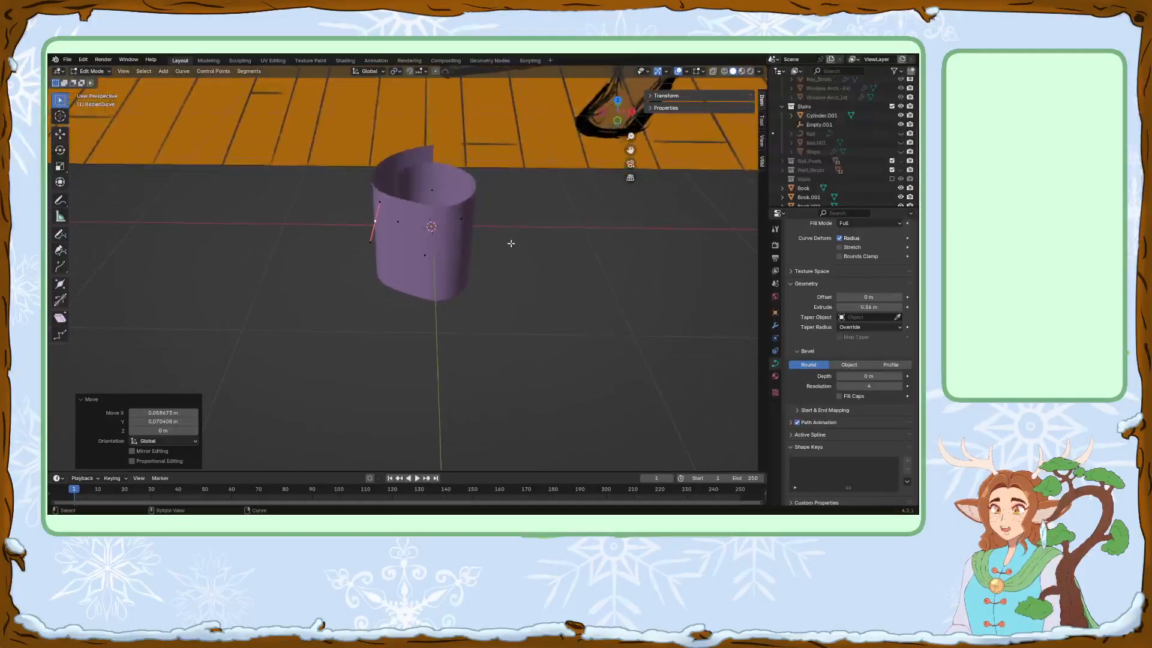
scroll(491, 226, "down", 2)
middle_click_drag(491, 226, 517, 404)
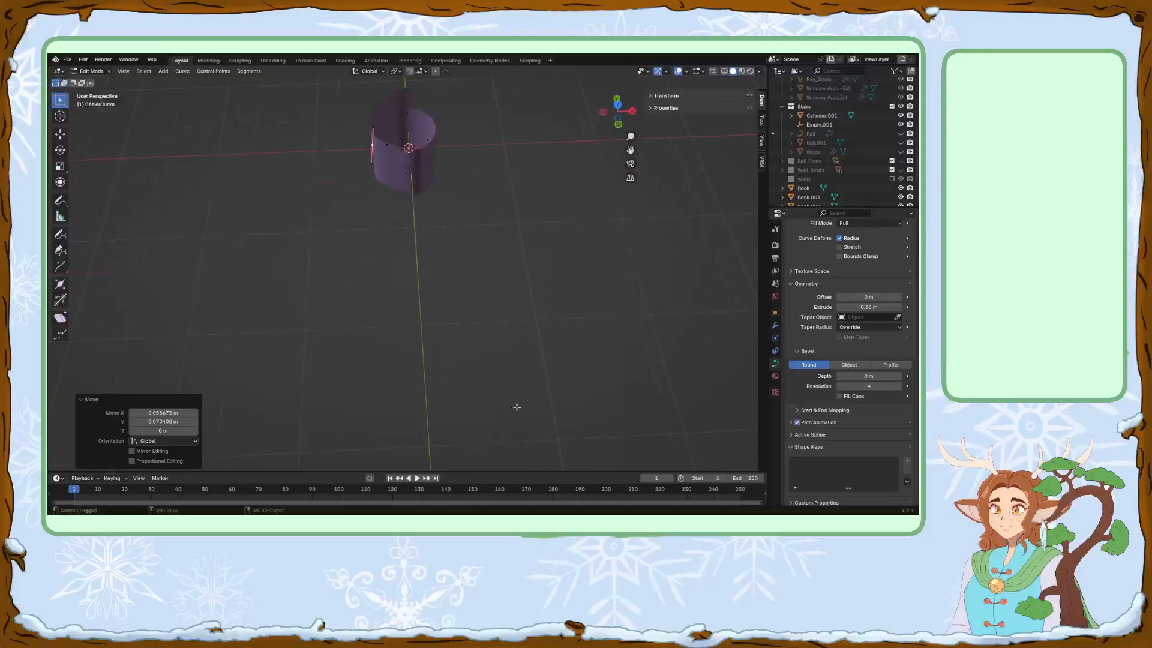
middle_click_drag(470, 183, 510, 396, "shift")
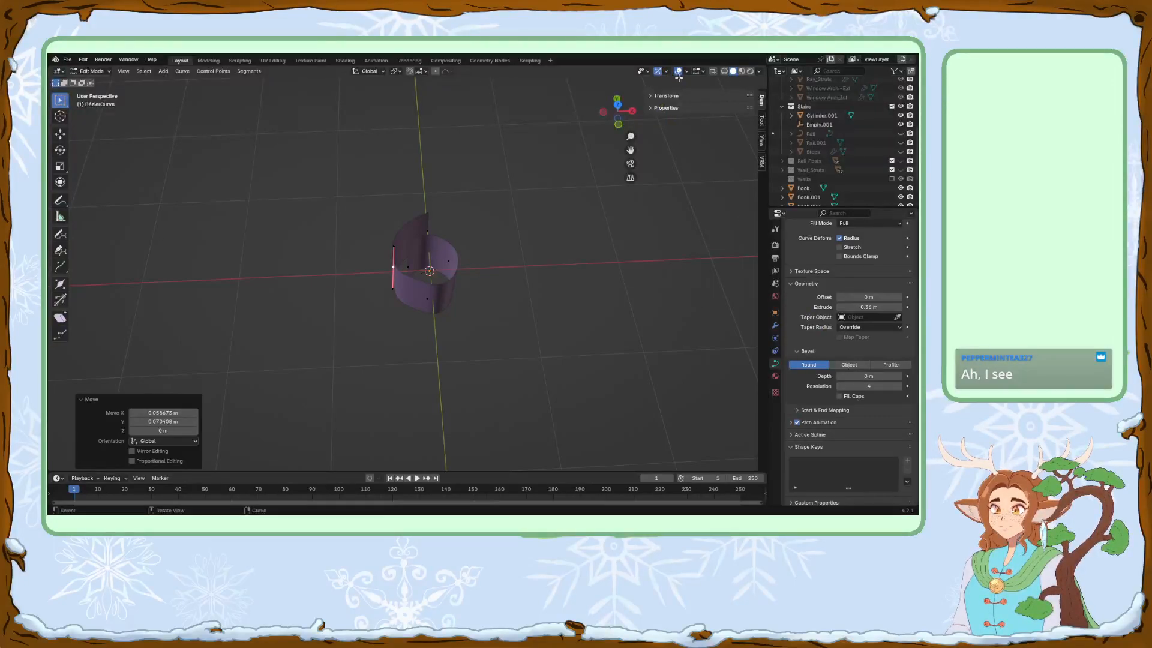
left_click(617, 104)
scroll(537, 167, "down", 2)
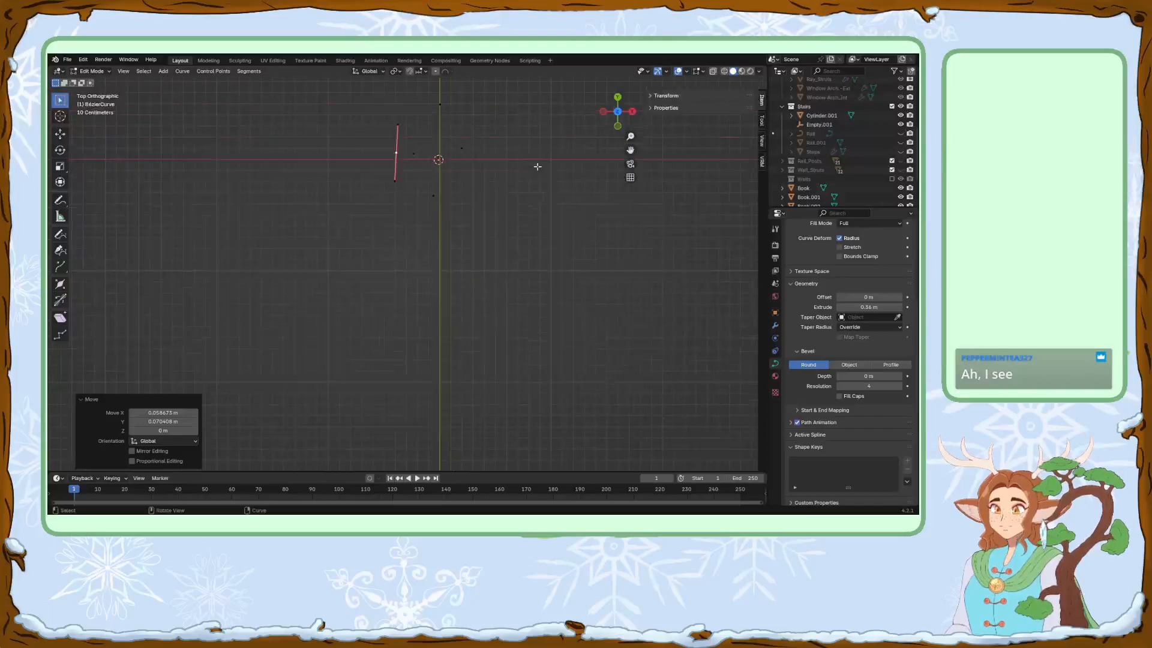
middle_click_drag(493, 211, 435, 276)
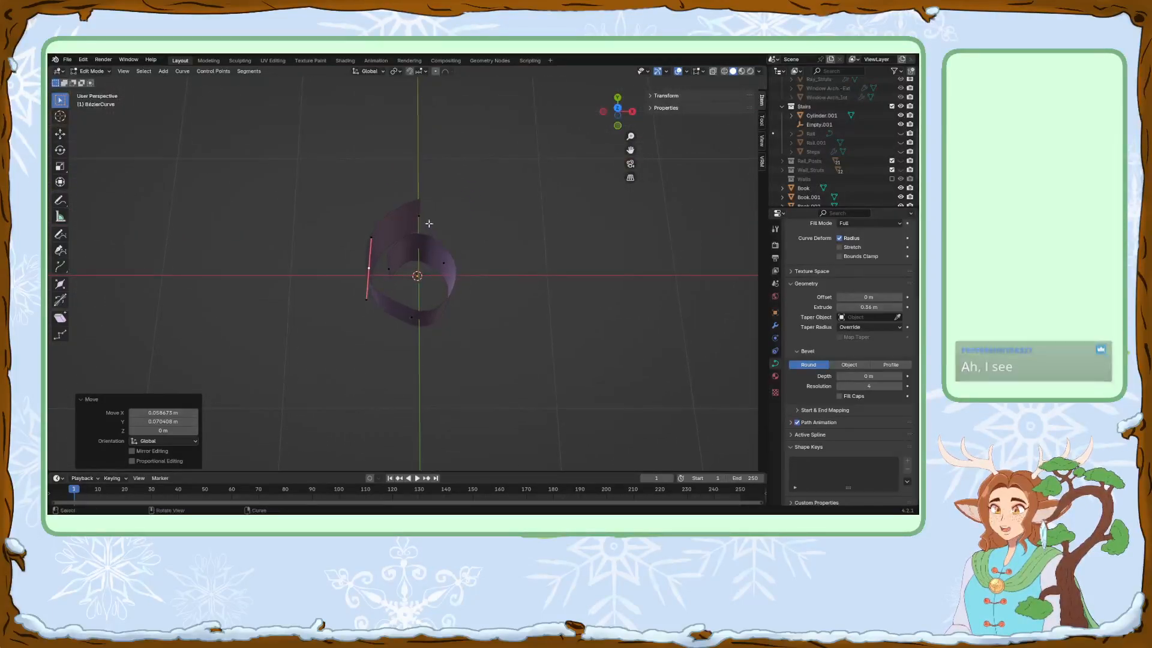
Try to move the inner end point of the spiral closer to the 3D cursor, and undo the move.
left_click(423, 214)
left_click(393, 268)
key("g")
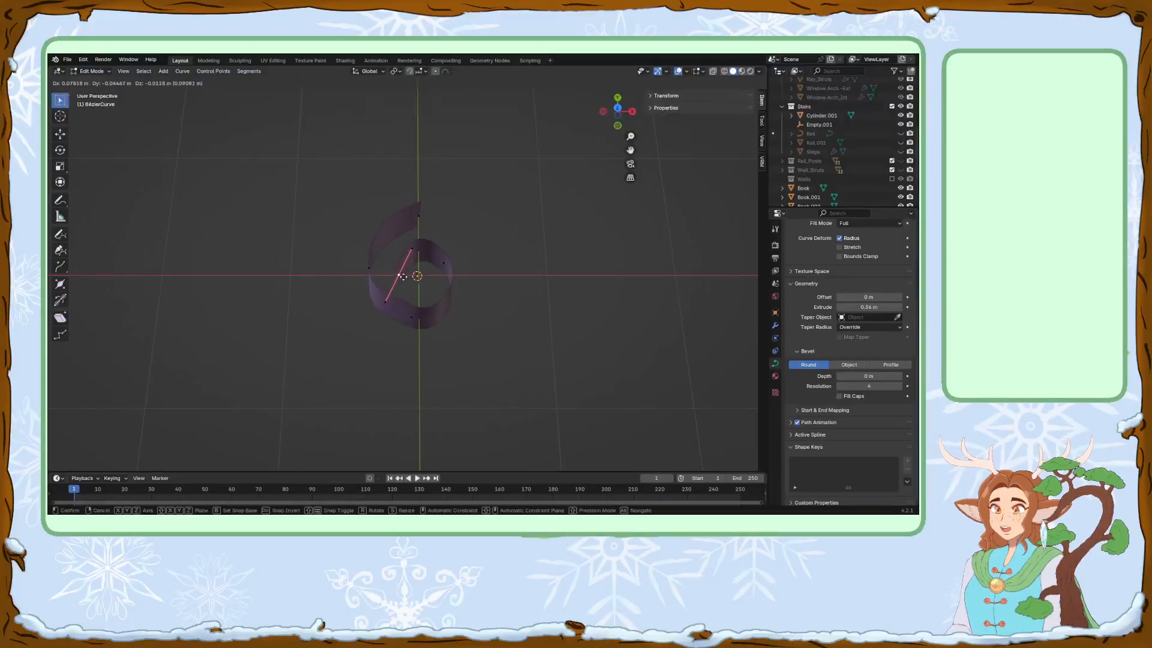
left_click(404, 276)
key("ctrl+z")
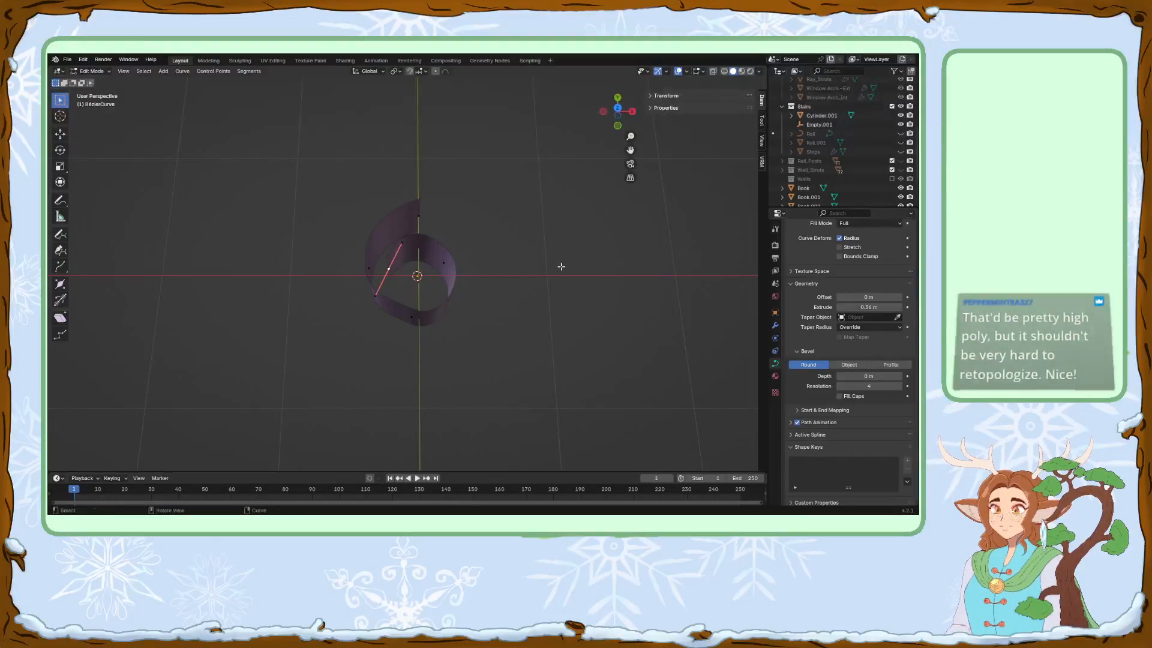
Set the curve's Extrude to 0 m.
middle_click_drag(560, 266, 560, 273)
left_click(883, 307)
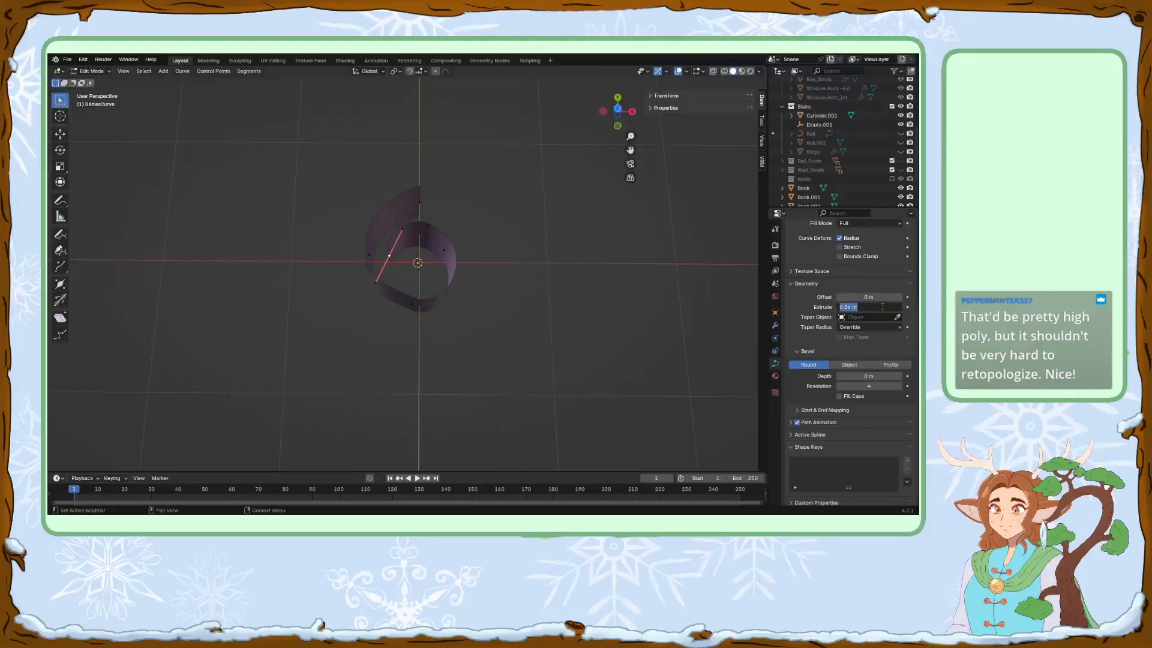
type("0")
key("Return")
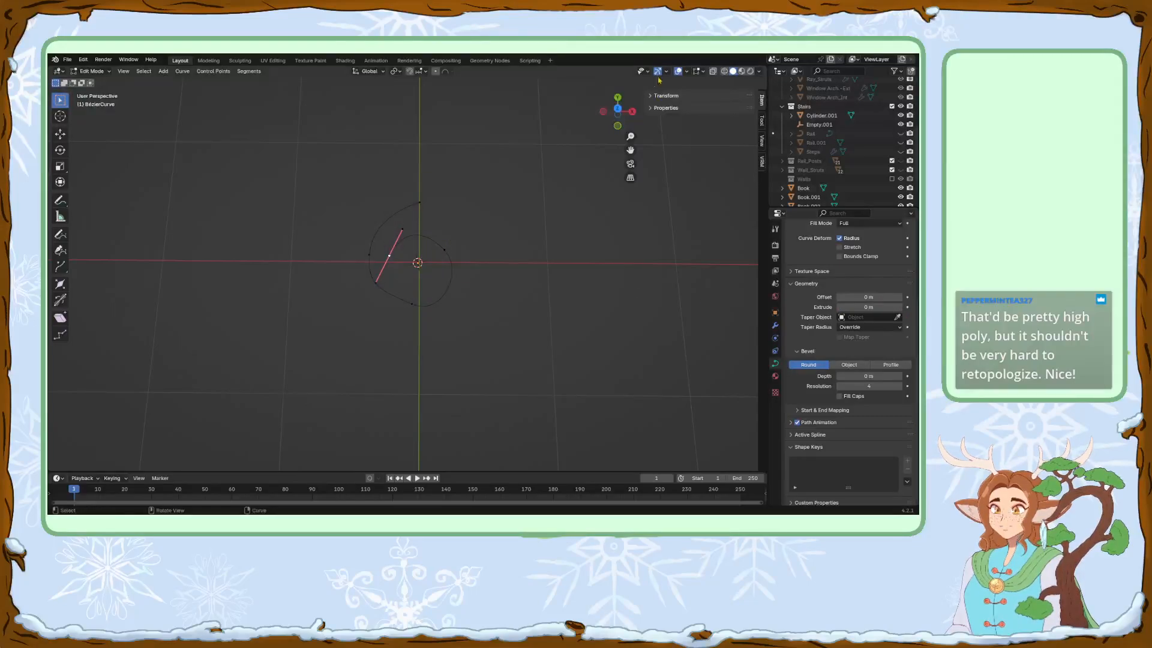
From the top view, shorten the inner end point's handles and move the point closer to the 3D cursor.
left_click(617, 108)
scroll(483, 162, "down", 3)
key("s")
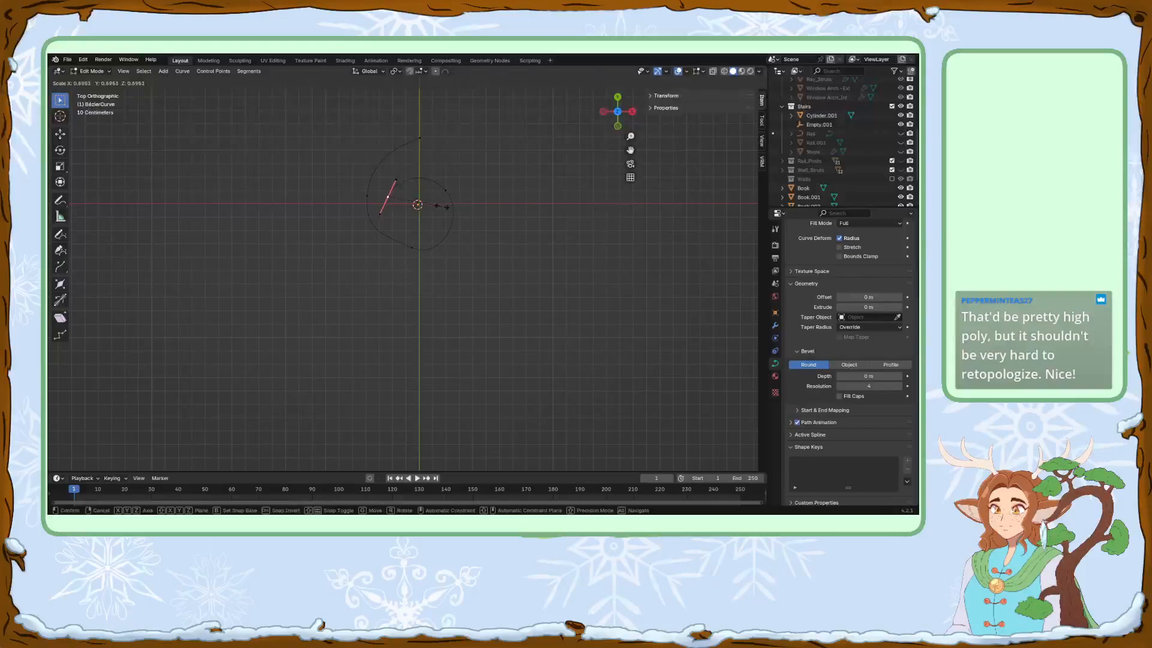
left_click(438, 206)
key("g")
left_click(456, 213)
Move the right control point about -0.06 m in X and -0.13 m in Y, and scale down its handles.
left_click(450, 190)
key("g")
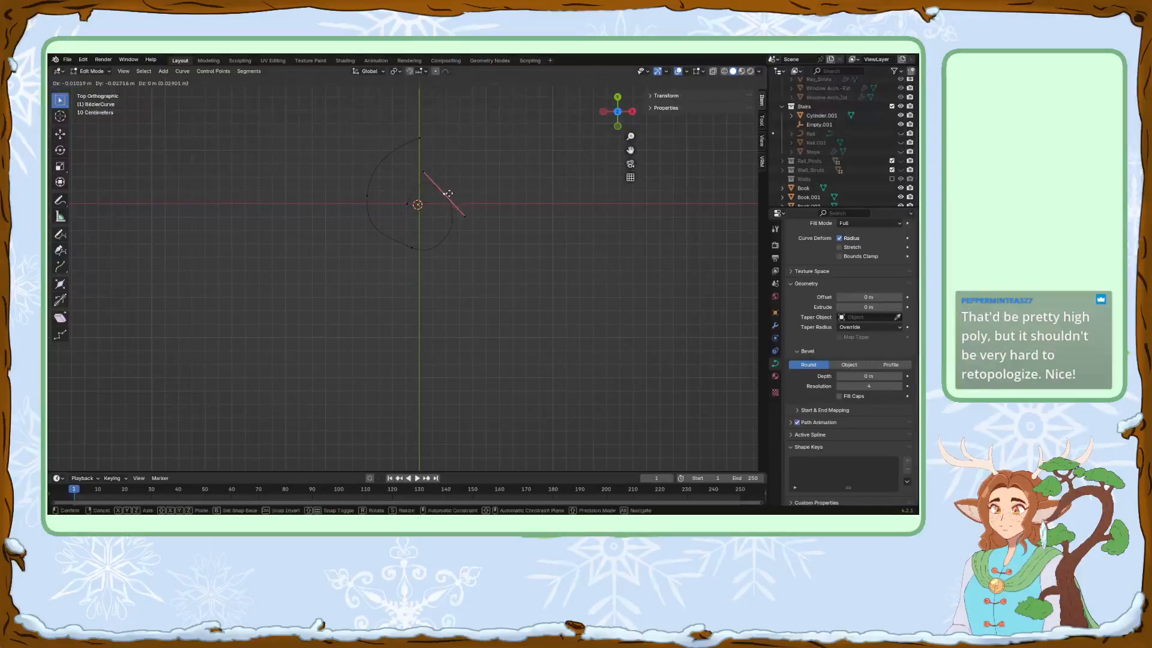
left_click(442, 208)
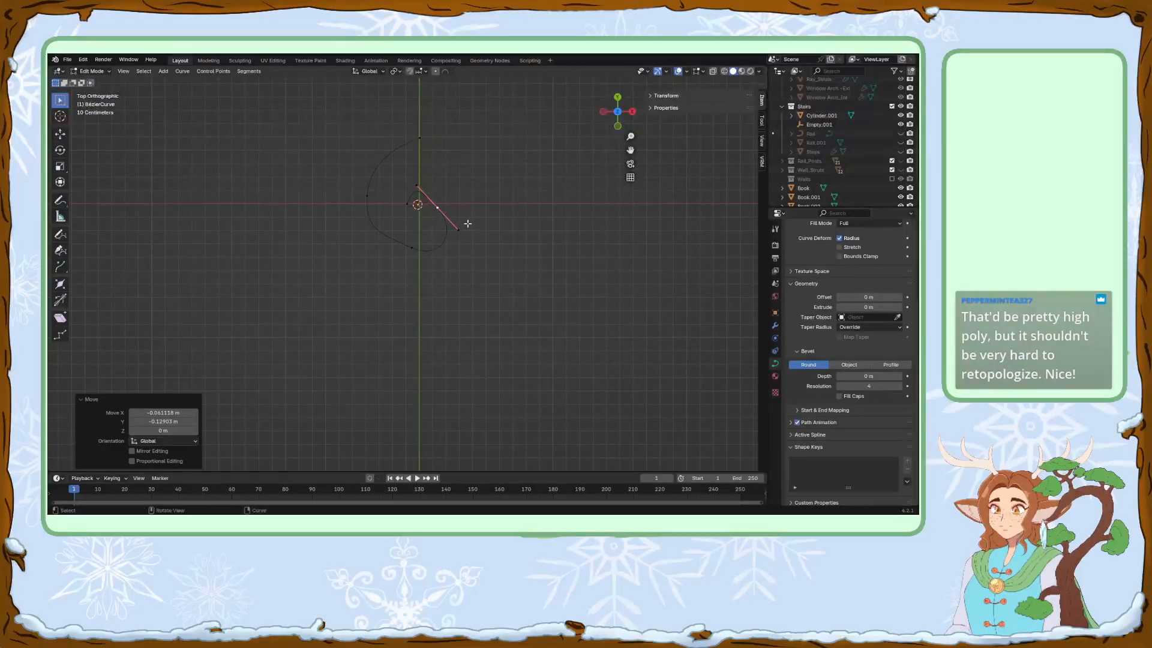
key("s")
left_click(447, 214)
Scale down the handles of the bottom control point and further adjust the scale of the right control point's handles.
left_click(415, 253)
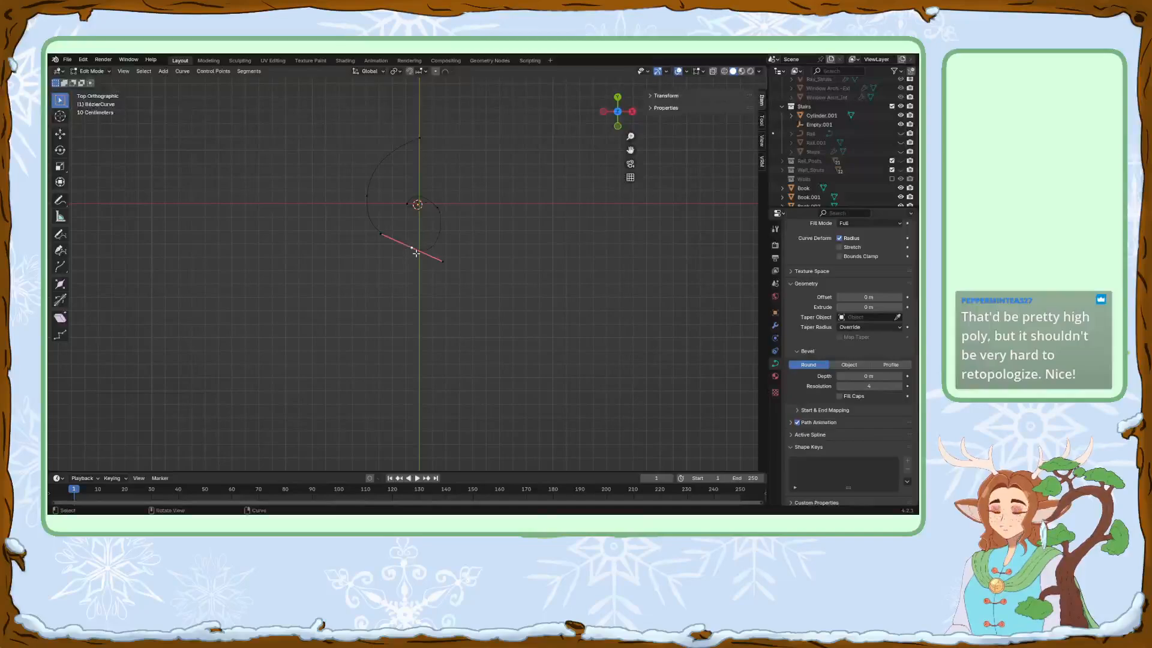
key("s")
left_click(442, 247)
left_click(453, 207)
key("s")
left_click(450, 211)
Move the bottom control point about -0.01 m in X and 0.13 m in Y, and rotate its handles to follow the arc.
left_click(422, 247)
key("g")
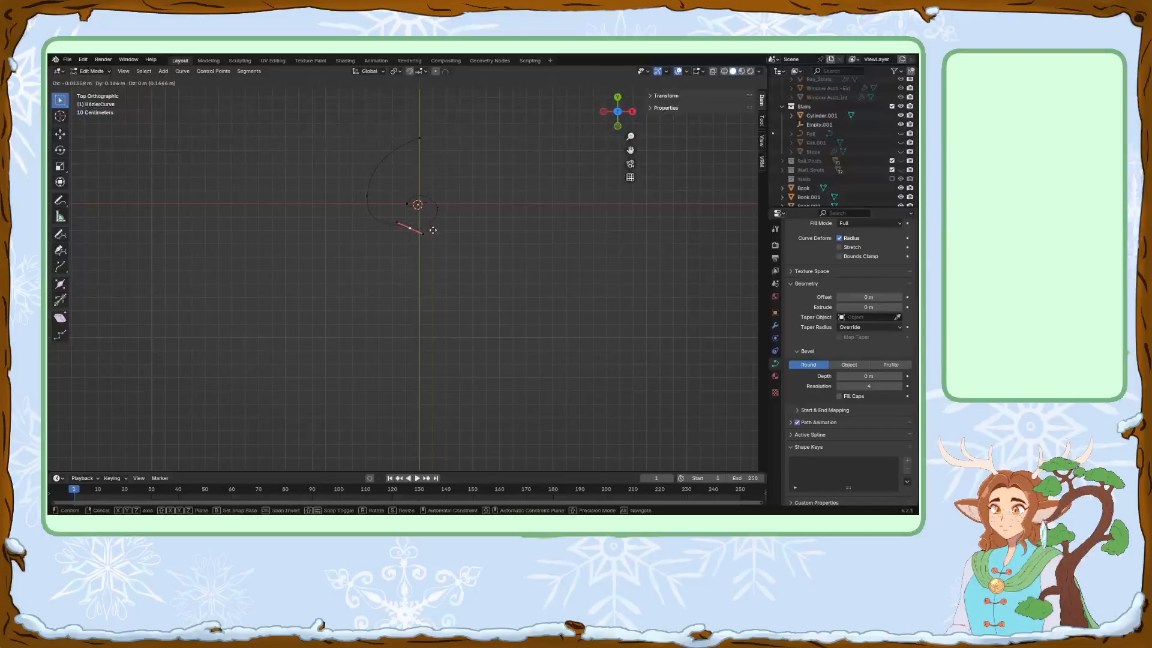
left_click(433, 231)
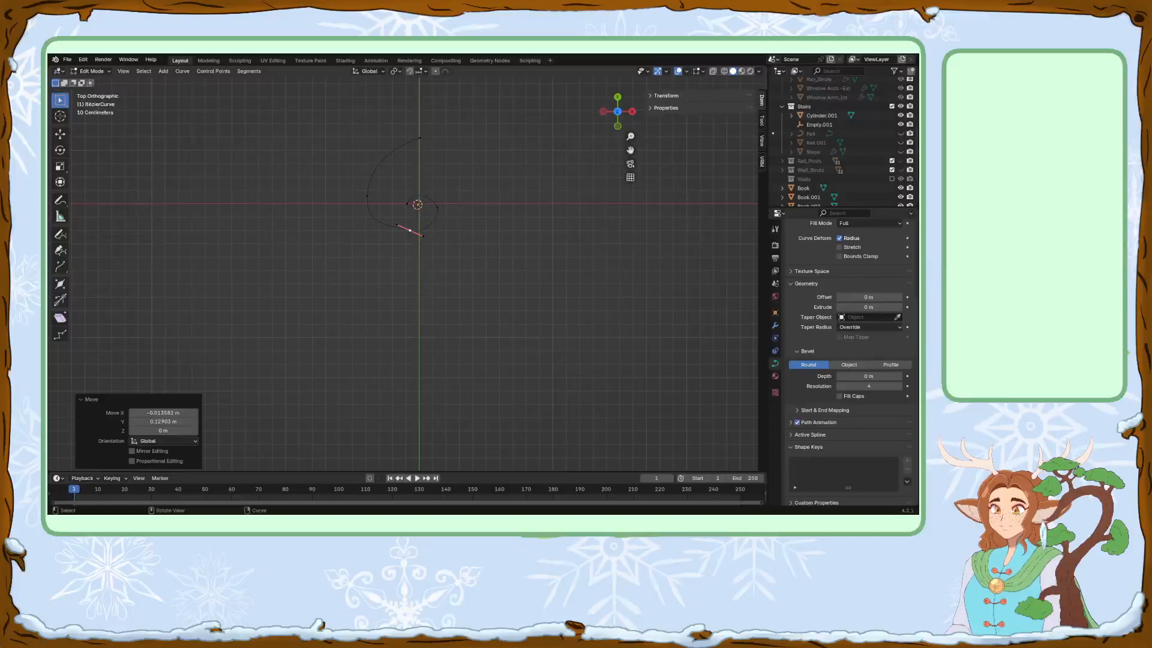
left_click(413, 229)
key("r")
left_click(425, 217)
Rotate the left control point slightly, scale its handles to 0.562, and move it about 0.12 m in X and -0.02 m in Y.
left_click(367, 195)
key("r")
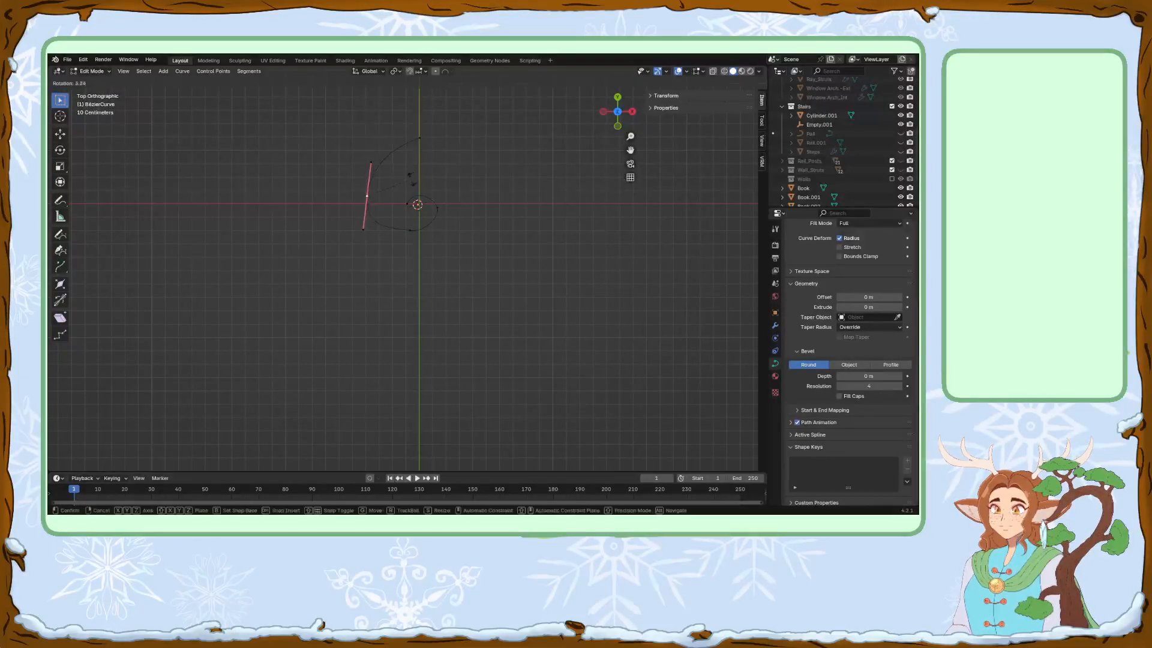
left_click(405, 183)
key("s")
left_click(389, 194)
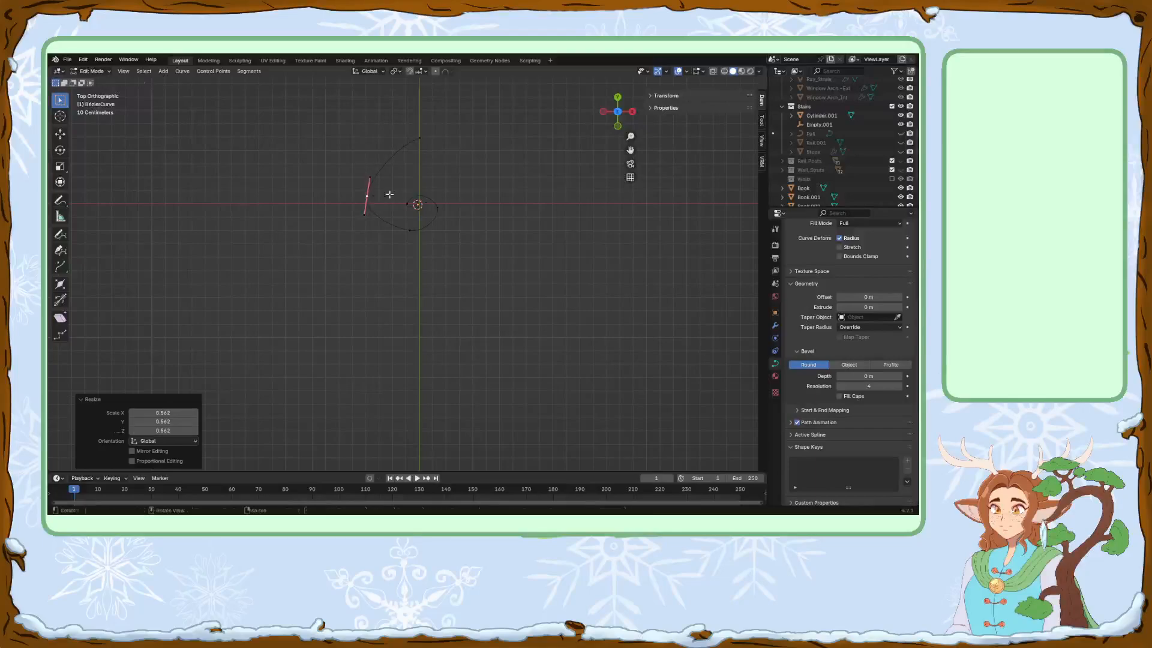
key("g")
left_click(411, 191)
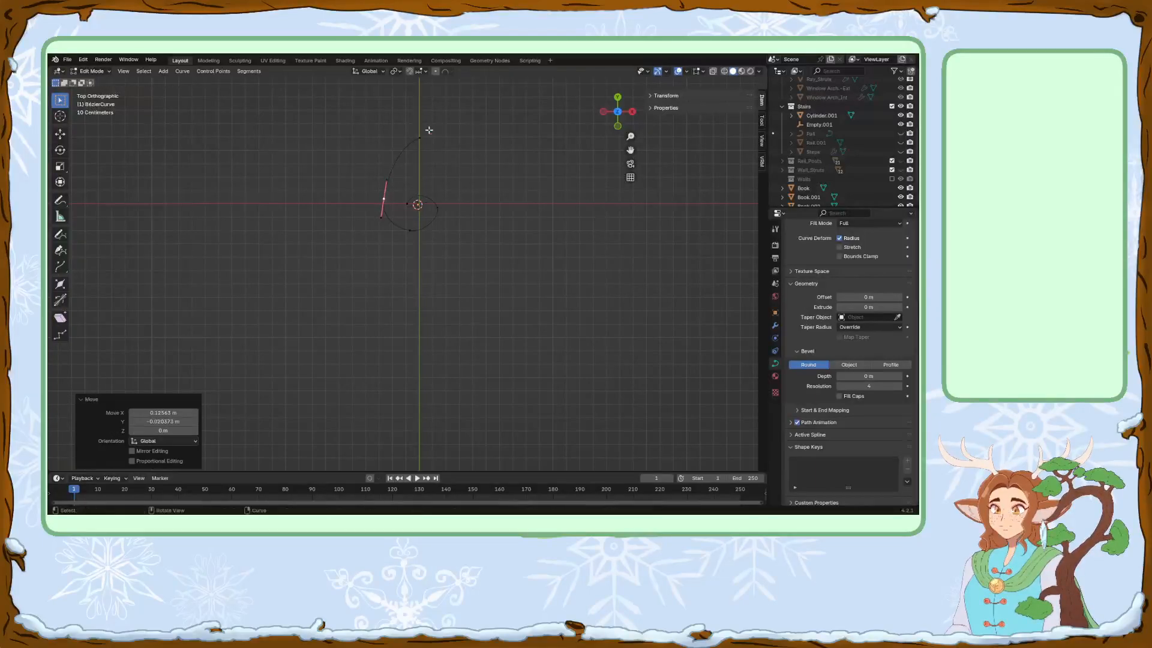
Move the upper end point about 0.01 m in X and -0.26 m in Y, rotate it about 20° around Z and shorten its handles.
left_click(429, 130)
key("g")
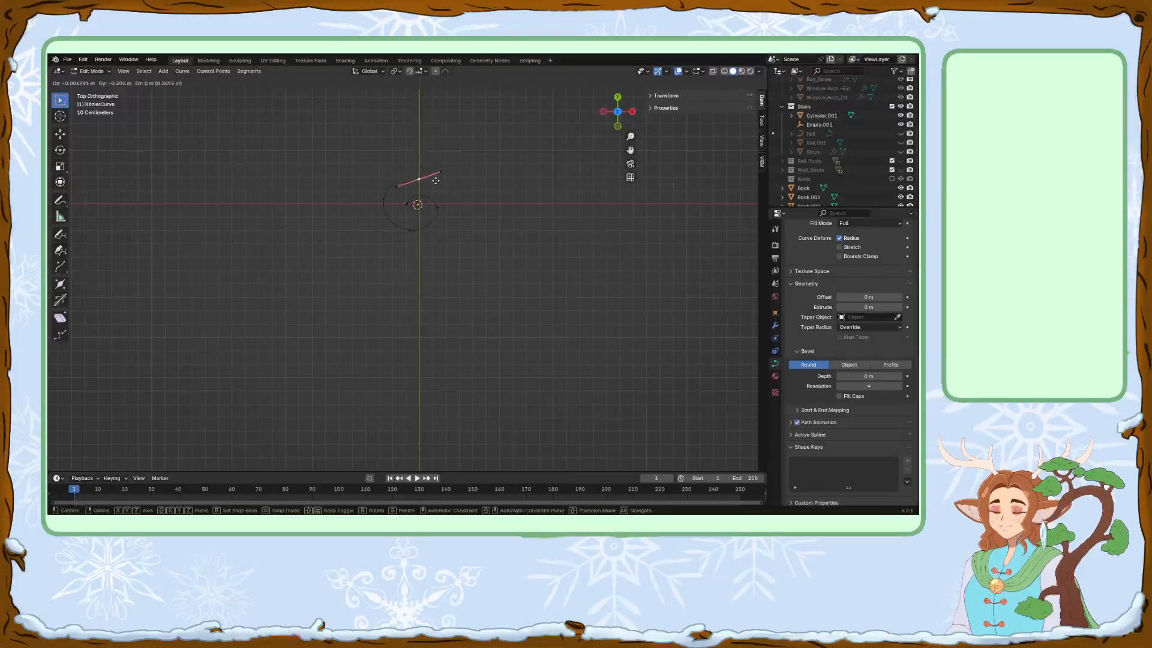
left_click(438, 173)
key("r")
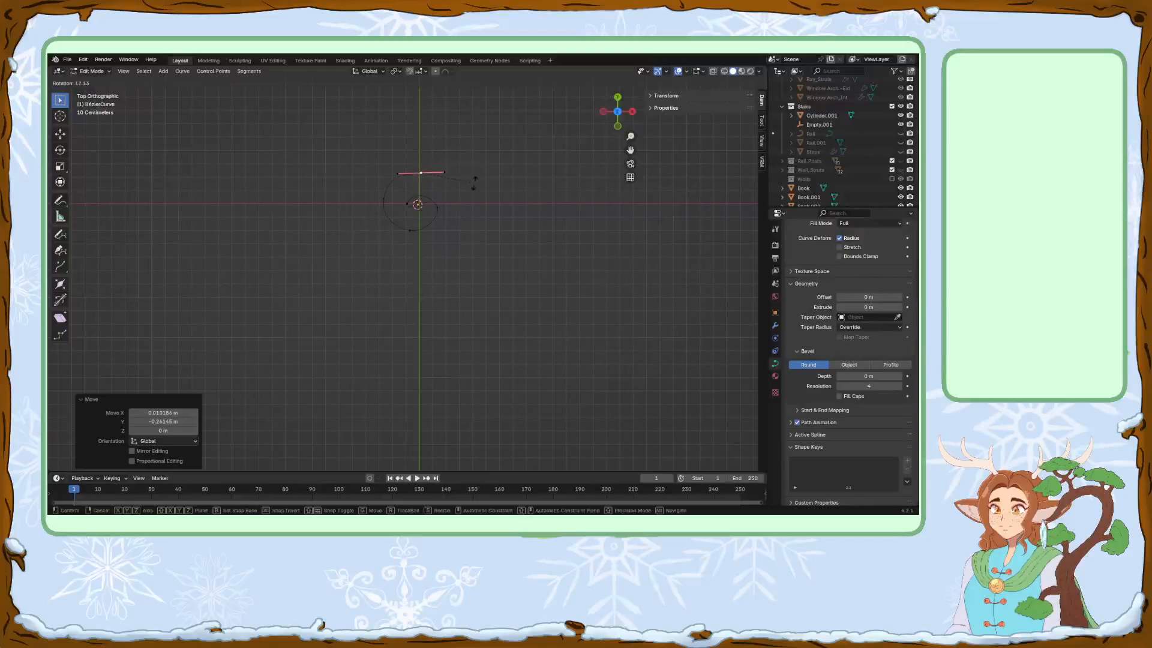
left_click(463, 180)
key("s")
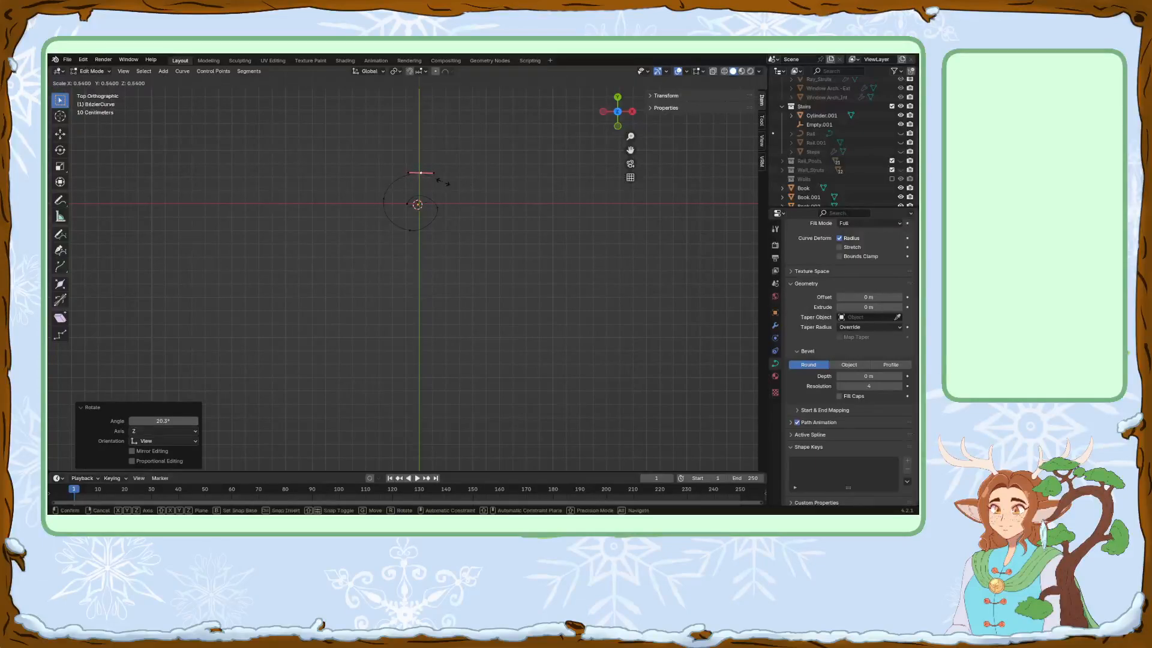
left_click(436, 179)
Move the left control point slightly closer to the 3D cursor and select the upper end point.
left_click(384, 199)
key("g")
left_click(405, 199)
left_click(421, 173)
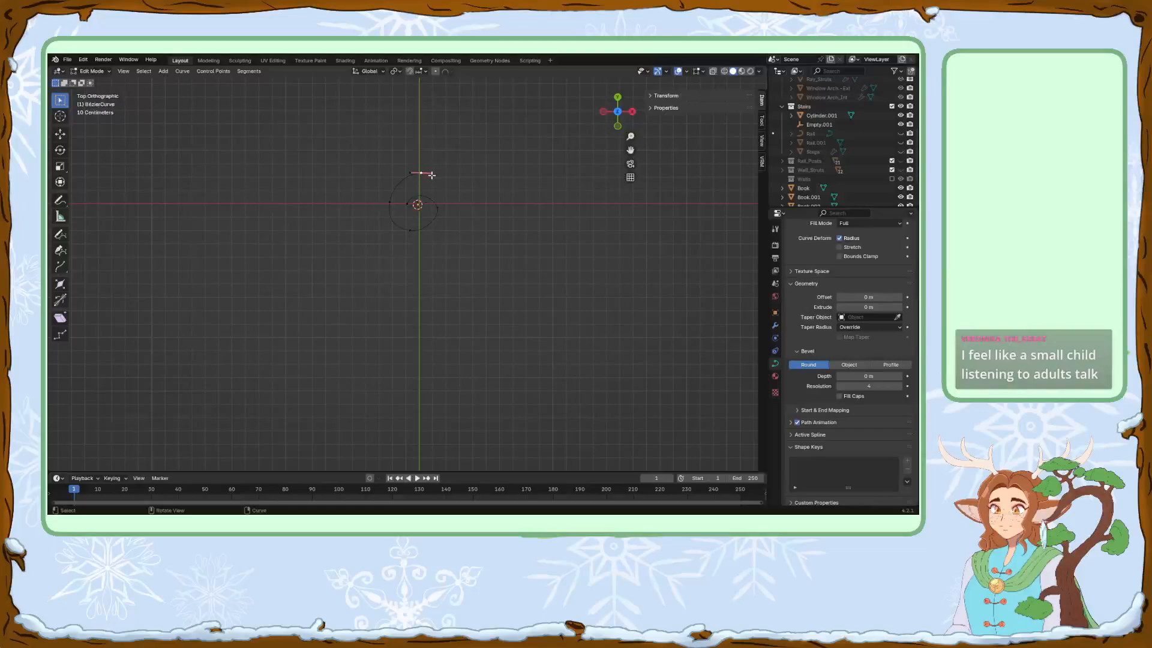
Extrude the curve's upper end point about 0.28 m in X and -0.25 m in Y, rotate its handles upright and move it closer in.
key("e")
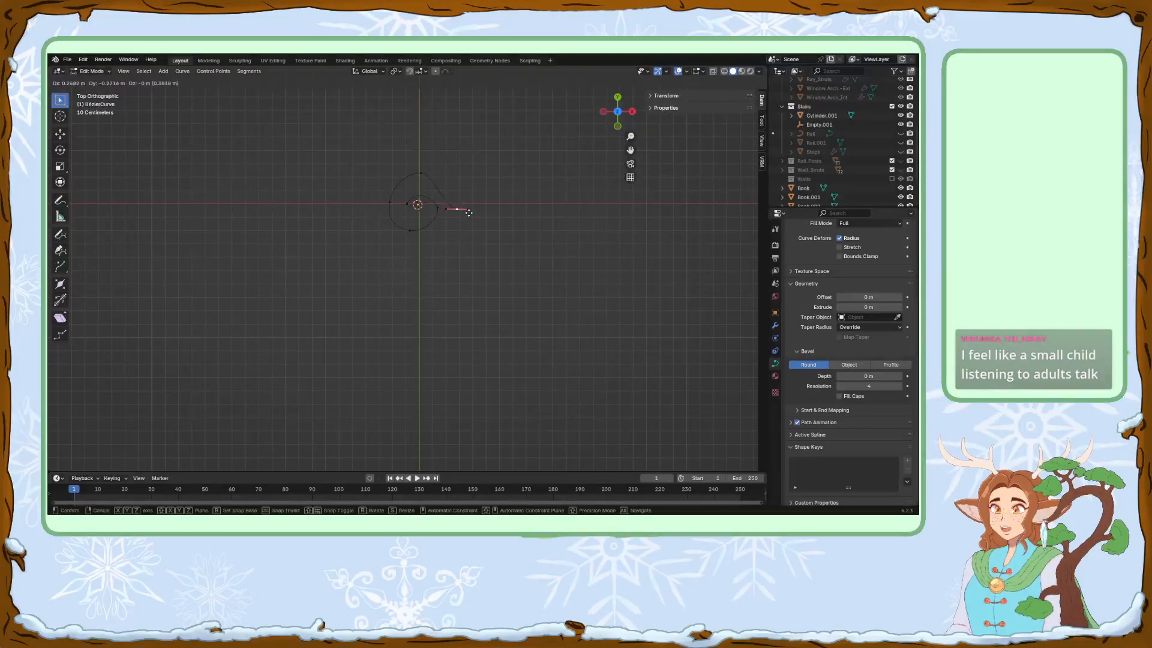
left_click(468, 208)
key("r")
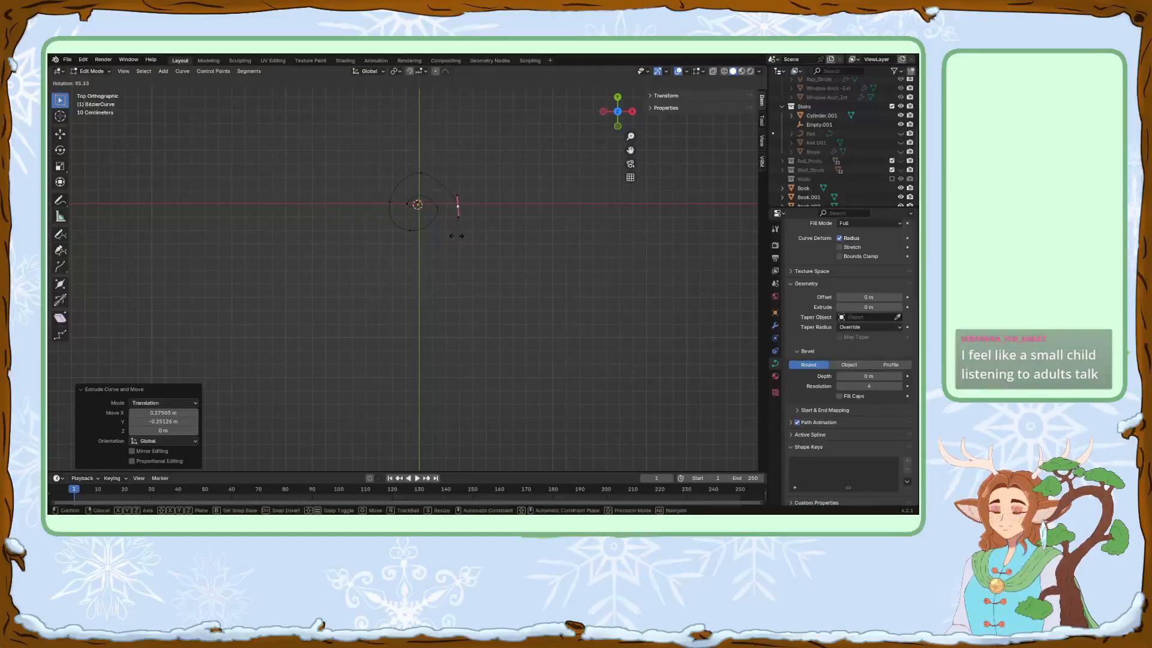
left_click(453, 234)
key("g")
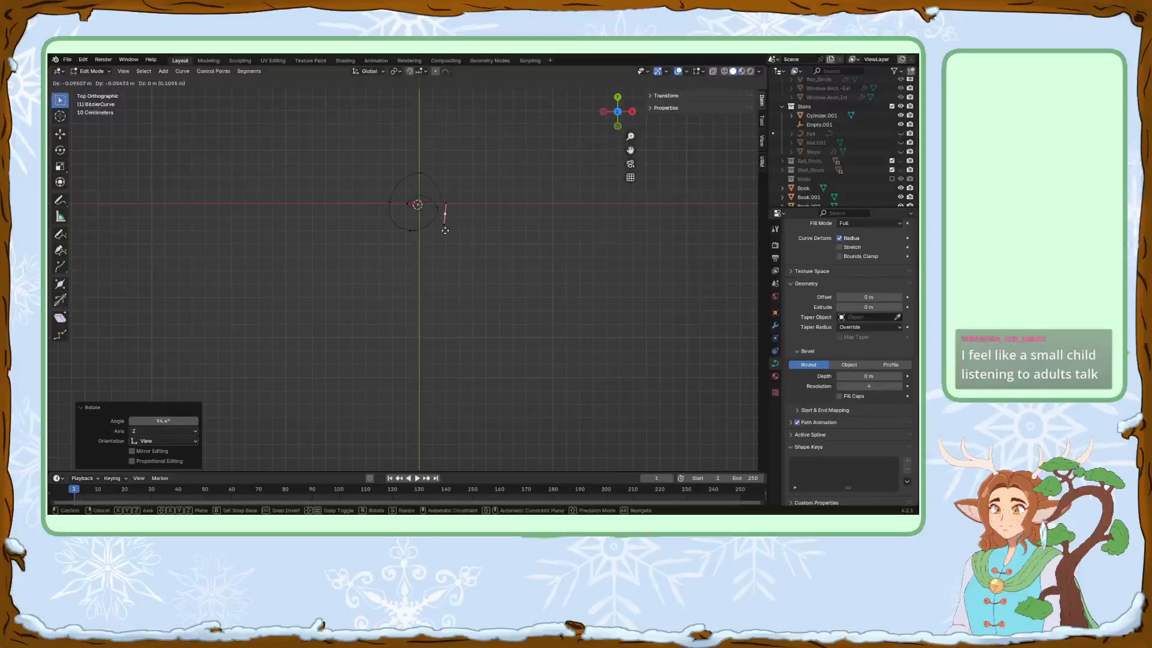
left_click(445, 229)
Move the spiral's top control point about -0.02 m in X and -0.12 m in Y, toward the 3D cursor.
left_click(385, 205)
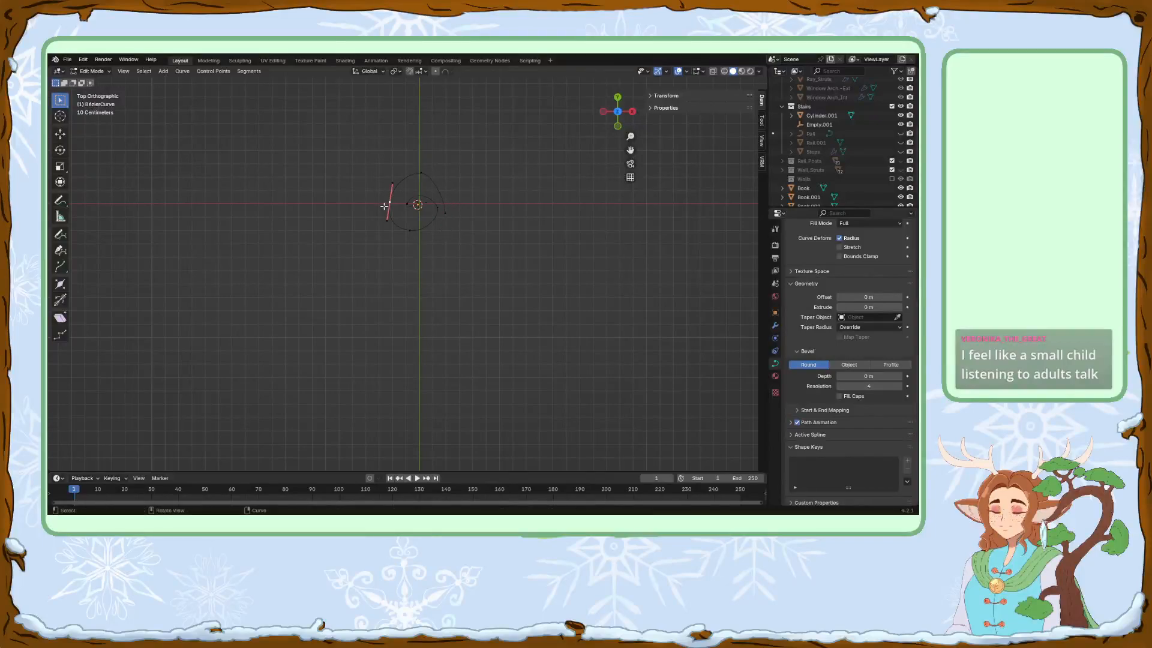
key("g")
left_click(419, 191)
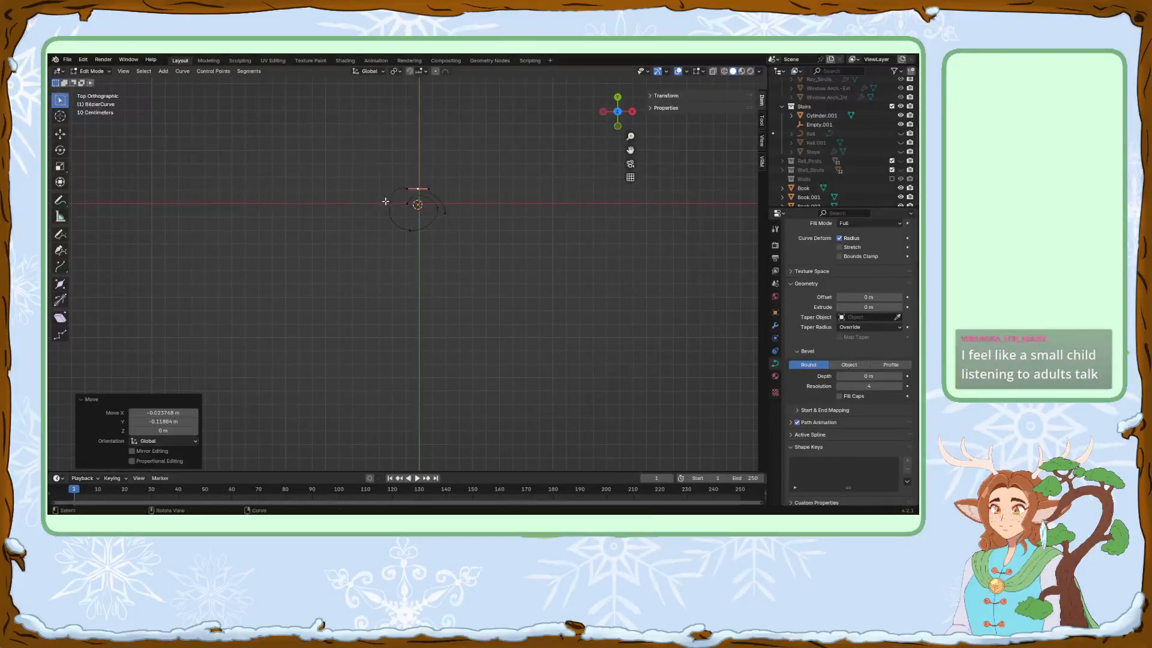
Move the bottom and left control points closer to the 3D cursor, scaling the left point's handles to 0.488.
left_click(411, 229)
key("g")
left_click(396, 207)
key("s")
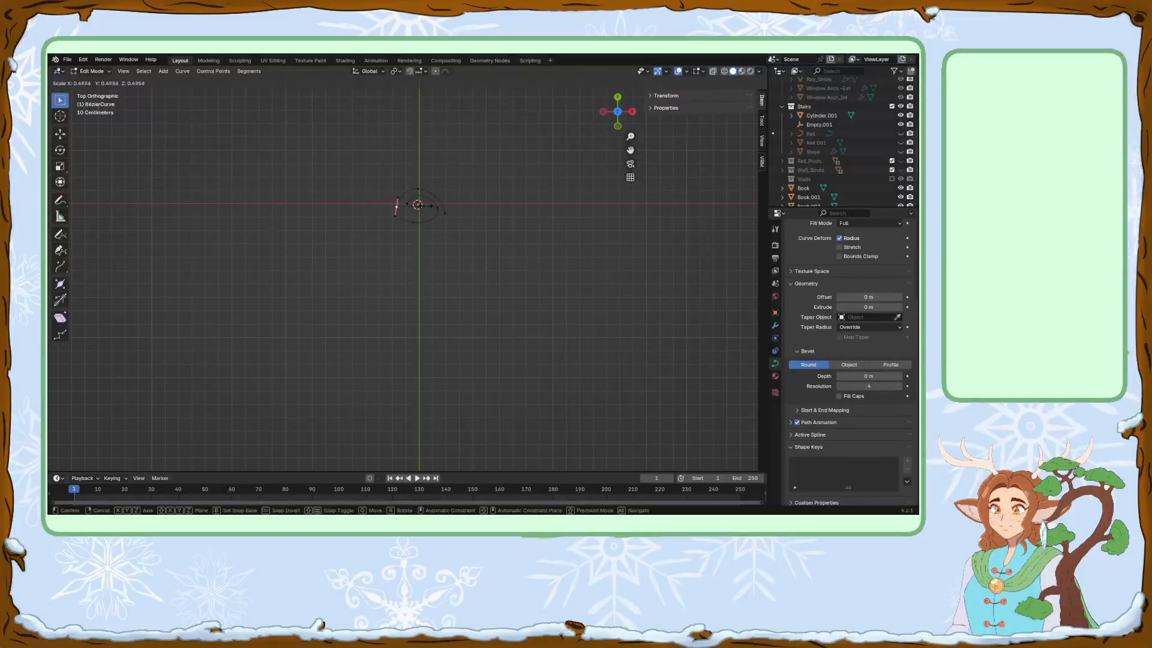
left_click(425, 206)
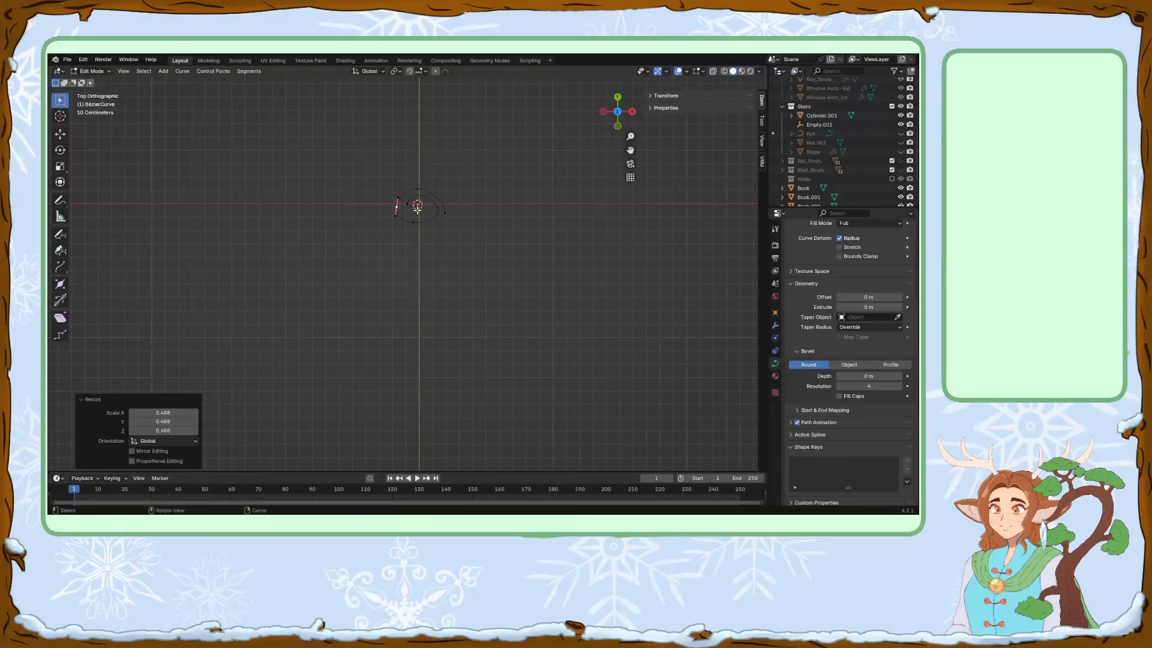
key("g")
left_click(418, 205)
Extrude the right end point about -0.24 m in X and -0.20 m in Y, and align it horizontally just below the spiral.
left_click(459, 217)
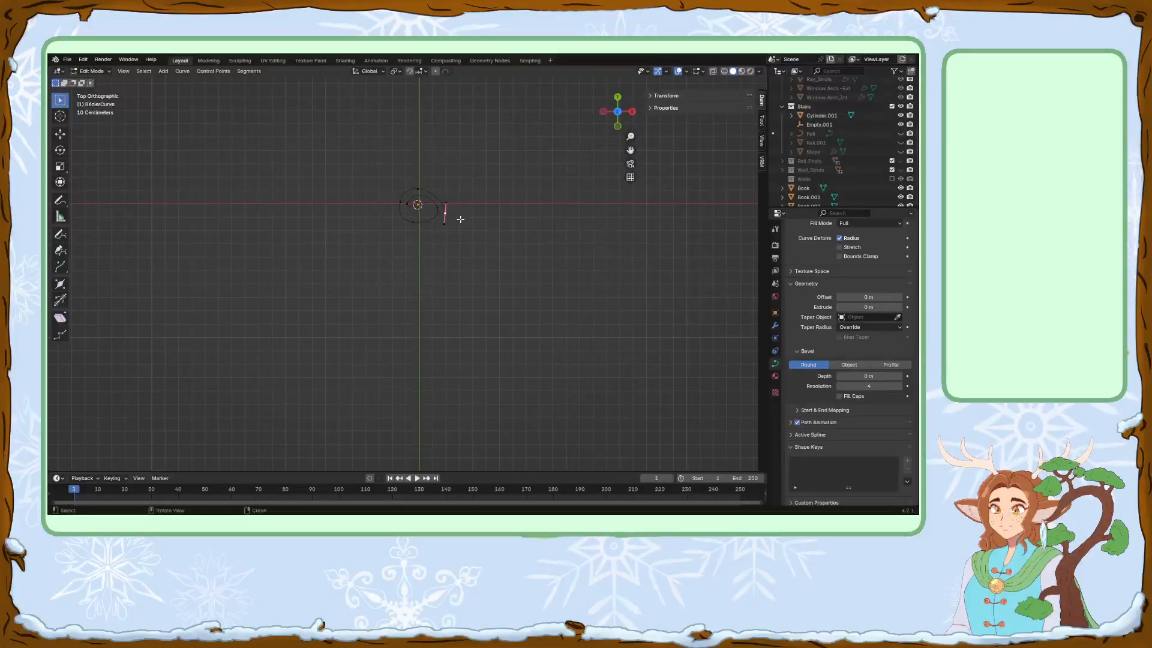
key("g")
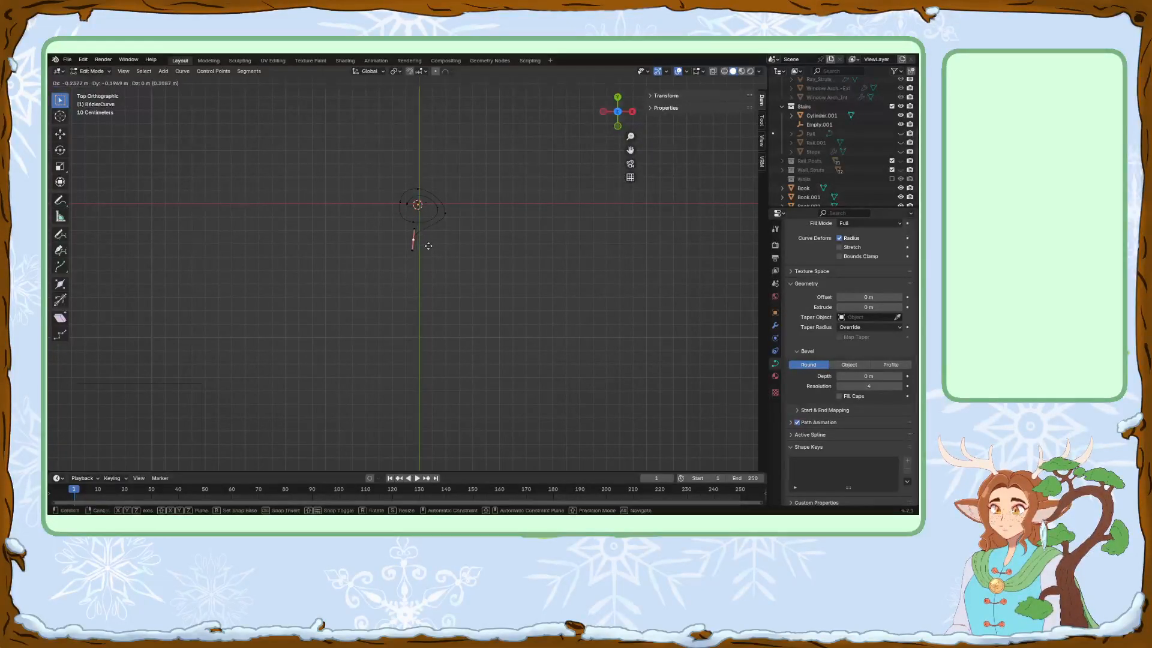
left_click(428, 246)
key("r")
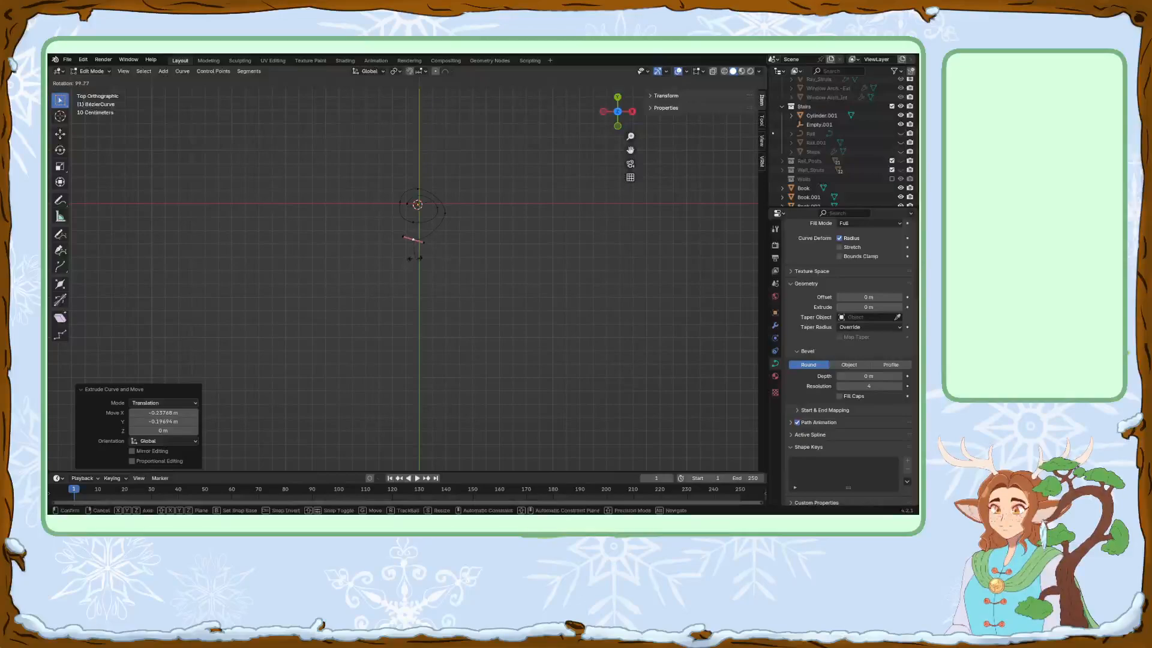
left_click(419, 253)
key("g")
left_click(424, 243)
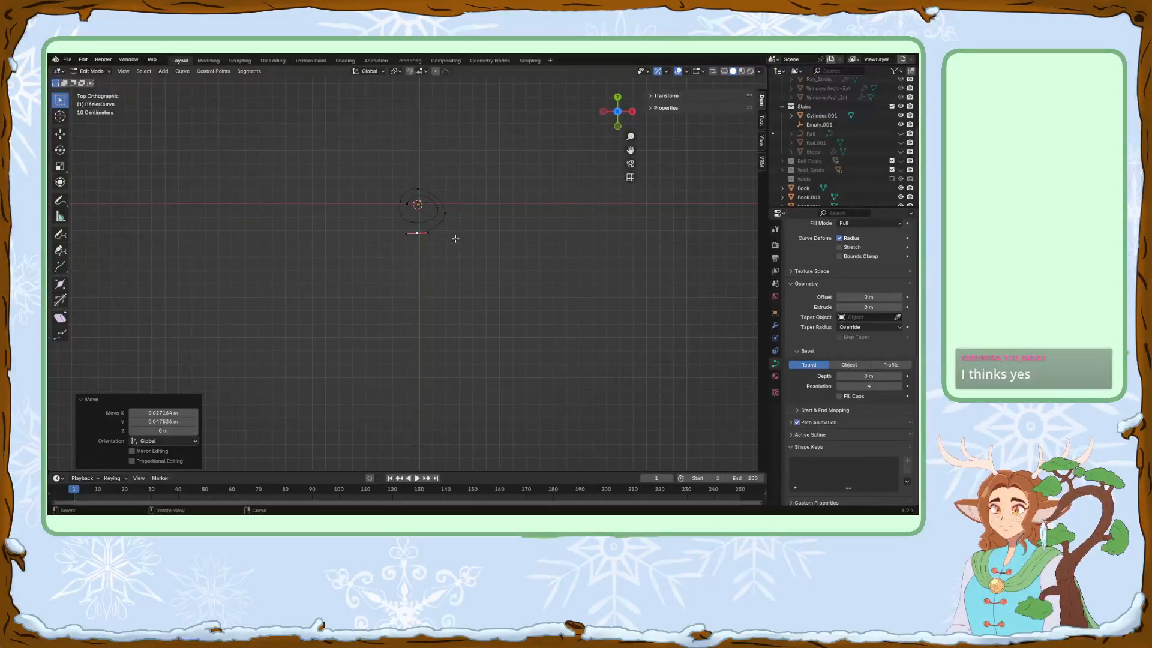
key("g")
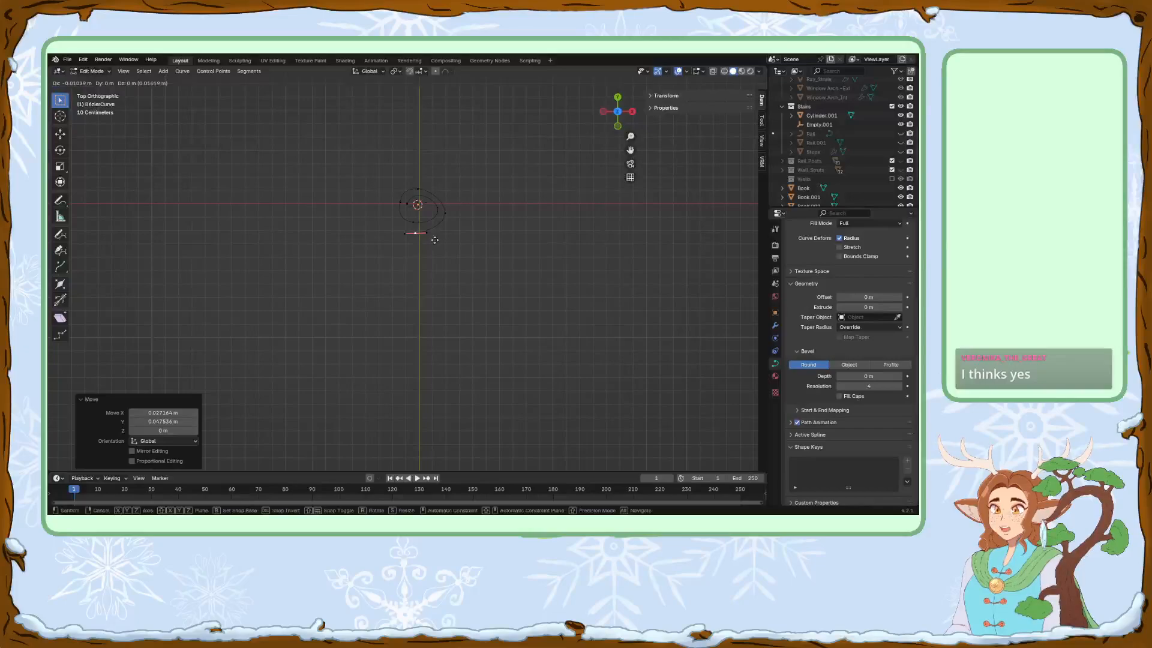
left_click(431, 240)
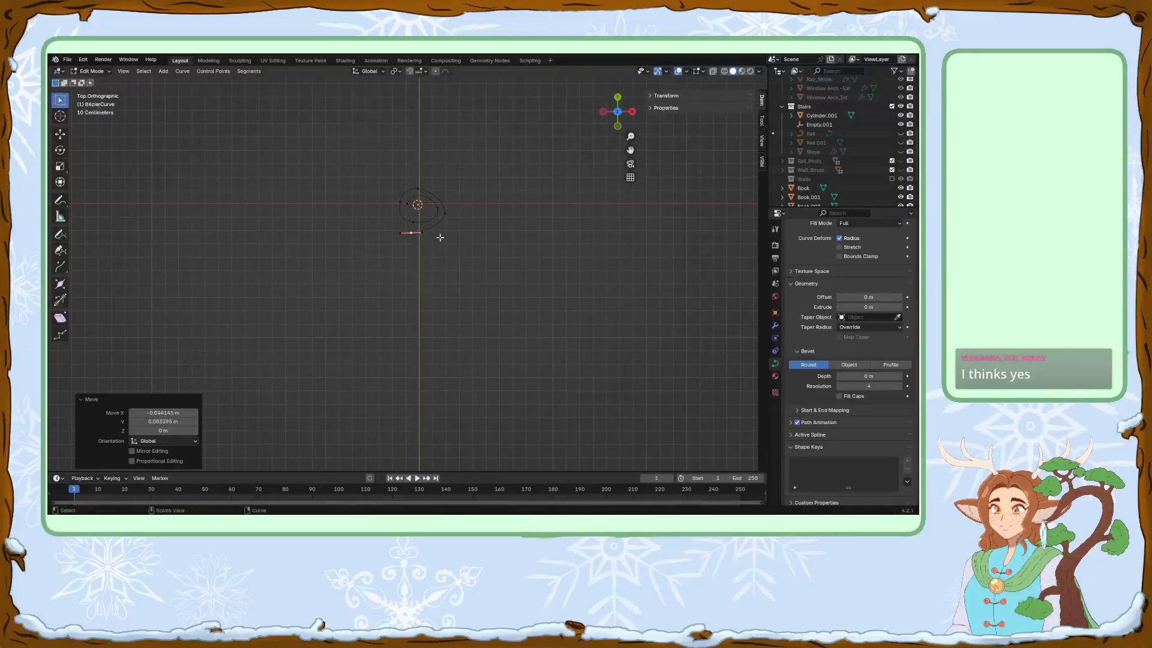
Extrude the bottom end point about -0.22 m in X and 0.26 m in Y, then rotate its handles about 104° and position it beside the spiral.
key("g")
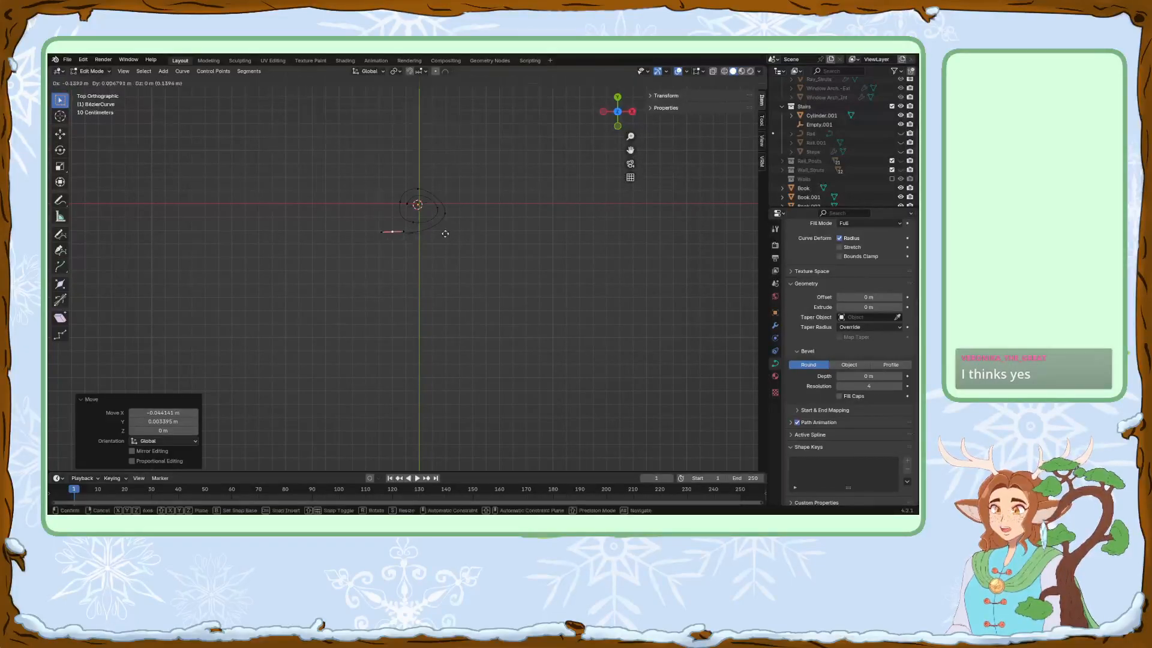
left_click(437, 201)
key("r")
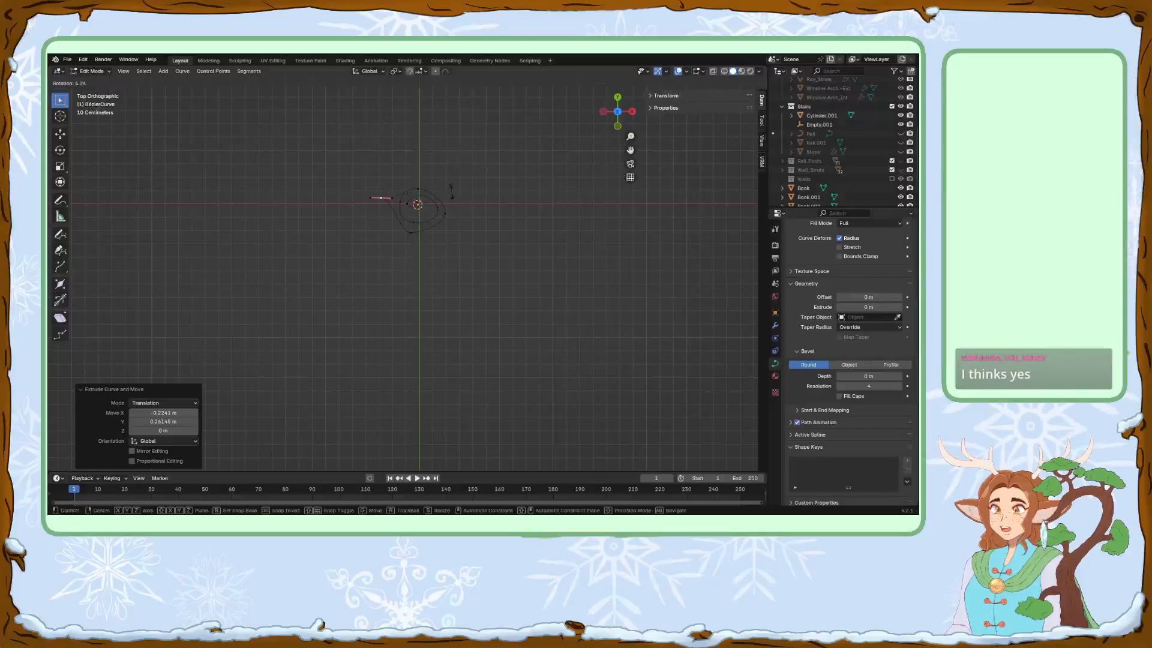
left_click(379, 230)
key("g")
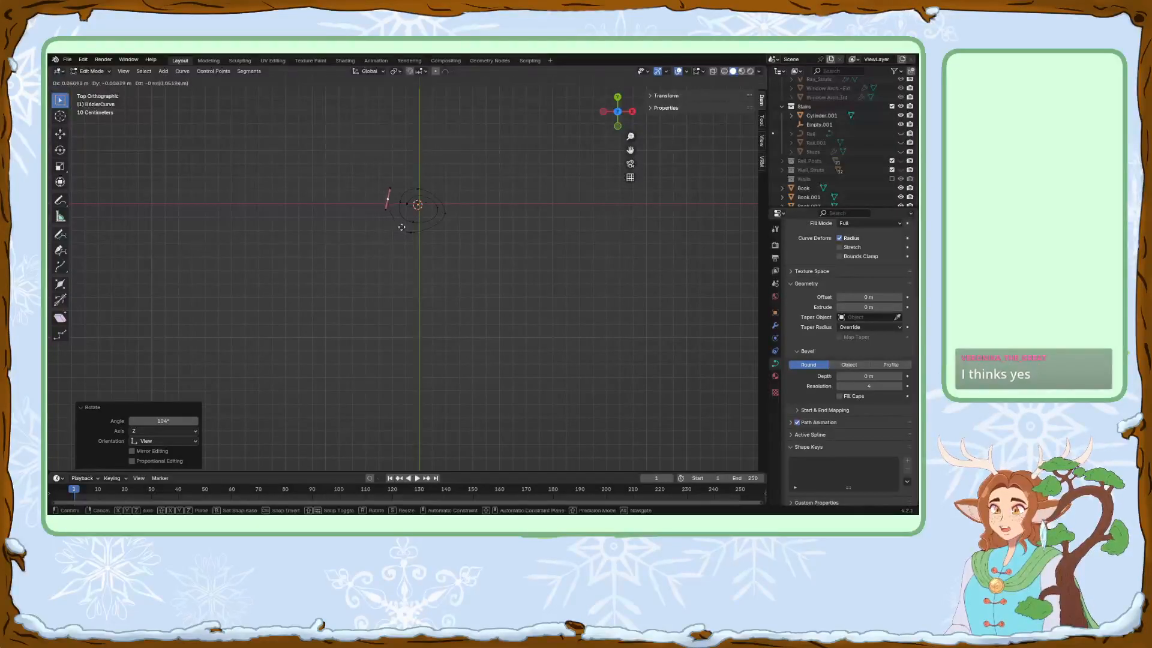
left_click(405, 228)
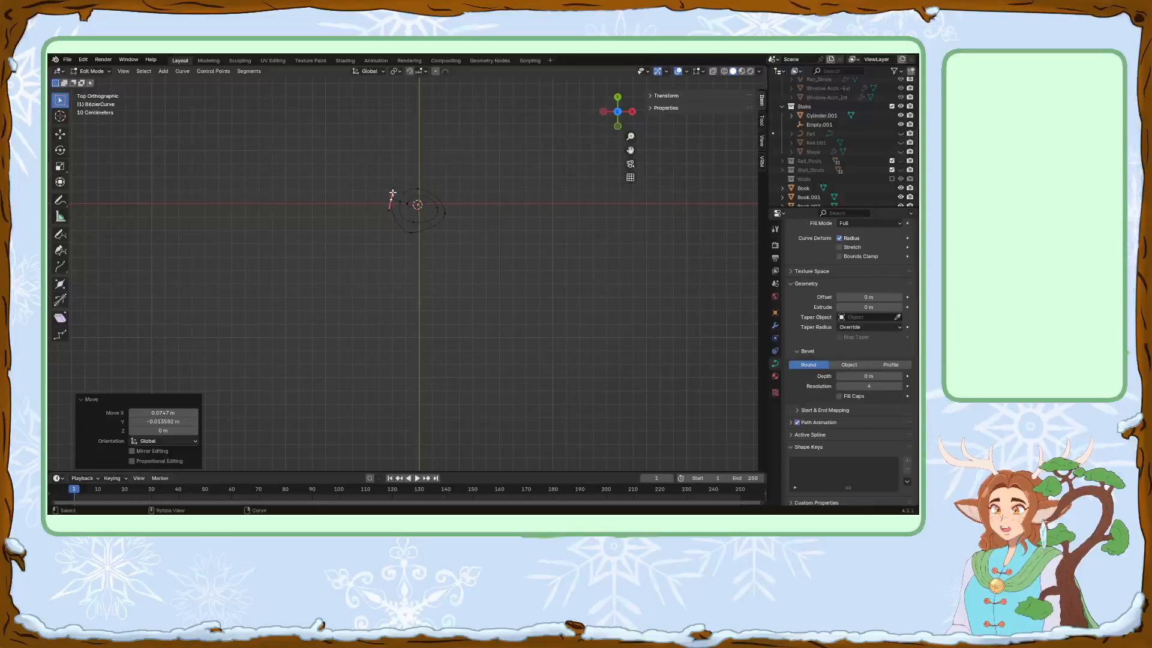
key("r")
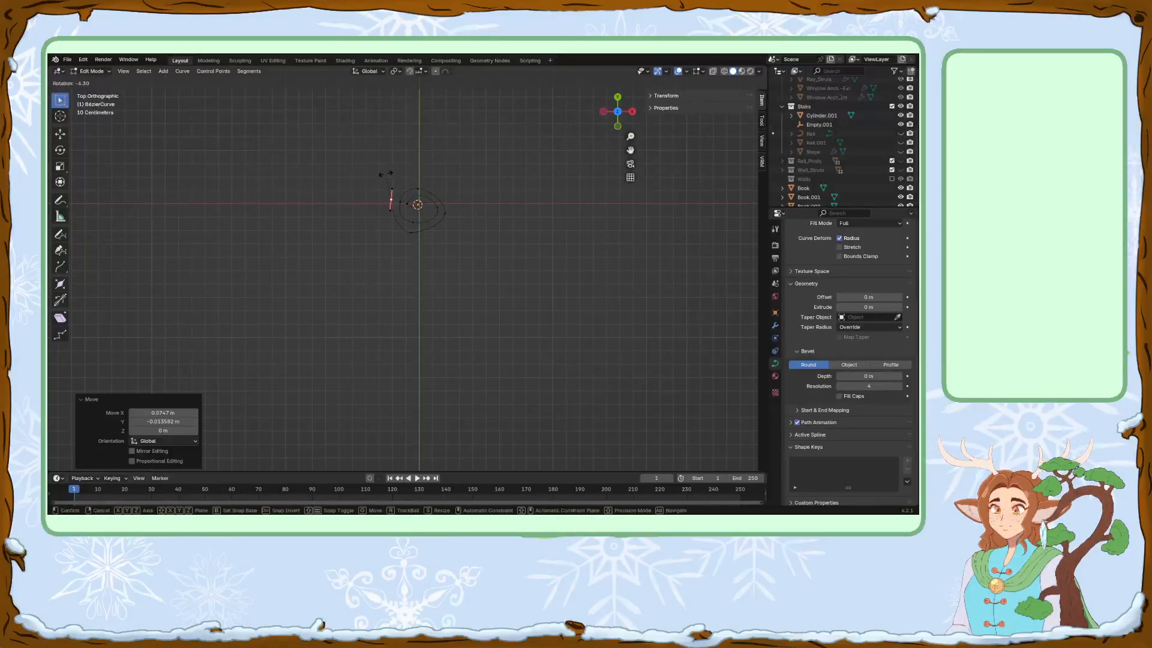
left_click(388, 174)
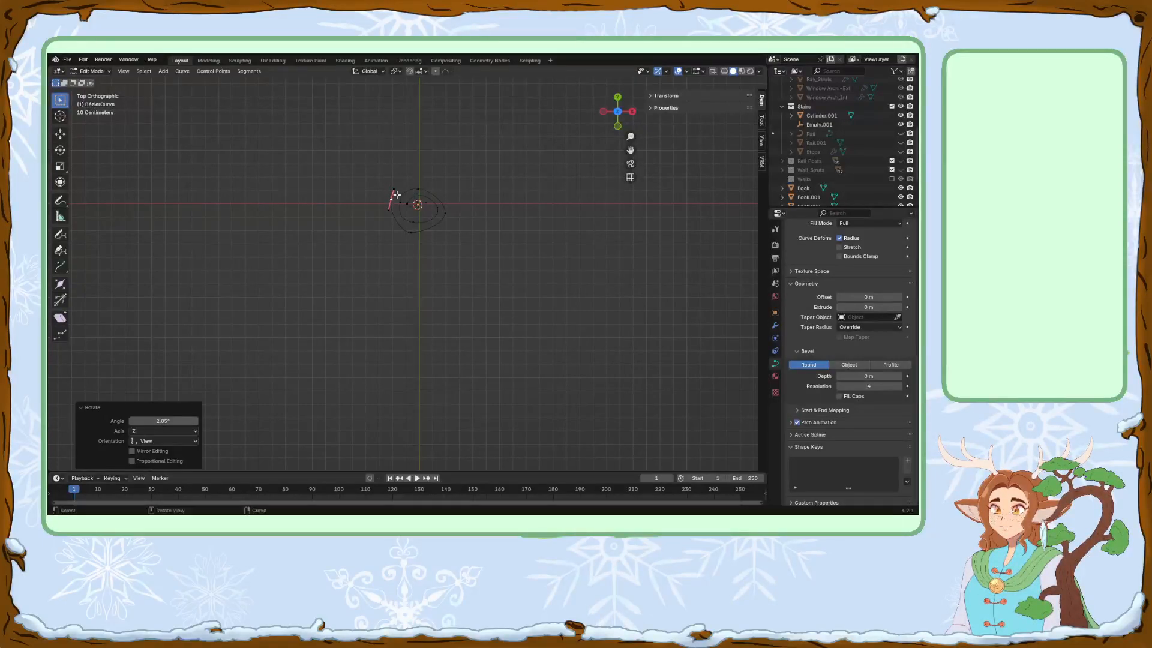
key("e")
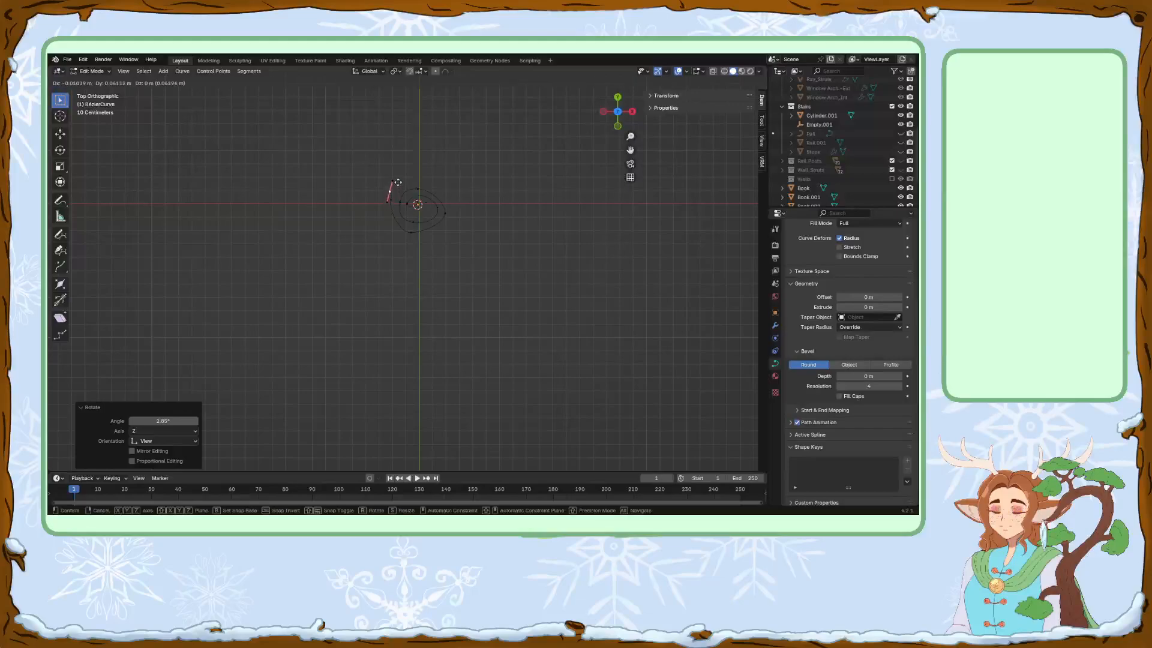
left_click(387, 164)
key("r")
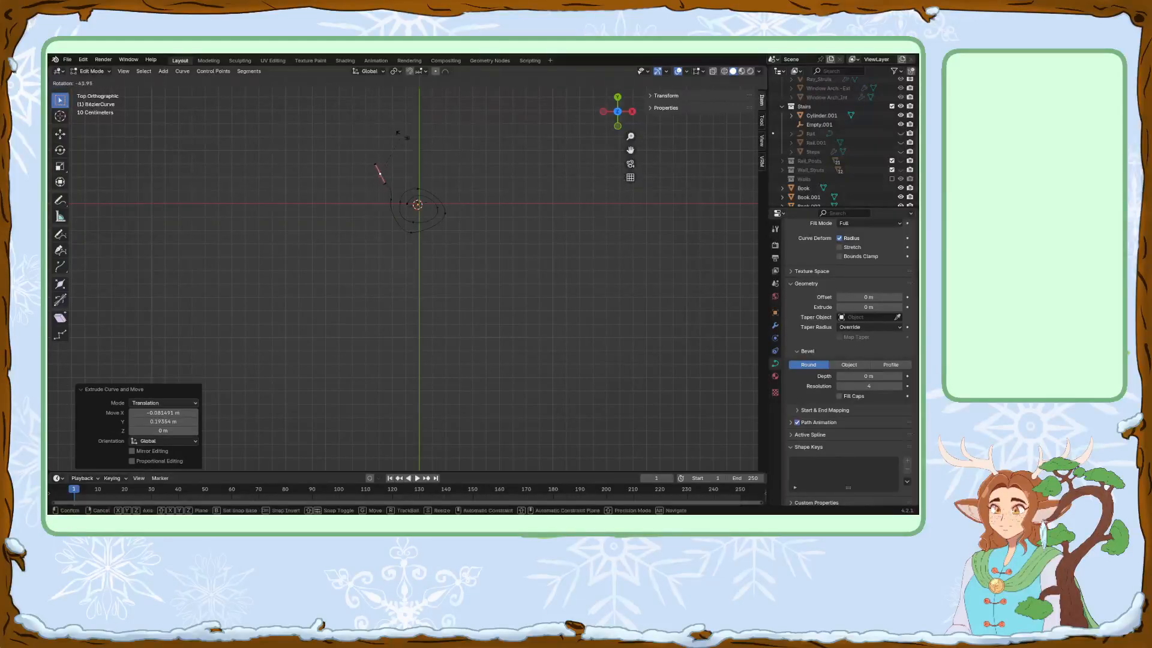
left_click(395, 135)
key("ctrl+z")
key("ctrl+z")
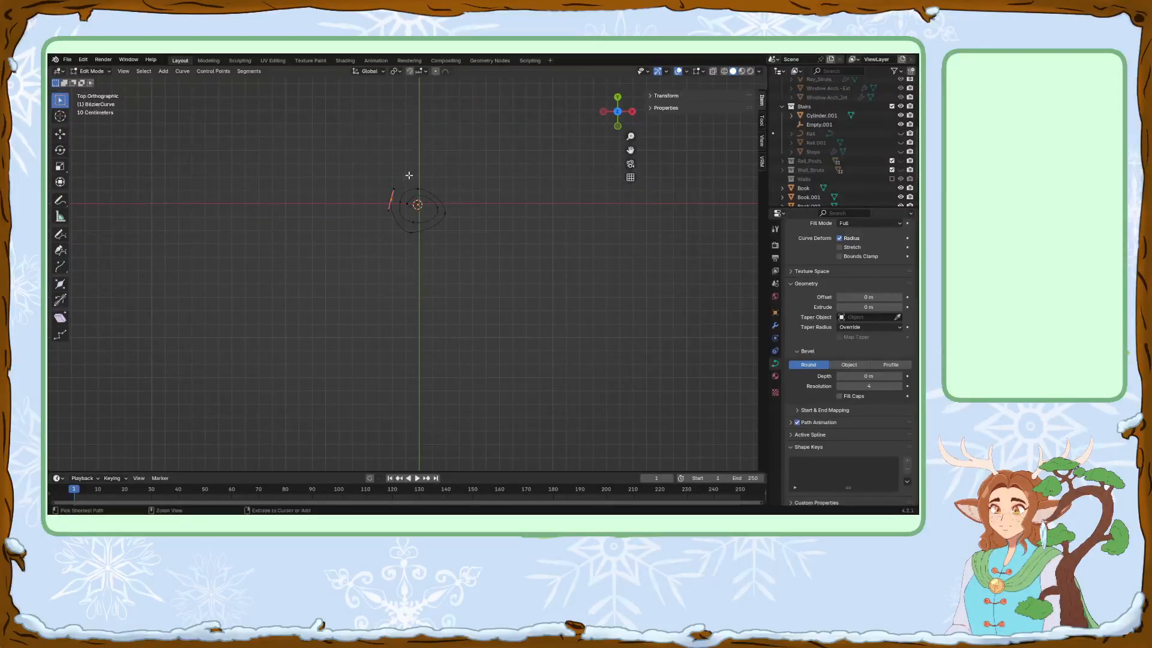
Move the left end point about 0.02 m in X and 0.03 m in Y, and extrude a new point above the spiral with near-horizontal handles.
key("g")
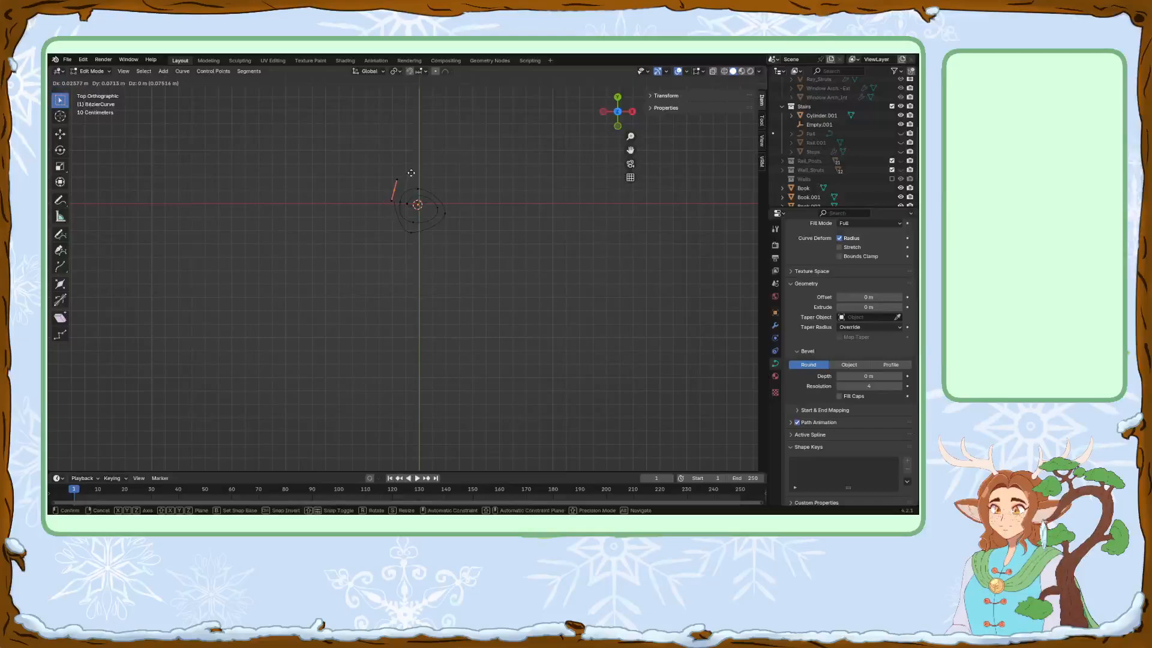
left_click(411, 180)
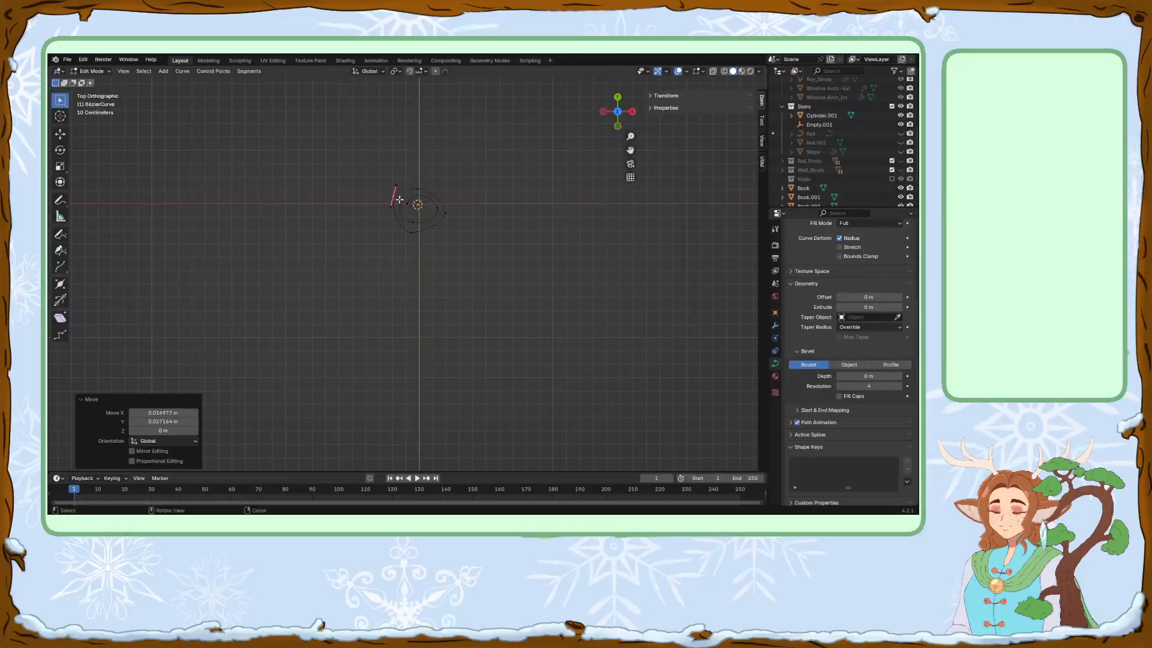
key("e")
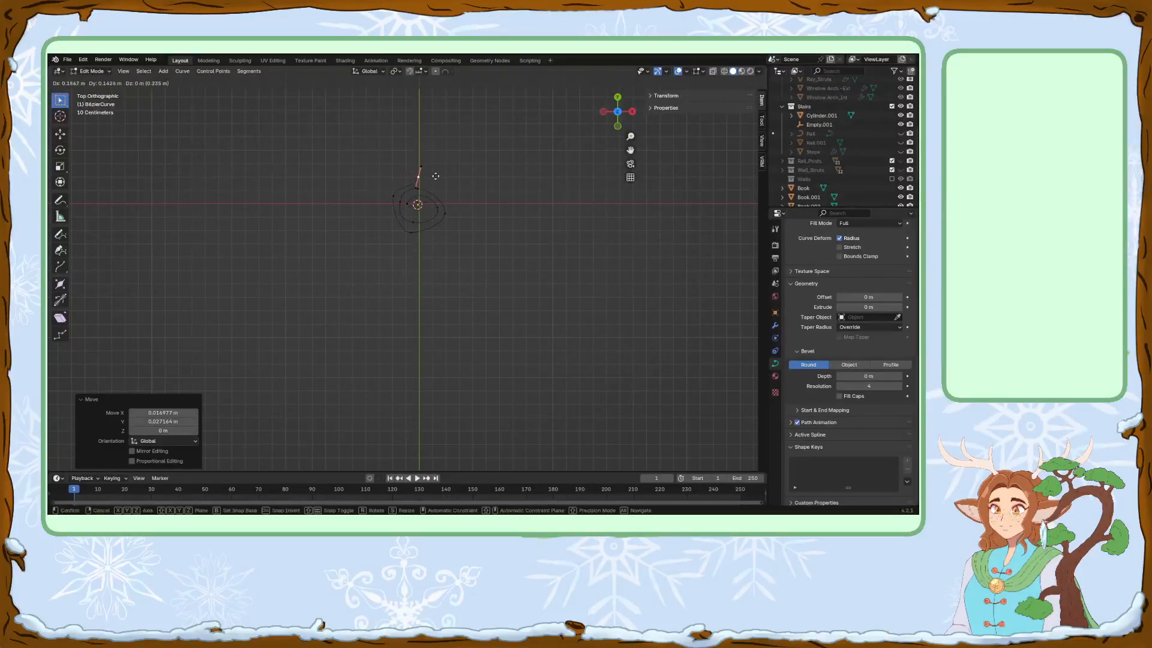
left_click(437, 173)
key("r")
left_click(448, 206)
key("g")
left_click(442, 212)
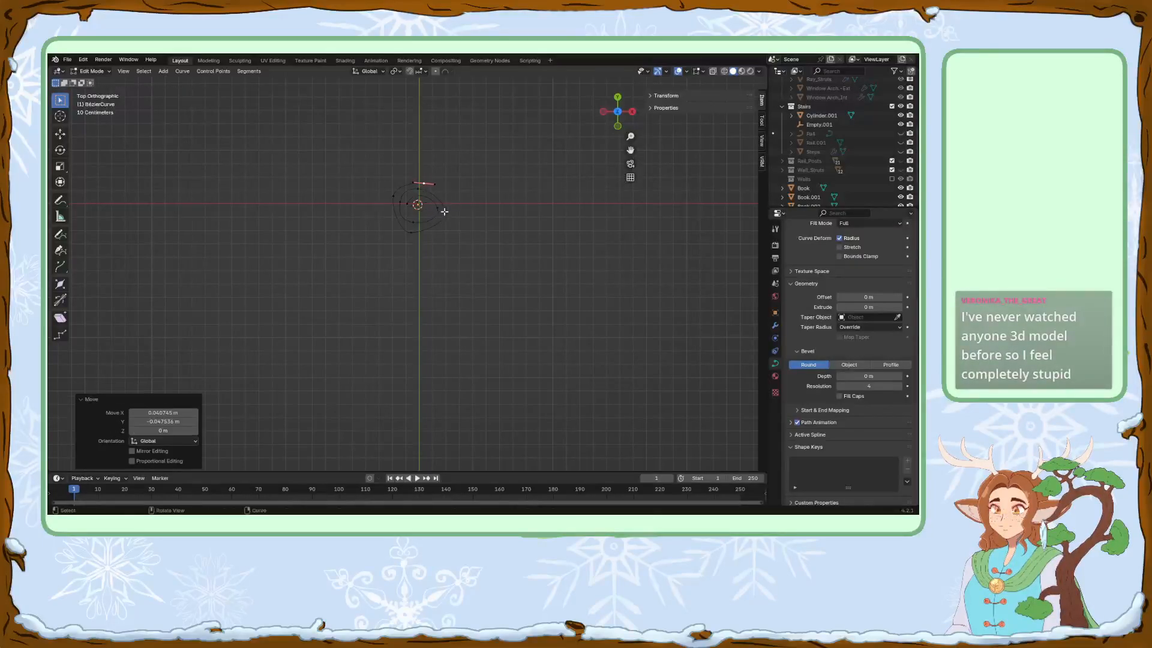
Extrude the top end point to the right side of the spiral and adjust its position and handle rotation to follow the outer arc.
key("g")
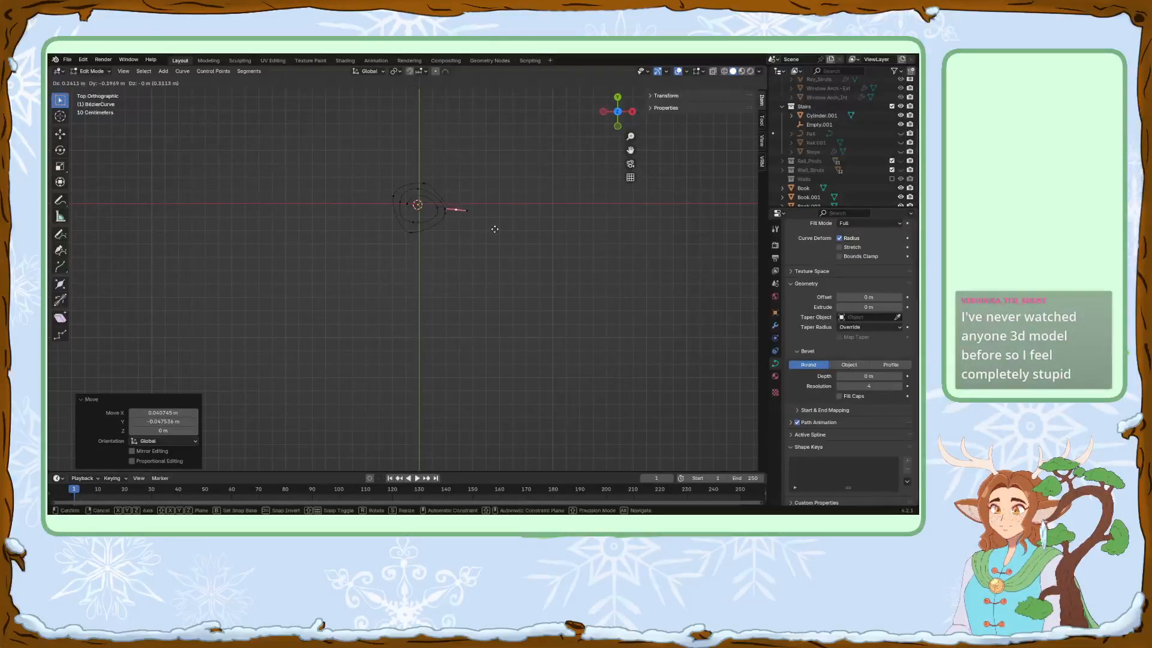
left_click(494, 228)
key("r")
left_click(466, 250)
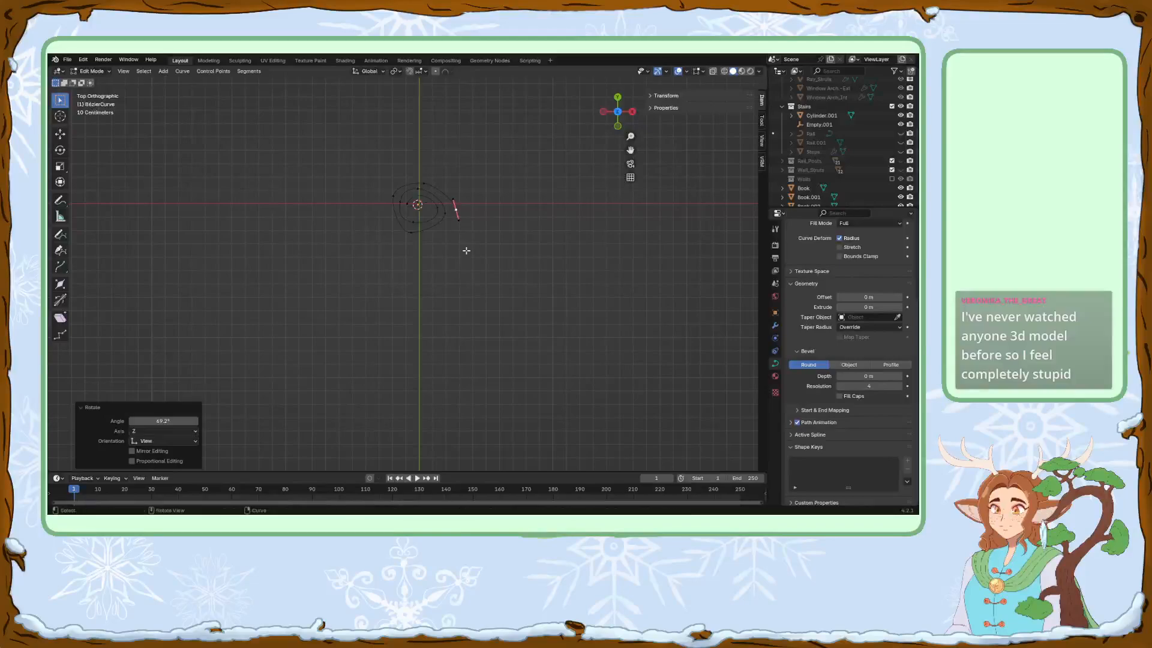
key("g")
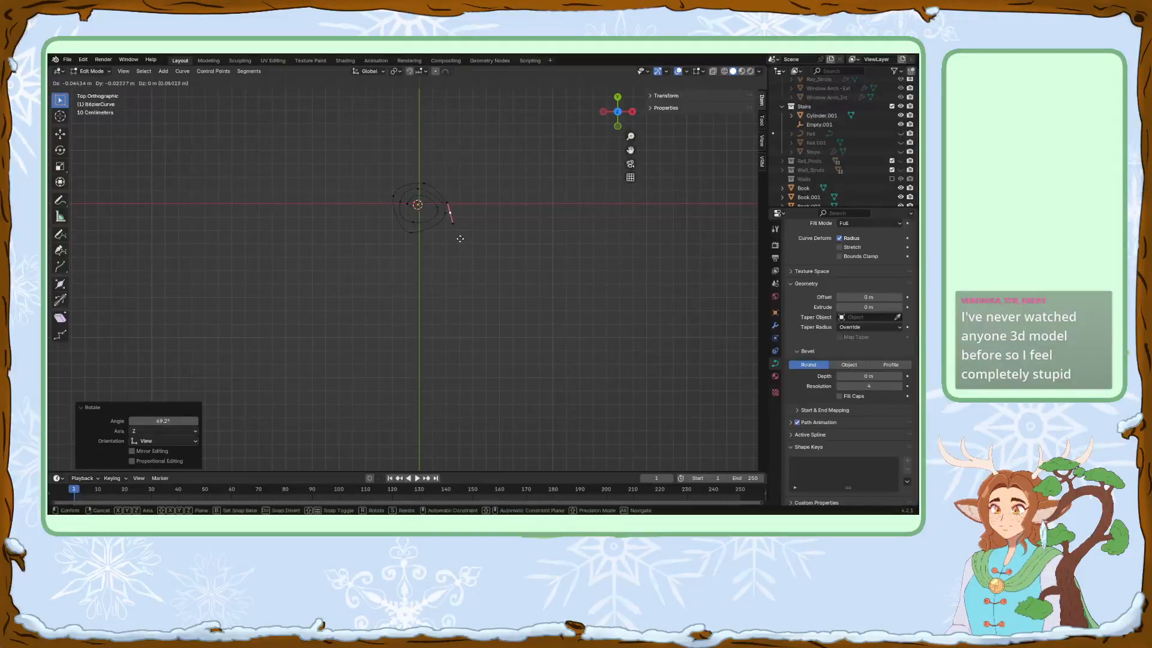
left_click(462, 238)
key("r")
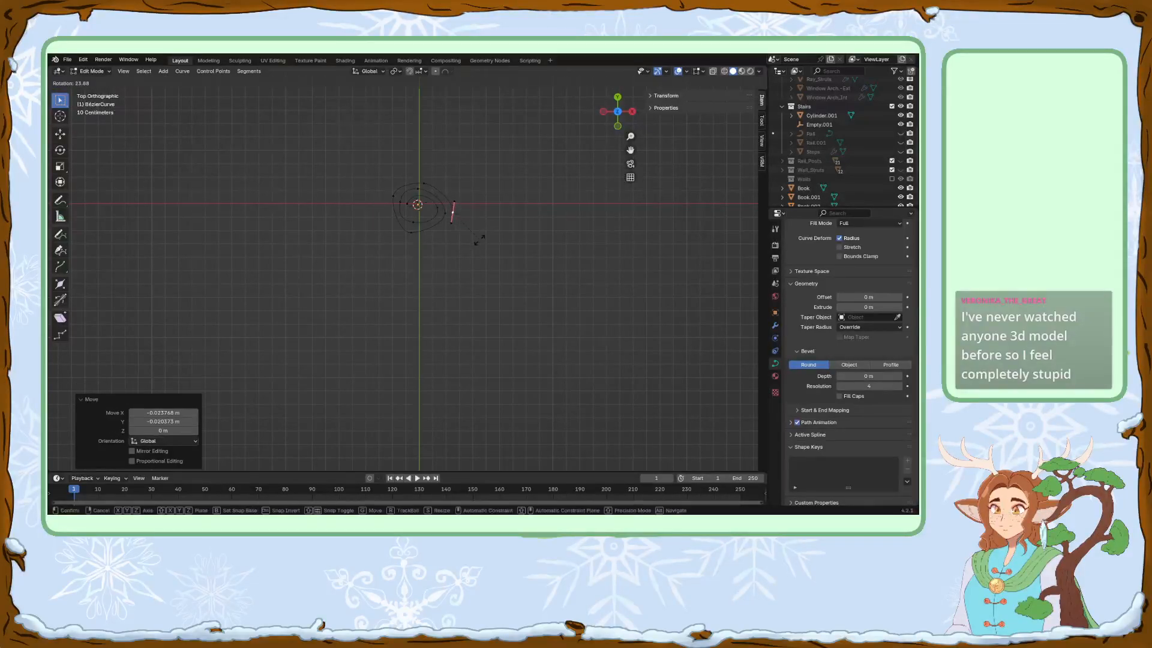
left_click(474, 239)
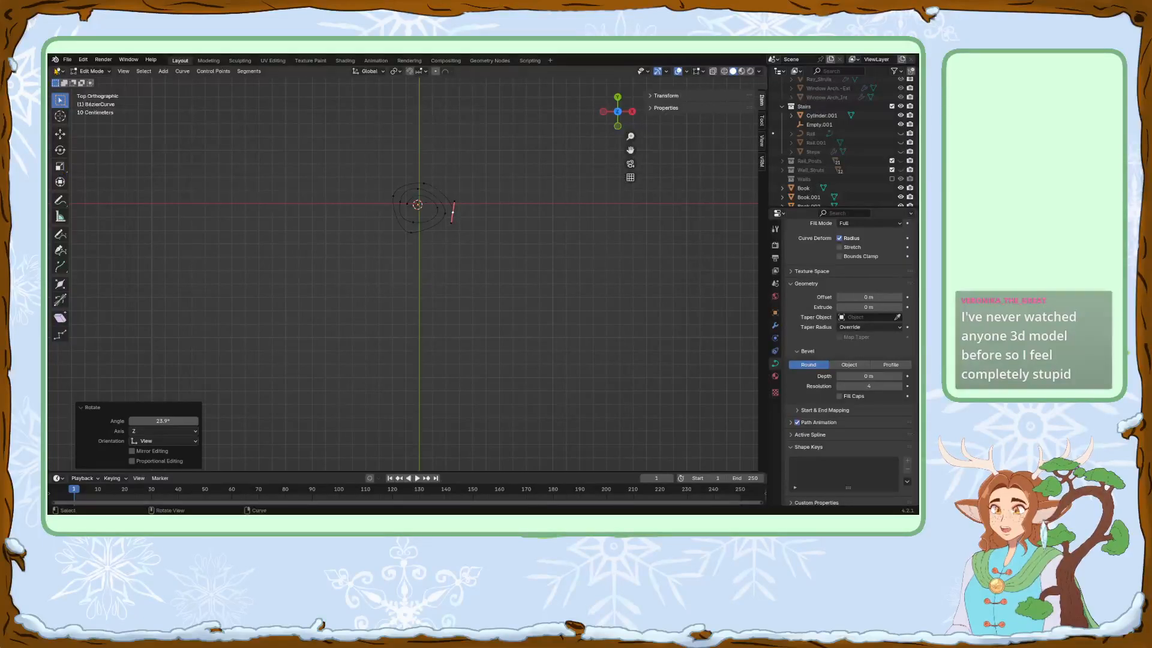
Save the scene file.
left_click(67, 59)
left_click(84, 119)
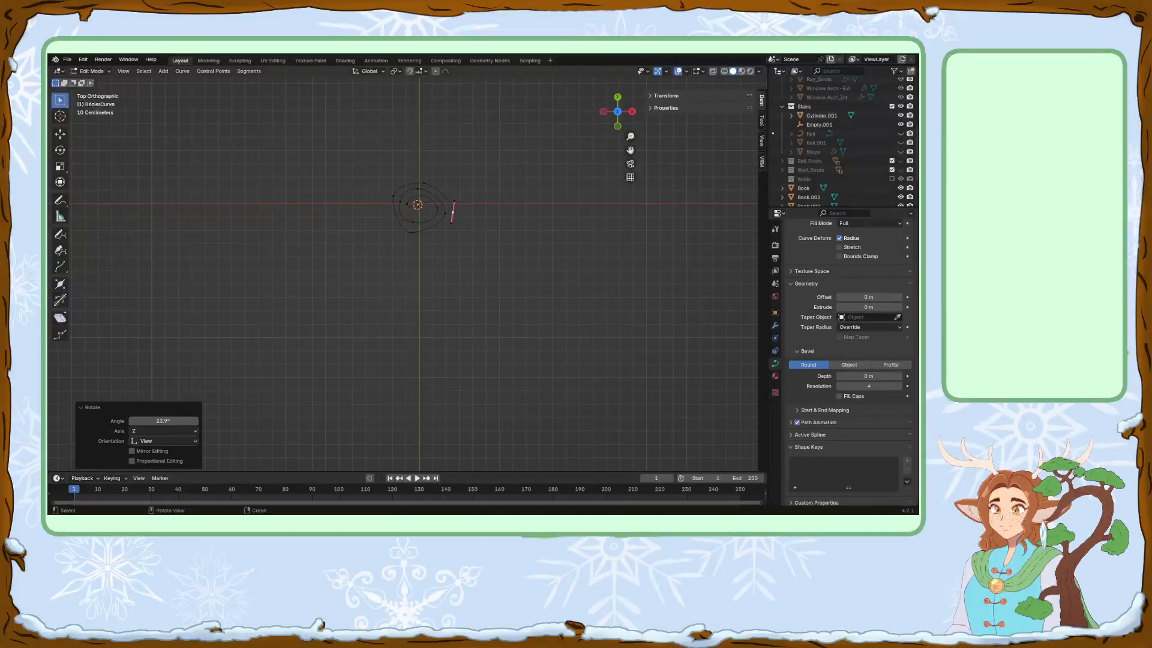
scroll(839, 144, "up", 5)
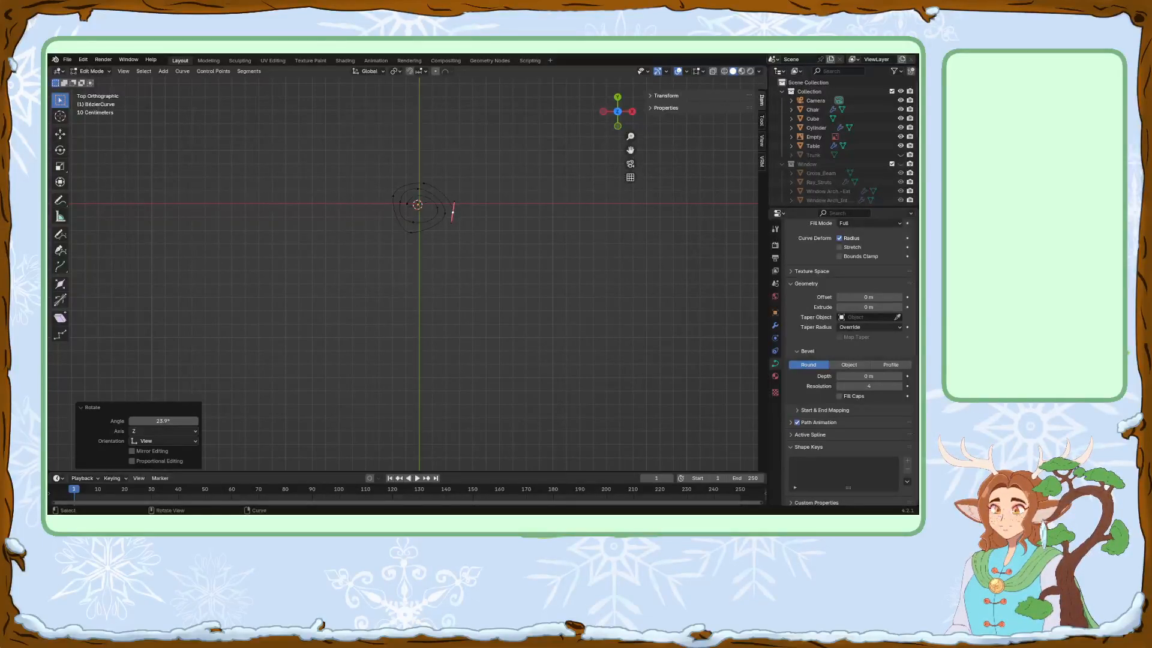
Rotate the right end point's handles to vertical and move it about -0.02 m in X and -0.01 m in Y.
left_click(466, 206)
key("r")
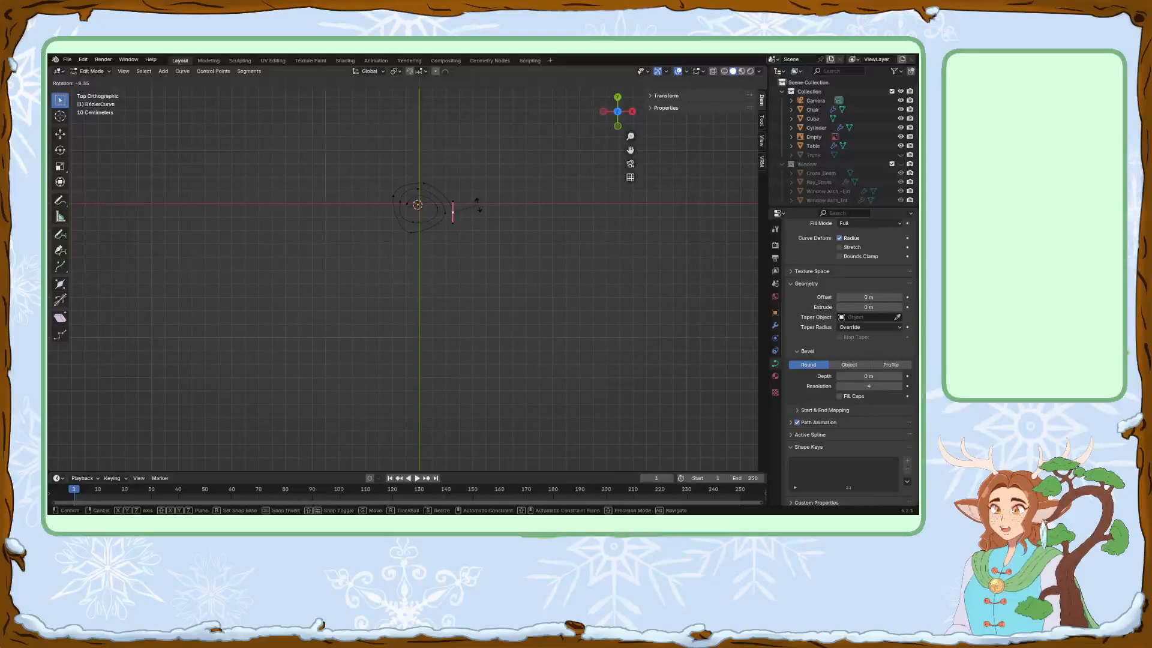
left_click(478, 205)
key("g")
left_click(485, 238)
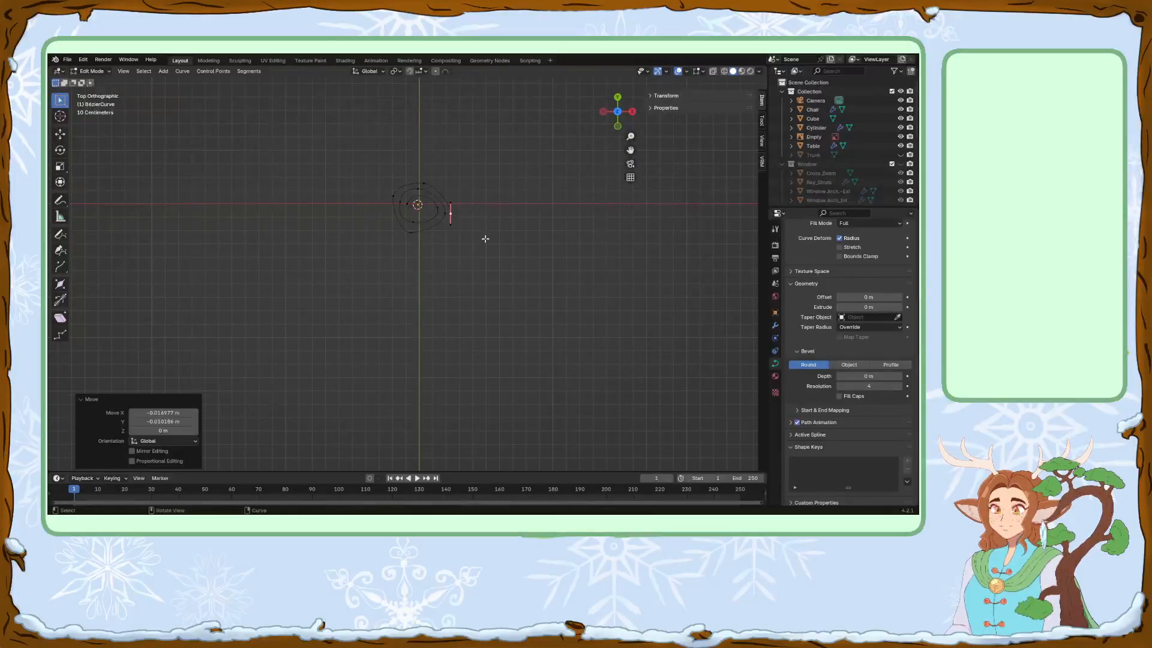
Extrude the spiral curve to 1.04 m in its geometry settings to form a rolled tube.
scroll(488, 245, "down", 6)
middle_click_drag(486, 246, 470, 219)
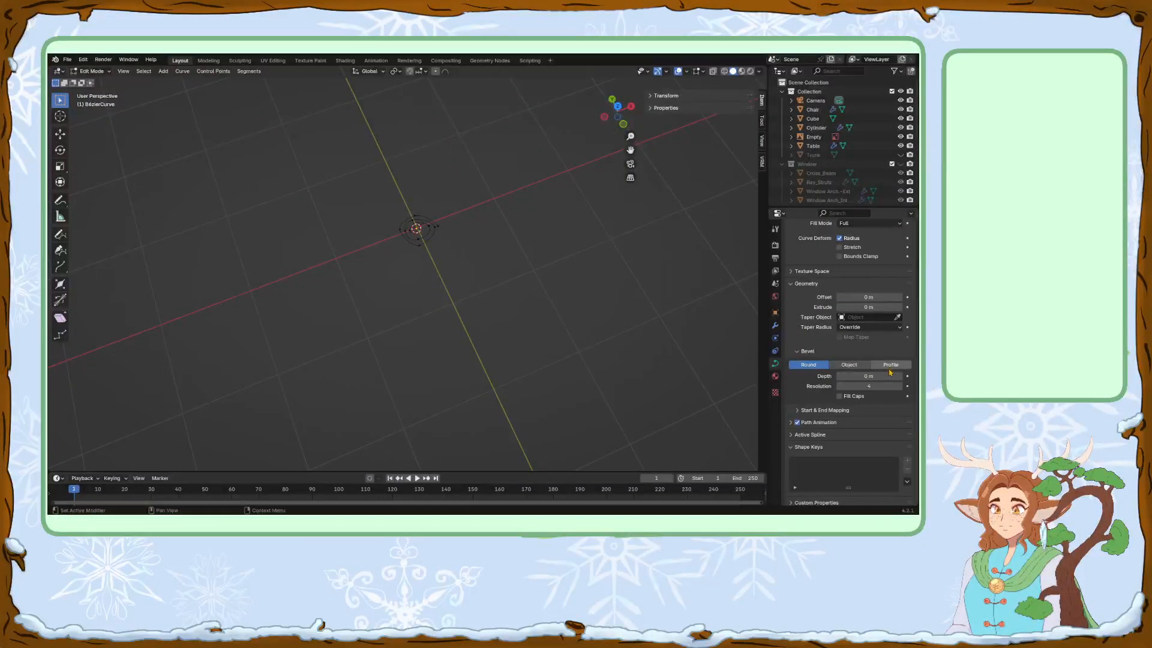
left_click_drag(872, 308, 907, 309)
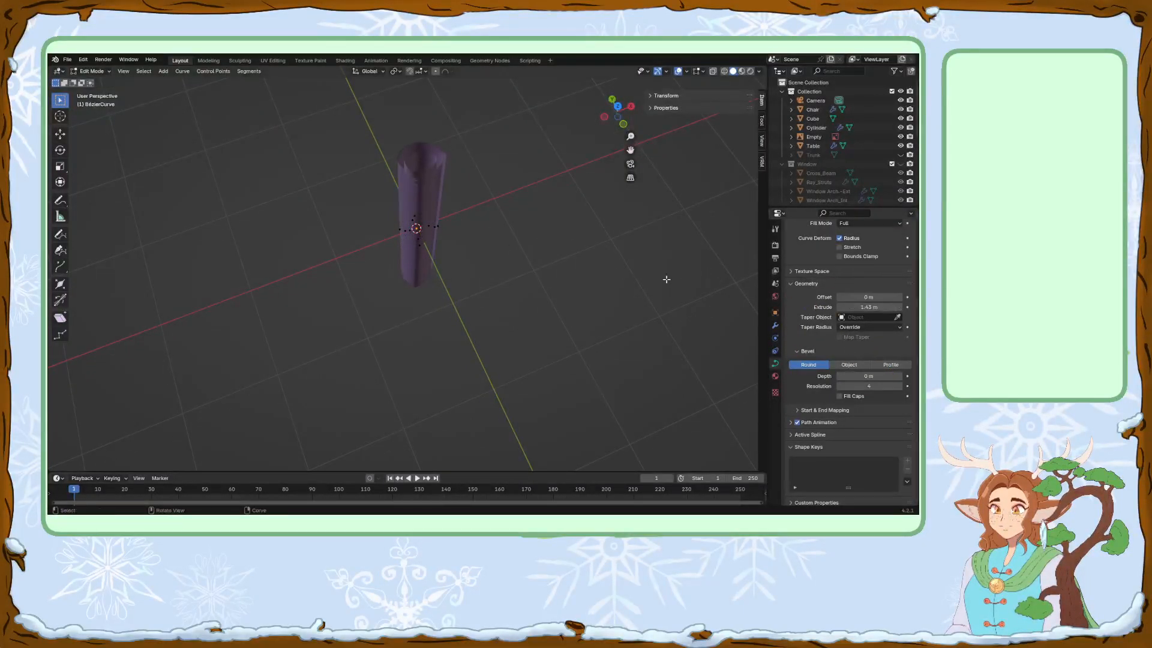
middle_click_drag(512, 298, 522, 348)
left_click_drag(868, 307, 846, 307)
middle_click_drag(627, 317, 472, 212)
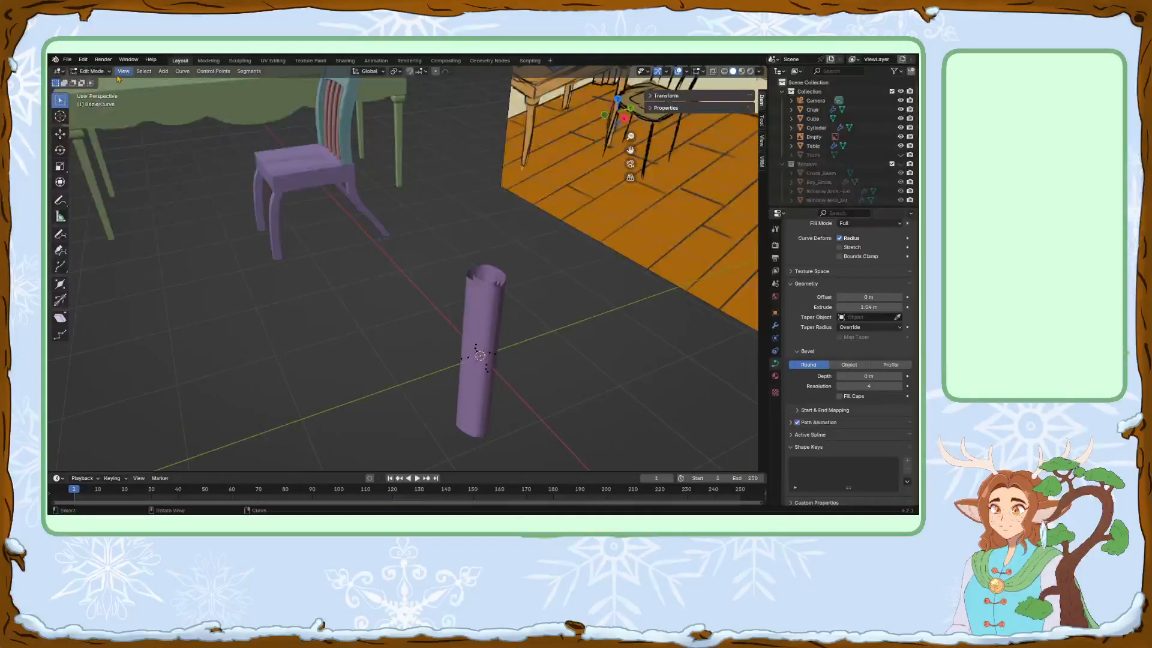
Switch to Object Mode and raise the rolled tube about 2.4 m in Z.
left_click(91, 71)
left_click(94, 87)
scroll(403, 295, "down", 3)
middle_click_drag(404, 296, 442, 296)
left_click_drag(443, 294, 444, 144)
middle_click_drag(444, 144, 522, 355)
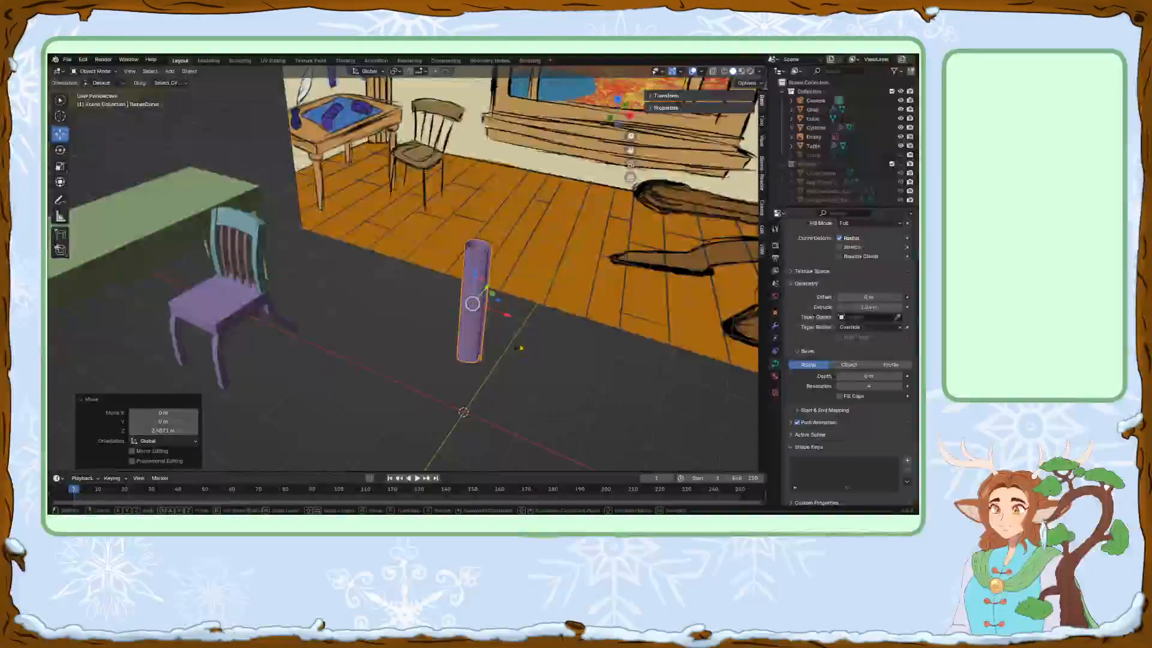
Rotate the rolled tube 90° about the global Y axis so it lies horizontally.
key("r")
key("y")
key("9")
key("0")
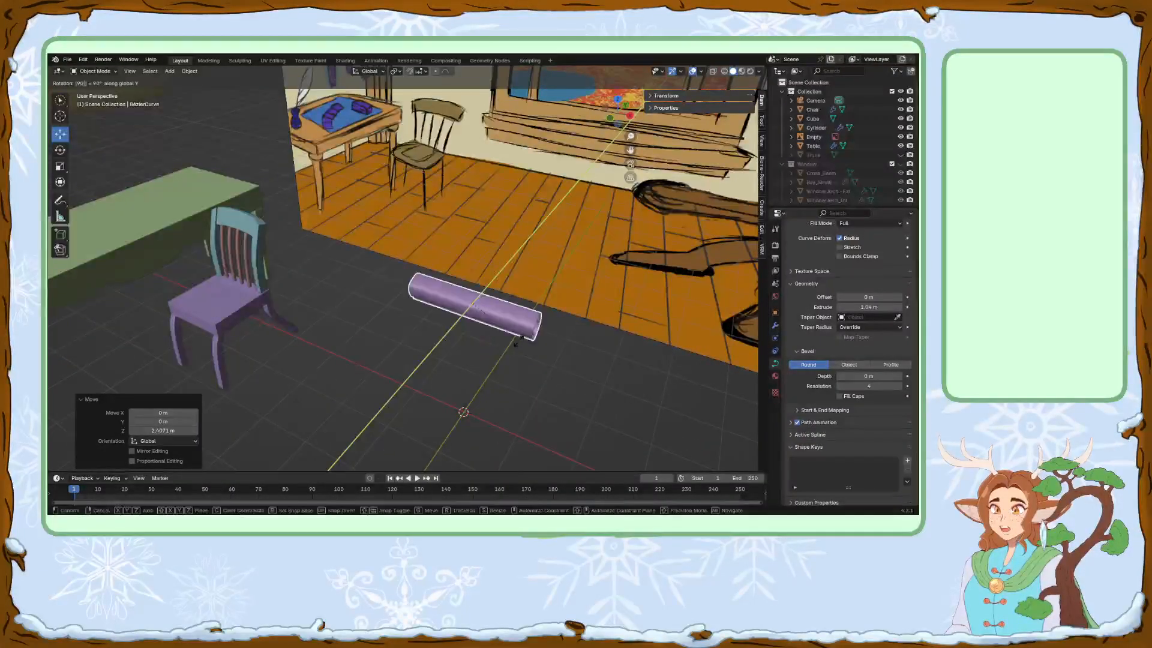
key("Return")
Move the rolled tube across the room to the end of the wall shelf, in front of the upright books.
middle_click_drag(493, 323, 618, 338)
left_click_drag(618, 337, 326, 243)
middle_click_drag(326, 243, 450, 319)
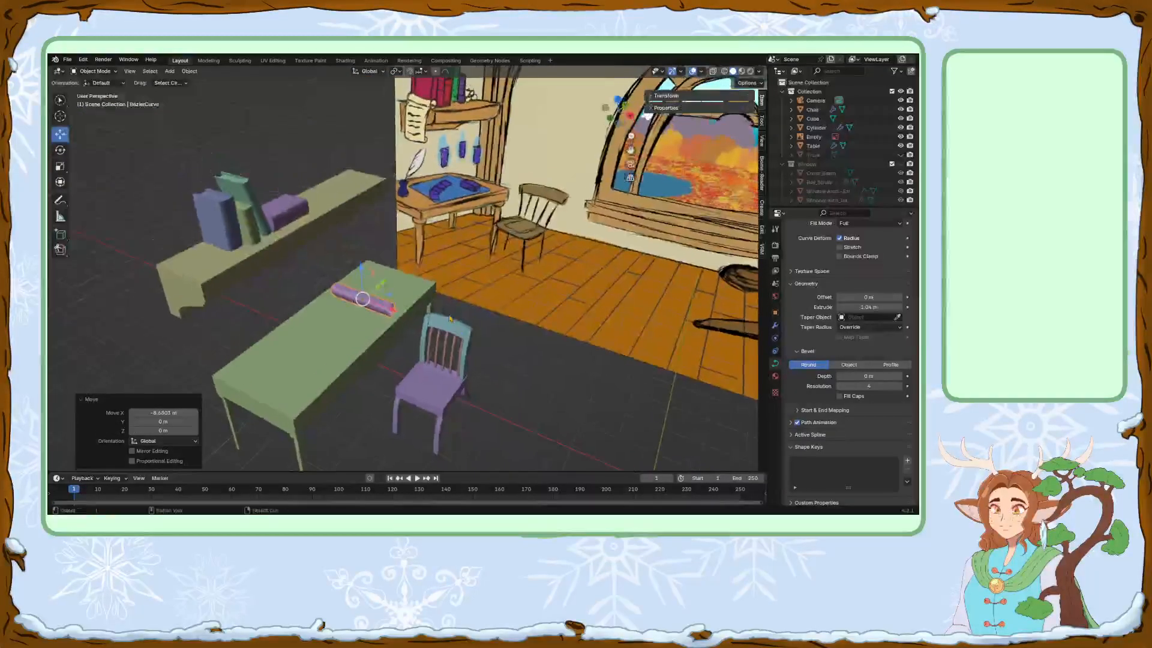
left_click_drag(394, 310, 197, 232)
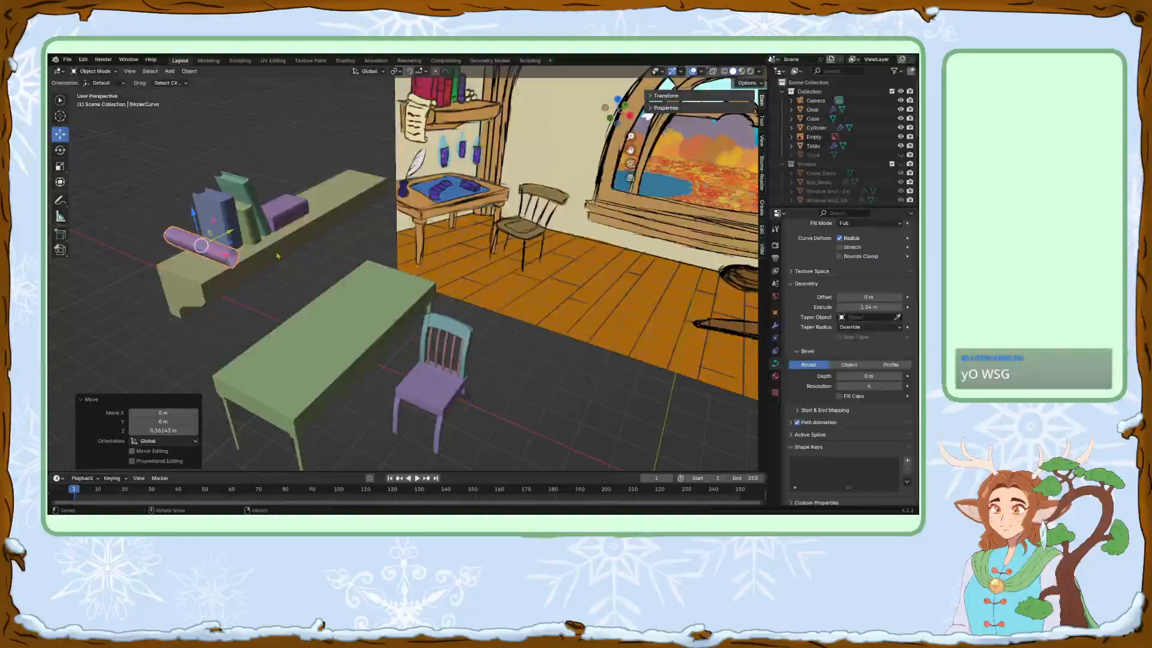
Shorten the rolled tube along the global X axis with a scale of about 0.68.
key("s")
key("x")
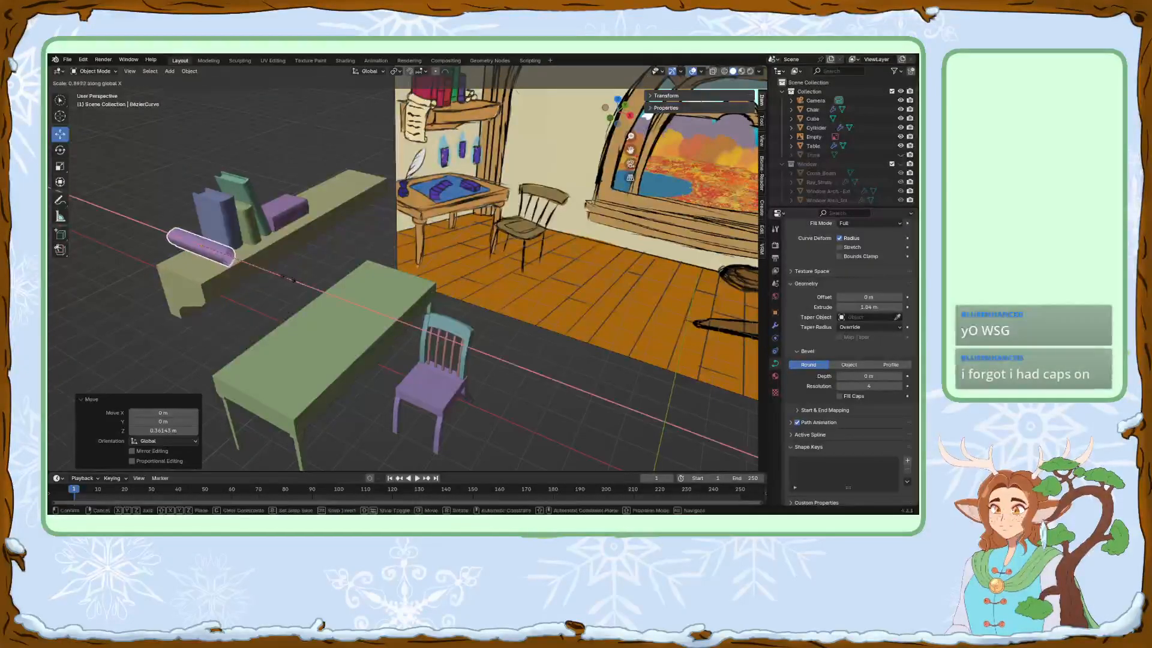
left_click(268, 277)
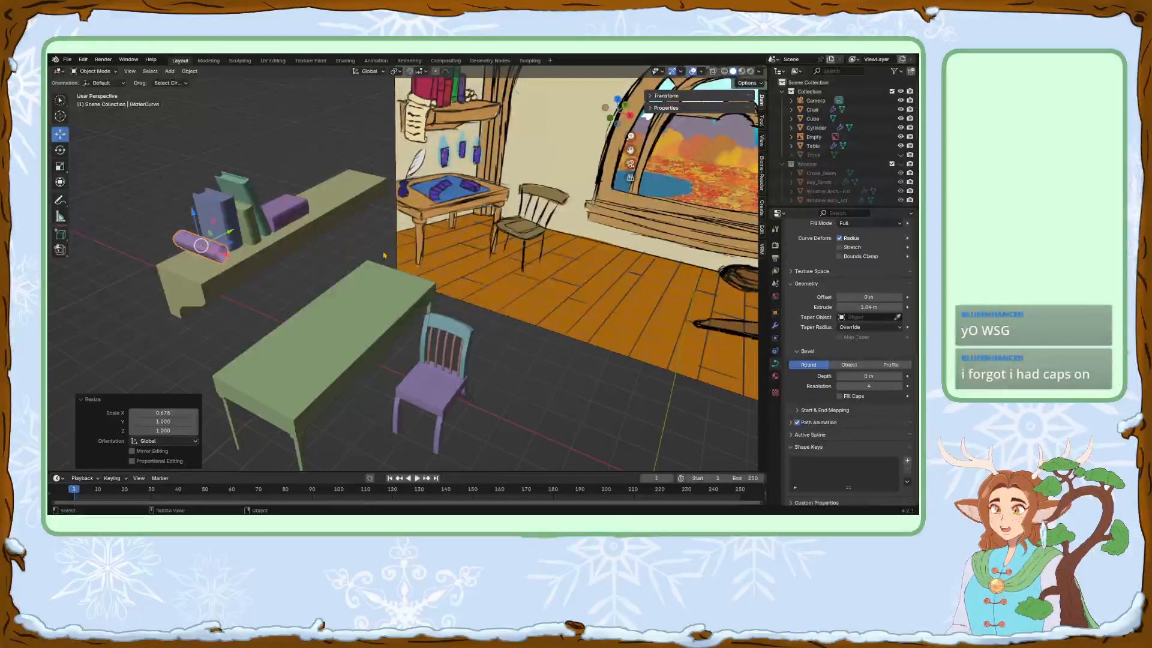
Adjust the roll's height above the shelf and slide it closer to the blue upright book.
middle_click_drag(384, 255, 431, 335)
scroll(431, 336, "up", 1)
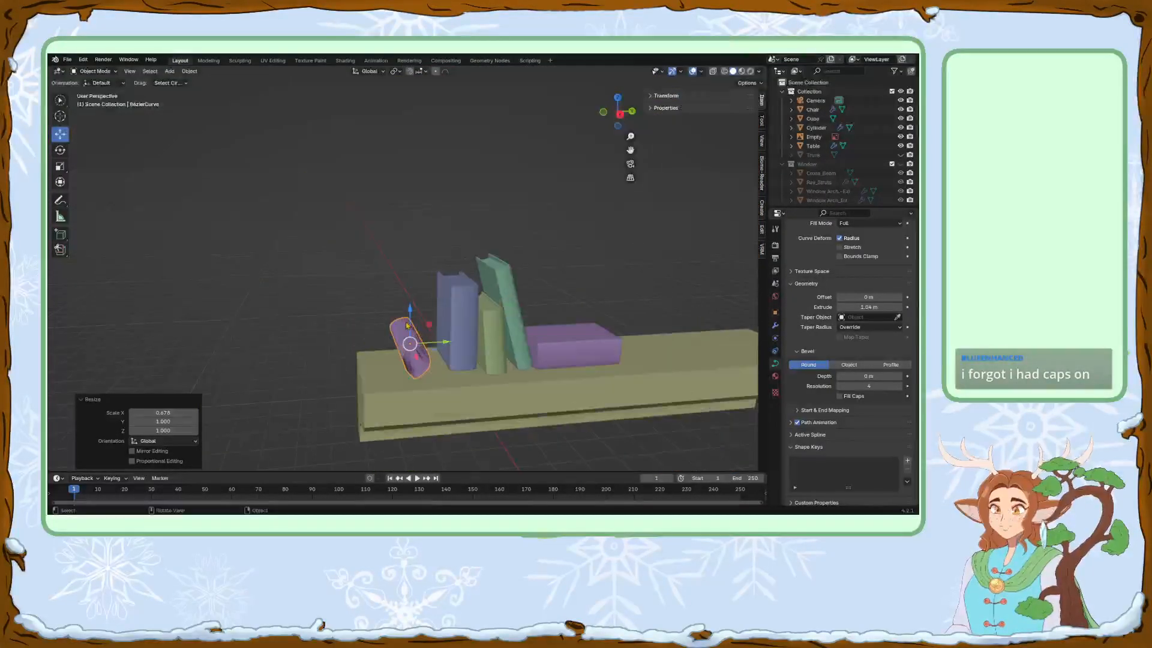
key("g")
key("z")
left_click(438, 346)
left_click_drag(441, 351, 423, 331)
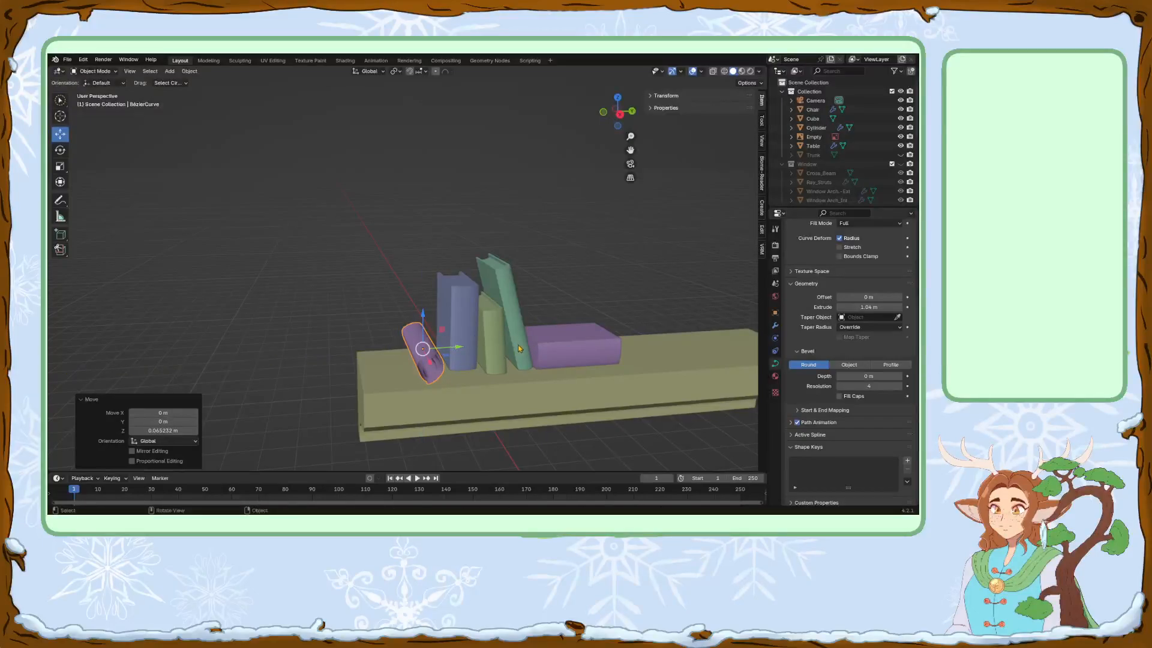
Scale the roll uniformly by about 0.59, and scale it back up by about 1.35 to fit the books.
key("s")
left_click(480, 353)
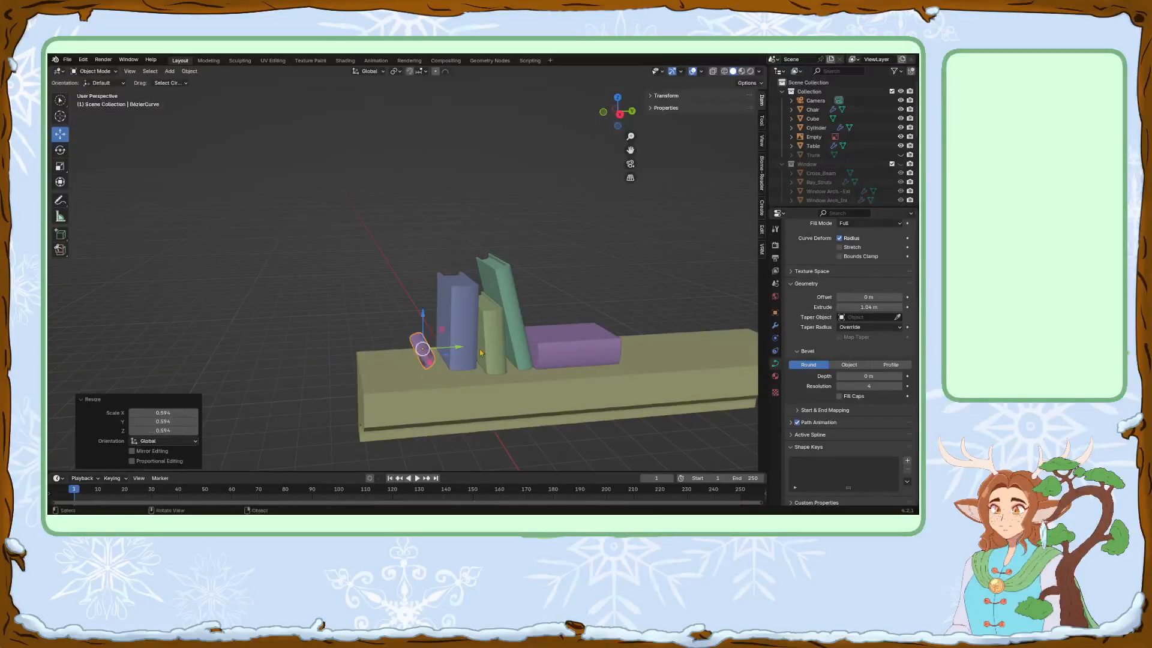
middle_click_drag(505, 376, 558, 360)
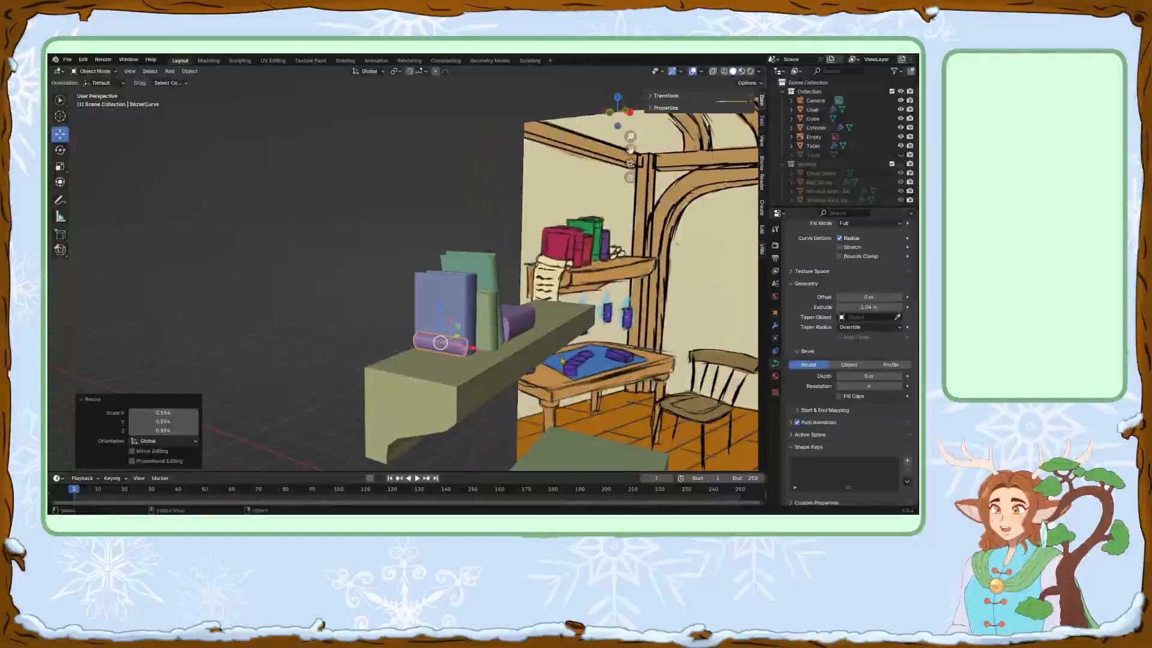
key("s")
left_click(602, 345)
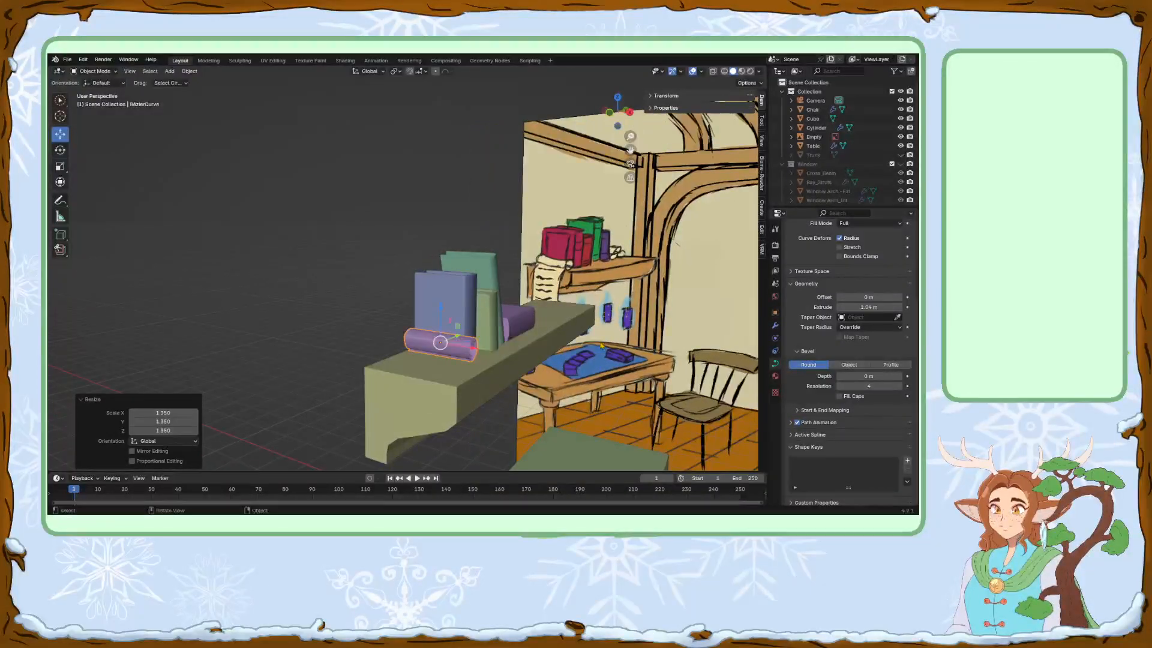
Try to shift the roll away from the blue book in X and Z, and undo that move.
key("g")
left_click(449, 343)
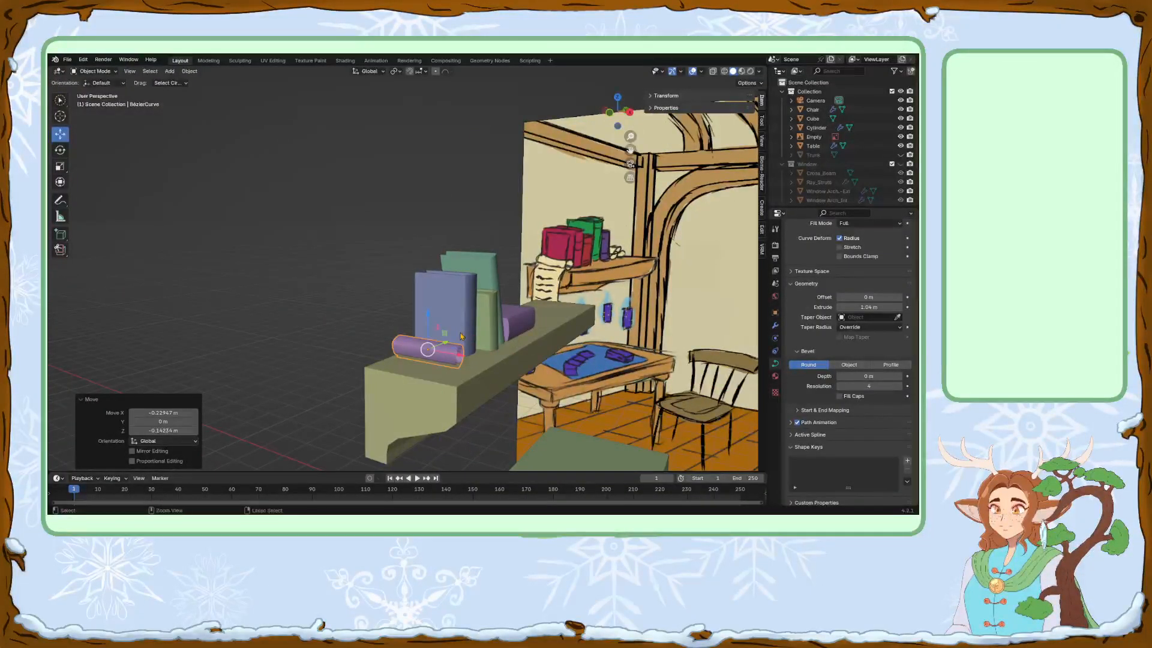
key("ctrl+z")
Move the roll along the shelf to the far side of the lying purple book, fine-tuning its Y position.
middle_click_drag(461, 336, 402, 352)
left_click_drag(450, 341, 658, 344)
mouse_move(657, 344)
middle_mouse_down()
mouse_move(591, 328)
mouse_move(487, 357)
middle_mouse_up()
left_click_drag(490, 339, 487, 339)
Rename the Bézier curve object as Scroll.
scroll(839, 146, "down", 8)
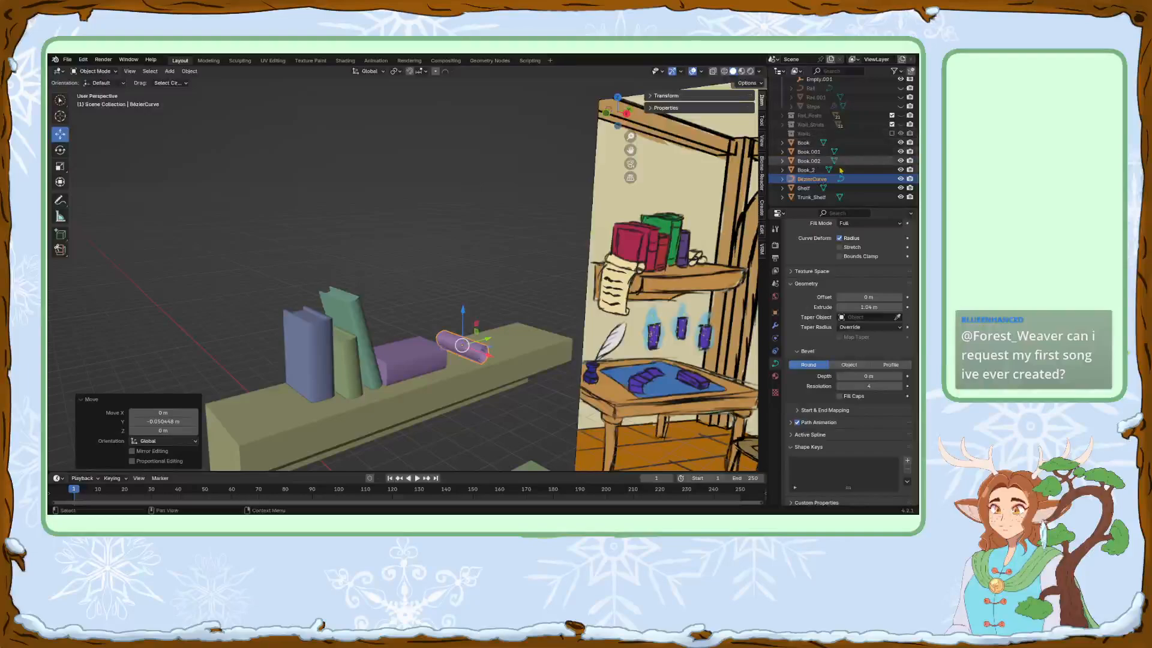
double_click(814, 178)
type("Scrole")
key("Return")
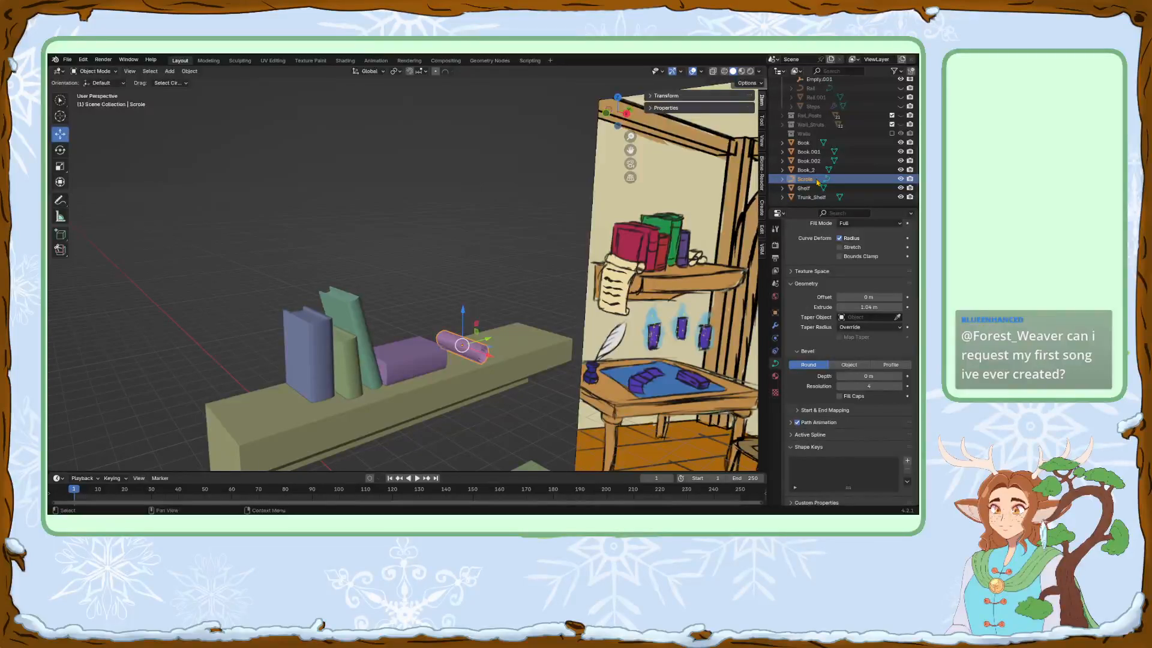
double_click(815, 179)
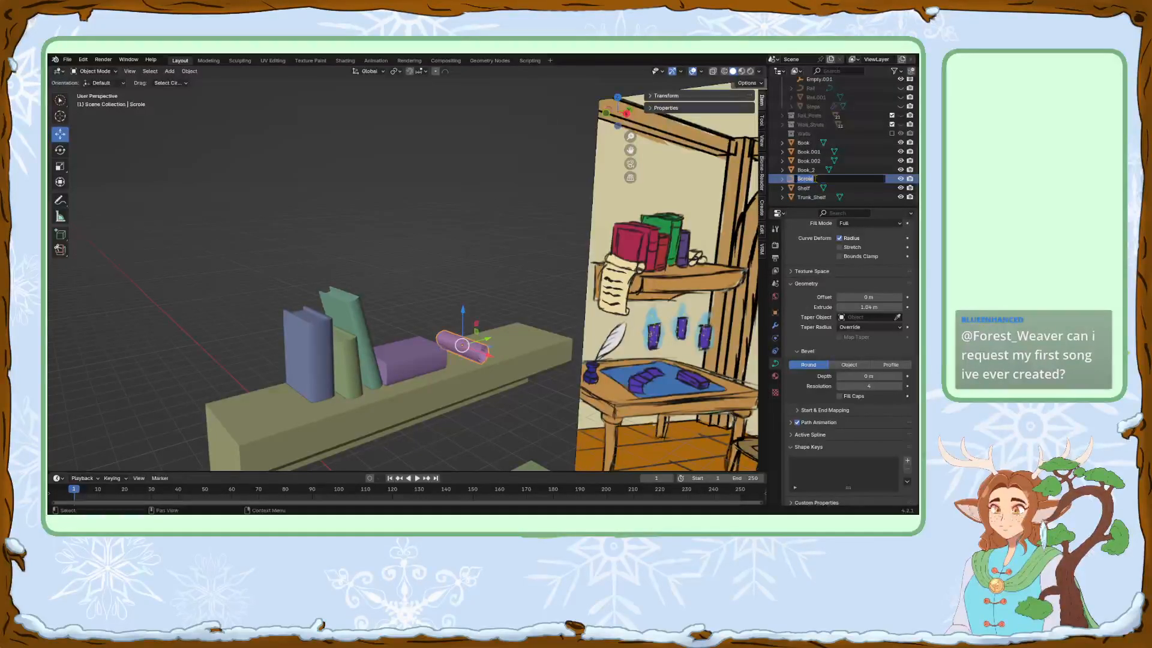
key("BackSpace")
type("l")
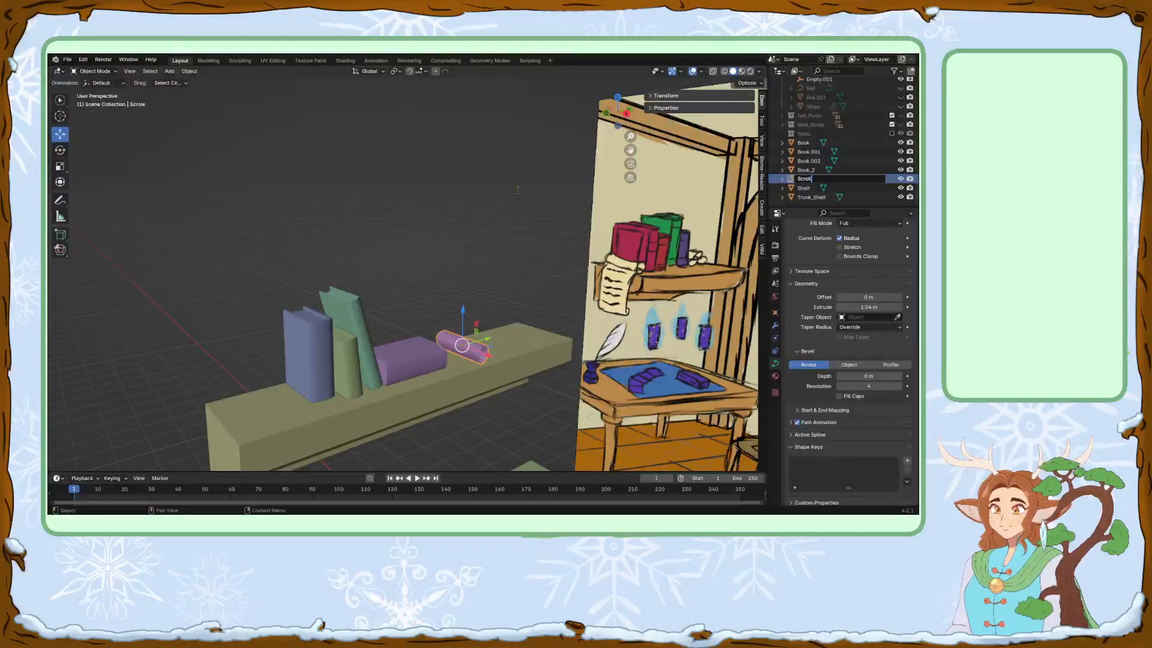
key("Return")
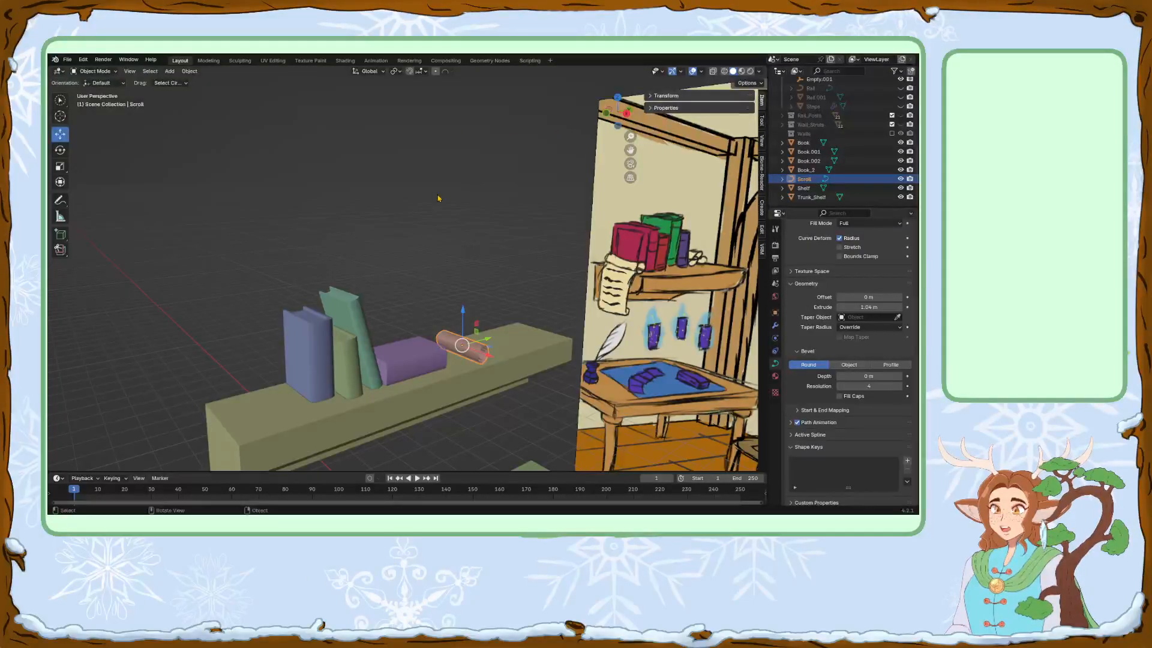
Nudge the scroll slightly on the shelf beside the lying purple book.
scroll(437, 196, "up", 1)
scroll(447, 246, "down", 1)
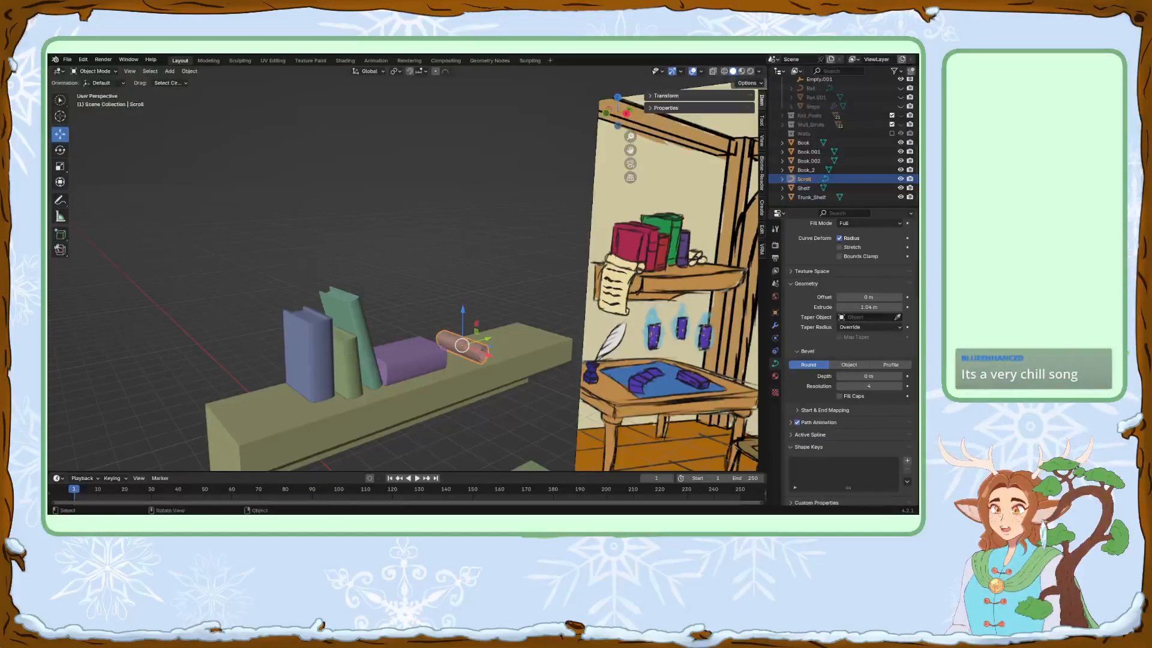
scroll(407, 273, "up", 1)
left_click_drag(496, 350, 486, 353)
Try to stretch the scroll along the global Z axis by about 3.34, and undo the scaling.
middle_click_drag(528, 356, 486, 351)
key("s")
key("z")
left_click(555, 279)
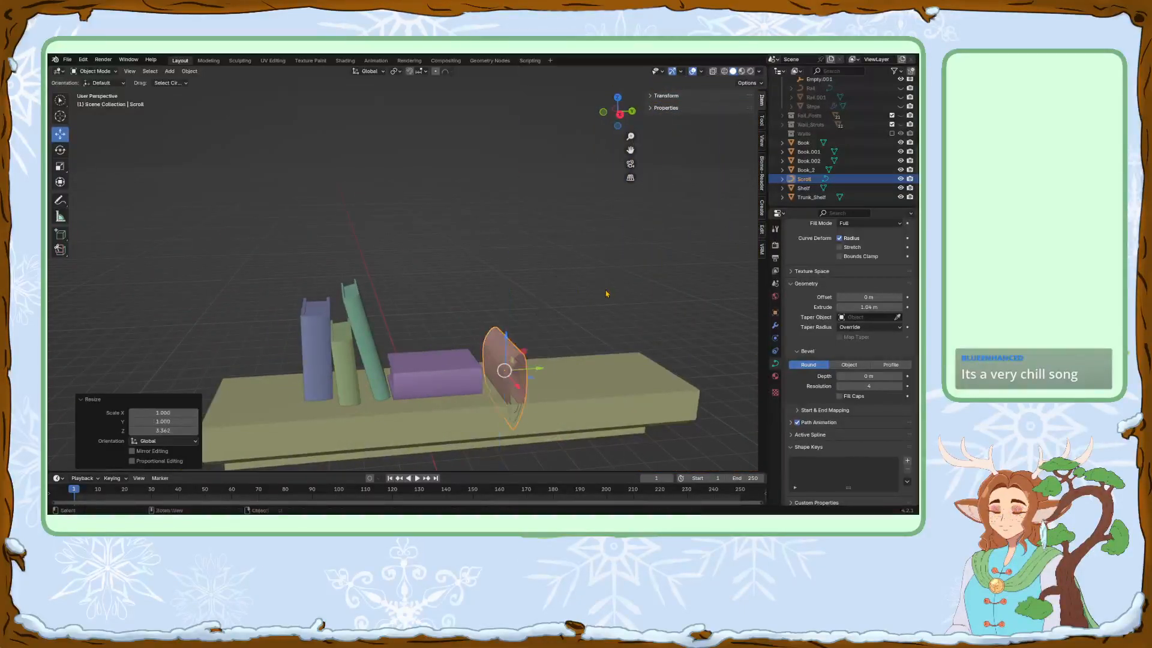
key("ctrl+z")
Scale the scroll down slightly and uniformly beside the lying purple book.
scroll(597, 335, "up", 1)
middle_click_drag(596, 336, 514, 196, "shift")
scroll(515, 195, "up", 4)
key("s")
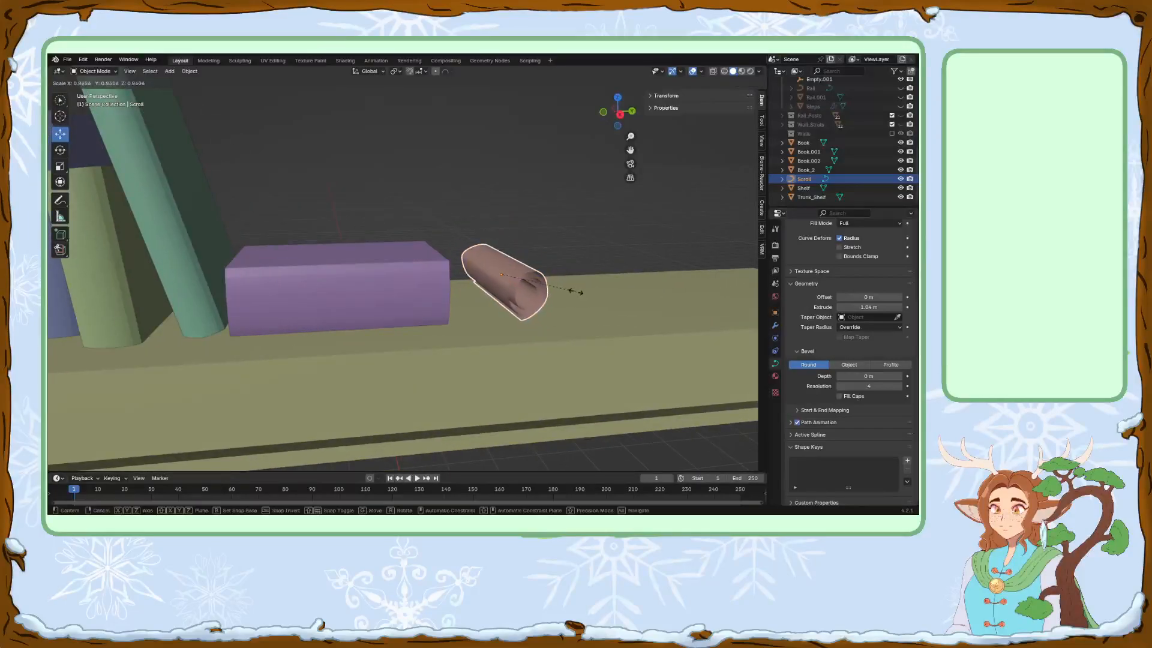
left_click(568, 295)
Adjust the scroll's vertical position so it rests on the shelf surface.
scroll(567, 295, "down", 3)
key("g")
key("z")
left_click(557, 307)
left_click(556, 306)
left_click_drag(560, 305, 560, 313)
middle_click_drag(560, 313, 649, 324)
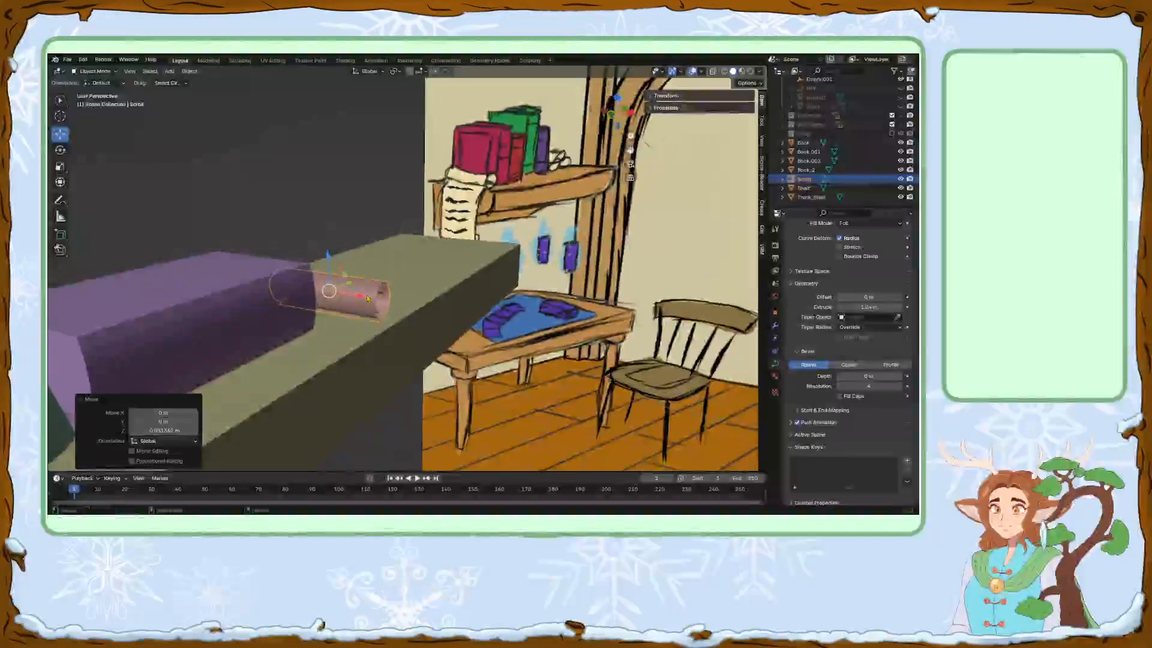
middle_click_drag(403, 312, 376, 304)
Duplicate the scroll along Y to sit beside the original and scale the copy by about 1.22.
key("shift+d")
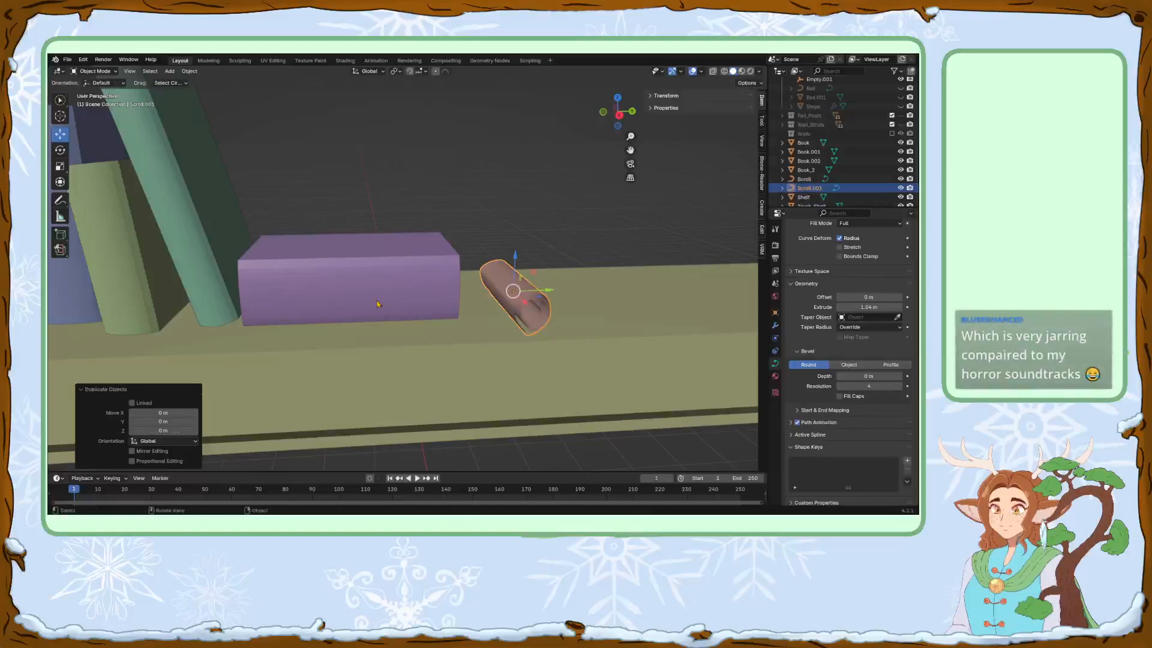
key("y")
left_click(599, 282)
key("s")
left_click(612, 276)
middle_click_drag(589, 293, 597, 304)
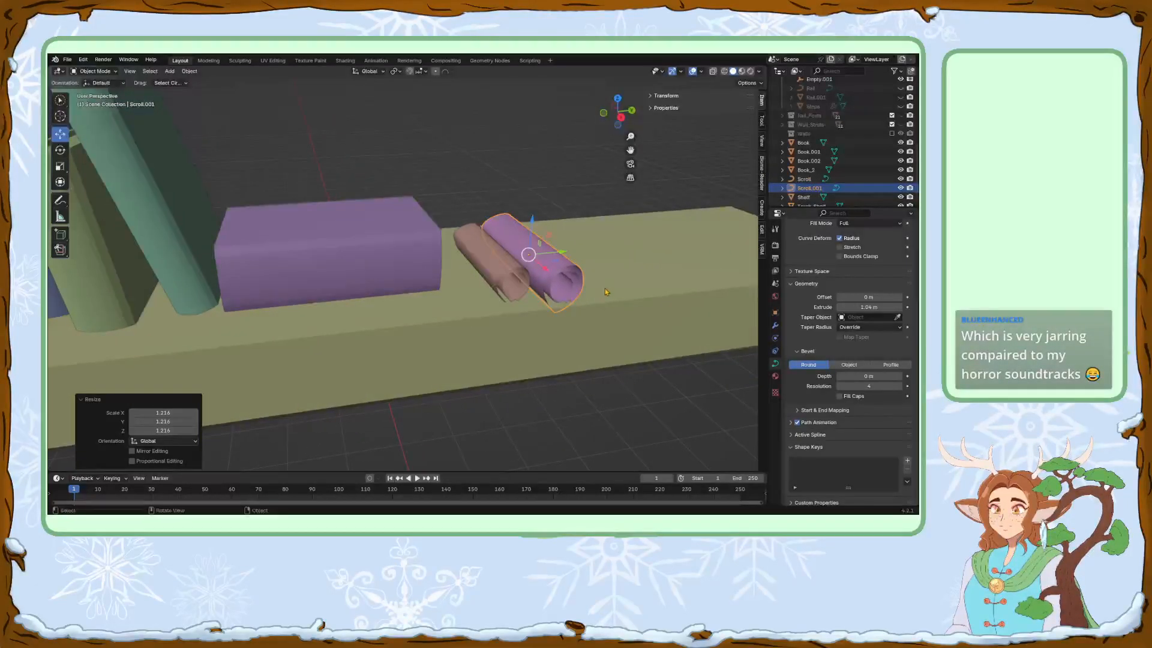
Rotate the larger scroll about -85° around the global X axis and move it about 0.02 m in X.
key("r")
key("x")
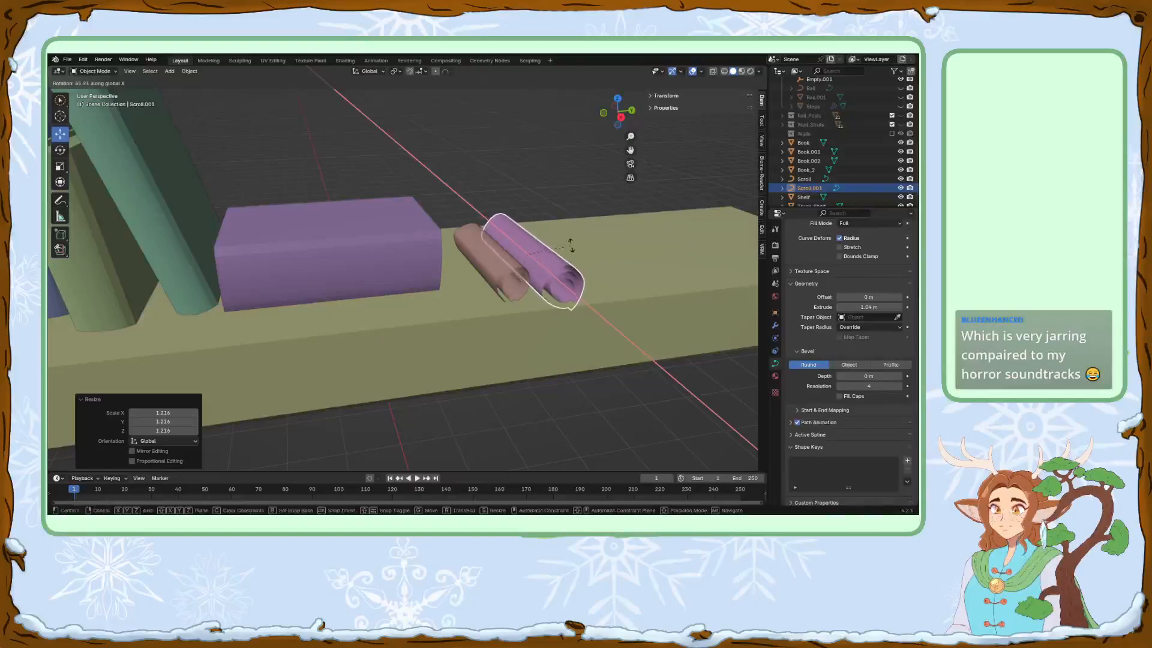
left_click(528, 252)
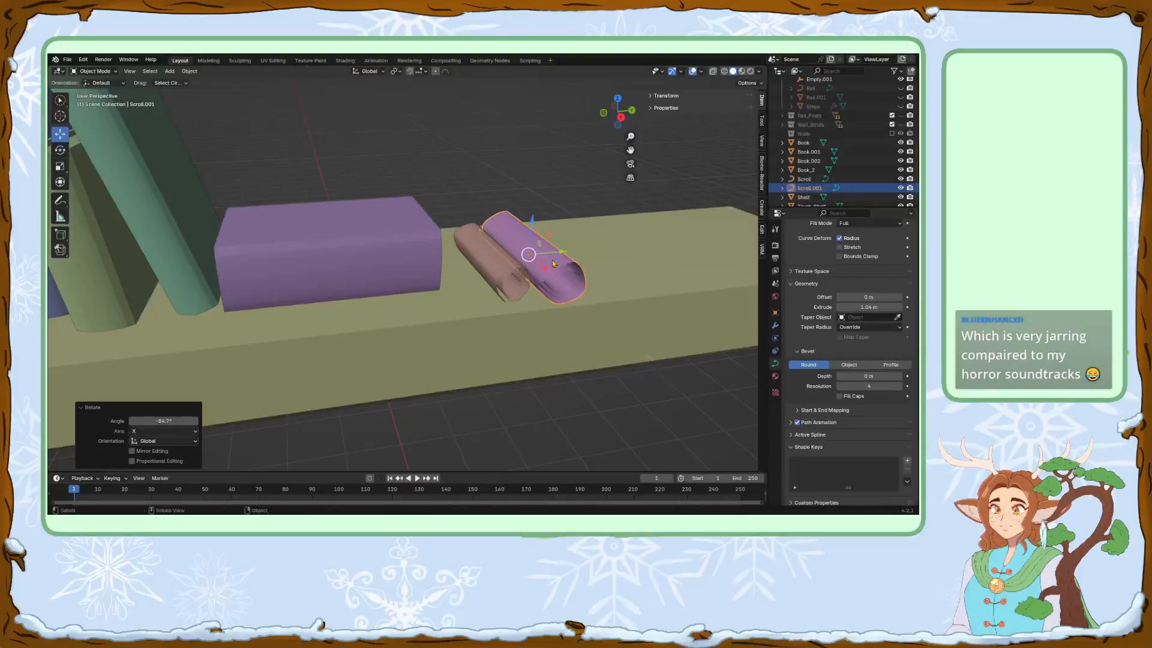
key("g")
key("x")
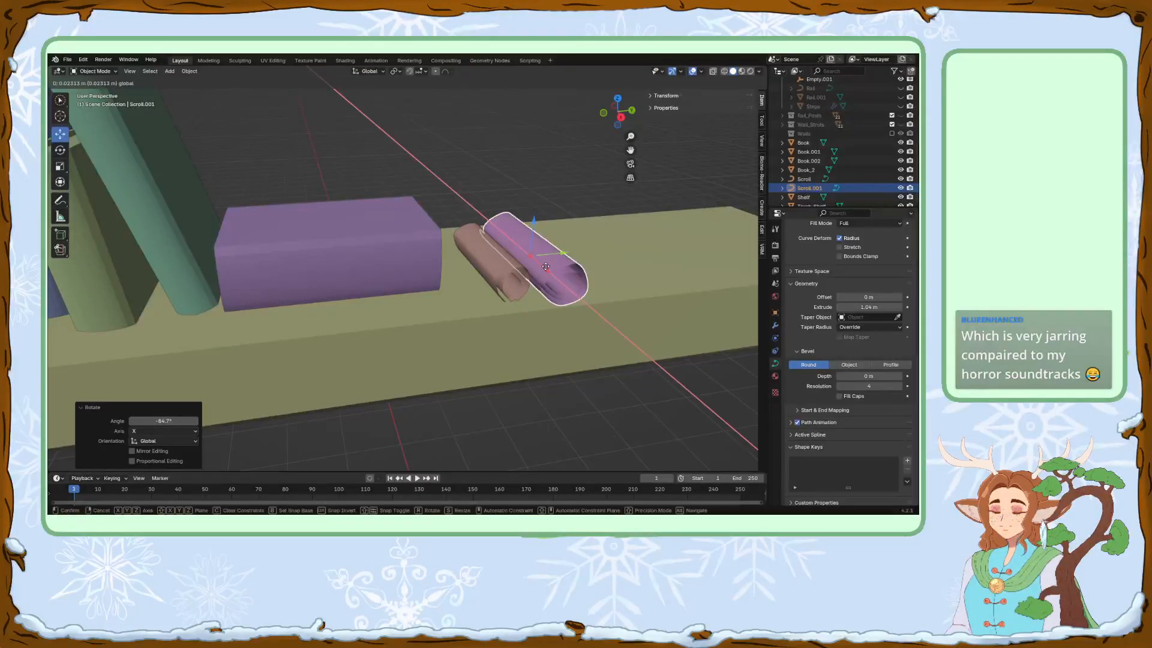
left_click(550, 273)
key("s")
key("x")
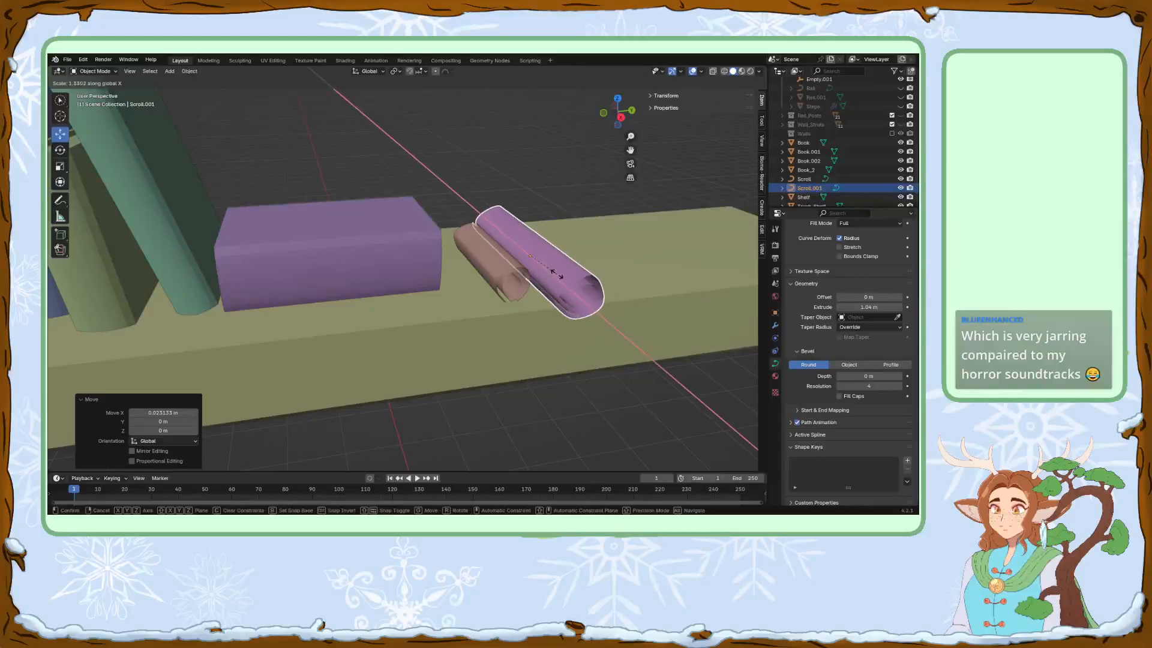
key("Escape")
Move the larger scroll about -0.11 m along the global X axis.
key("g")
key("x")
left_click(571, 282)
middle_click_drag(573, 283, 602, 252)
scroll(603, 292, "down", 4)
middle_click_drag(603, 292, 505, 310)
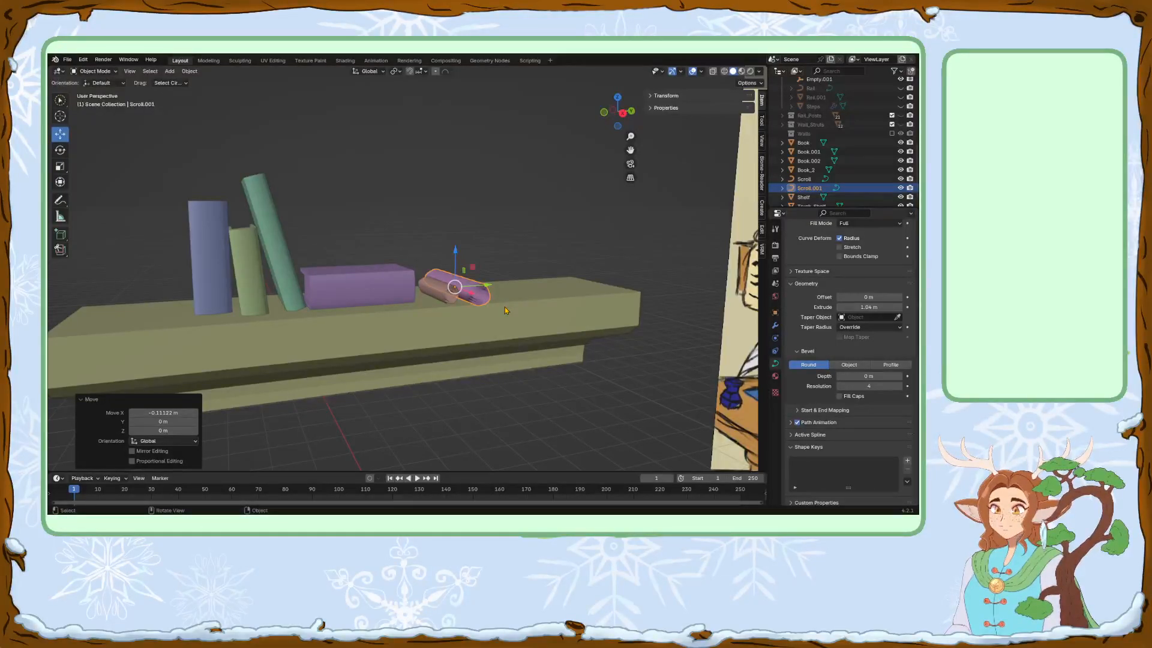
Duplicate the smaller scroll and position the copy above the gap between the two scrolls on the shelf.
left_click(439, 286)
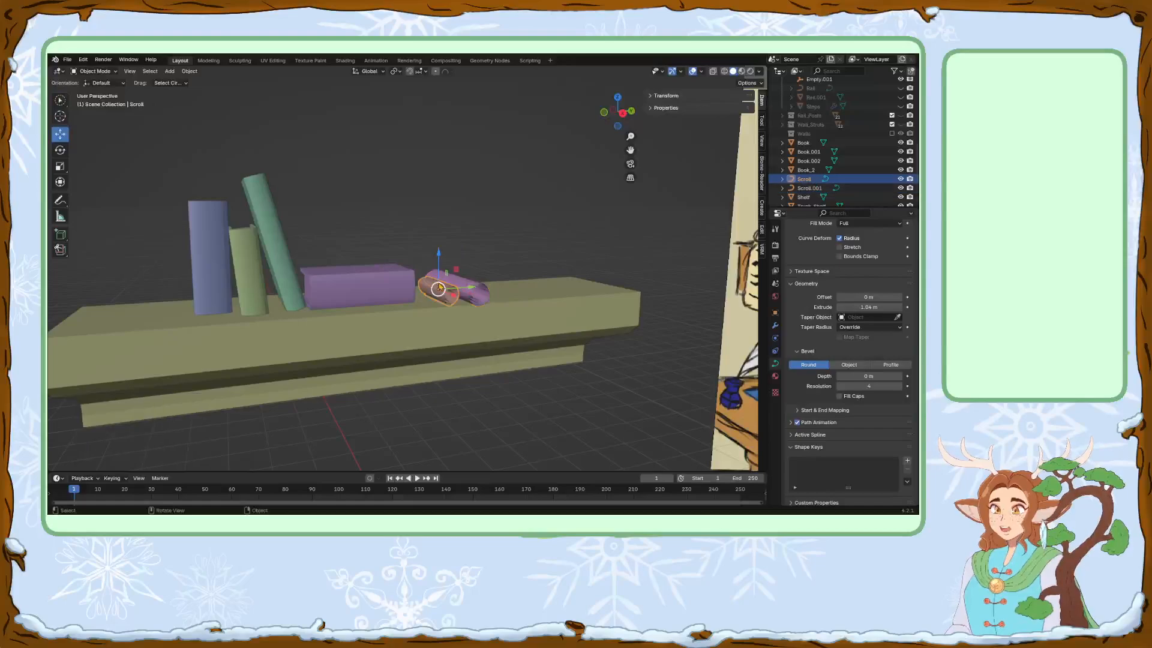
key("shift+d")
key("Escape")
key("g")
key("z")
key("Escape")
key("g")
key("y")
left_click(481, 265)
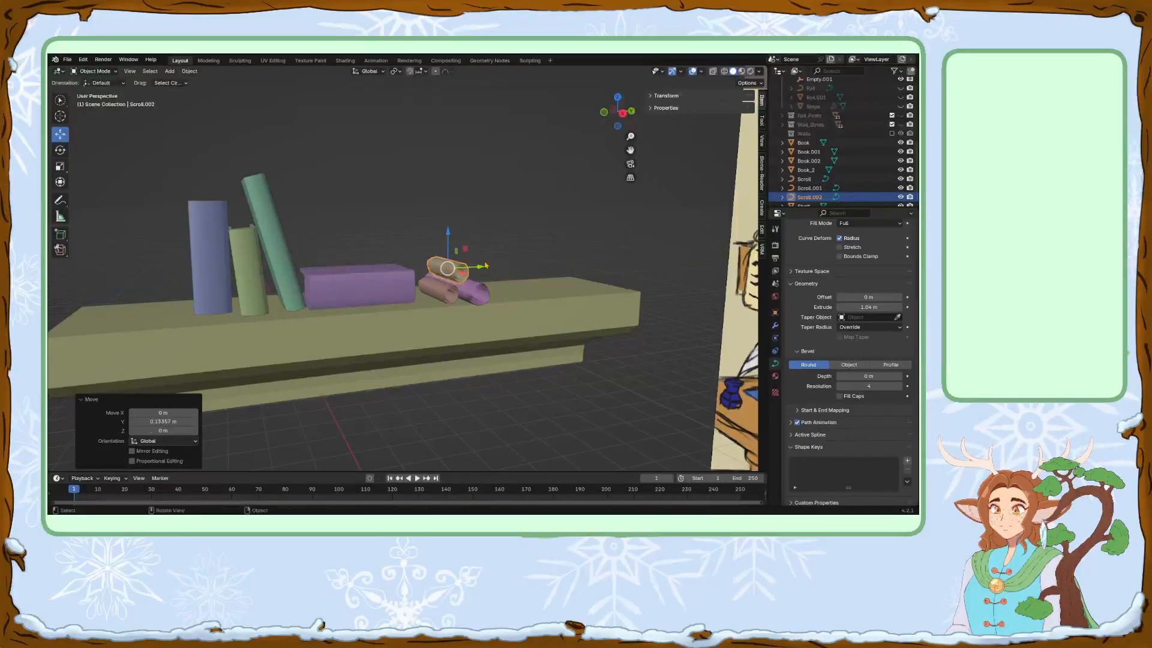
Scale the top scroll down uniformly and lengthen it along the global X axis.
key("s")
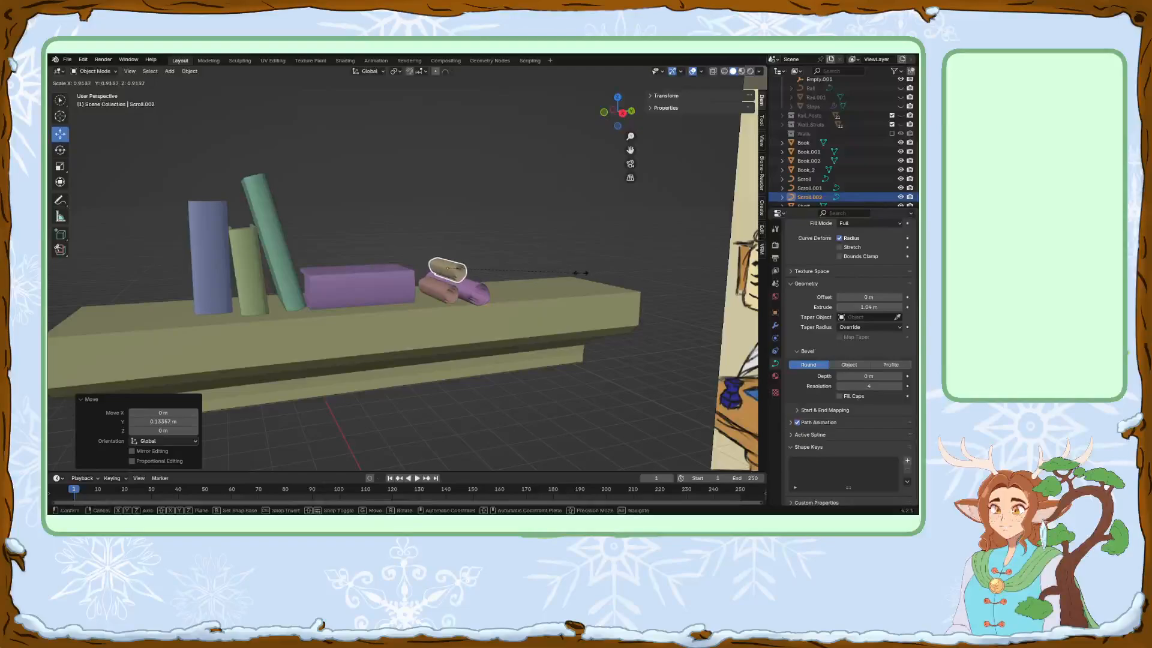
left_click(541, 286)
key("s")
key("x")
left_click(558, 303)
Settle the top scroll onto the two below and rotate it slightly around the global X axis.
left_click_drag(449, 259, 471, 287)
mouse_move(510, 289)
middle_mouse_down()
mouse_move(476, 291)
mouse_move(553, 271)
mouse_move(531, 293)
mouse_move(500, 281)
middle_mouse_up()
key("r")
key("x")
left_click(560, 293)
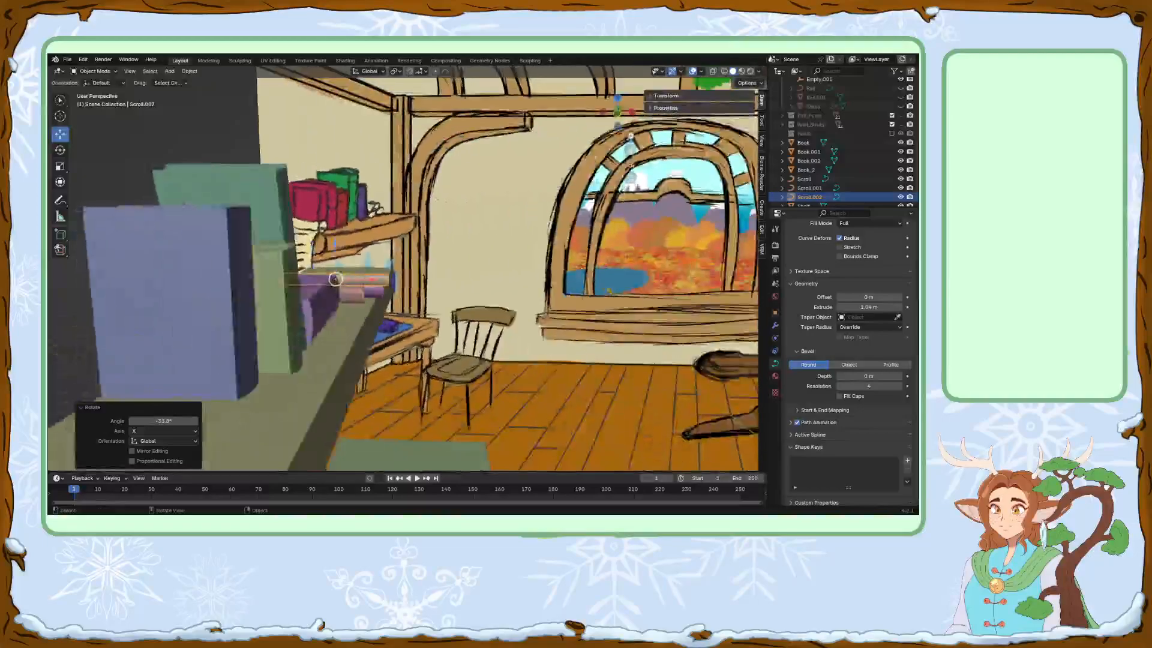
Nudge the top scroll along the global X axis and duplicate the smaller lower scroll about 4 m along Y to the shelf's opposite end.
left_click_drag(354, 280, 343, 278)
mouse_move(343, 278)
middle_mouse_down()
mouse_move(517, 276)
mouse_move(492, 281)
middle_mouse_up()
left_click(452, 291)
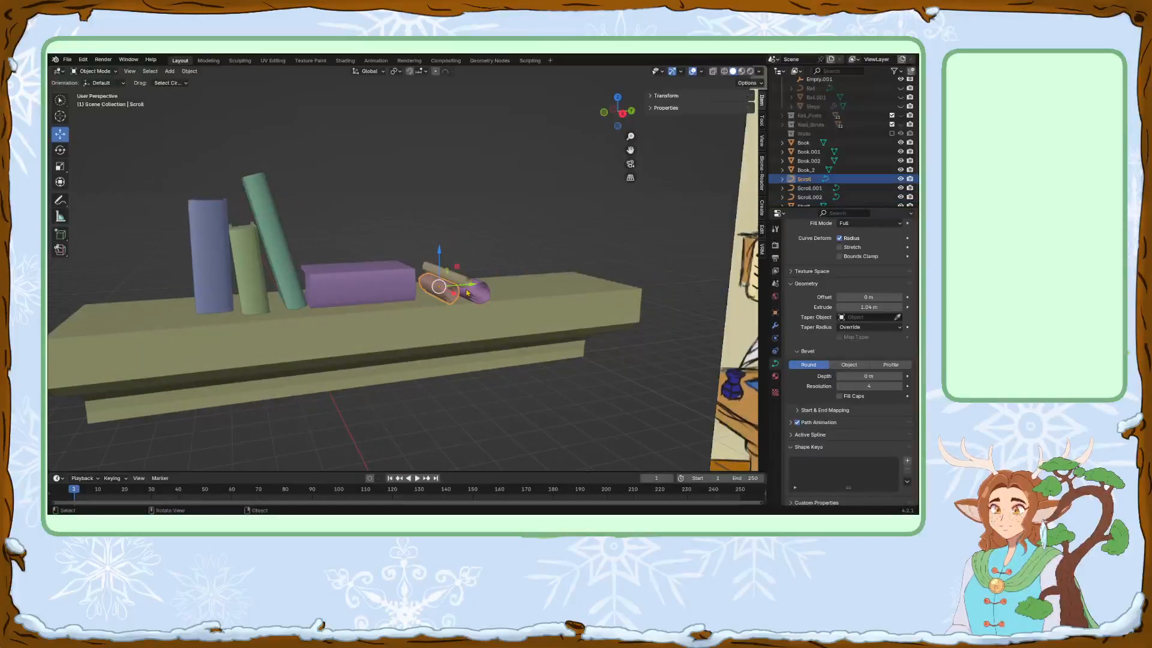
key("shift+d")
key("x")
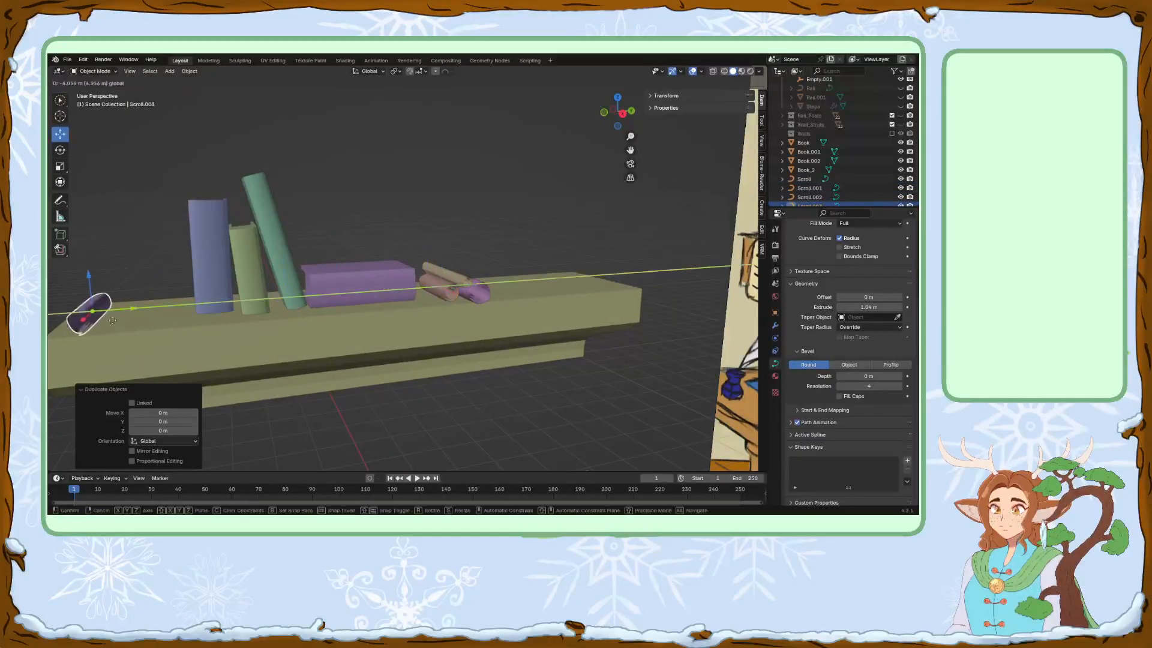
left_click(117, 320)
Raise the copied scroll about 0.22 m and shift it about 0.09 m along the global Y axis beside the blue book.
mouse_move(117, 320)
middle_mouse_down()
mouse_move(507, 308)
mouse_move(384, 330)
middle_mouse_up()
scroll(508, 309, "up", 1)
key("s")
key("Escape")
key("g")
key("z")
left_click(340, 323)
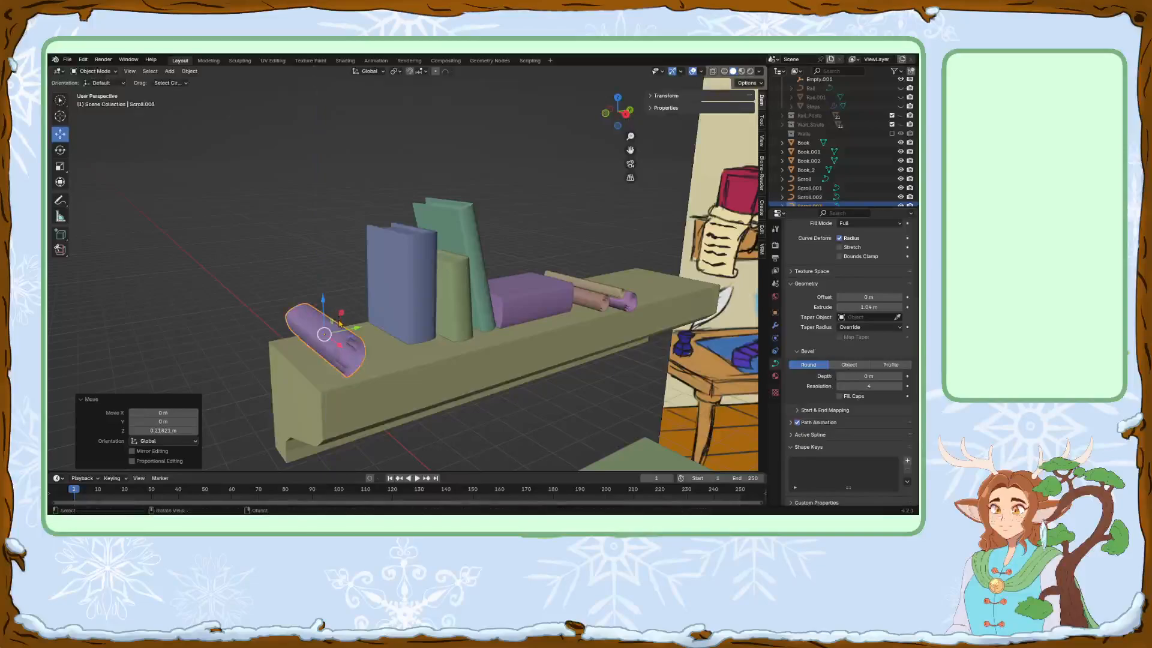
key("g")
key("y")
left_click(347, 322)
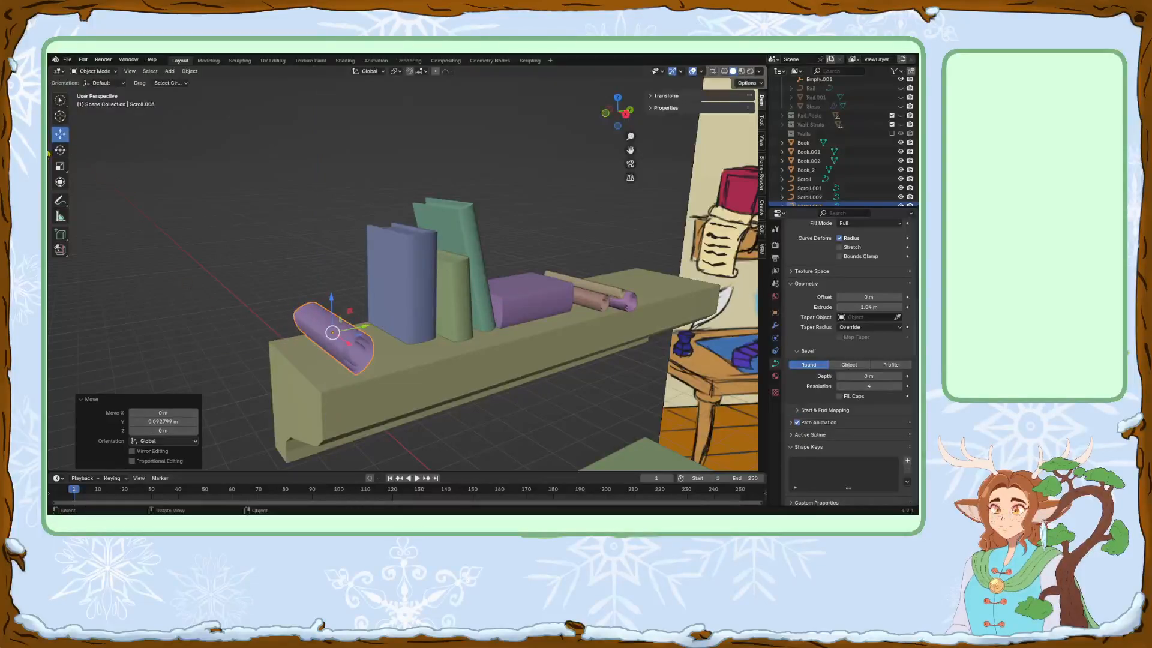
middle_click_drag(354, 293, 231, 223)
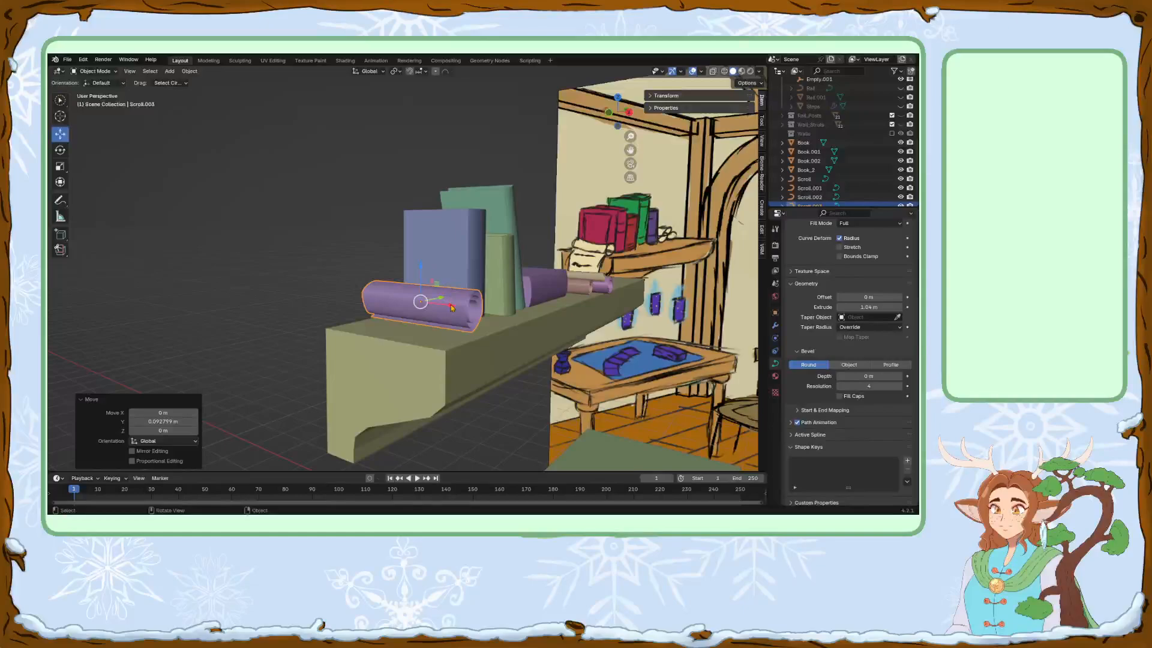
Open the copied scroll's curve in Edit Mode.
left_click(93, 71)
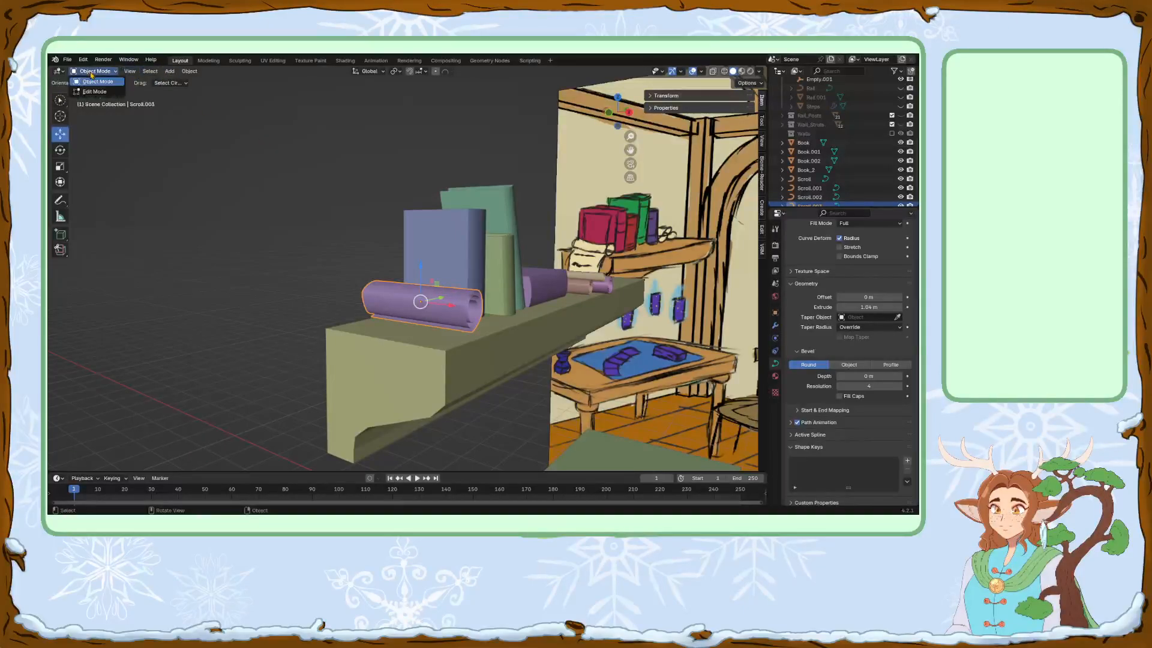
left_click(93, 91)
middle_click_drag(419, 324, 389, 298)
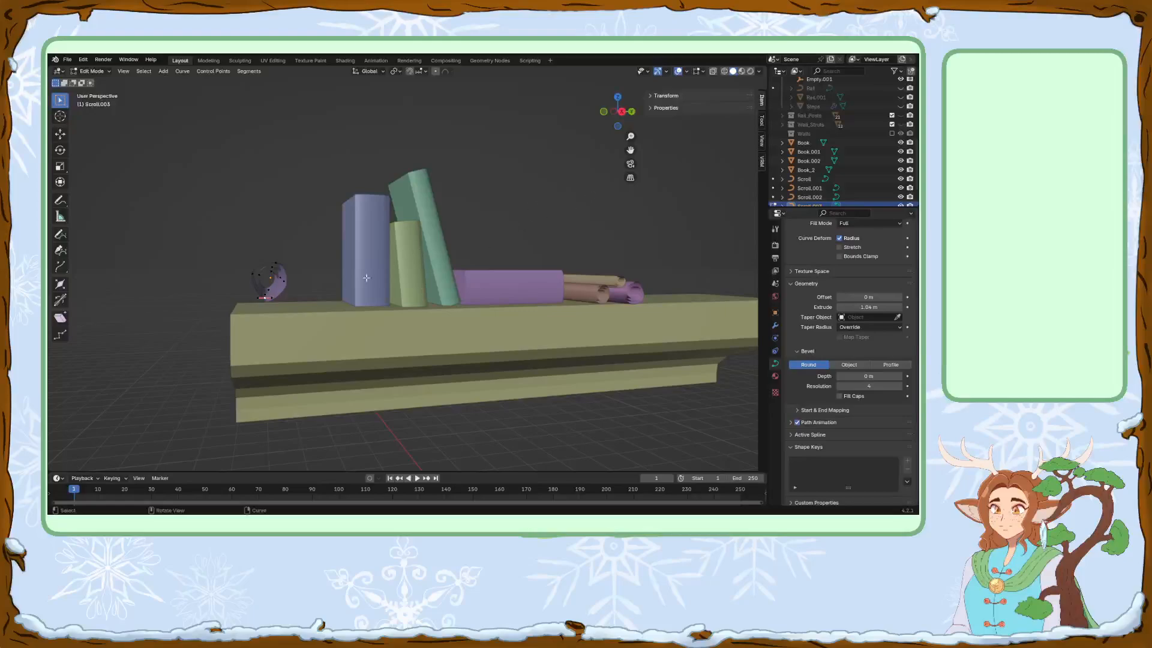
Try to extrude the outer end point of the copied scroll's curve freehand toward the shelf's end.
key("g")
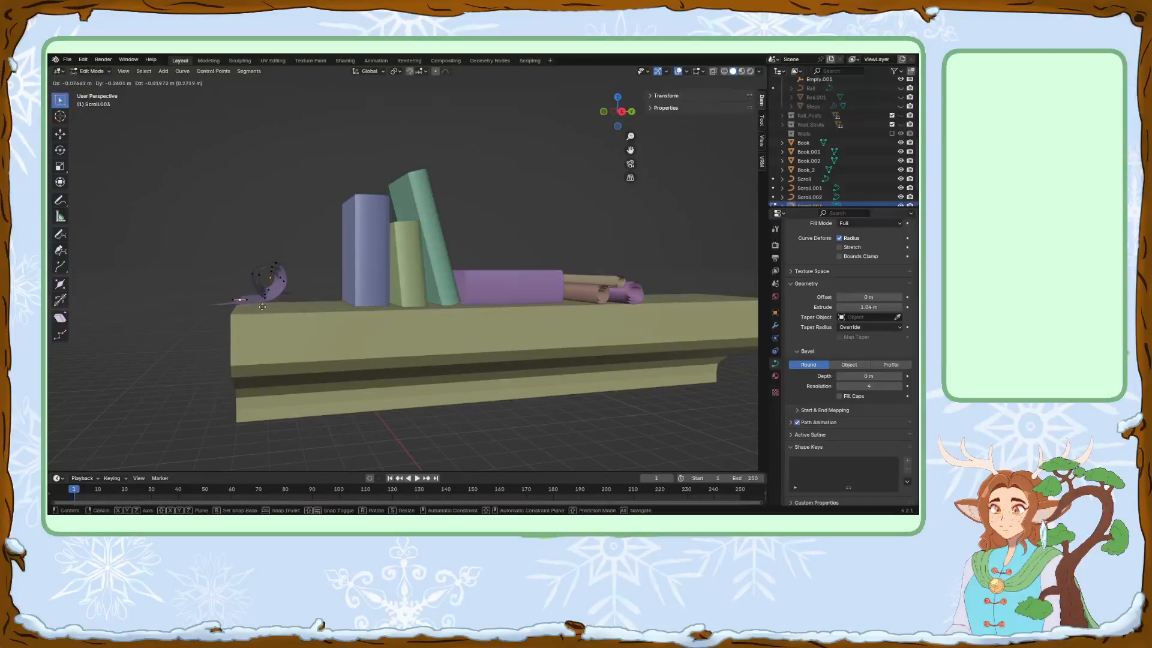
left_click(263, 306)
middle_click_drag(263, 306, 299, 319)
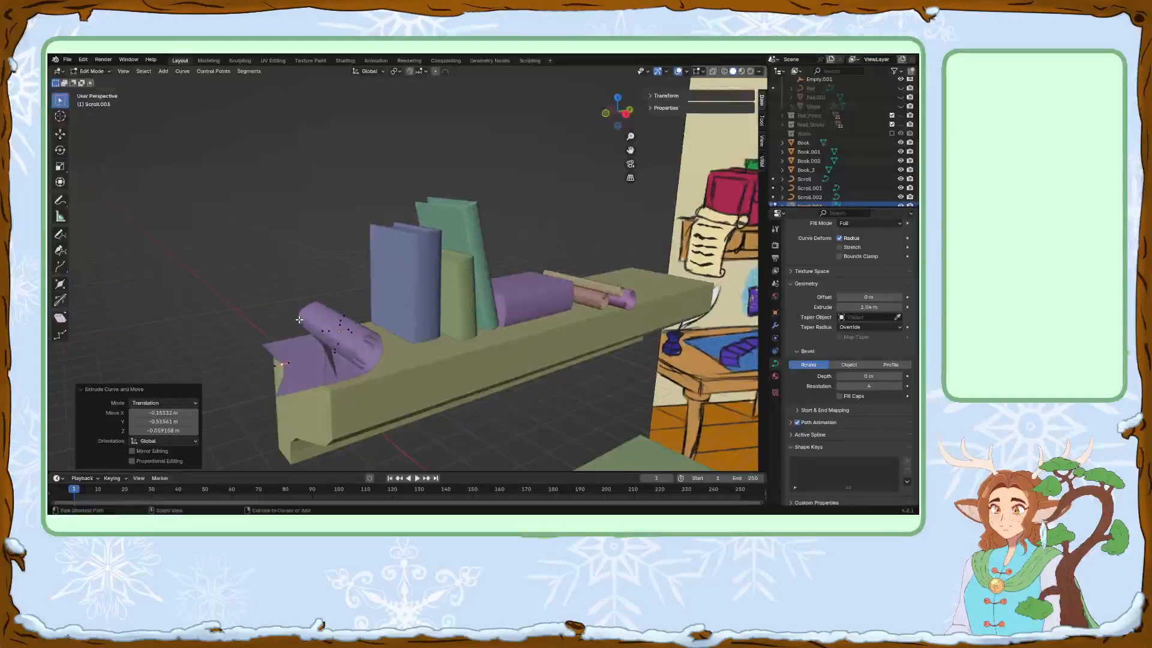
key("ctrl+z")
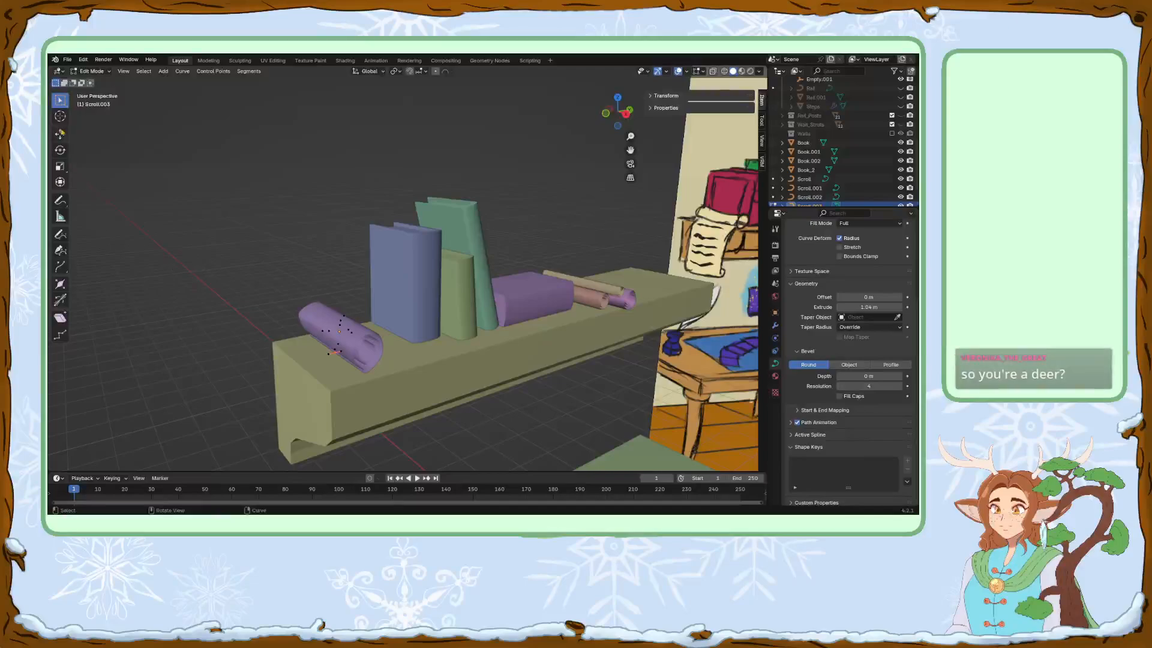
Extrude the curve's outer end point about -0.44 m along the global Y axis to form a flat unrolled flap.
left_click(60, 133)
left_click_drag(343, 352, 315, 360)
key("ctrl+z")
key("e")
right_click(343, 352)
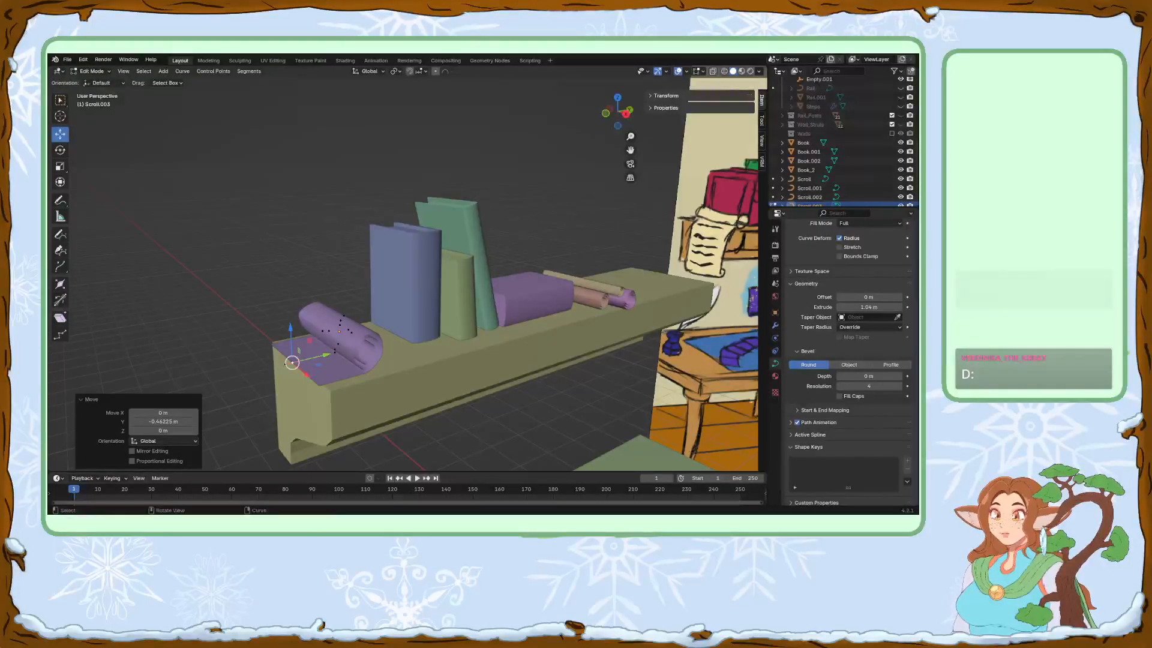
Pull the flap's end point back to the shelf's edge along Y and lower it about 0.04 m.
middle_click_drag(354, 349, 408, 331)
key("w")
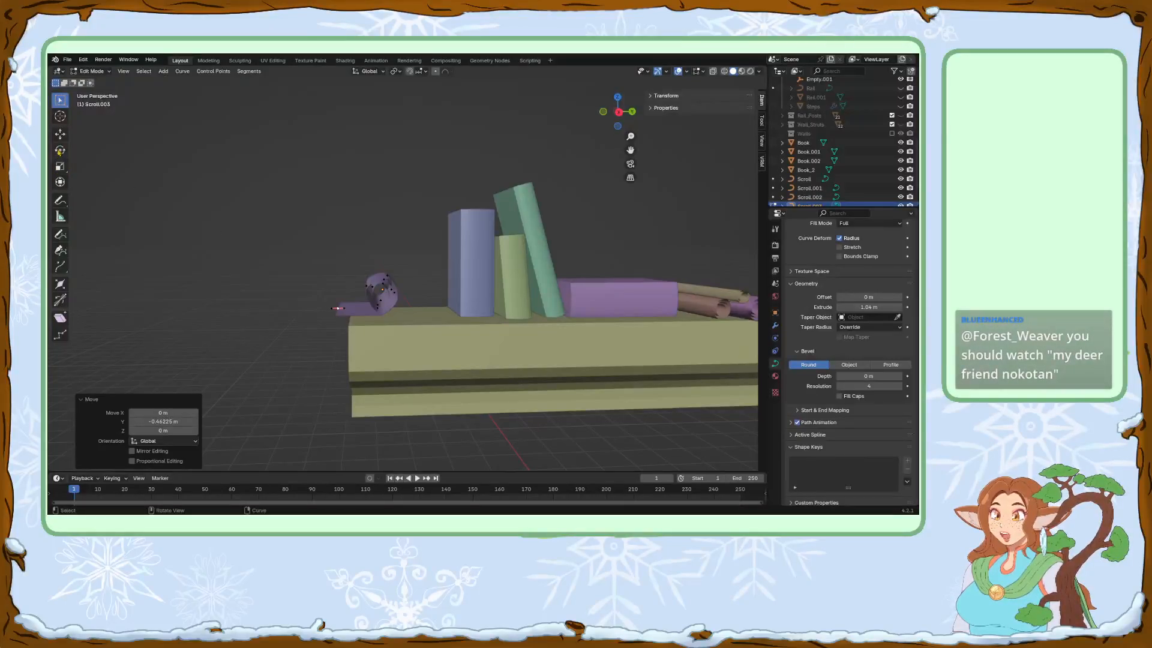
left_click(60, 134)
left_click_drag(378, 309, 390, 310)
left_click_drag(350, 277, 349, 282)
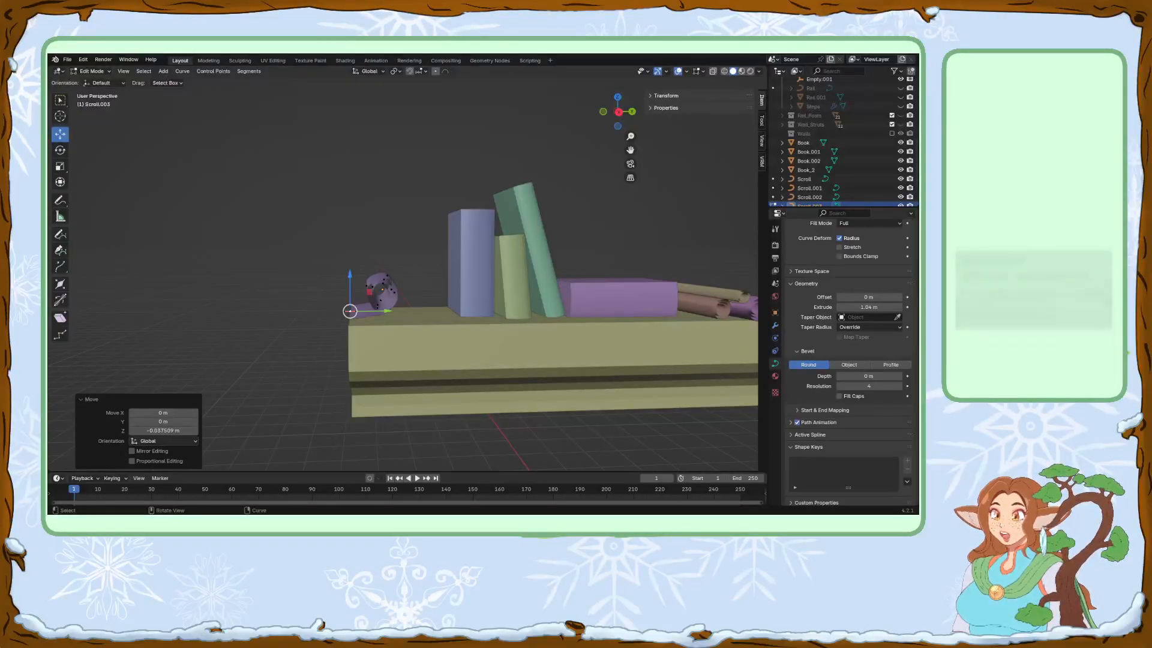
Shift the flap's end point about -0.016 m along the global Y axis.
middle_click_drag(398, 299, 377, 314)
scroll(403, 296, "up", 4)
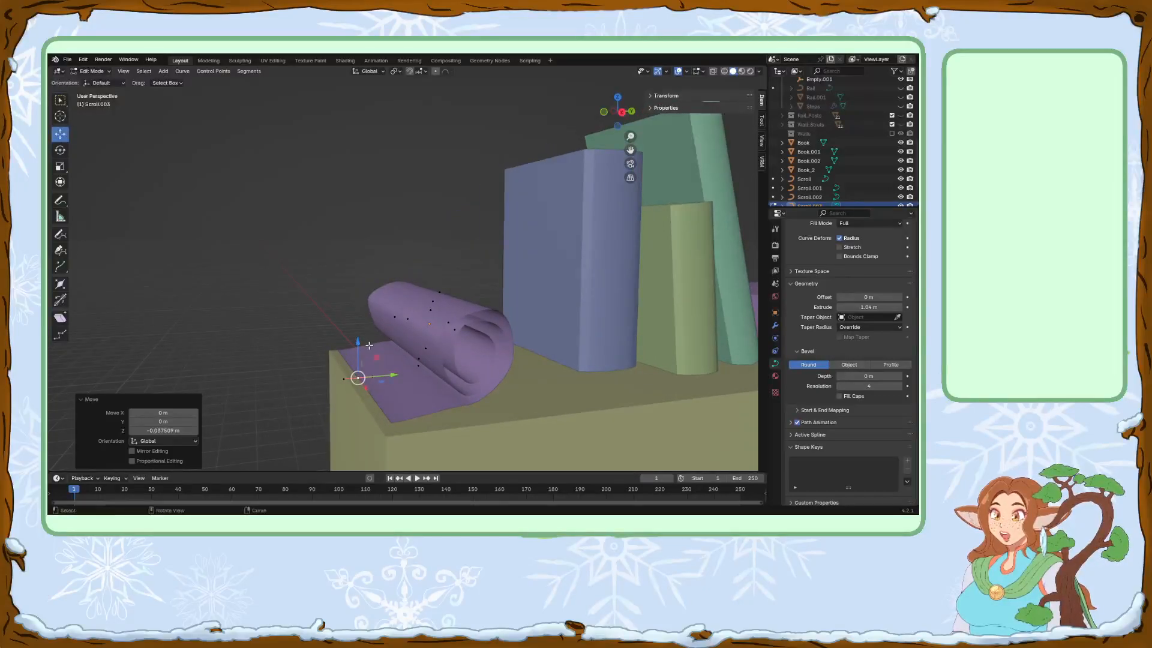
key("g")
key("y")
left_click(388, 374)
middle_click_drag(386, 371, 160, 313)
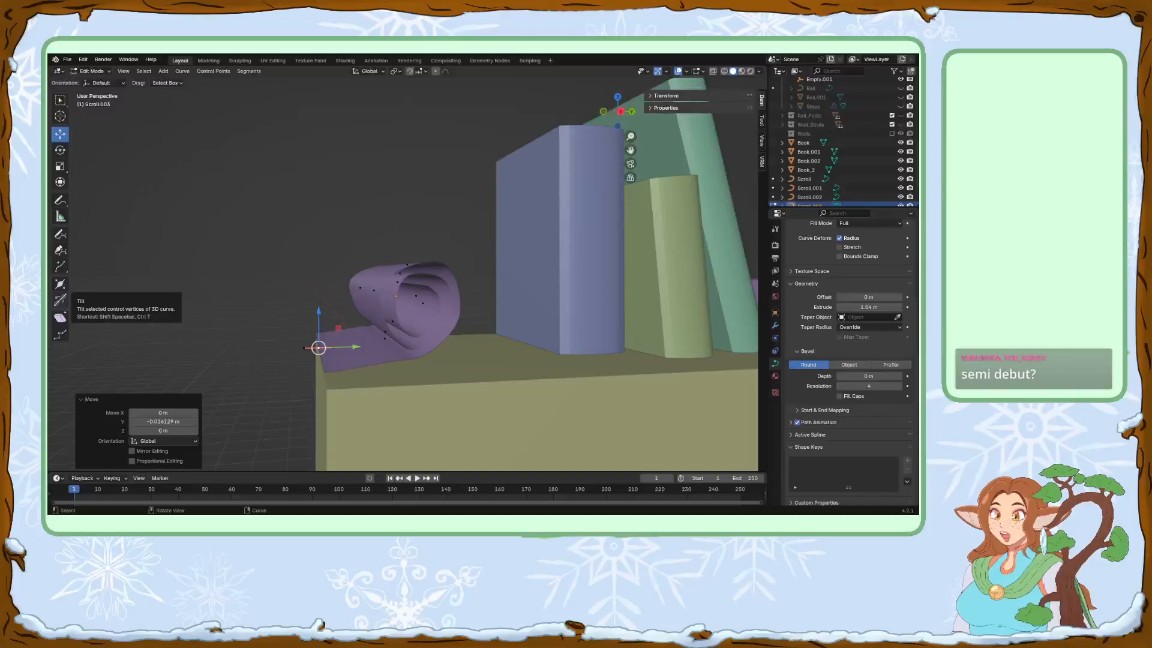
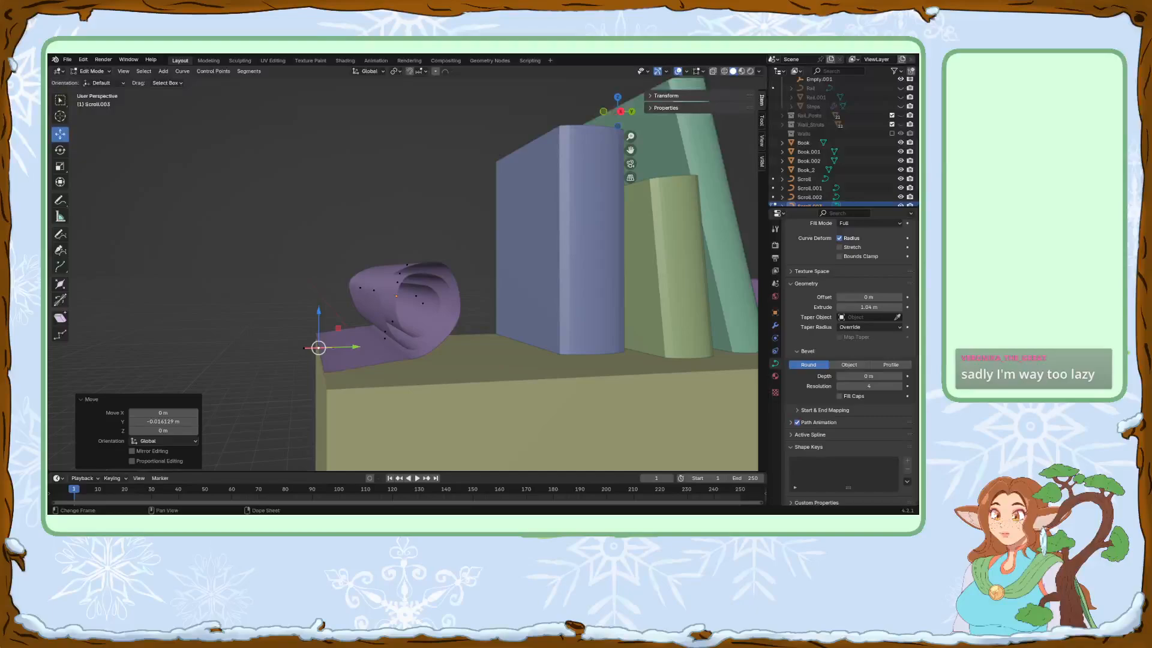
Return to Object Mode and lower the whole copied scroll toward the shelf's top surface.
middle_click_drag(369, 355, 448, 267)
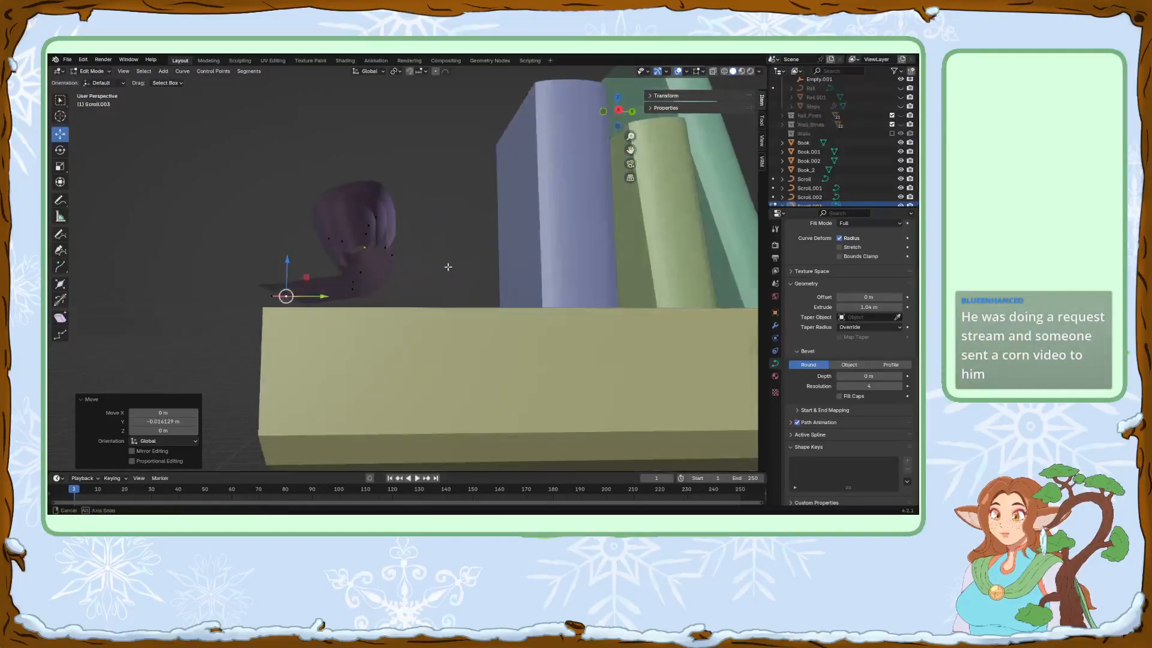
left_click(92, 70)
left_click(93, 83)
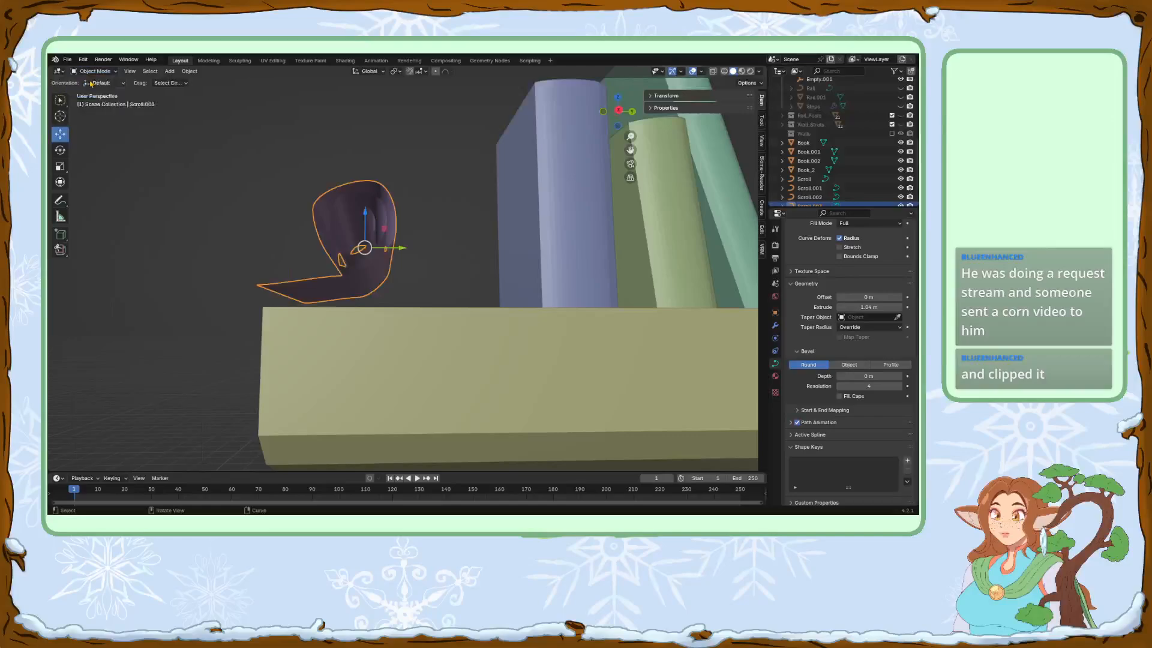
middle_click_drag(389, 203, 395, 211)
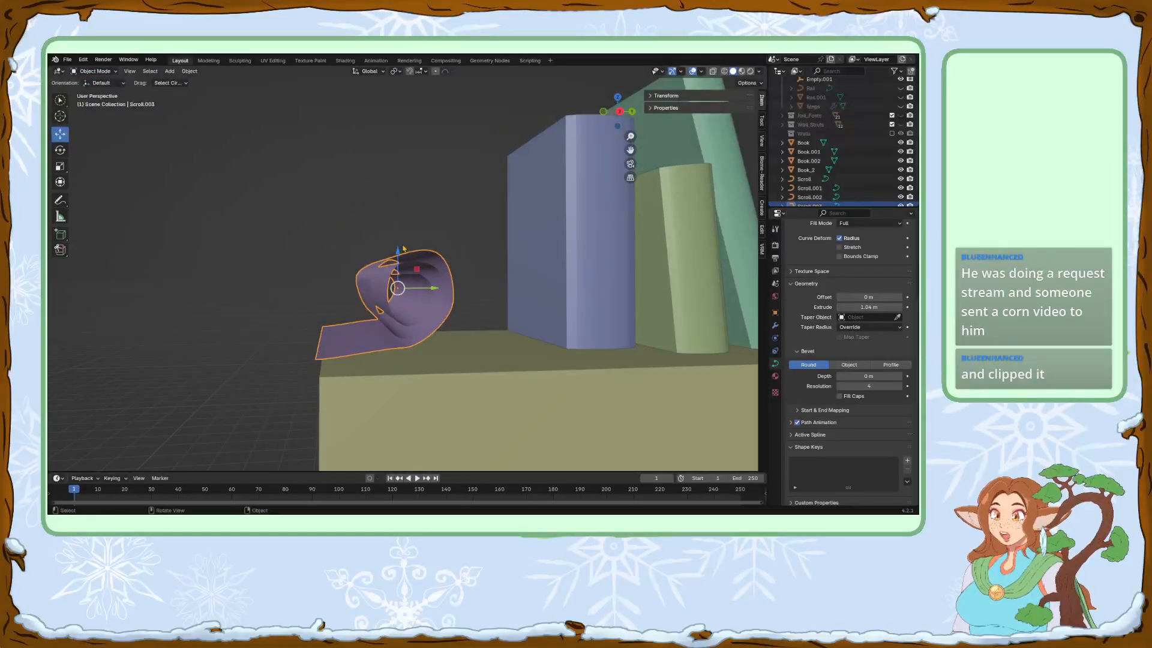
left_click_drag(397, 251, 399, 262)
Raise the flap's end point about 0.04 m in Edit Mode.
middle_click_drag(377, 318, 372, 296)
key("Tab")
left_click_drag(311, 260, 313, 256)
middle_click_drag(312, 255, 395, 247)
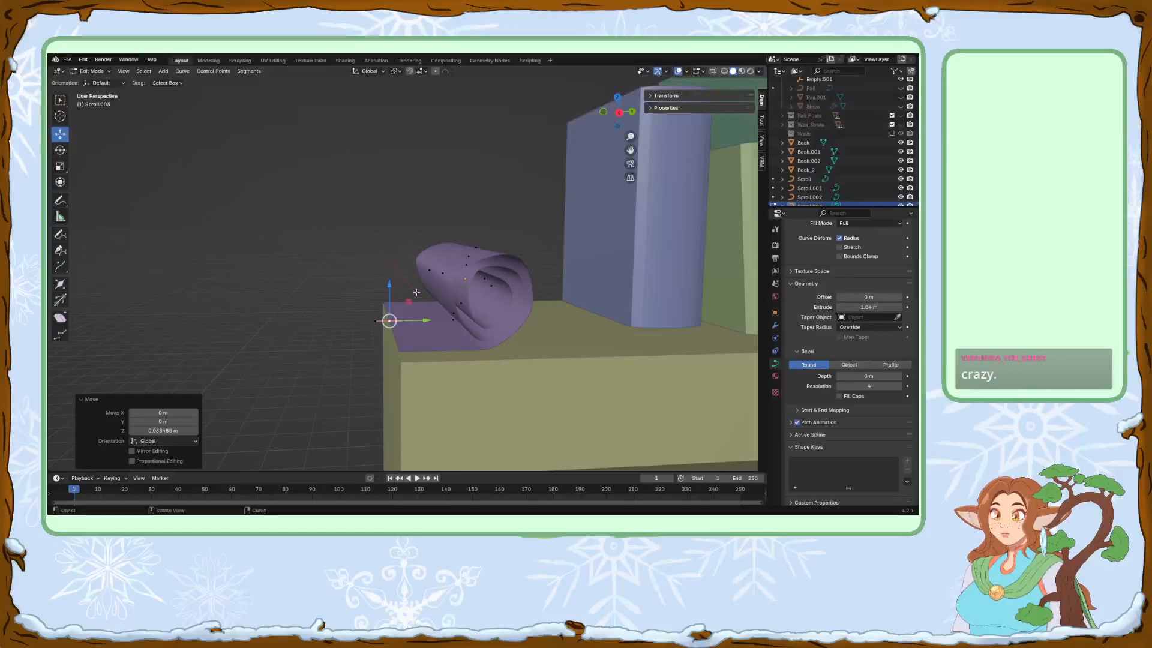
Extrude the flap's end point about -0.15 m along the global Y axis past the shelf's edge.
key("e")
key("y")
left_click(393, 323)
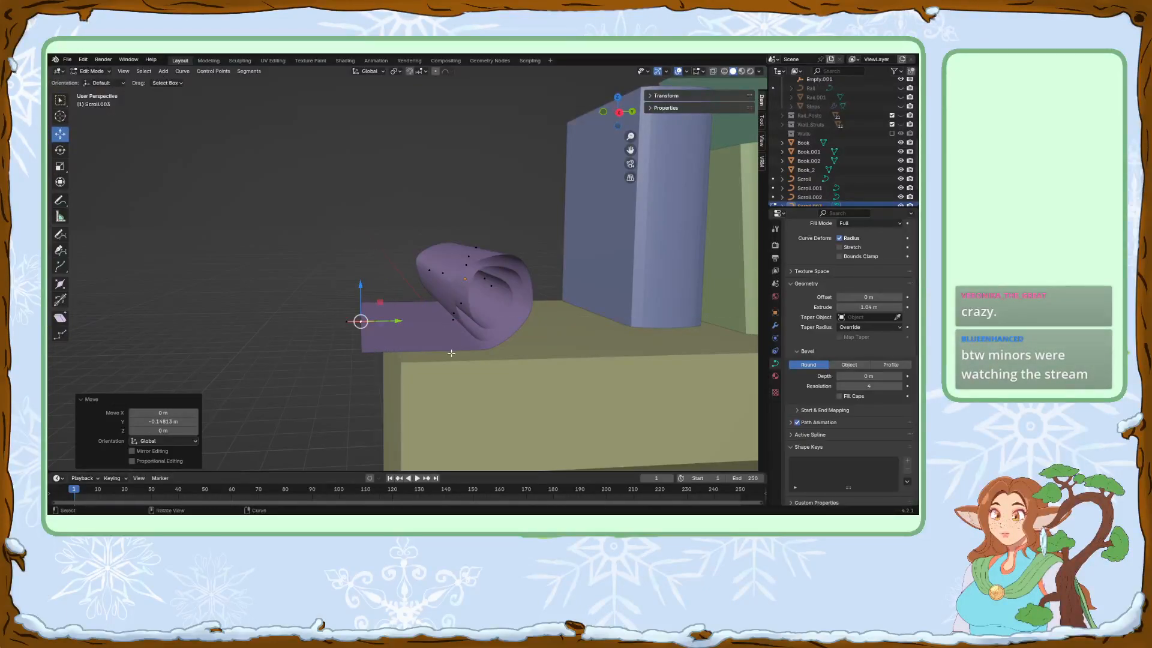
middle_click_drag(451, 353, 450, 345)
Rotate the new end point around the global X axis and shift it about 0.06 m in Y and -0.09 m in Z.
key("r")
key("x")
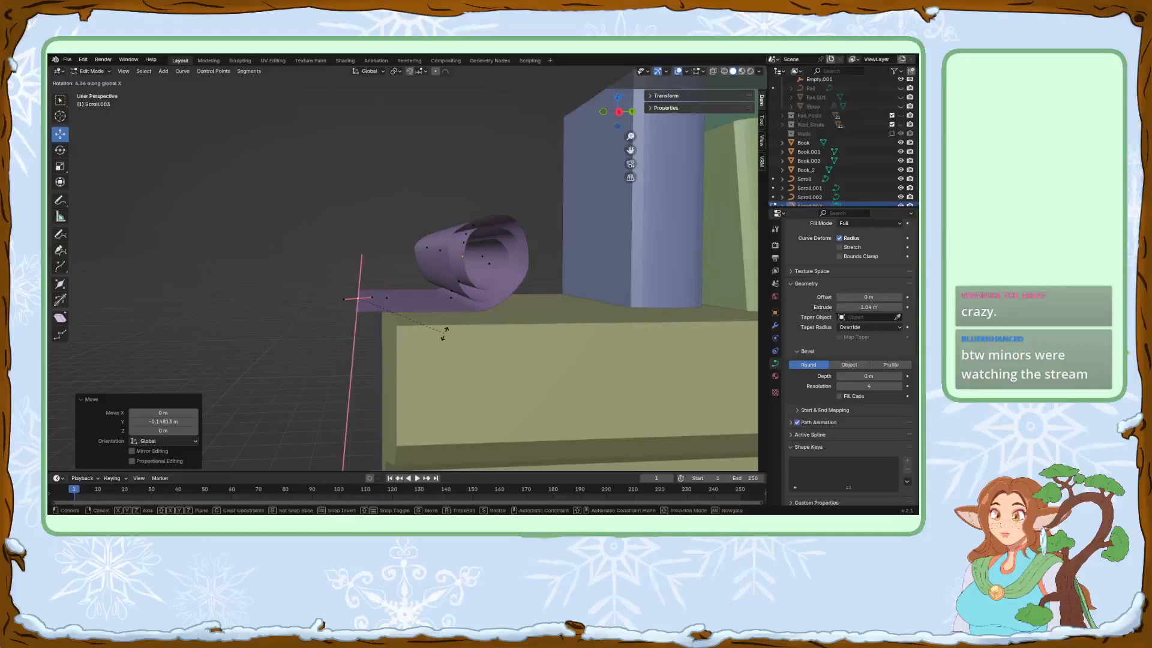
left_click(408, 293)
left_click_drag(381, 282, 395, 301)
key("r")
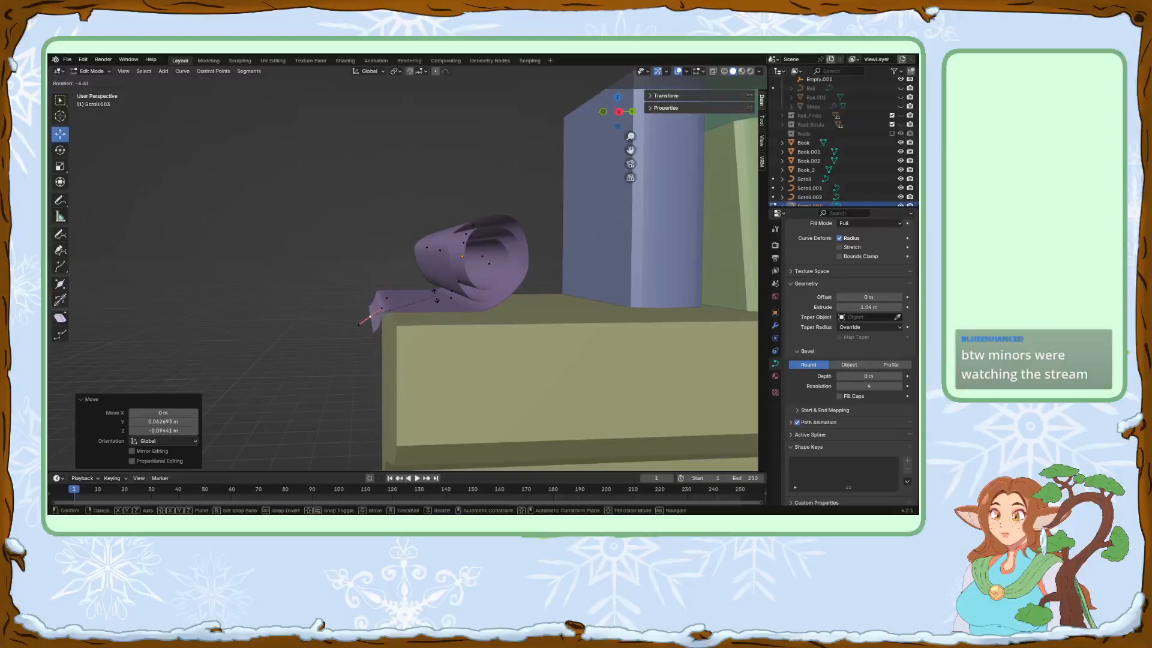
key("x")
left_click(391, 298)
Reposition the flap's outer points within the YZ plane so the paper bends over the shelf's edge.
key("g")
key("shift+x")
left_click_drag(401, 305, 379, 294)
left_click(387, 297)
left_click(378, 321)
middle_click_drag(407, 302, 418, 305)
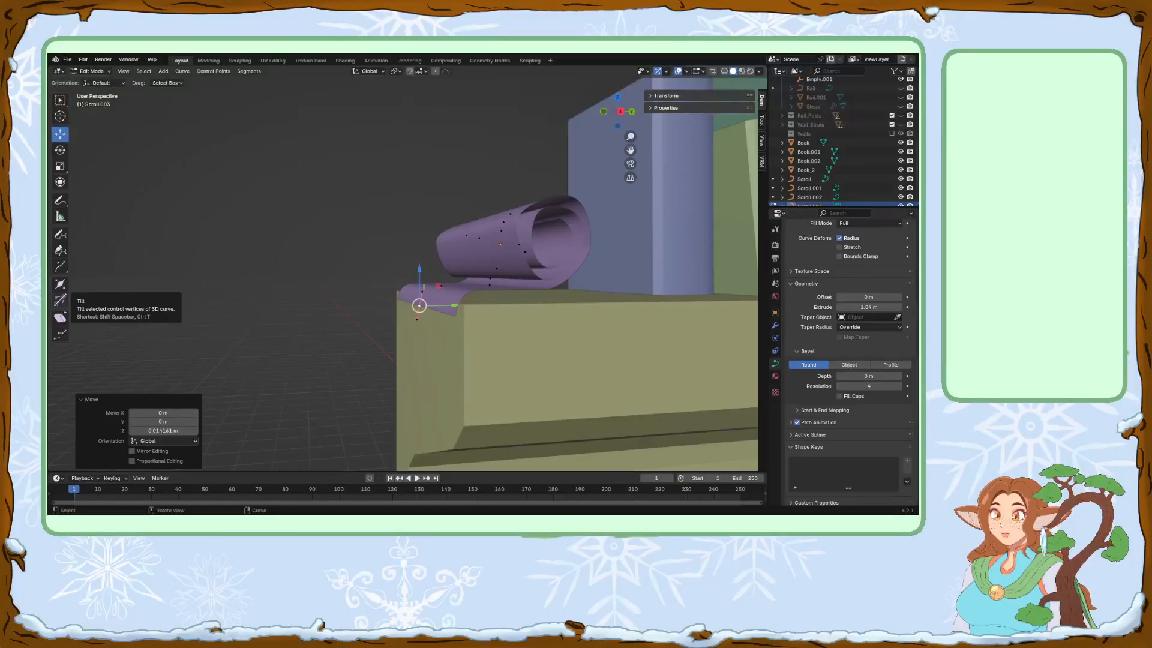
Extrude the flap's end point and move it down the shelf's end face, adjusting its Y position about 0.03 m.
middle_click_drag(423, 303, 378, 291)
key("e")
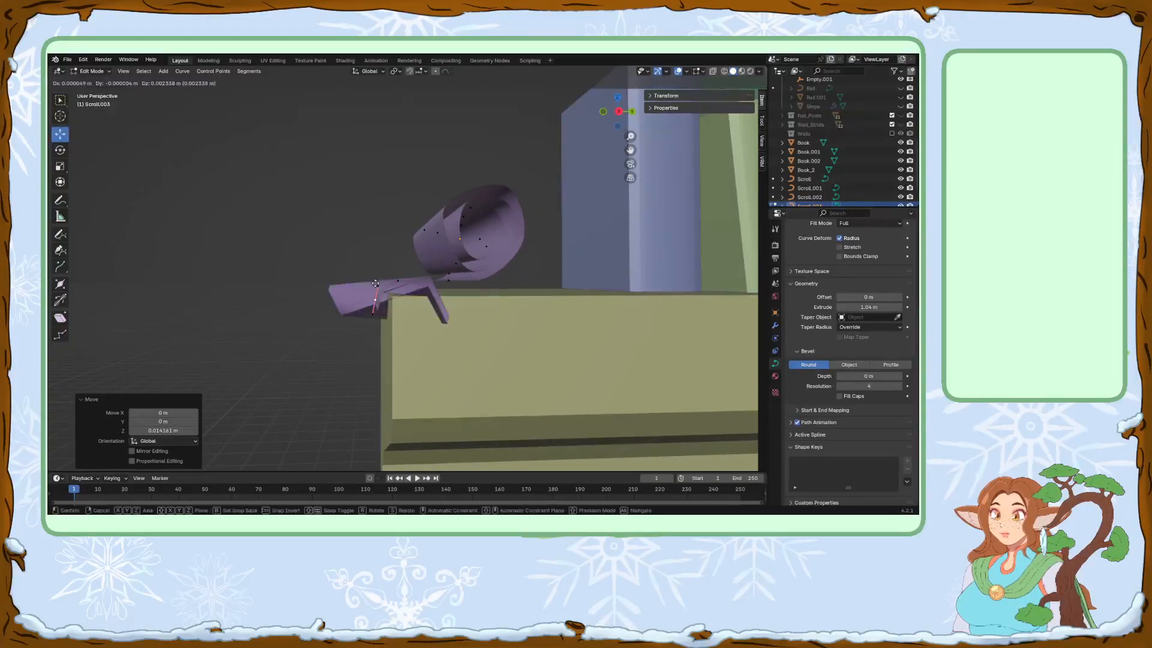
right_click(375, 283)
left_click_drag(374, 280, 372, 333)
middle_click_drag(373, 334, 395, 325)
left_click_drag(406, 340, 410, 341)
Extrude another segment from the hanging flap's end point and pull it further down the shelf's end.
key("e")
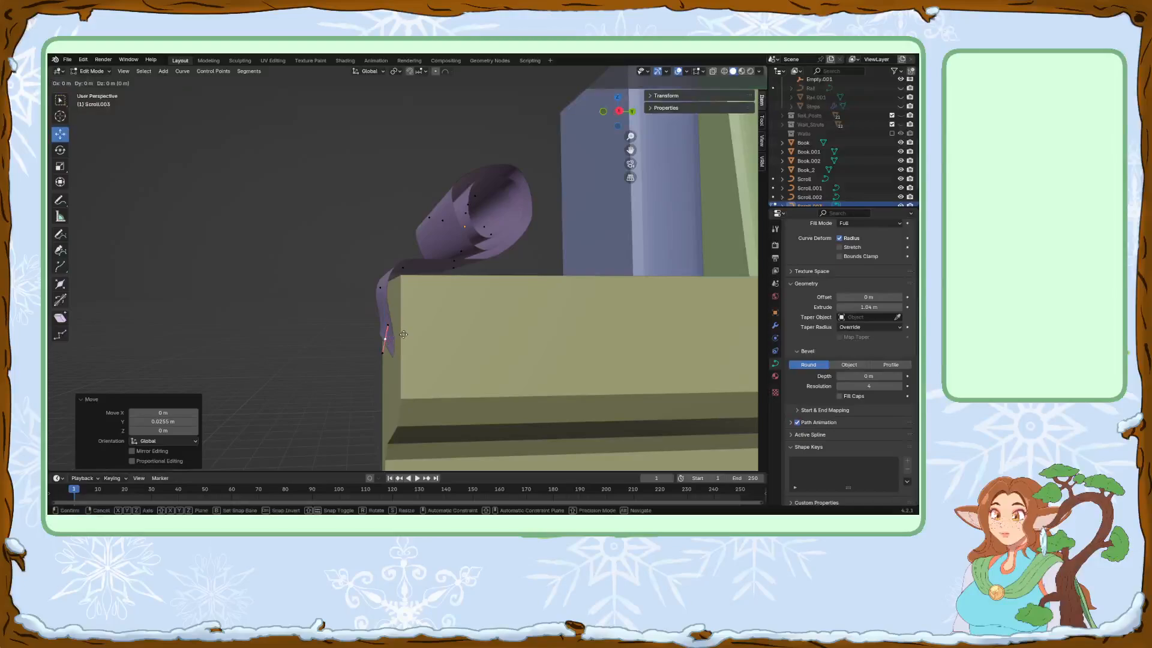
right_click(395, 325)
left_click_drag(404, 323, 395, 375)
scroll(423, 339, "down", 2)
middle_click_drag(424, 339, 627, 312)
Fine-tune the whole unrolled scroll's position in Object Mode so it rests on the shelf.
key("Tab")
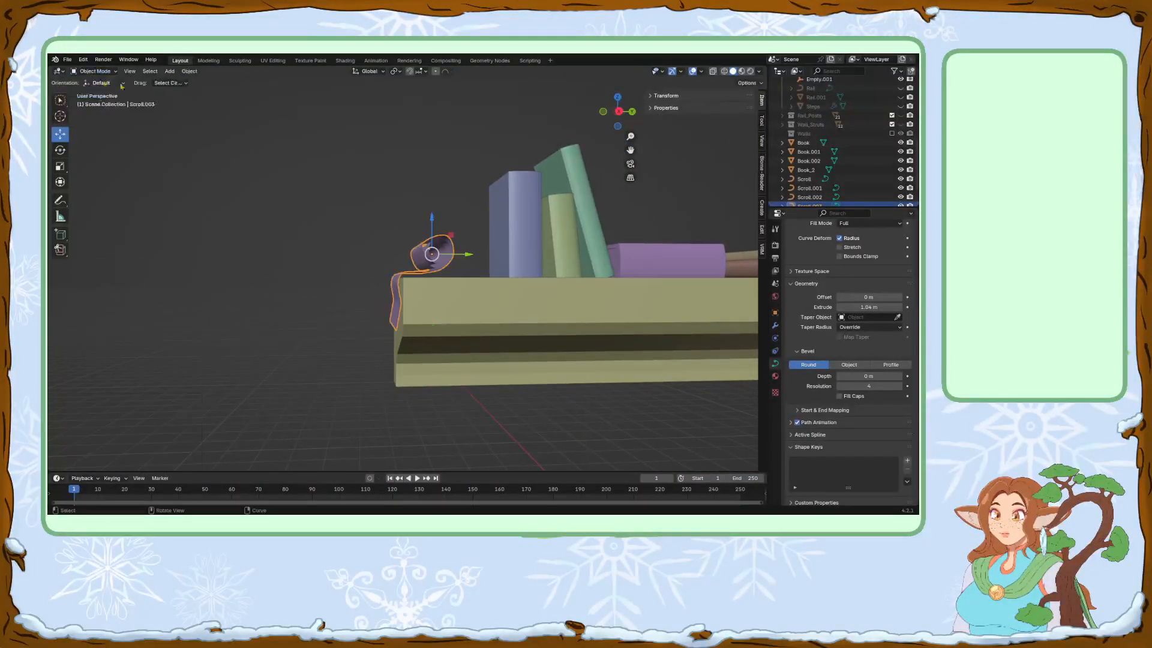
left_click_drag(432, 217, 432, 224)
middle_click_drag(435, 225, 485, 264)
scroll(486, 264, "up", 3)
left_click_drag(475, 248, 451, 226)
middle_click_drag(450, 226, 583, 300)
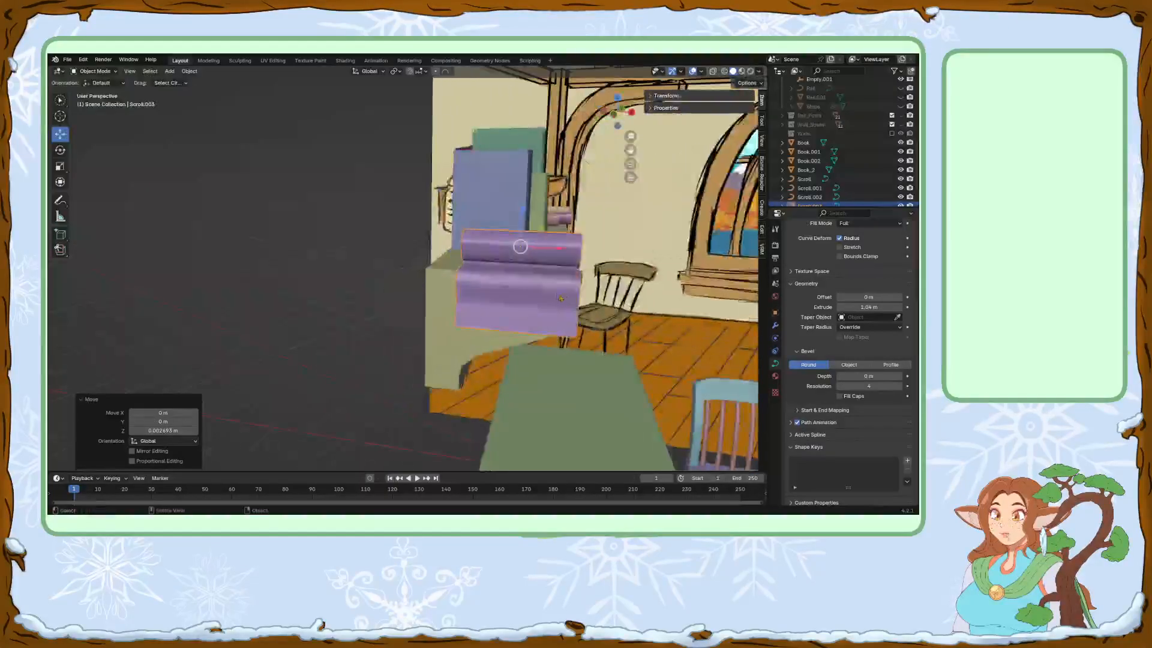
Move the unrolled scroll about -0.11 m along the global X axis, widen it along X, and nudge it slightly forward.
left_click_drag(541, 247, 523, 247)
key("s")
key("x")
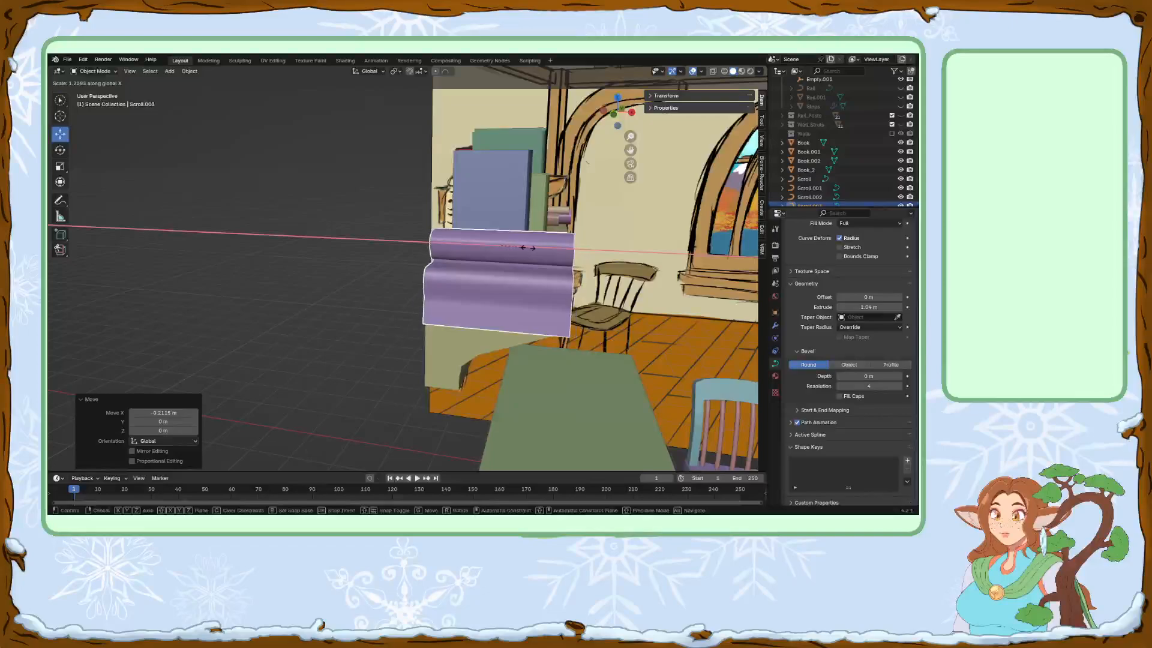
left_click(524, 247)
left_click_drag(540, 250, 542, 249)
middle_click_drag(597, 259, 516, 253)
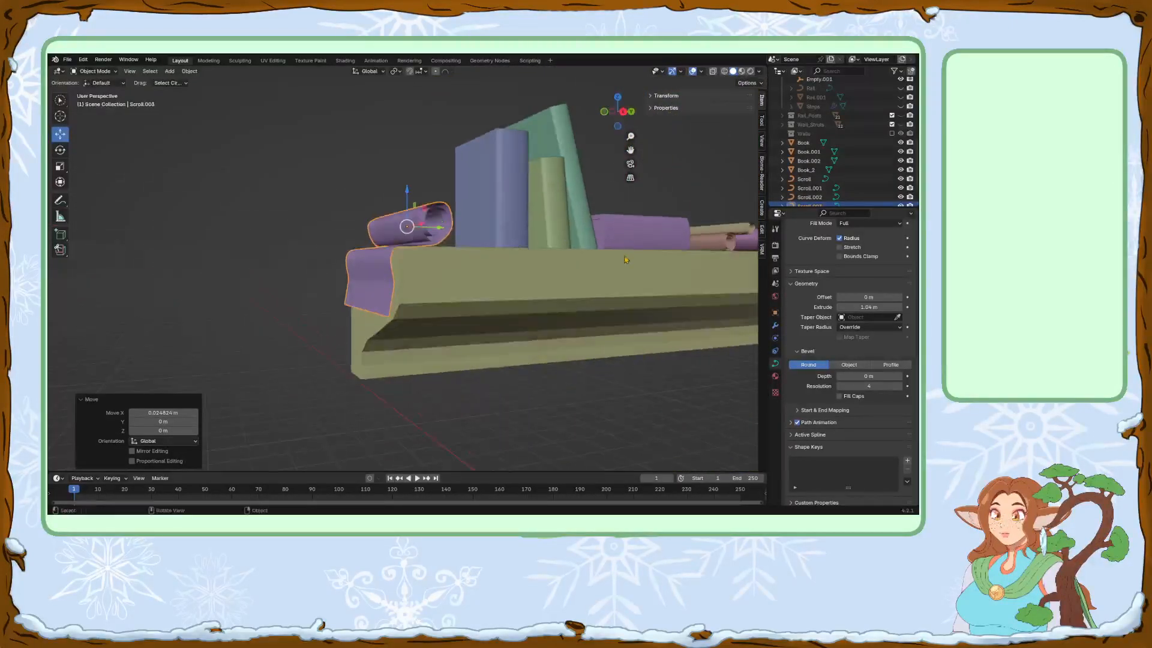
Extrude the hanging flap's end point downward in Edit Mode, offsetting it about 0.06 m in Y and -0.21 m in Z.
scroll(625, 270, "down", 5)
scroll(622, 280, "up", 4)
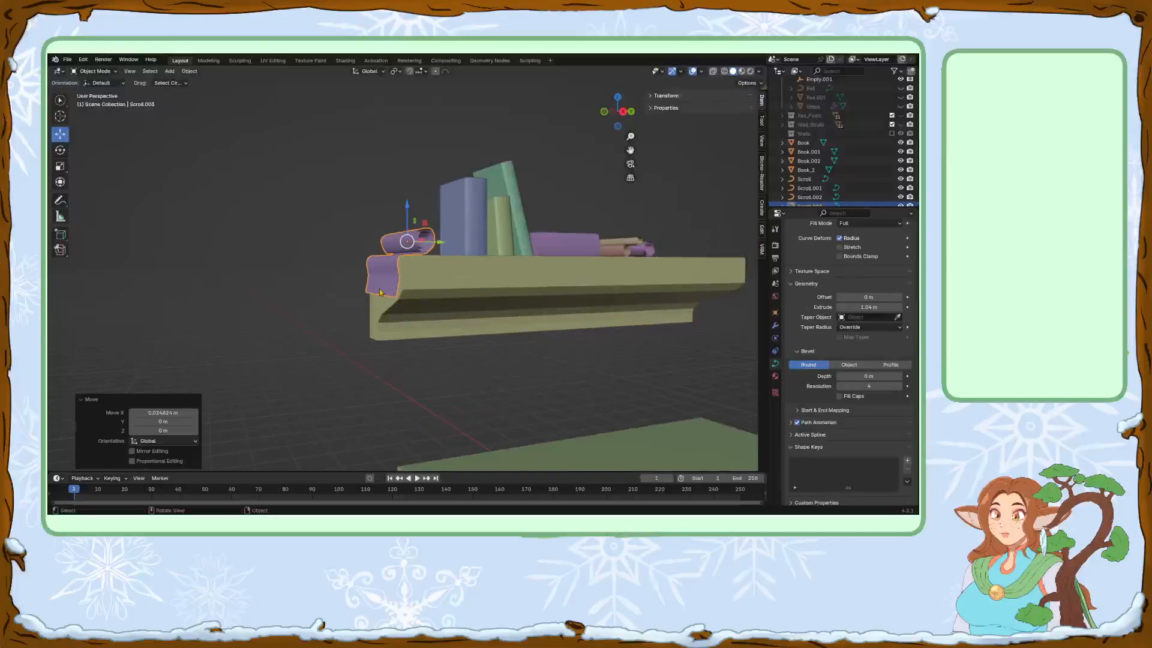
left_click(94, 71)
left_click(95, 91)
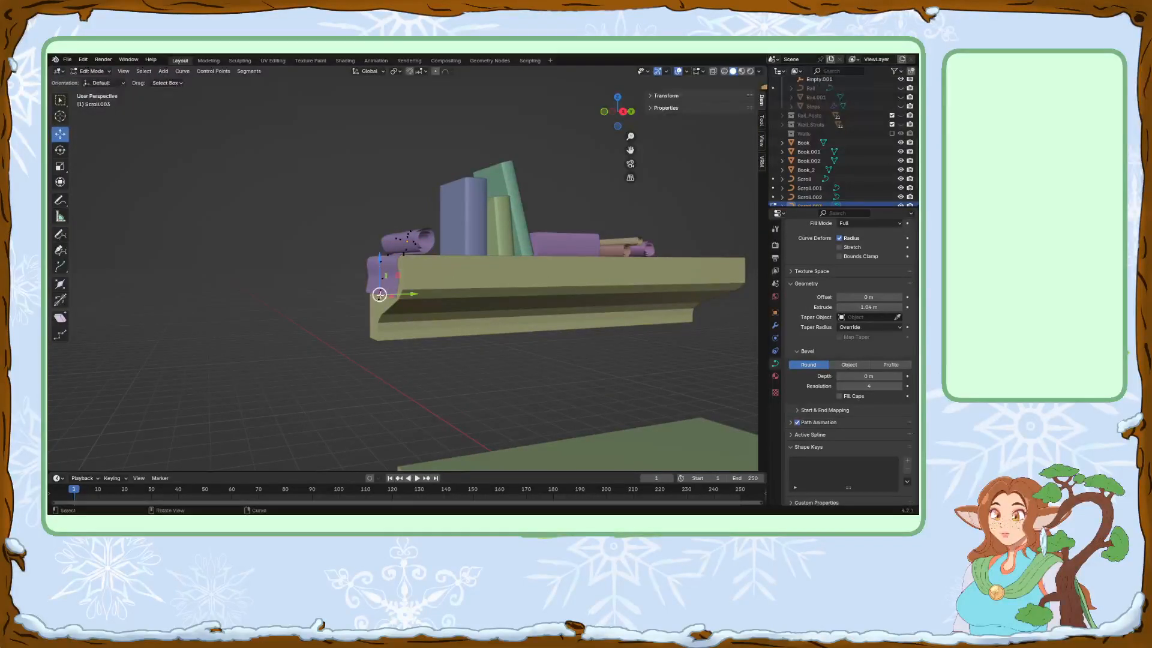
scroll(367, 294, "up", 4)
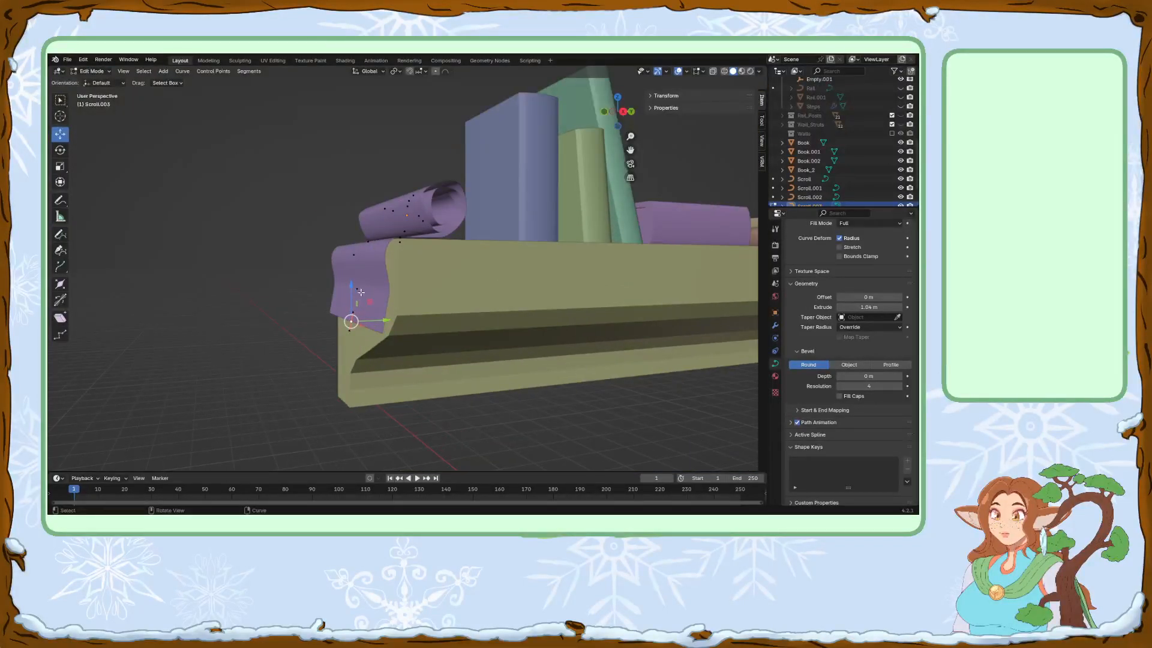
middle_click_drag(362, 292, 313, 312)
key("e")
key("z")
left_click_drag(310, 311, 339, 345)
middle_click_drag(338, 345, 365, 330)
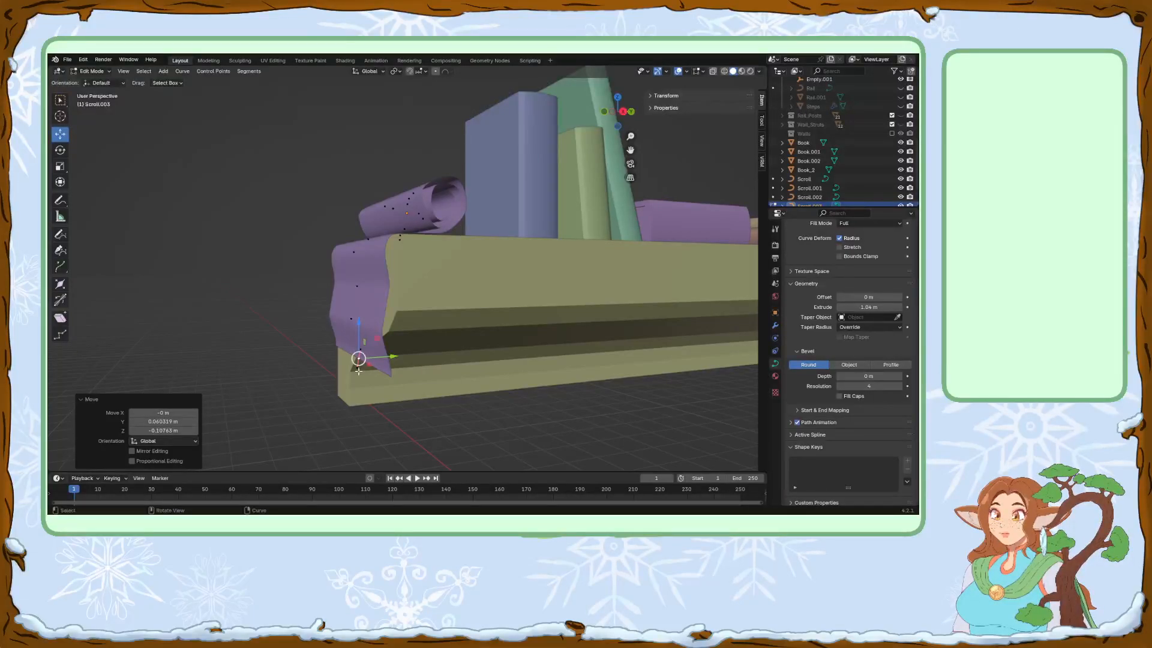
Extrude one more segment down along Z from the hanging flap's end and shift its point outward along negative Y.
scroll(358, 368, "up", 2)
key("e")
key("z")
left_click_drag(342, 373, 342, 378)
middle_click_drag(343, 378, 329, 369)
left_click_drag(329, 363, 319, 362)
middle_click_drag(319, 362, 379, 358)
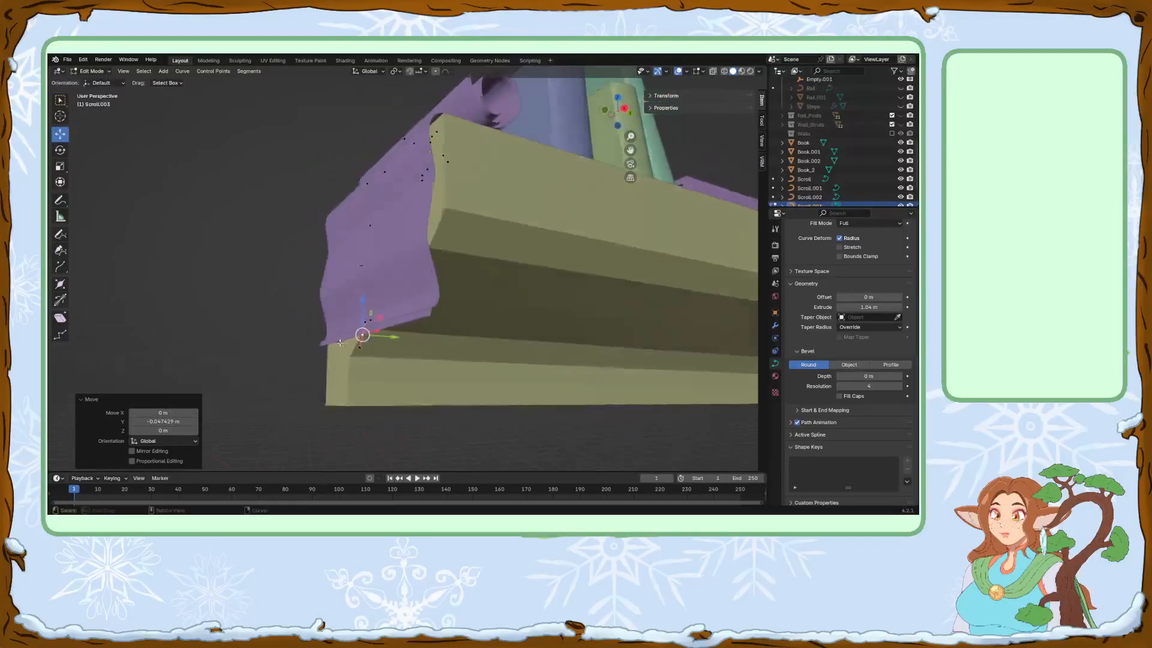
Rotate the hanging flap's end point about -34.5° around the global X axis.
scroll(382, 358, "up", 4)
key("r")
left_click(406, 376)
key("ctrl+z")
key("r")
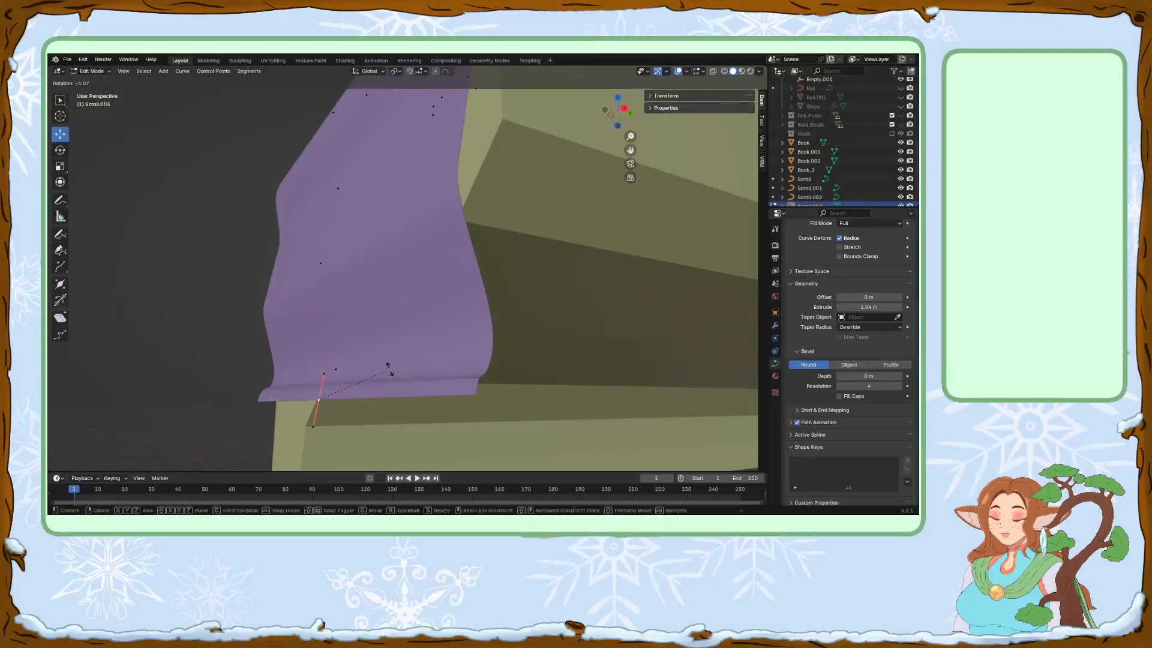
key("x")
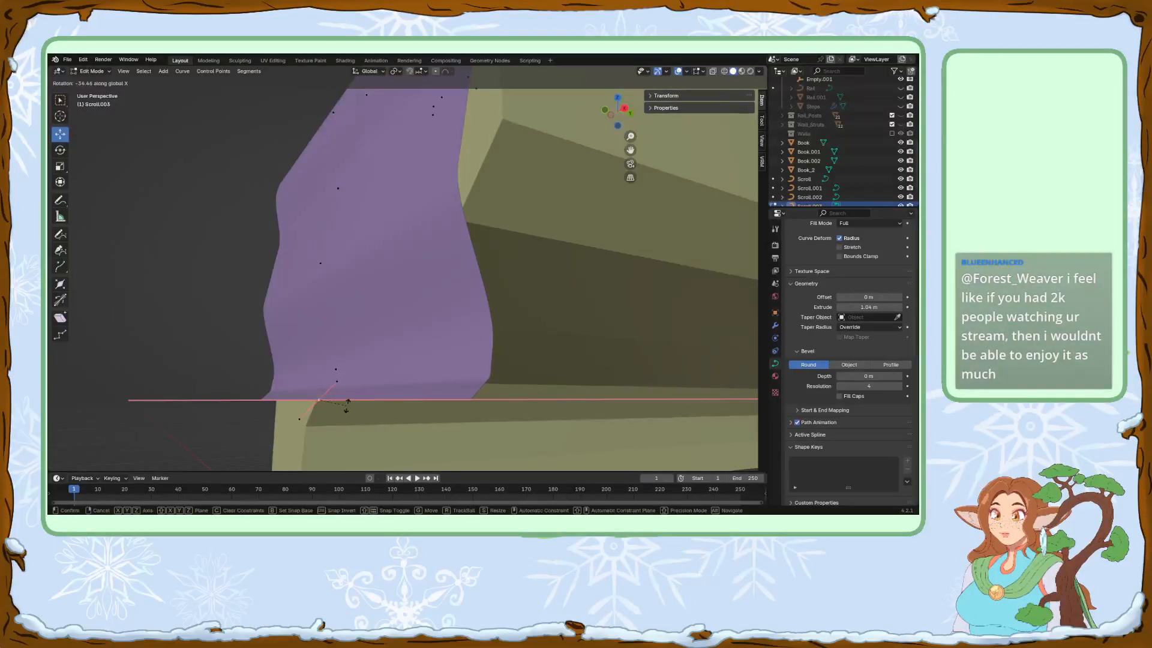
left_click(348, 402)
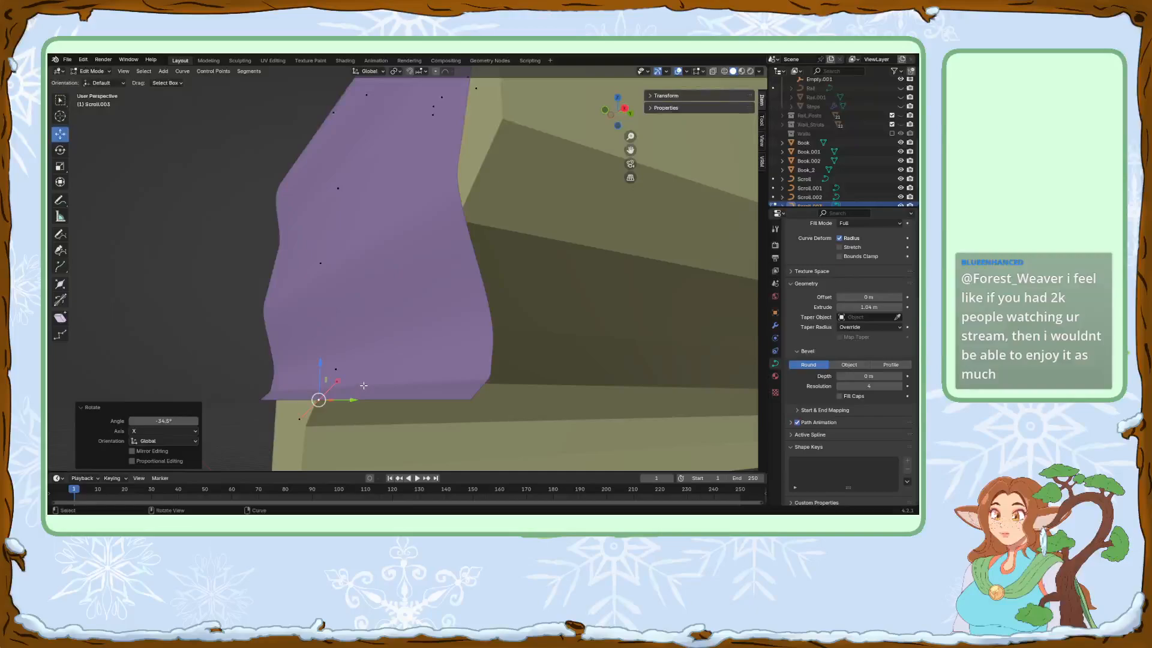
middle_click_drag(354, 398, 324, 403)
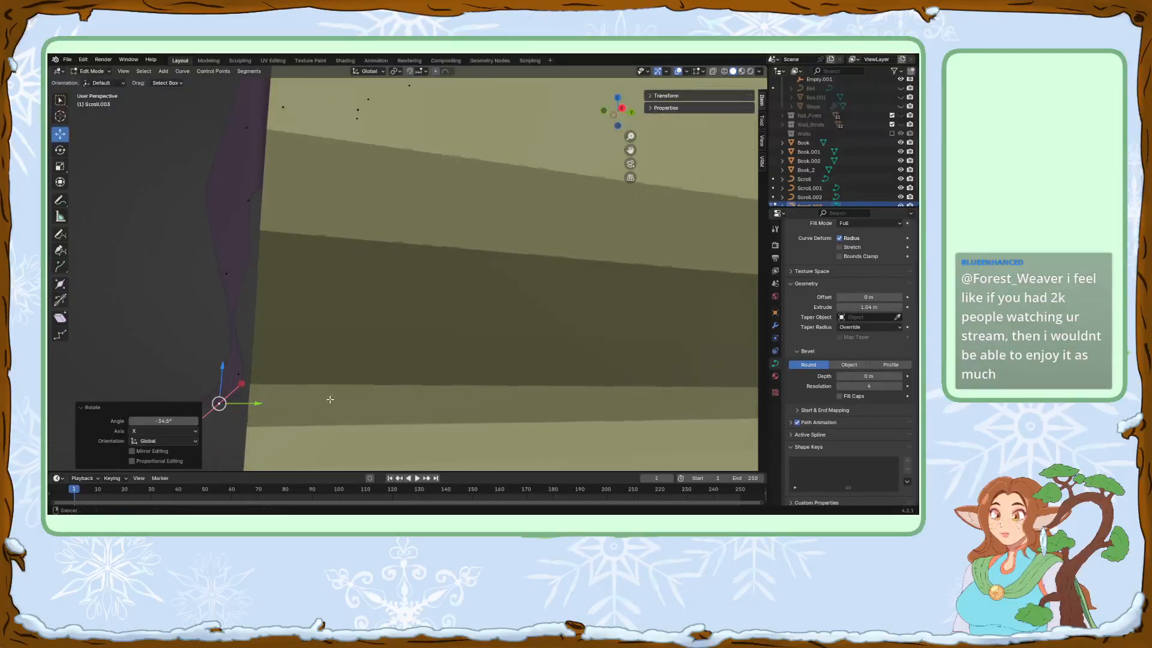
middle_click_drag(329, 400, 398, 378, "shift")
Adjust the flap end point's handle angle slightly and scale its handles down to about 0.745.
left_click(345, 377)
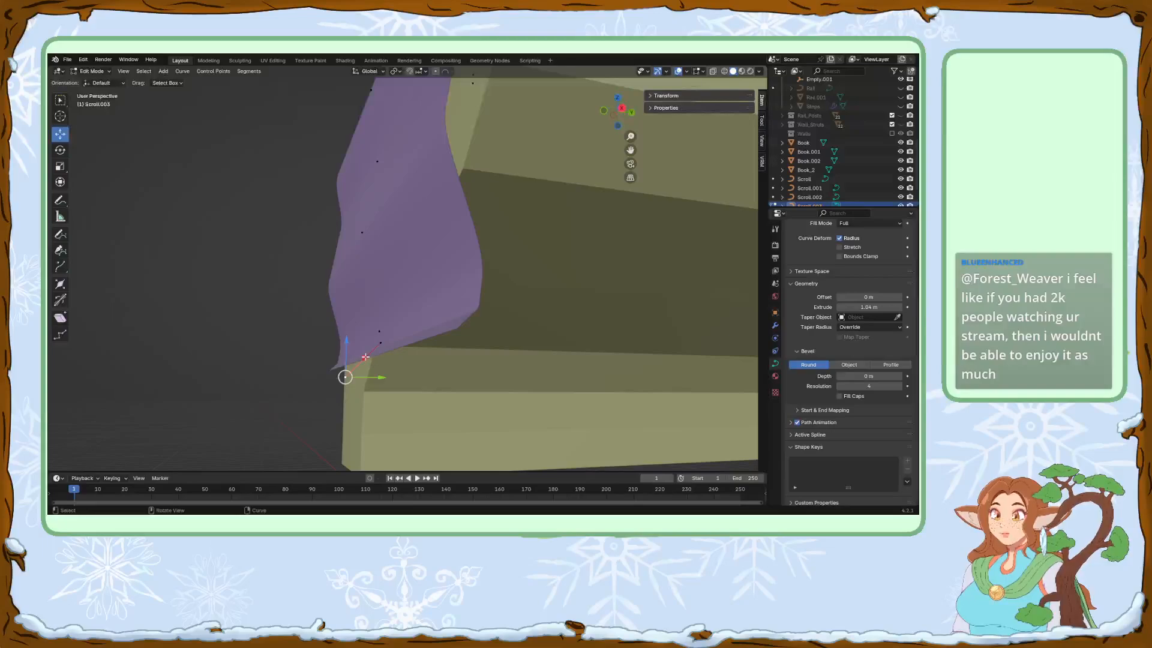
key("r")
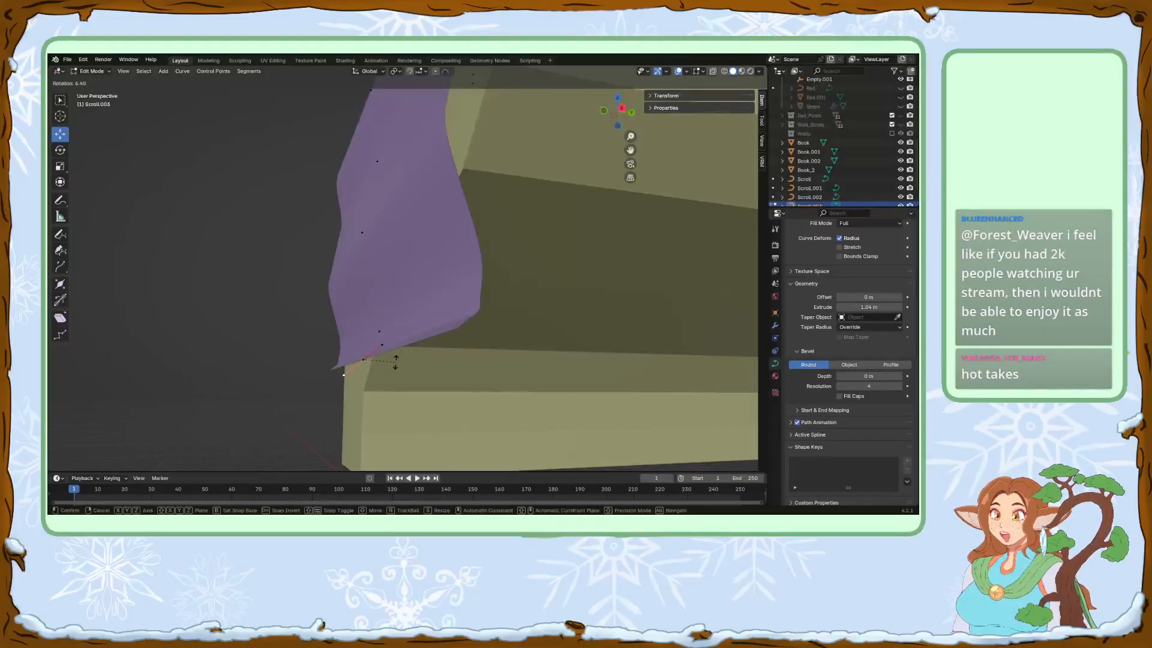
left_click(391, 359)
key("s")
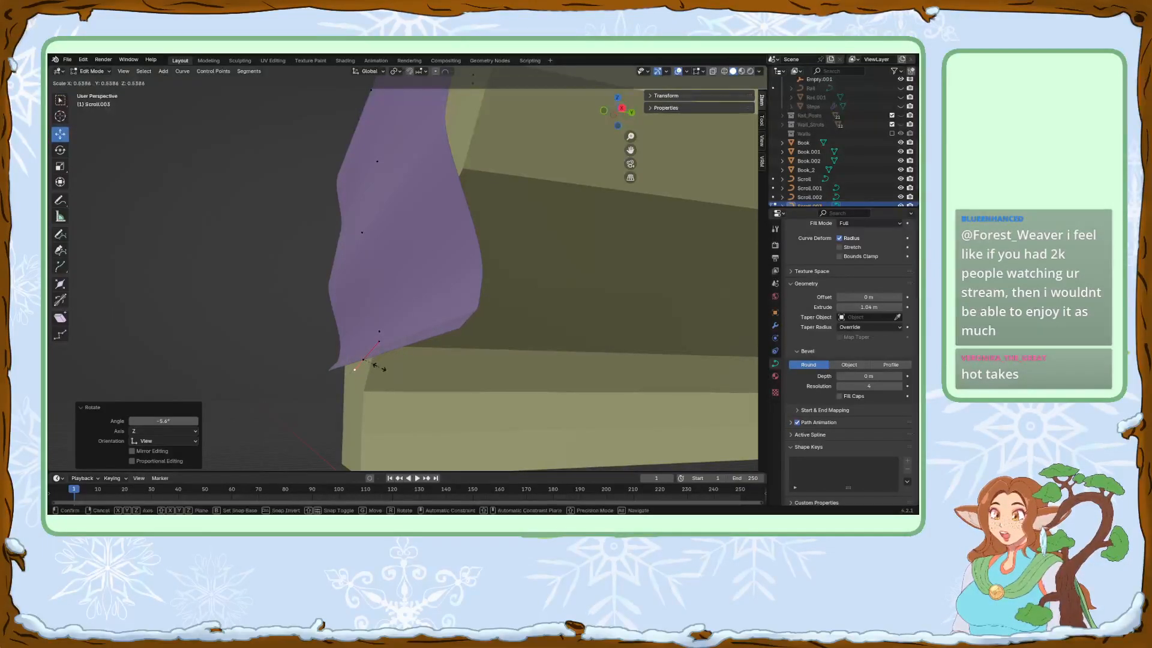
left_click(376, 366)
left_click(363, 360)
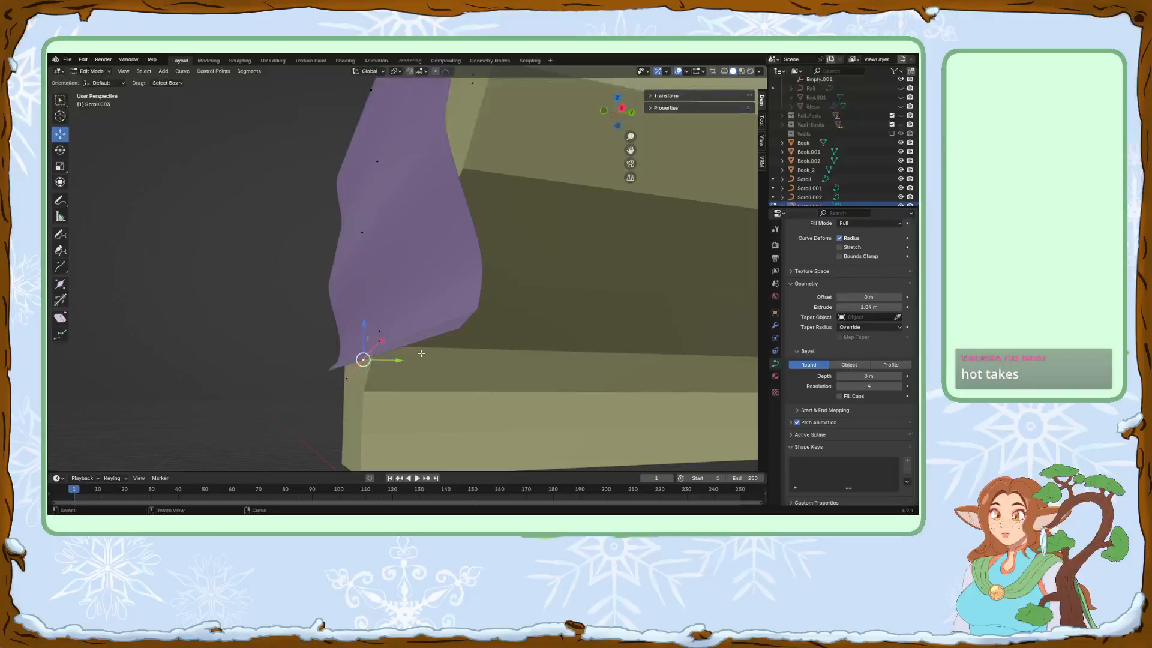
key("s")
left_click(407, 361)
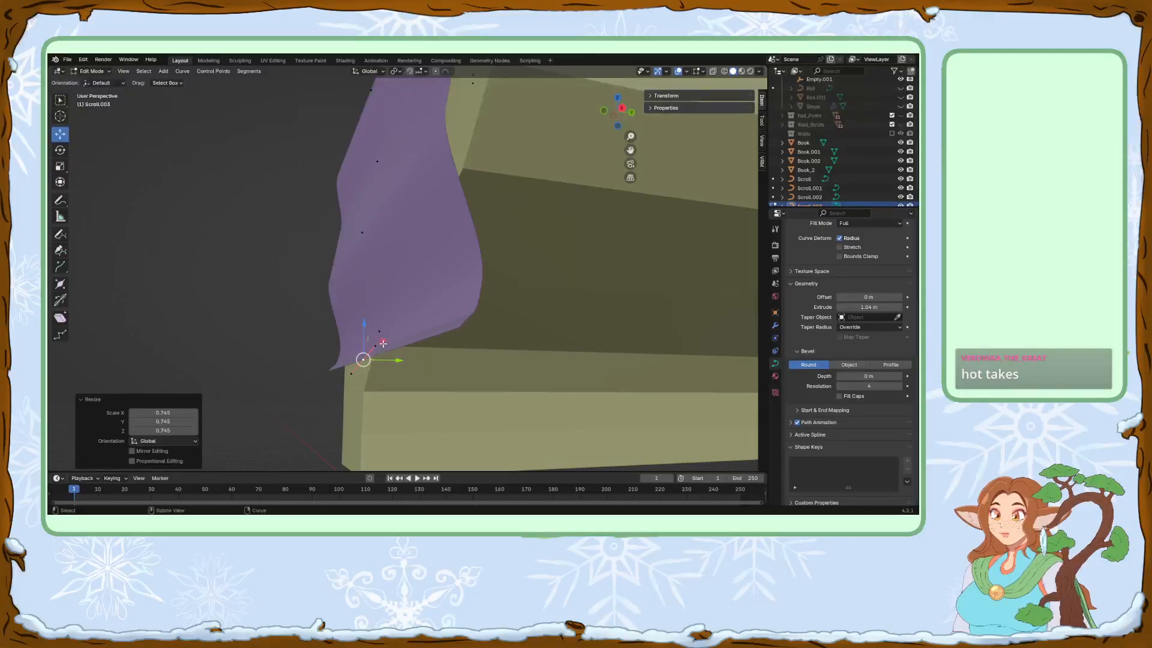
Rotate the flap's end point about 8° in the view and move it about -0.016 m in Y and 0.025 m in Z.
middle_click_drag(380, 344, 411, 347)
key("r")
left_click(409, 365)
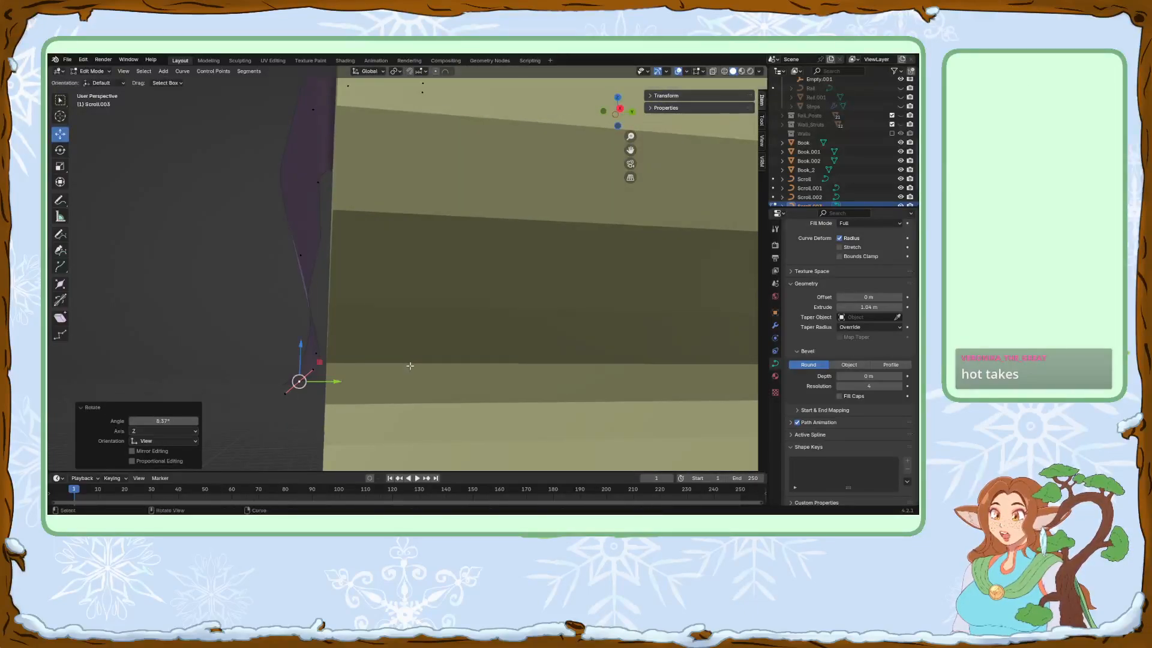
middle_click_drag(174, 260, 250, 315)
left_click_drag(351, 356, 351, 346)
Rotate the flap's end point around global X to start a curl, and shift it about -0.009 m in Y and 0.02 m in Z.
key("r")
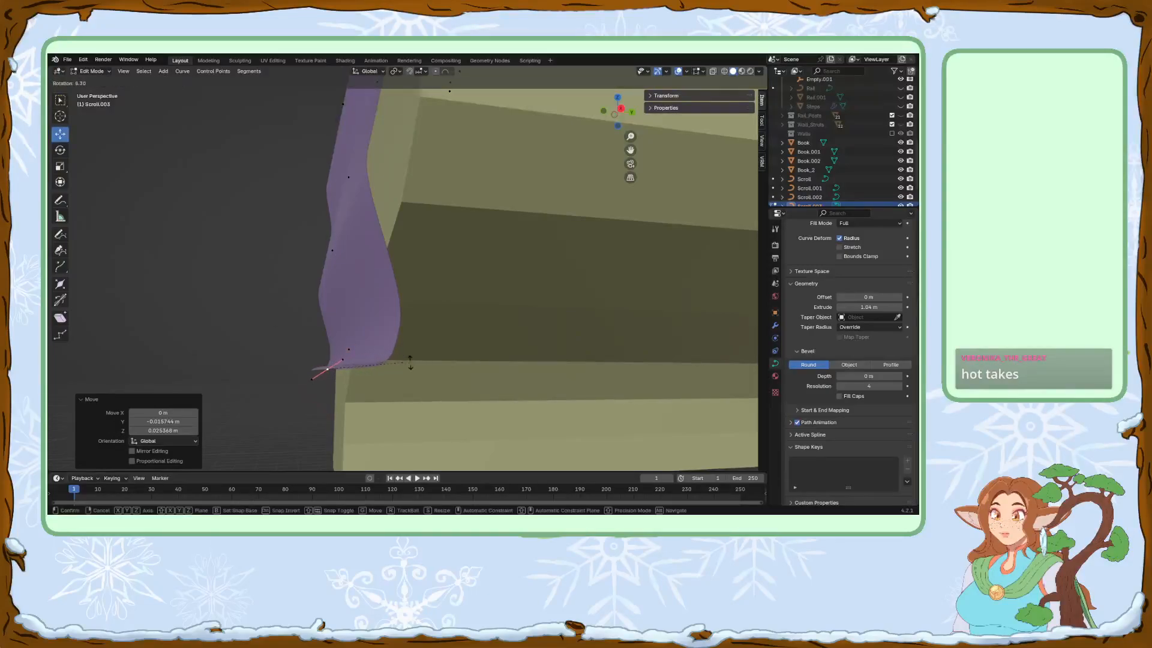
key("x")
left_click(348, 404)
middle_click_drag(348, 404, 364, 384)
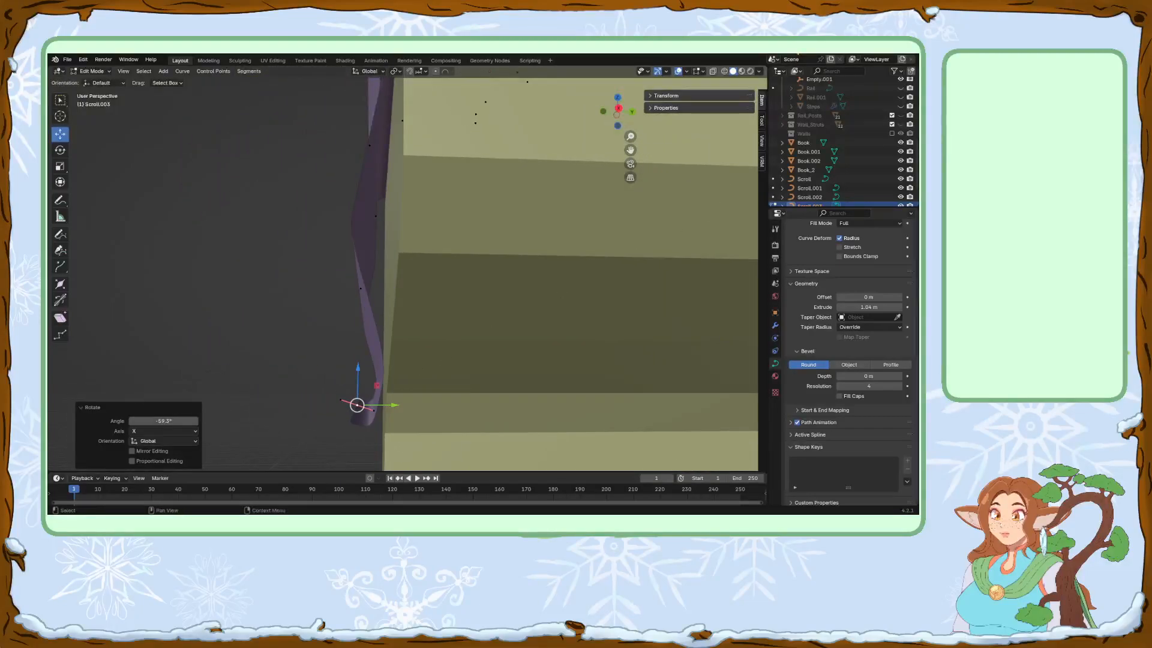
left_click_drag(391, 400, 366, 378)
middle_click_drag(395, 366, 401, 361)
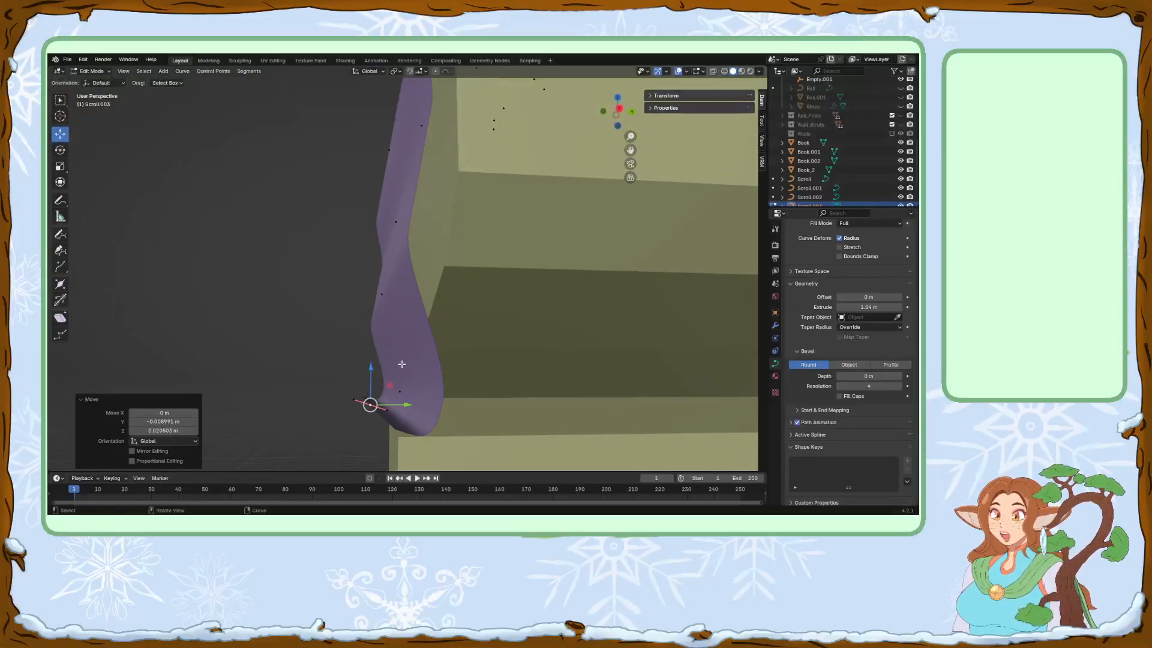
middle_click_drag(401, 401, 402, 401)
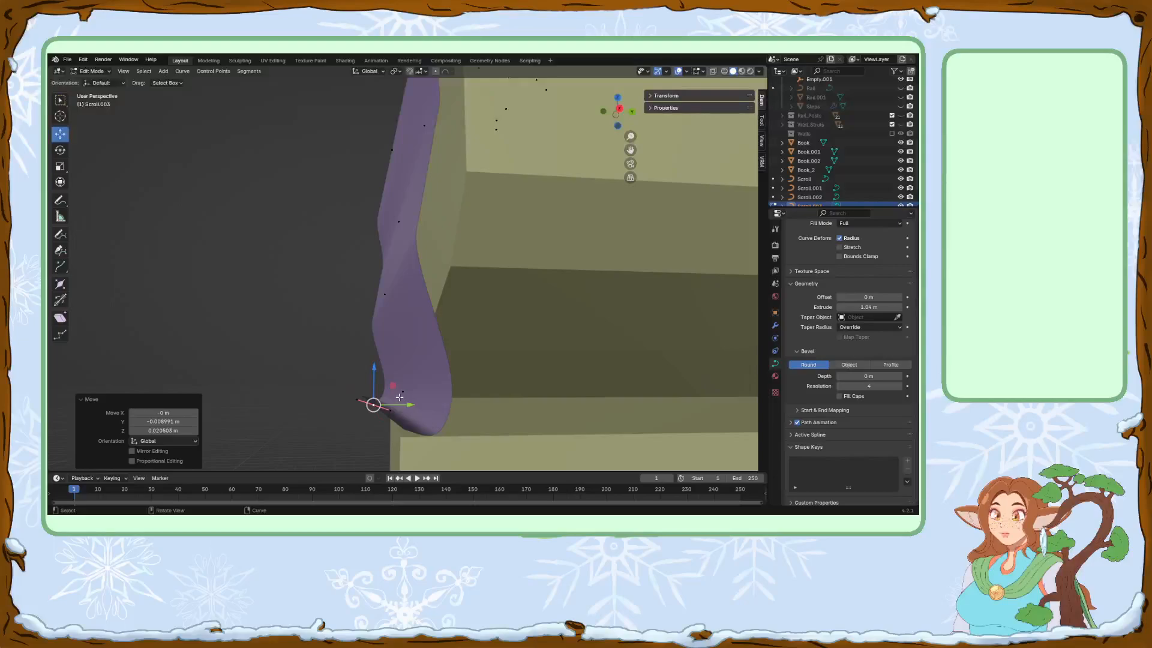
key("r")
left_click(395, 393)
key("ctrl+z")
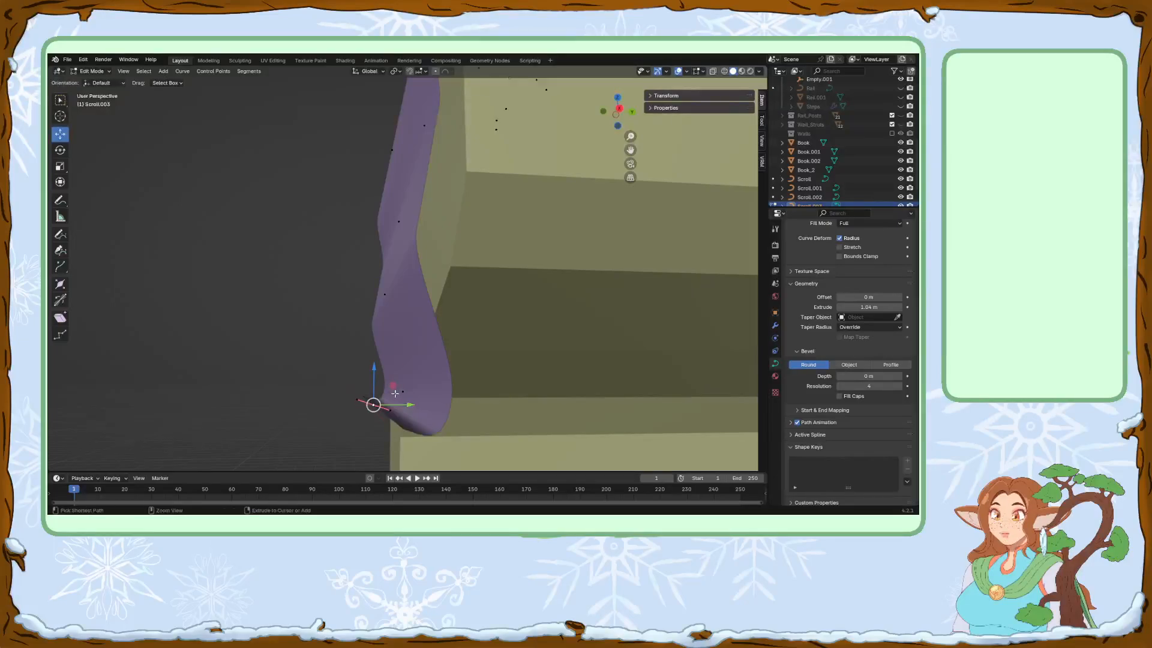
Extrude a new curve point from the flap's end, raising it about 0.057 m in Z and shifting it outward, and rotate it around global X.
key("e")
right_click(406, 405)
left_click_drag(407, 405, 379, 367)
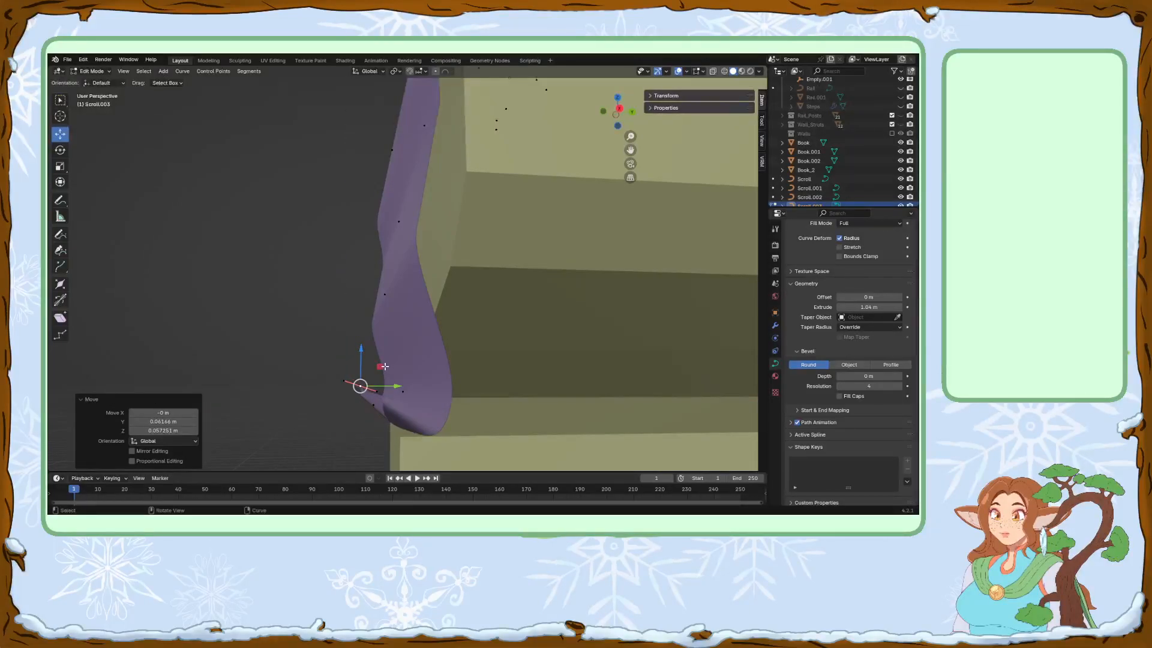
key("r")
key("x")
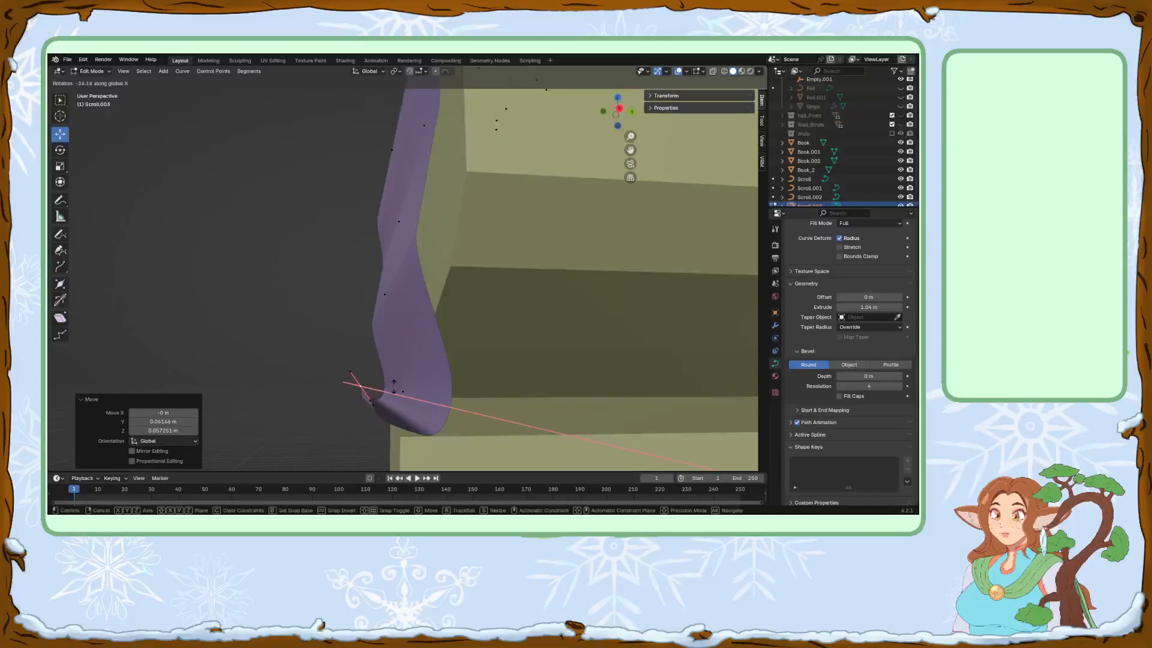
left_click(381, 401)
middle_click_drag(382, 401, 414, 397)
middle_click_drag(557, 356, 518, 364)
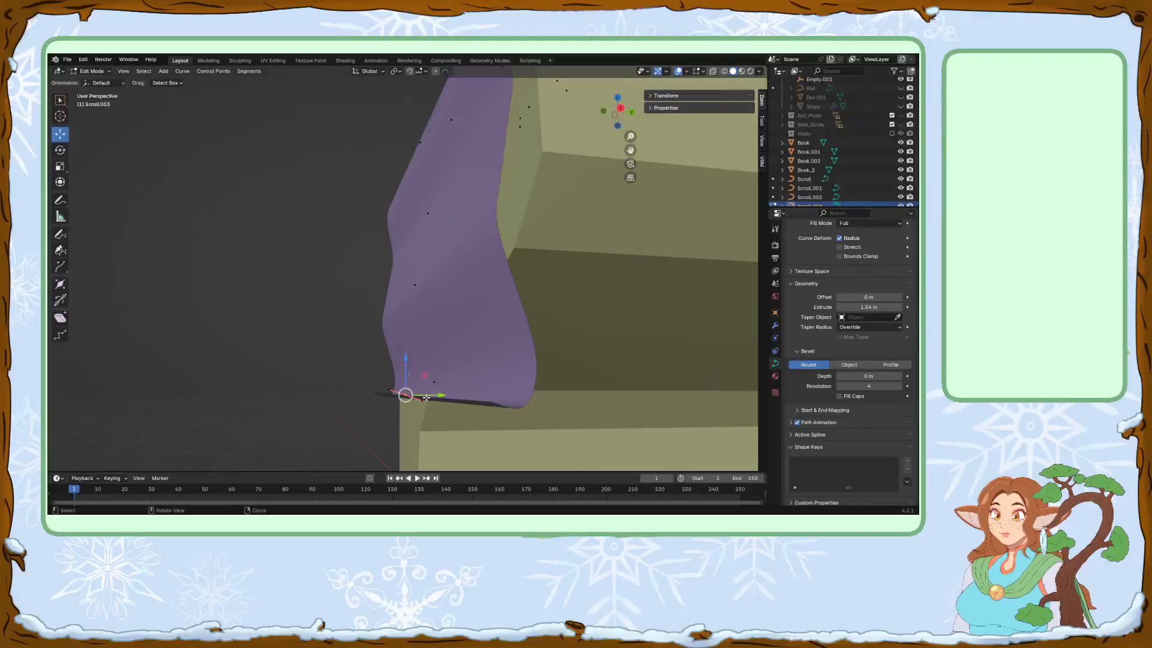
Extrude another point outward from the curl's end and raise it about 0.068 m along Z.
left_click_drag(432, 395, 439, 393)
key("ctrl+z")
key("e")
key("y")
left_click_drag(420, 391, 403, 349)
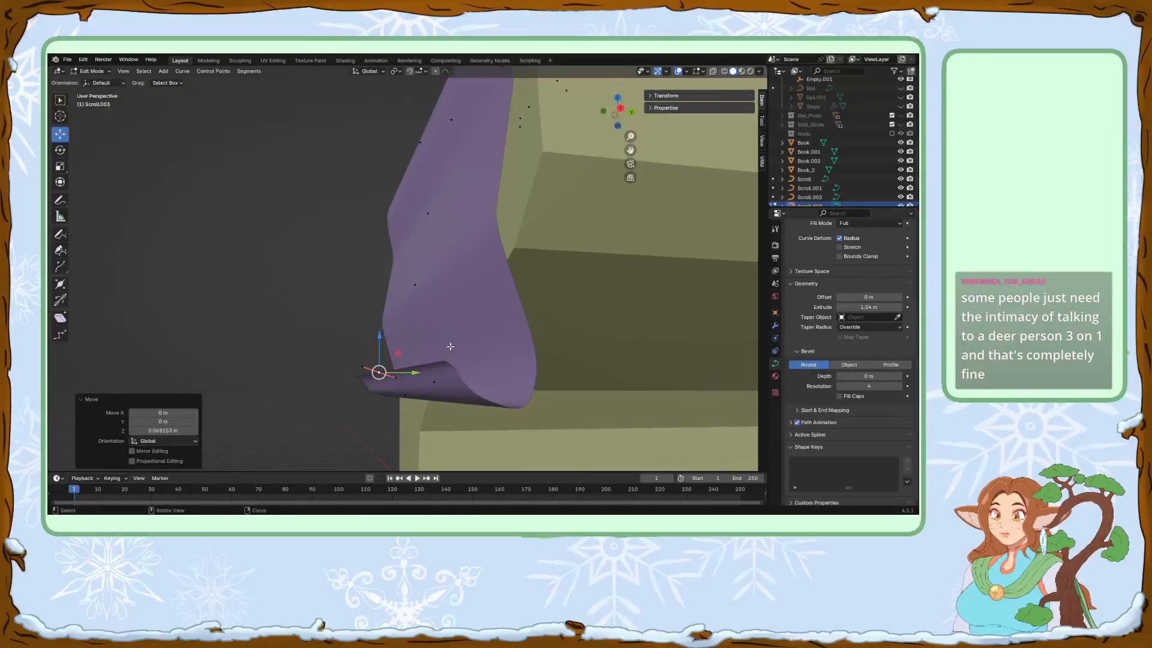
Rotate the curl's new end point around global X and nudge it about 0.02 m in Y and 0.004 m in Z.
key("r")
key("x")
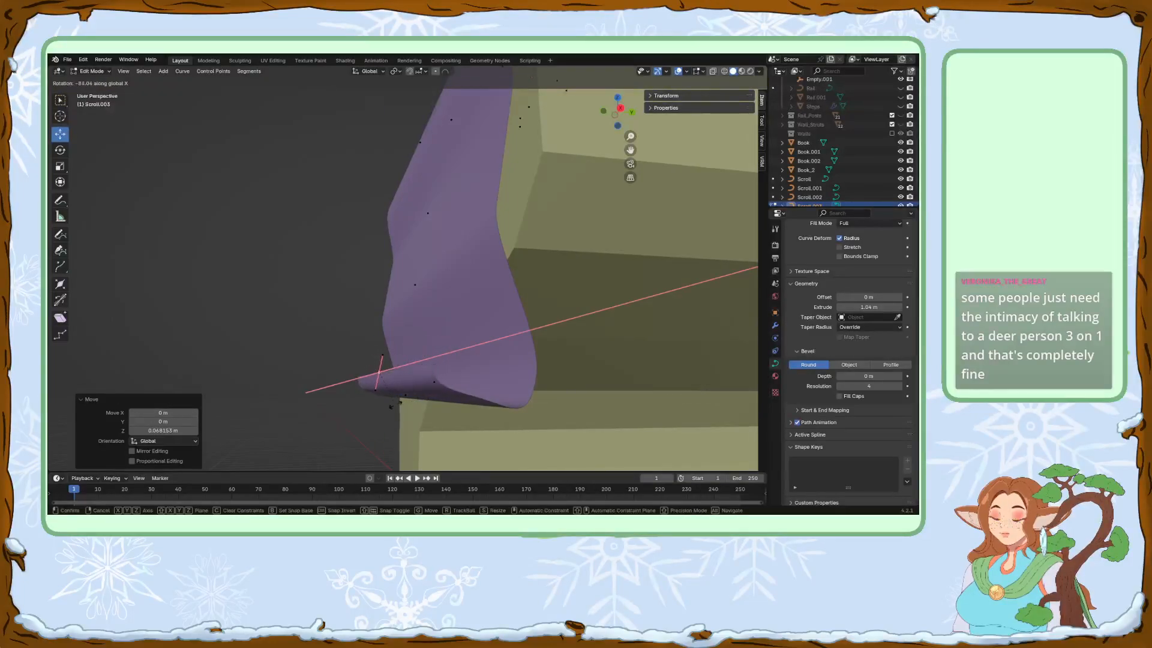
left_click(392, 369)
left_click_drag(398, 356, 416, 352)
middle_click_drag(417, 354, 442, 359)
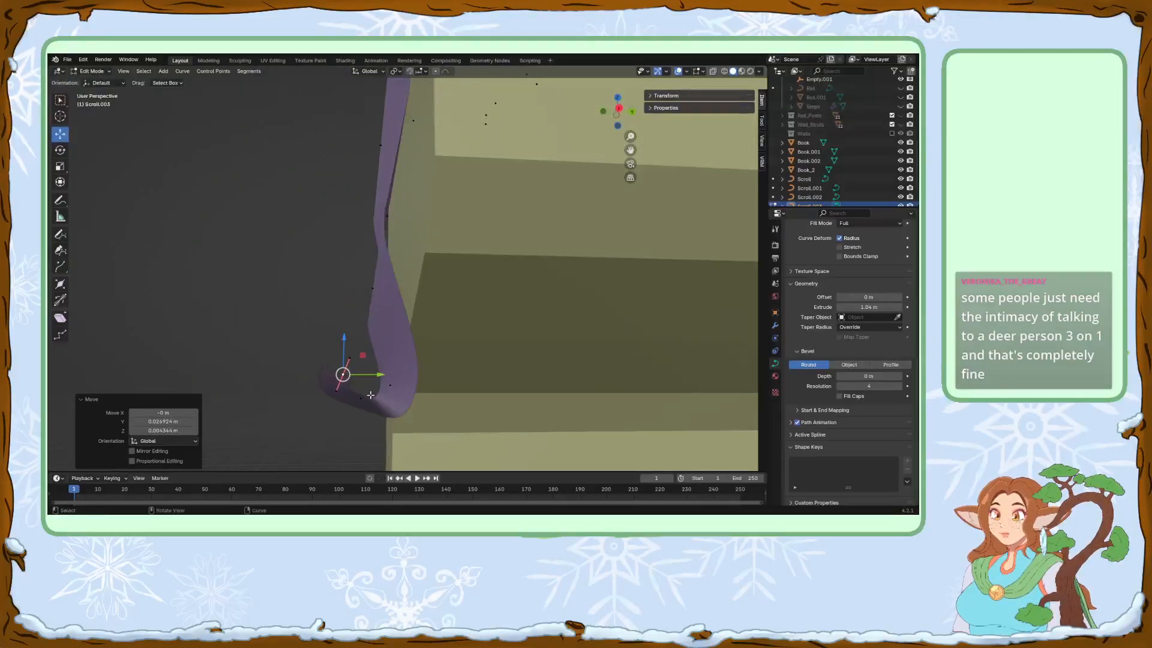
Reposition the curl's last points in the YZ plane and scale the end point's handles to about 0.599.
key("g")
key("shift+x")
mouse_move(373, 389)
left_mouse_down()
mouse_move(367, 359)
mouse_move(372, 368)
left_mouse_up()
left_click(343, 372)
key("s")
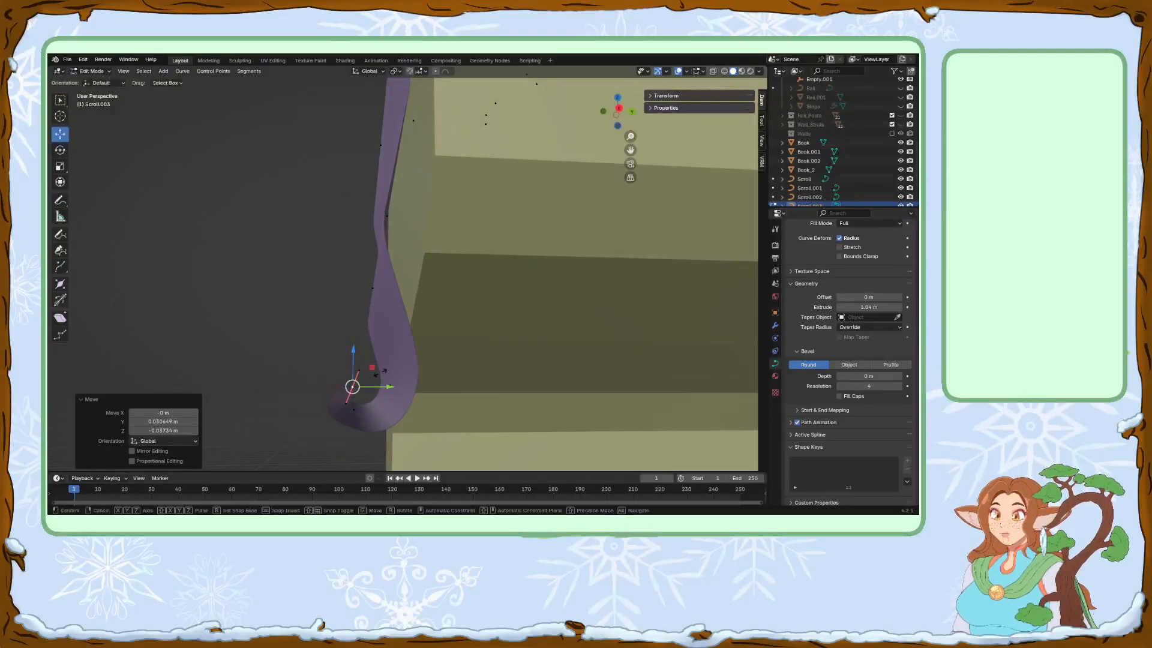
left_click(374, 381)
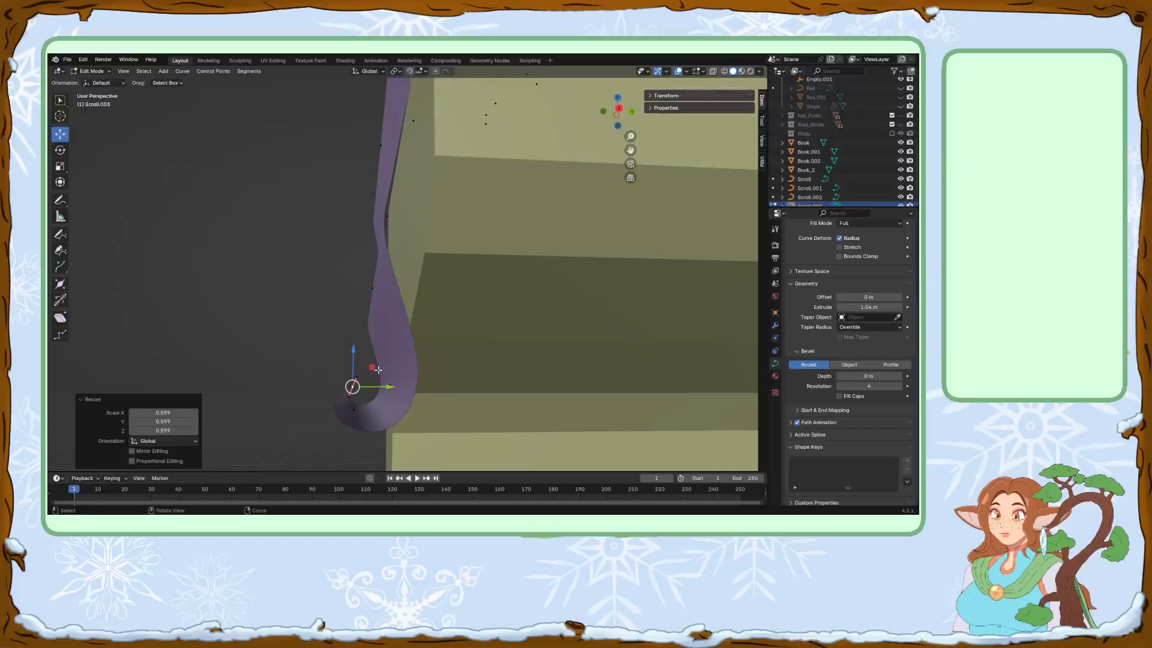
Rotate the curl's end point about -43° around global X to tighten the rolled-up end.
key("r")
key("x")
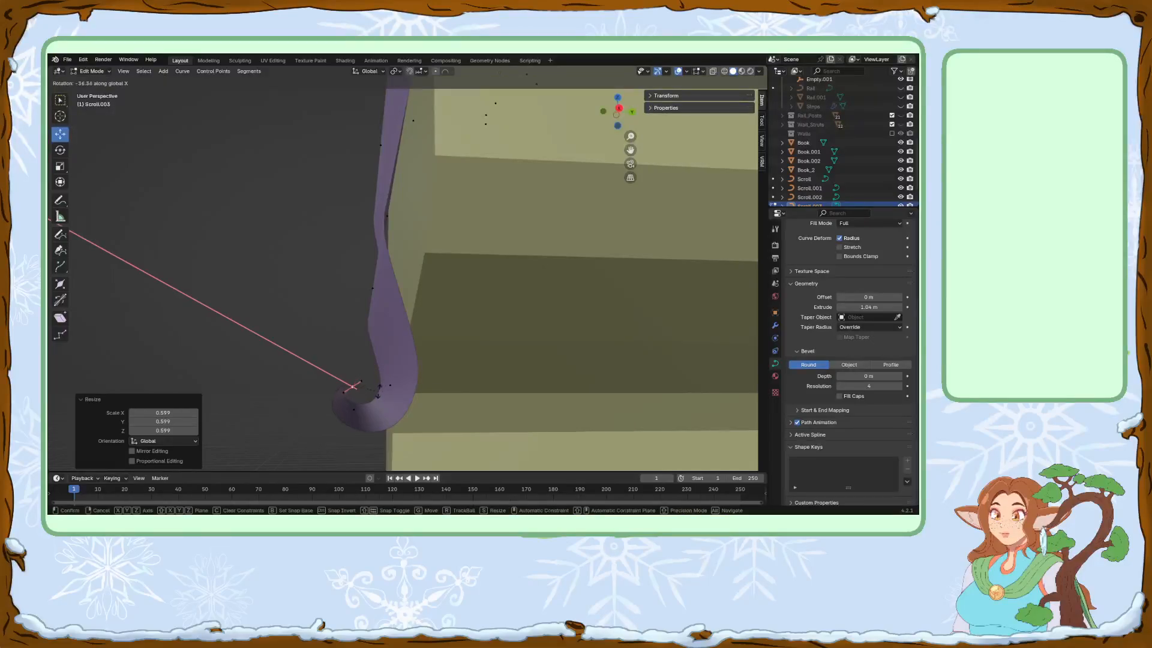
left_click(353, 386)
middle_click_drag(355, 386, 420, 407)
scroll(536, 371, "down", 4)
middle_click_drag(640, 329, 515, 322)
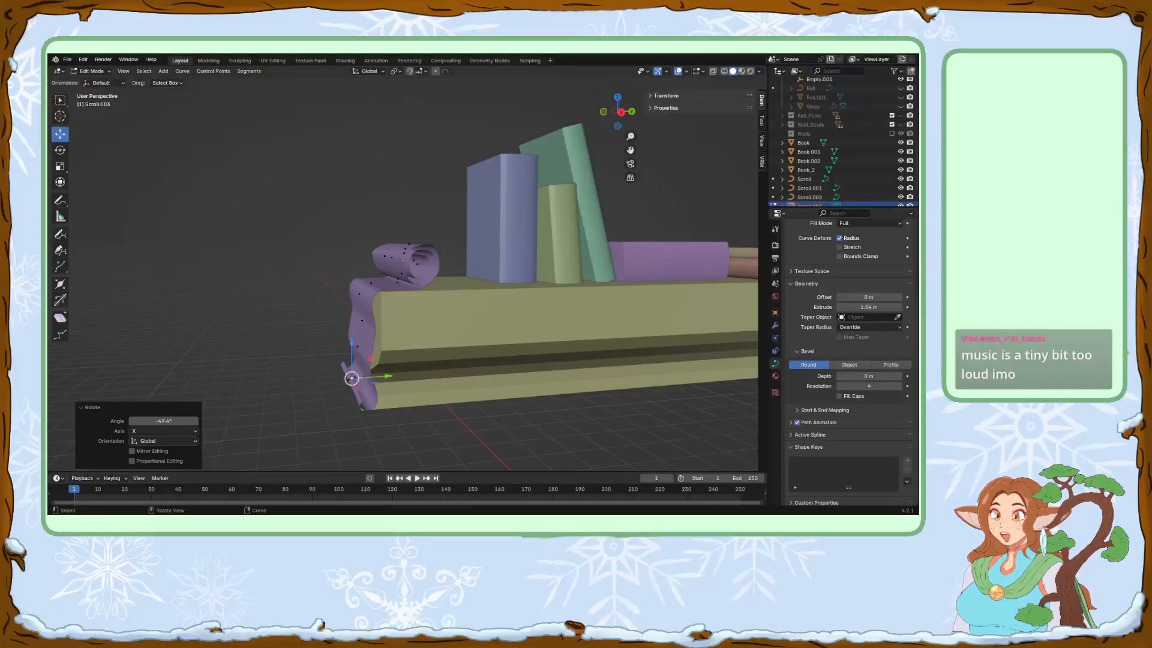
Shift the middle control point of the hanging flap slightly outward from the shelf's end.
left_click(257, 284)
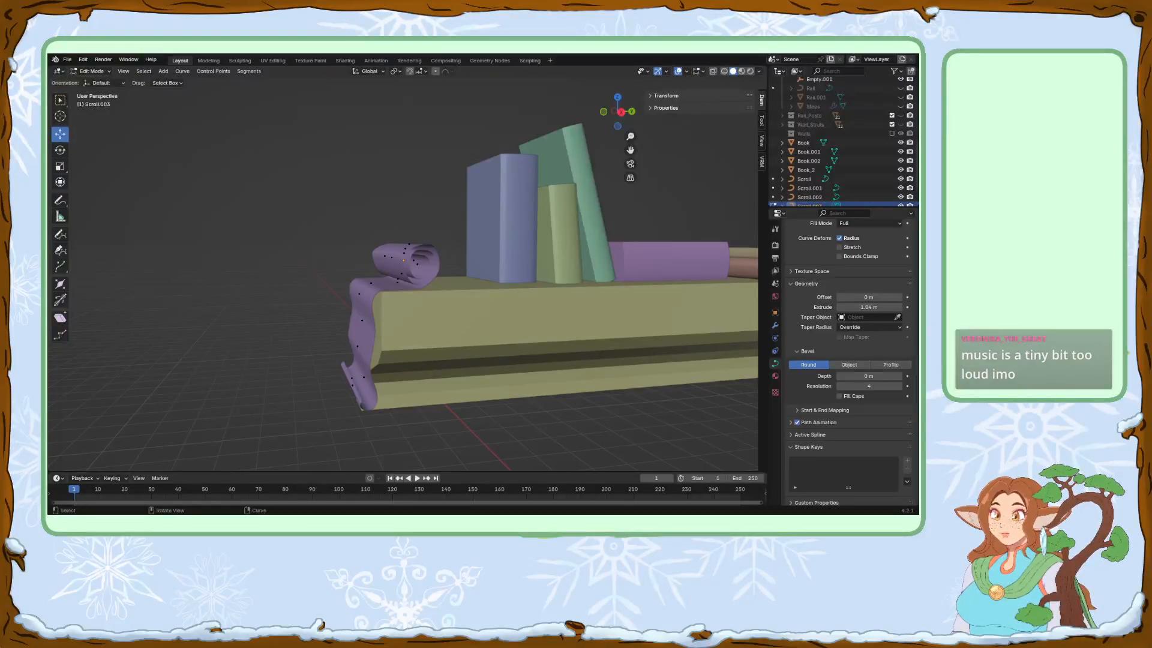
middle_click_drag(327, 317, 316, 316)
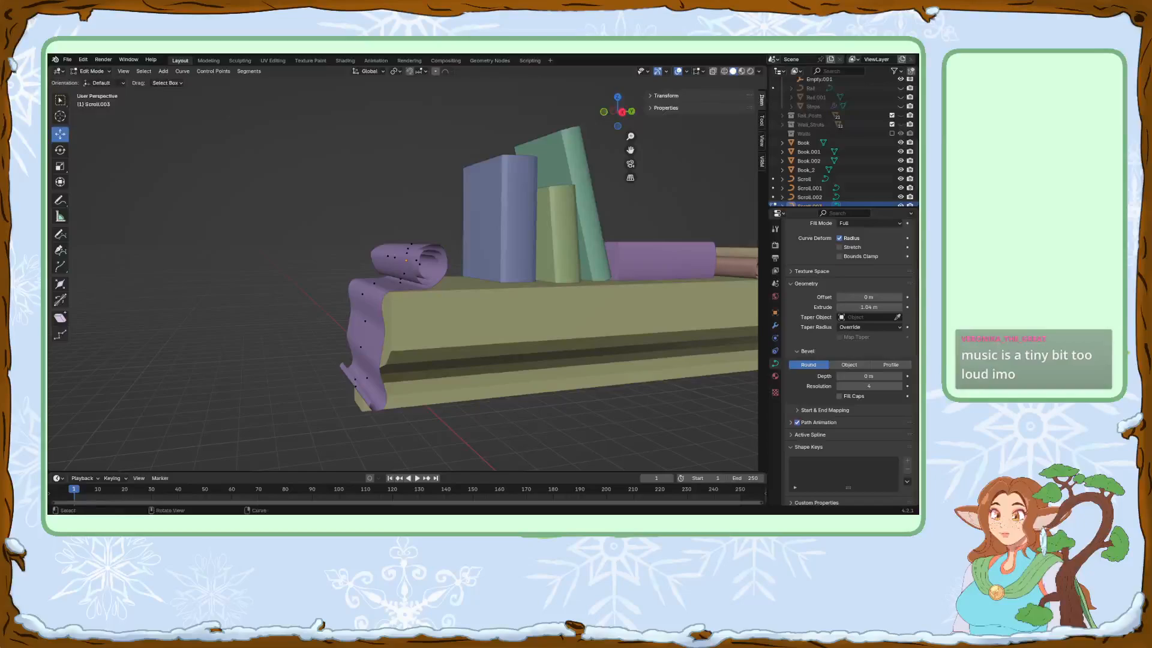
mouse_move(364, 332)
middle_mouse_down()
mouse_move(450, 324)
mouse_move(401, 331)
mouse_move(397, 310)
middle_mouse_up()
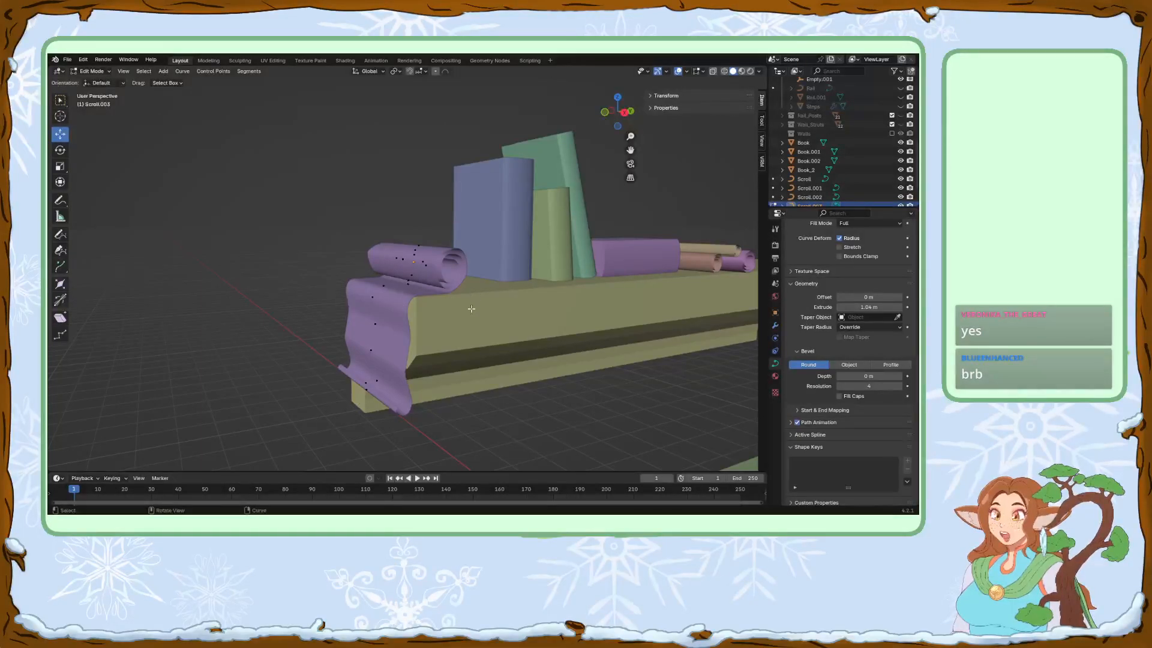
mouse_move(408, 314)
middle_mouse_down()
mouse_move(468, 294)
mouse_move(401, 322)
middle_mouse_up()
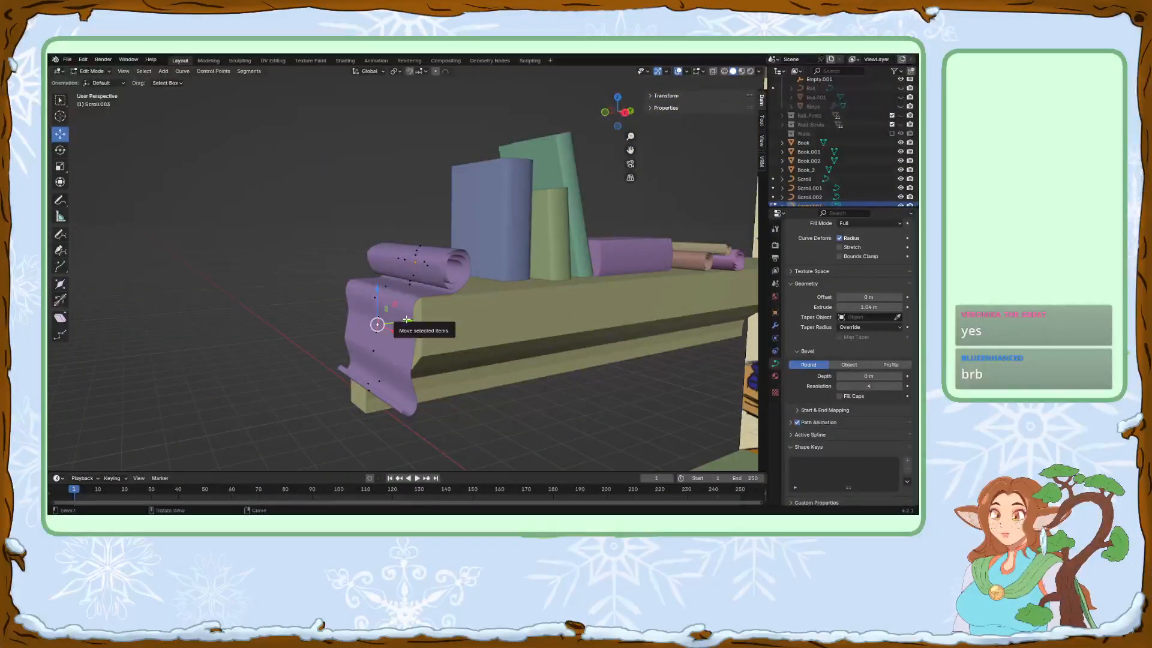
left_click_drag(407, 321, 409, 309)
left_click(378, 300)
key("ctrl+z")
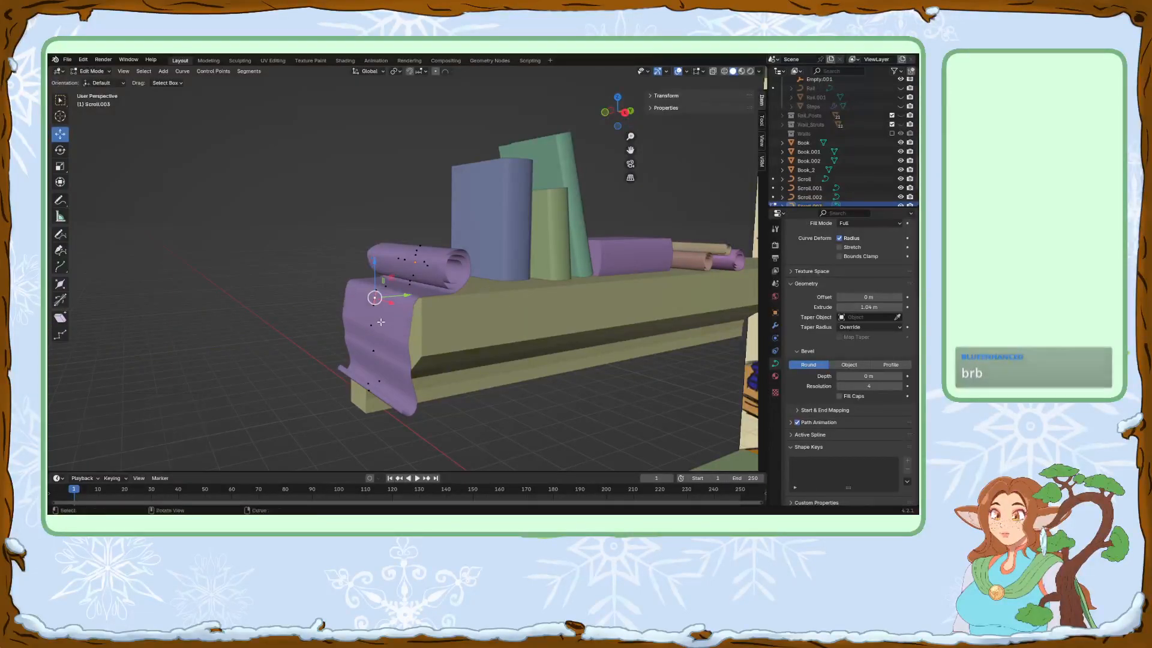
Rotate the hanging flap's middle control point slightly and nudge its position to smooth the drape.
scroll(380, 323, "up", 2)
left_click(354, 326)
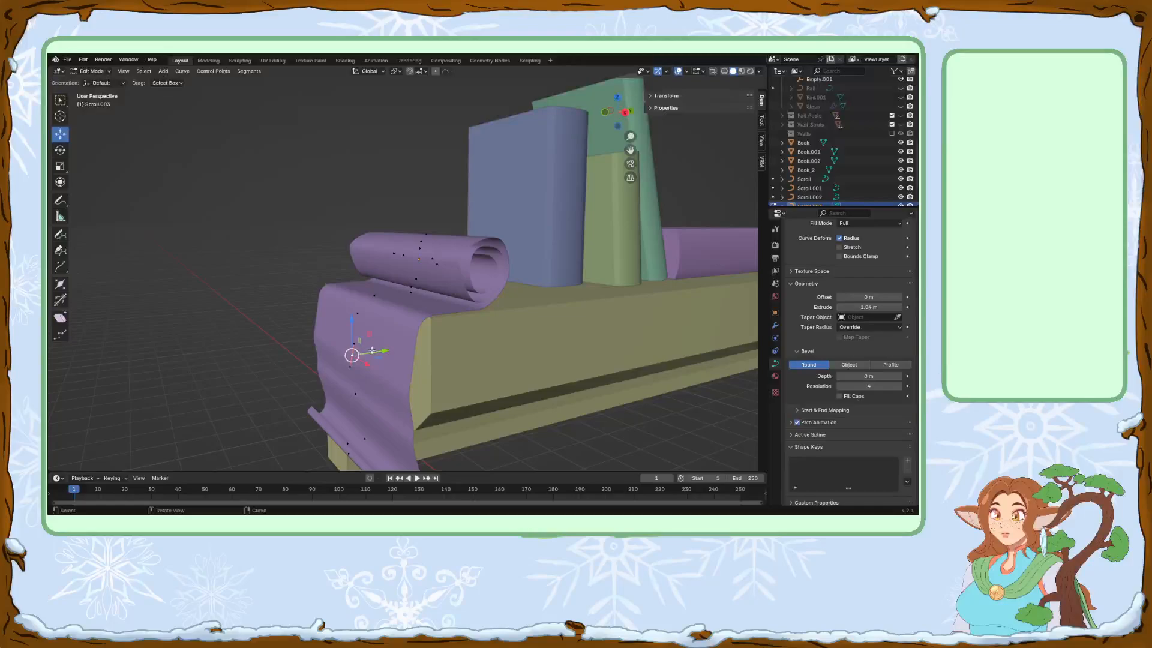
key("r")
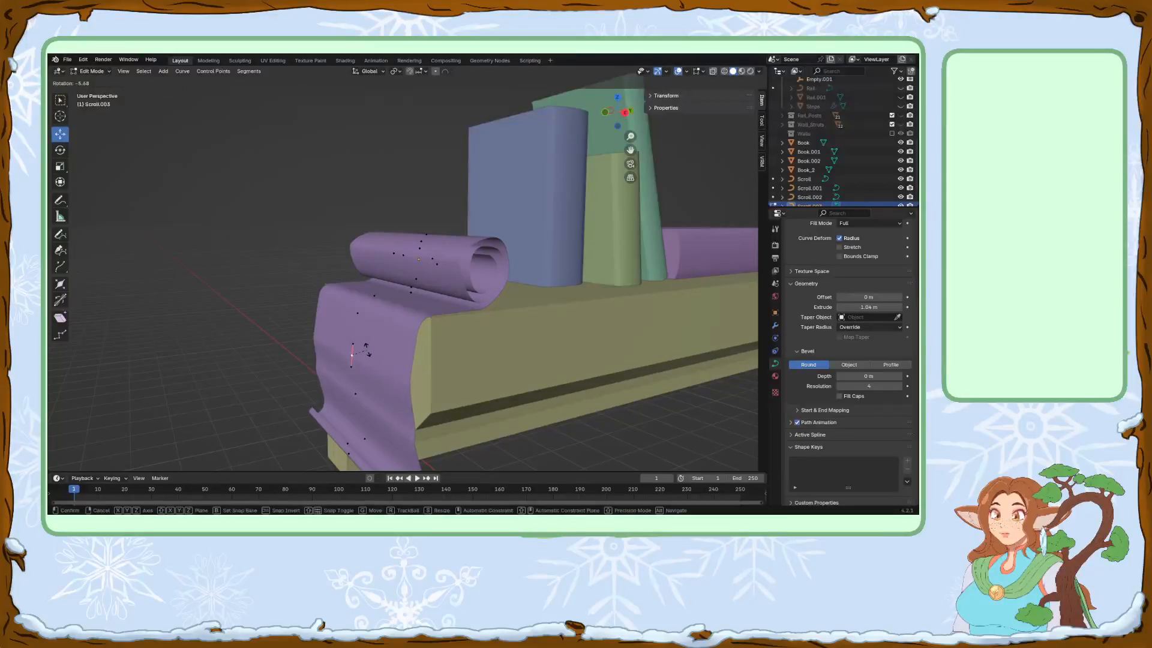
left_click(366, 349)
mouse_move(371, 352)
left_mouse_down()
mouse_move(374, 389)
mouse_move(366, 361)
left_mouse_up()
left_click(356, 392)
middle_click_drag(367, 362, 388, 318)
key("ctrl+z")
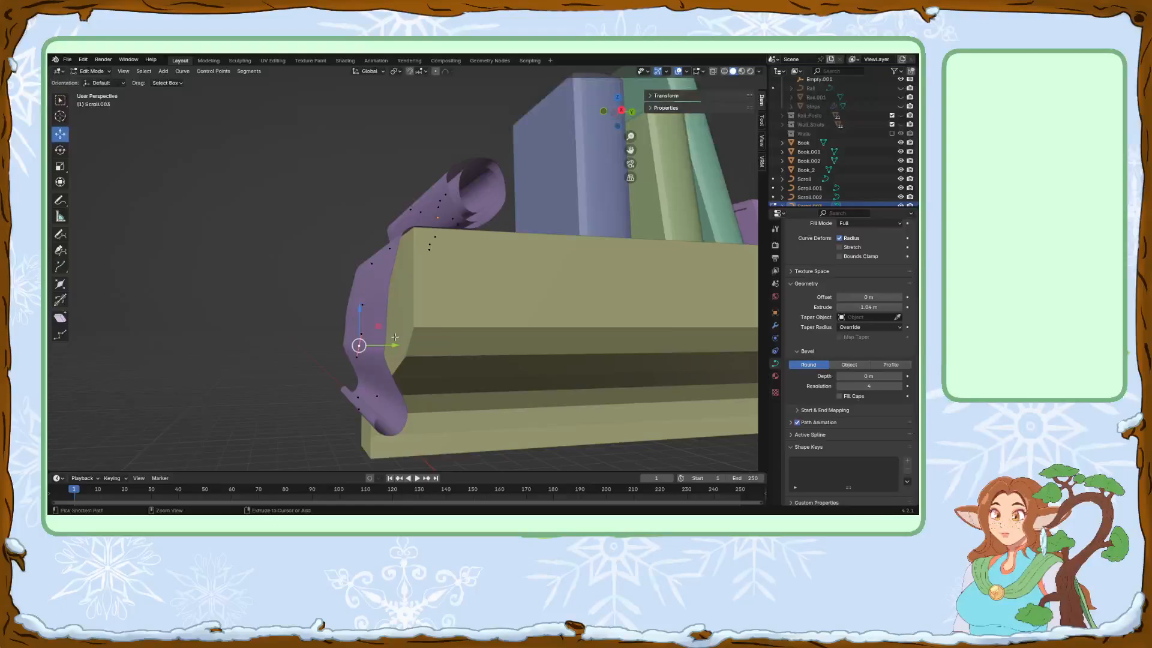
Scale the hanging flap's middle control point to about 0.86, rotate it slightly, and return the scroll to Object Mode.
key("s")
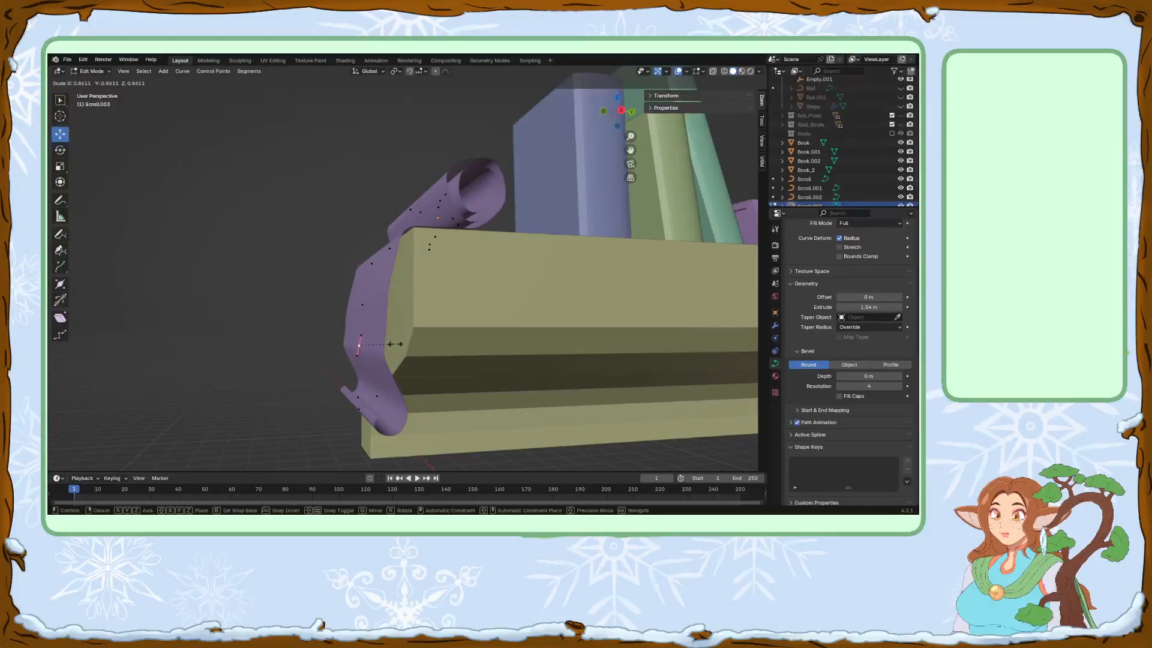
left_click(413, 335)
key("r")
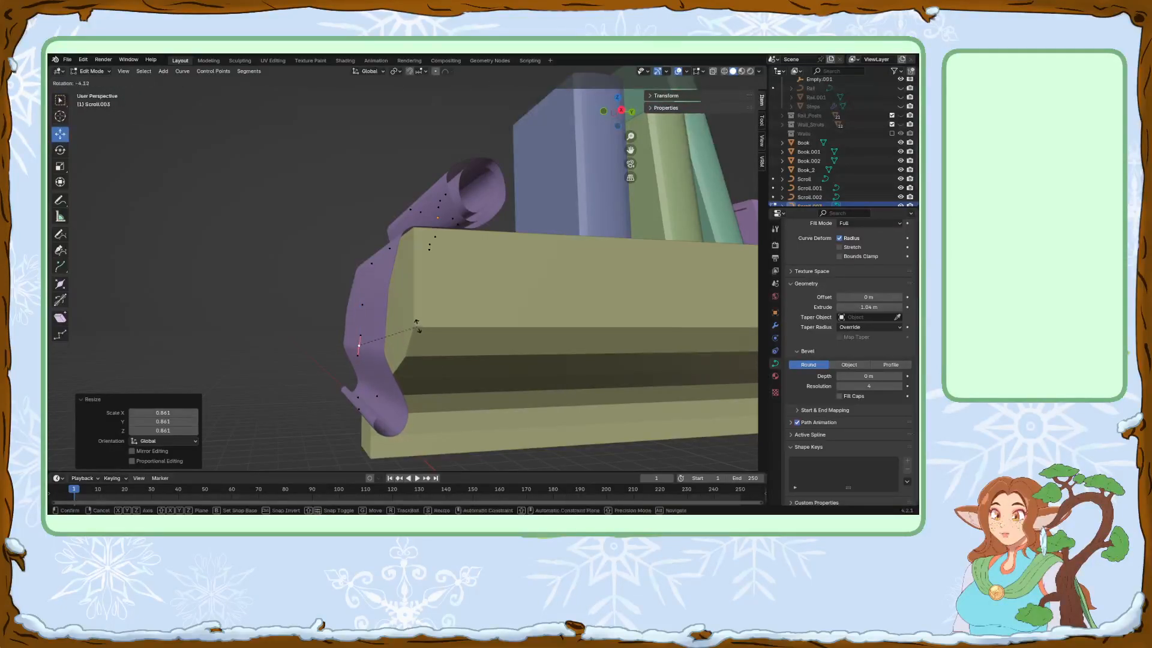
left_click(413, 327)
middle_click_drag(414, 329, 464, 263)
scroll(516, 240, "down", 1)
left_click(92, 71)
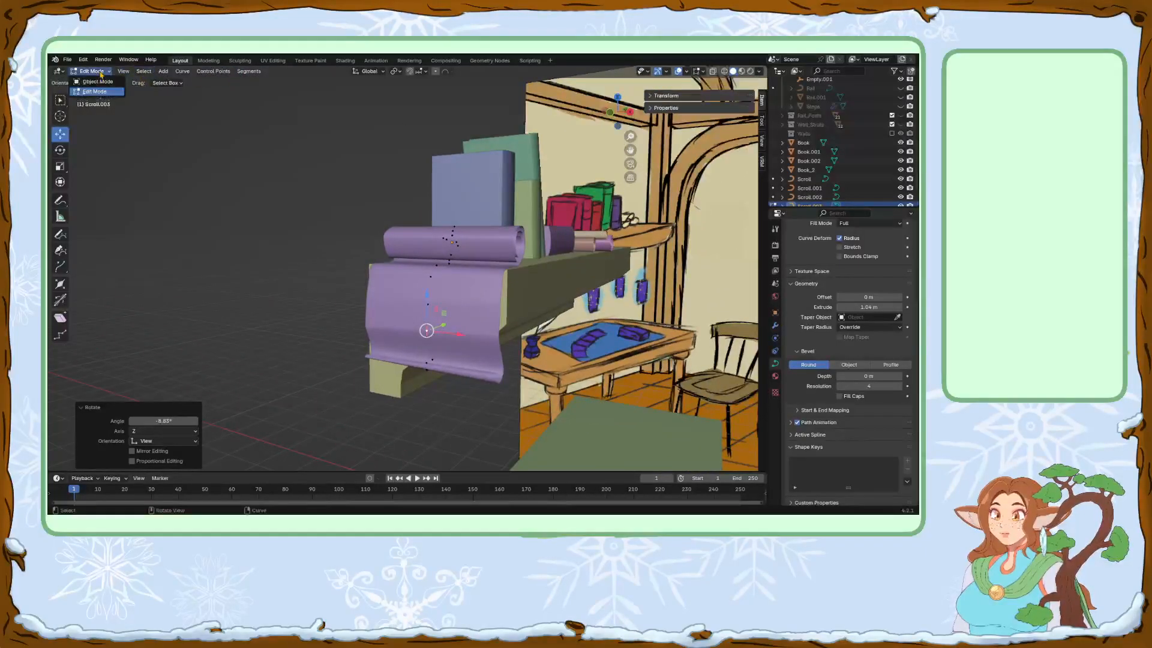
left_click(100, 85)
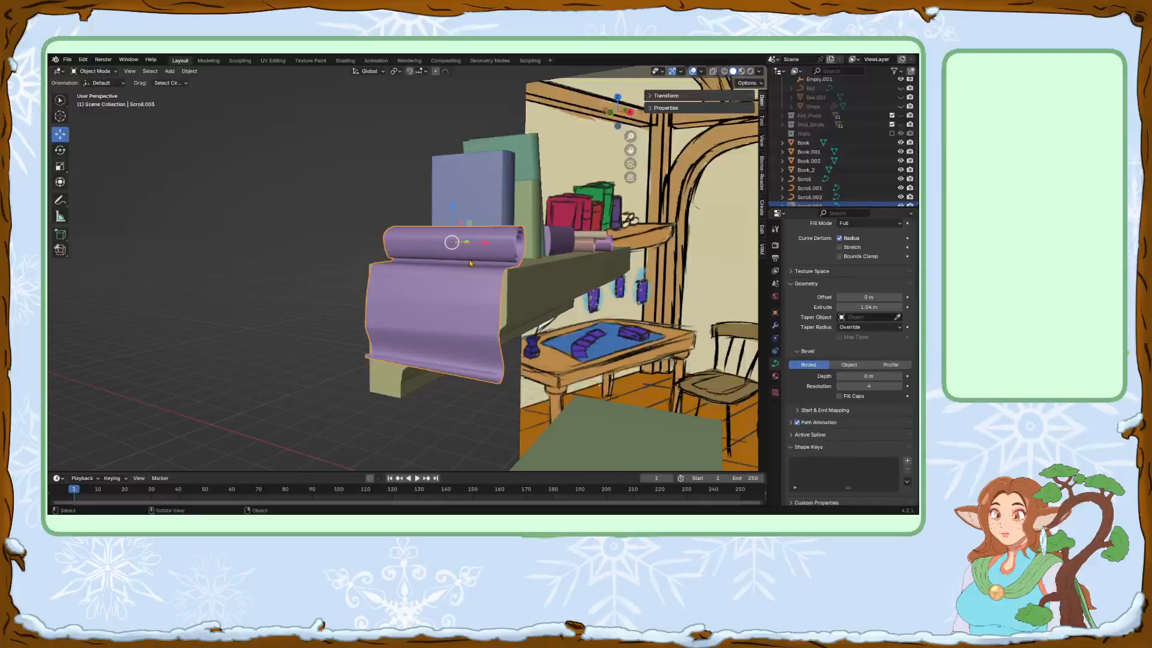
middle_click_drag(466, 293, 509, 296)
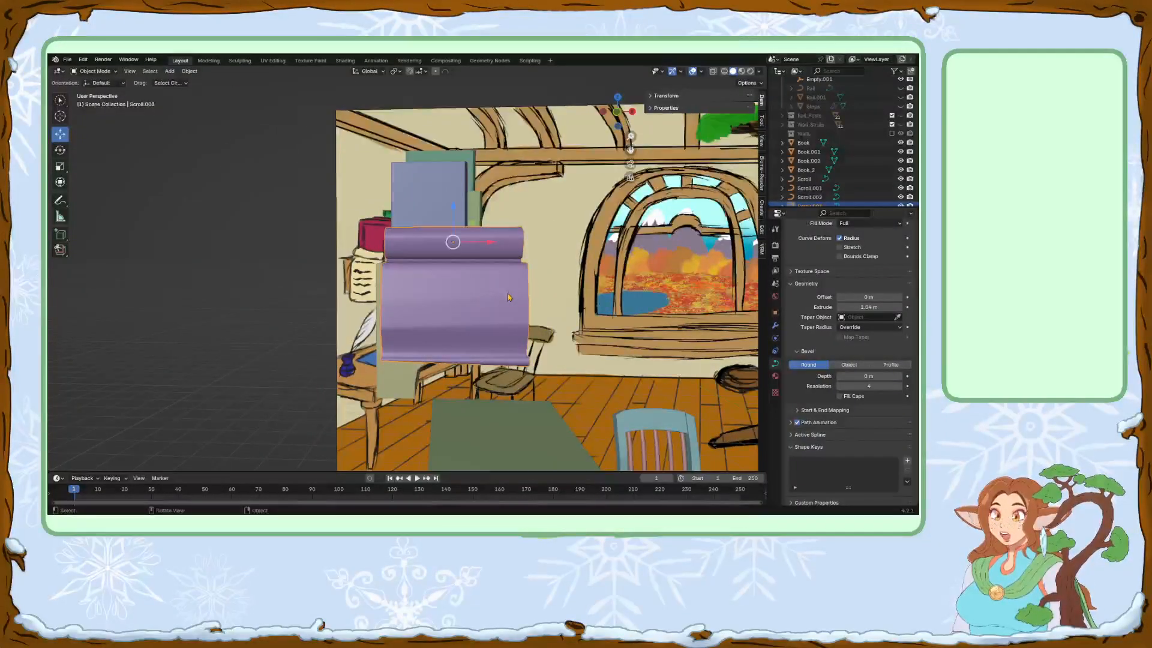
middle_click_drag(508, 297, 446, 295)
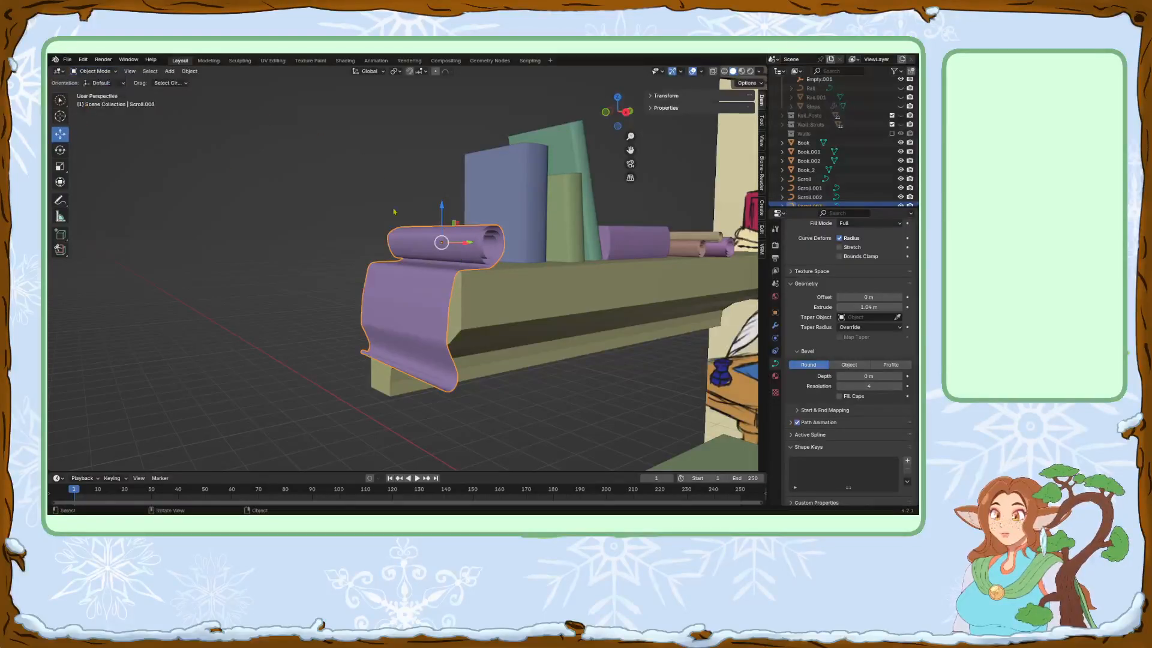
Try converting the draped scroll curve to a mesh, inspect its edges in Edit Mode, and undo the conversion.
right_click(424, 255)
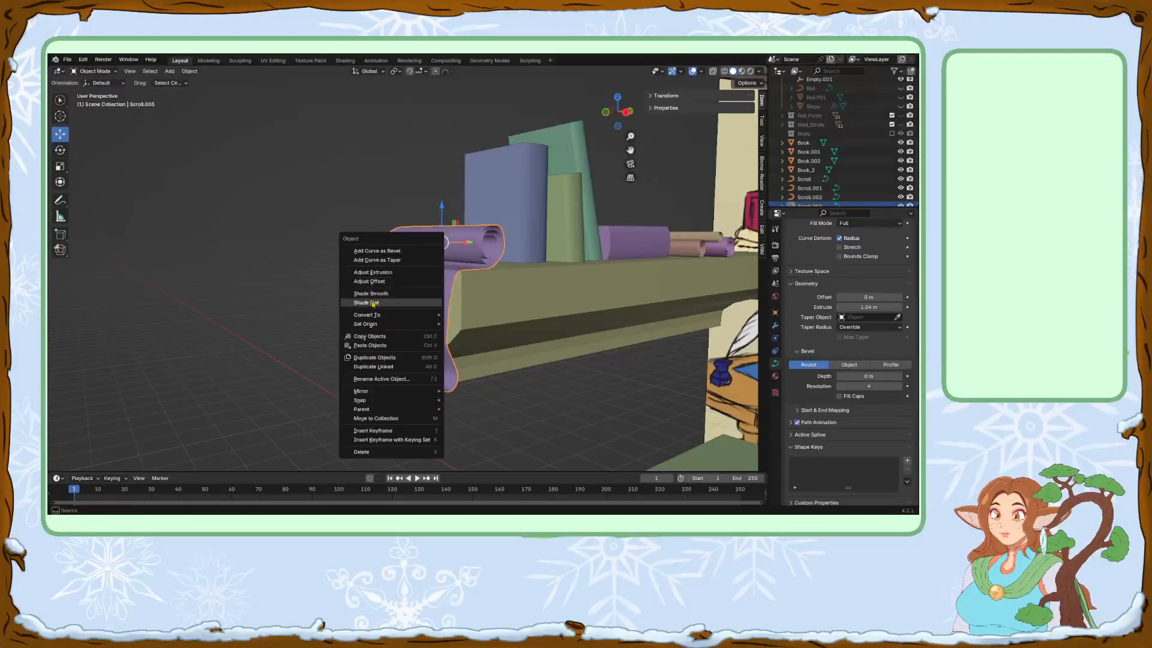
mouse_move(420, 315)
left_click(472, 315)
left_click(93, 70)
left_click(103, 90)
middle_click_drag(403, 230, 372, 371)
scroll(394, 262, "up", 4)
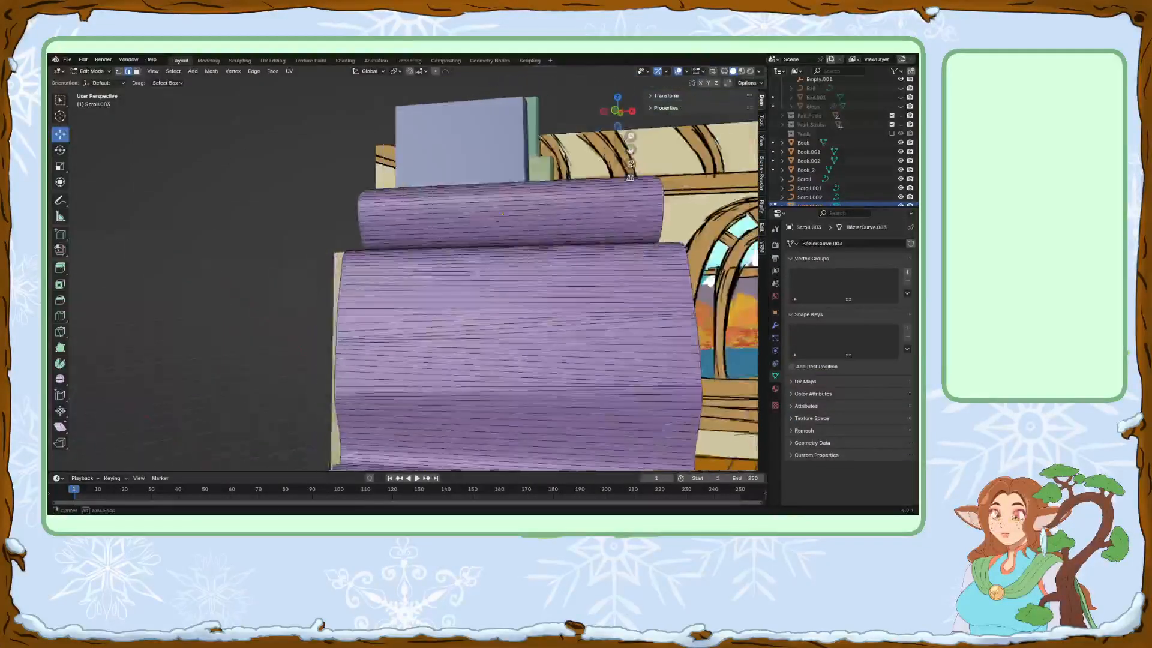
scroll(372, 375, "down", 1)
key("ctrl+z")
key("ctrl+z")
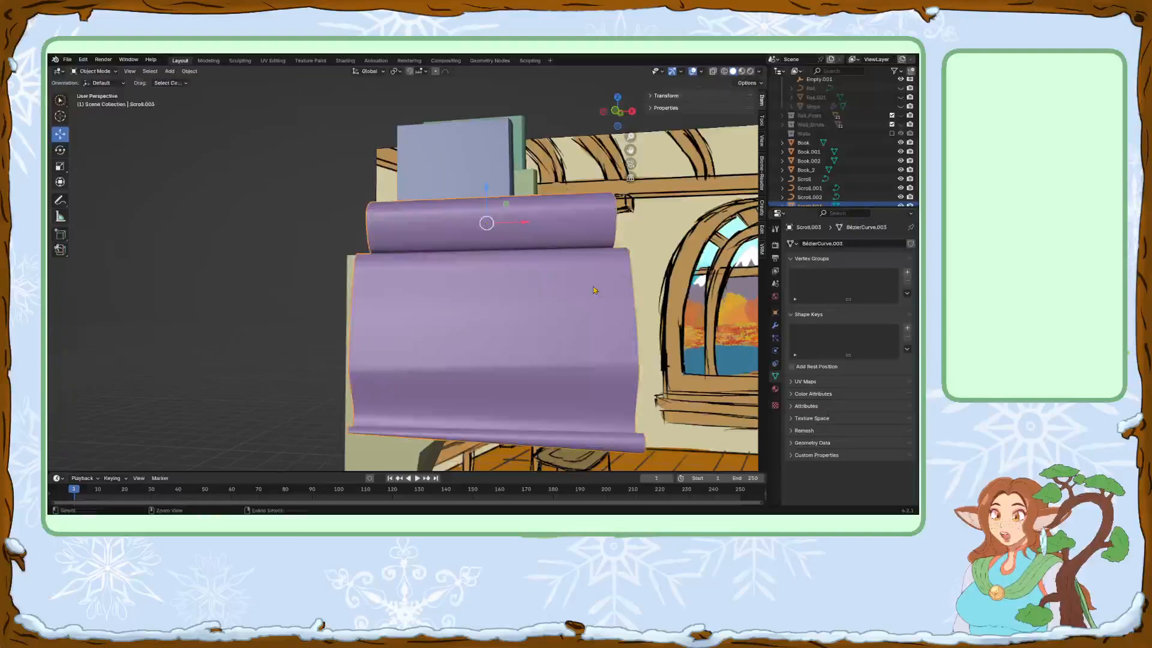
left_click(84, 71)
left_click(85, 91)
scroll(348, 192, "down", 1)
left_click(86, 72)
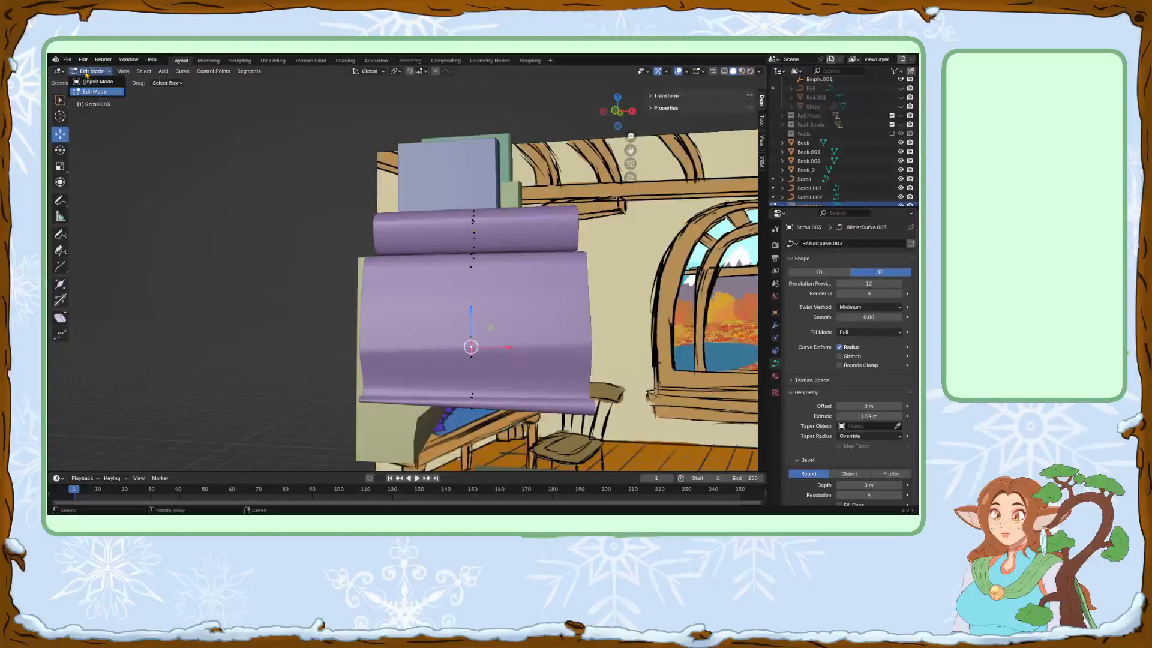
left_click(95, 82)
Select all the books and the small rolled scrolls on the shelf and shift them along Y toward the draped scroll.
middle_click_drag(605, 265, 508, 270)
scroll(546, 276, "down", 5)
middle_click_drag(376, 151, 347, 153)
left_click_drag(590, 236, 625, 246)
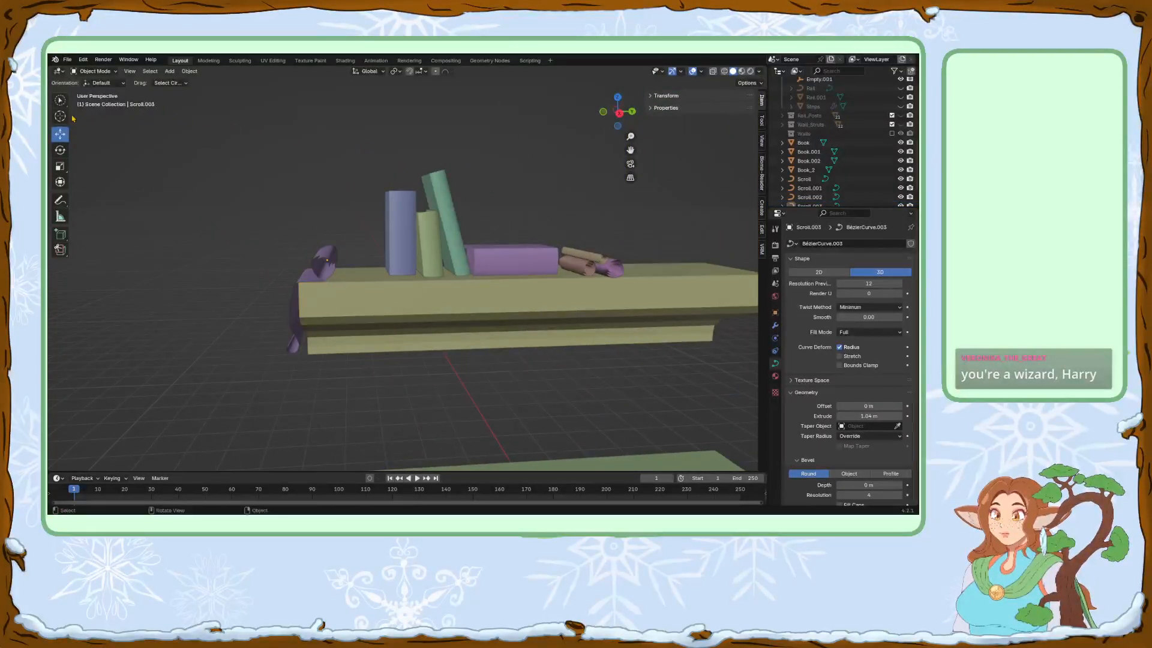
left_click(435, 202)
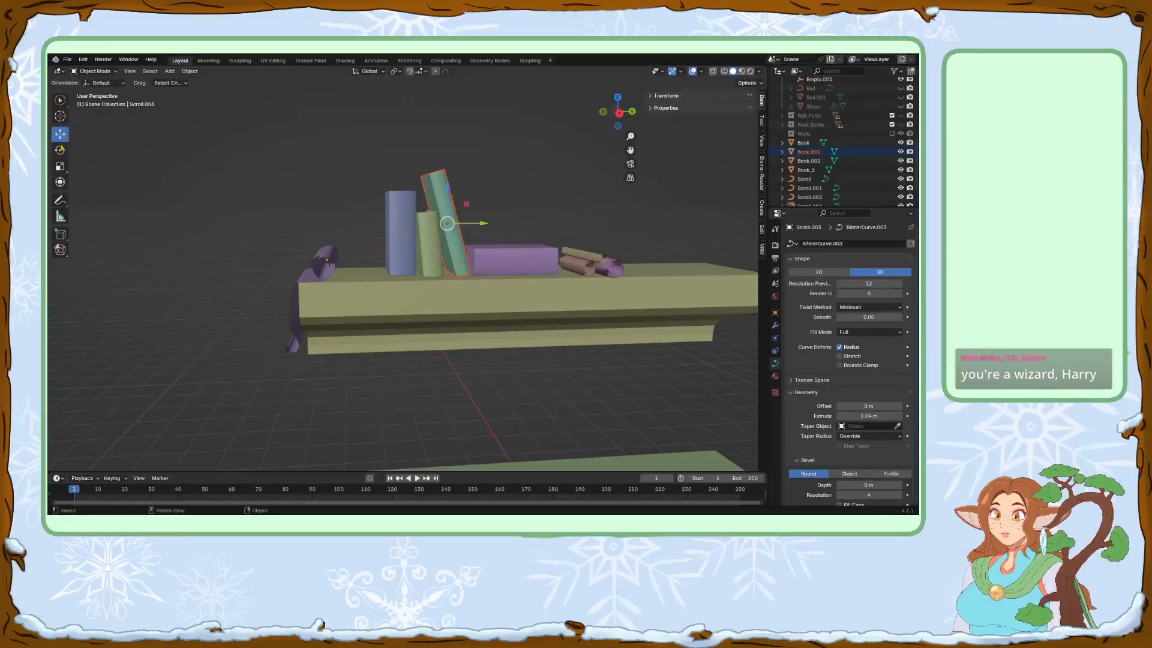
left_click_drag(60, 100, 89, 118)
left_click_drag(319, 160, 641, 264)
left_click(455, 174)
left_click_drag(351, 157, 653, 267)
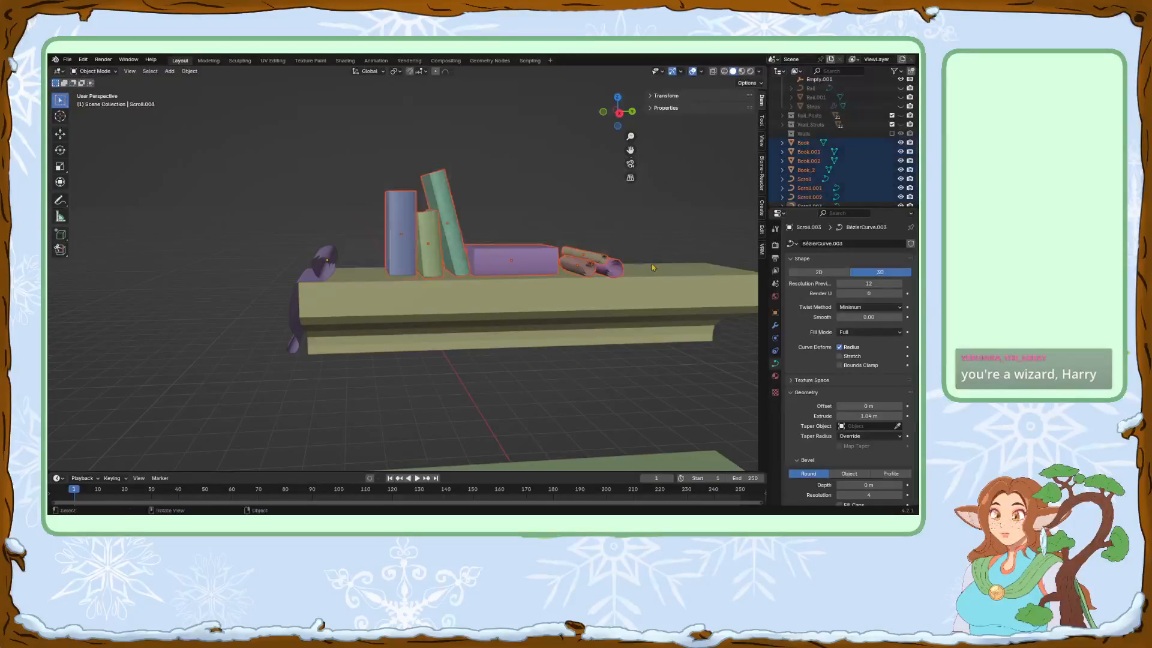
scroll(553, 257, "down", 3)
middle_click_drag(552, 256, 126, 160)
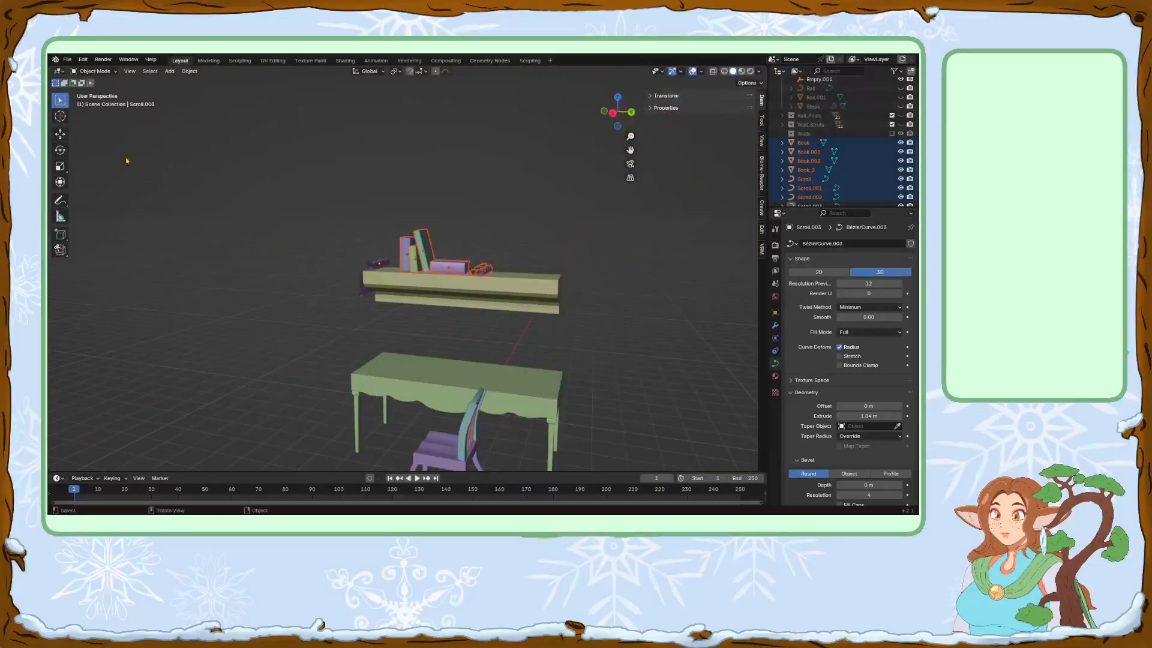
left_click(60, 135)
scroll(519, 263, "up", 3)
left_click_drag(532, 263, 481, 256)
middle_click_drag(481, 256, 551, 243)
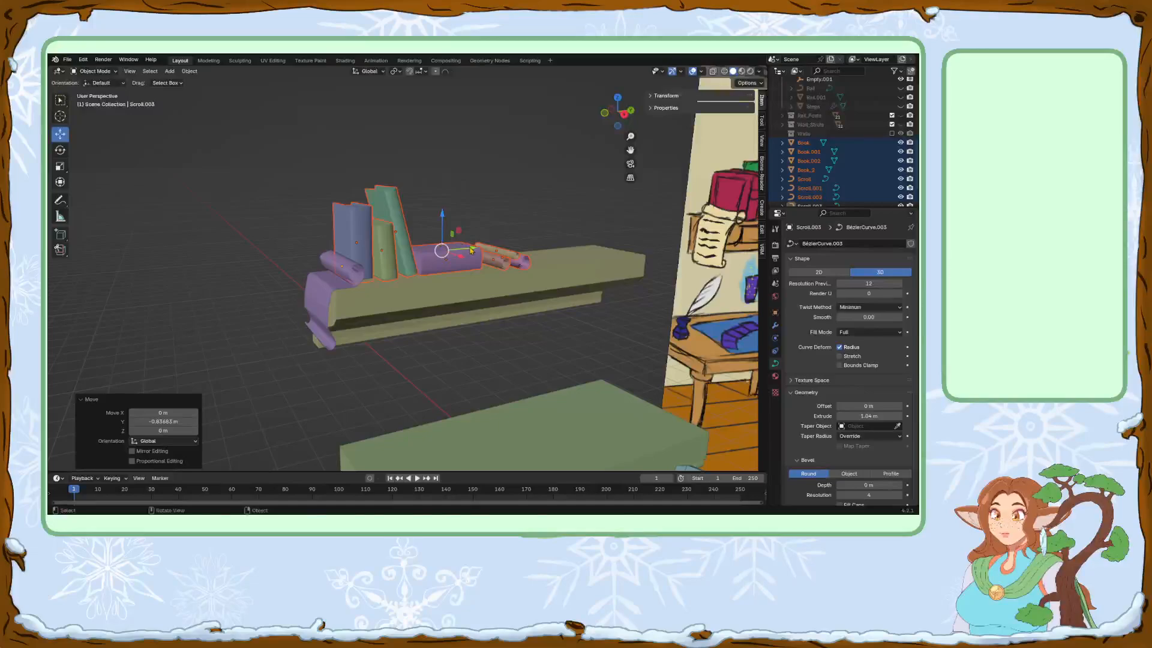
Fine-tune the selected books and scrolls along the Y axis, deselect them, and save the file.
key("g")
key("y")
left_click(516, 209)
left_click(516, 209)
mouse_move(515, 209)
middle_mouse_down()
mouse_move(581, 215)
mouse_move(511, 206)
middle_mouse_up()
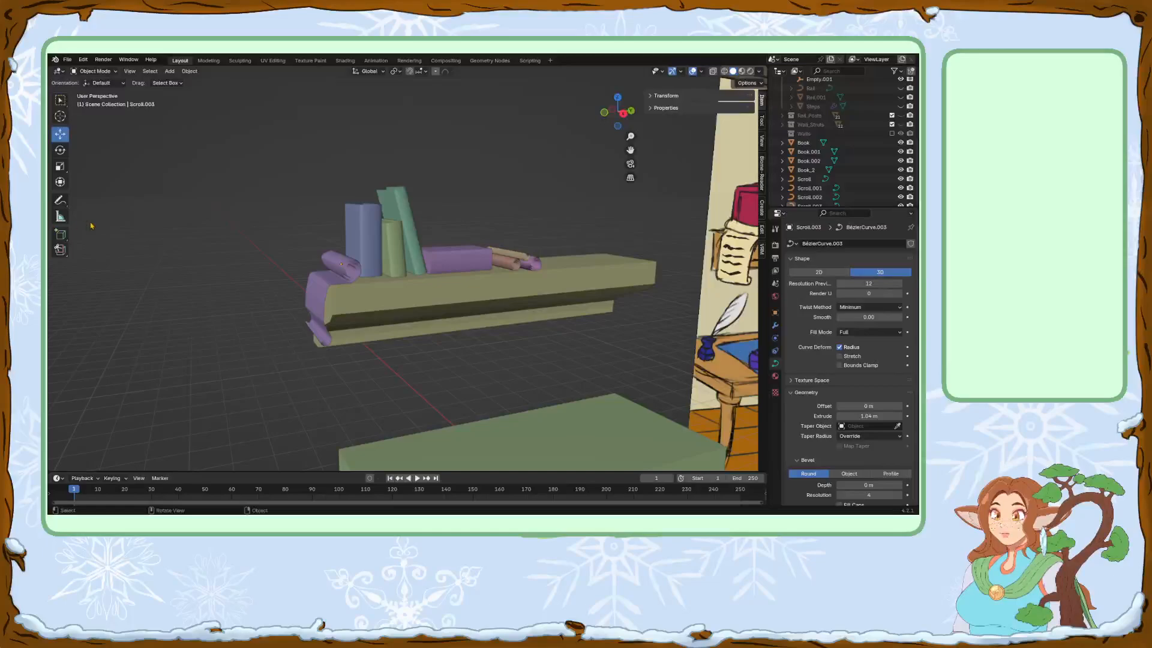
left_click(68, 59)
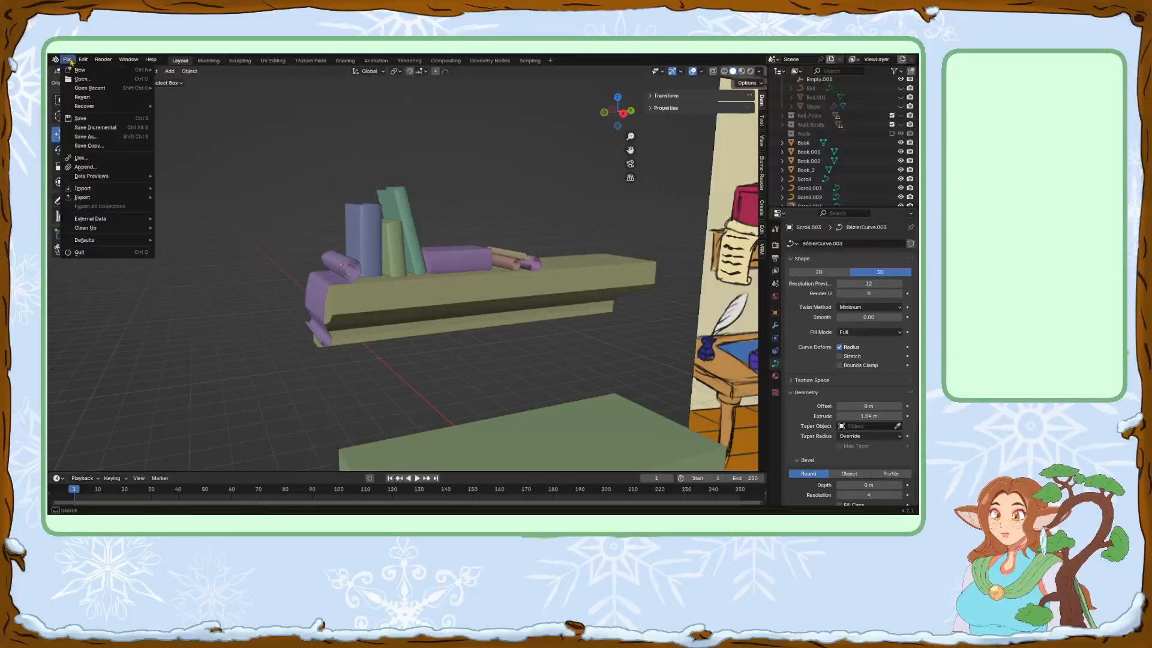
left_click(86, 118)
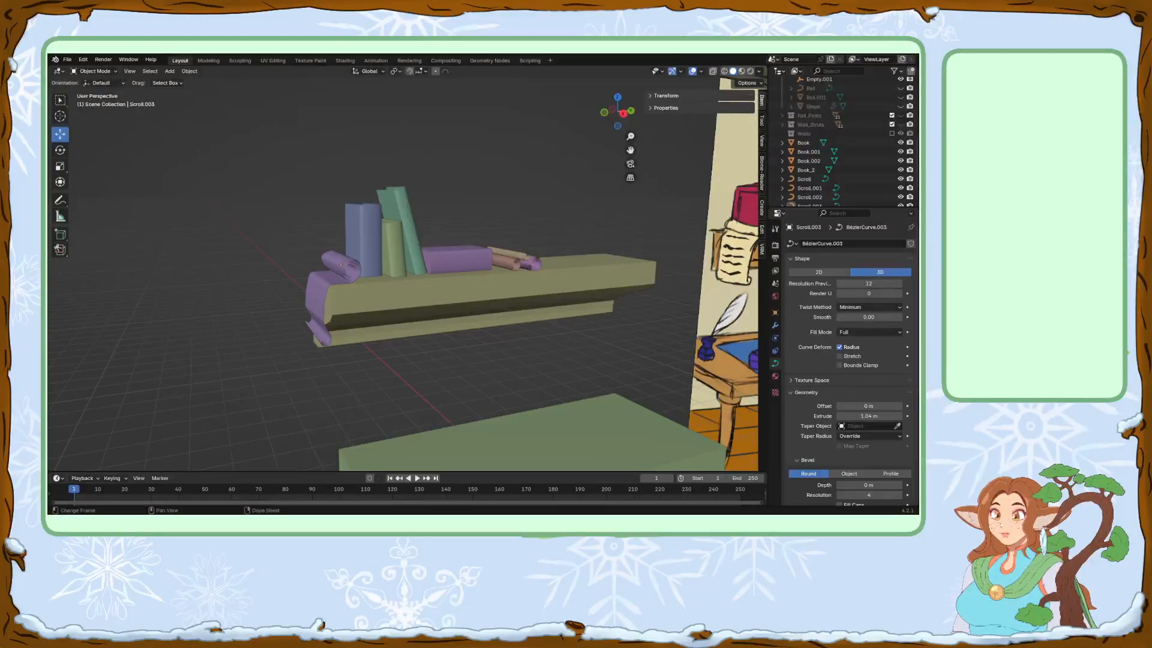
Move the three small scrolls beside the lying purple book along Y, closer to the book.
middle_click_drag(495, 297, 479, 271)
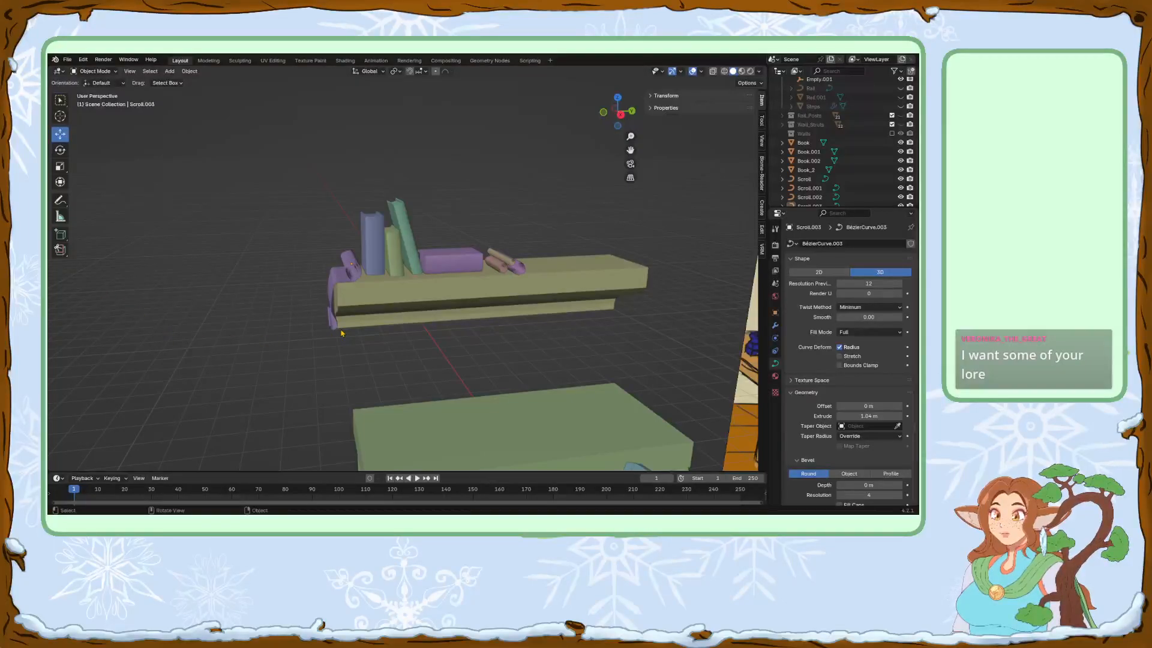
scroll(522, 174, "up", 5)
left_click(586, 255)
left_click(586, 255, "shift")
left_click(589, 255, "shift")
key("g")
key("y")
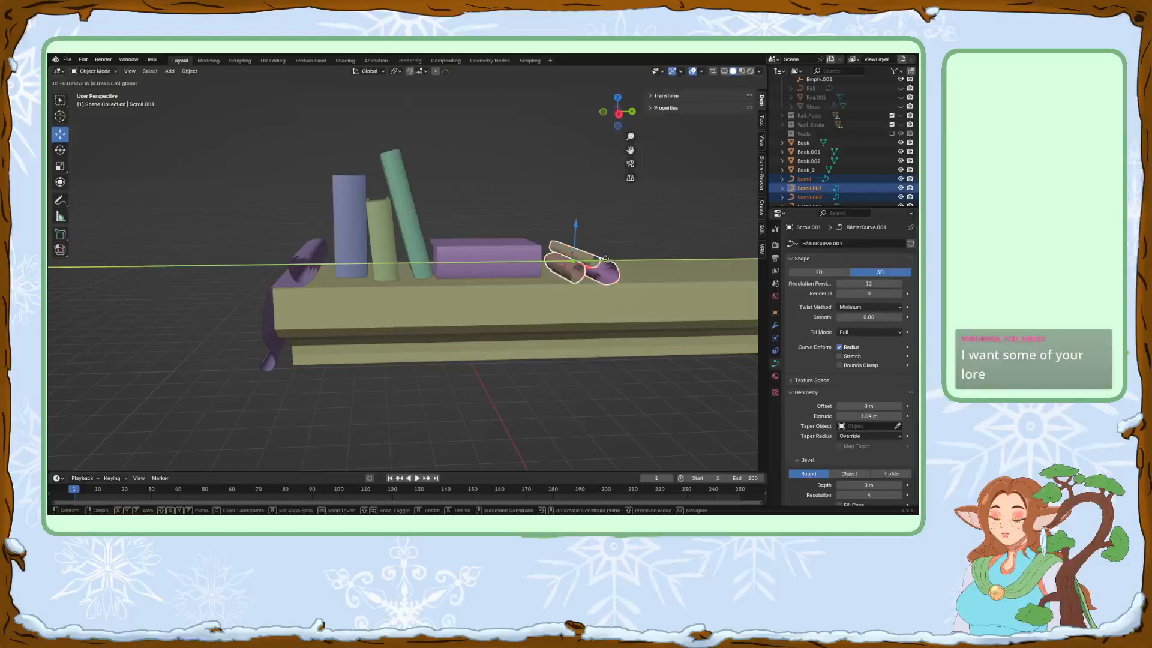
left_click(598, 260)
left_click(536, 211)
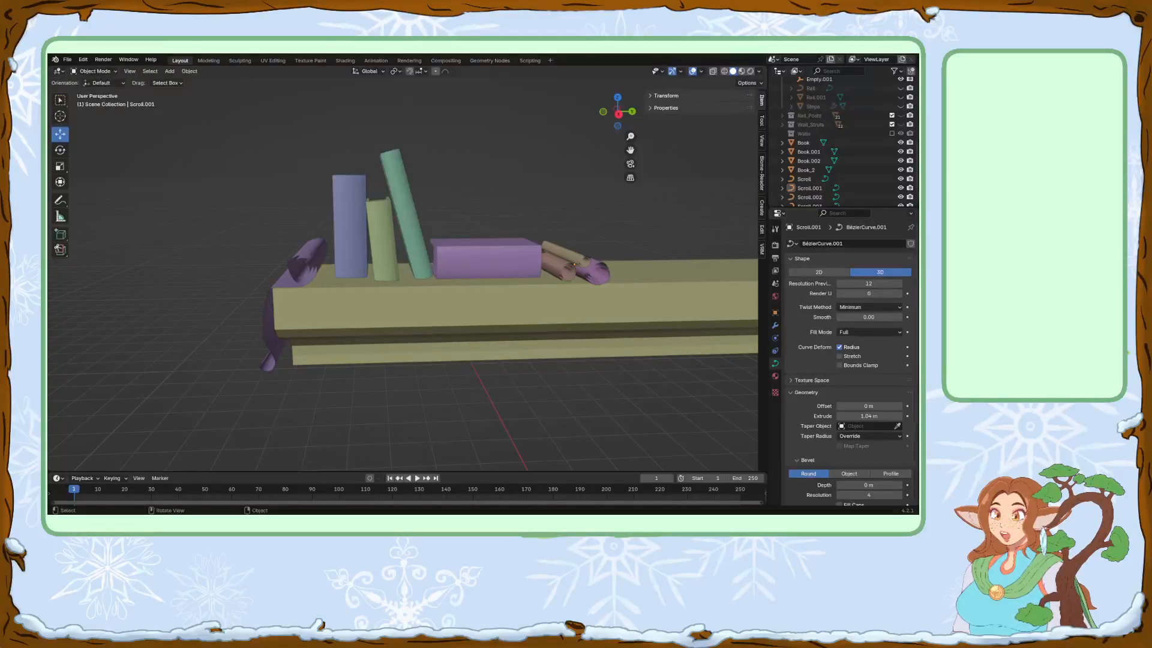
Shift the upright blue, green and teal books along Y toward the scroll draped over the shelf's end.
middle_click_drag(574, 264, 336, 271)
left_click(336, 271)
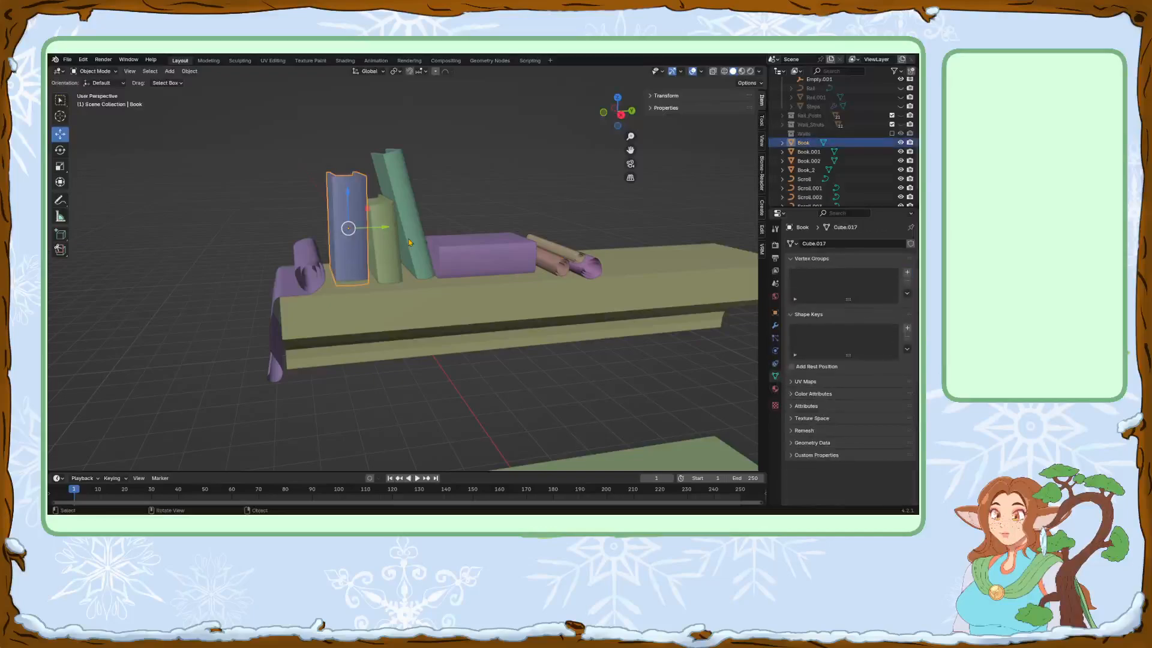
left_click_drag(379, 227, 427, 215)
left_click(390, 234)
left_click(413, 204)
Move the lying purple book about -0.06 m along Y, closer to the upright books.
left_click(504, 247)
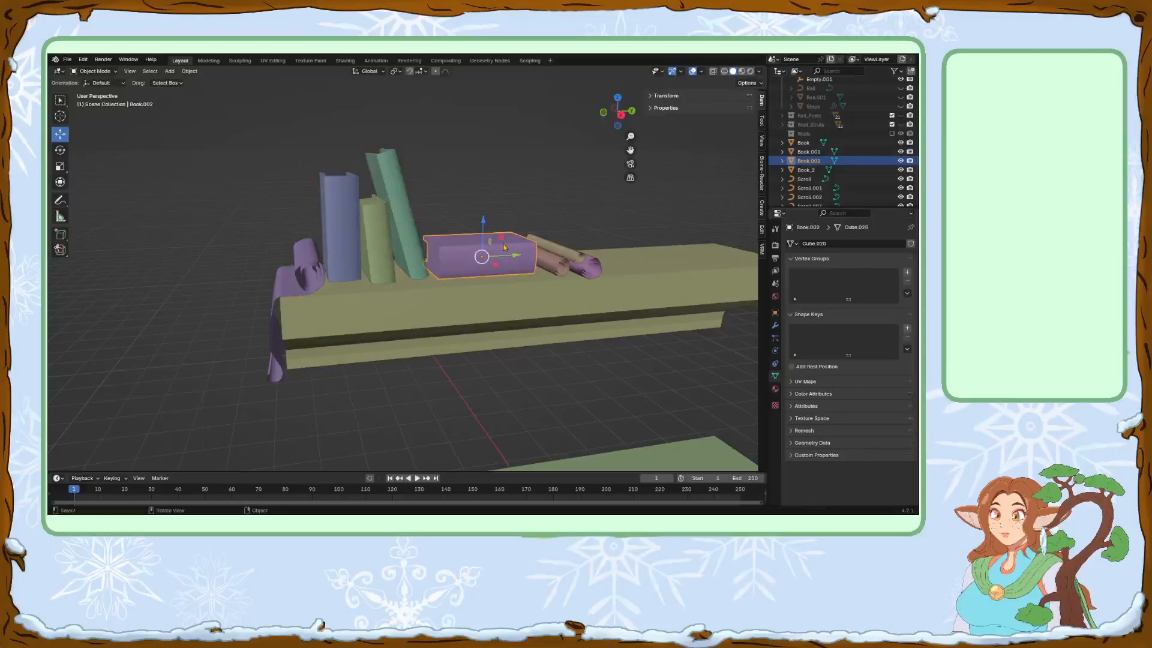
left_click_drag(514, 255, 509, 256)
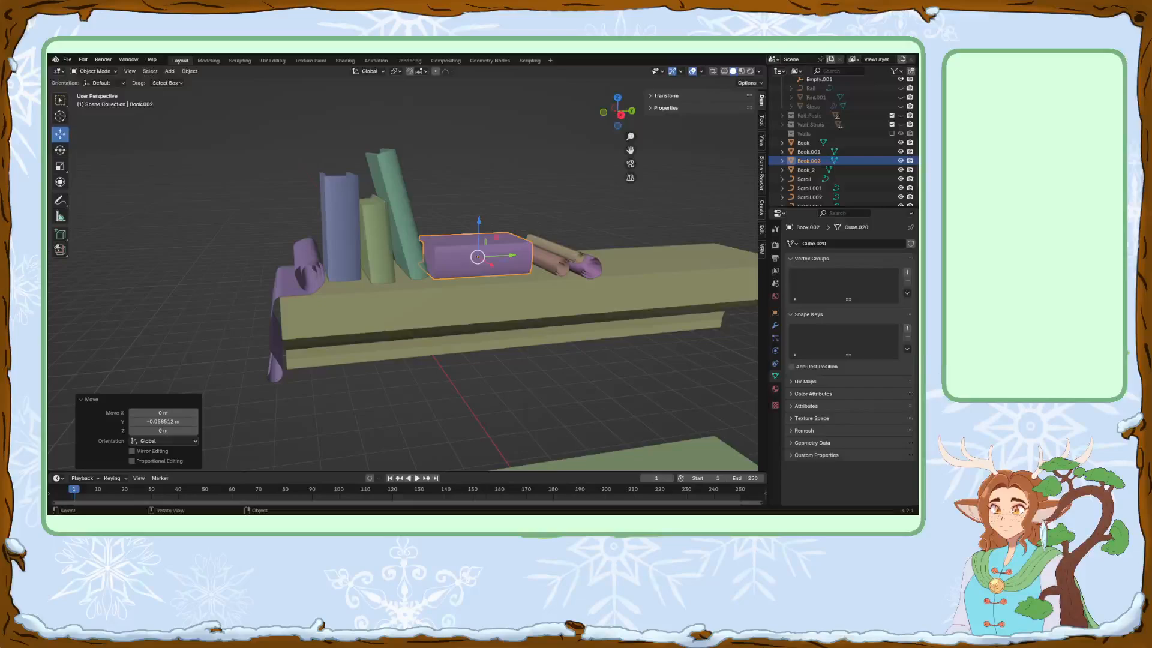
left_click(520, 262)
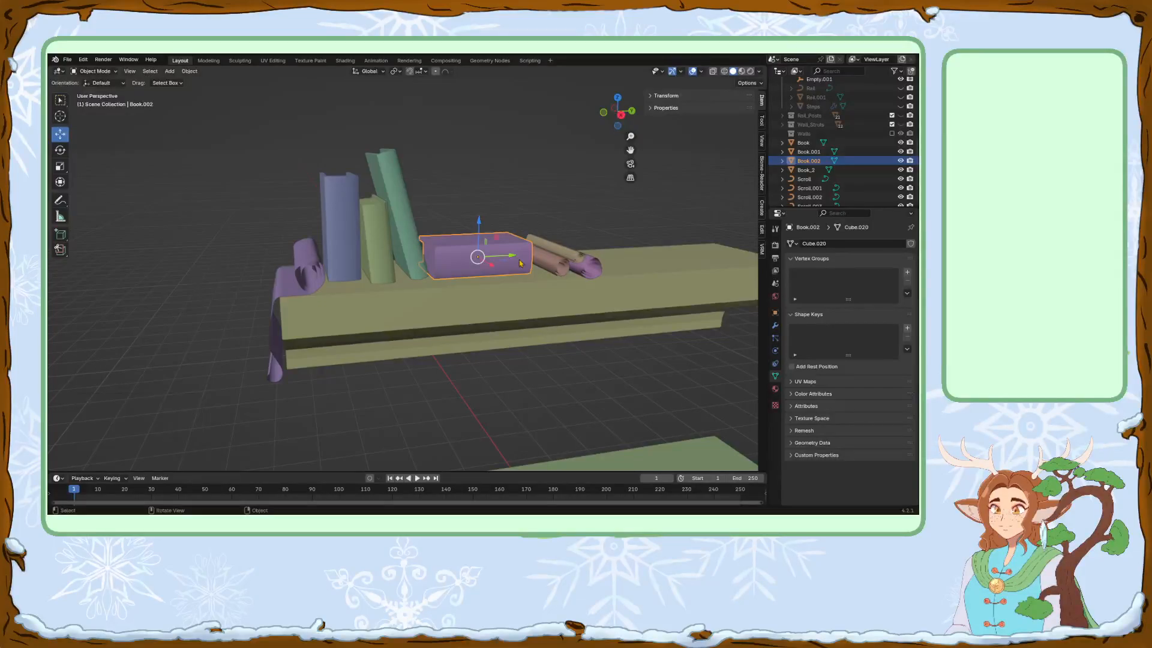
Add a 2 m cube mesh to the scene.
middle_click_drag(456, 225, 555, 218)
scroll(514, 258, "down", 3)
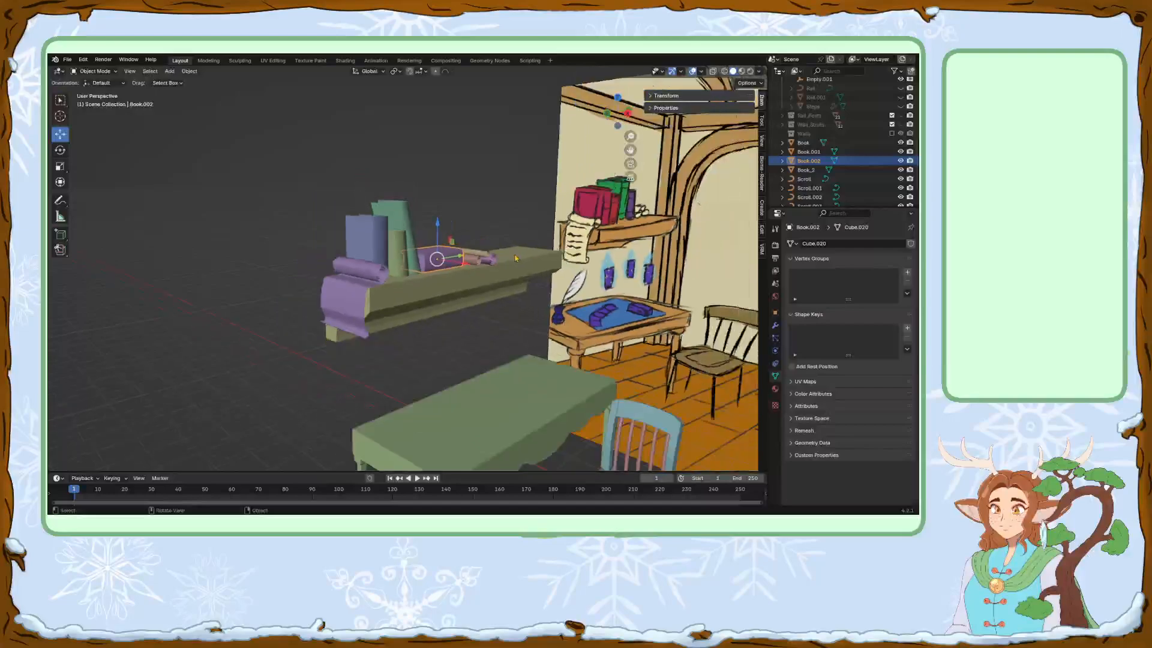
scroll(508, 260, "down", 3)
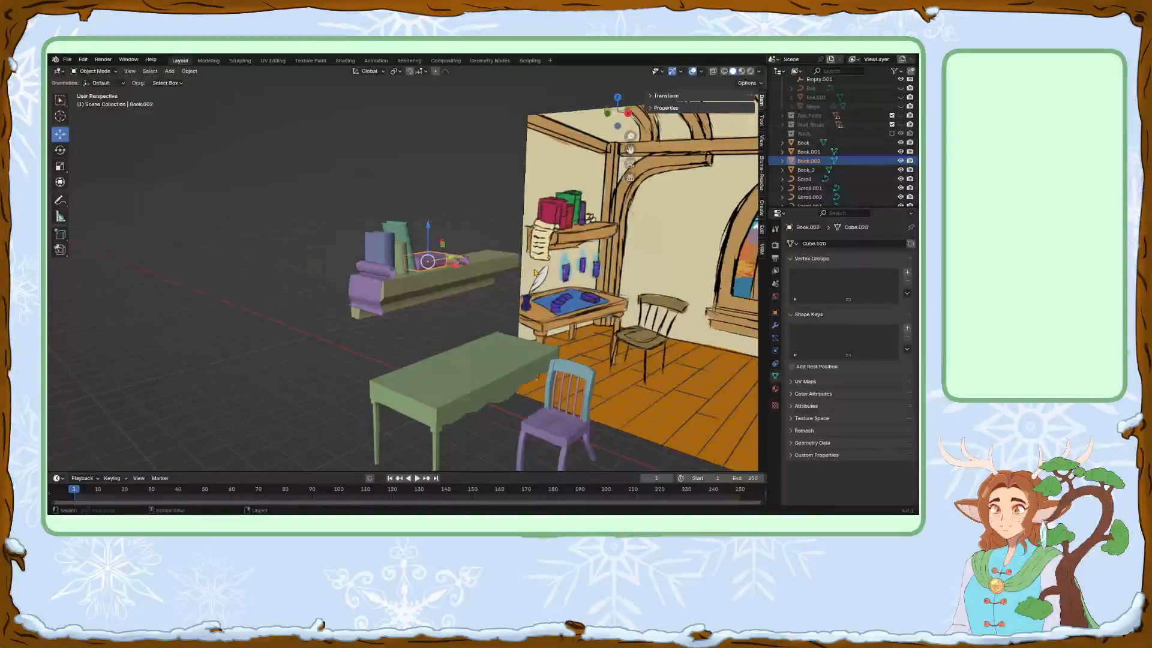
middle_click_drag(461, 314, 394, 267)
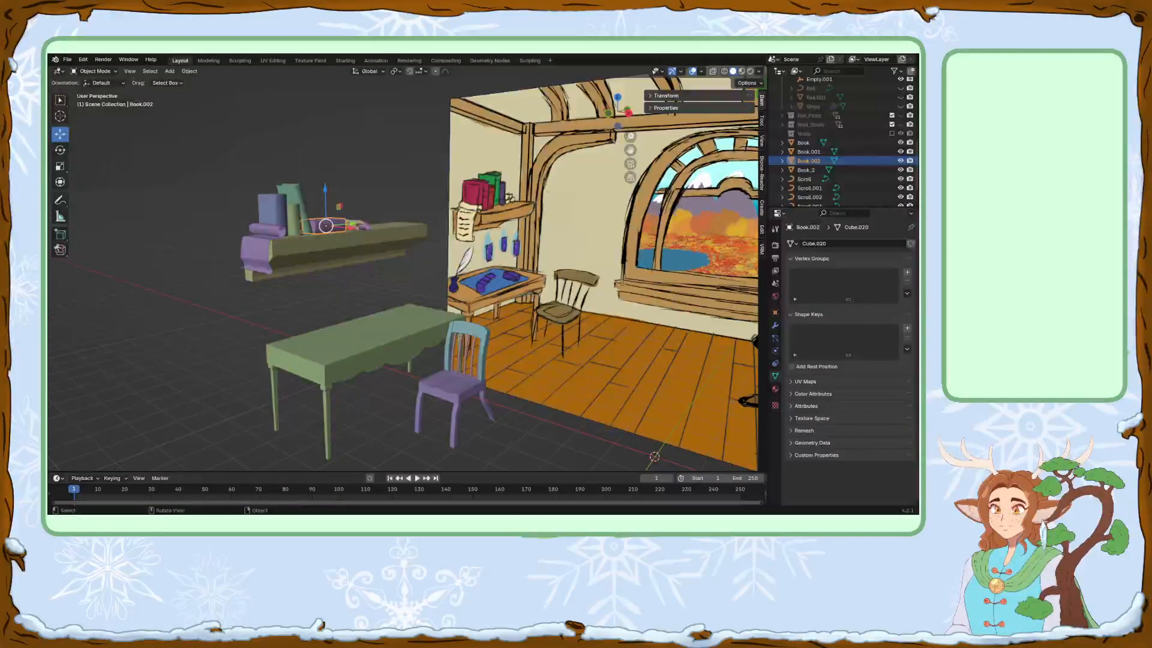
middle_click_drag(384, 270, 420, 279)
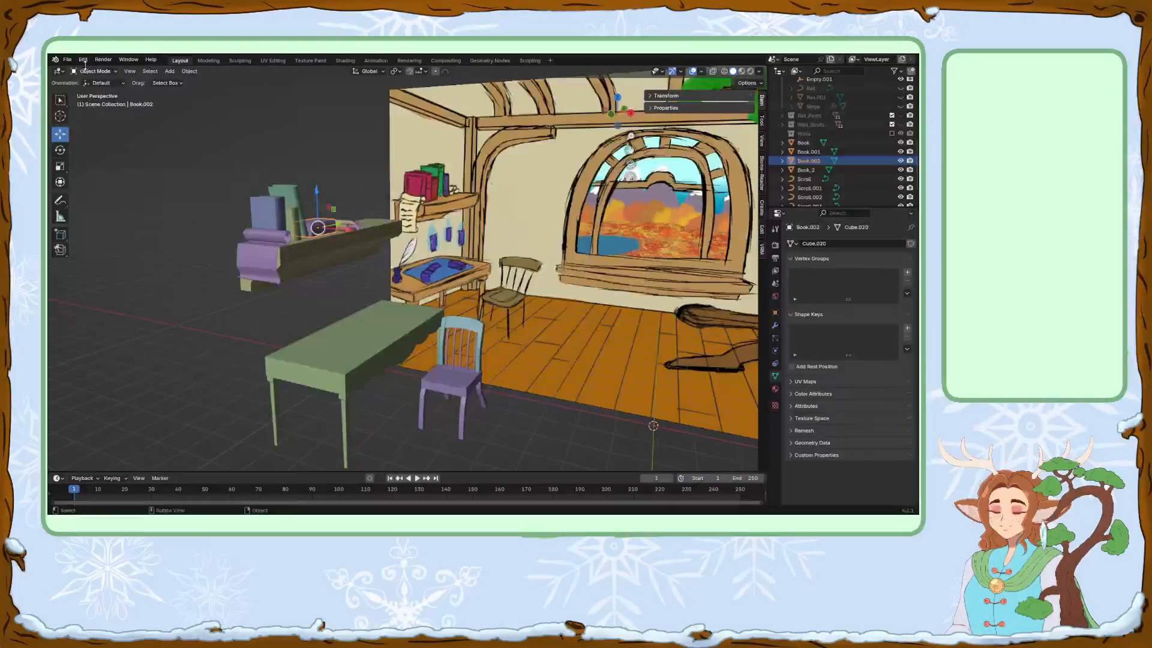
left_click(169, 71)
mouse_move(186, 83)
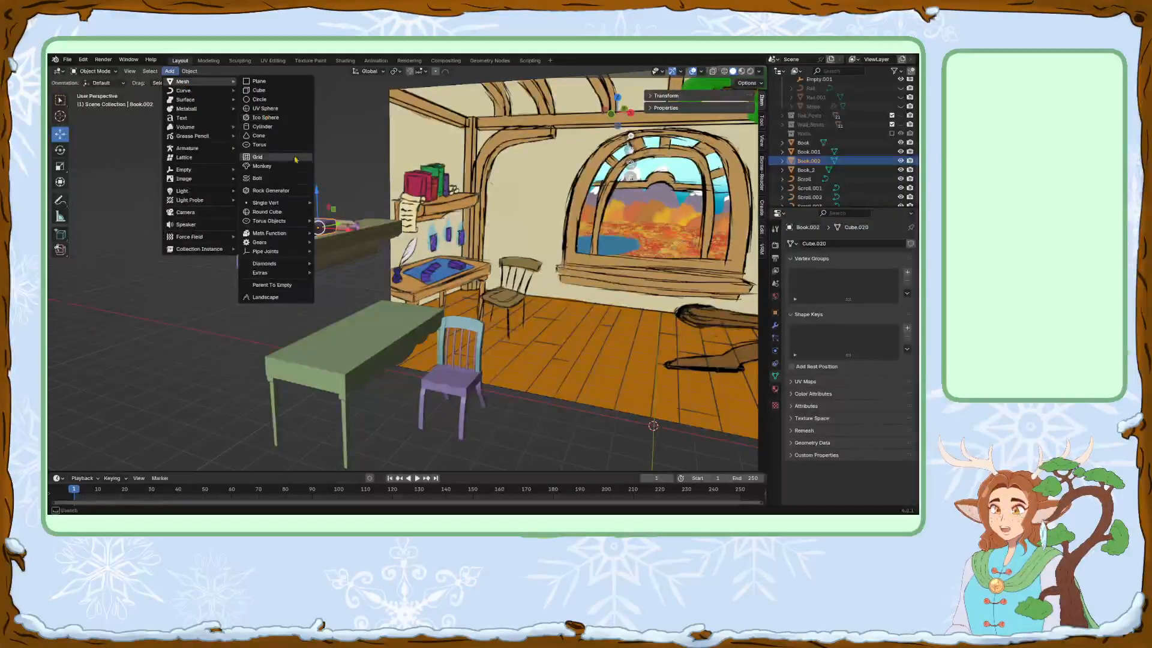
scroll(394, 292, "up", 4)
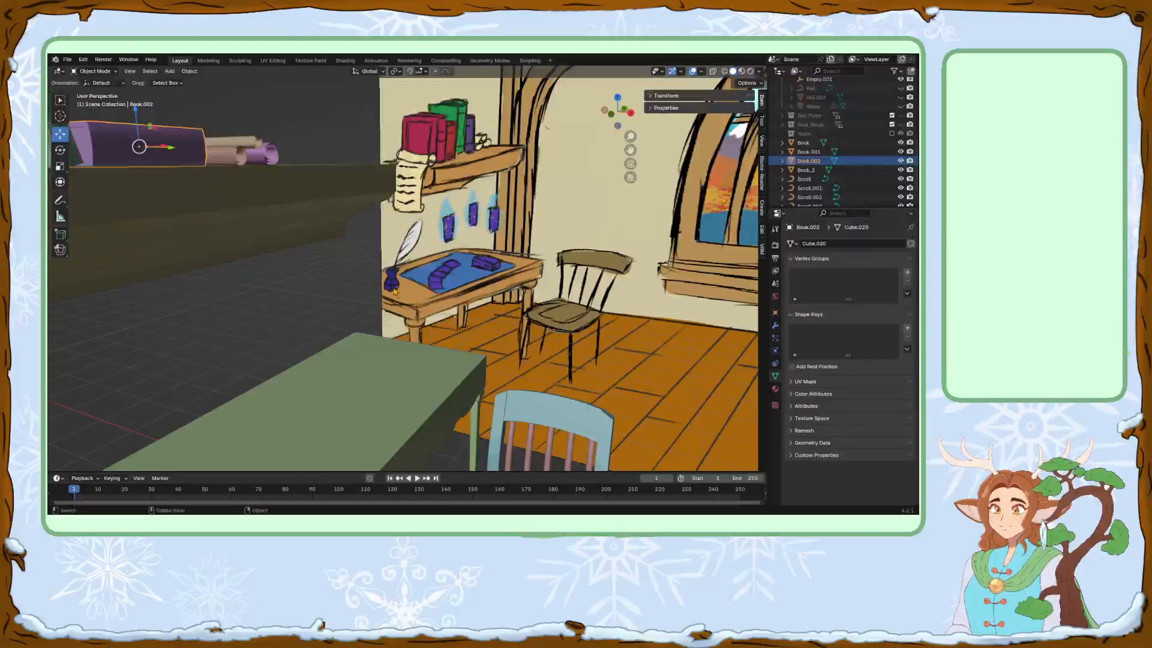
left_click(170, 70)
mouse_move(189, 71)
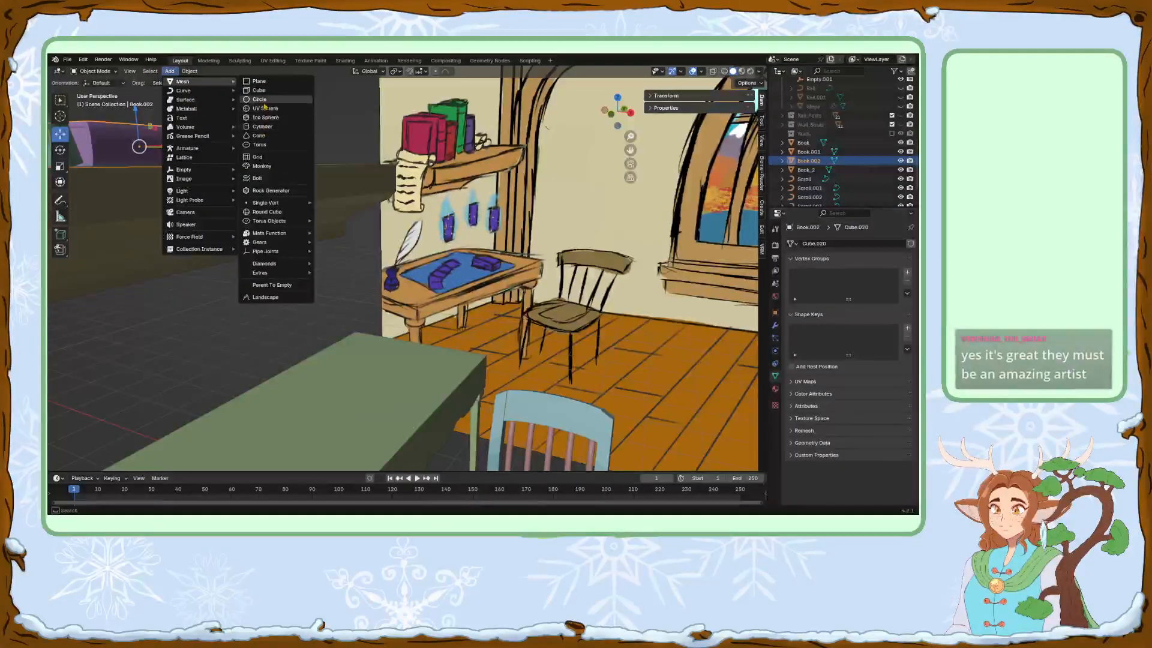
left_click(258, 90)
scroll(579, 332, "down", 5)
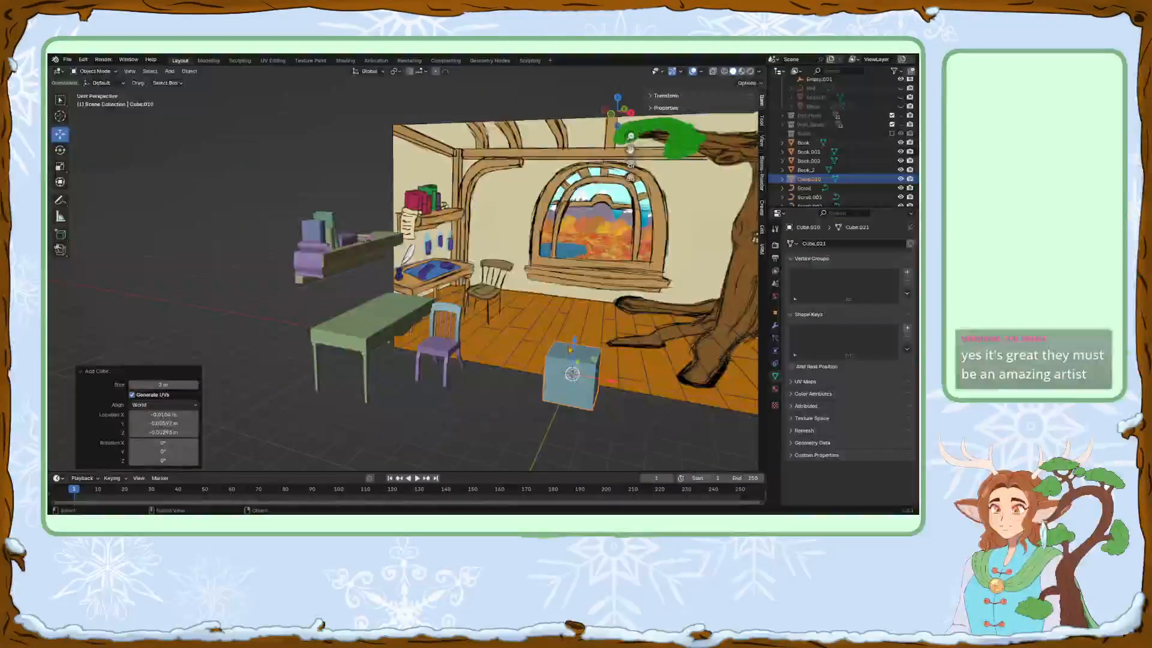
middle_click_drag(525, 333, 408, 300, "shift")
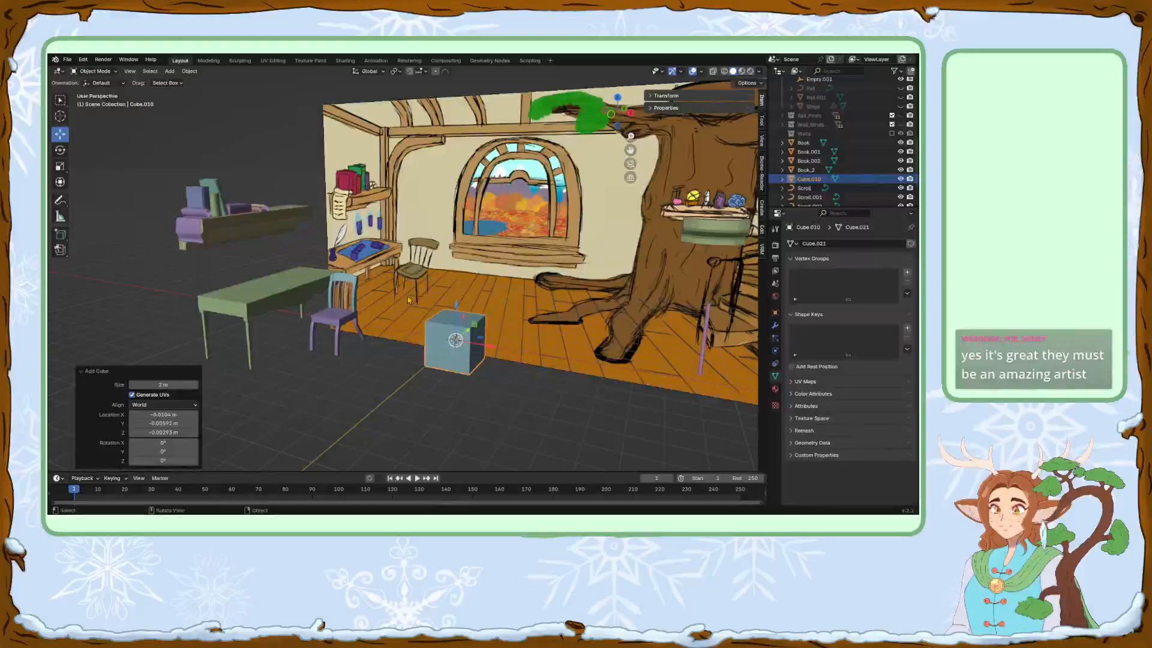
scroll(429, 329, "up", 3)
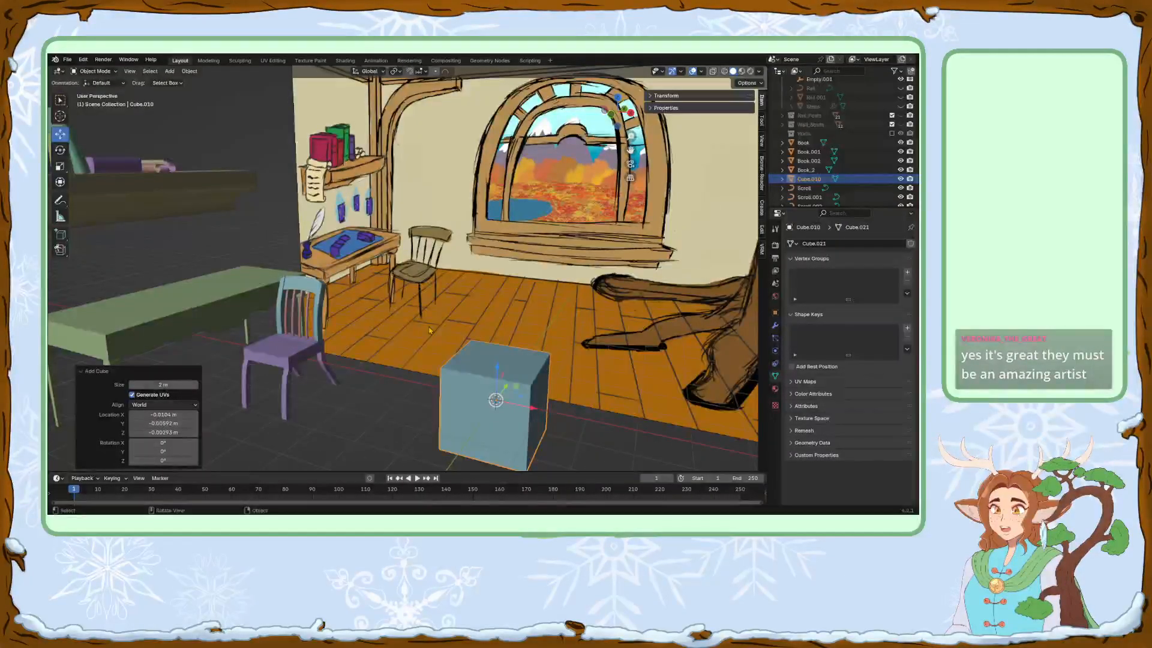
middle_click_drag(429, 329, 450, 405)
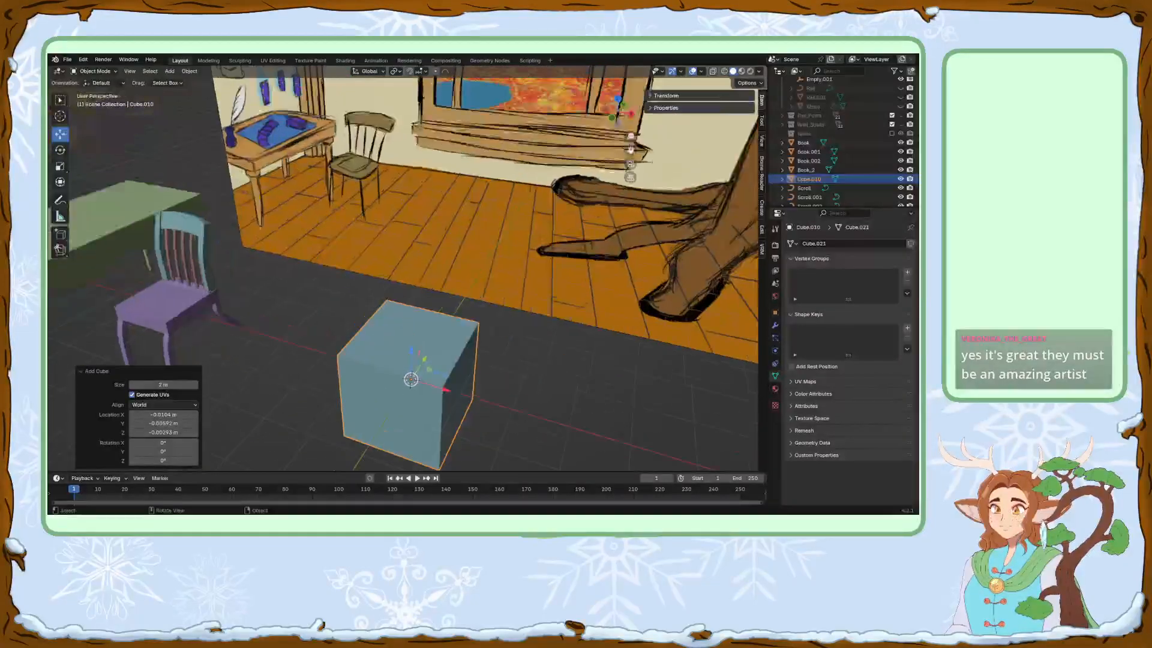
Put the new cube in Edit Mode and scale its whole mesh down to about half size.
left_click(93, 71)
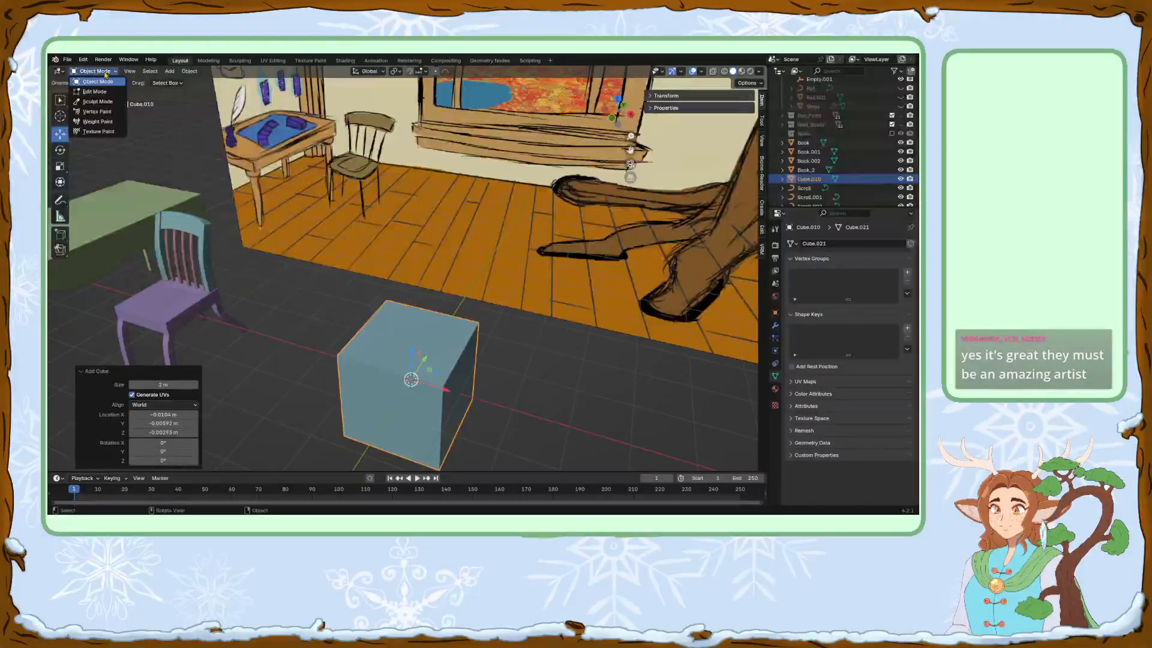
left_click(118, 95)
scroll(468, 338, "down", 3)
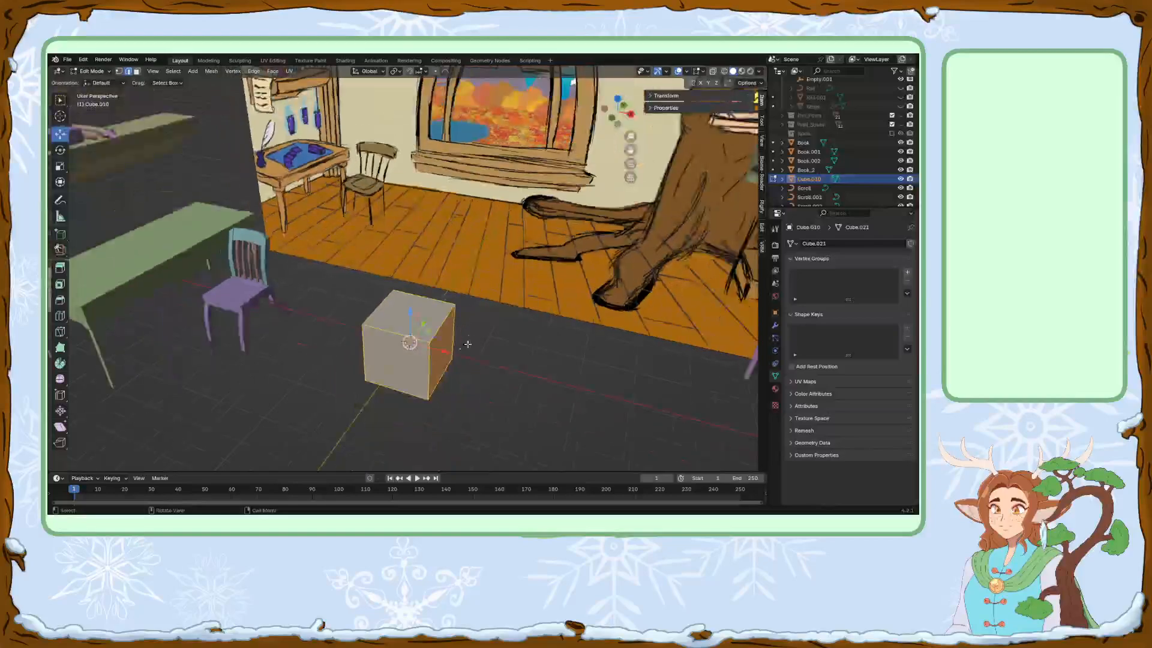
scroll(448, 330, "up", 2)
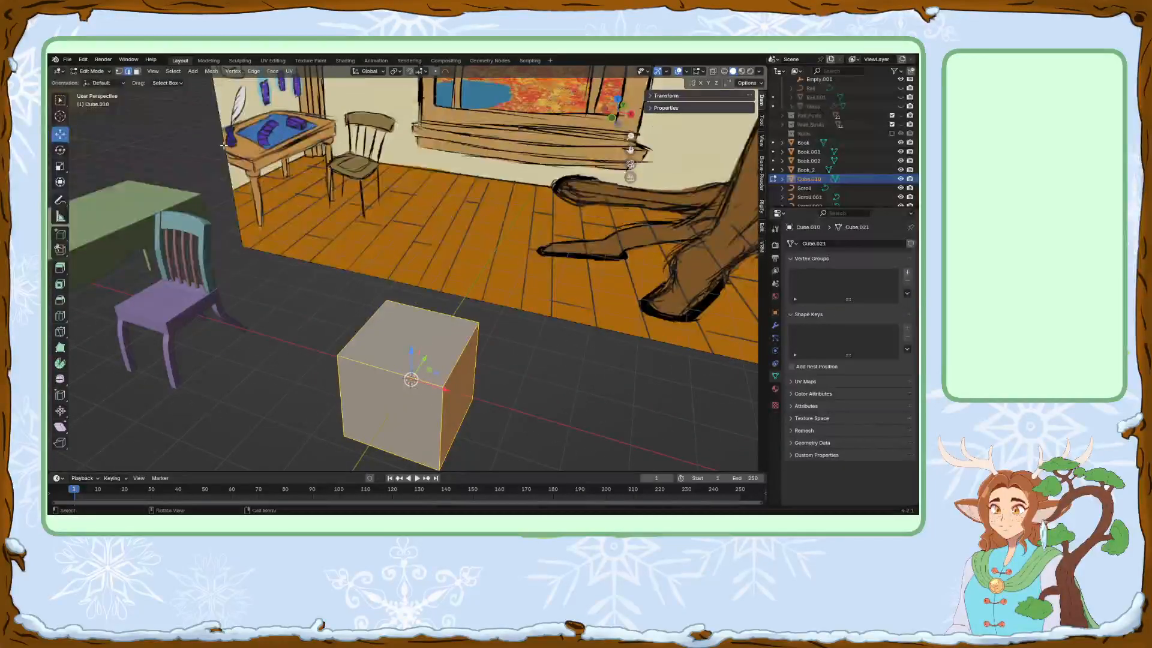
middle_click_drag(430, 346, 451, 382)
key("s")
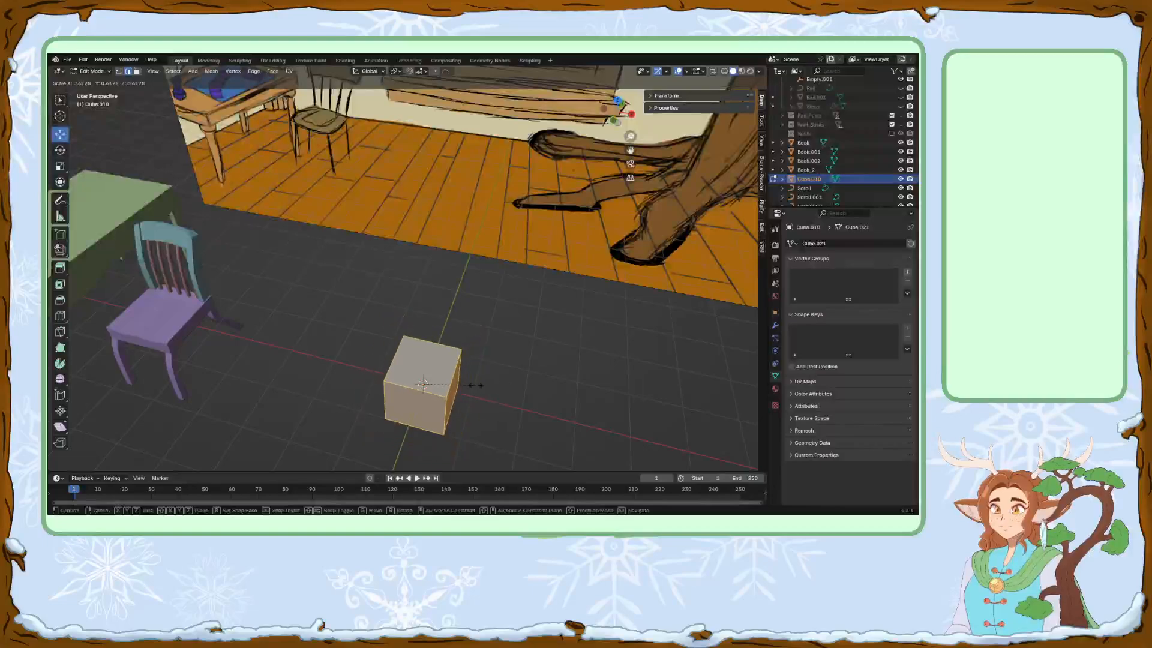
left_click(472, 383)
scroll(487, 362, "up", 1)
middle_click_drag(487, 361, 417, 313, "shift")
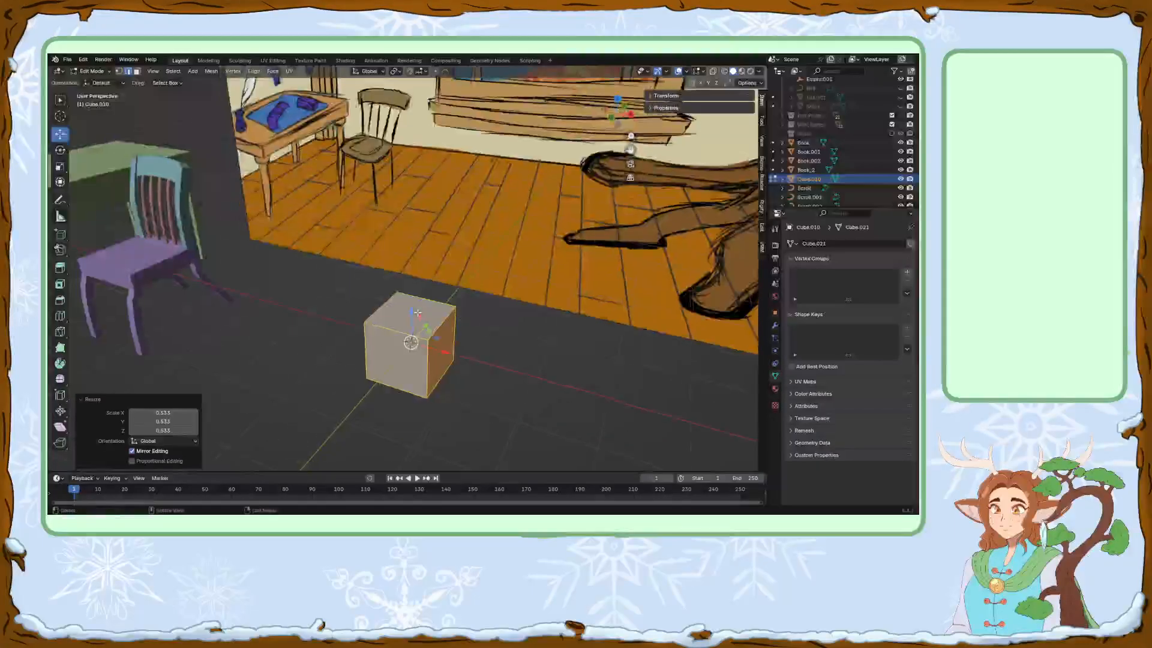
Scale the cube's top face to about 1.5 times its size and lower it about 0.23 m along Z.
key("alt+a")
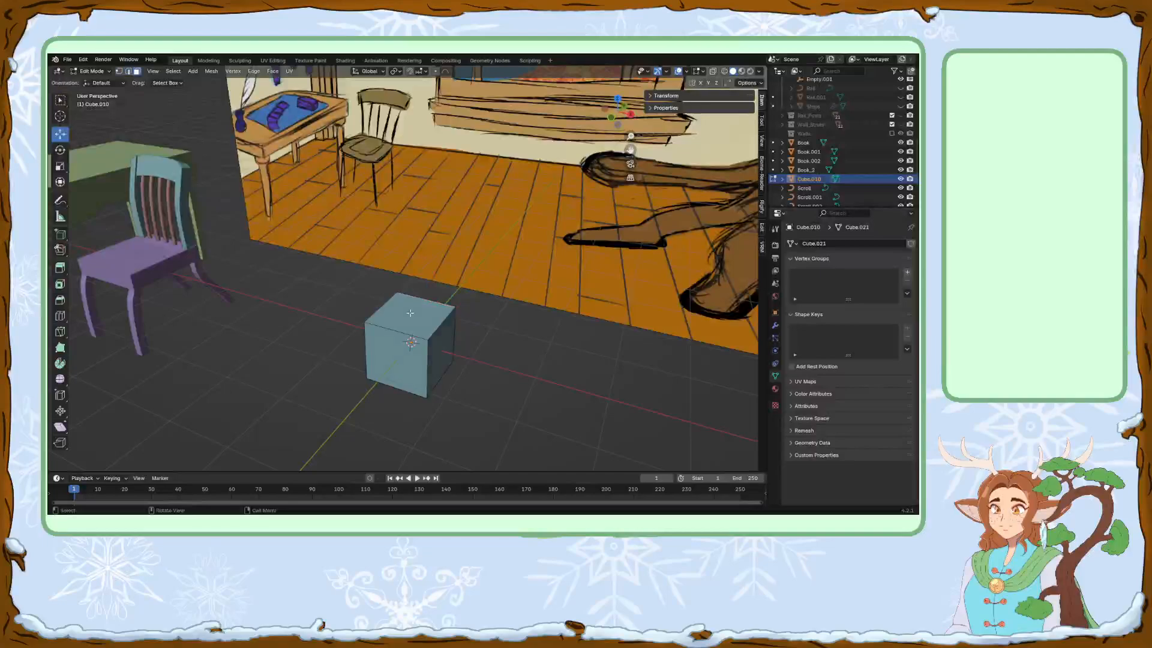
left_click(420, 313)
scroll(450, 327, "up", 1)
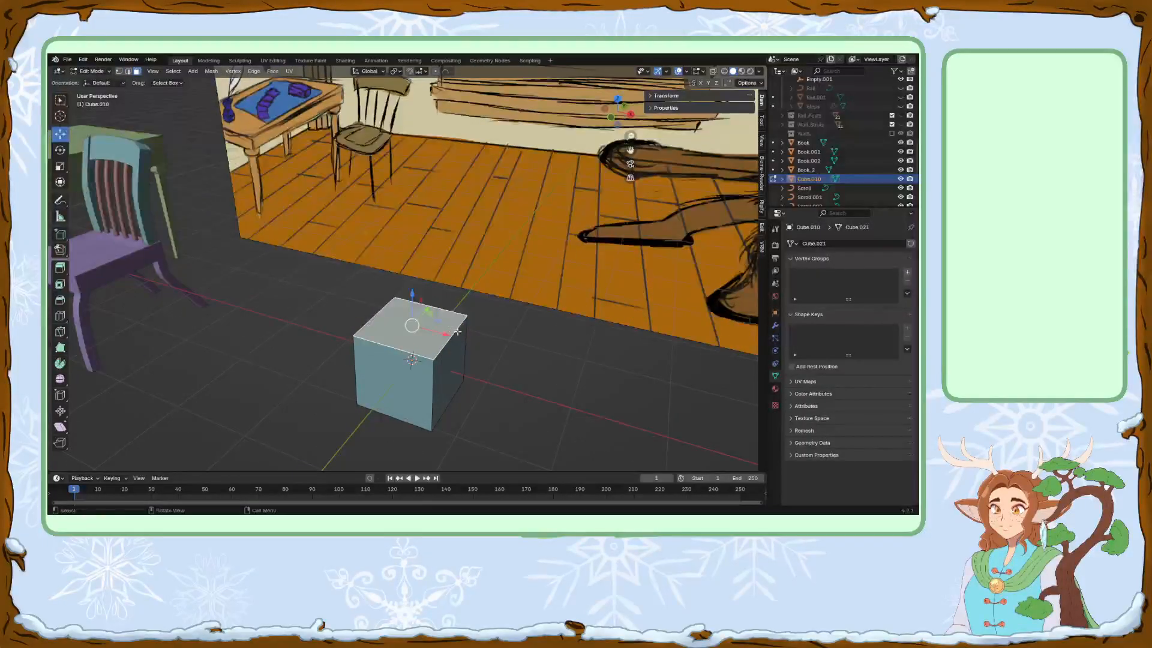
key("s")
left_click(479, 336)
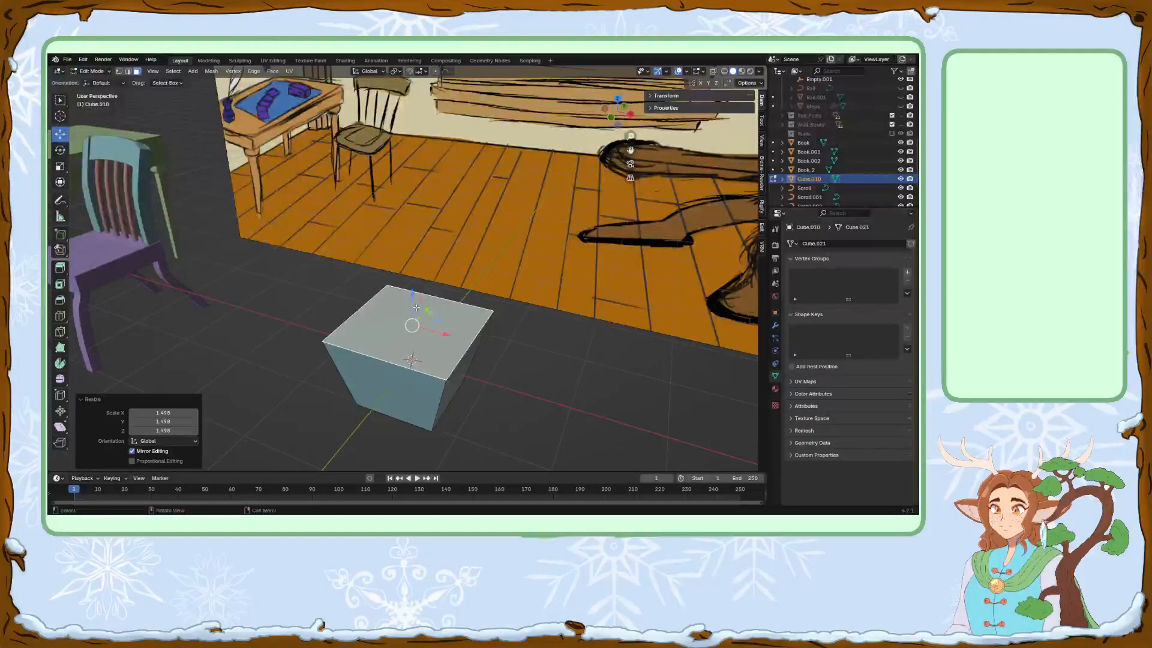
key("g")
key("z")
left_click(443, 331)
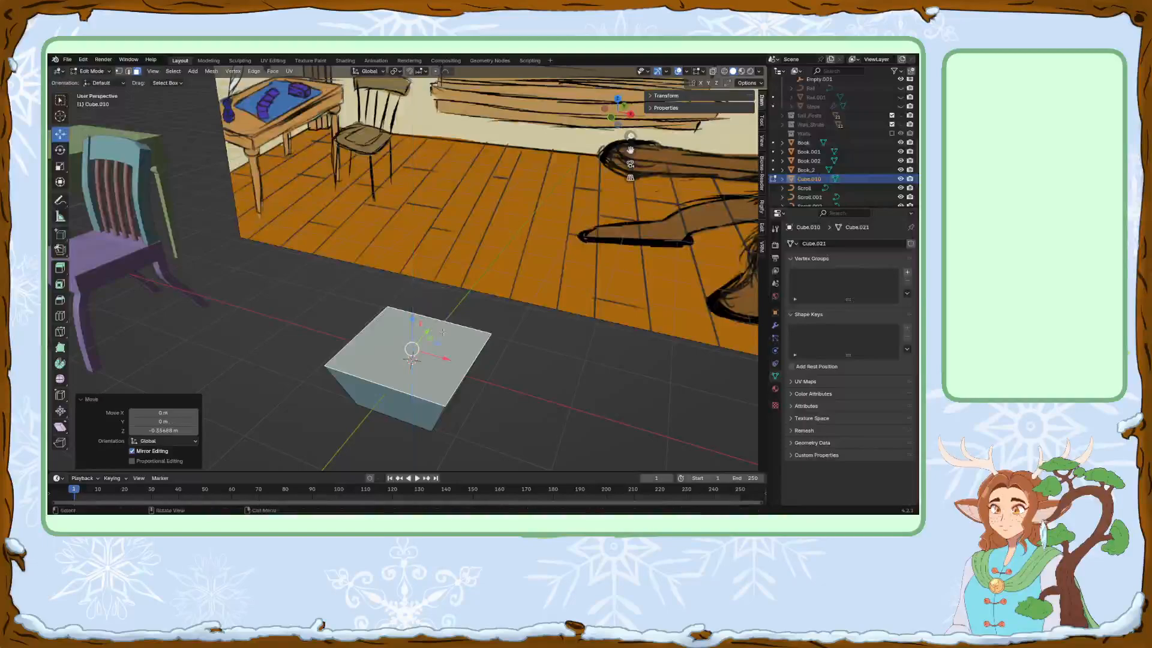
Extrude the top face, raise it about 0.49 m along Z and scale it to about 0.69.
key("e")
right_click(450, 334)
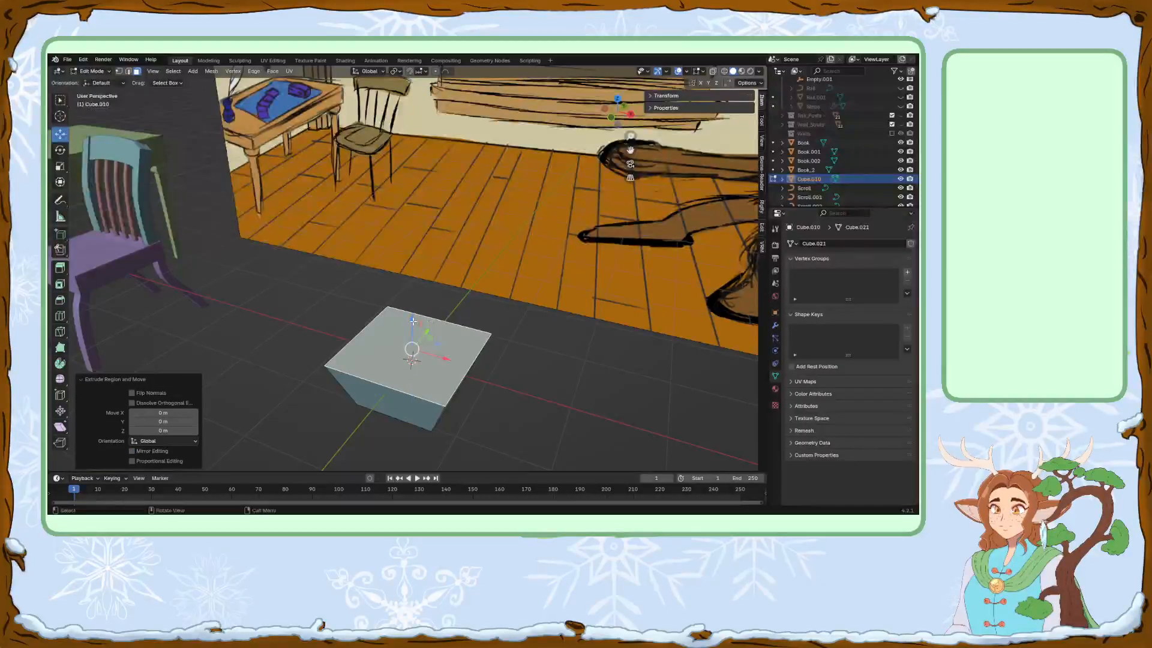
key("g")
key("z")
left_click(480, 324)
key("s")
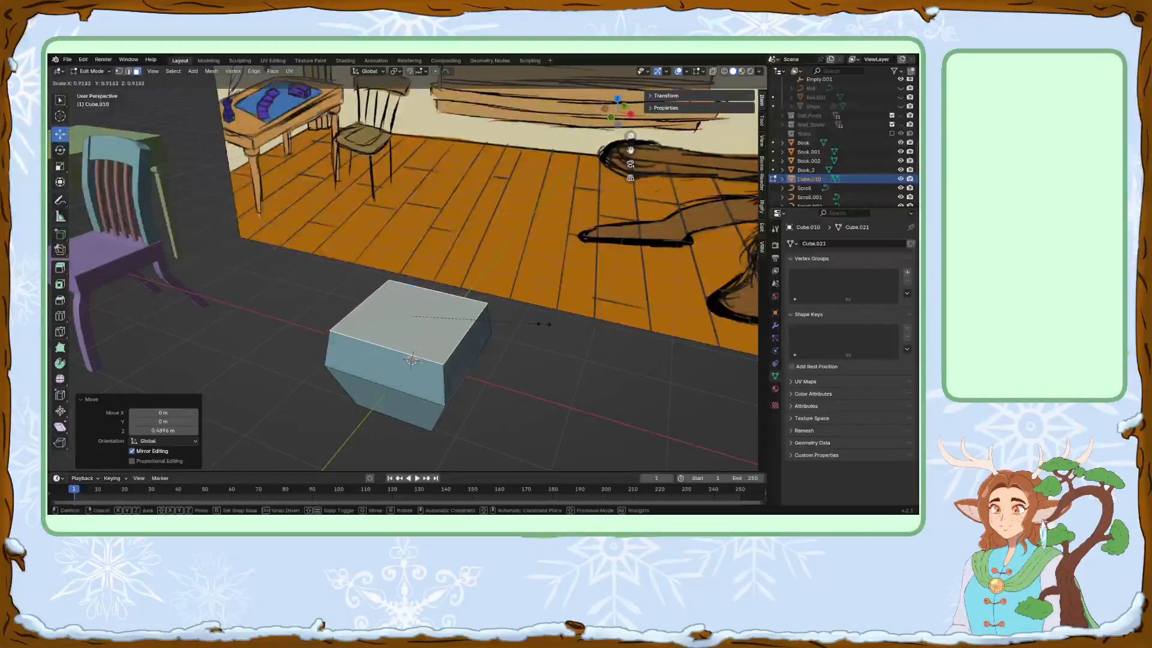
left_click(511, 316)
Stretch the whole block slightly along the Y axis.
middle_click_drag(511, 314, 450, 321)
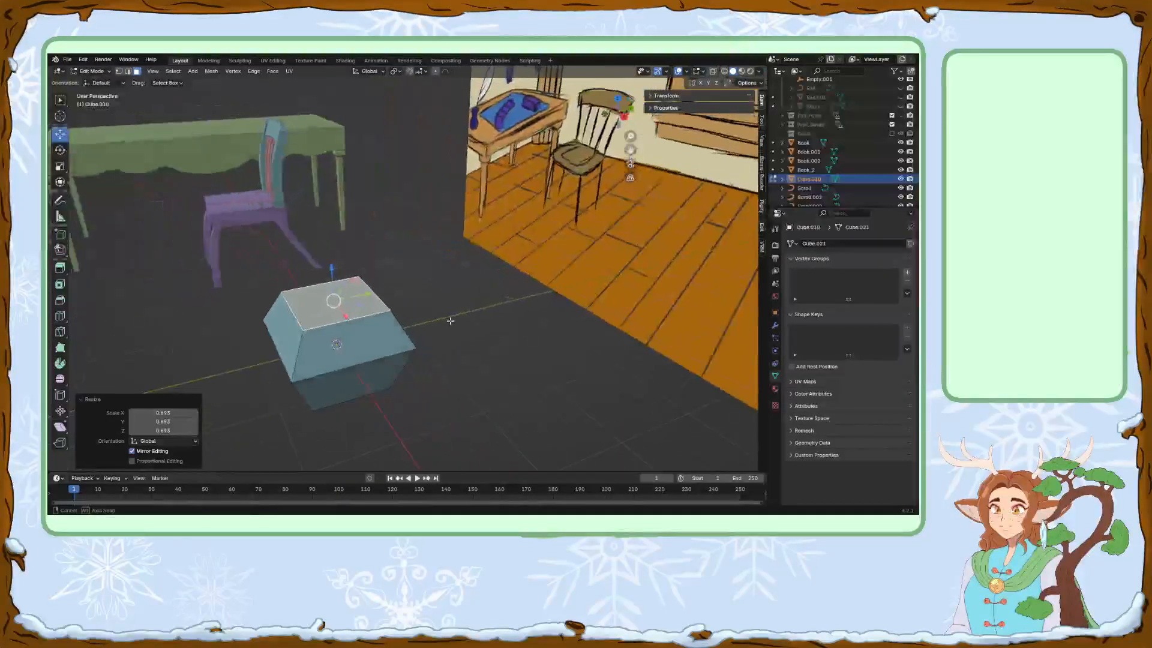
key("a")
key("s")
key("y")
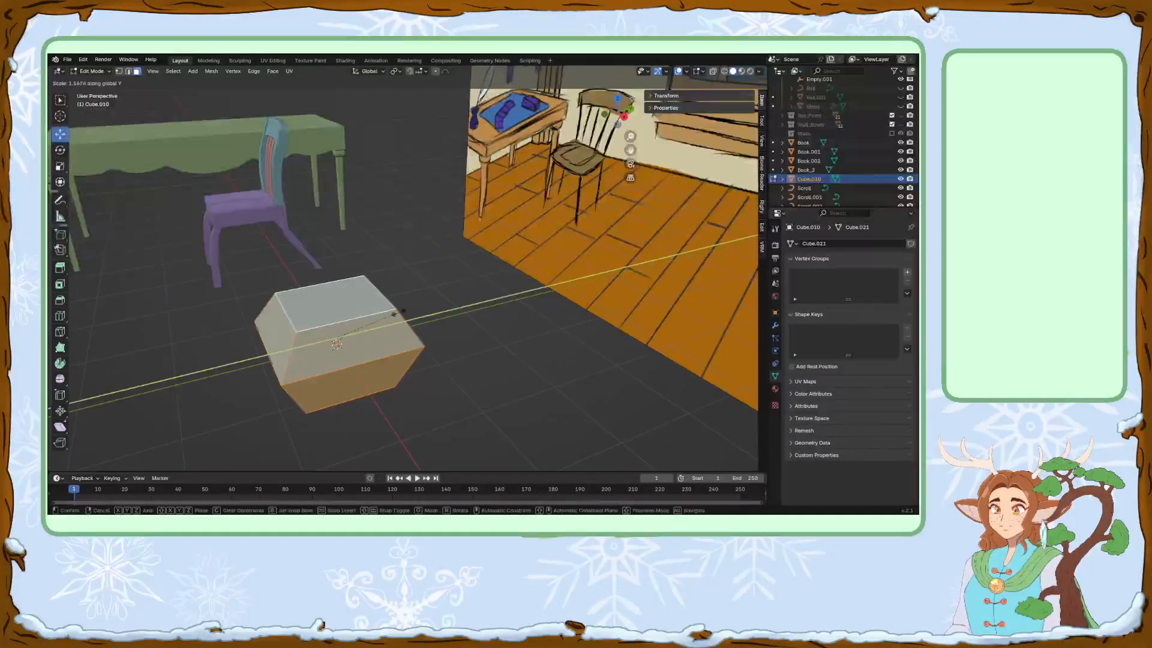
left_click(412, 310)
Select the block's top face and raise it a little along Z.
middle_click_drag(412, 310, 389, 324)
left_click(389, 324)
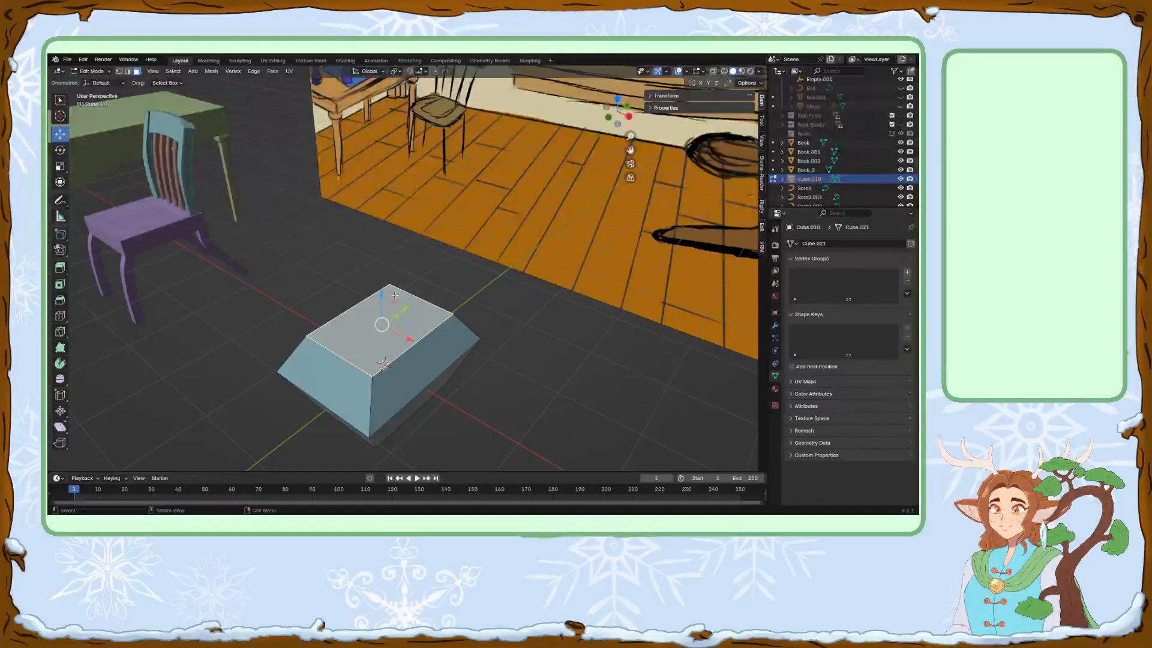
left_click_drag(382, 307, 374, 282)
Add two centred loop cuts that cross on the block's top face, dividing it into four.
key("ctrl+r")
key("Escape")
key("ctrl+r")
left_click(385, 299)
right_click(385, 299)
key("ctrl+r")
left_click(385, 299)
right_click(385, 299)
In vertex selection mode, try selecting the vertices around the outline of the block's divided top face.
left_click(439, 284)
middle_click_drag(449, 275, 486, 284)
key("1")
left_click(405, 283)
left_click(391, 322, "shift")
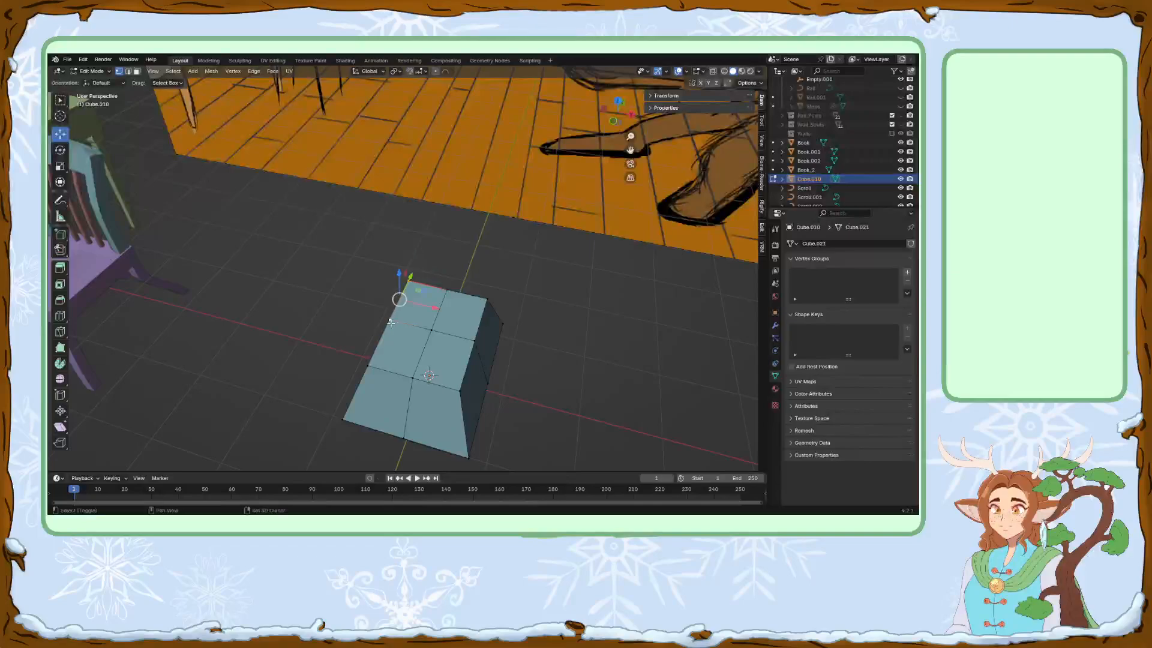
left_click(413, 376, "ctrl")
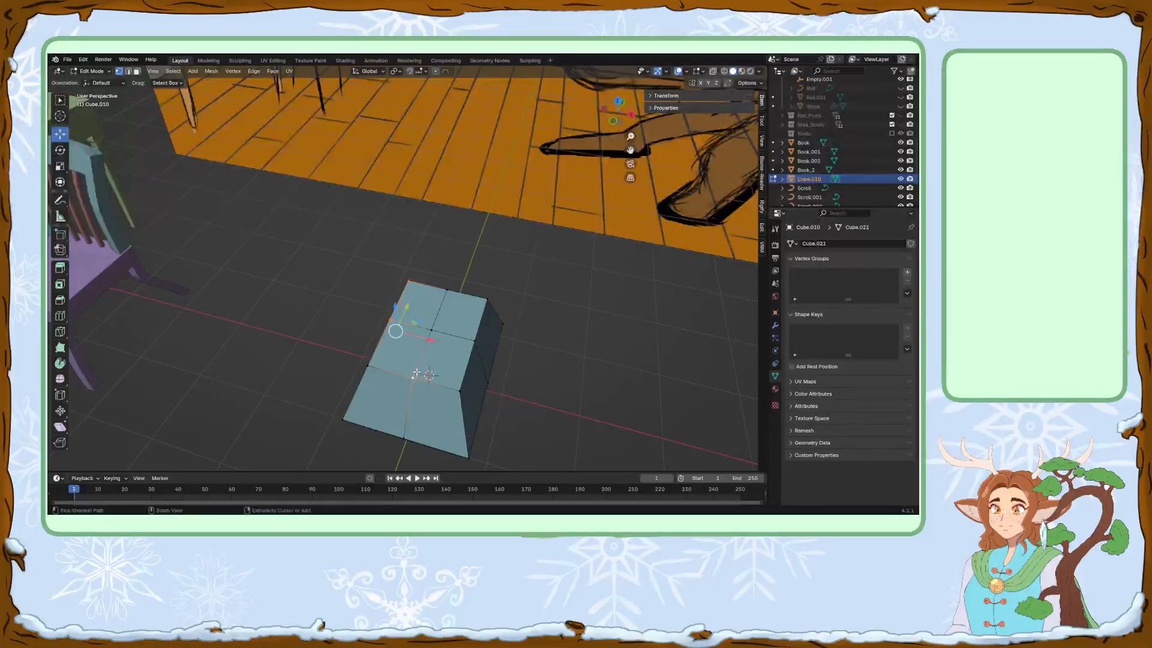
key("ctrl+z")
key("ctrl+z")
left_click(369, 366, "shift")
left_click(412, 375, "shift")
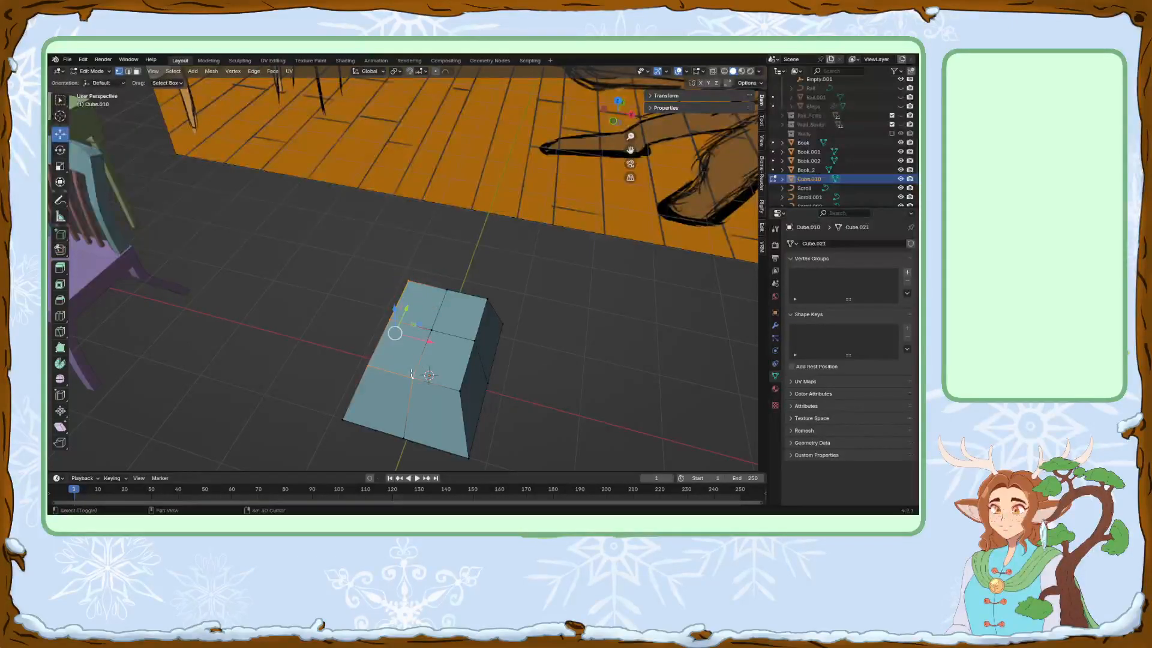
left_click(460, 390, "shift")
left_click(475, 341, "shift")
left_click(487, 299, "shift")
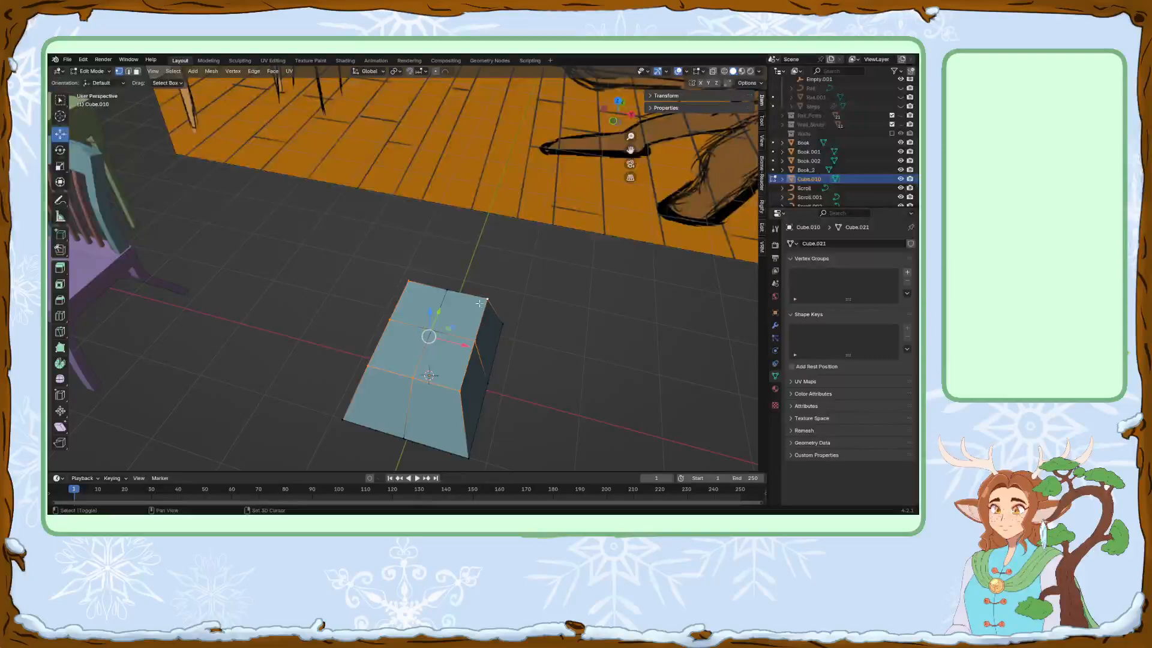
left_click(446, 290, "shift")
middle_click_drag(446, 290, 504, 301)
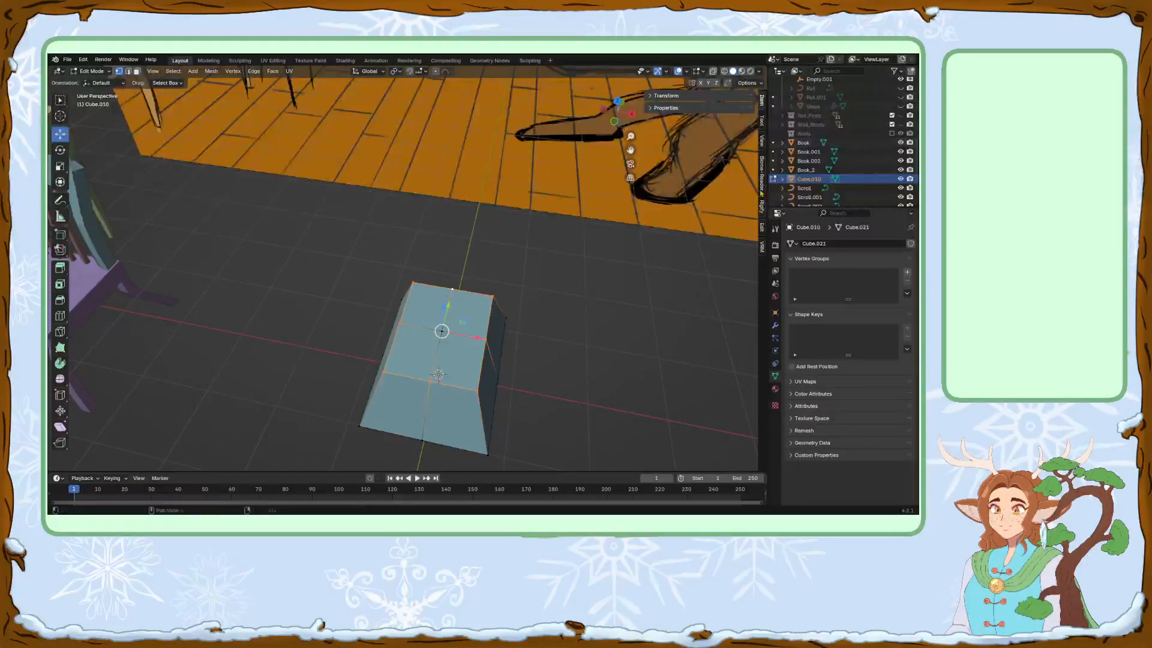
key("alt+a")
left_click(761, 119)
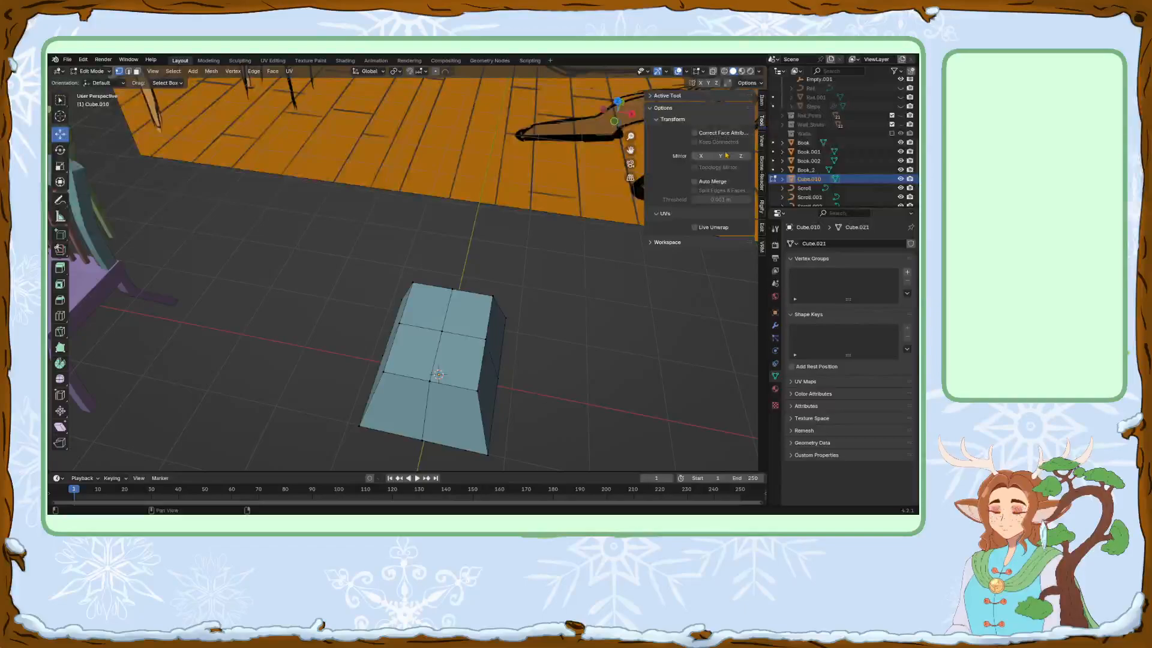
left_click(763, 102)
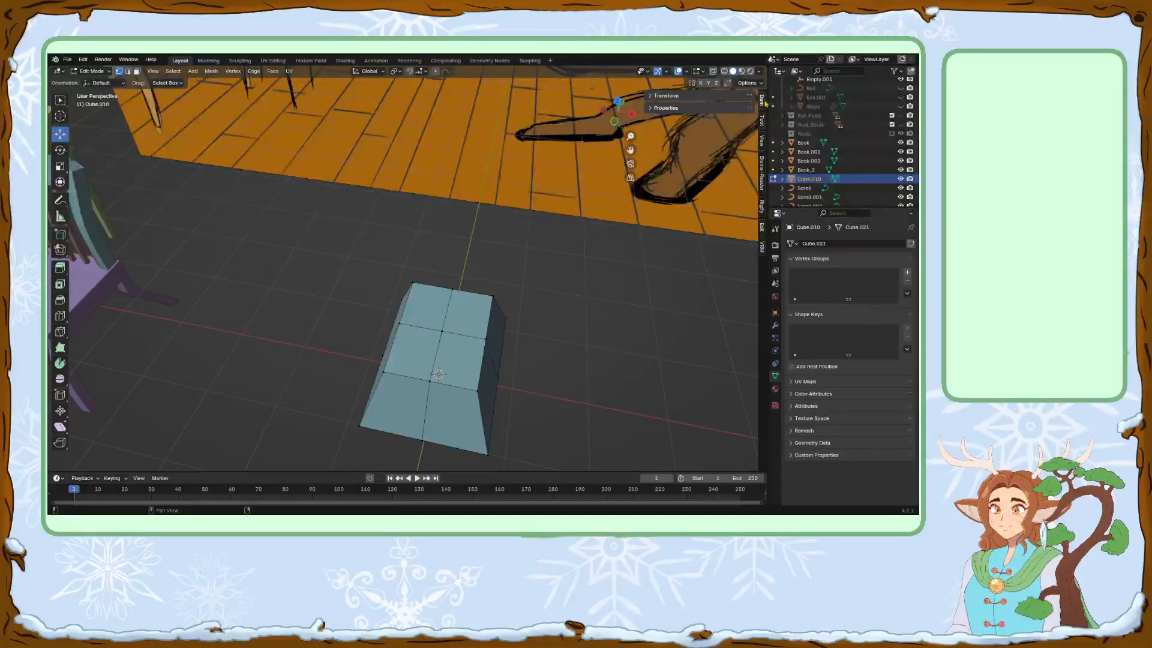
left_click(762, 229)
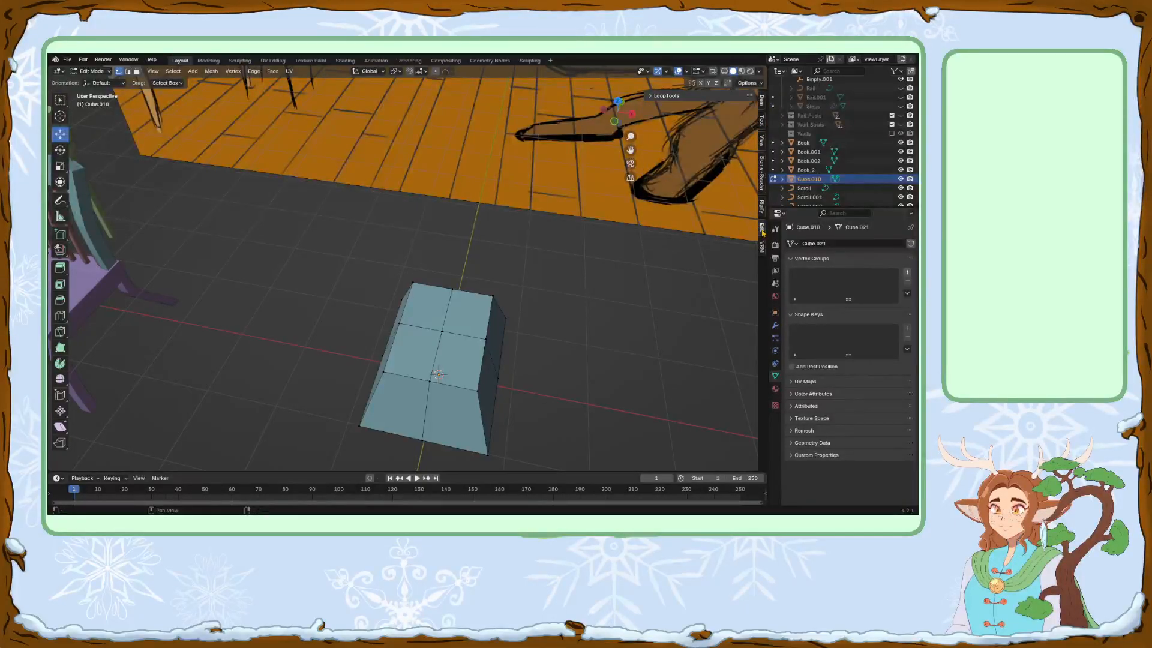
left_click(763, 141)
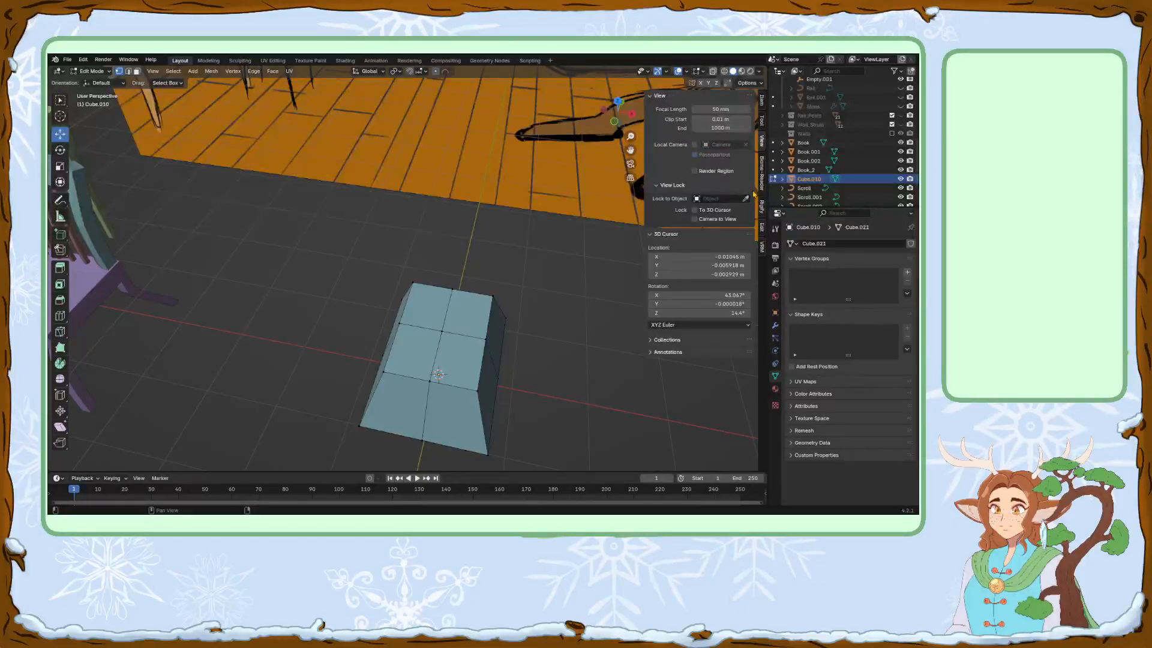
Select the vertices around the outline of the block's top face, leaving out the centre vertex.
left_click(479, 330)
left_click(492, 300, "shift")
left_click(416, 288, "shift")
left_click(402, 325, "shift")
left_click(386, 373, "shift")
left_click(434, 382, "shift")
left_click(469, 390, "shift")
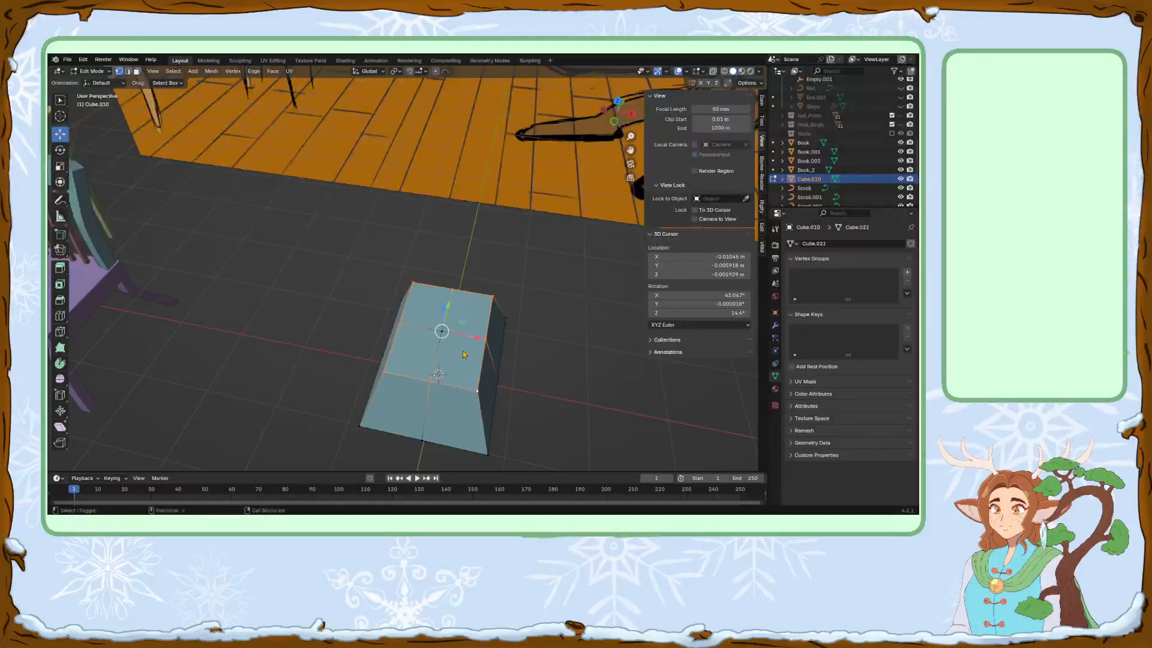
Shape the selected outline into a circle with LoopTools and scale it to about 0.665.
right_click(483, 338)
mouse_move(482, 271)
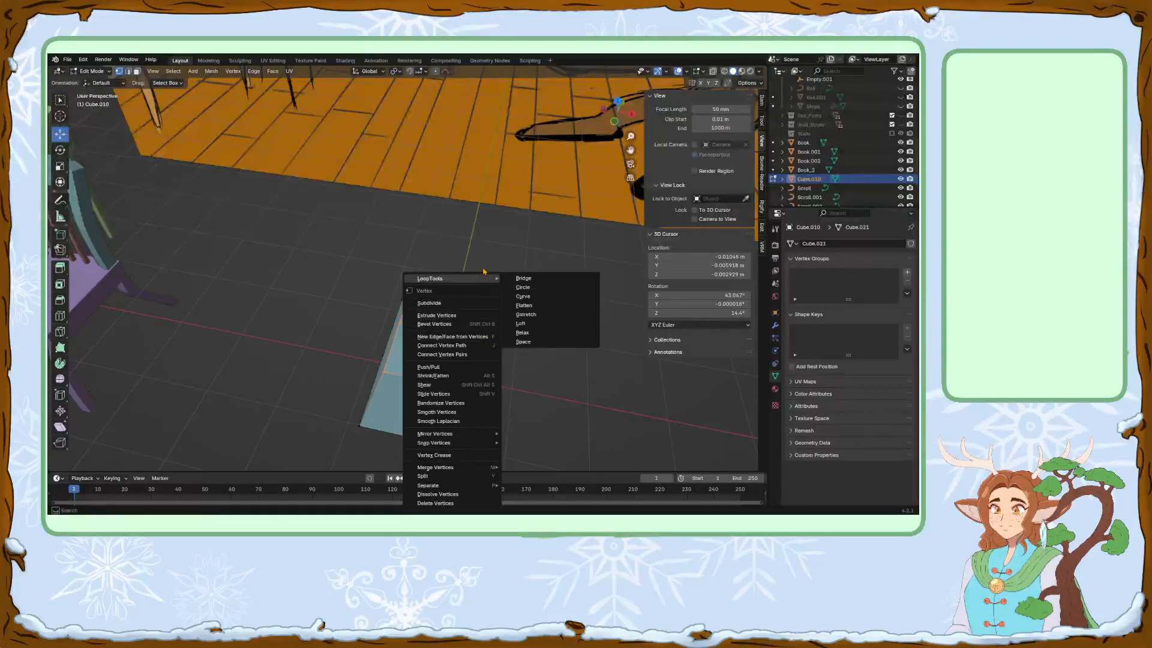
left_click(525, 287)
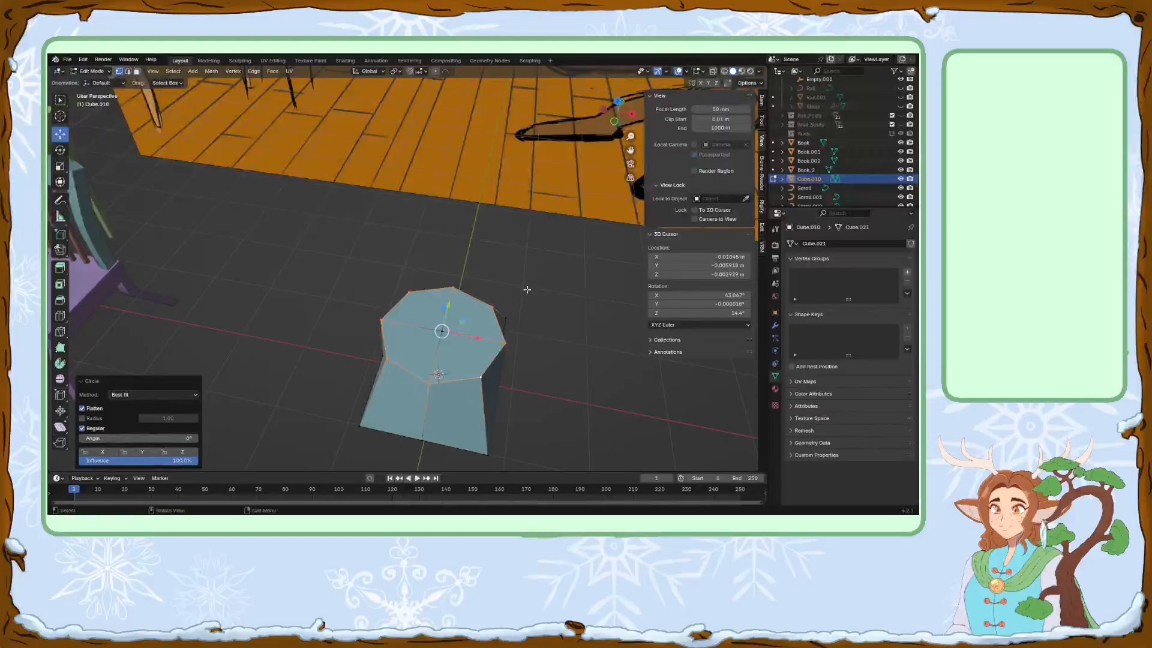
middle_click_drag(520, 313, 375, 342)
key("s")
left_click(433, 313)
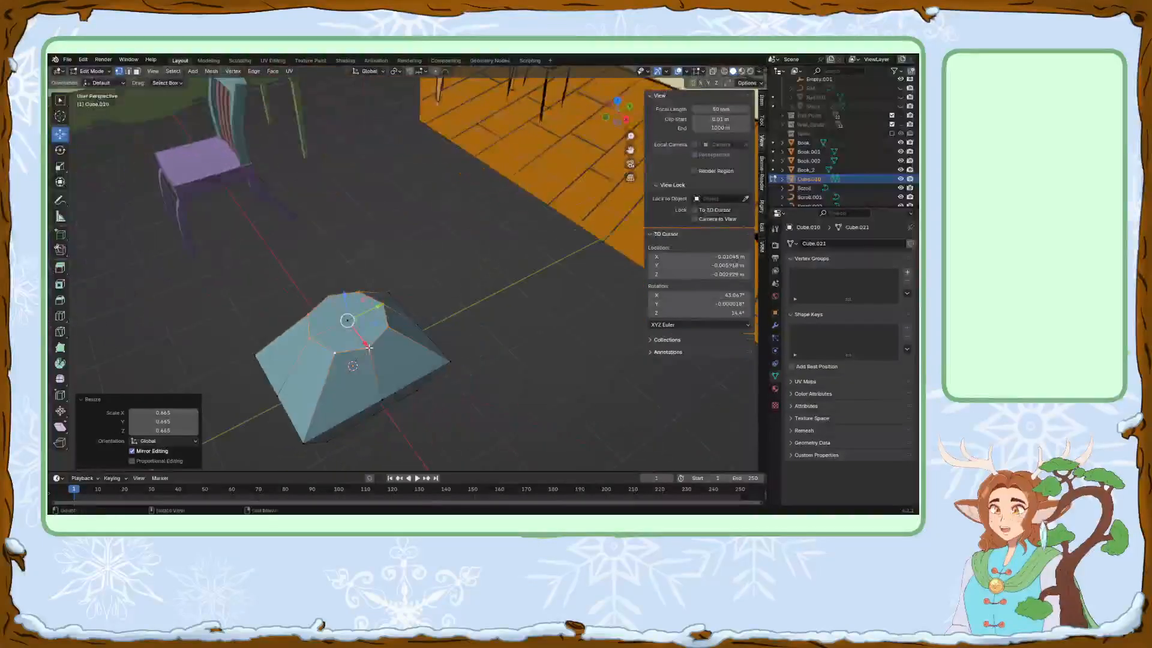
Scale the rounded top outline to about 1.445 along Y and extrude it about 0.58 m upward.
key("s")
key("y")
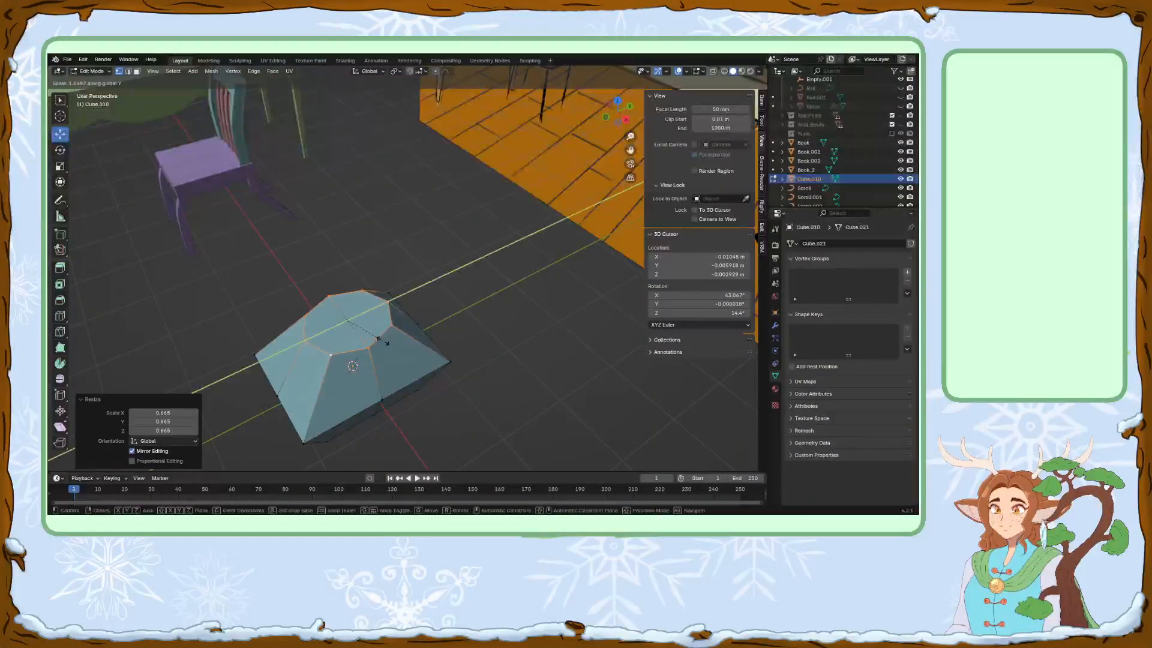
left_click(399, 333)
middle_click_drag(400, 332, 401, 331)
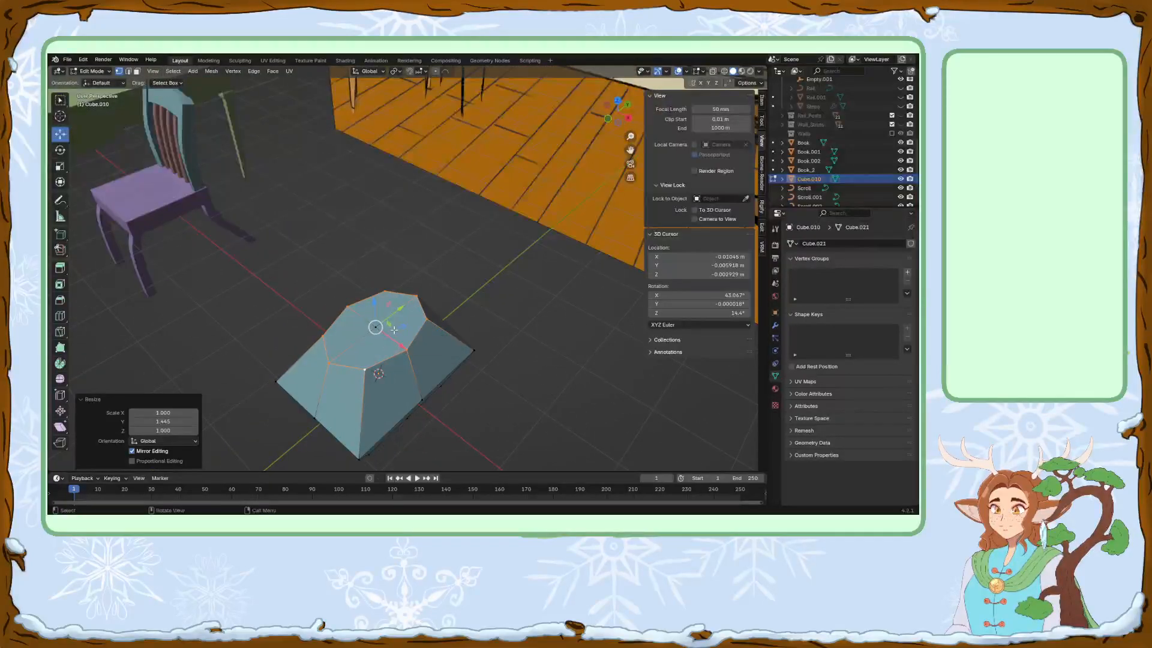
key("e")
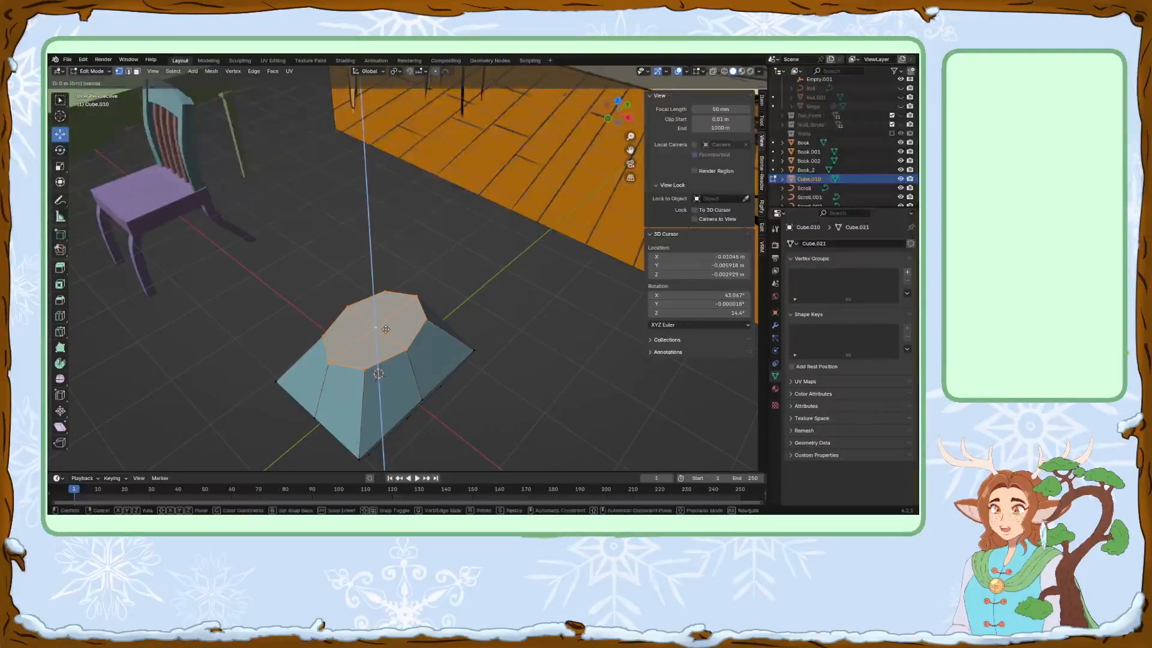
left_click(384, 296)
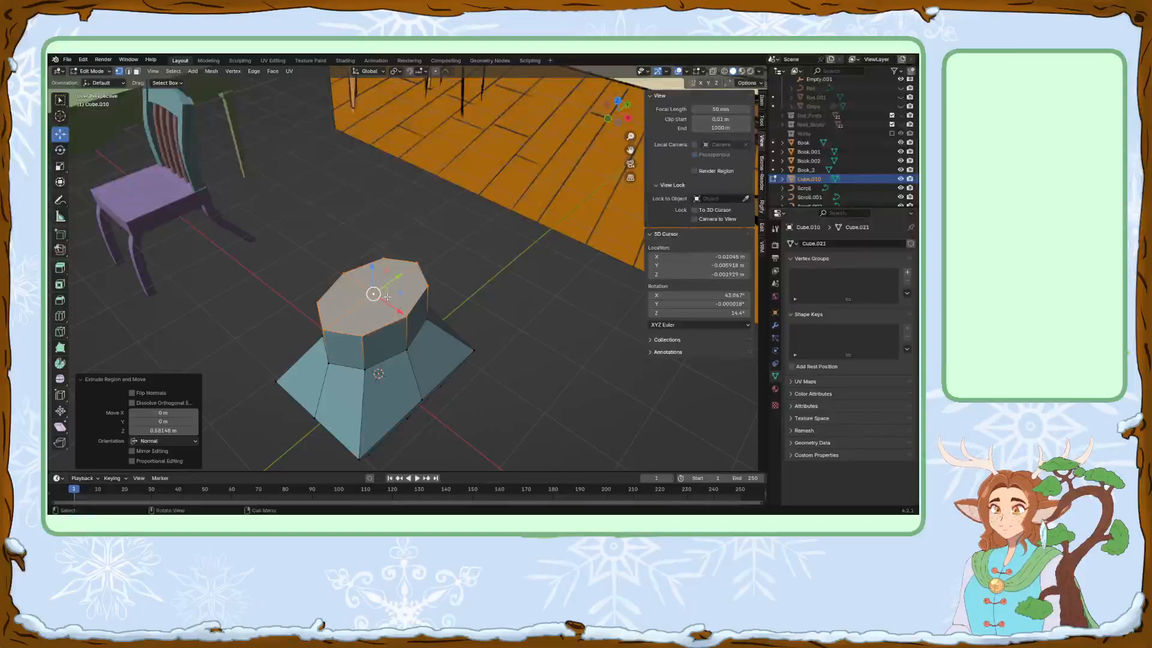
middle_click_drag(446, 280, 407, 286)
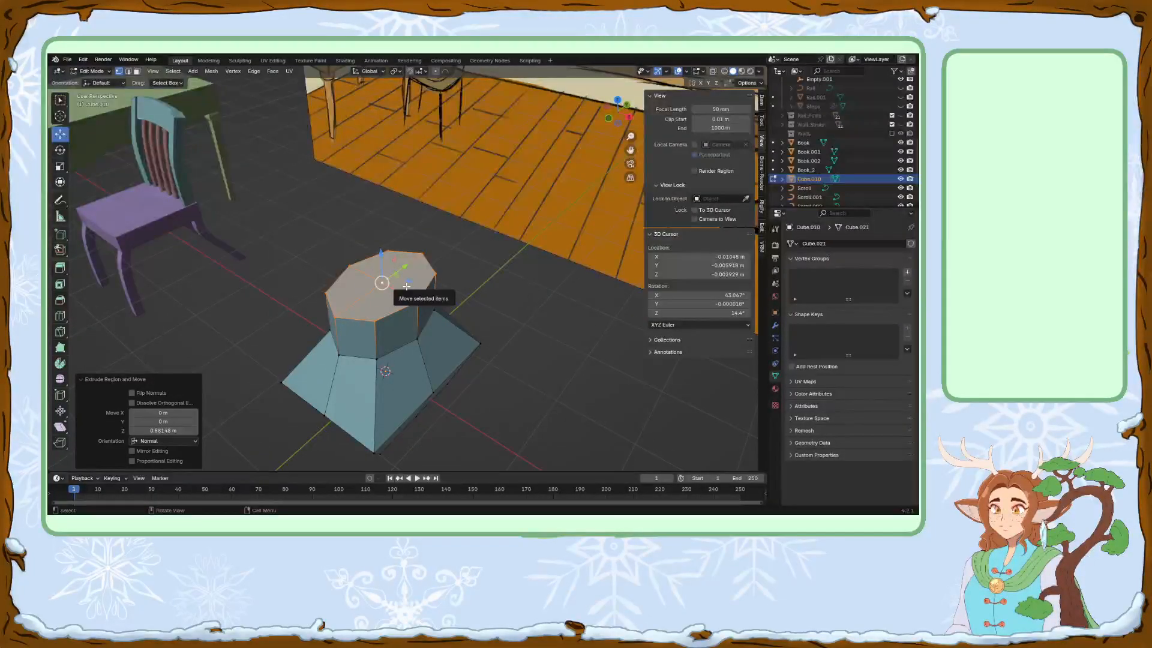
Undo the extrusion, the scaling and the circle shaping to restore the block's rectangular top.
key("ctrl+z")
key("ctrl+z")
key("ctrl+z")
key("ctrl+z")
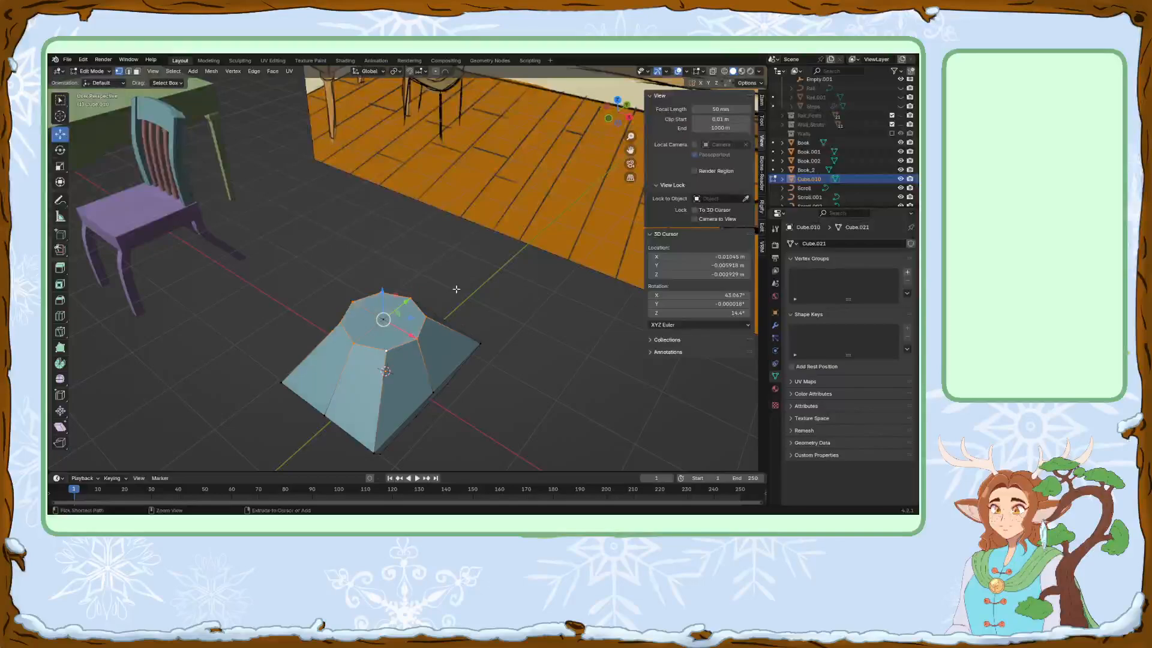
Extrude the whole top face, including its centre vertex, about 0.27 m upward and round it with LoopTools Circle.
left_click(385, 321, "shift")
key("e")
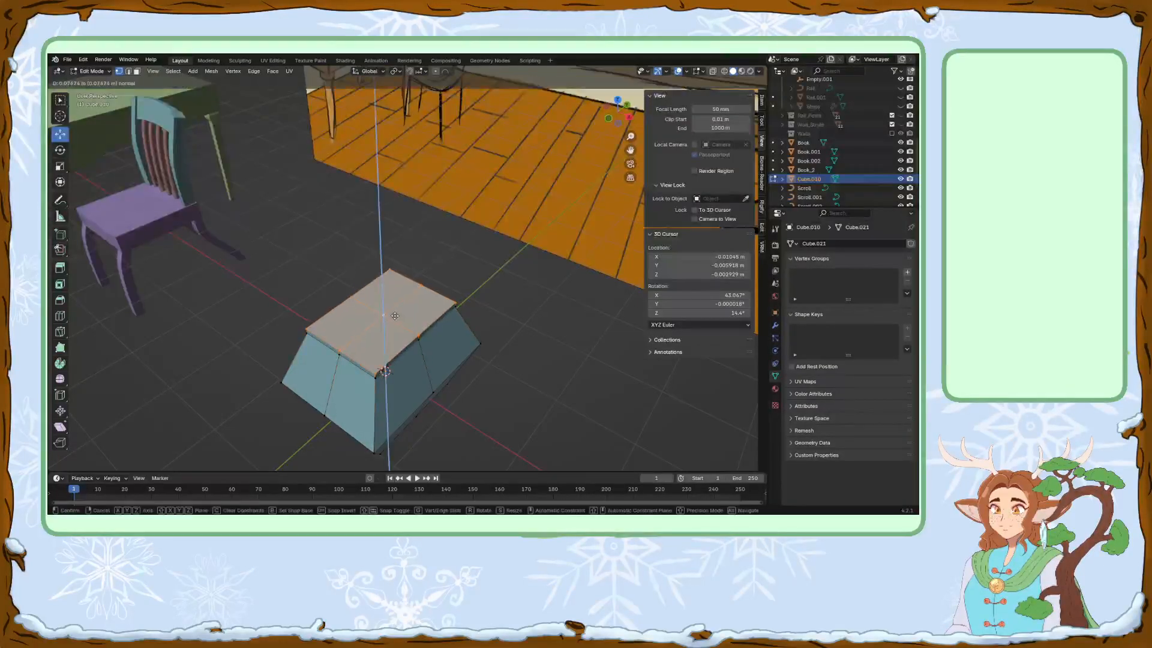
left_click(395, 304)
right_click(395, 304)
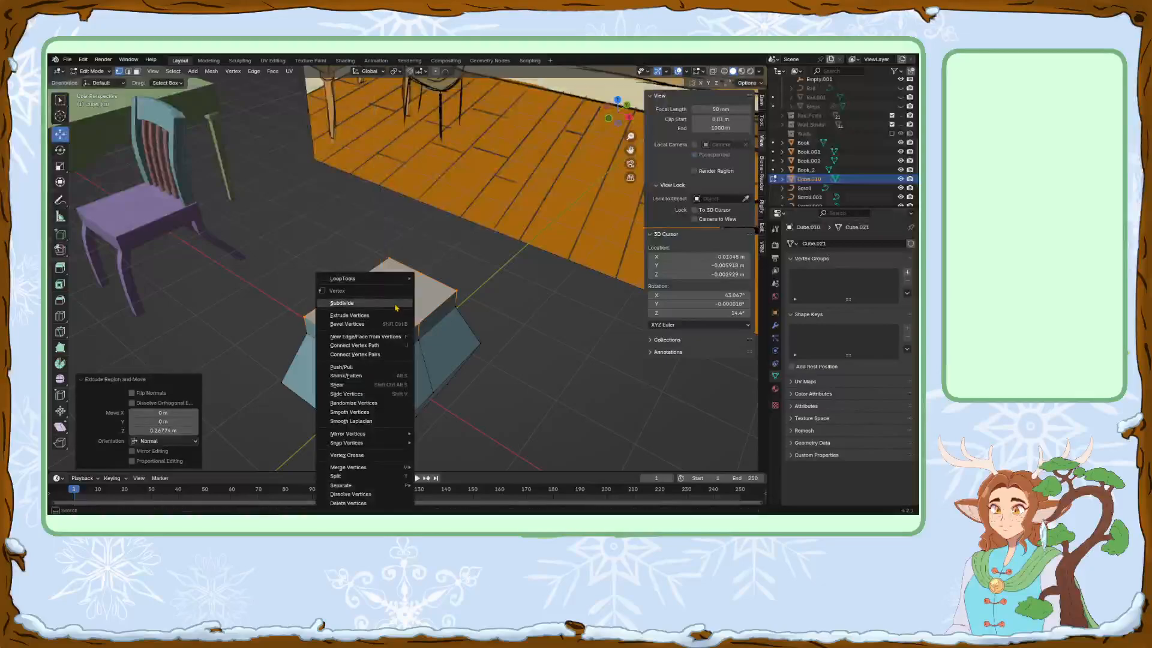
mouse_move(366, 278)
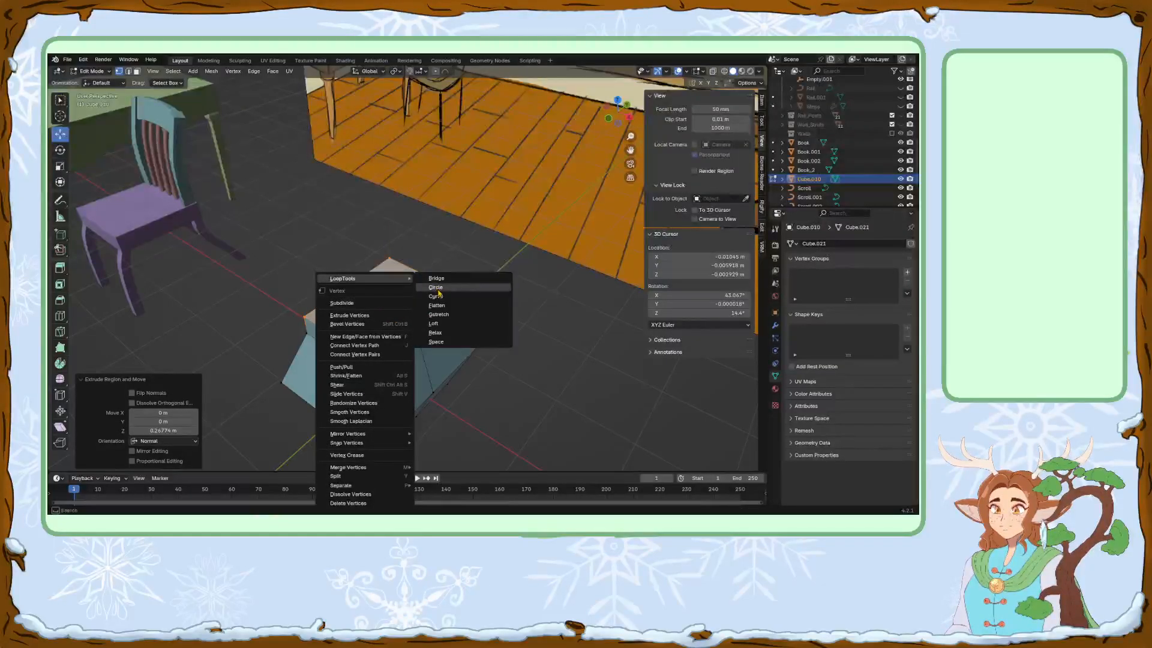
left_click(436, 287)
Scale the rounded top face to about 0.63 along X and about 0.80 along Y.
key("s")
key("x")
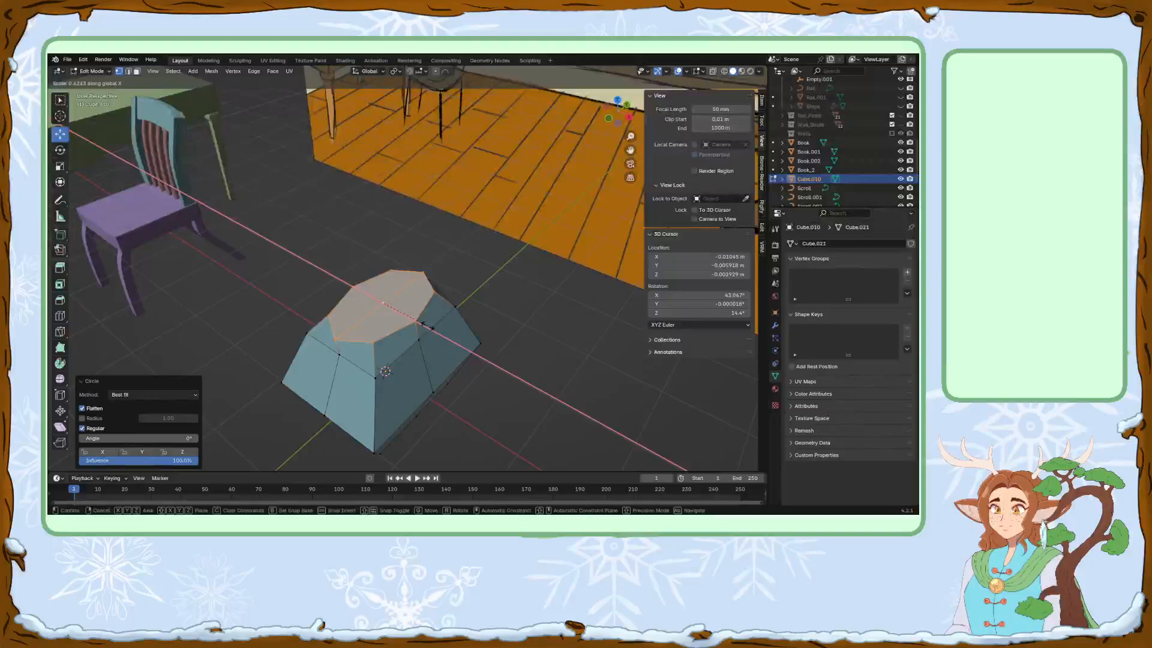
left_click(427, 324)
key("s")
key("y")
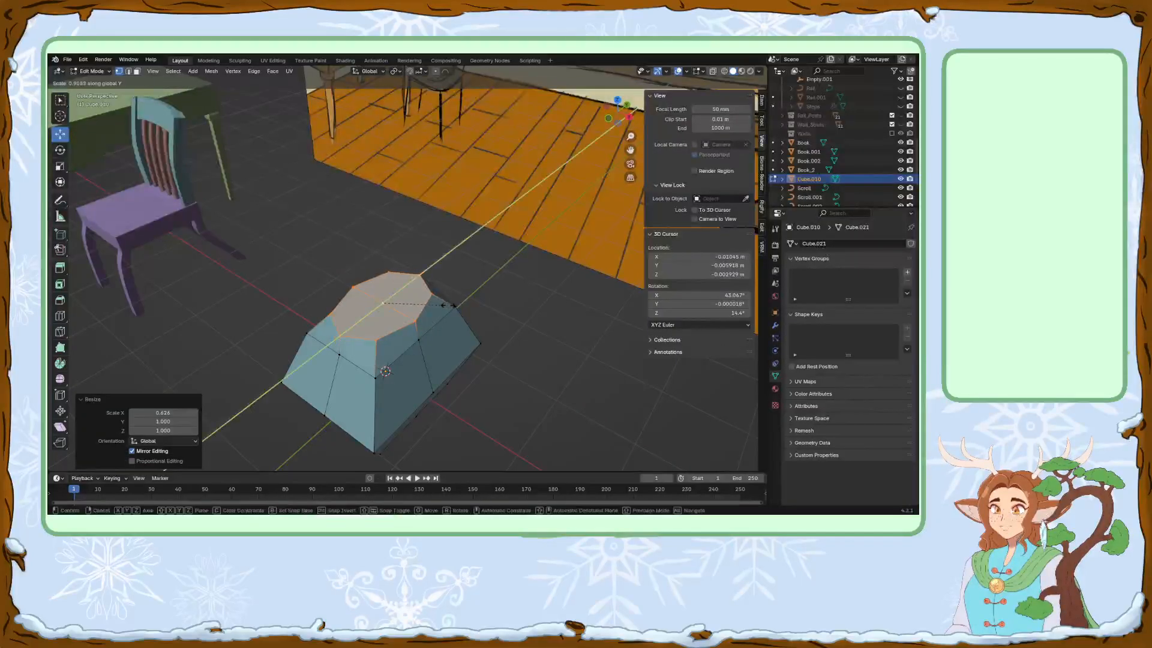
left_click(445, 308)
middle_click_drag(444, 308, 455, 315)
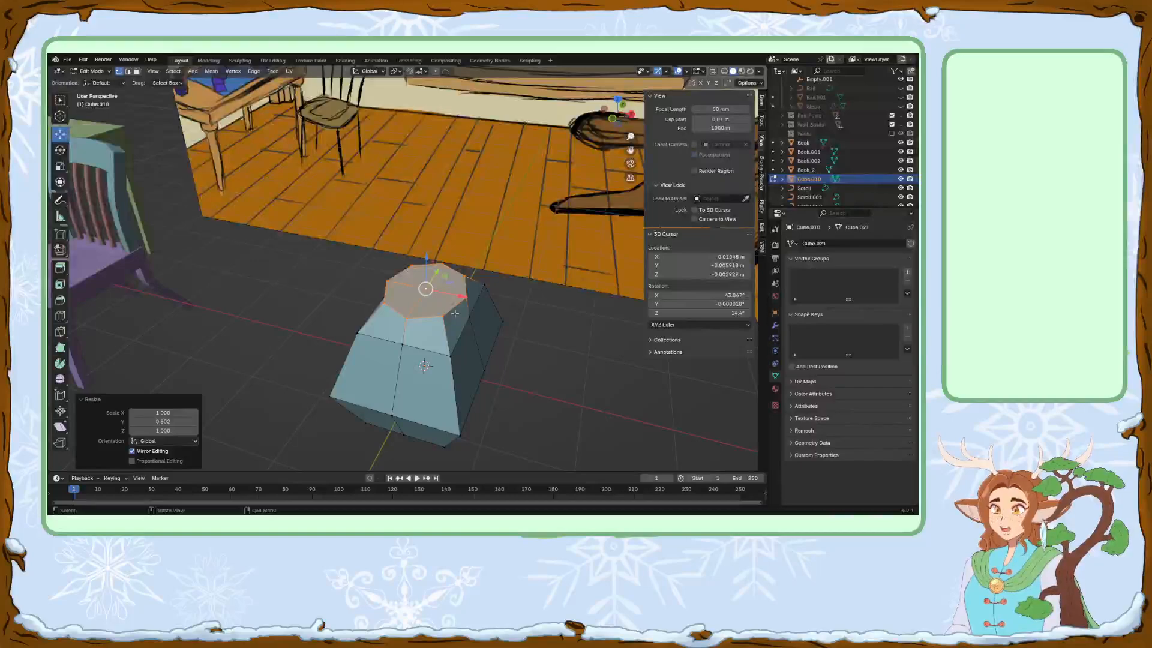
Extrude the narrowed top face about 0.56 m upward to form the neck.
key("e")
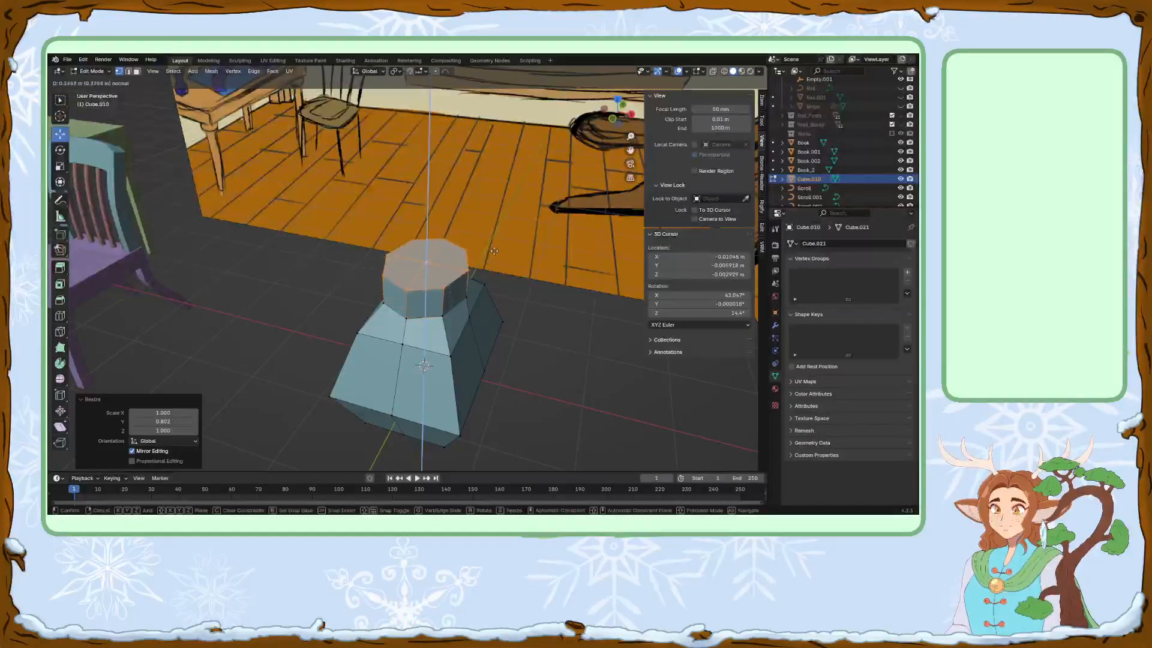
left_click(493, 235)
middle_click_drag(516, 298, 493, 303)
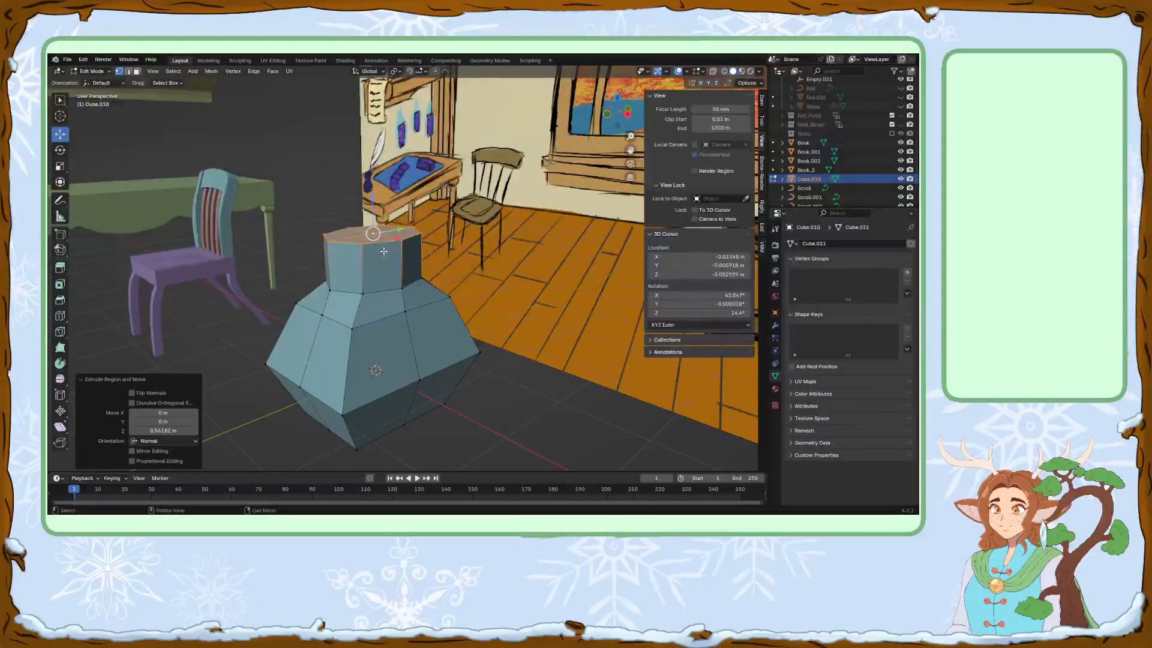
Extrude the neck's top face in place and scale it outward to flare the rim.
key("e")
key("Escape")
key("s")
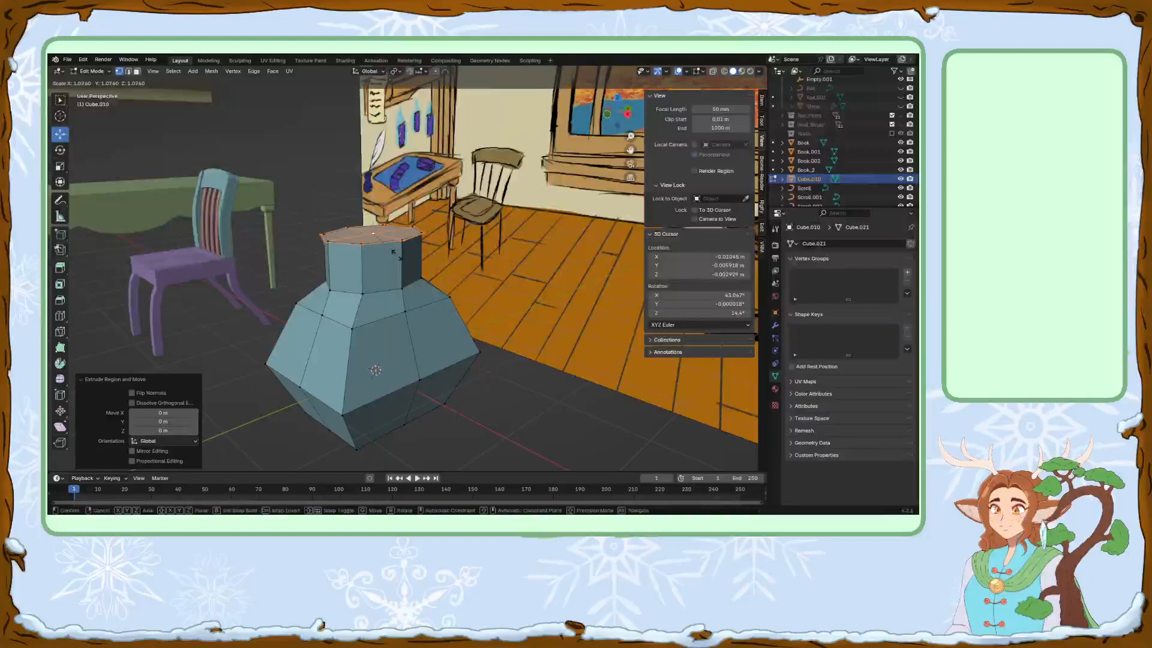
left_click(408, 257)
Raise the flared face about 0.07 m along Z and extrude it about 0.36 m upward into a thick rim.
left_click_drag(372, 219, 405, 200)
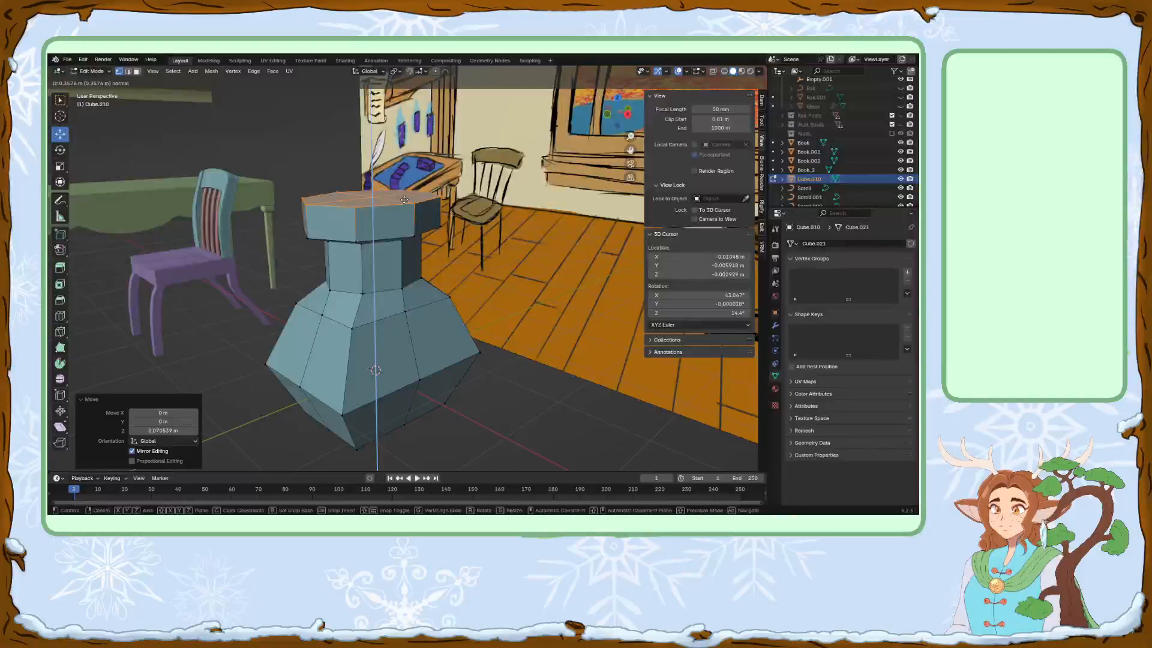
left_click(404, 199)
middle_click_drag(472, 235, 449, 271)
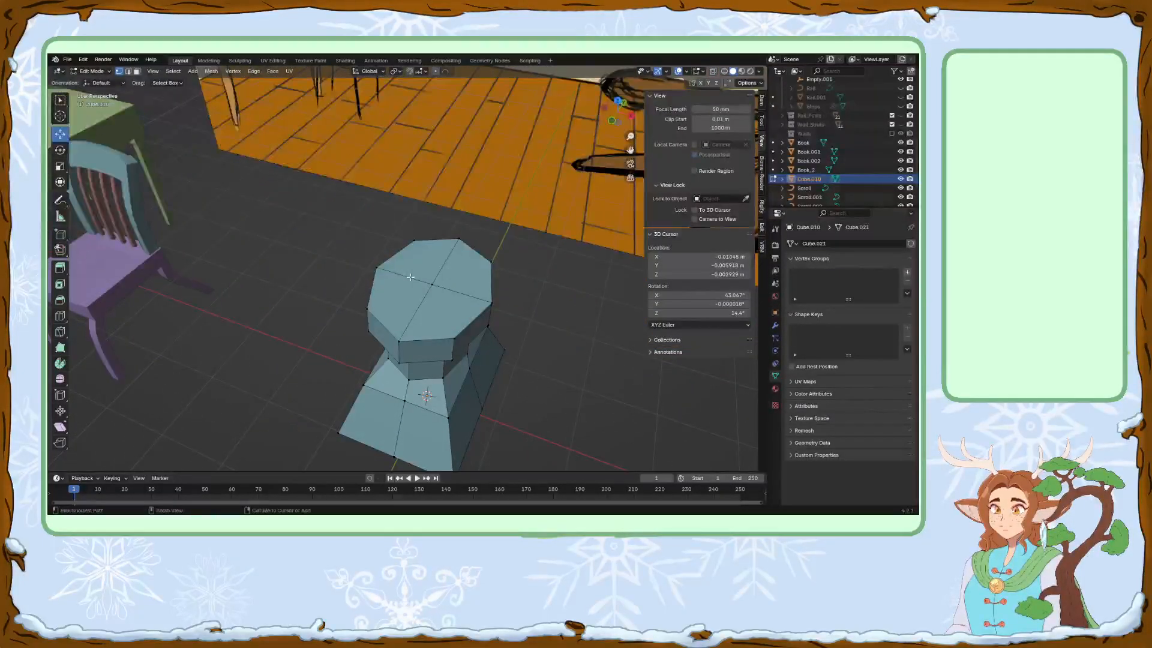
Select the four faces on top of the rim and inset them together by about 0.11 m.
left_click(456, 277)
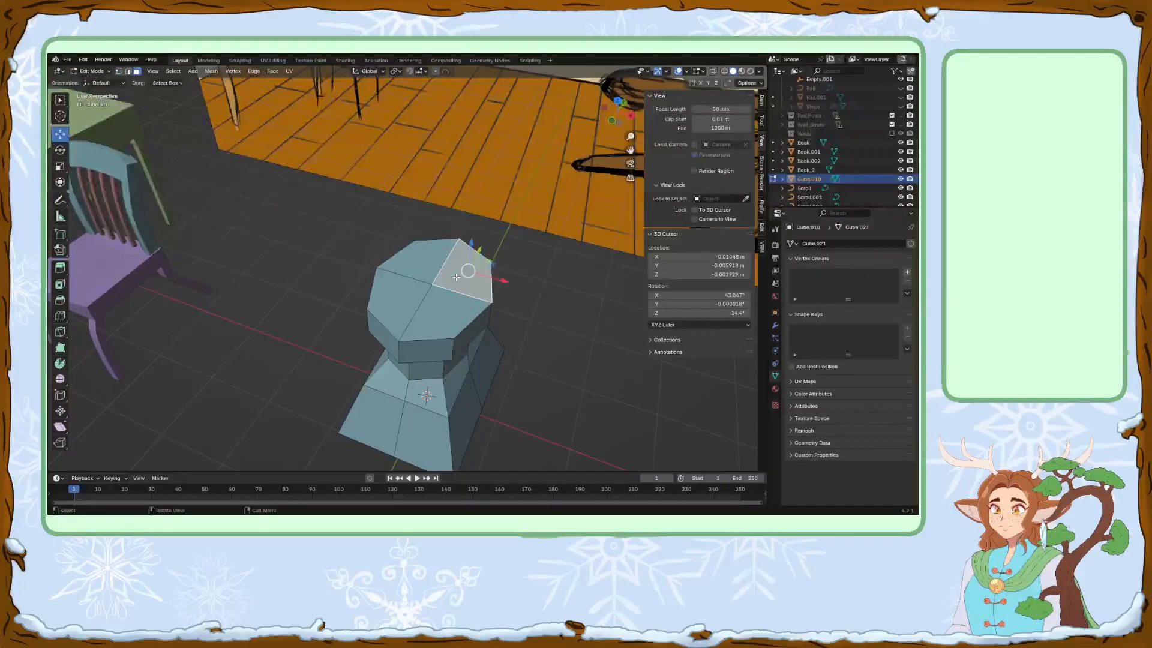
left_click(418, 264, "shift")
left_click(401, 298, "shift")
left_click(442, 313, "shift")
key("i")
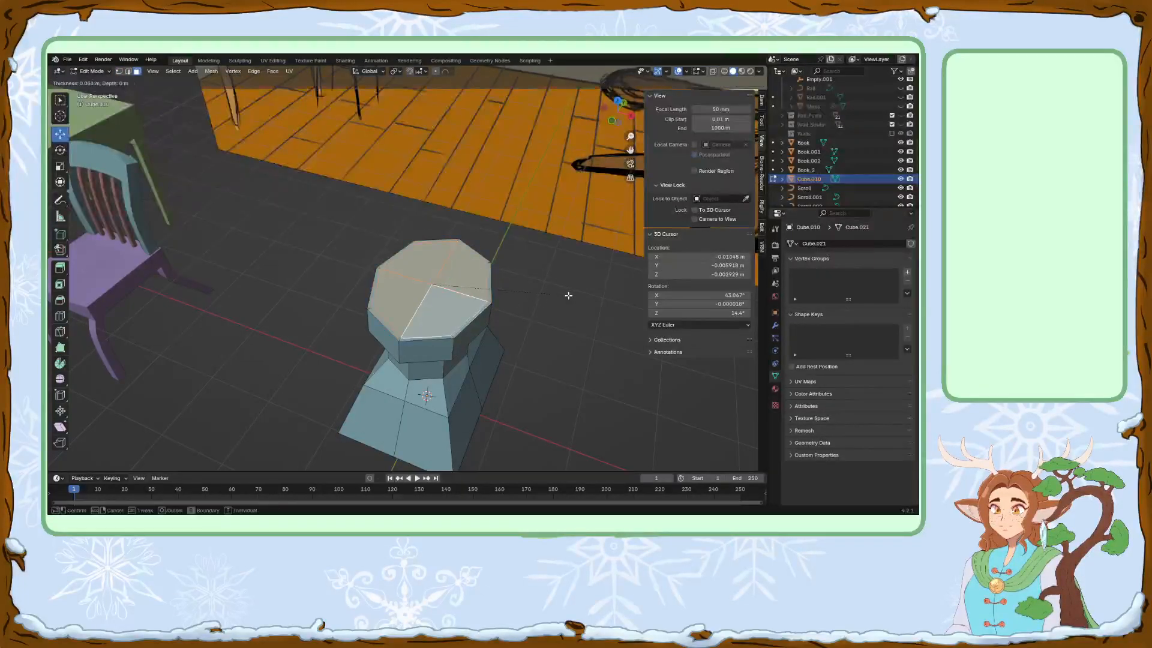
left_click(558, 295)
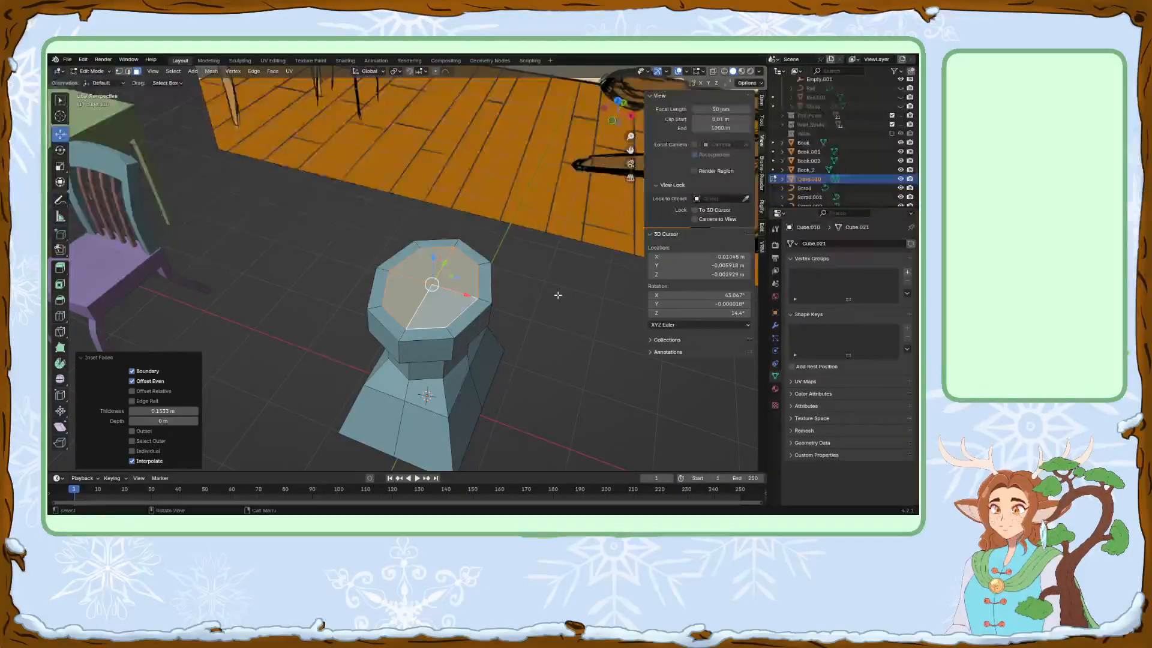
Extrude the inset faces about 0.41 m downward into the neck to hollow out the bottle's opening.
left_click(496, 275)
left_click(431, 282)
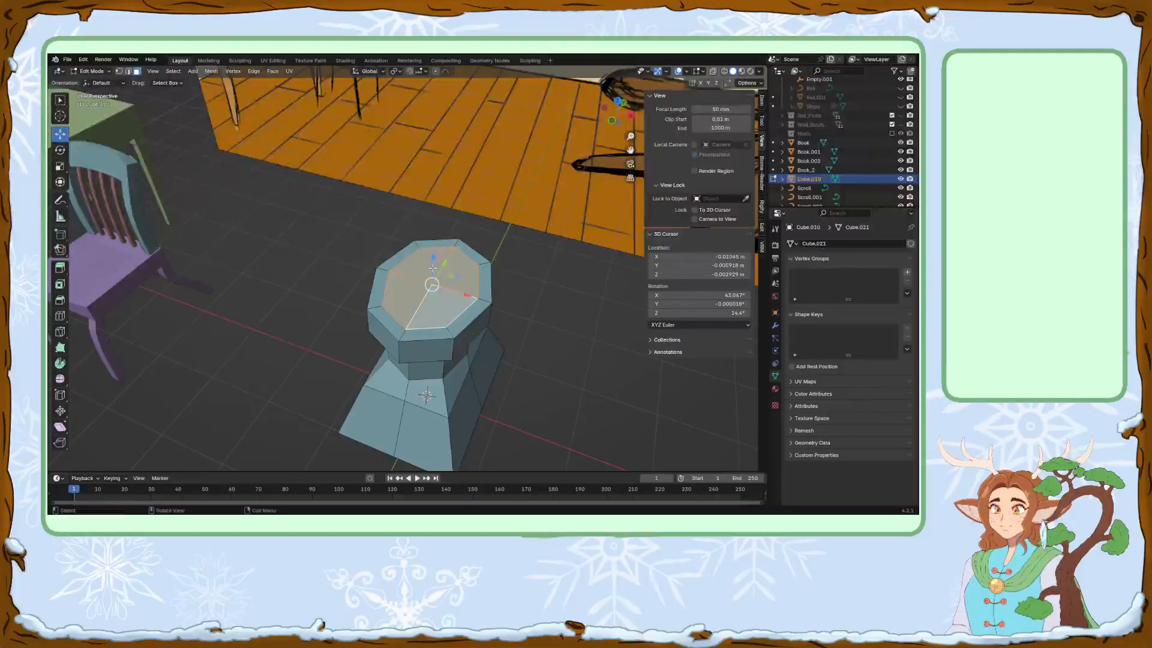
key("g")
key("z")
key("z")
left_click(436, 282)
middle_click_drag(436, 285, 457, 225)
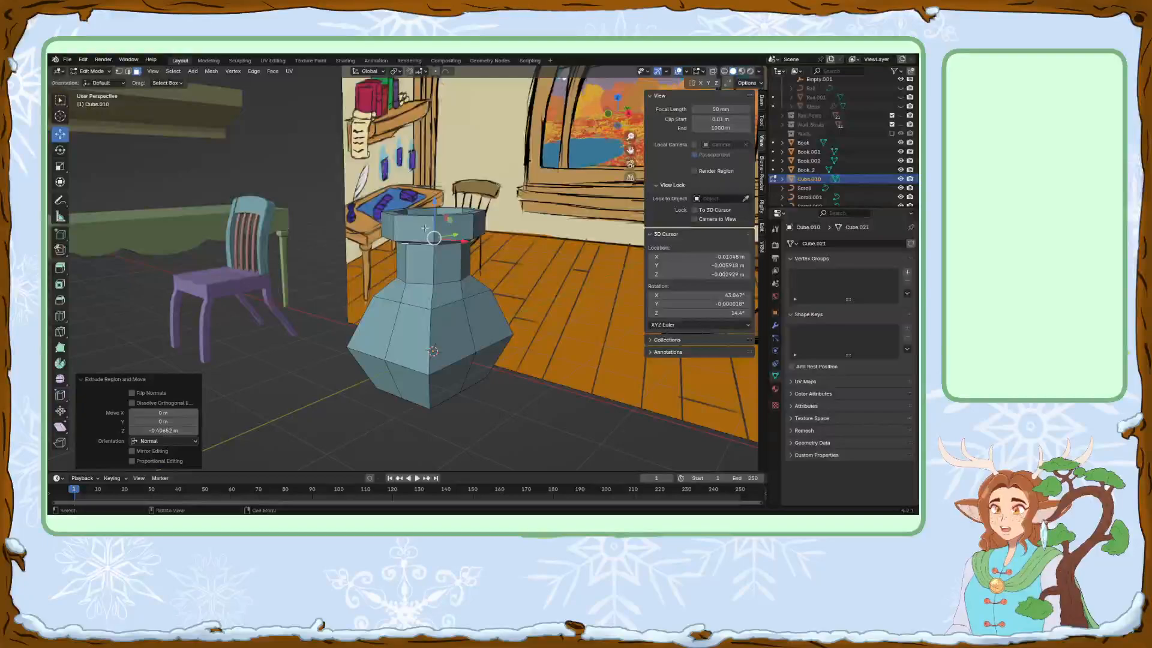
Deselect the bottle's inner faces and add a Bevel modifier to the bottle.
left_click(514, 379)
middle_click_drag(483, 313, 484, 313)
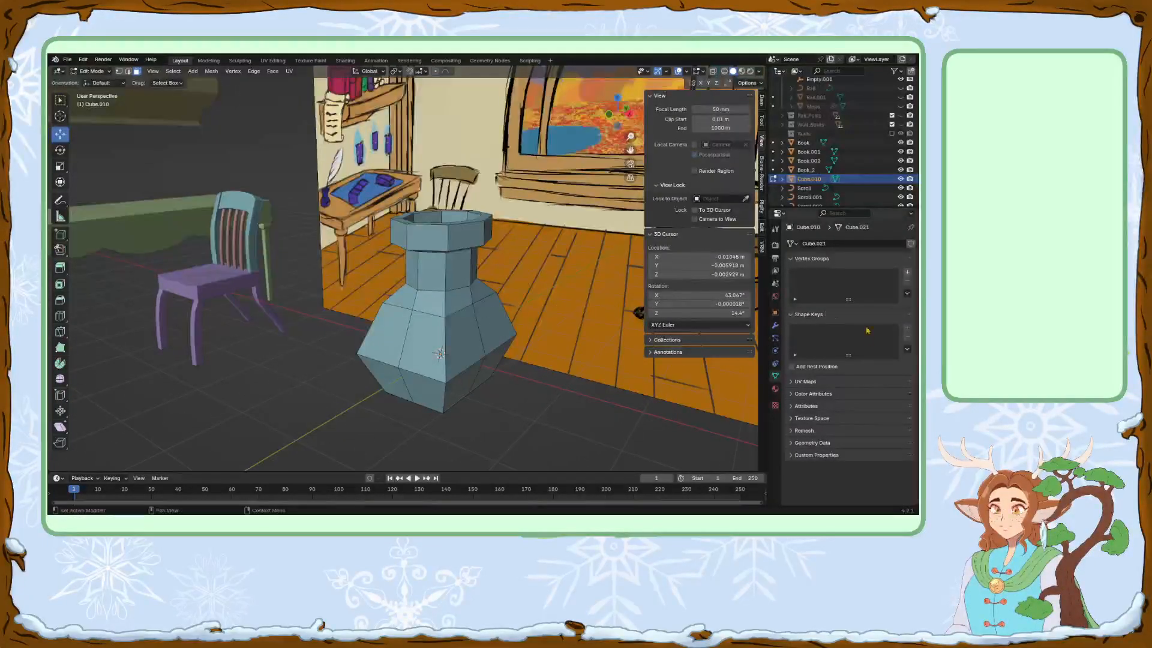
left_click(774, 325)
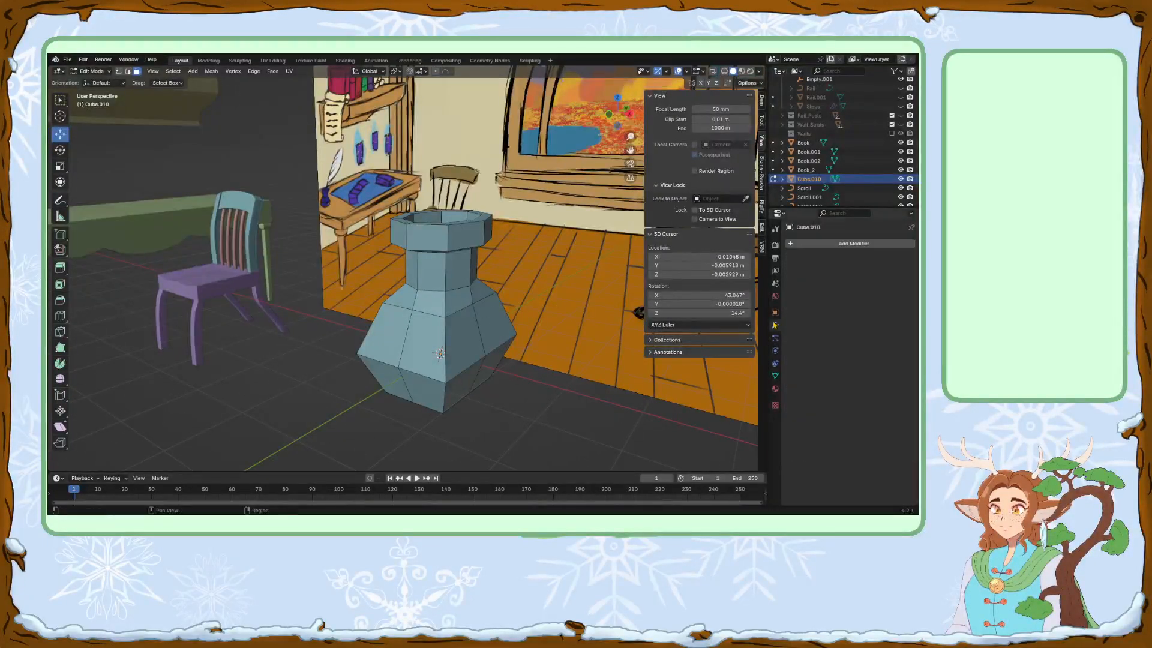
left_click(830, 242)
left_click(801, 243)
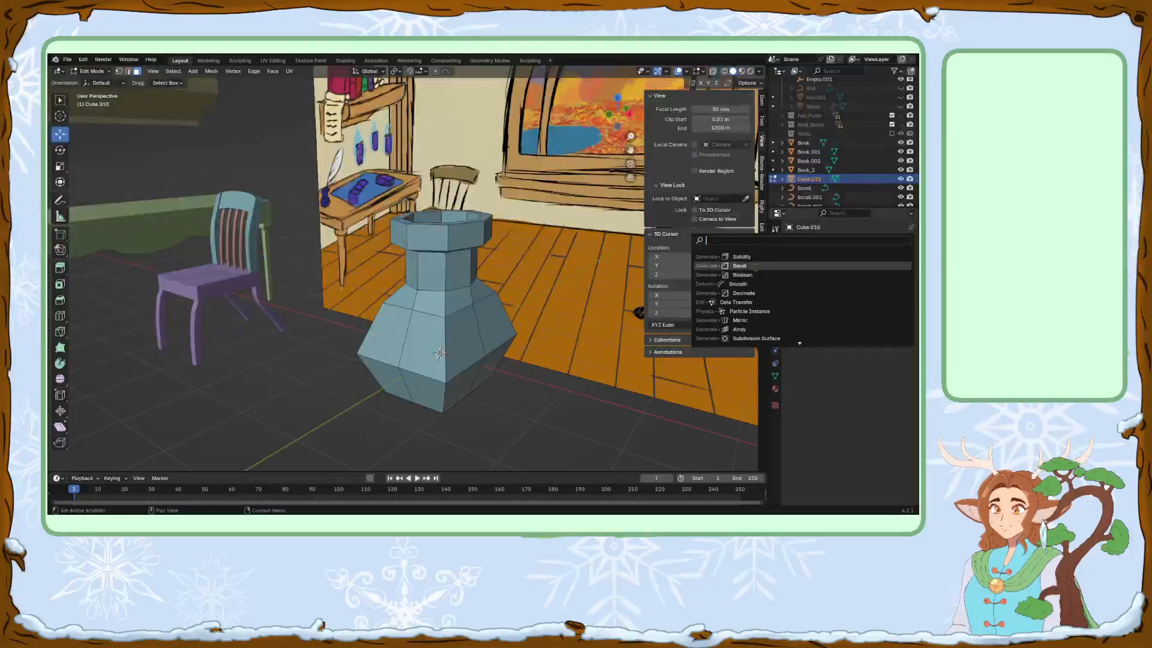
left_click(743, 264)
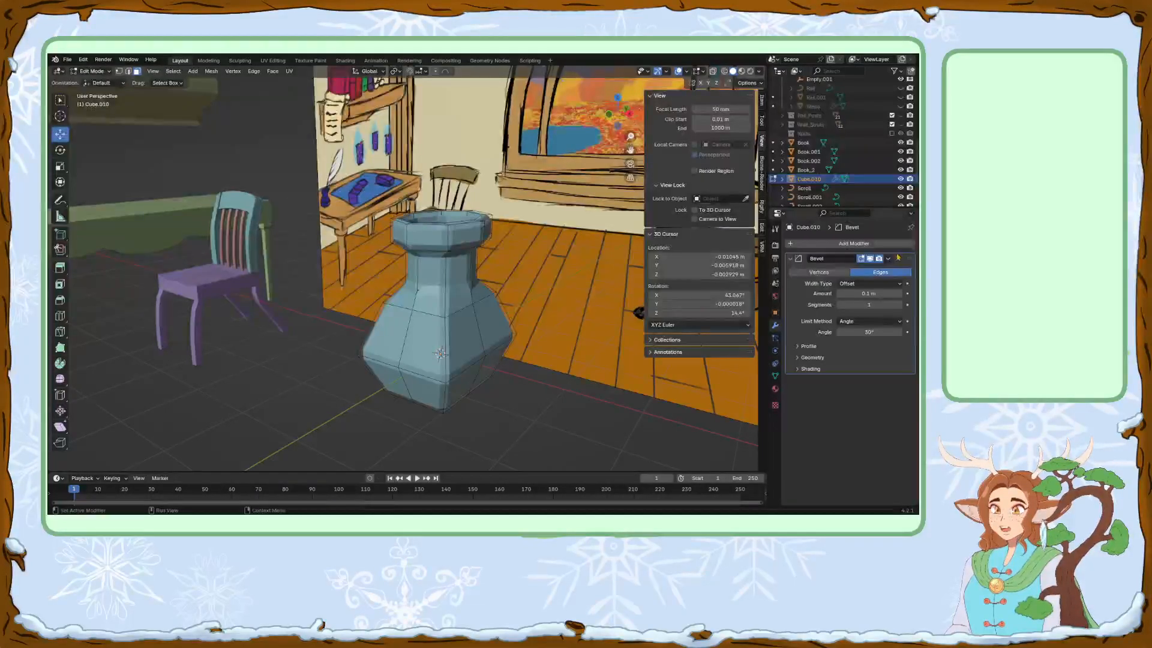
Set the bottle's bevel to 2 segments with an amount of 0.04 m.
left_click(900, 294)
left_click(900, 305)
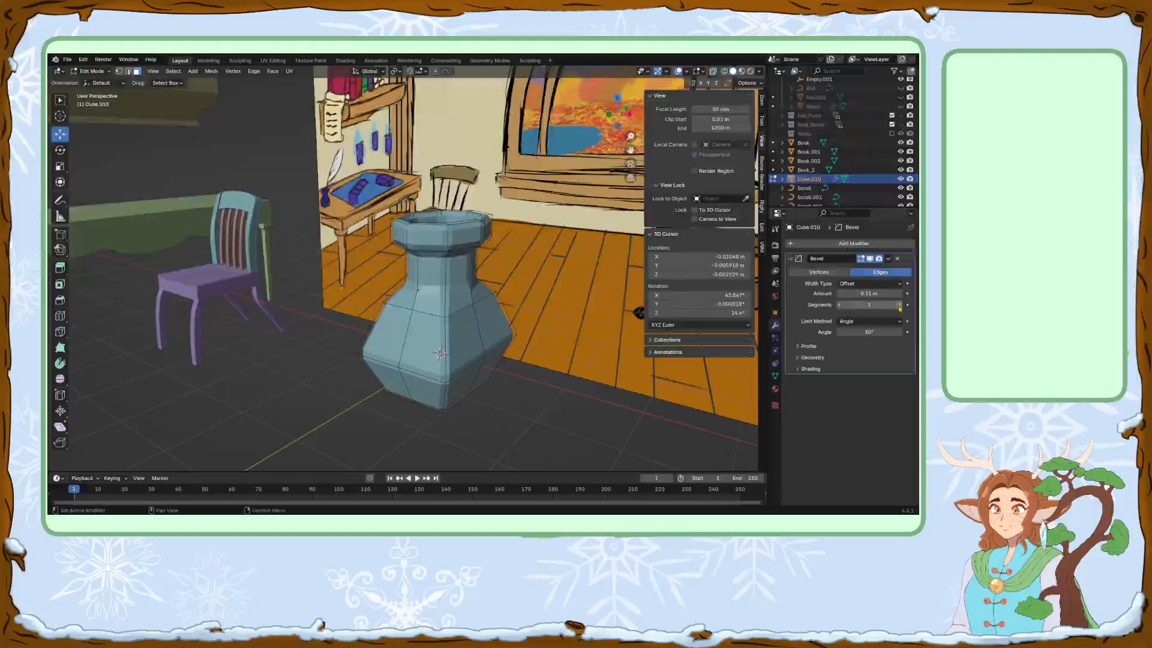
middle_click_drag(507, 395, 544, 360)
left_click_drag(868, 293, 832, 293)
middle_click_drag(568, 377, 562, 352)
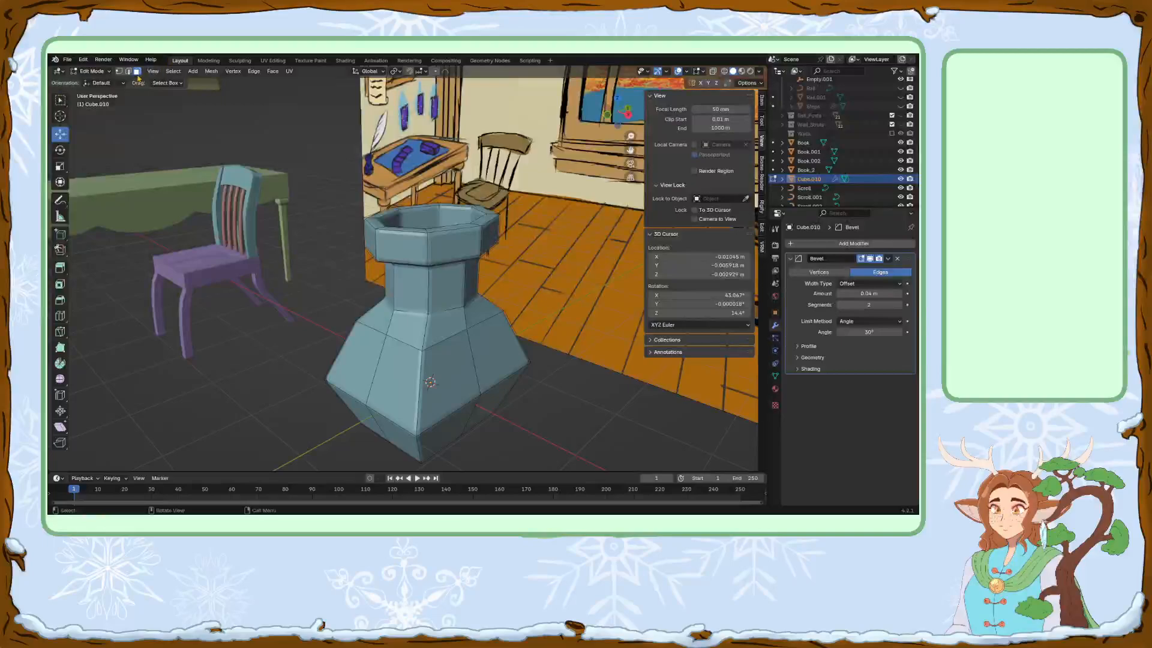
Return to Object Mode and move the bottle about 8.05 m in negative X toward the desk.
left_click(93, 72)
left_click(90, 79)
scroll(418, 280, "down", 2)
middle_click_drag(419, 318, 483, 347, "shift")
left_click_drag(554, 382, 294, 264)
middle_click_drag(362, 326, 473, 406, "shift")
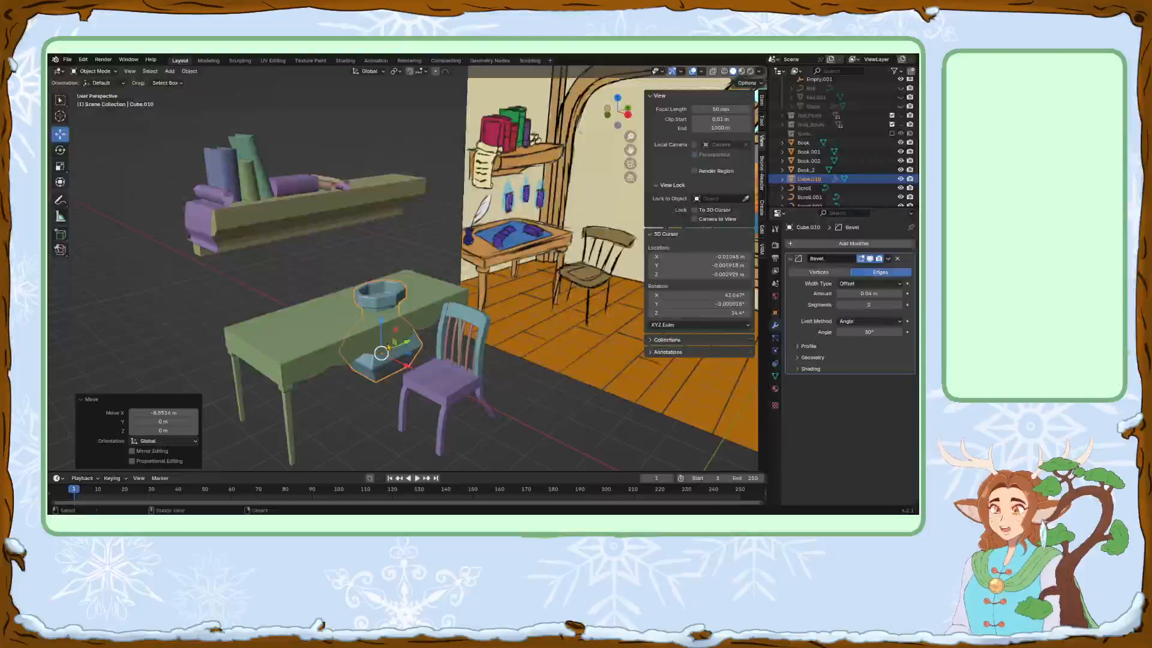
Shift the bottle about 2.79 m in negative Y onto the desk and scale it down to about 0.283.
left_click_drag(382, 324, 329, 305)
key("s")
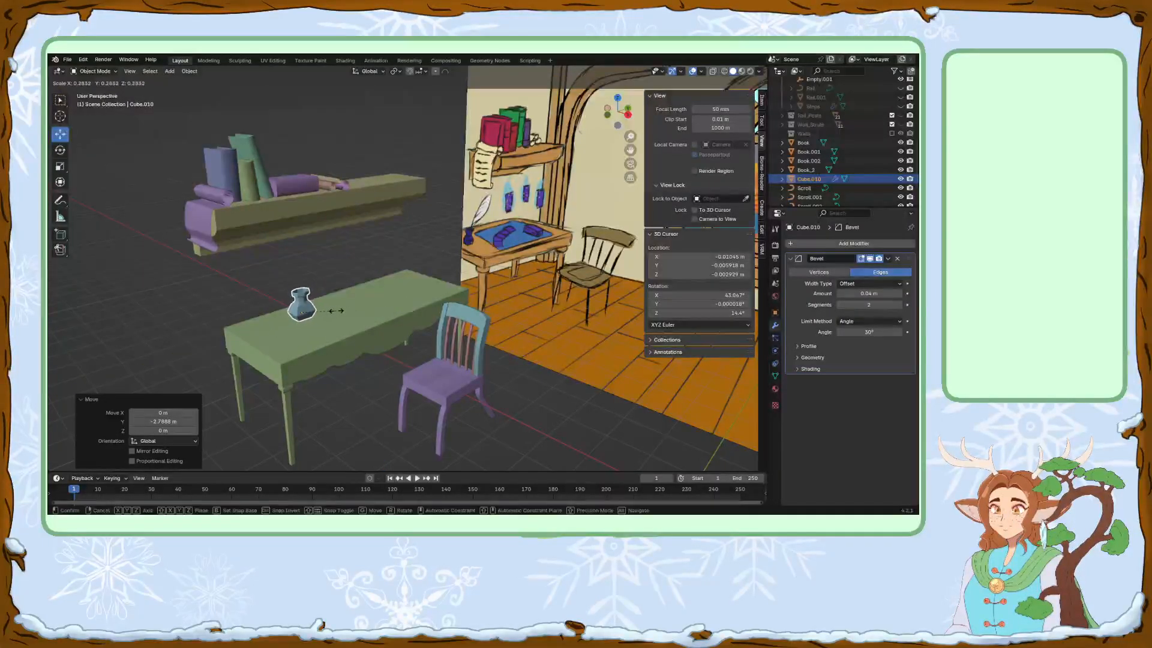
left_click(337, 311)
middle_click_drag(336, 311, 387, 321)
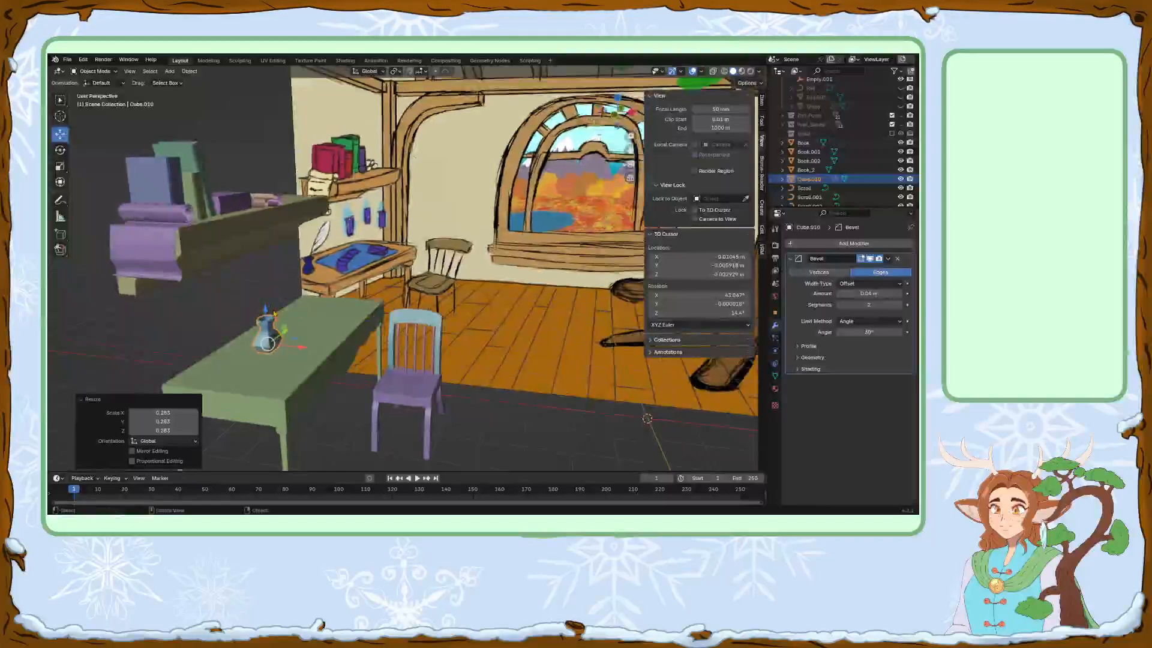
Shrink the bottle further and rest it on the desktop near the desk's front end.
left_click_drag(270, 312, 269, 333)
key("s")
key("Escape")
left_click_drag(301, 371, 229, 339)
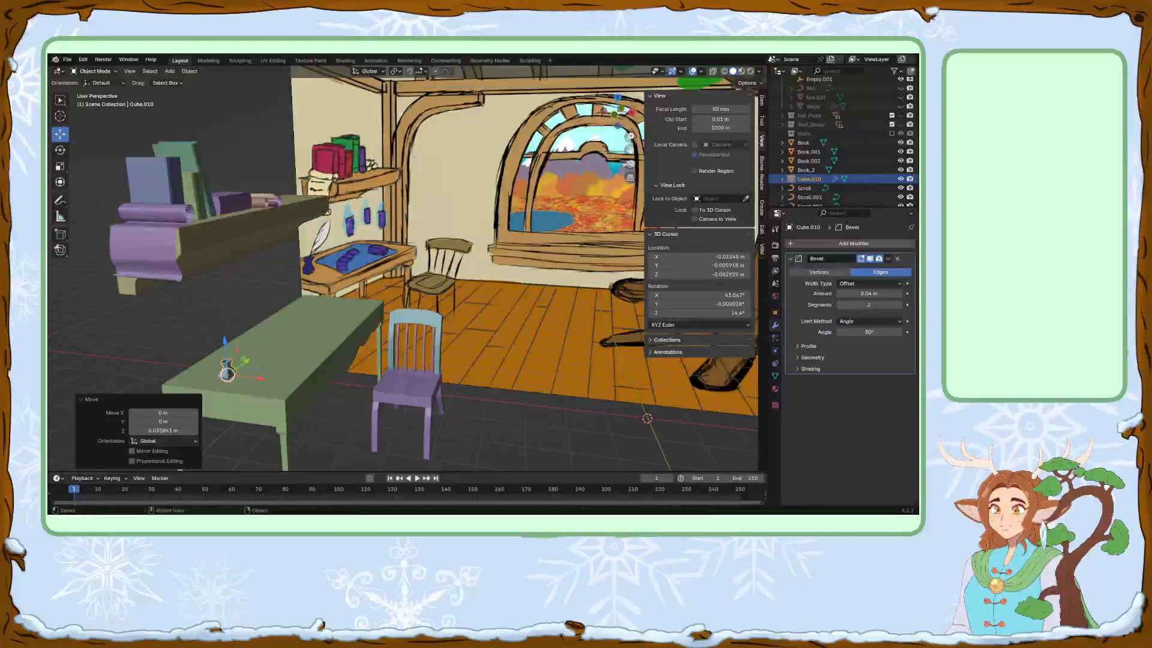
Save the scene file and rename the bottle object as Inkwell.
left_click(67, 60)
left_click(81, 119)
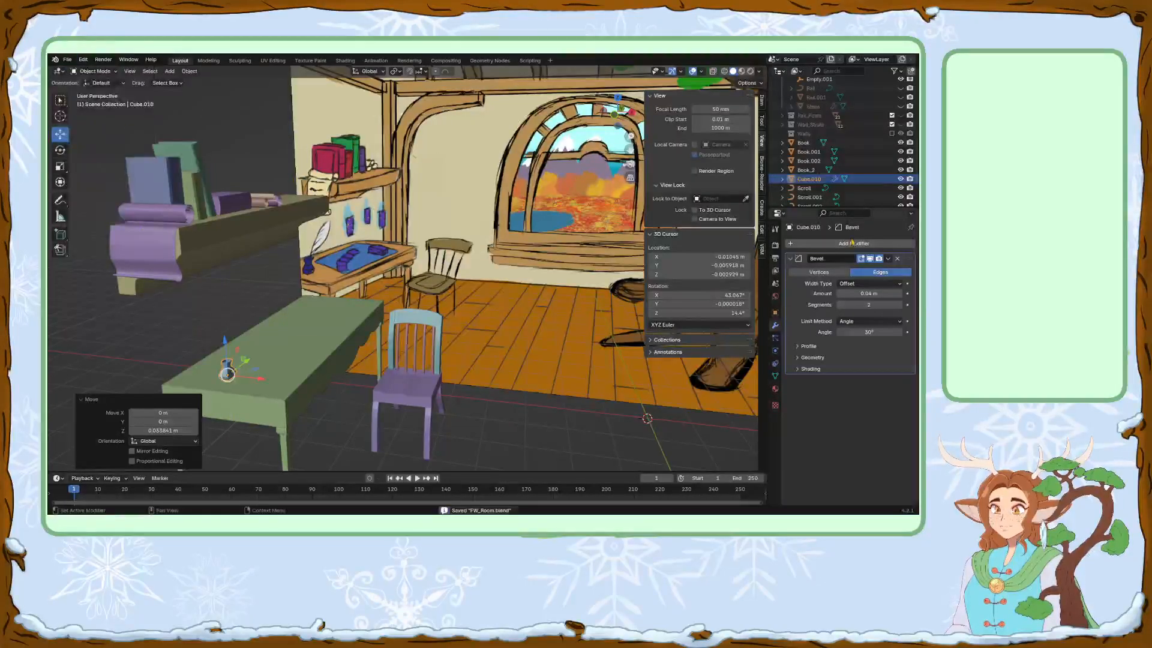
left_click(803, 179)
scroll(803, 179, "down", 3)
double_click(803, 148)
type("Inkwell")
key("Return")
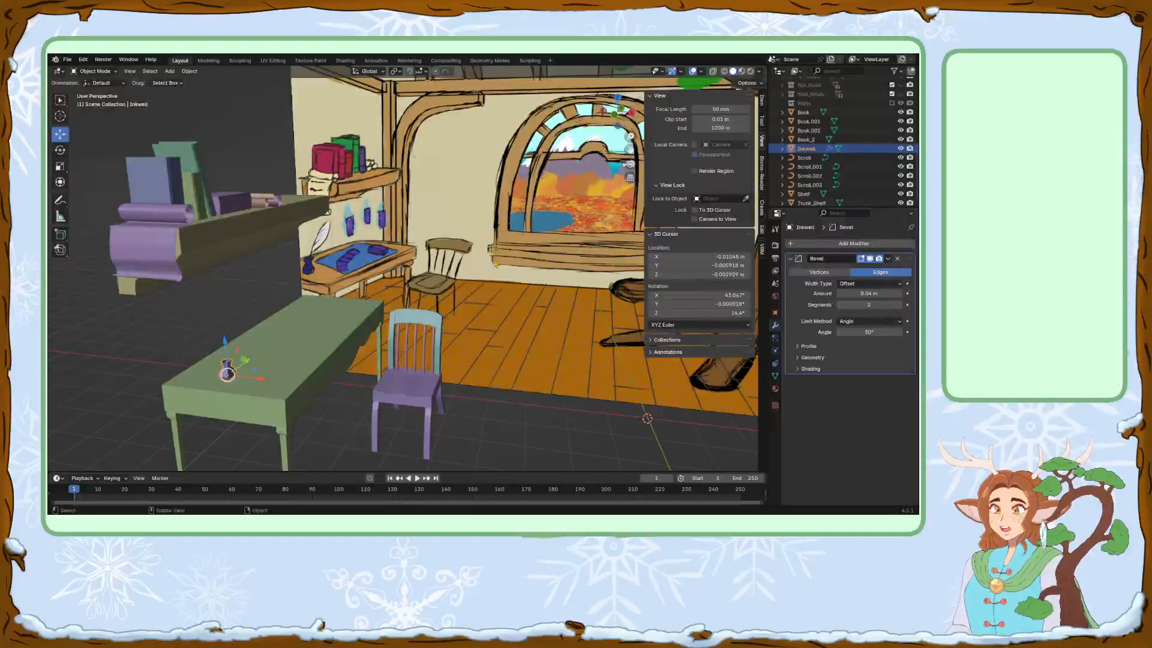
left_click(549, 414)
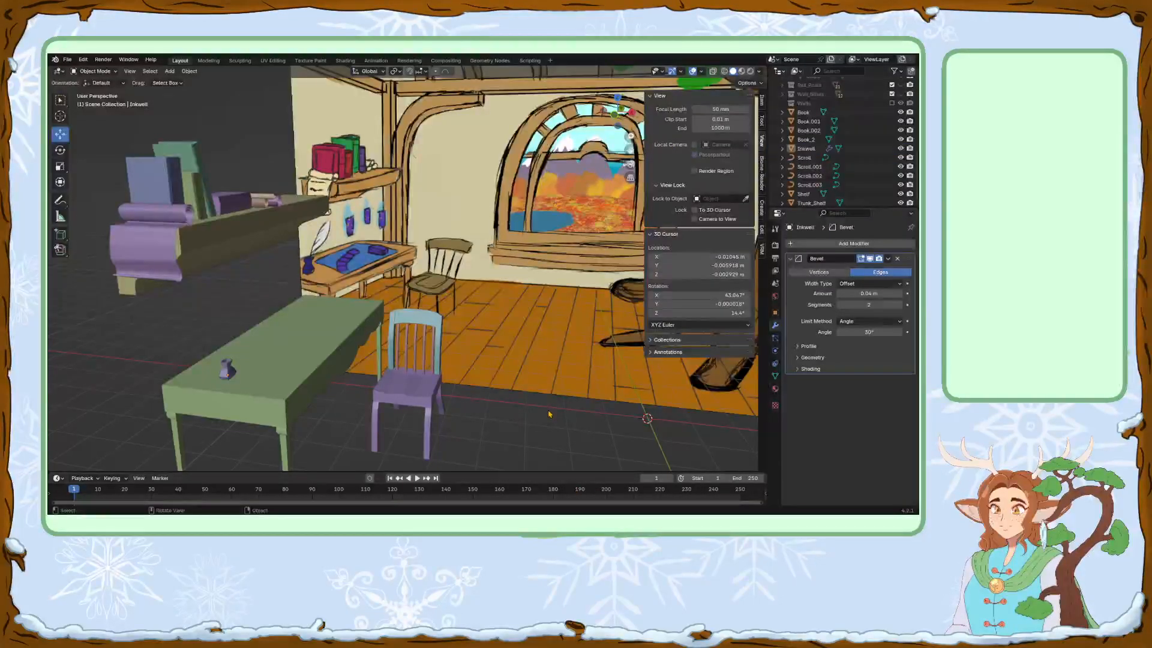
Add a 2 m plane mesh at the 3D cursor for the quill.
middle_click_drag(555, 399, 425, 311)
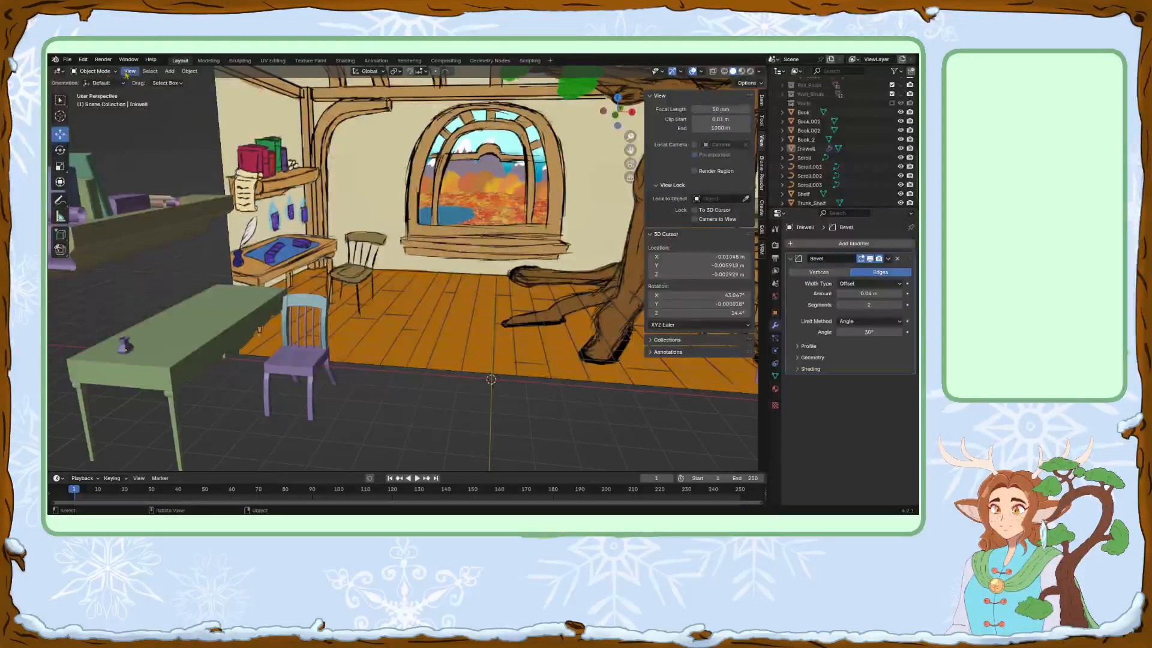
left_click(150, 71)
left_click(169, 71)
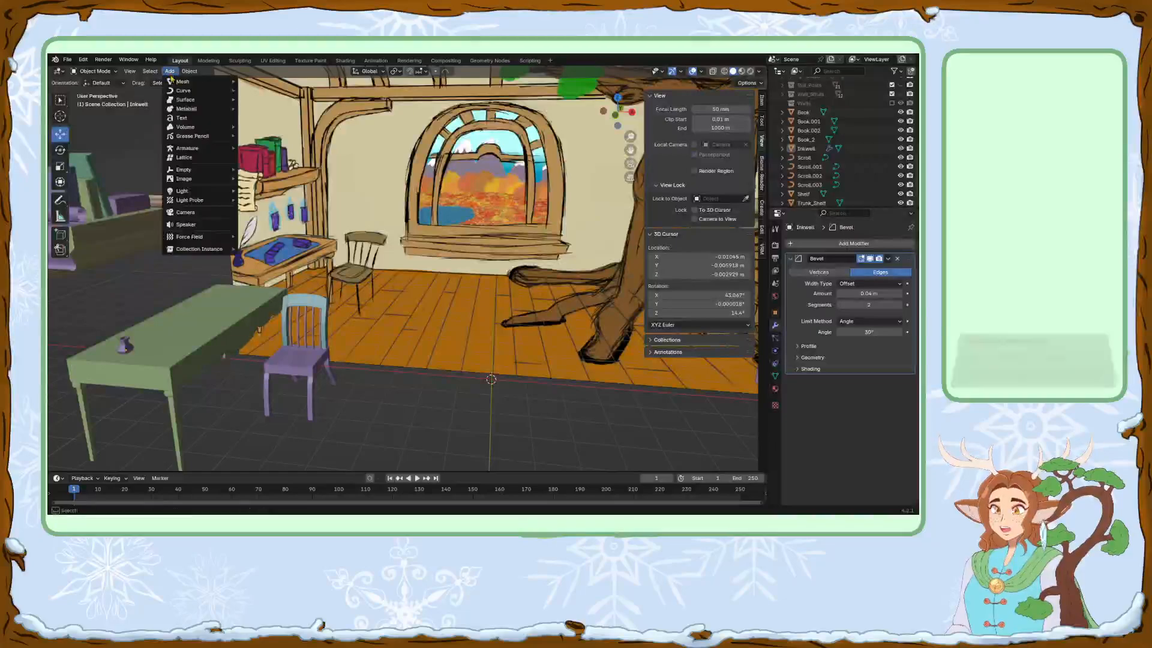
mouse_move(172, 82)
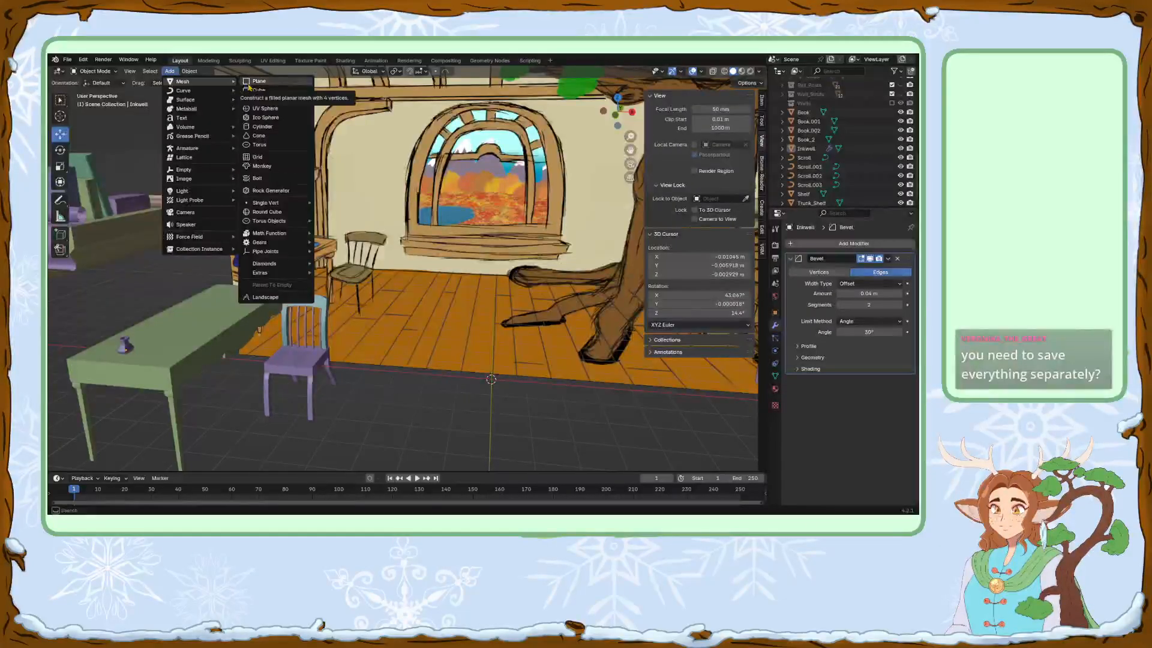
left_click(249, 87)
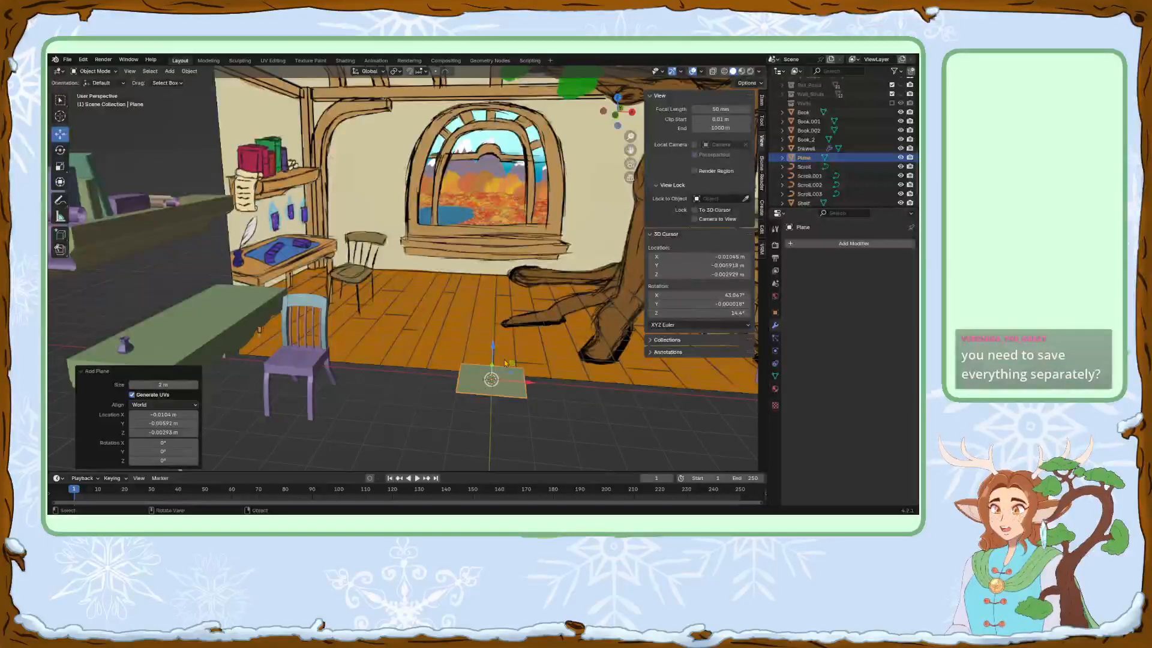
middle_click_drag(505, 363, 443, 333)
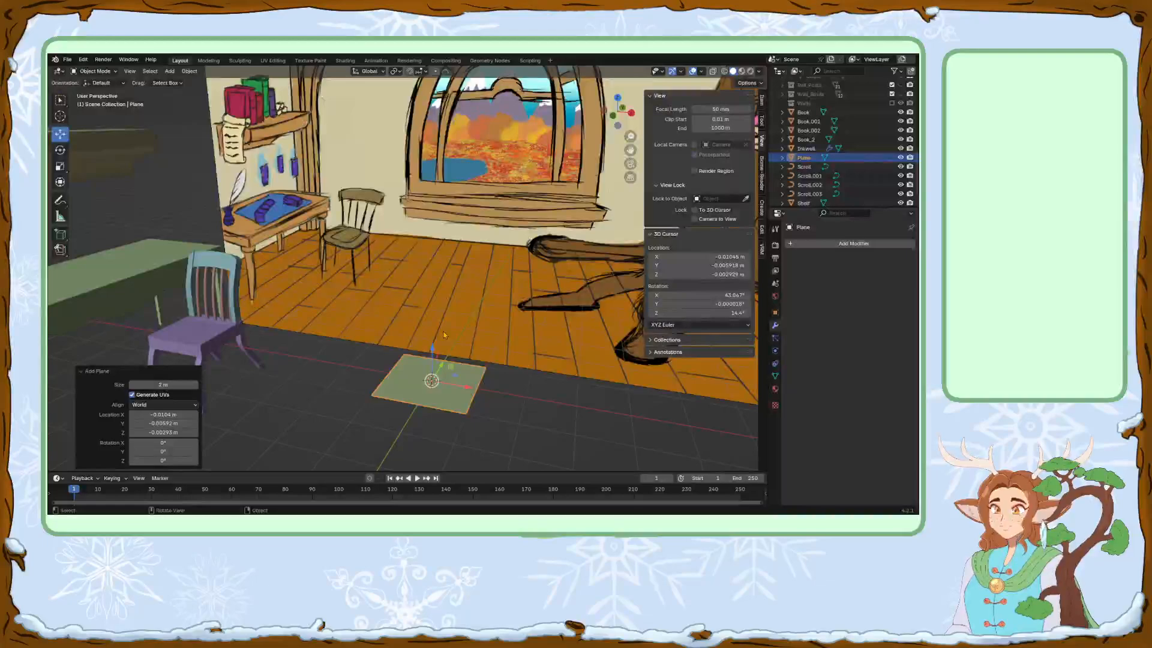
middle_click_drag(444, 331, 429, 338)
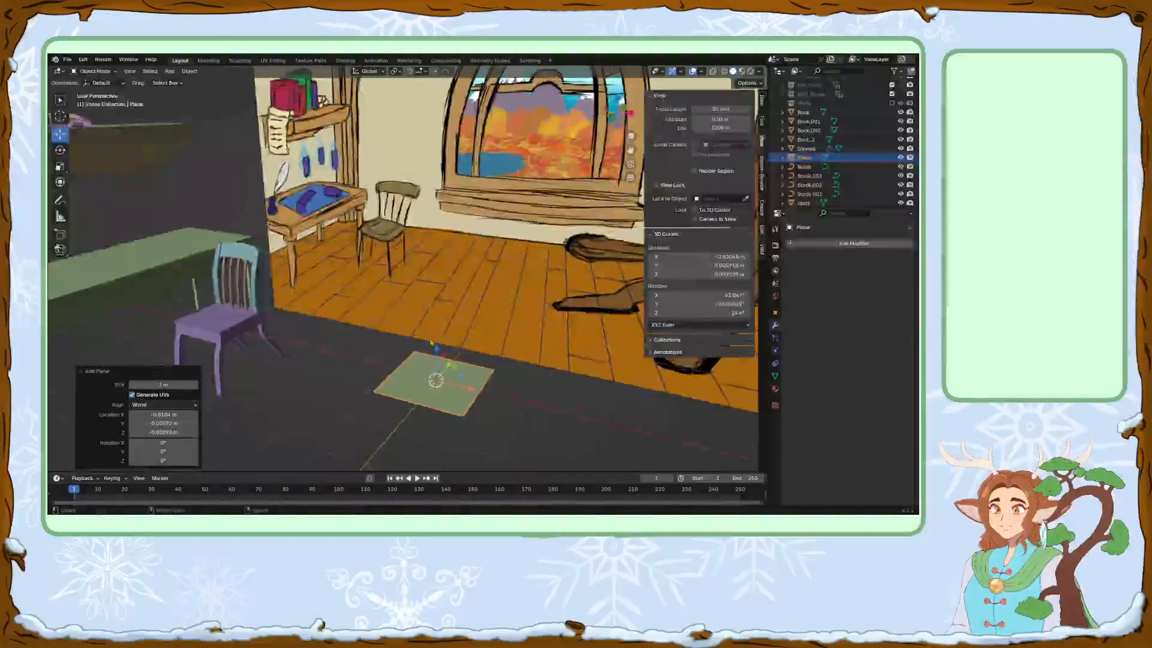
Rotate the new plane 90° around the X axis so it stands upright.
key("r")
key("x")
key("9")
key("0")
key("Return")
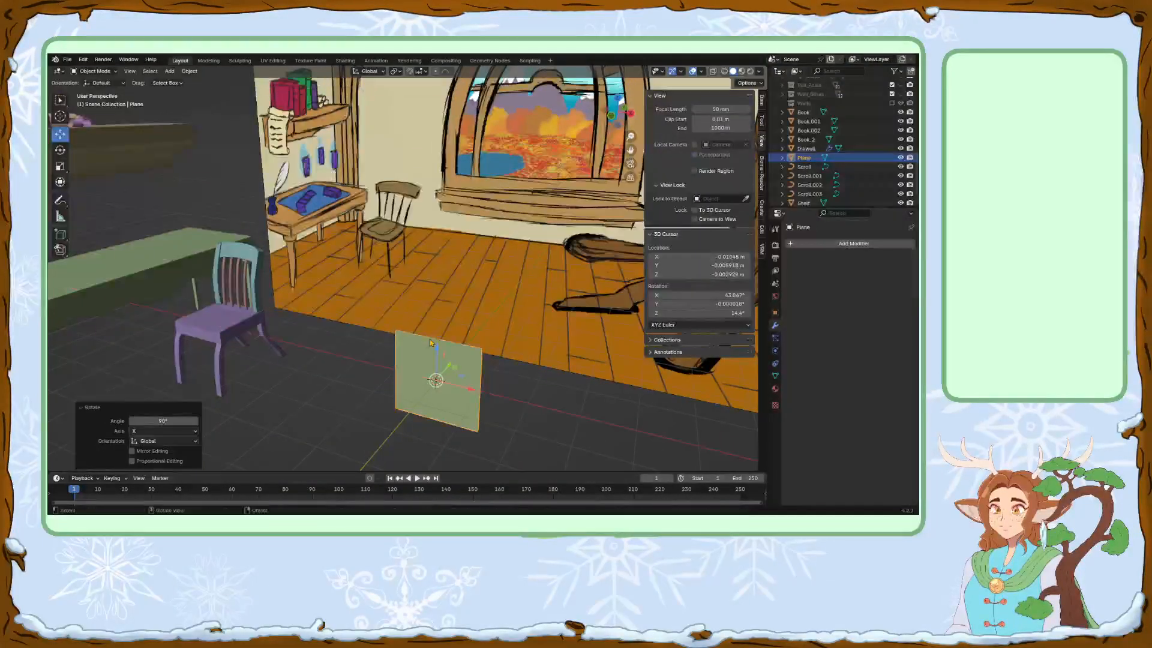
middle_click_drag(479, 368, 481, 367)
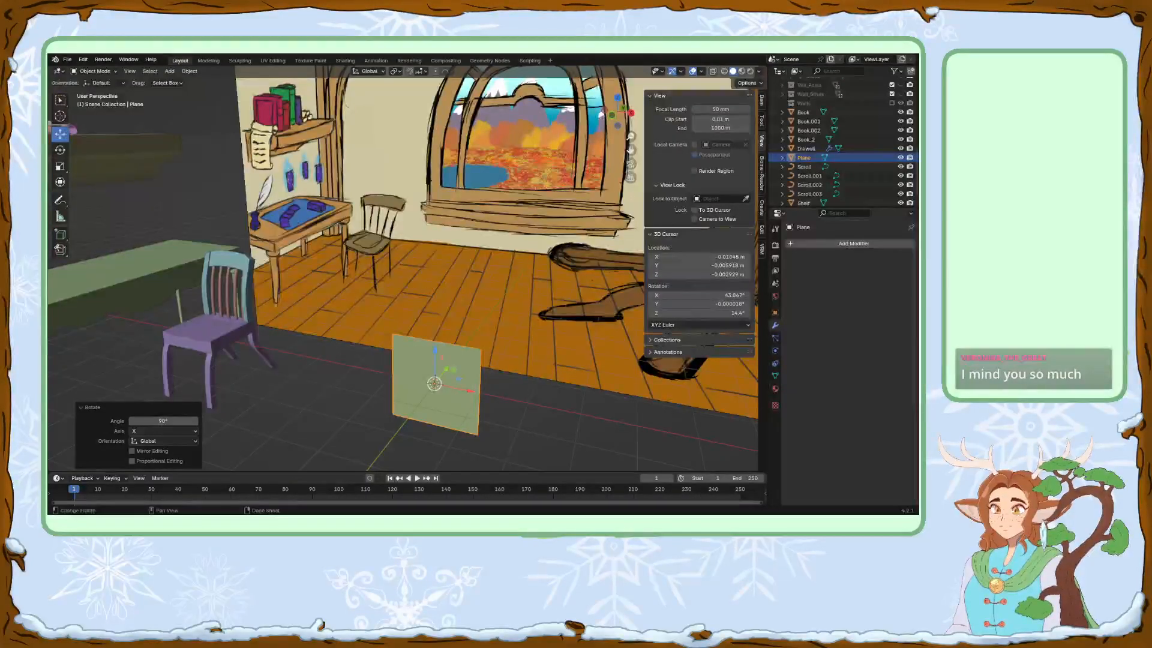
Load the feather quill picture as a background image in front view and raise it about 1.99 m along Z.
middle_click_drag(521, 373, 516, 323)
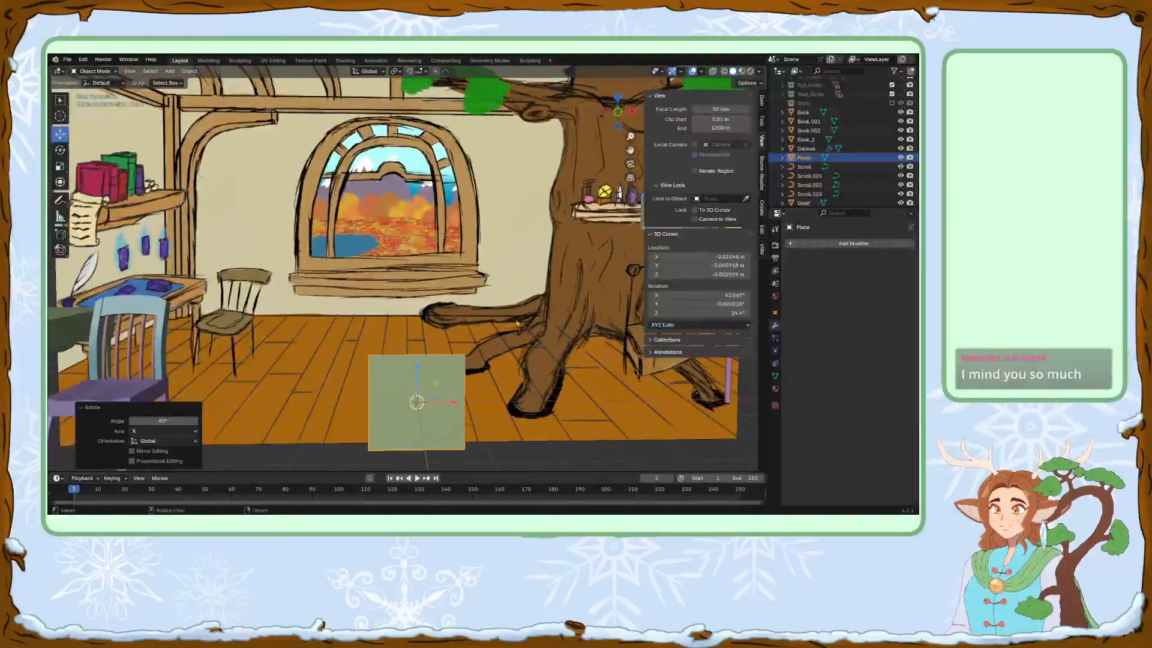
left_click(621, 117)
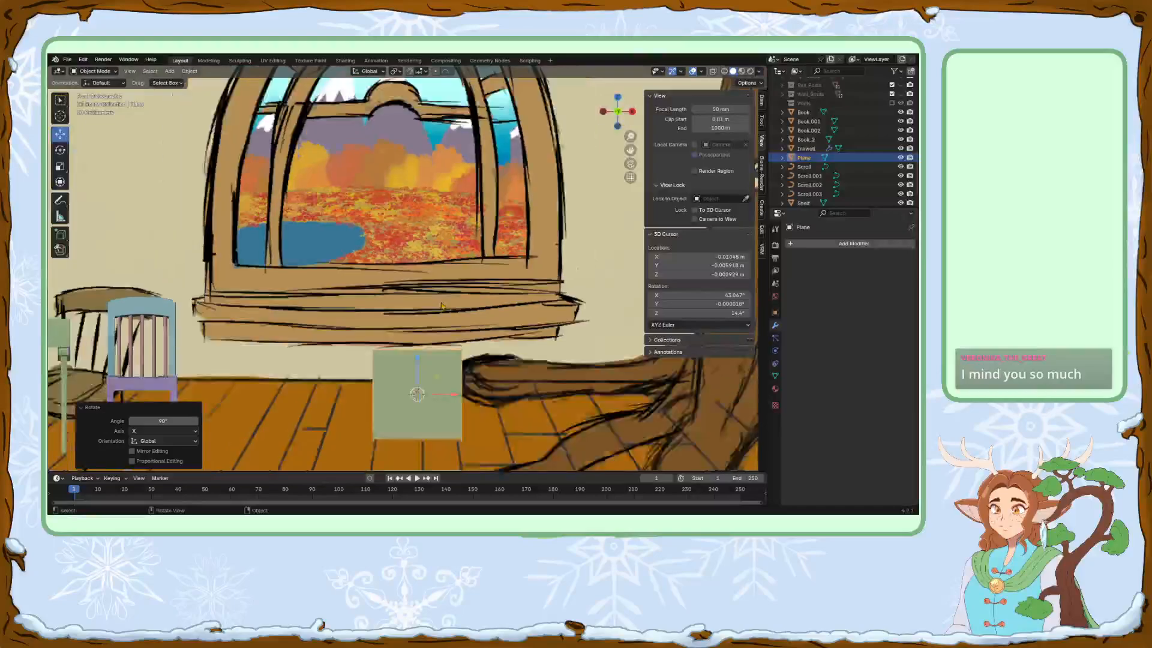
left_click(169, 71)
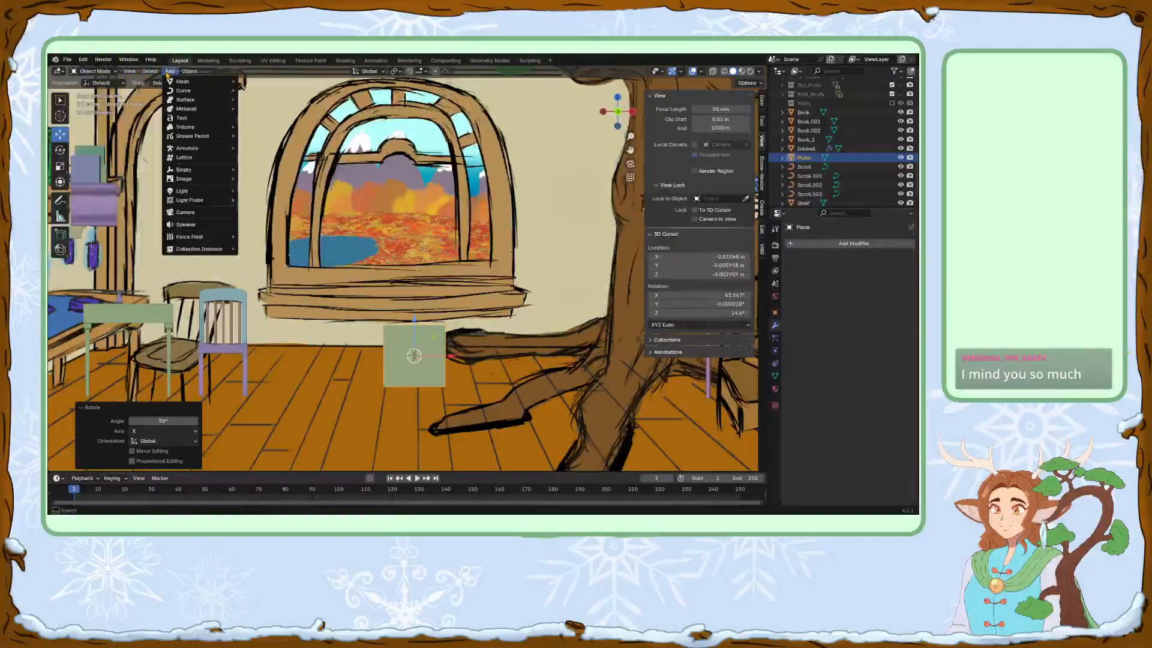
mouse_move(198, 179)
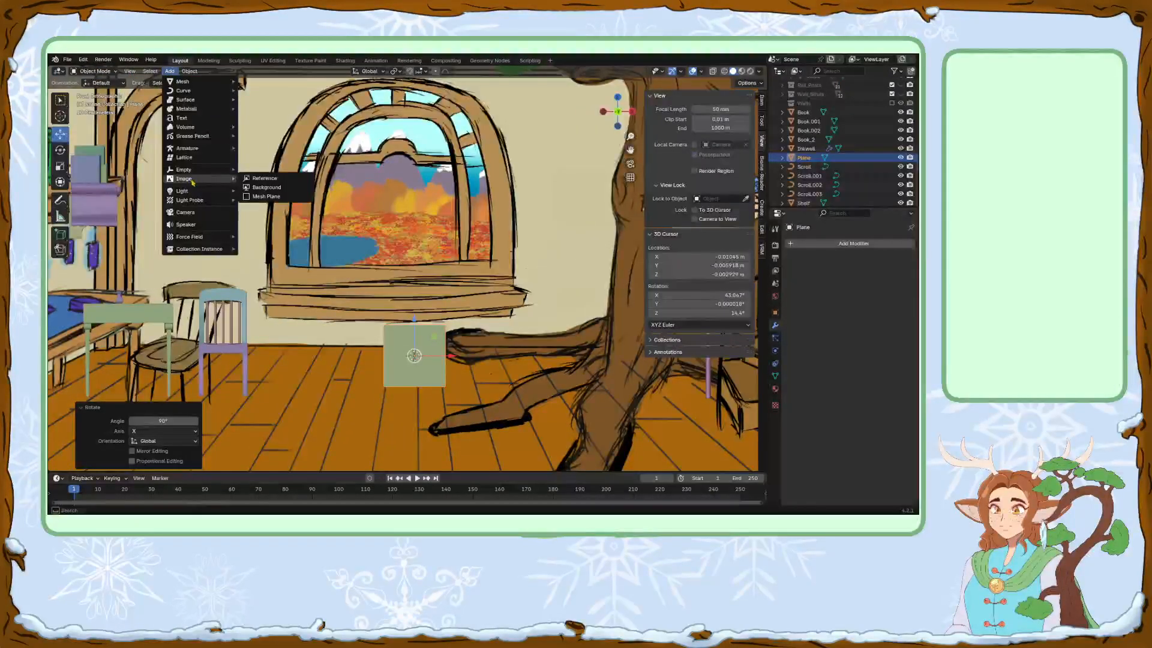
left_click(262, 187)
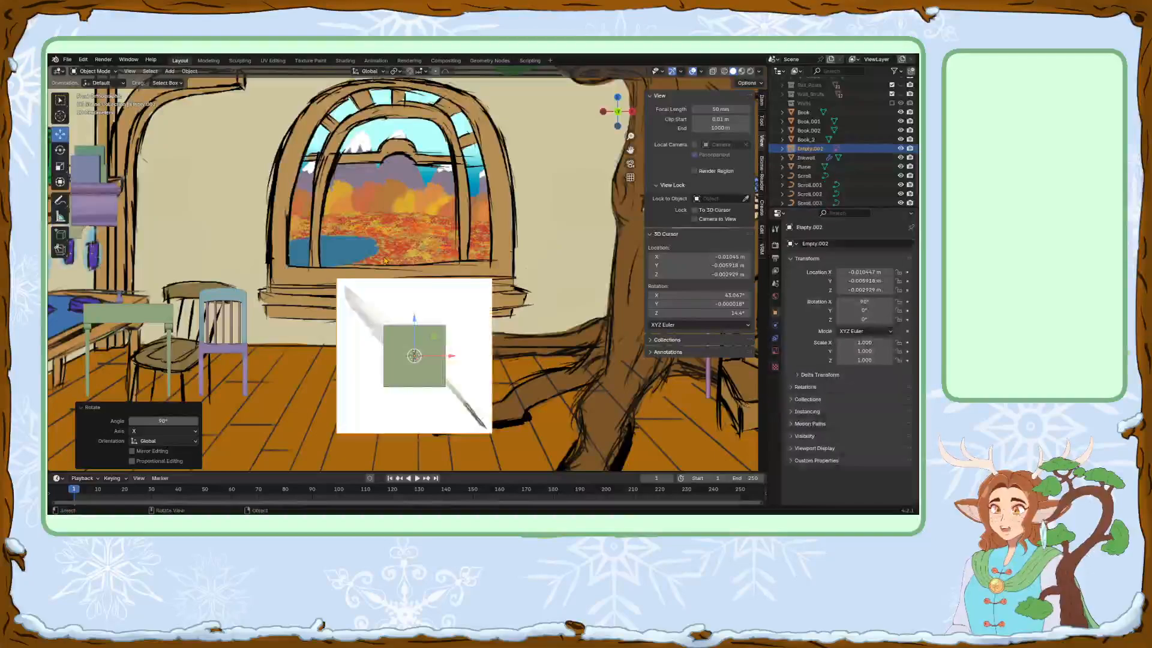
left_click(453, 328)
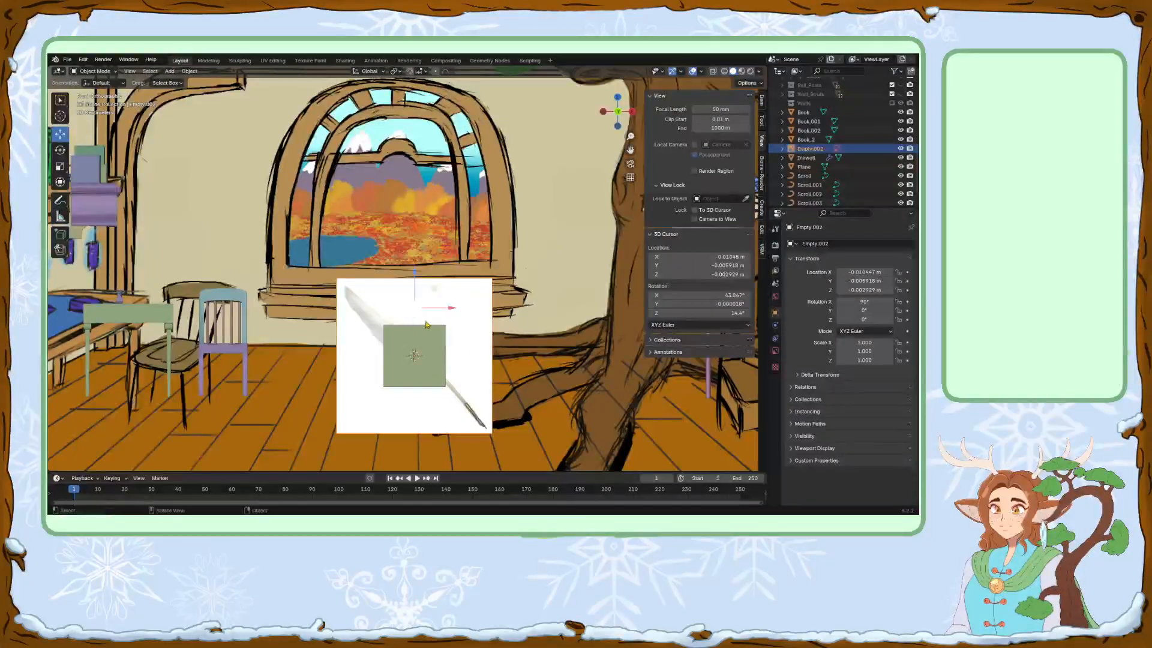
left_click_drag(425, 334, 426, 273)
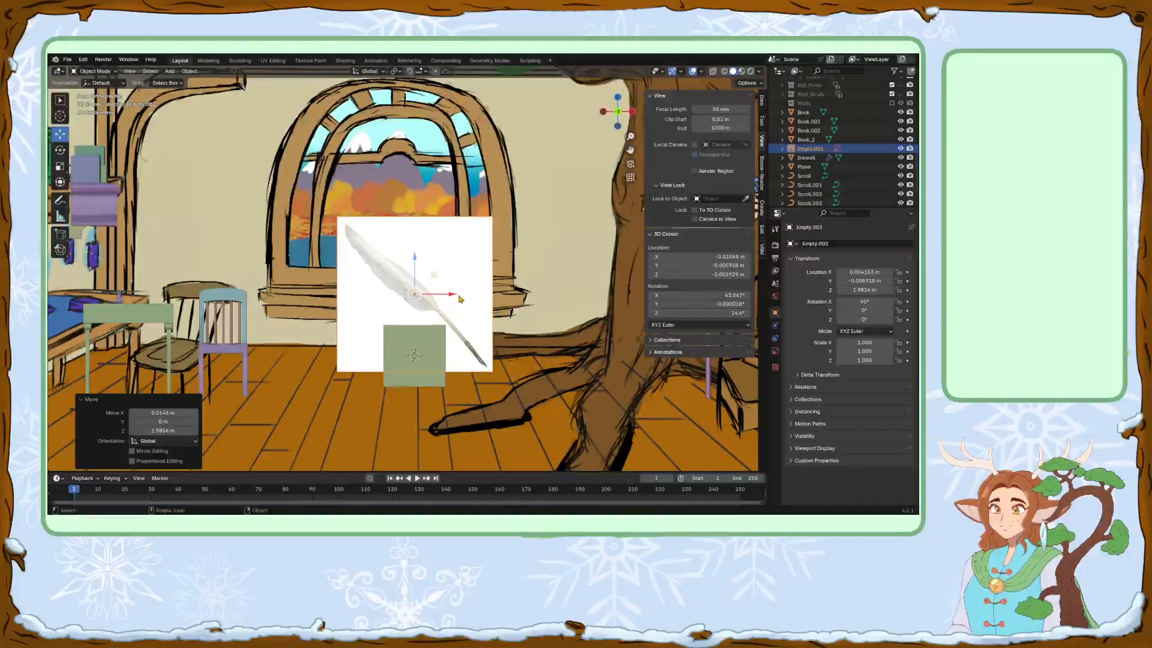
scroll(420, 365, "up", 3)
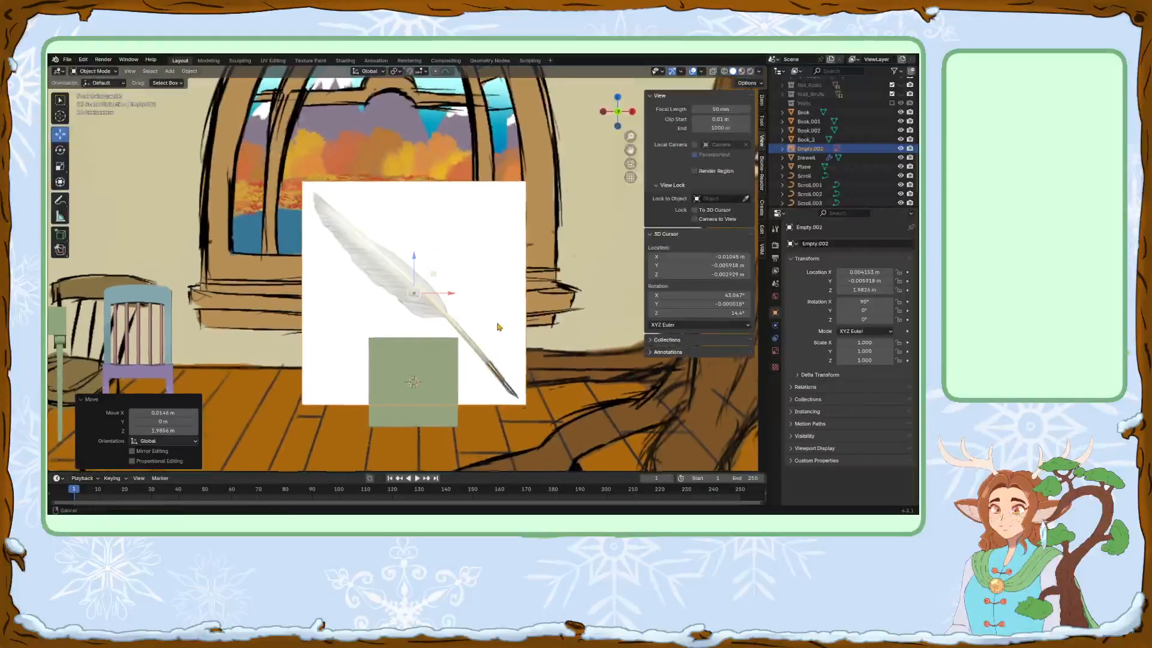
Move the plane about 2.1 m along X and 0.12 m down to the quill's nib, and scale it to about 0.205.
left_click(454, 341)
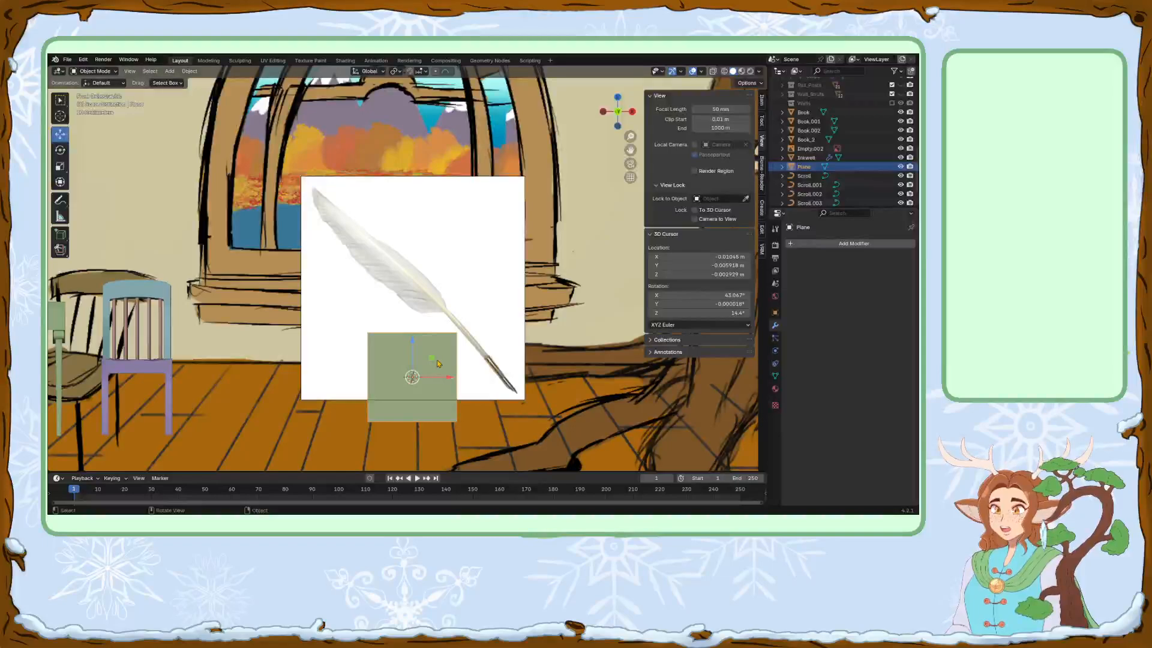
left_click_drag(436, 362, 532, 363)
key("s")
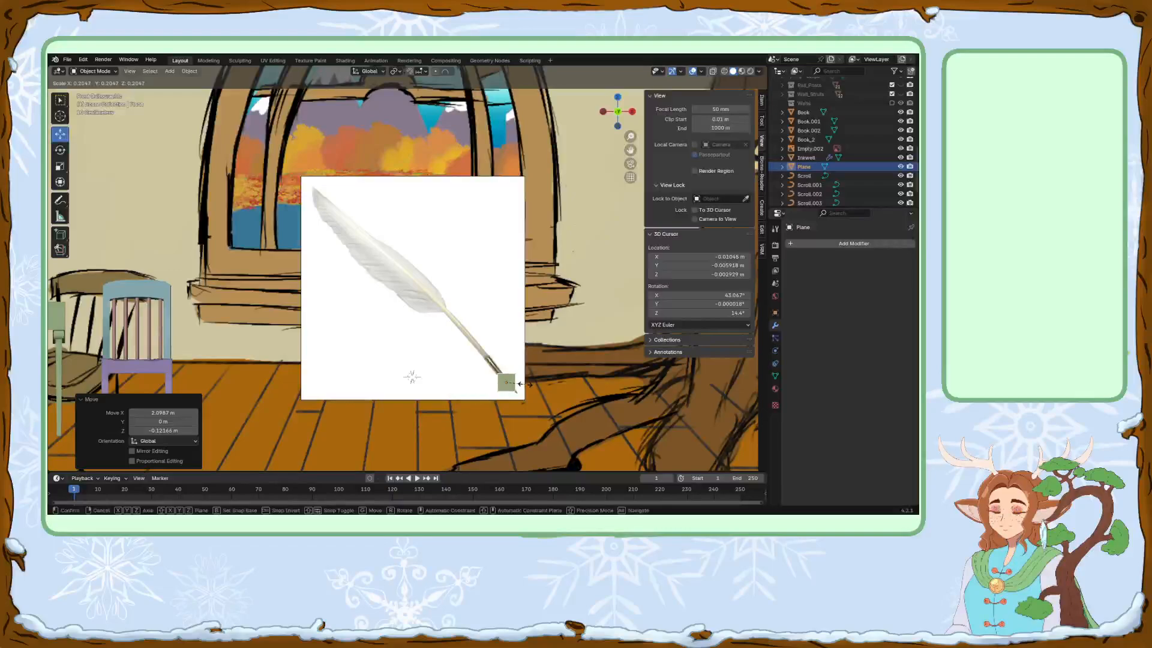
left_click(520, 385)
Rotate the plane to match the slant of the nib and scale it by 0.484 and again by 0.822 to the nib's width.
key("r")
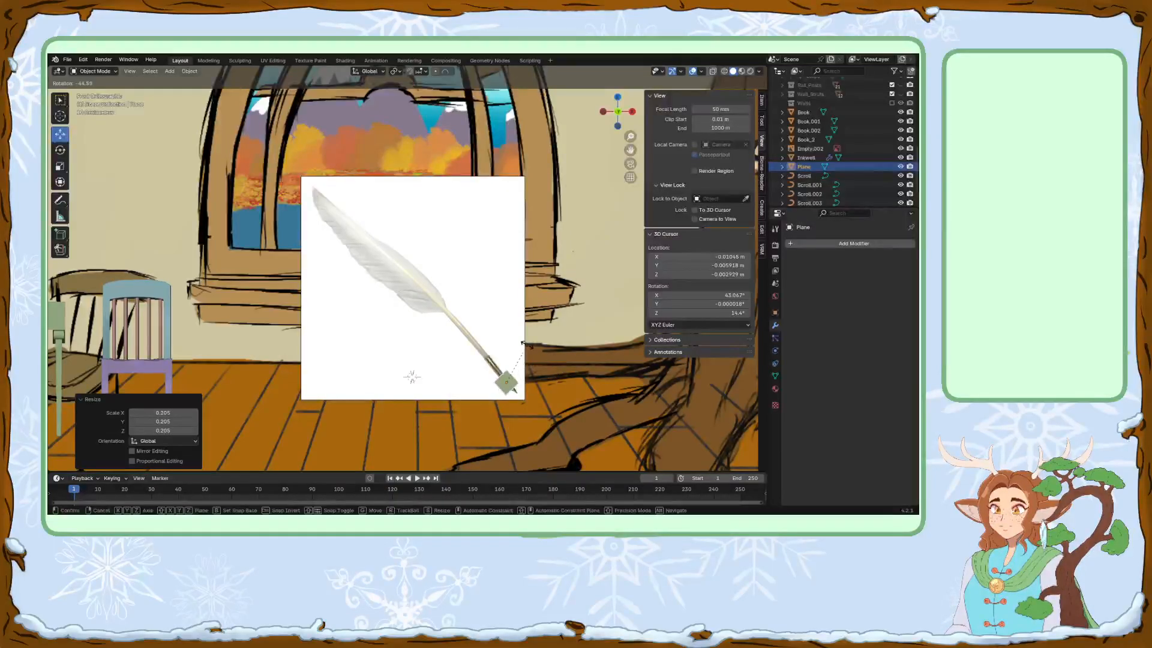
left_click(529, 348)
key("s")
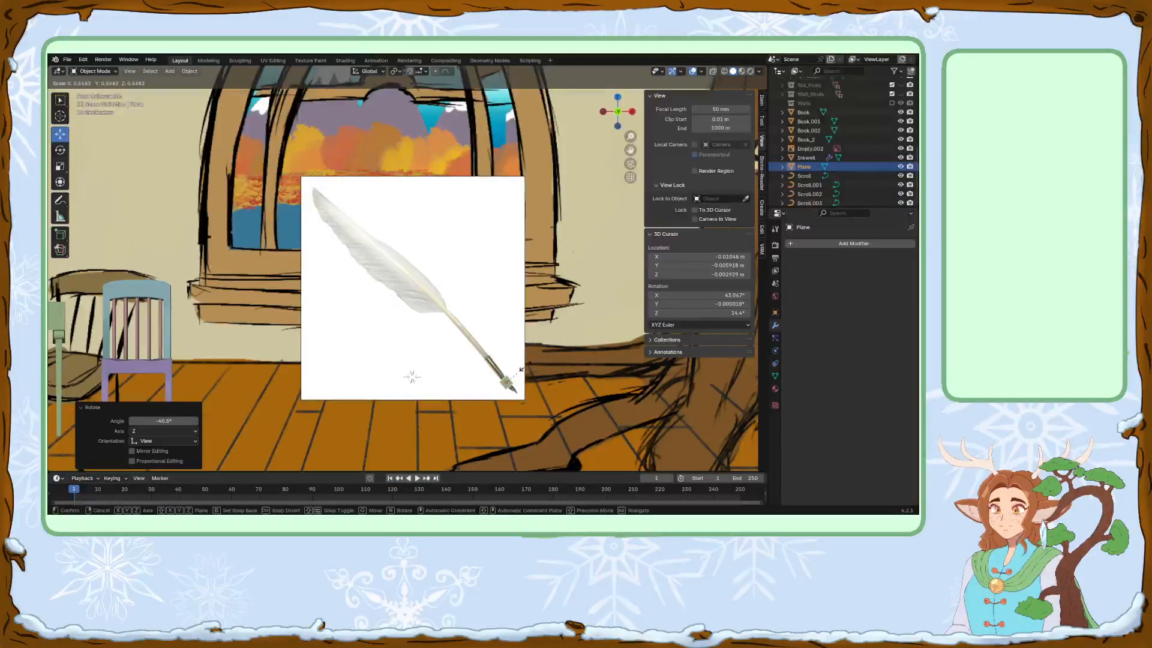
left_click(522, 373)
scroll(522, 373, "up", 5)
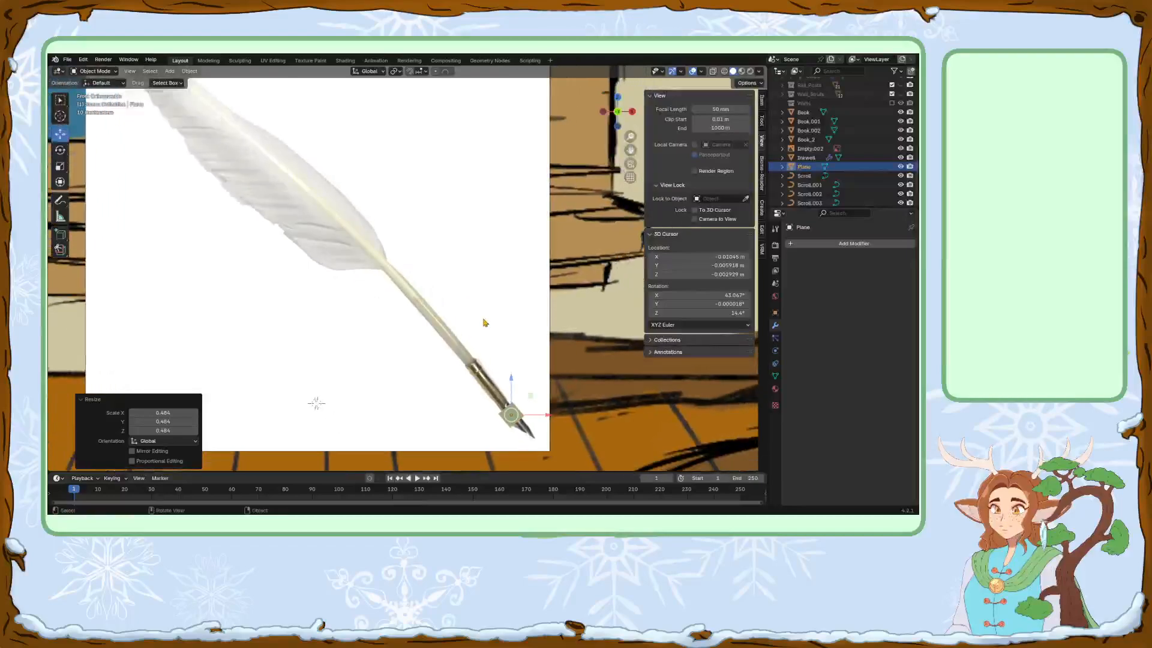
key("s")
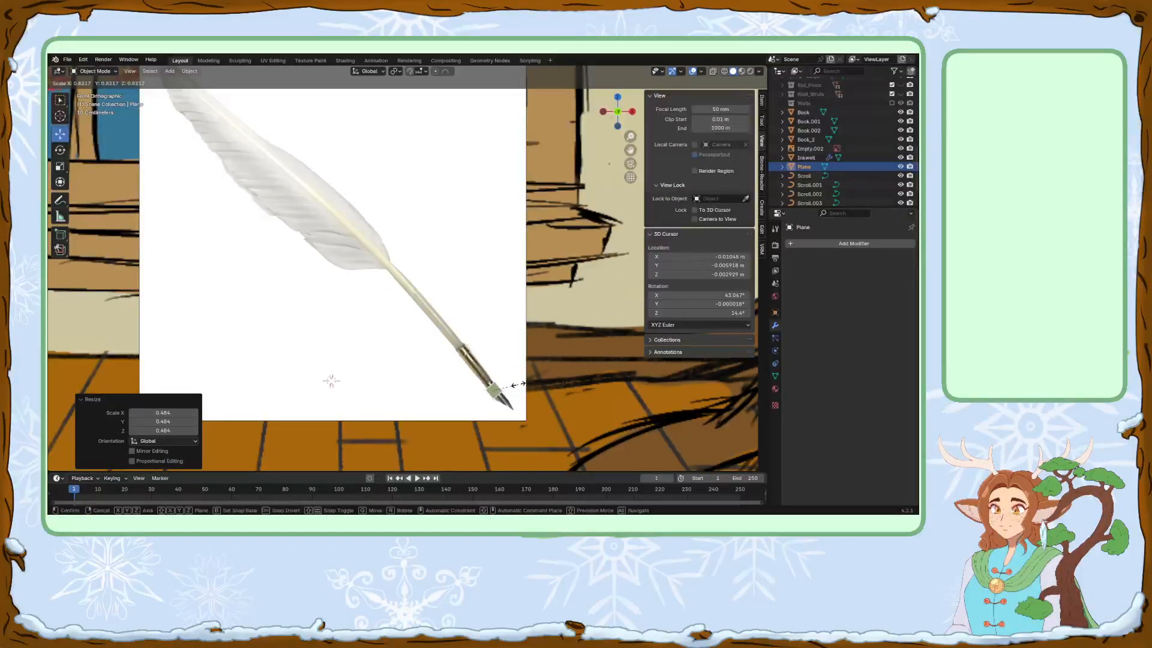
left_click(517, 384)
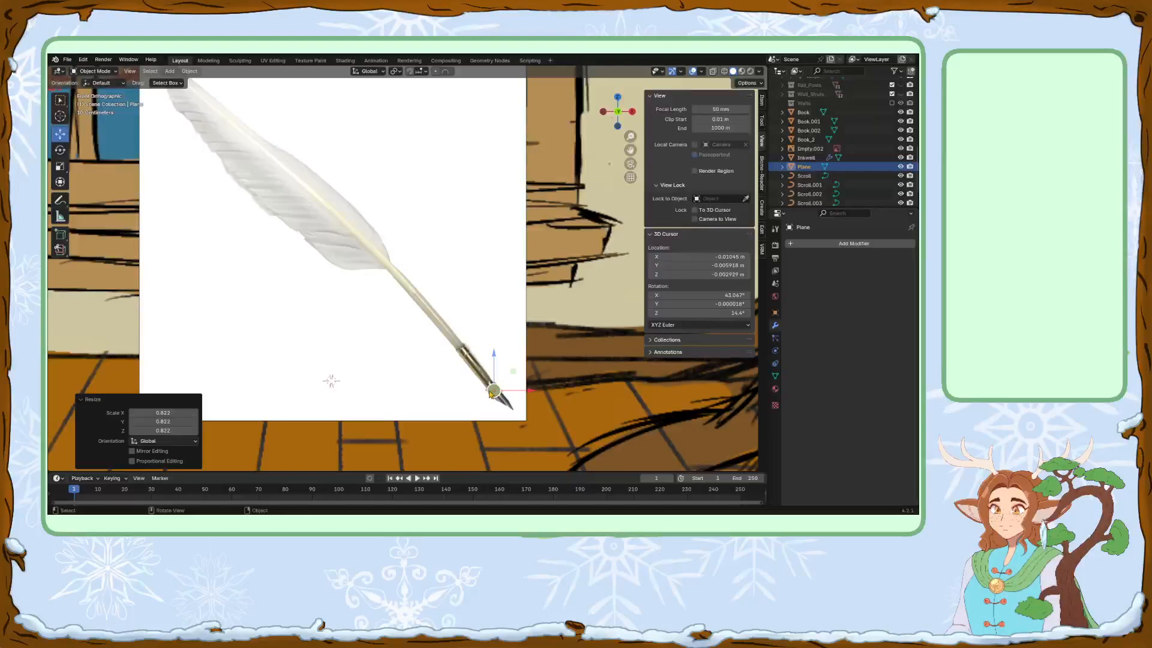
Reshape the plane in Edit Mode by moving its vertices onto the outline of the nib, down to its tip.
left_click(111, 73)
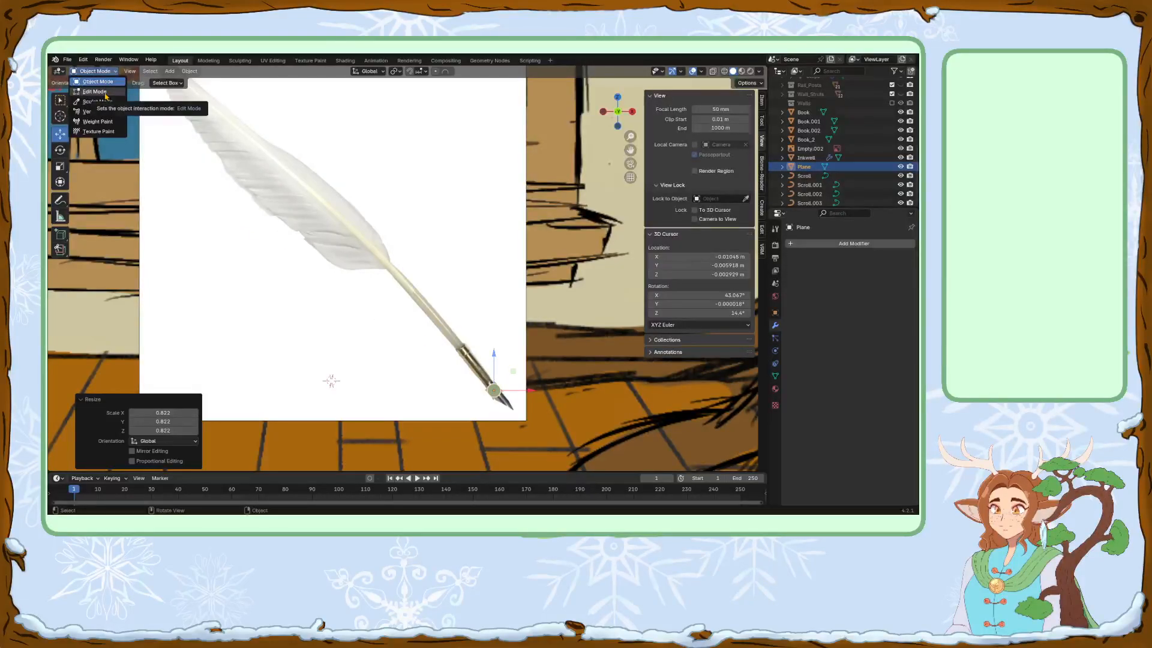
left_click(96, 92)
scroll(464, 363, "up", 3)
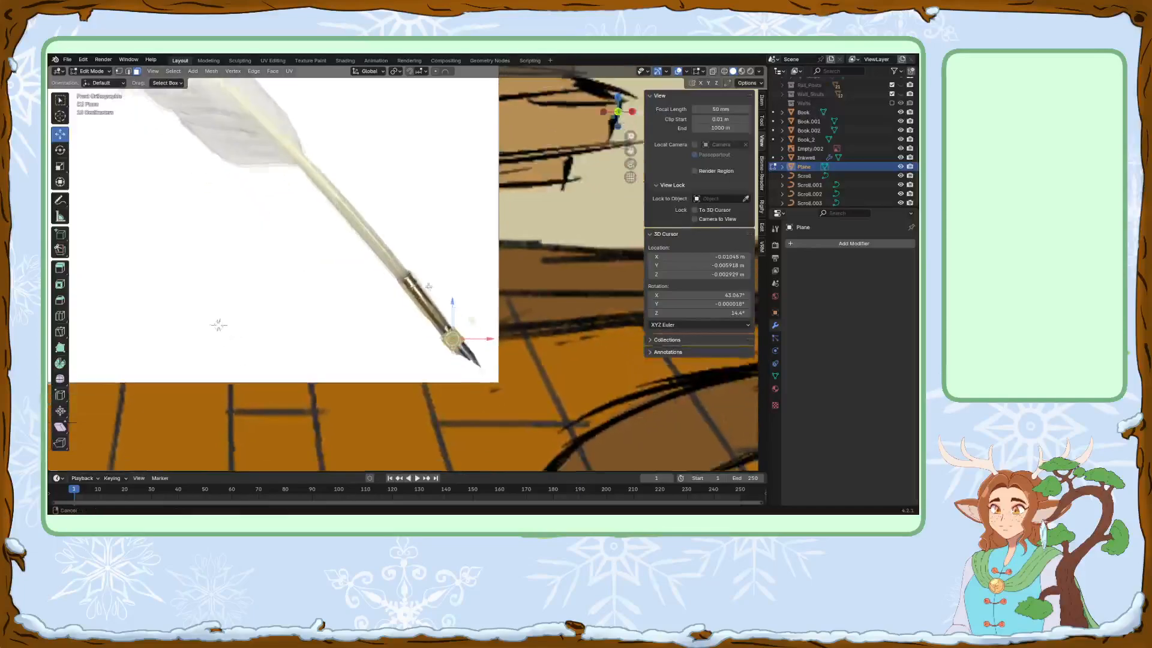
left_click_drag(441, 365, 481, 332)
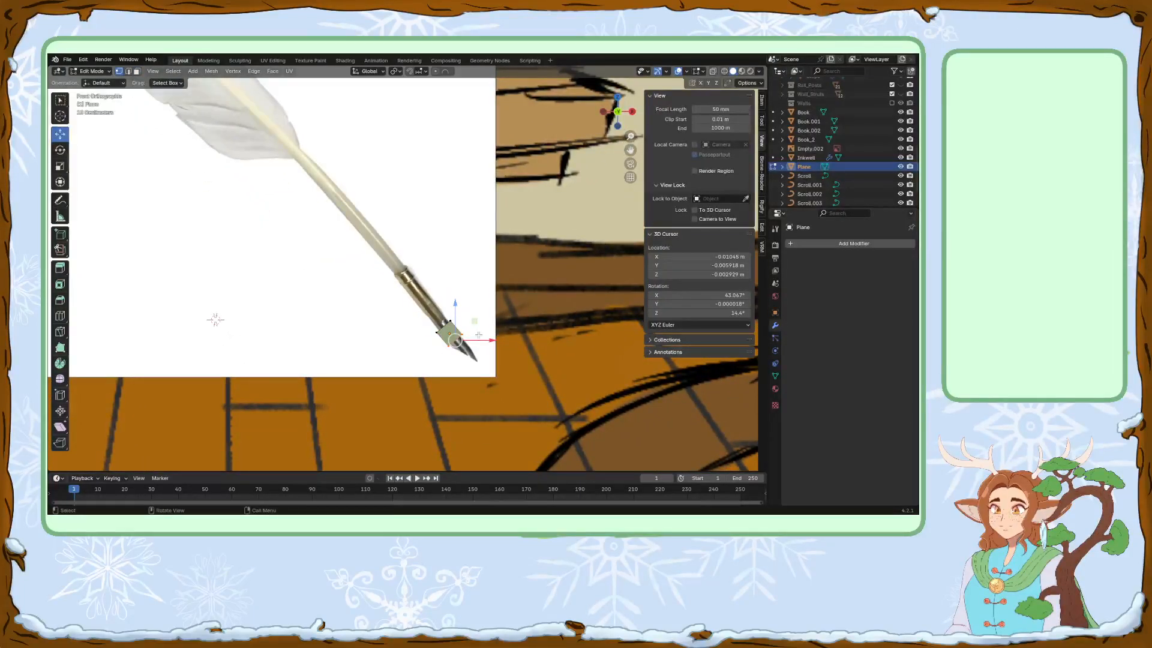
key("g")
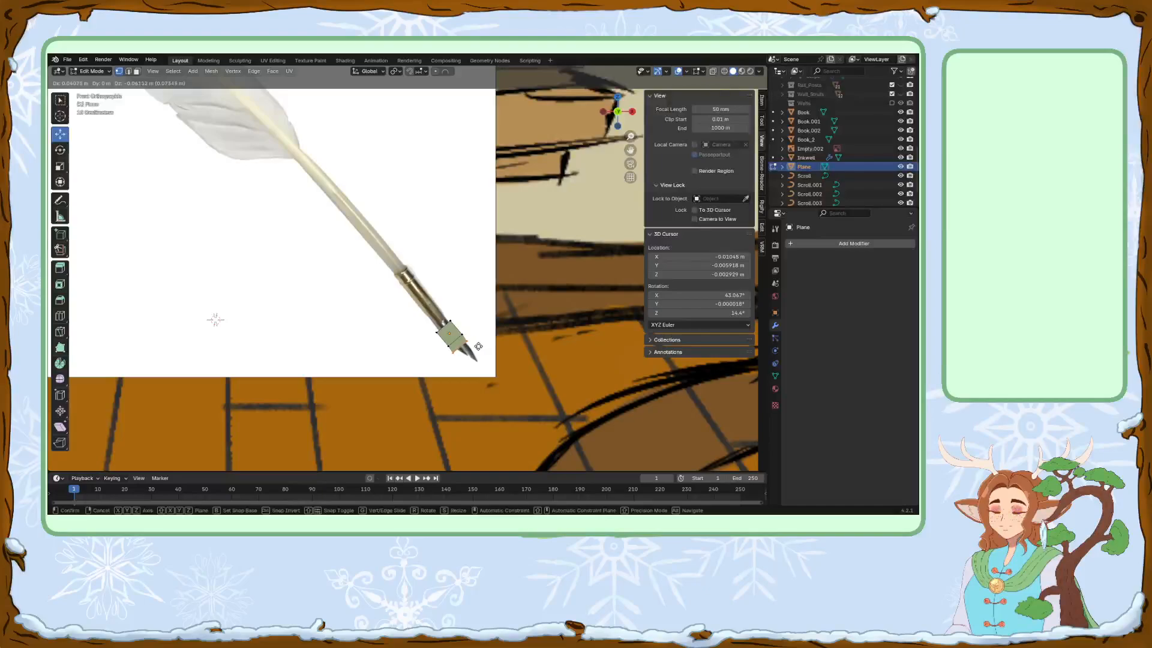
left_click(461, 354)
mouse_move(469, 337)
left_mouse_down()
mouse_move(485, 333)
mouse_move(464, 349)
mouse_move(488, 362)
mouse_move(481, 335)
mouse_move(447, 346)
mouse_move(467, 320)
mouse_move(457, 315)
mouse_move(471, 305)
mouse_move(482, 320)
left_mouse_up()
left_click(488, 362)
left_click(469, 366)
left_click(439, 331)
left_click(462, 334)
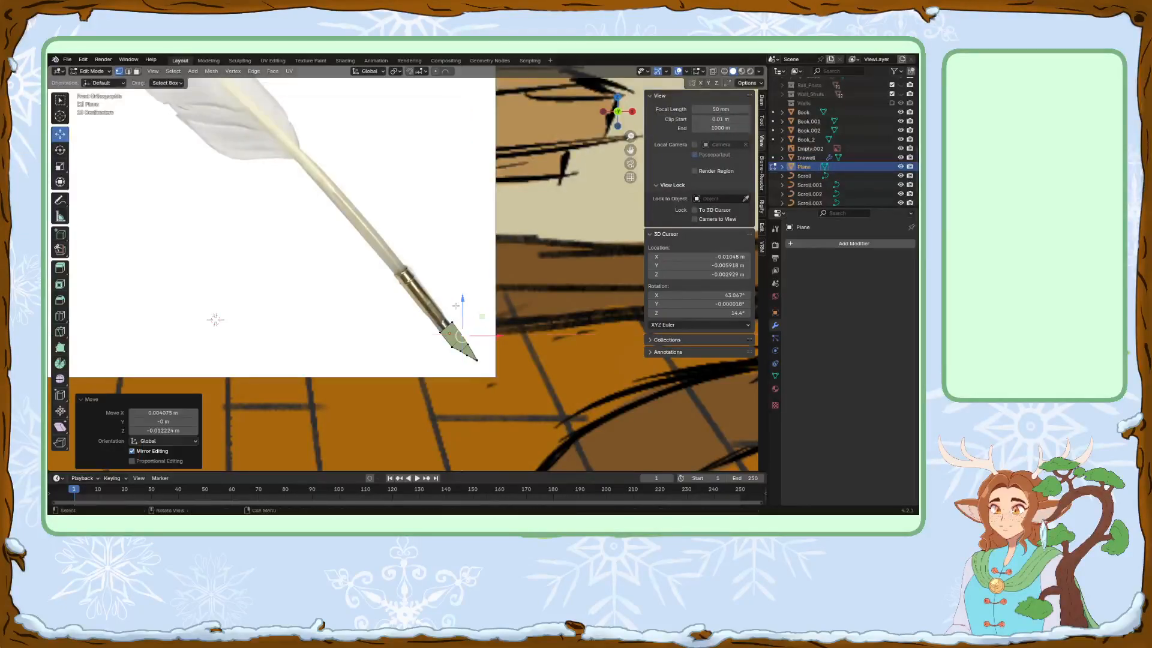
Set the transform orientation to Normal and extrude the nib's upper edge in segments along the metal ferrule.
left_click(447, 329)
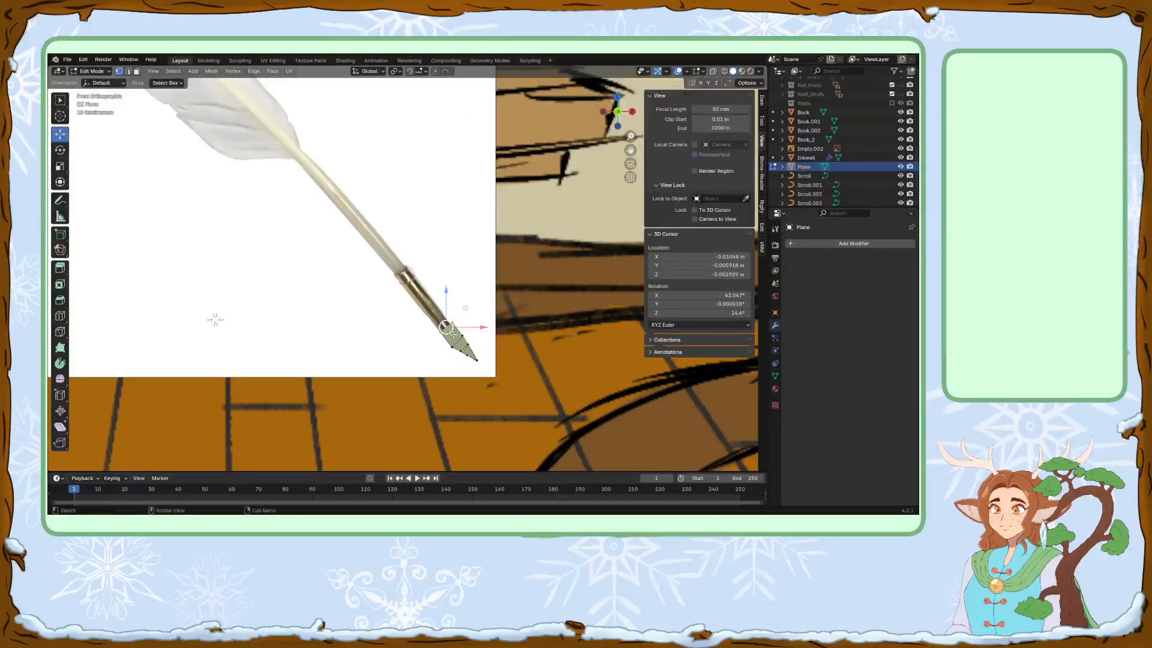
middle_click_drag(497, 302, 517, 321, "shift")
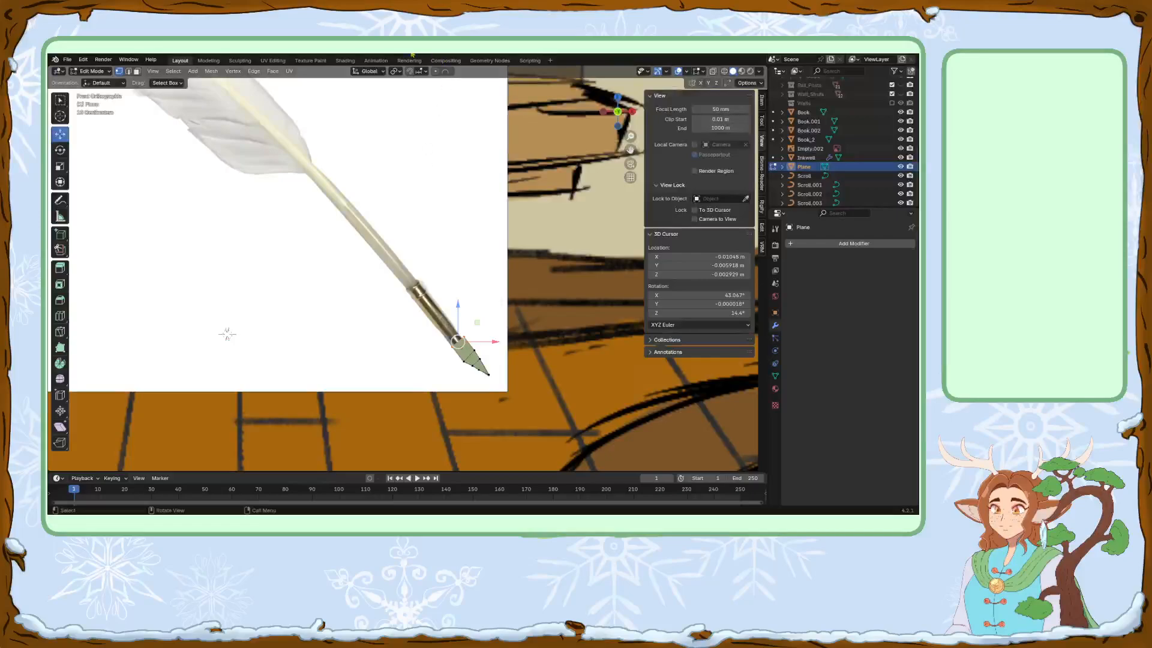
left_click(383, 73)
left_click(363, 116)
middle_click_drag(483, 332, 495, 330, "shift")
key("g")
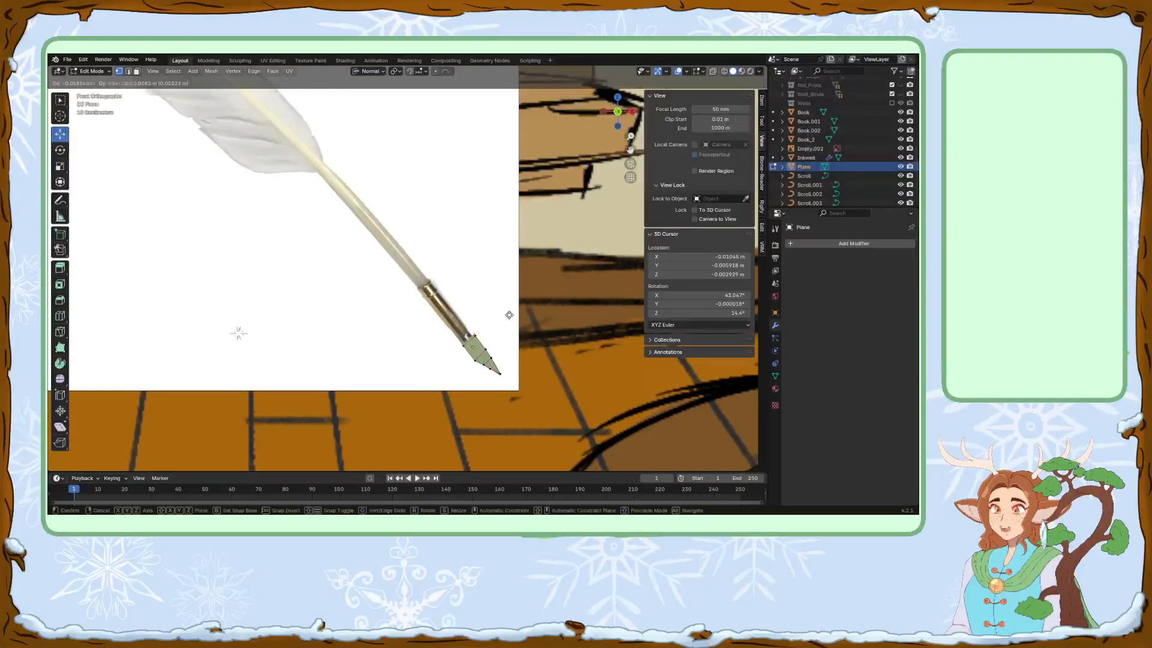
left_click(497, 301)
key("g")
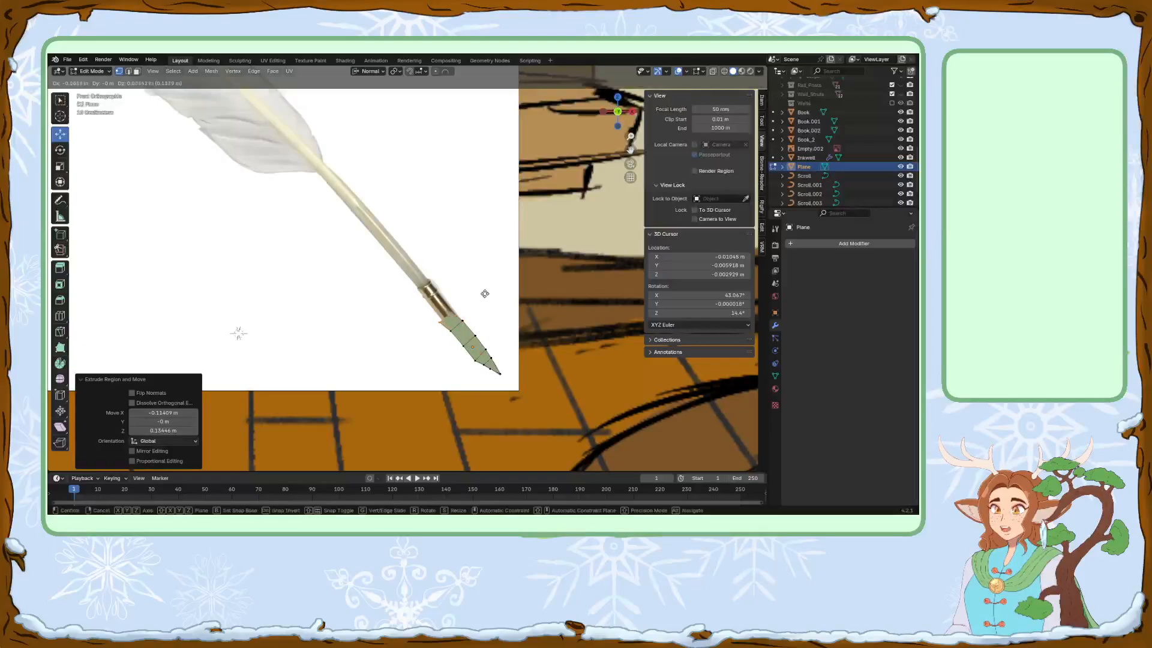
left_click(477, 280)
key("g")
left_click(471, 271)
Extrude short segments of the strip over the collar where the ferrule meets the shaft.
key("e")
left_click(466, 265)
key("e")
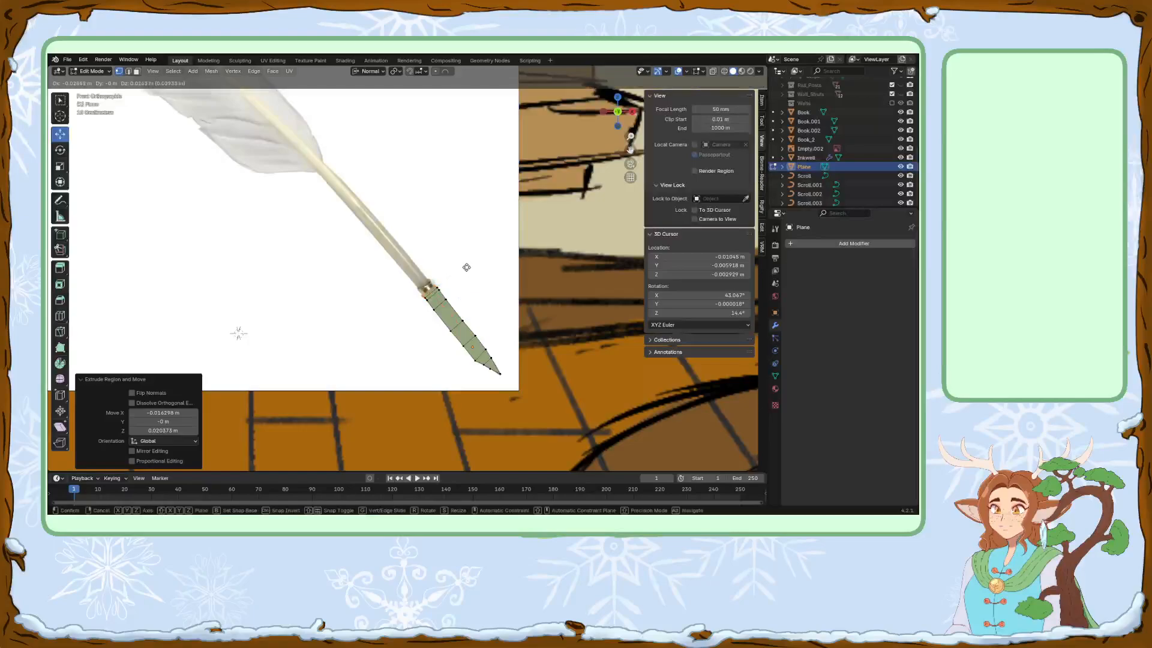
left_click(464, 263)
key("e")
left_click(463, 261)
Extrude the strip in three longer segments up the quill's shaft toward the base of the feather.
scroll(532, 302, "up", 3)
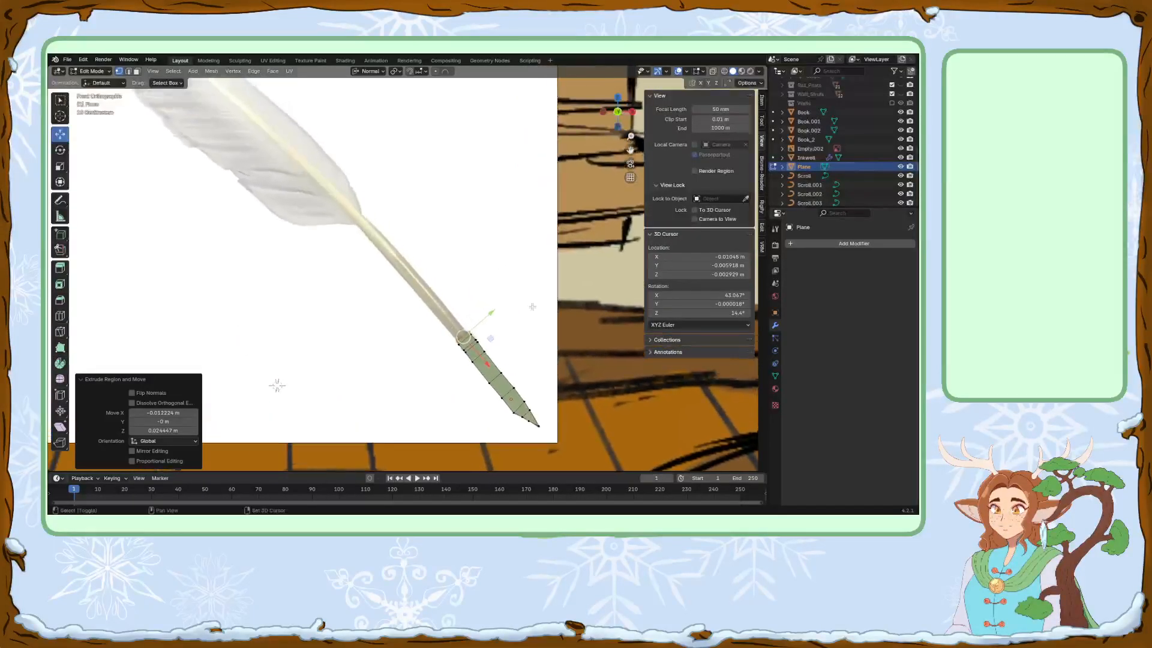
key("e")
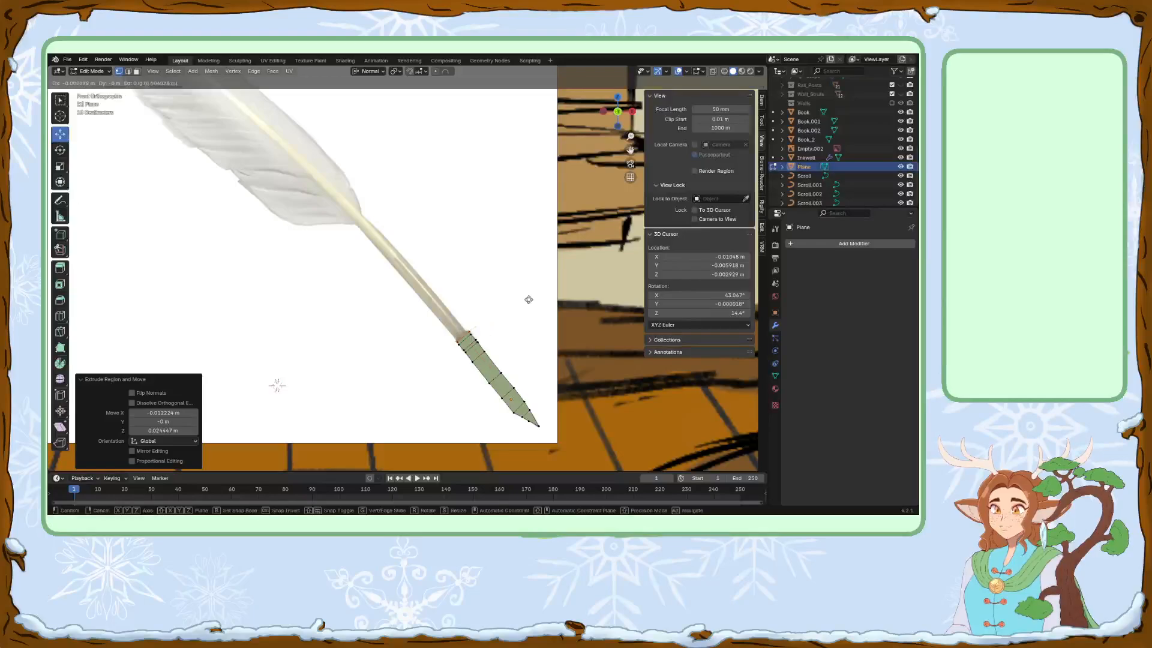
left_click(509, 277)
key("e")
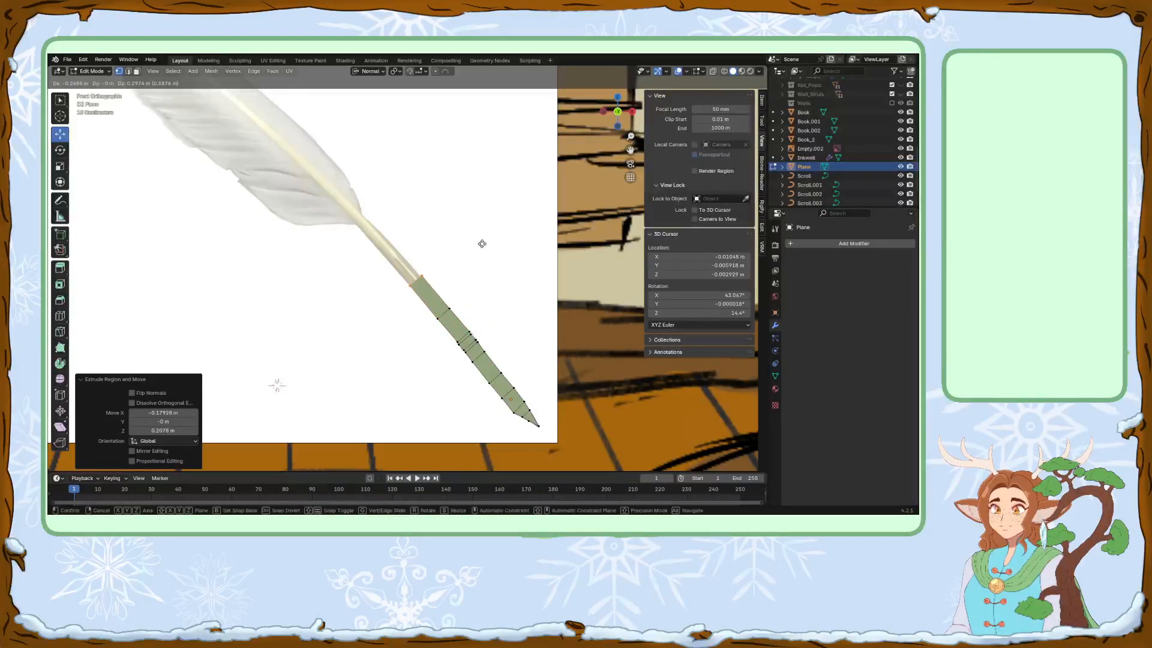
left_click(482, 243)
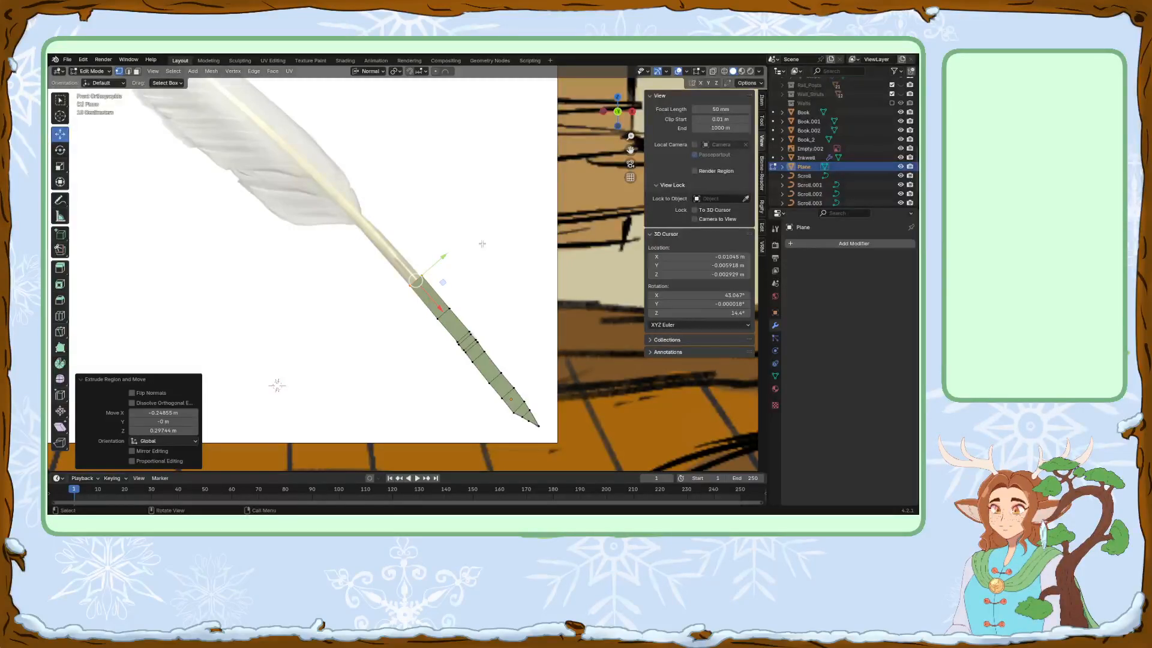
key("e")
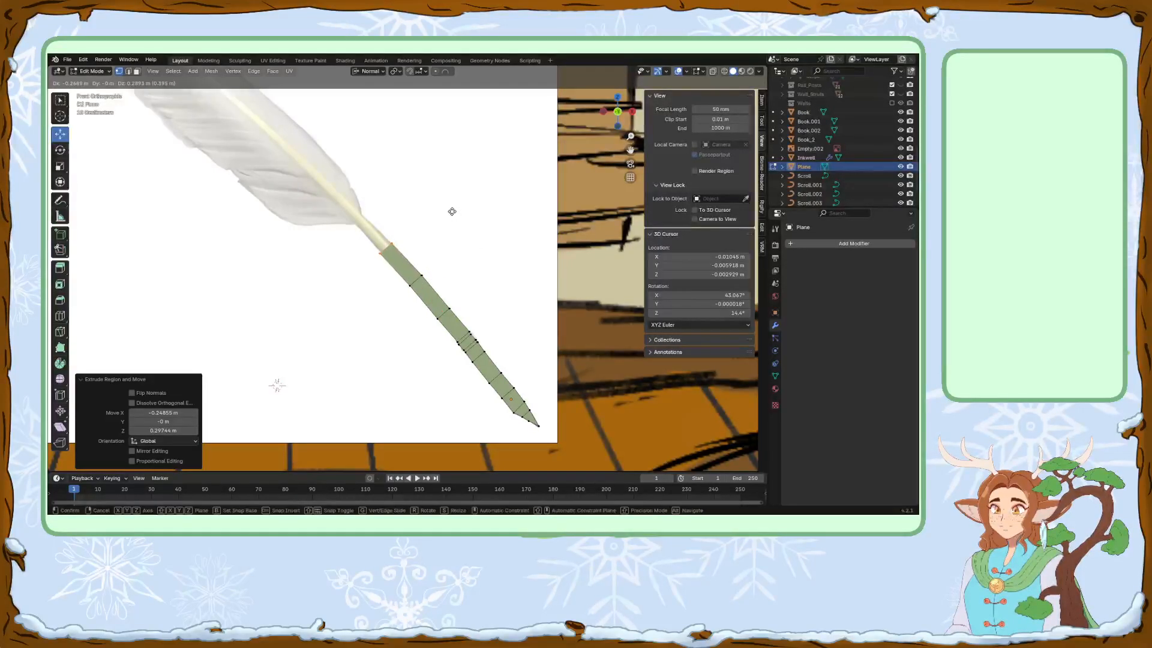
left_click(452, 211)
scroll(445, 241, "up", 3)
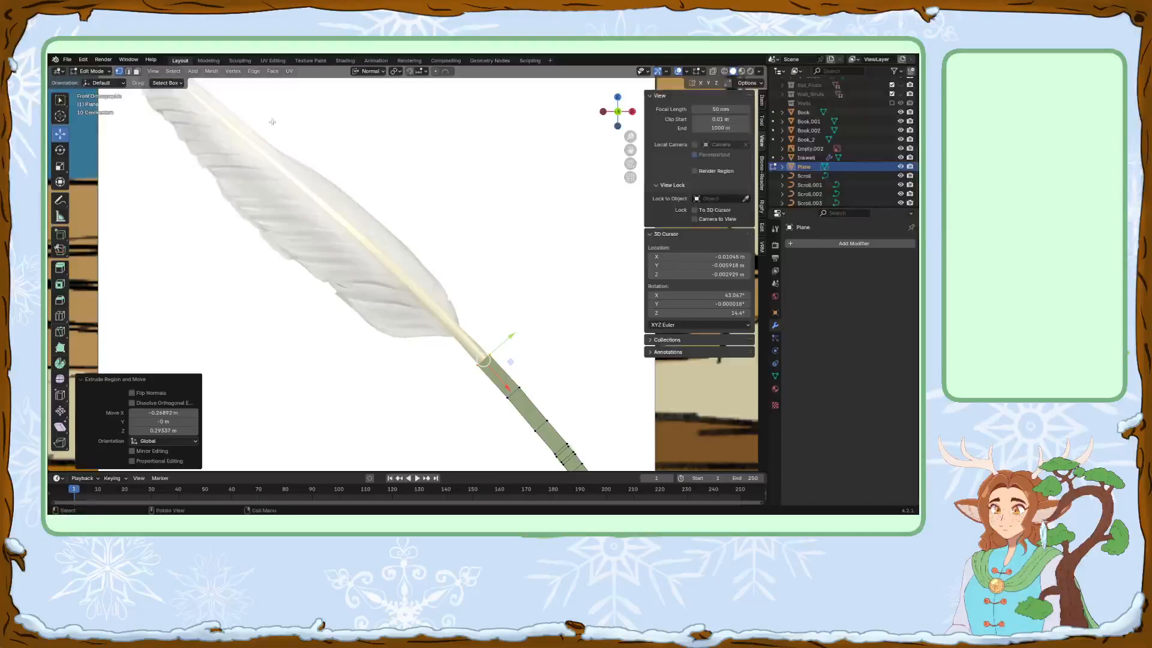
scroll(498, 359, "down", 1)
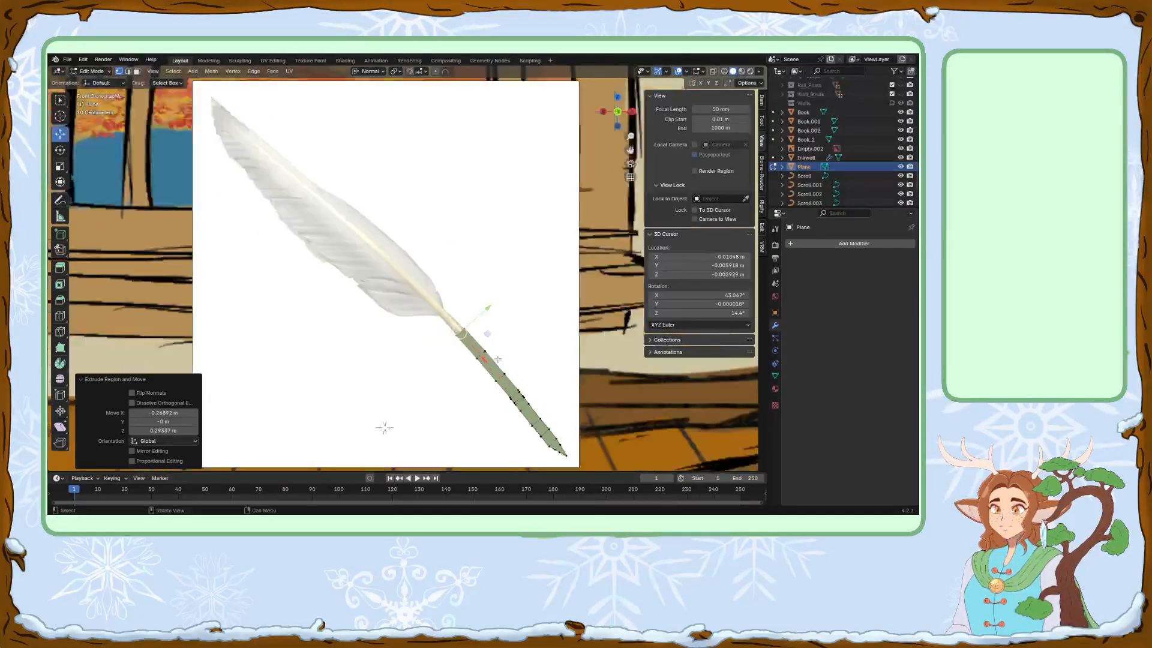
scroll(497, 359, "down", 1)
scroll(503, 352, "down", 1)
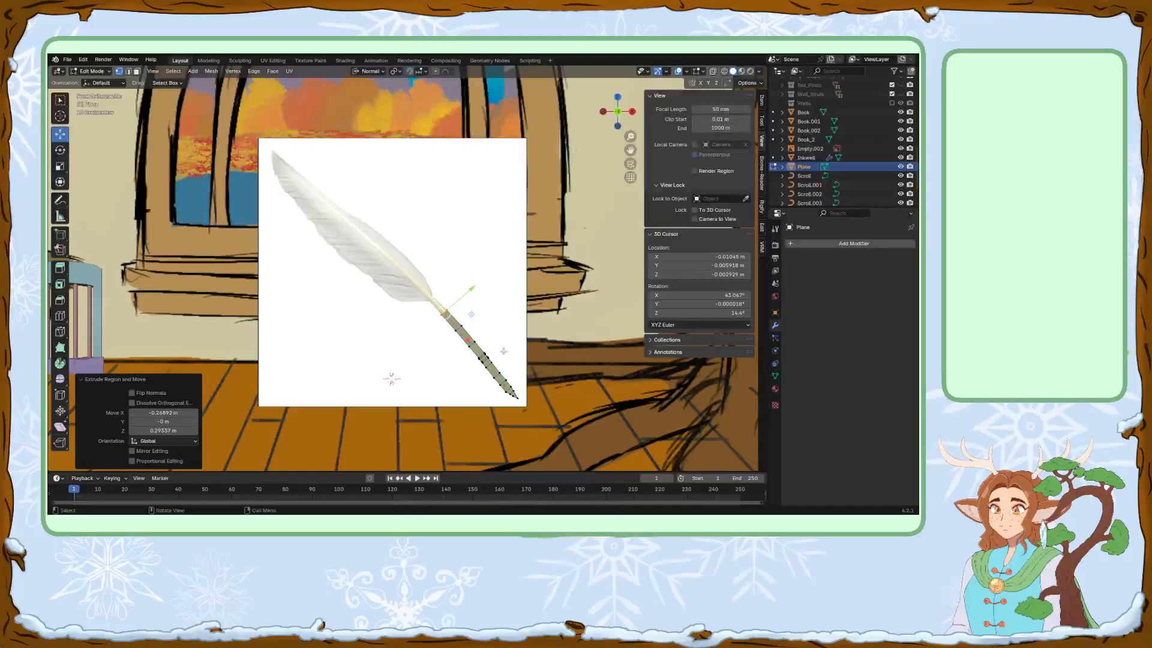
Delete the quill plane in Object Mode and add a cylinder mesh at the 3D cursor.
left_click(96, 71)
left_click(97, 82)
key("Delete")
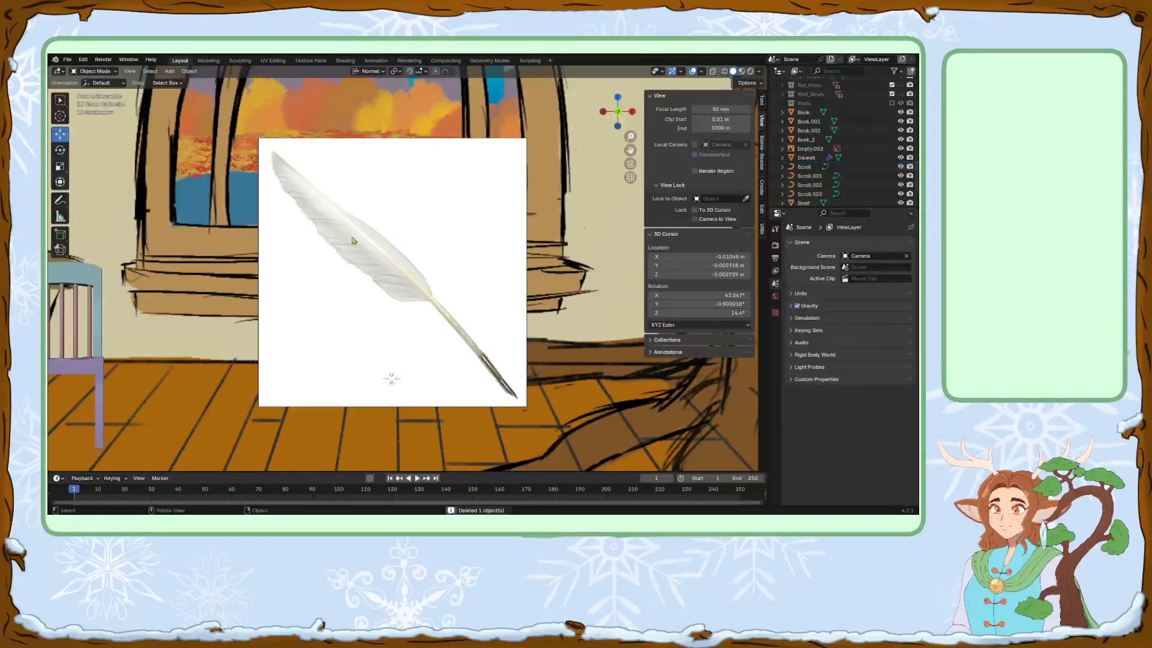
left_click(170, 71)
mouse_move(204, 82)
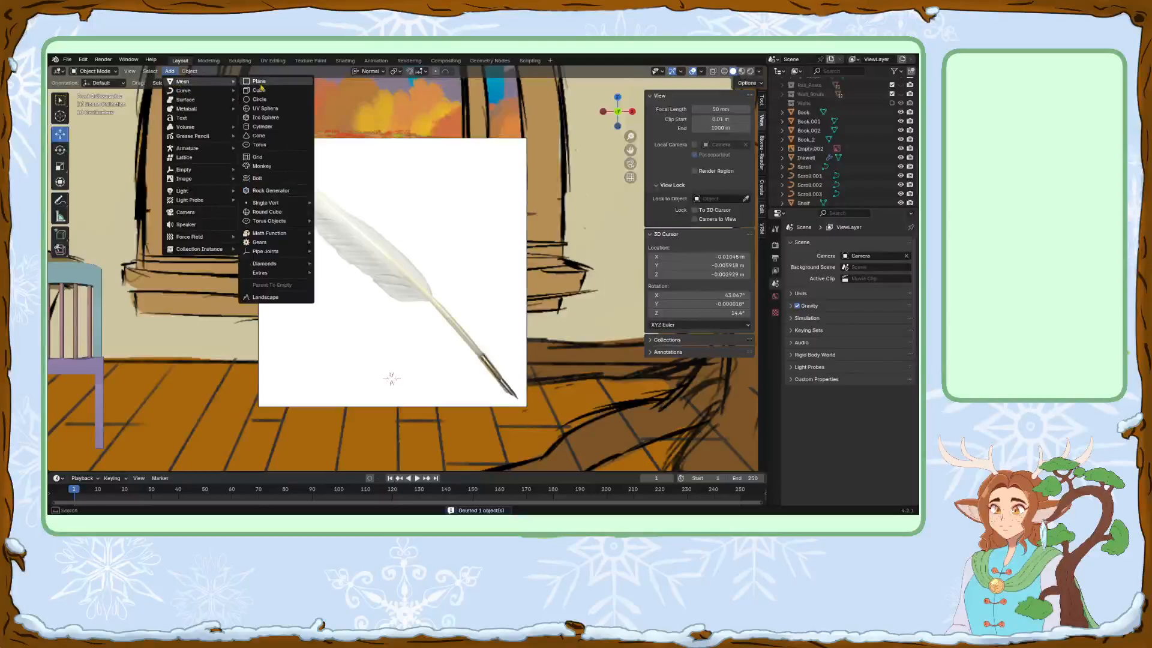
left_click(262, 127)
Rotate the feather reference image about 45.6° so the quill stands upright, and move it slightly up.
left_click(457, 289)
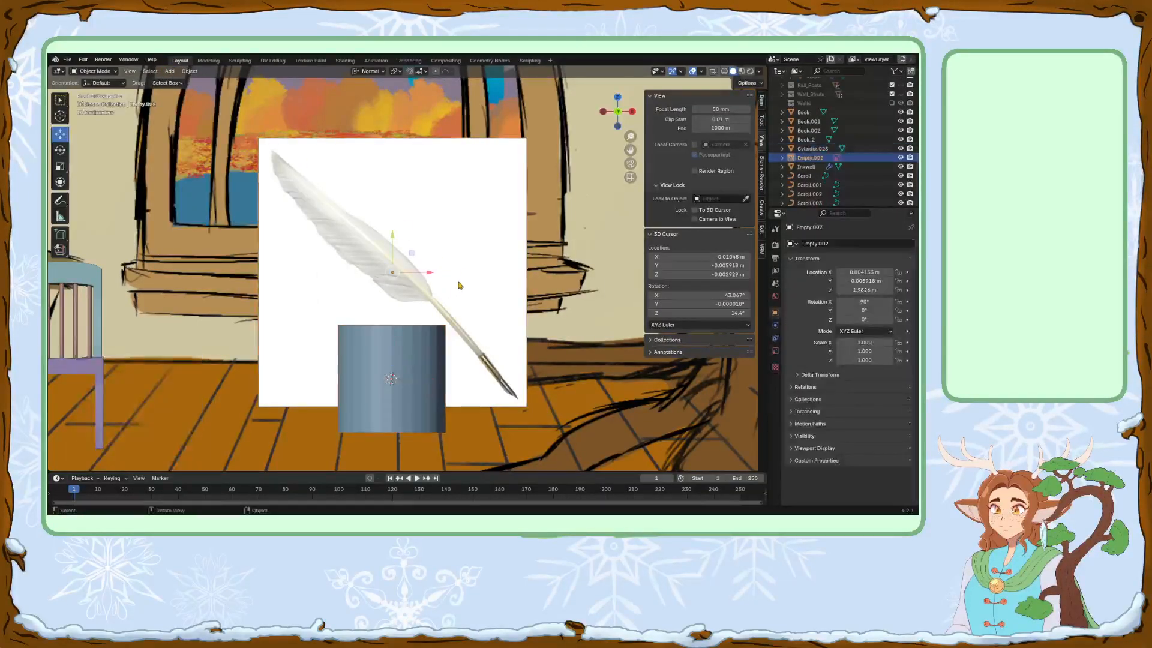
key("r")
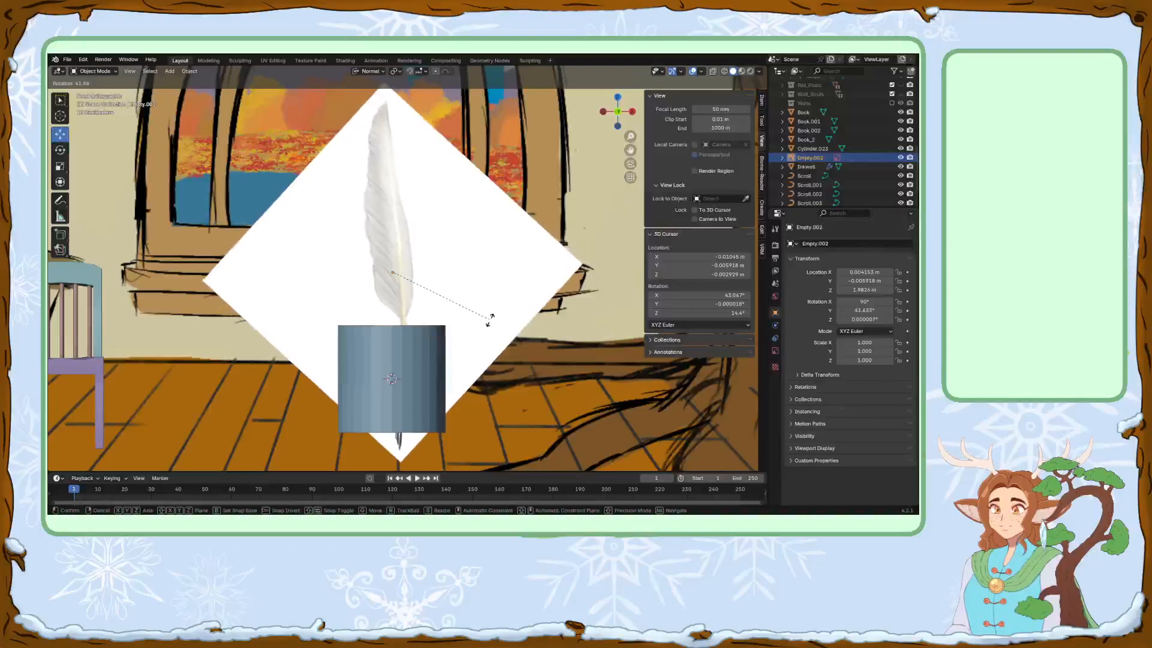
left_click(487, 327)
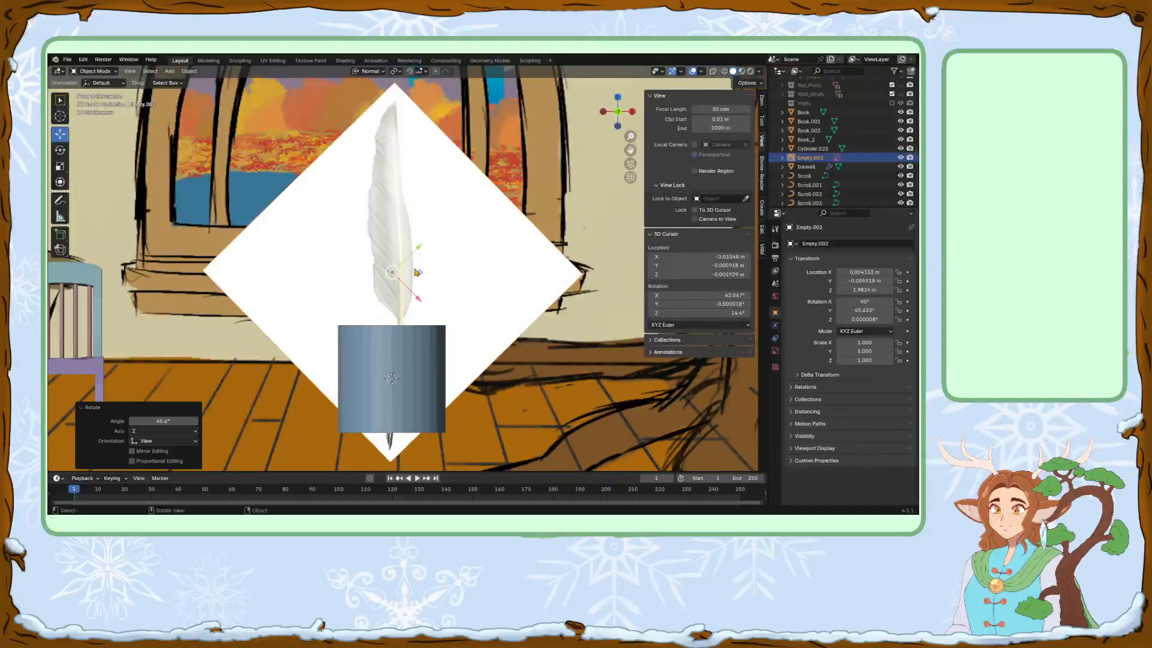
key("g")
left_click(425, 321)
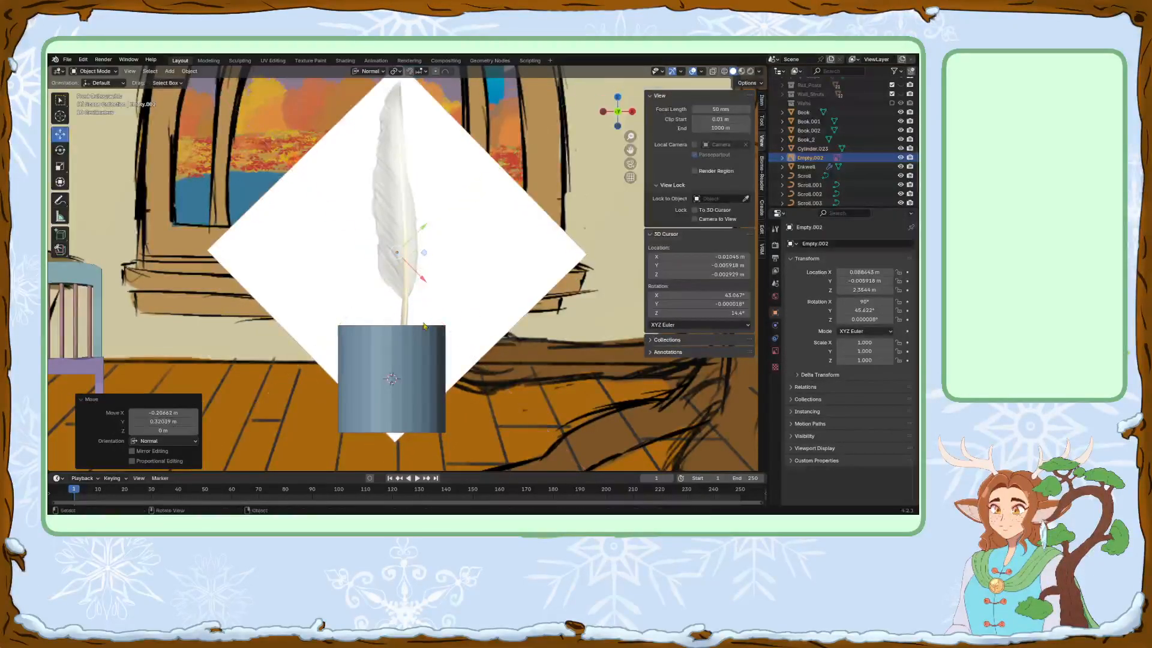
Scale the new cylinder down to 0.121.
left_click(423, 329)
key("s")
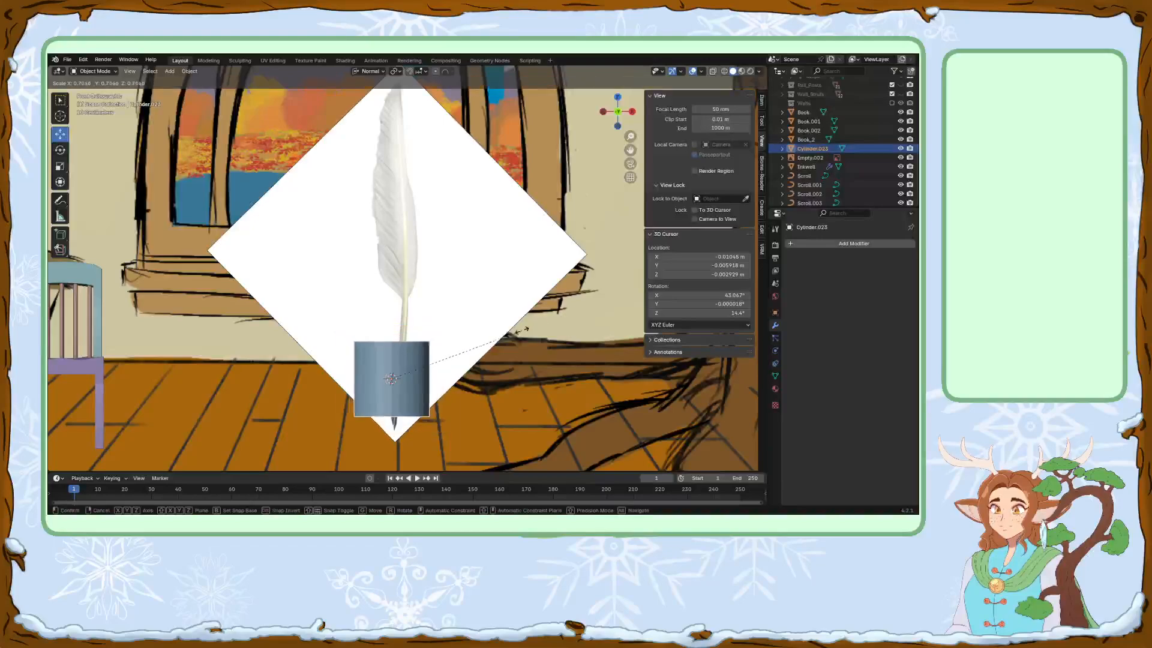
left_click(413, 363)
left_click(114, 72)
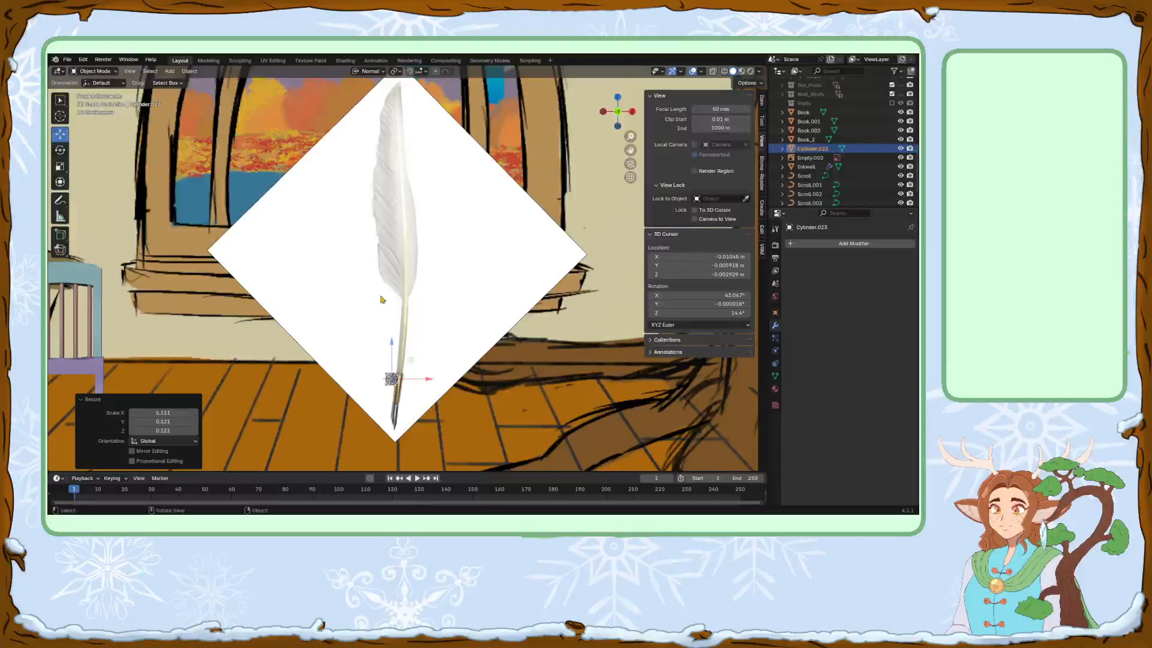
Move the cylinder about 0.09 m along X and 0.41 m down onto the ferrule, and tilt it to follow the shaft.
scroll(435, 320, "up", 2)
scroll(436, 323, "down", 4)
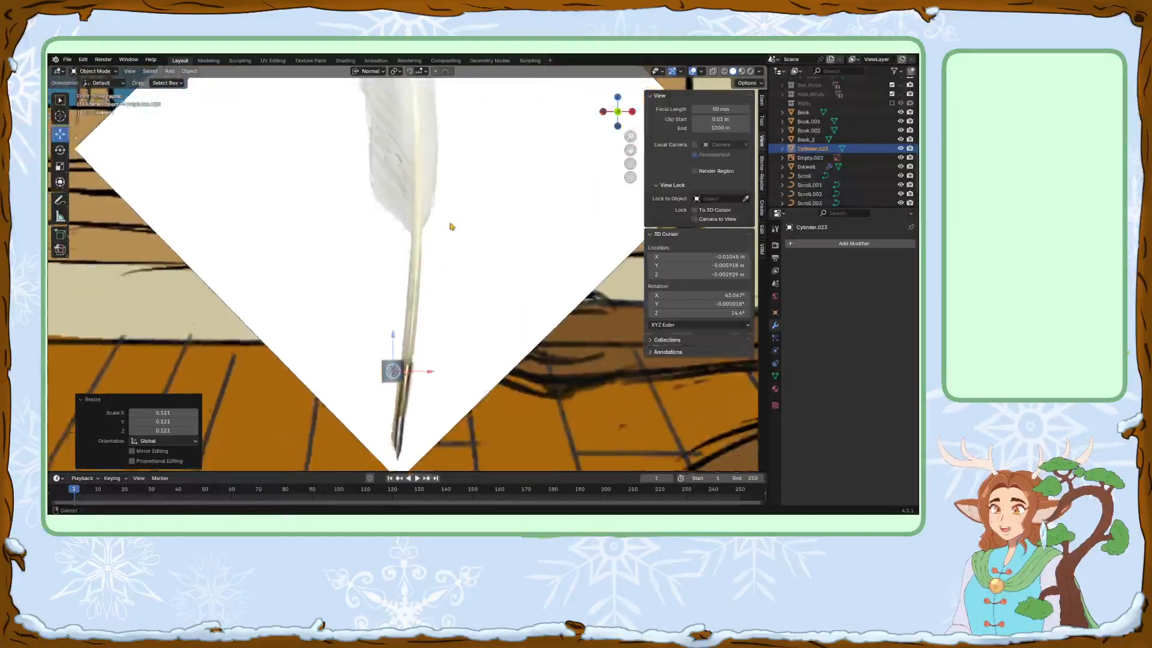
left_click_drag(406, 346, 421, 374)
key("r")
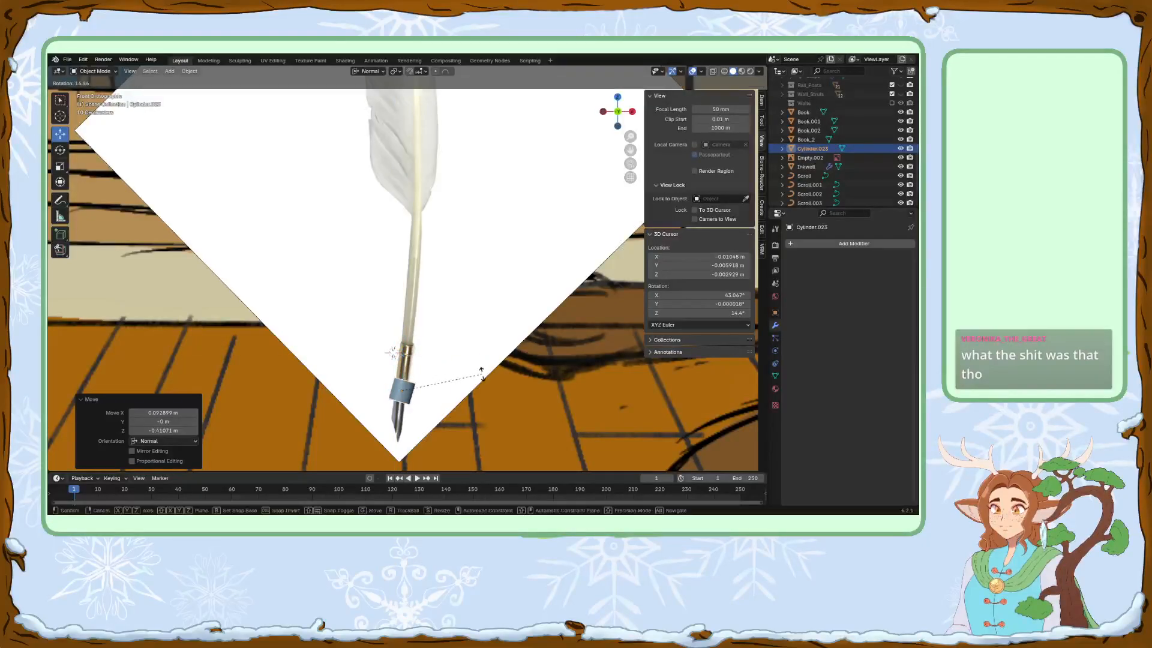
left_click(462, 367)
Scale the cylinder to 0.802, tilt it slightly to match the shaft, and nudge it up onto the ferrule.
key("s")
left_click(454, 372)
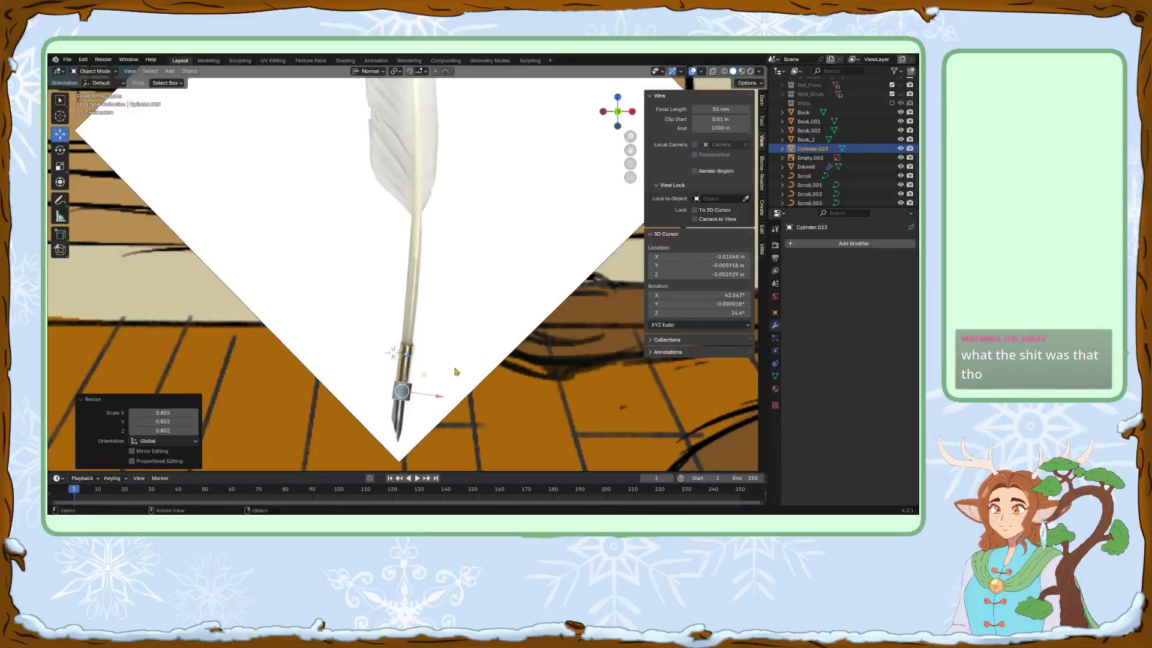
key("r")
left_click(443, 362)
key("g")
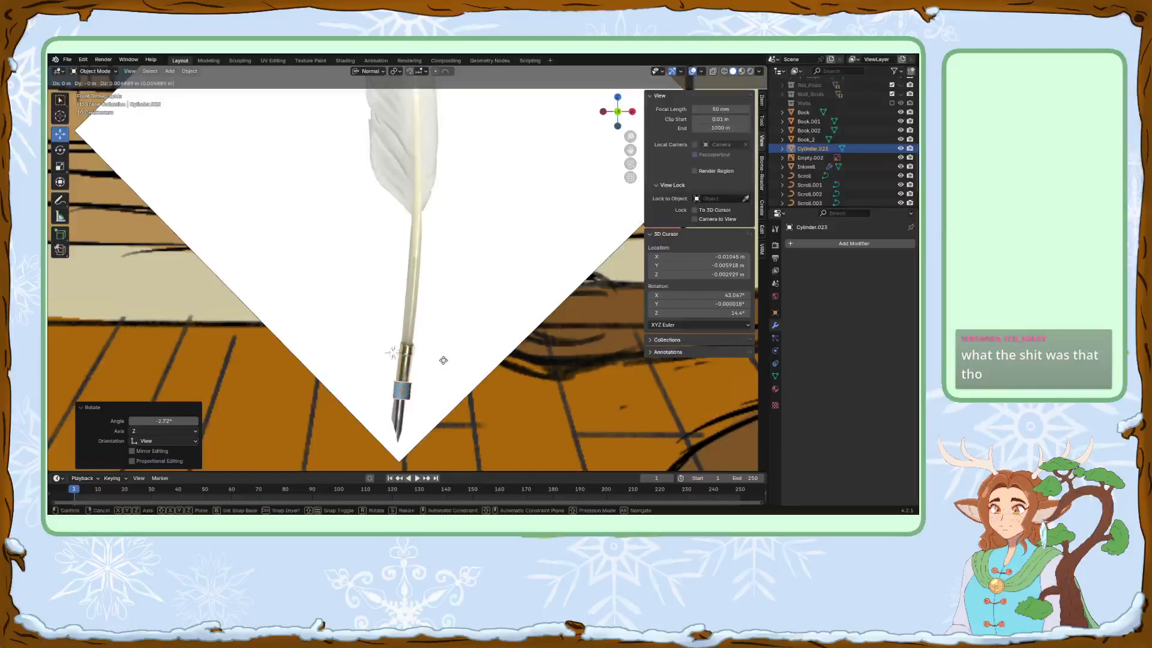
left_click(443, 355)
In Edit Mode with X-ray on, extrude the cylinder's bottom ring about 0.298 m down along the nib.
left_click(95, 71)
left_click(94, 92)
left_click(369, 422)
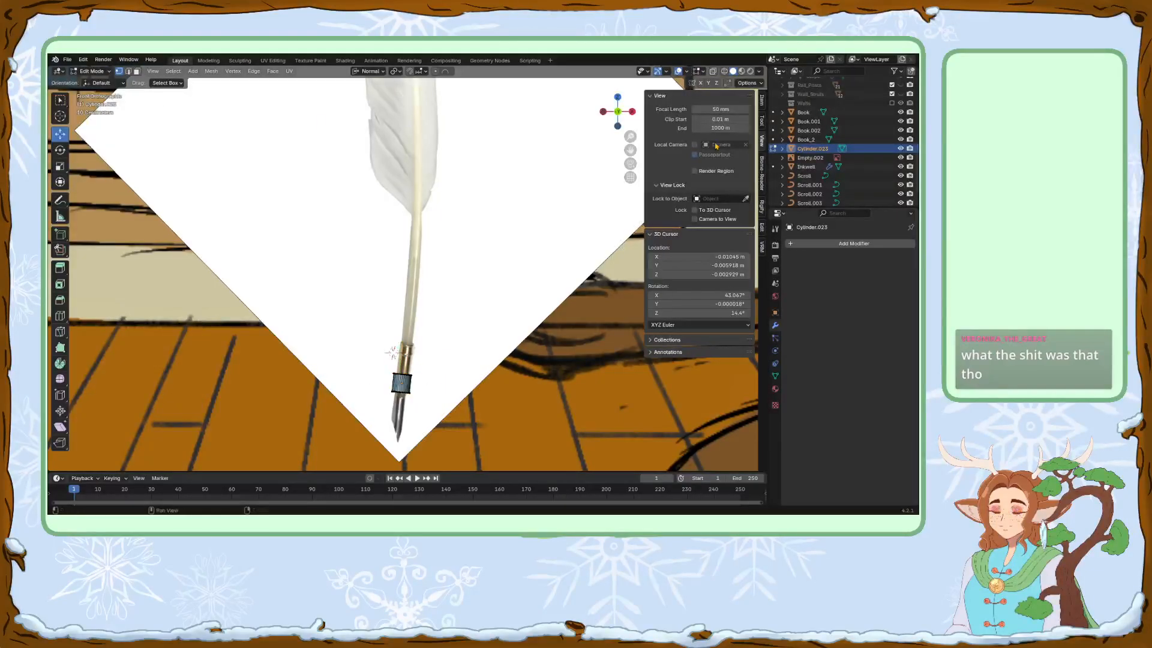
left_click(713, 71)
left_click_drag(381, 382, 418, 404)
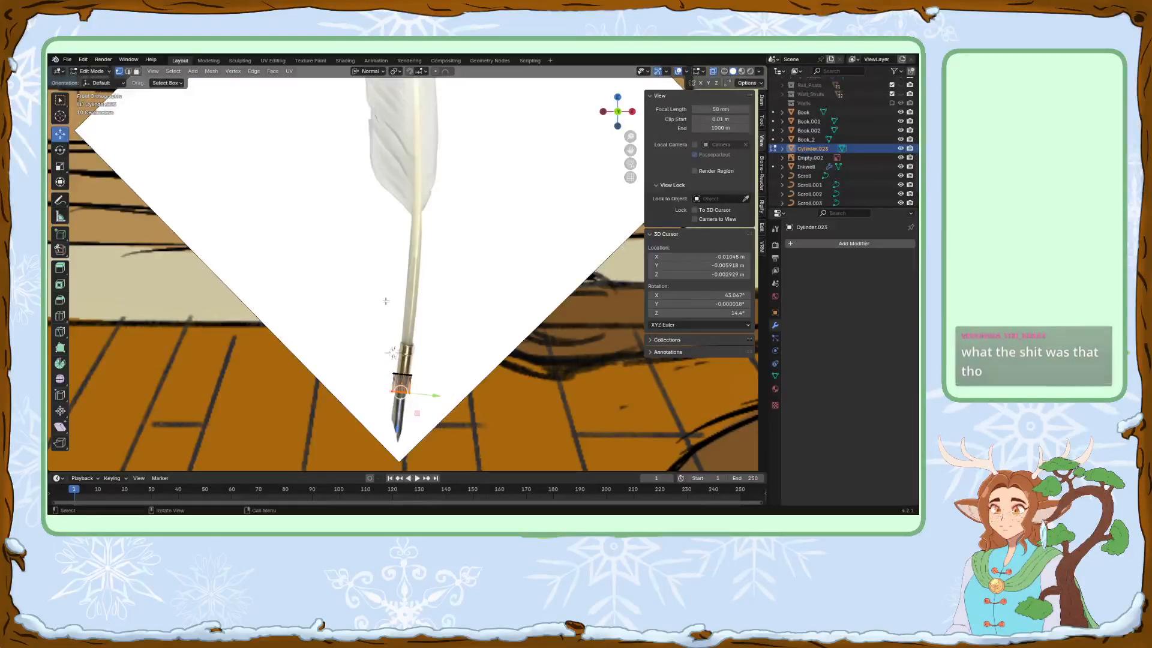
key("e")
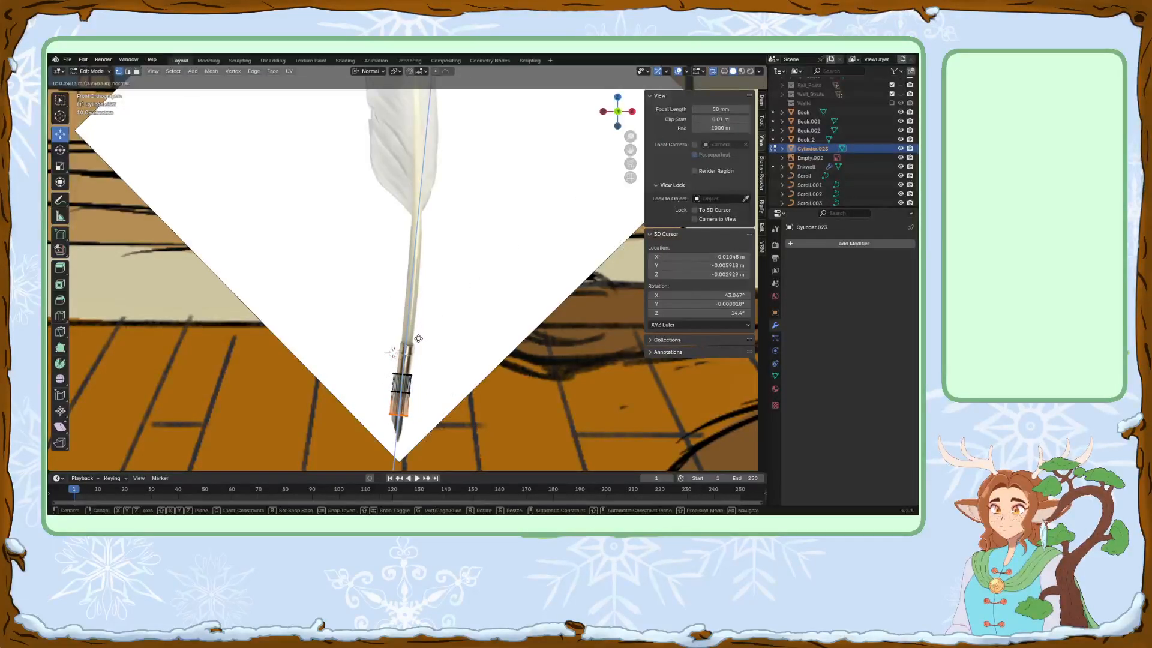
left_click(418, 345)
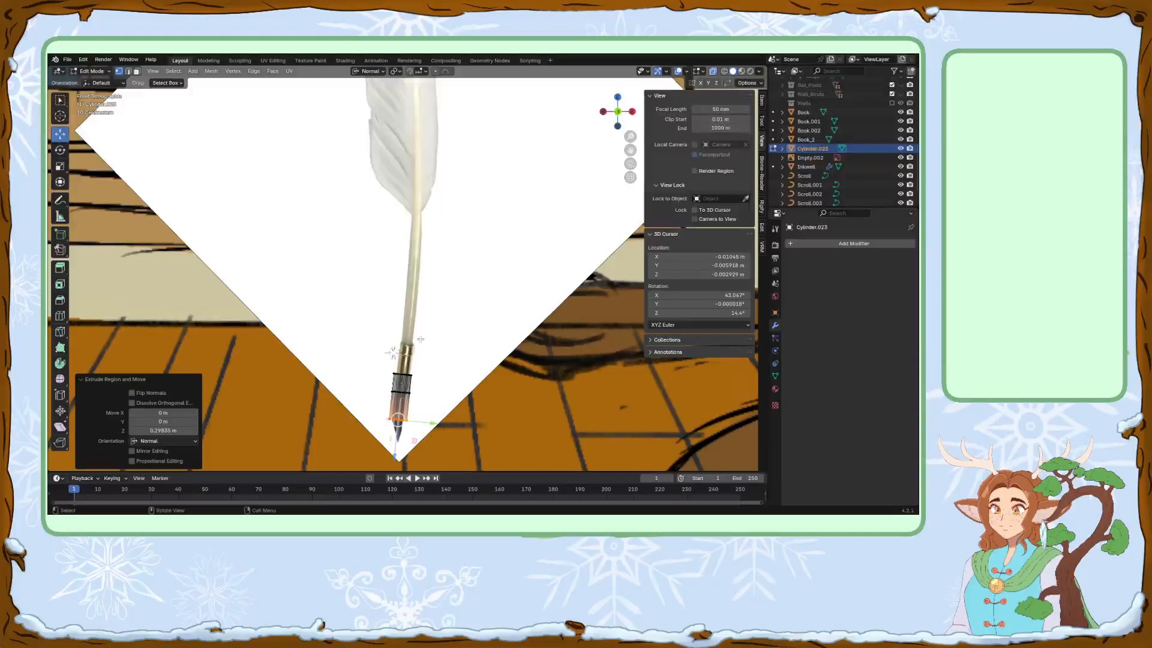
Extrude the bottom ring about 0.173 m further, narrow it to a point, rotate it 58° and move it onto the nib's tip.
key("e")
left_click(441, 365)
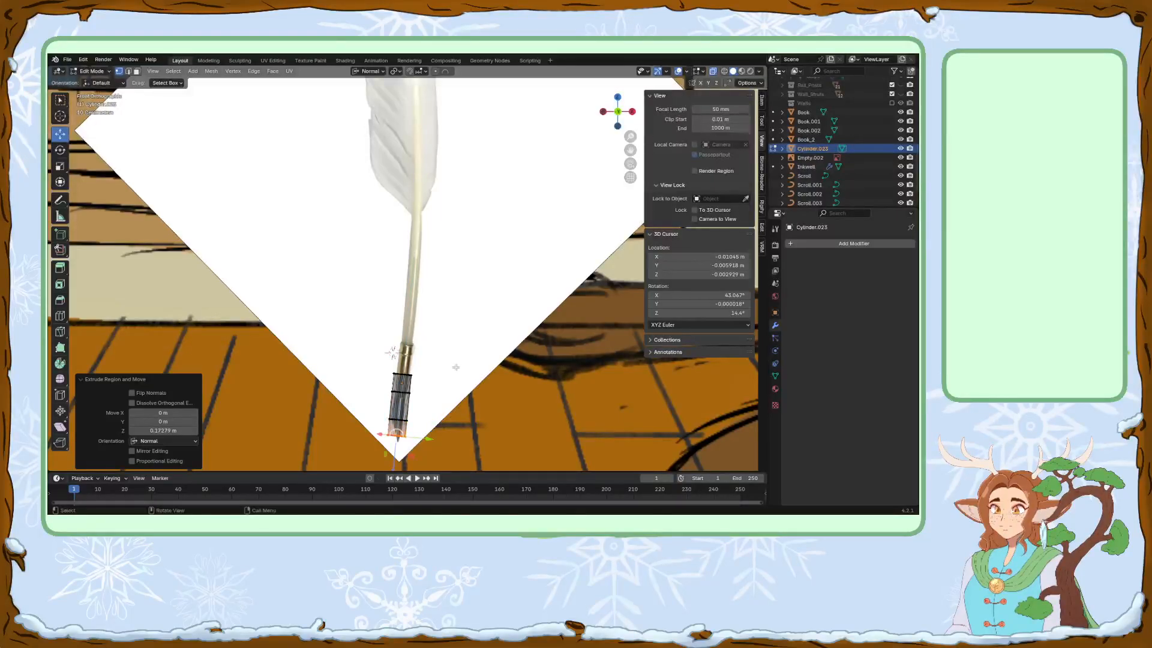
key("r")
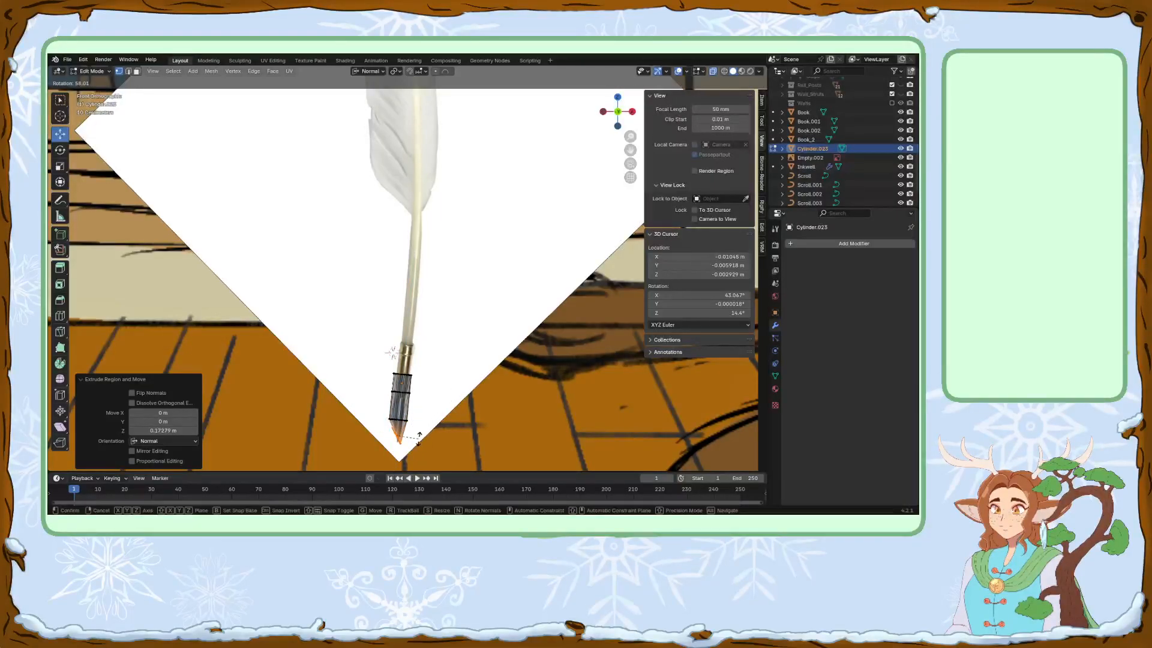
left_click(418, 436)
key("g")
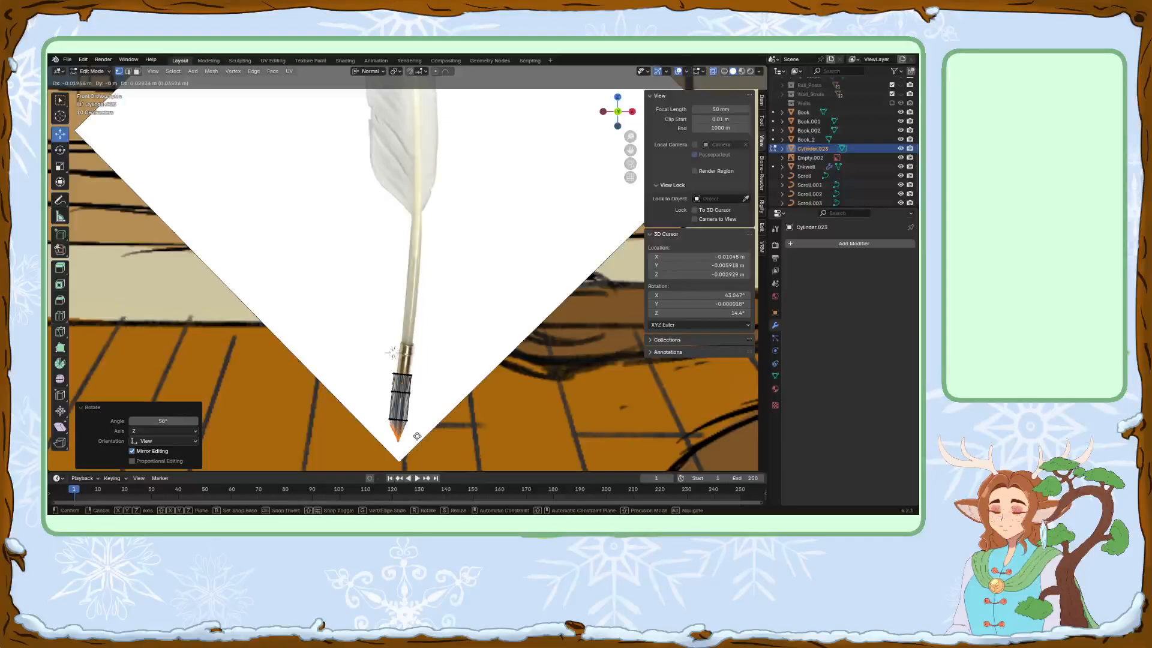
left_click(417, 436)
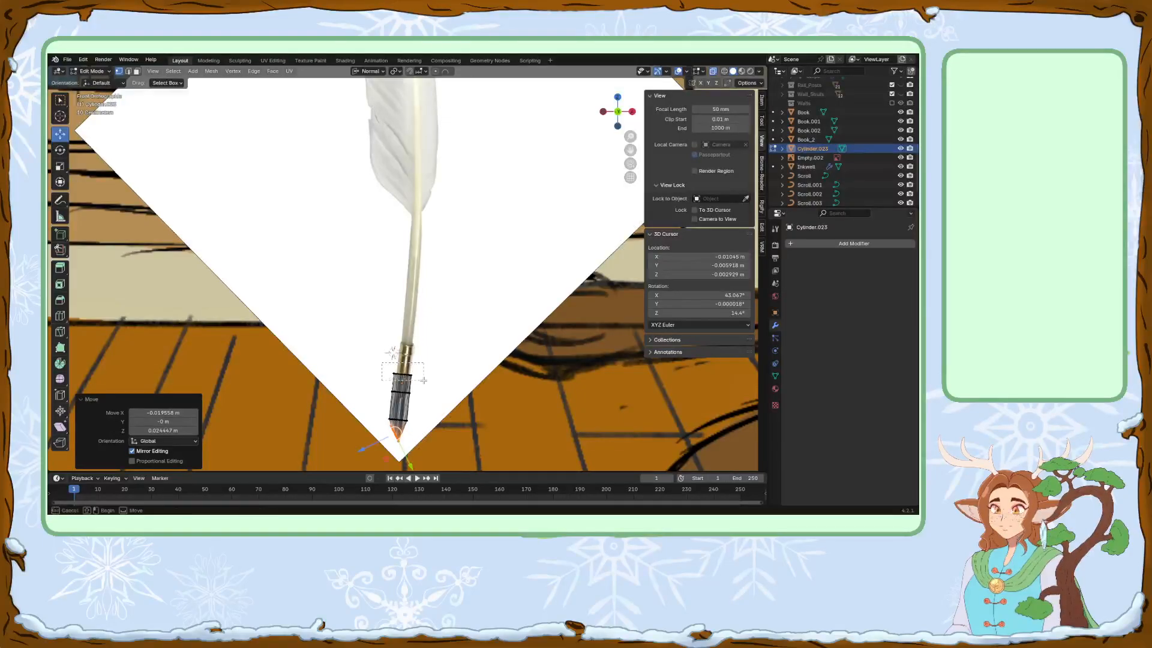
Extrude the cylinder's top ring up about 0.198 m to cover the ferrule, and add two thin bands of about 0.049 m and 0.044 m.
left_click_drag(382, 363, 422, 384)
key("e")
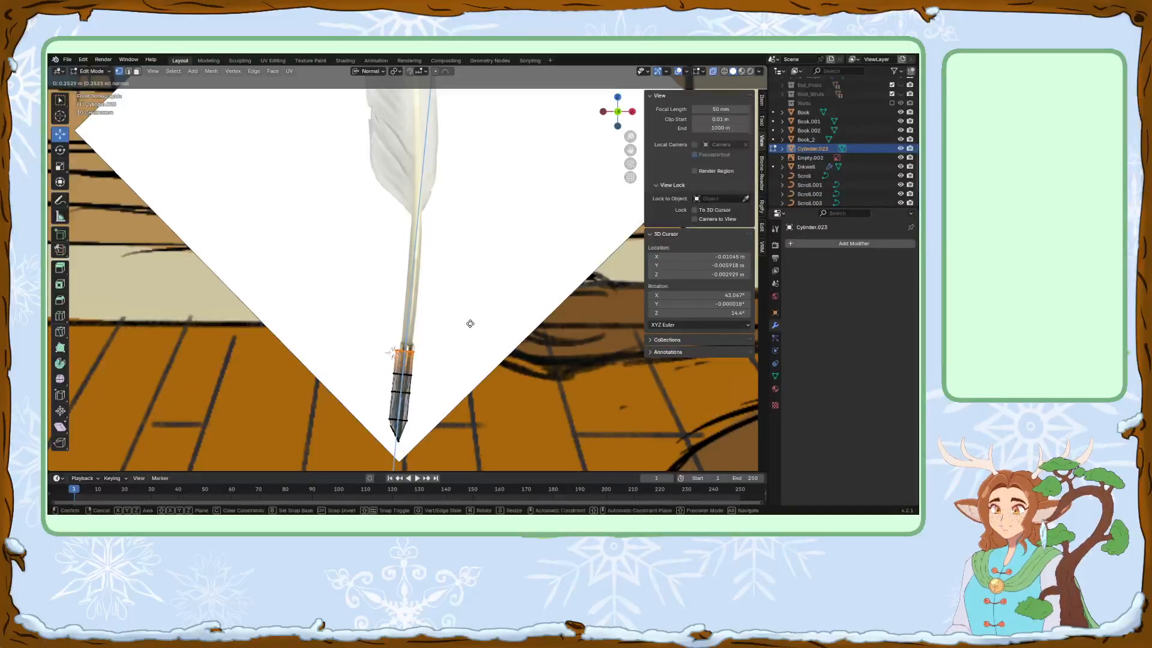
left_click(468, 328)
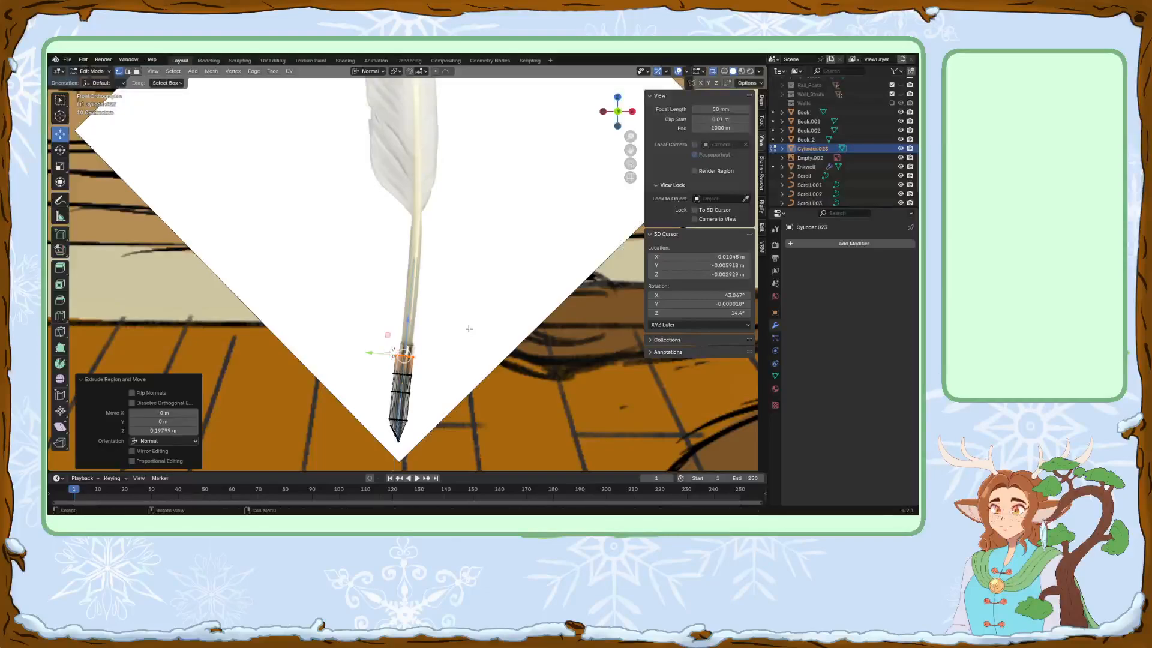
key("e")
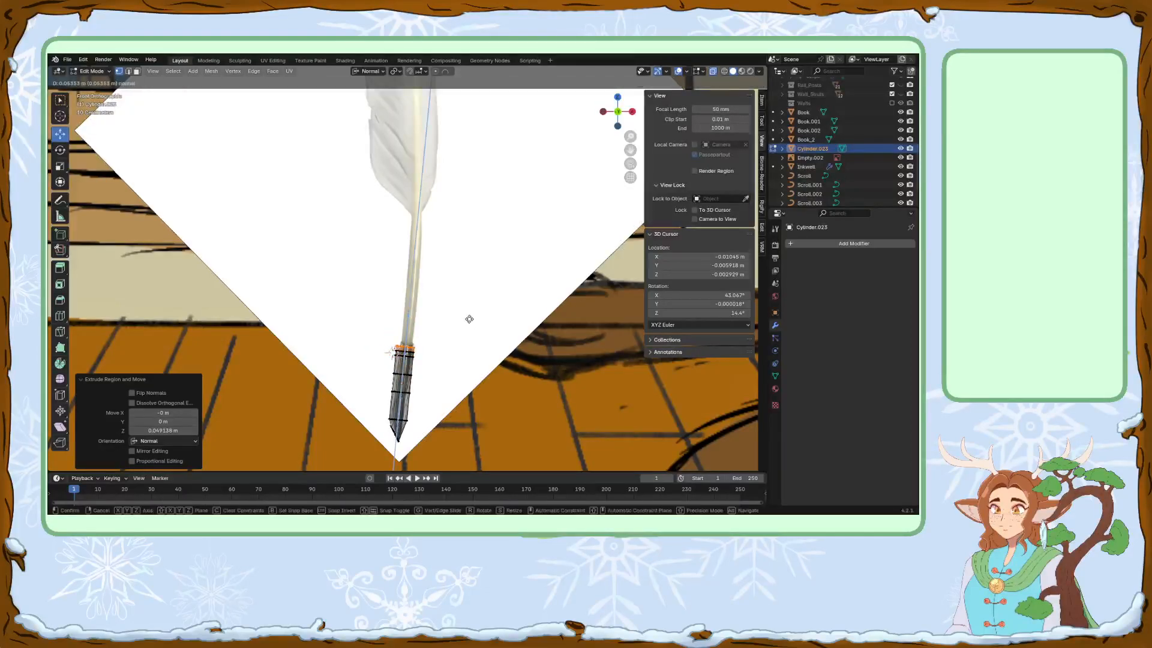
left_click(469, 319)
key("e")
left_click(469, 314)
Extrude the top ring about 0.744 m up the shaft and shift the new ring slightly further along it.
key("e")
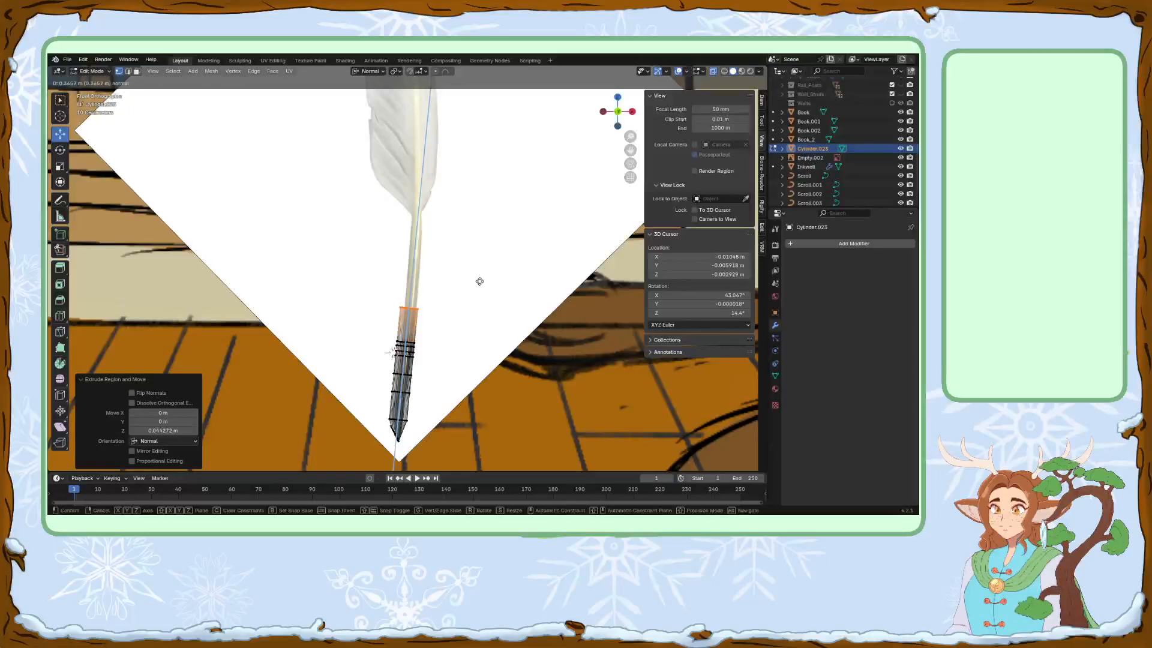
left_click(487, 246)
middle_click_drag(487, 247, 485, 266, "shift")
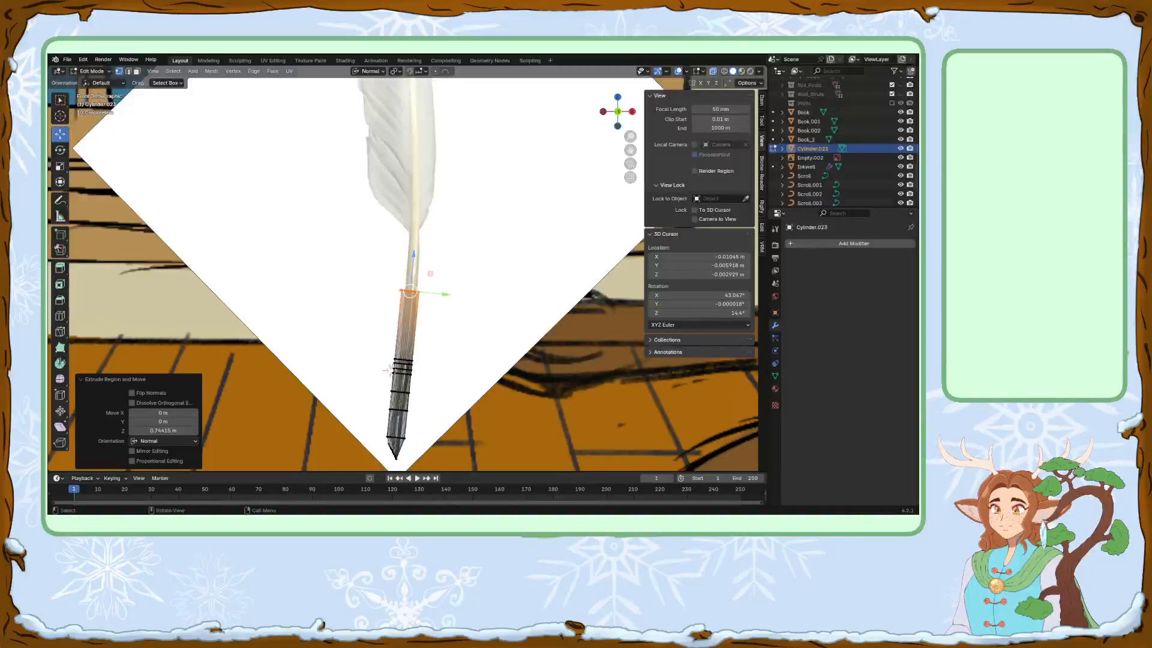
scroll(385, 390, "up", 1)
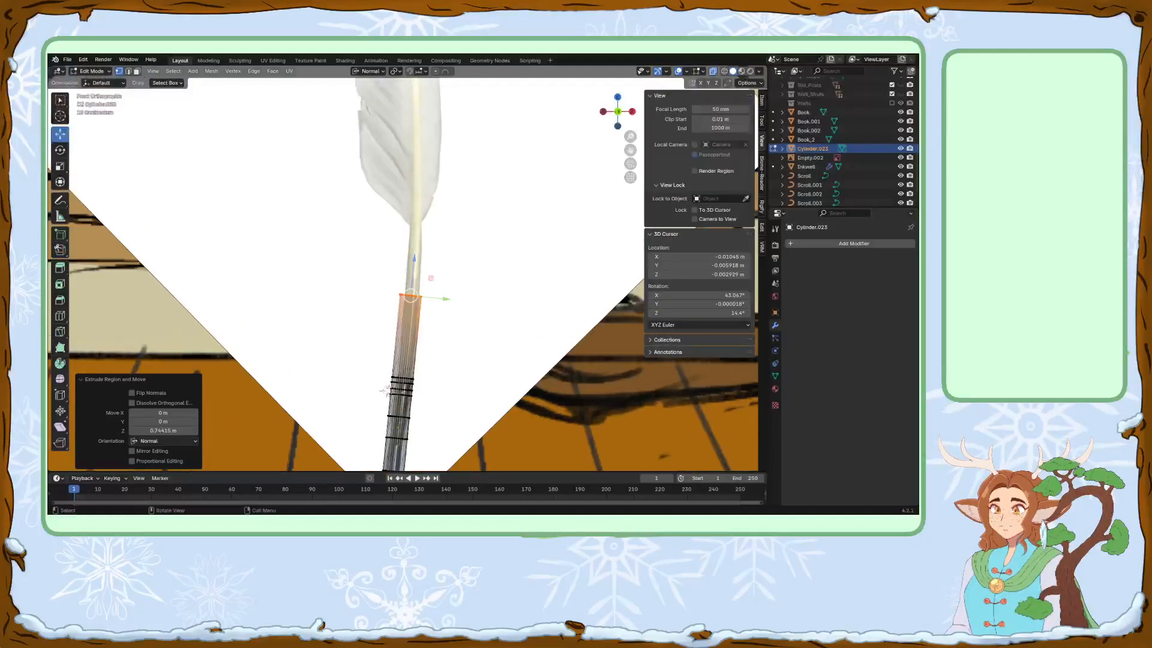
left_click(428, 272)
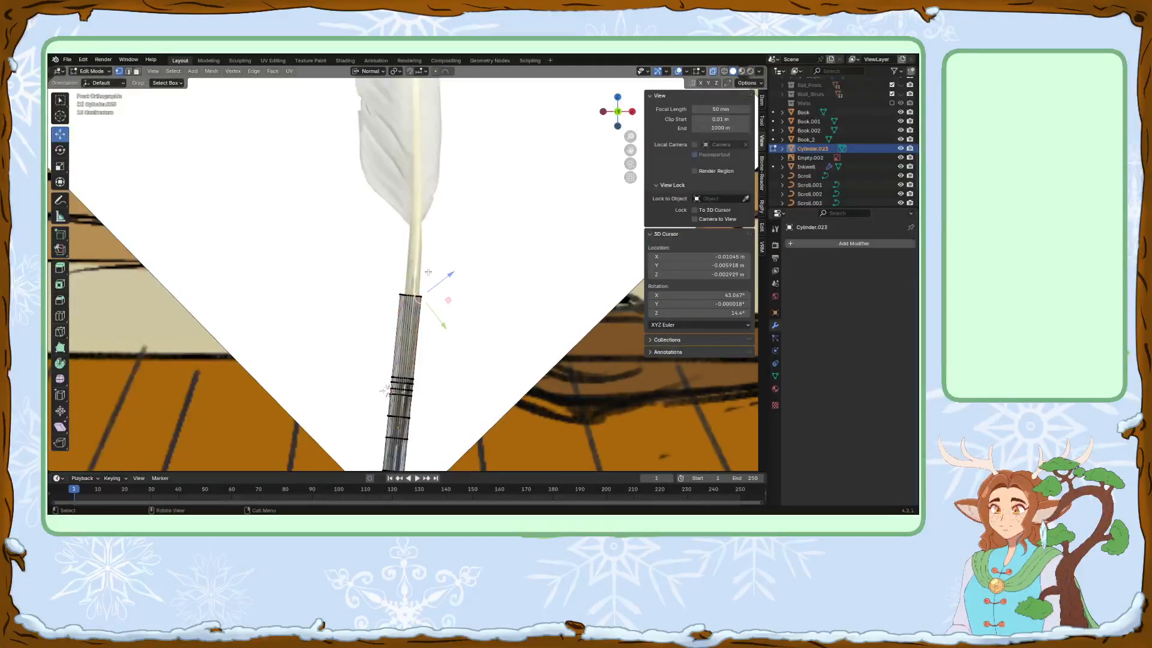
key("ctrl+z")
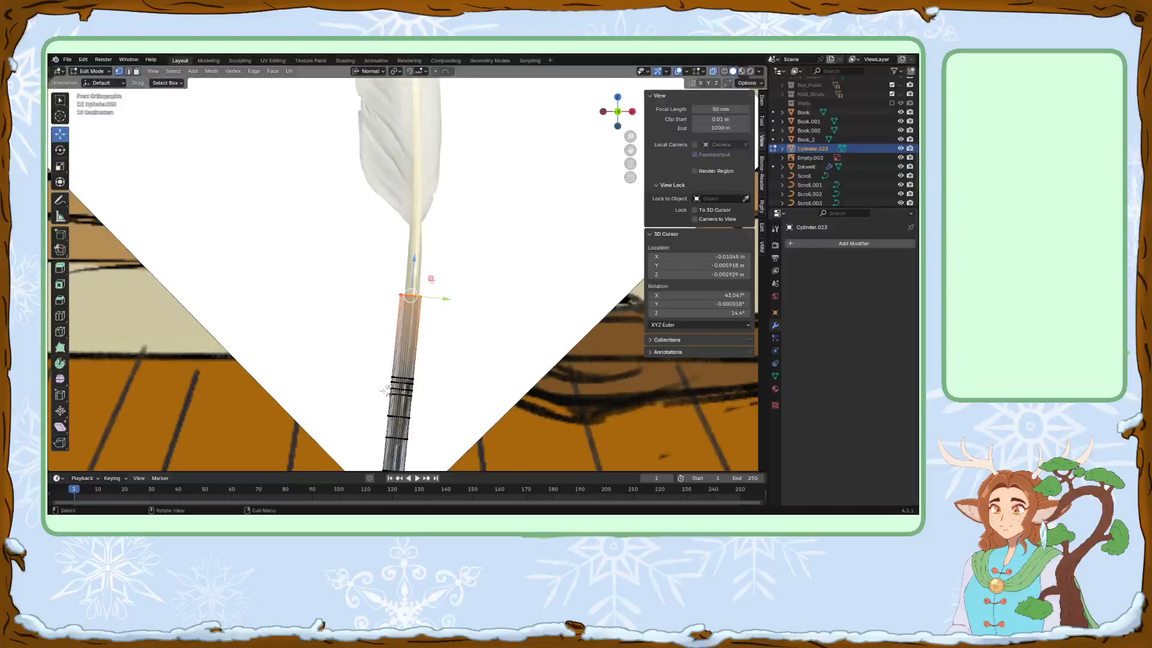
key("g")
key("z")
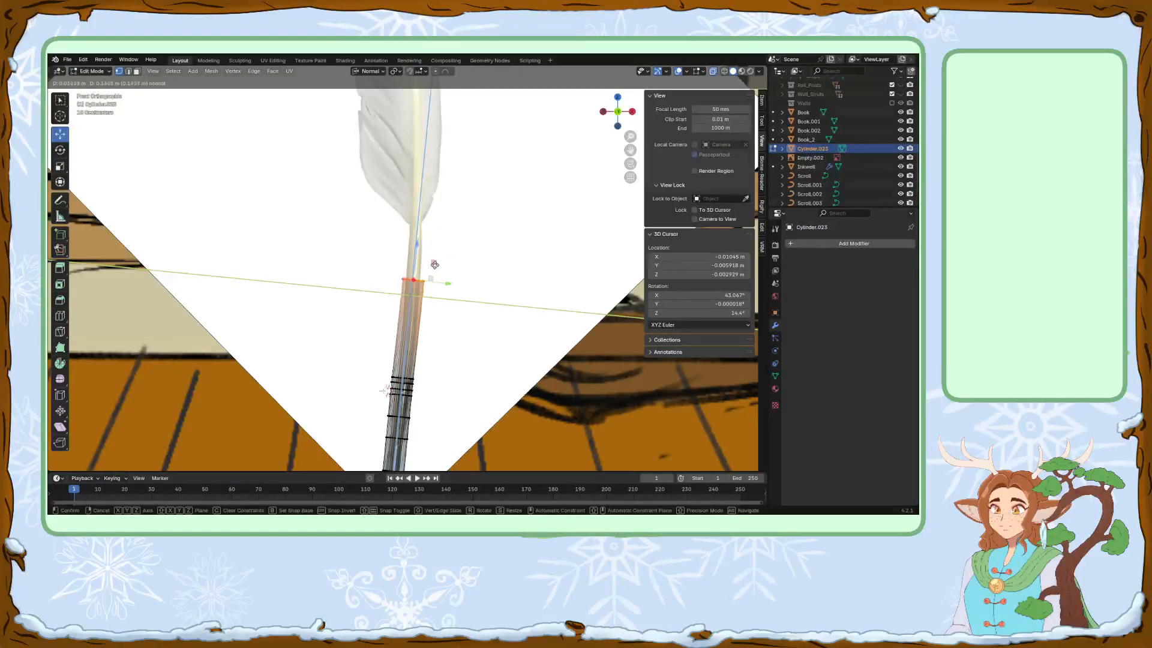
left_click(434, 265)
Extrude the end ring about 0.503 m to the base of the feather vane, rotate it -11.4° and nudge it onto the shaft.
key("e")
left_click(437, 207)
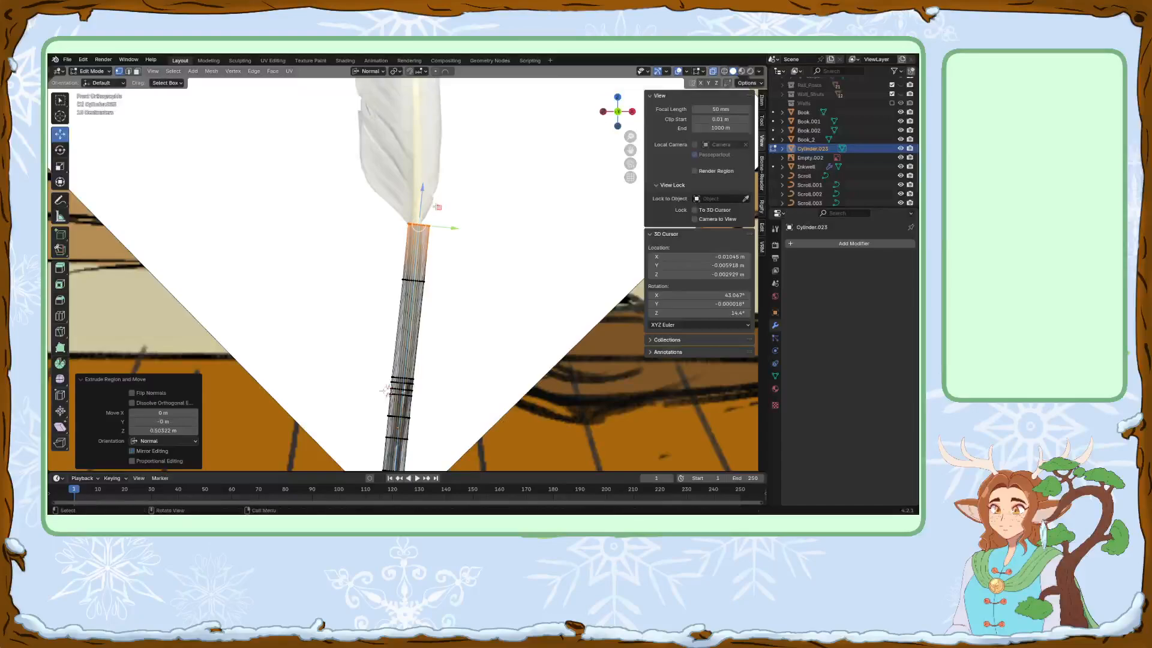
key("r")
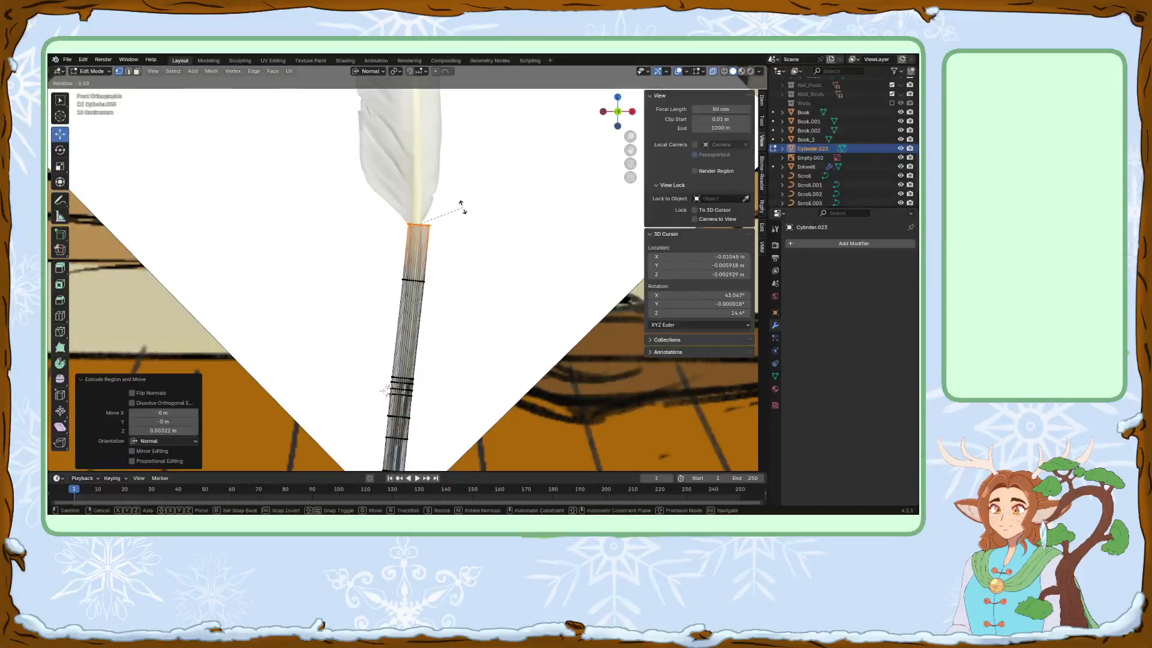
left_click(444, 199)
key("g")
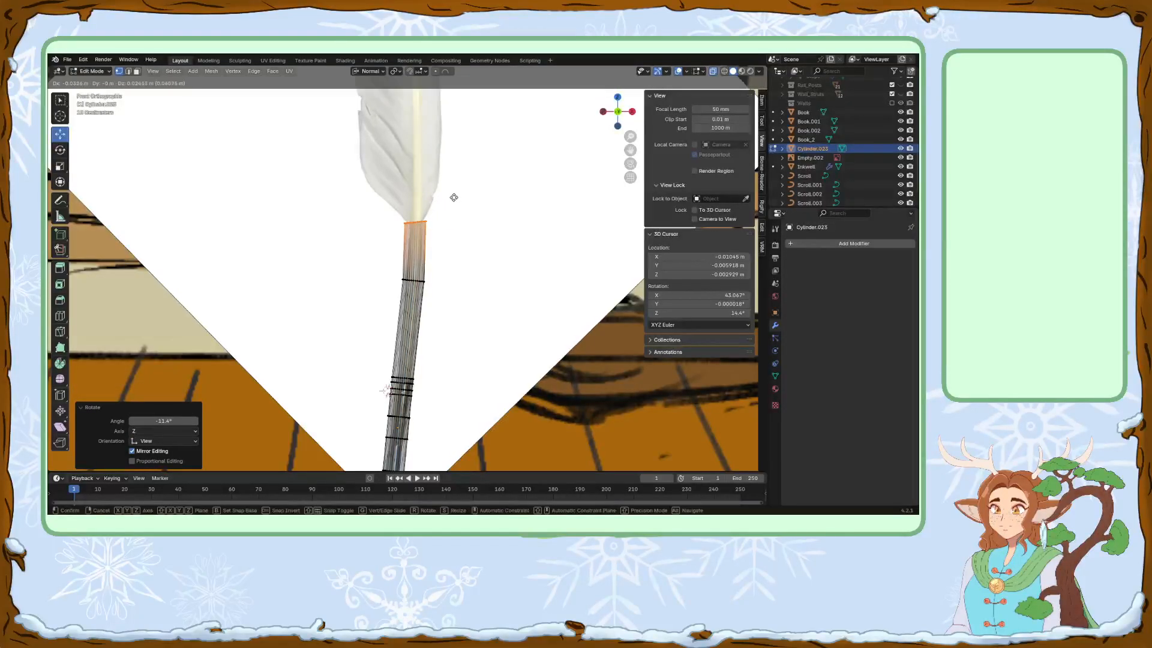
left_click(454, 198)
Rotate the ring below the shaft's end about 7.87° and move it about 0.037 m down to follow the shaft's curve.
left_click(417, 277, "alt")
key("r")
left_click(472, 271)
key("g")
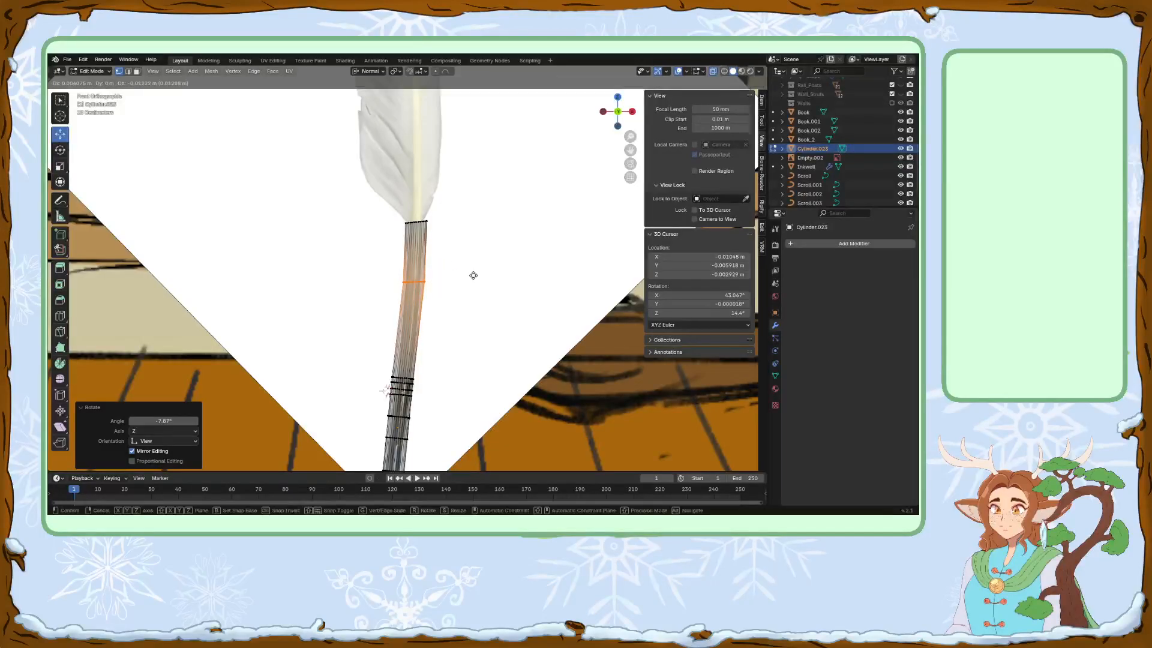
left_click(472, 279)
middle_click_drag(480, 269, 455, 294)
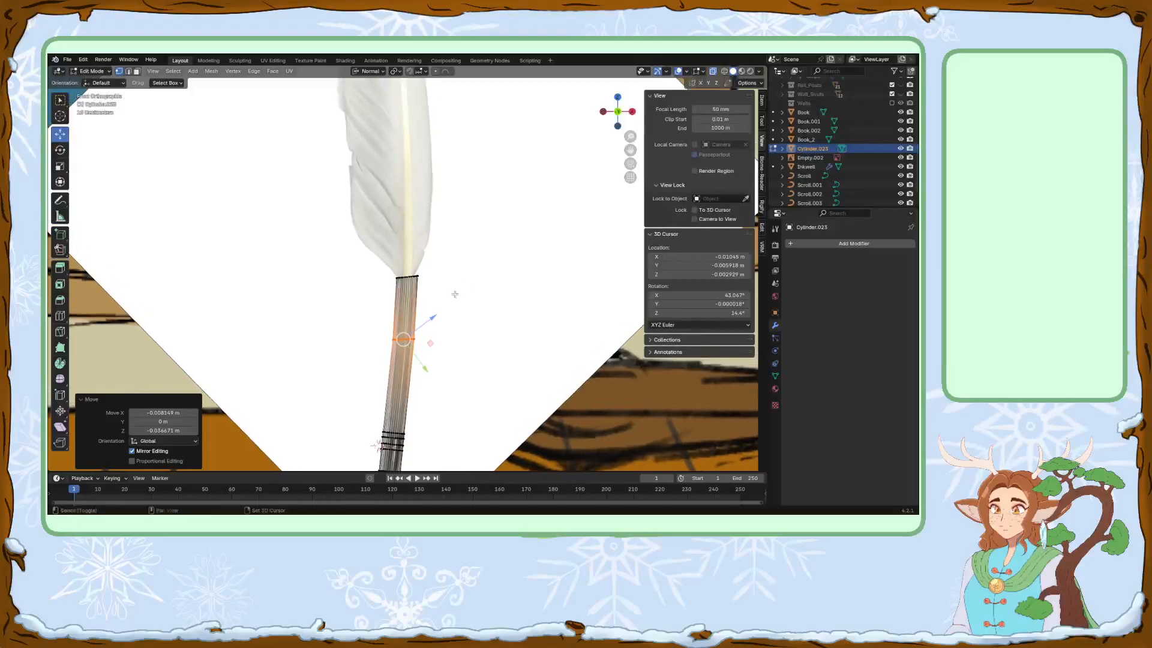
Rotate the top ring at the feather's base about 4.38° and scale it to 0.845.
left_click(419, 277, "alt")
key("r")
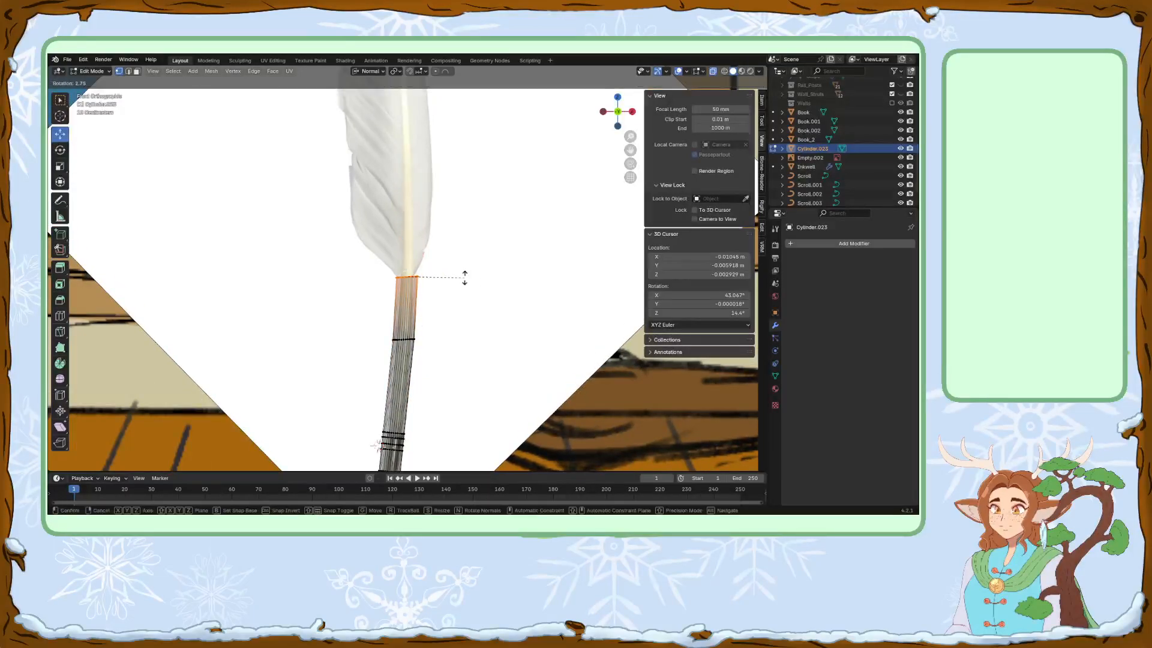
left_click(464, 282)
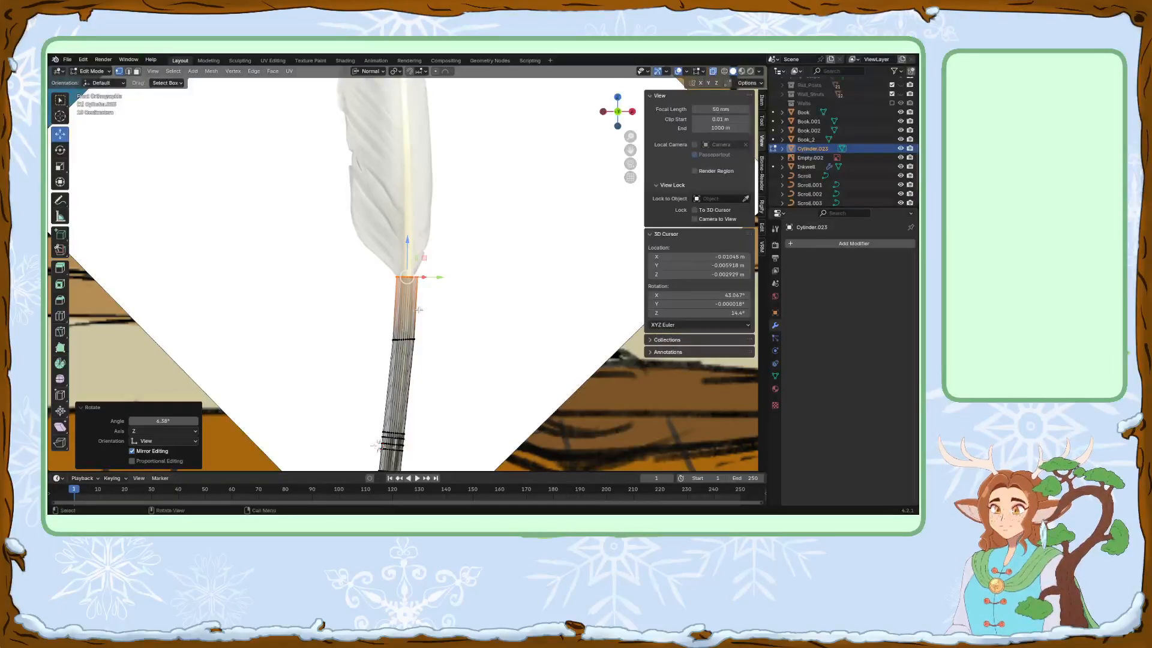
key("s")
left_click(484, 296)
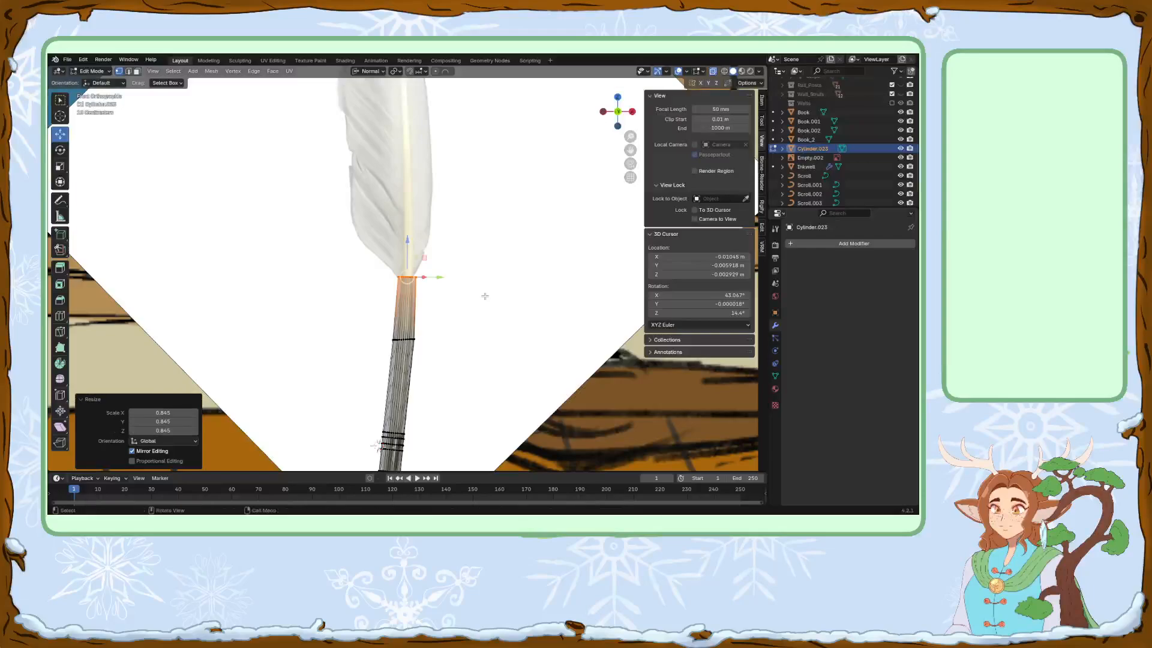
Scale the ring midway up the shaft to 0.899, and select the ring at the feather's base.
left_click_drag(383, 334, 524, 344)
key("s")
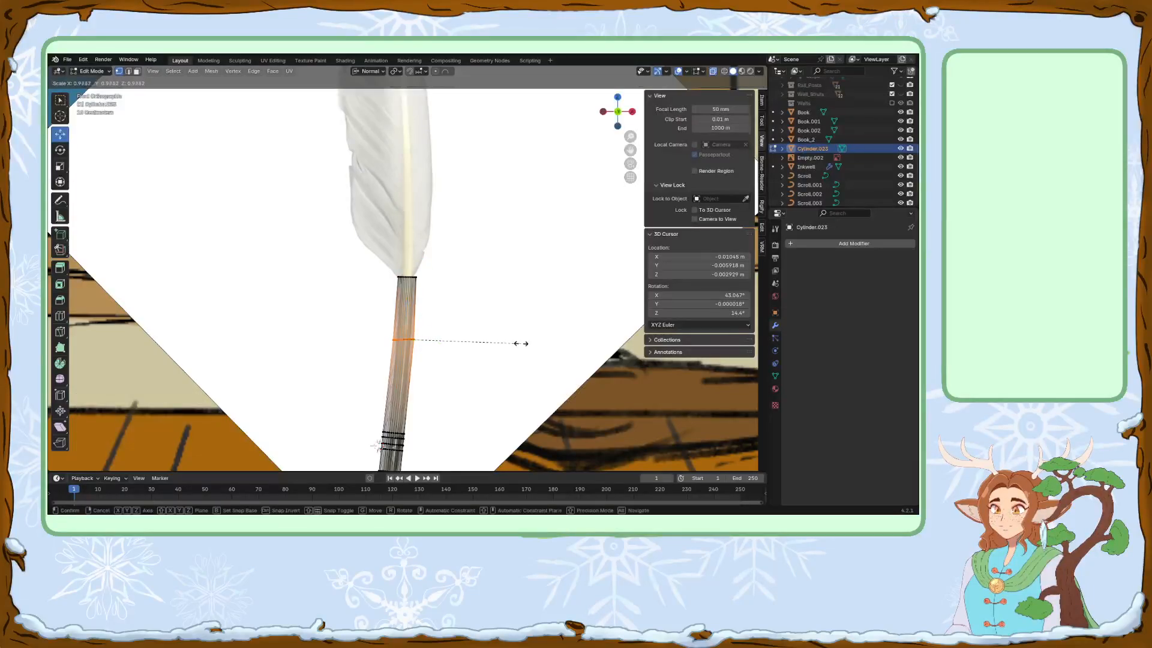
left_click(512, 345)
middle_click_drag(482, 334, 480, 392, "shift")
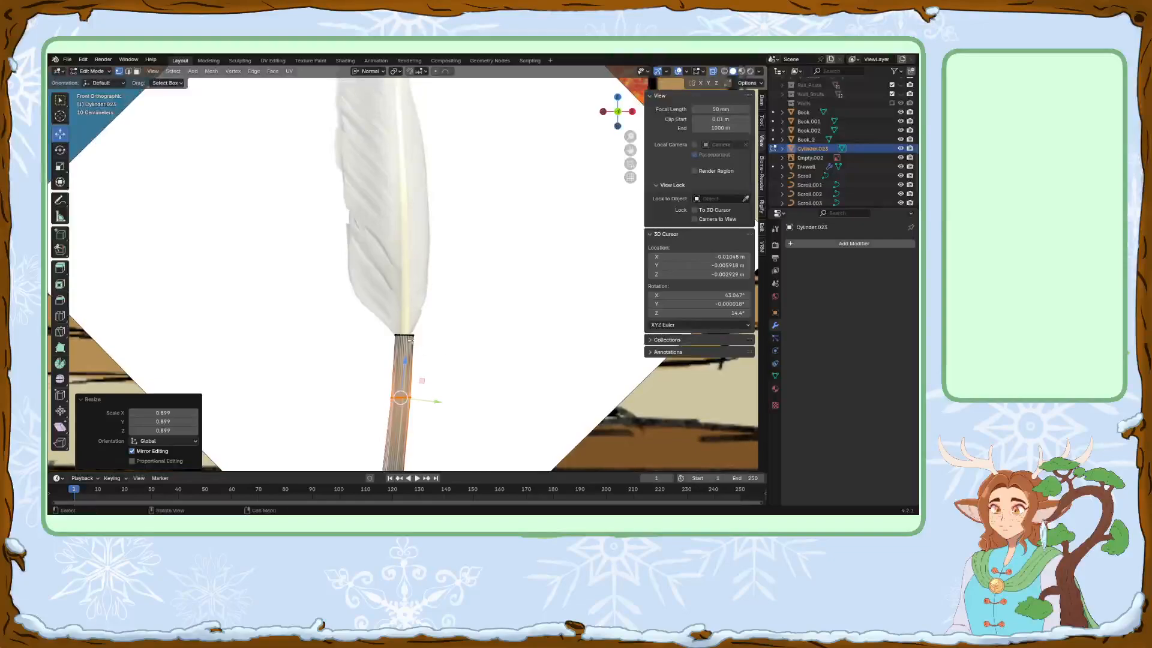
left_click_drag(392, 327, 440, 348)
middle_click_drag(467, 330, 472, 365, "shift")
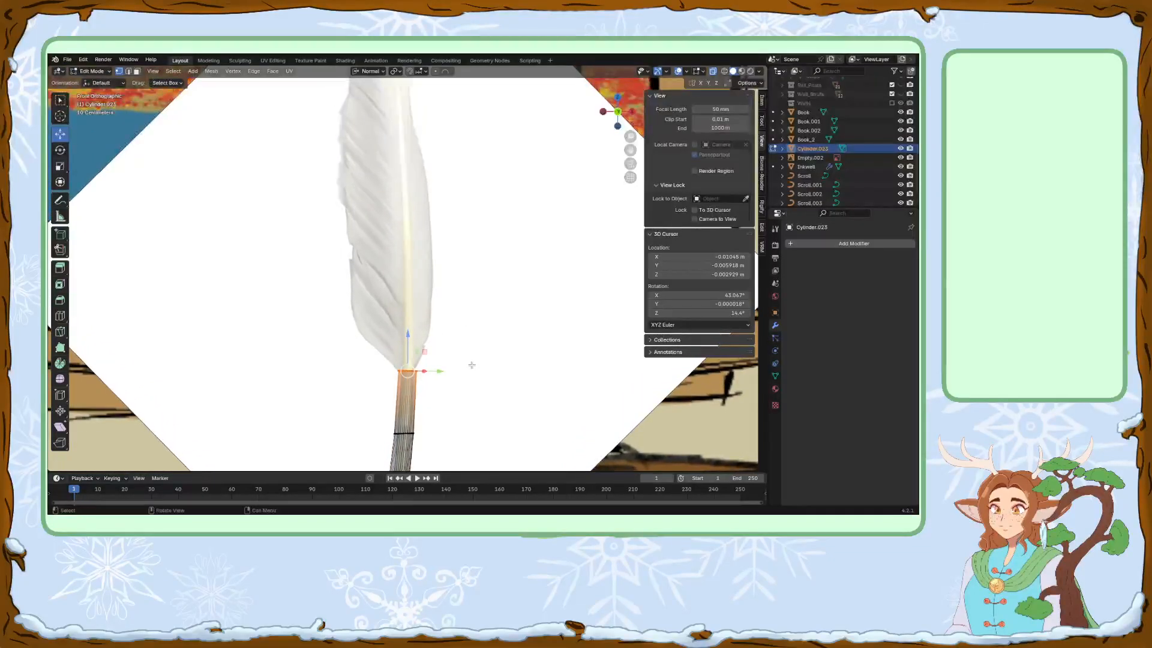
Try to extrude the end ring about 0.954 m into the feather, scaled to 0.640 and moved back down, and undo it.
key("e")
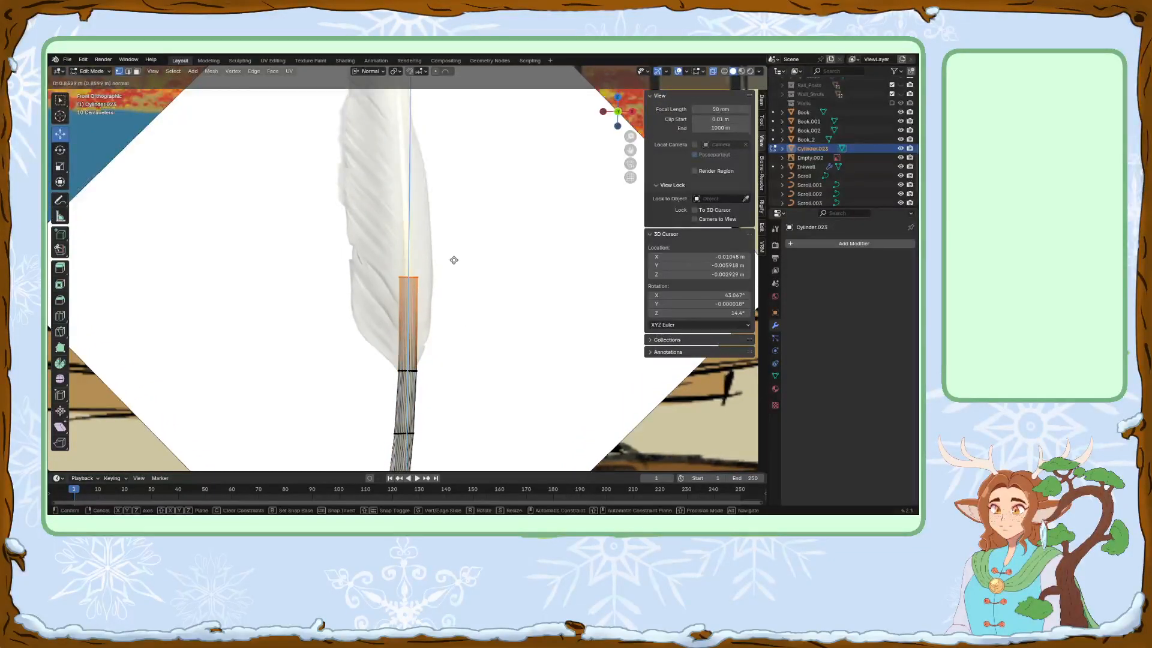
left_click(454, 251)
key("s")
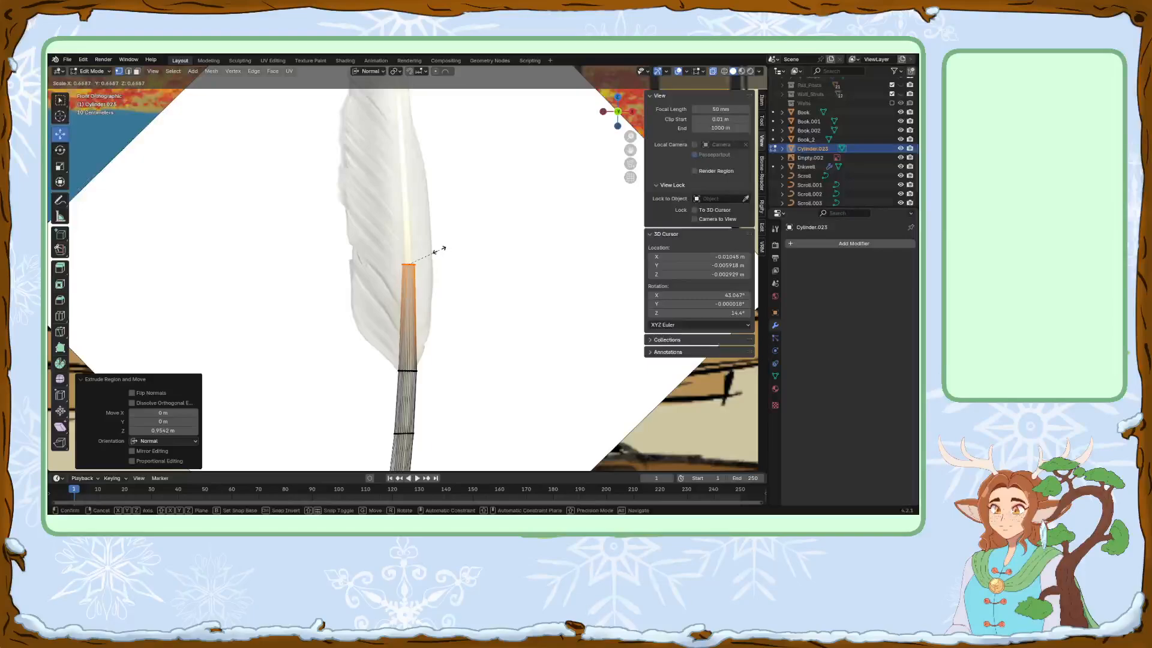
left_click(439, 250)
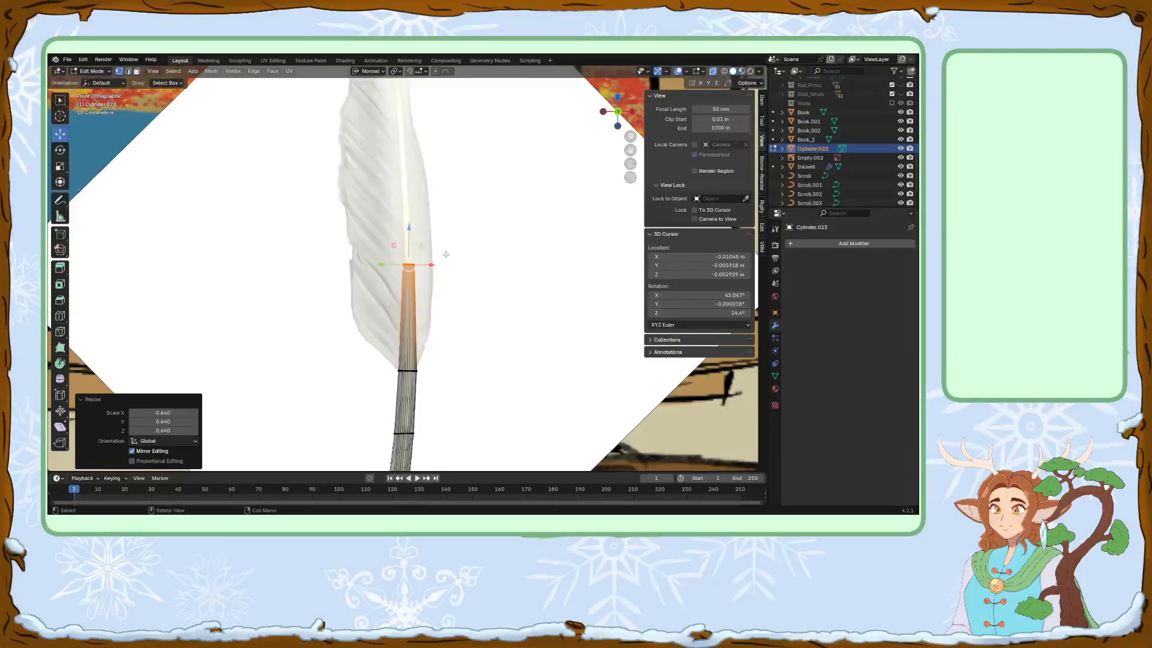
key("g")
left_click(446, 314)
key("ctrl+z")
key("ctrl+z")
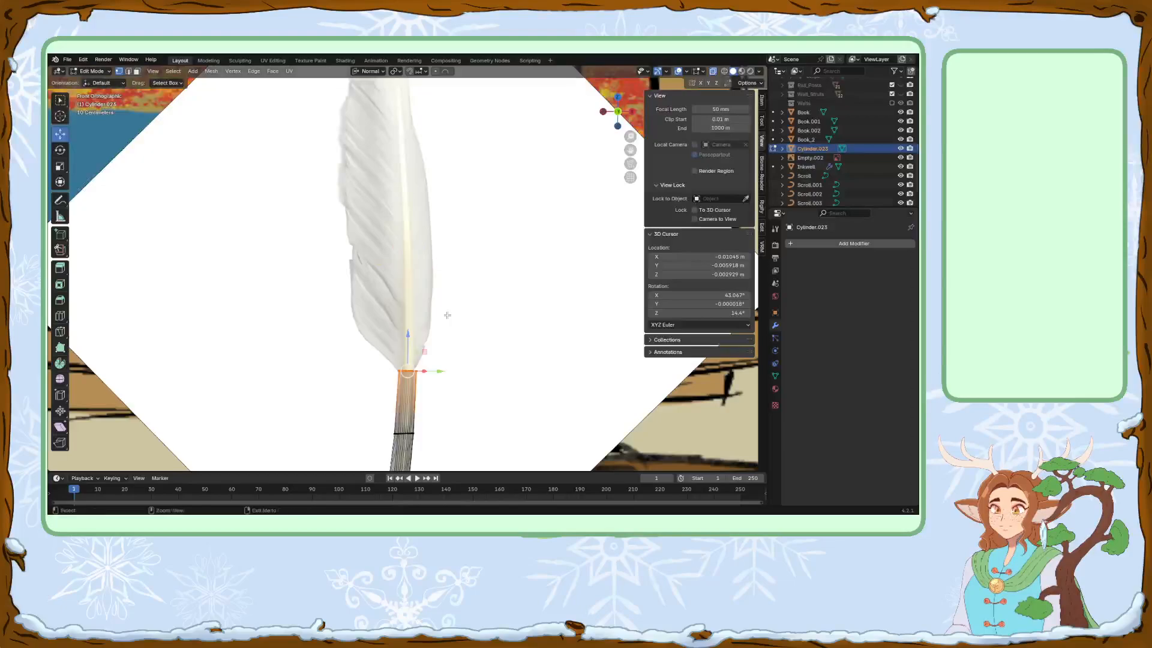
Extrude the shaft's end ring about 0.367 m into the feather, adjust its size and position slightly, and rotate it about 1.96°.
key("e")
left_click(451, 274)
key("s")
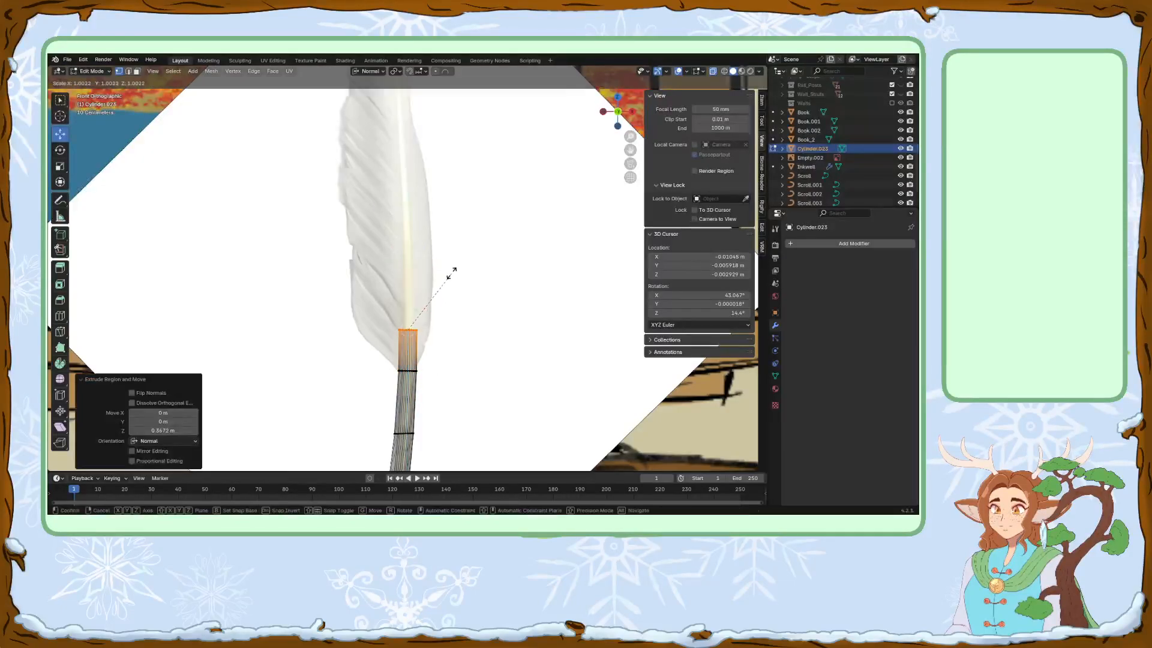
left_click(444, 275)
key("g")
left_click(451, 275)
key("r")
left_click(455, 274)
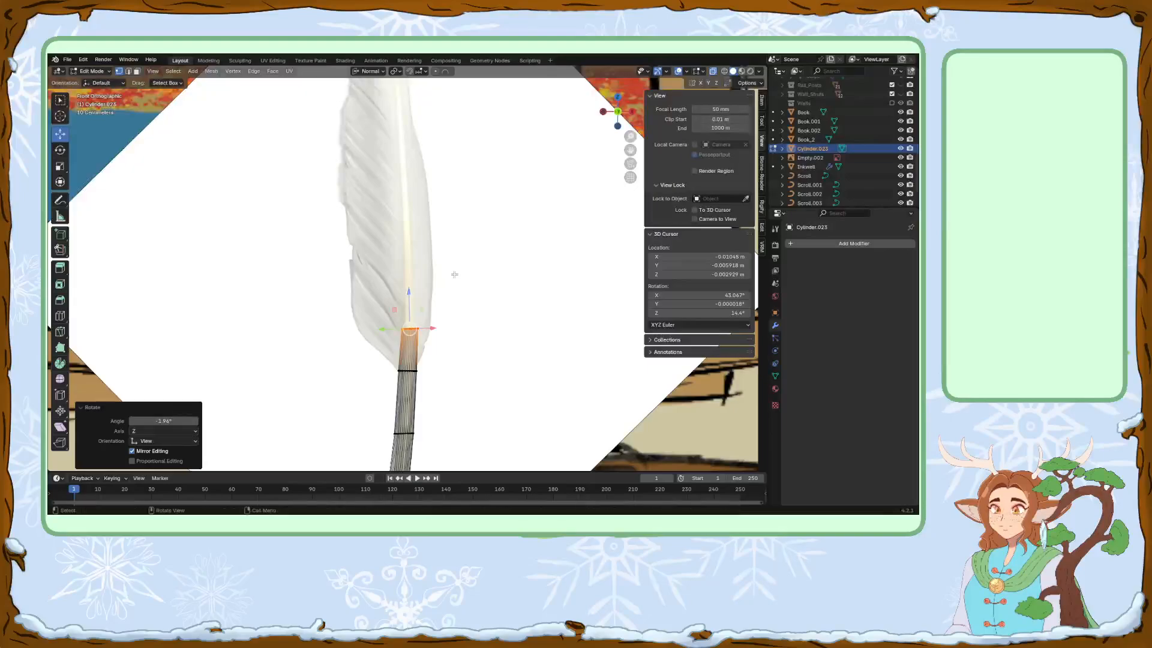
Extrude the end ring about 0.602 m further up the feather, and centre and tilt it about 3.48° along the quill's line.
key("e")
left_click(461, 214)
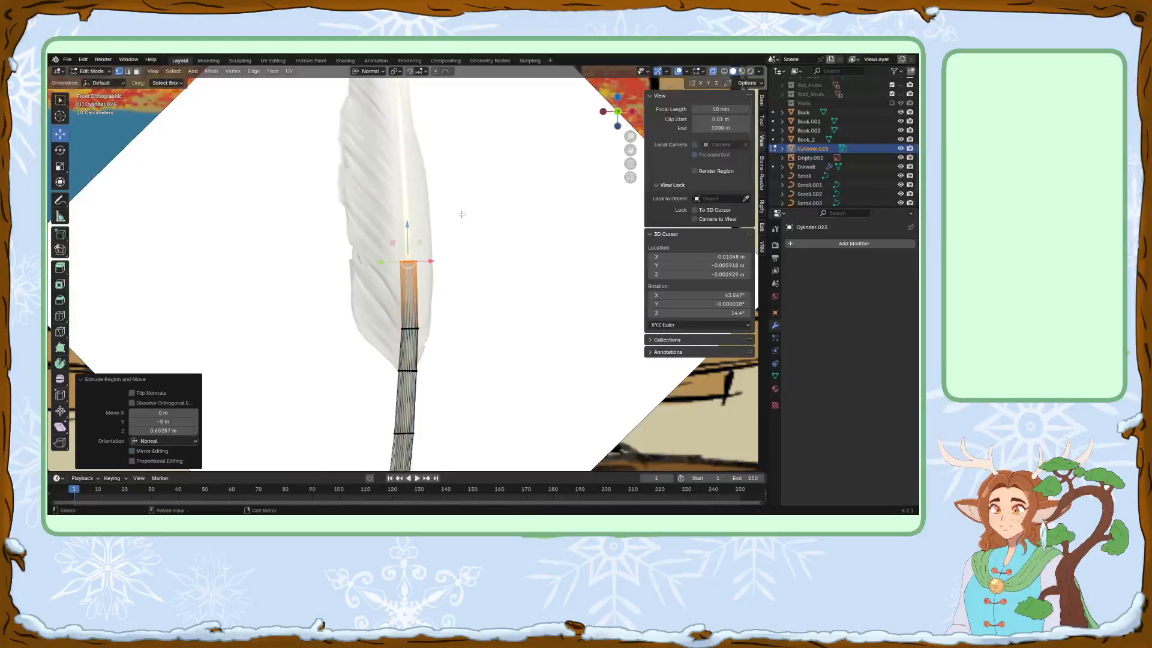
key("g")
left_click(471, 219)
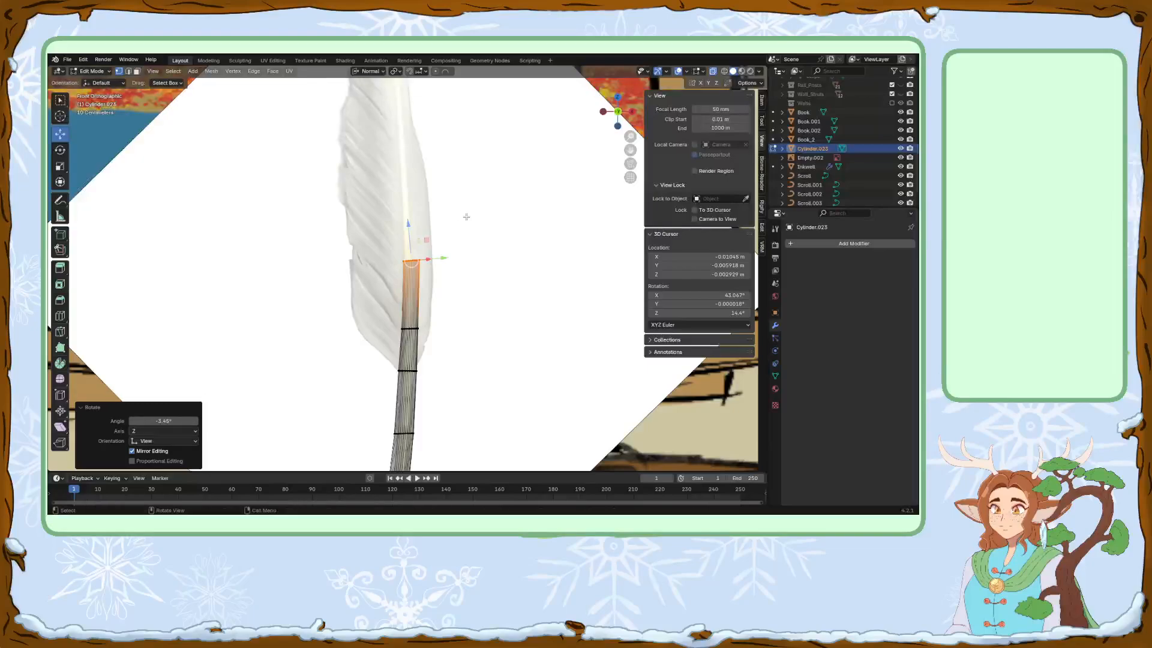
key("h")
key("ctrl+z")
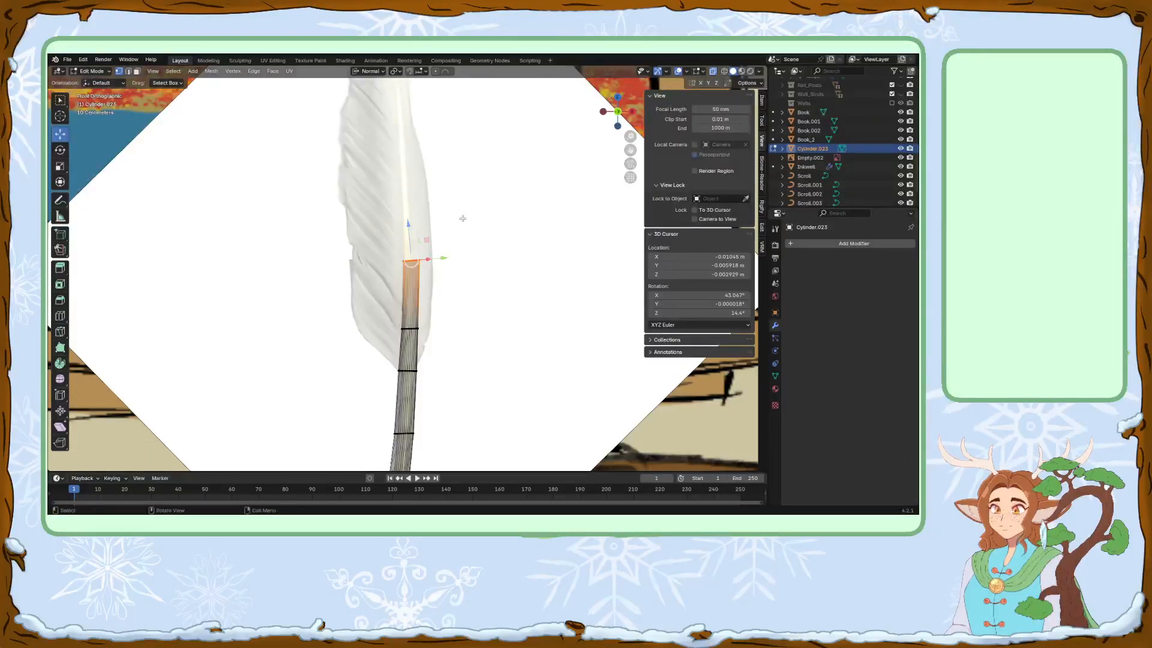
Move the new end ring about 0.024 m up and scale it to 0.930.
key("g")
left_click(461, 216)
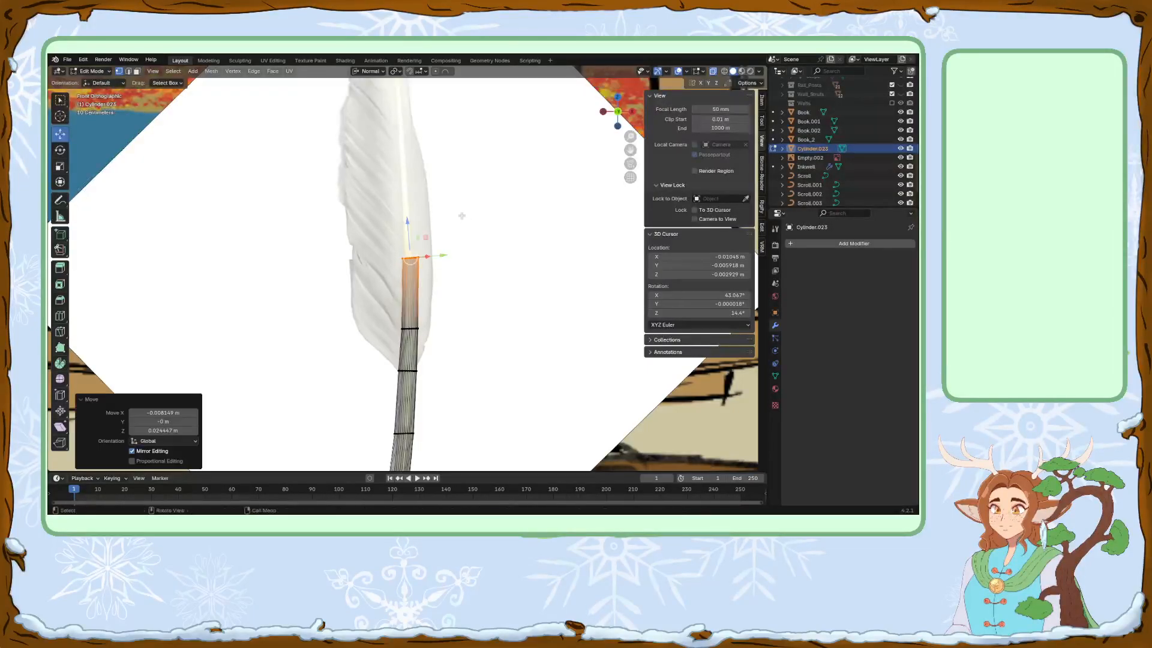
key("s")
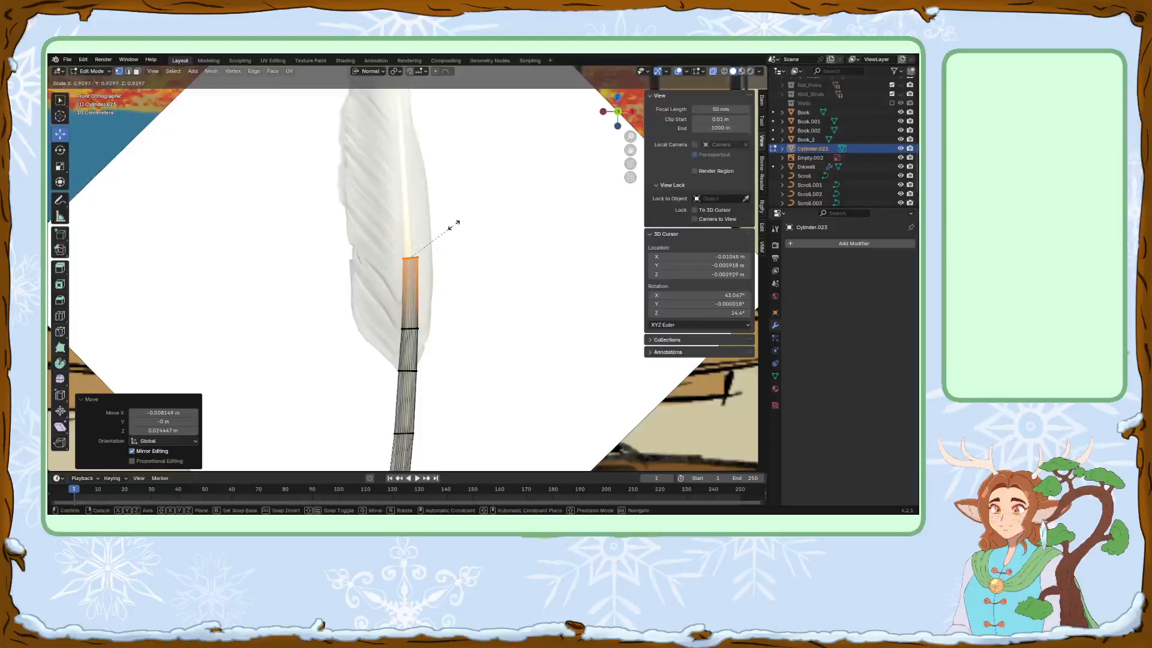
left_click(453, 223)
Extrude the end ring about 1.008 m up the feather and rotate it about 3.28° to follow the curve.
middle_click_drag(489, 240, 487, 342, "shift")
key("e")
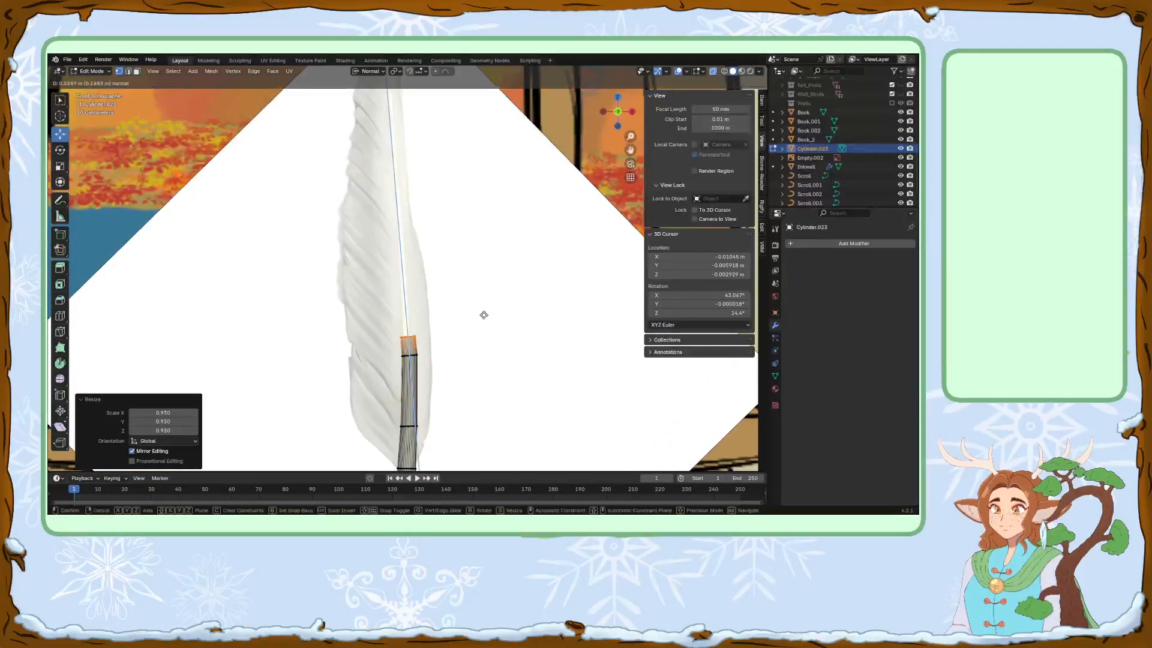
left_click(482, 224)
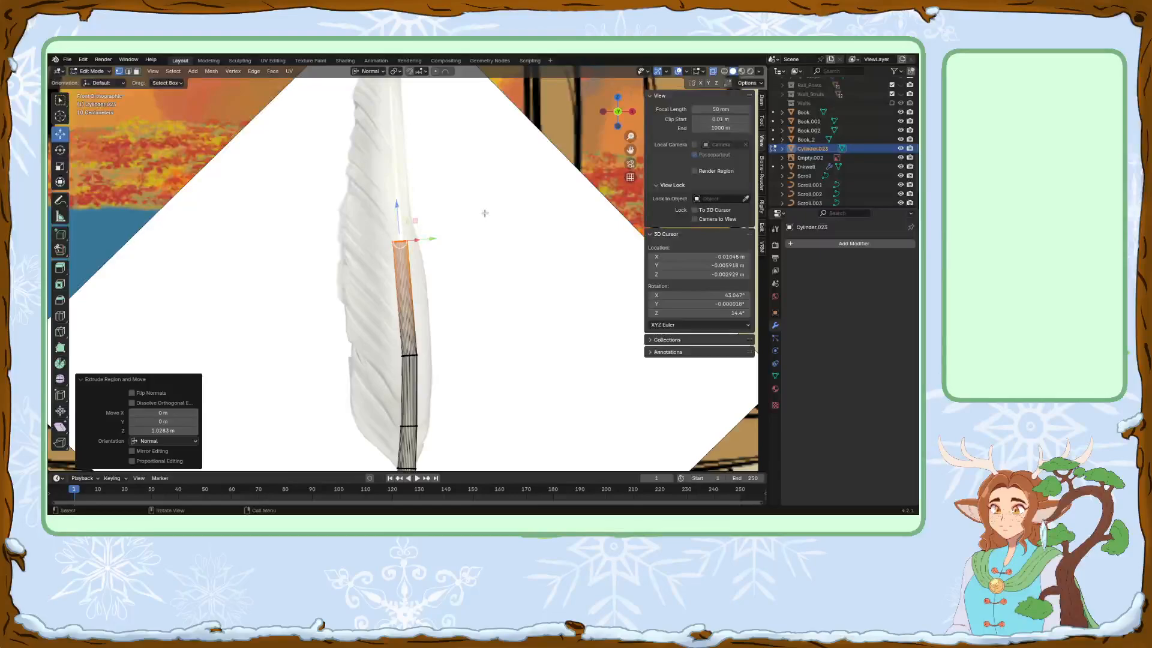
key("r")
left_click(490, 211)
Move the end ring about 0.167 m up and scale it down to the quill's width.
key("g")
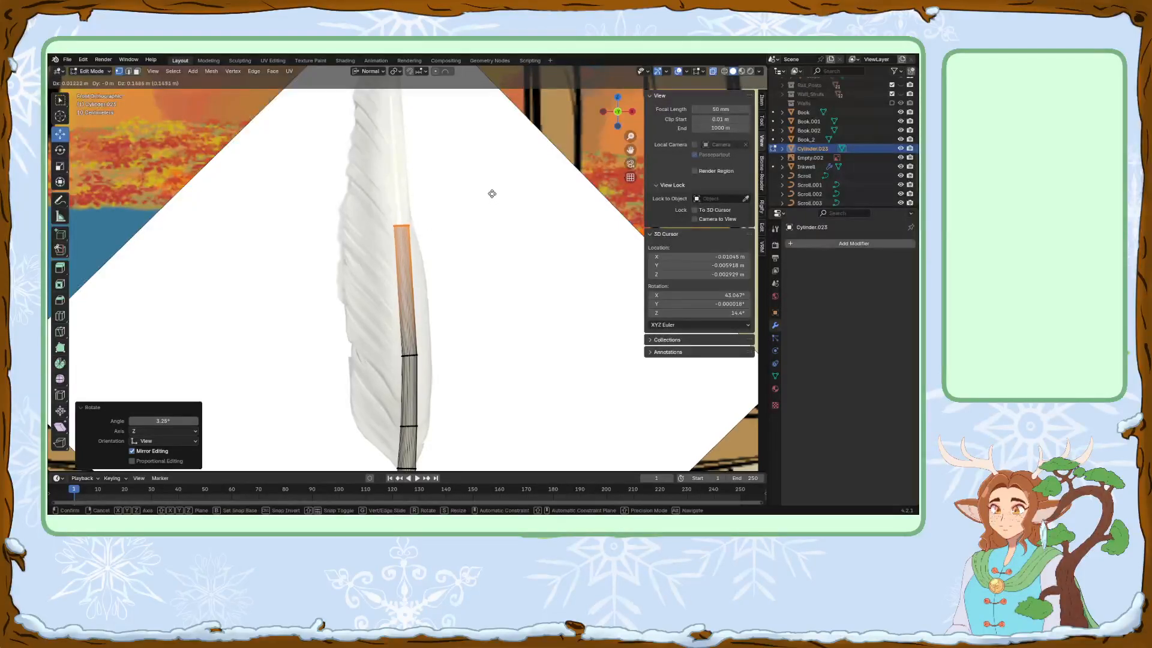
left_click(492, 193)
key("s")
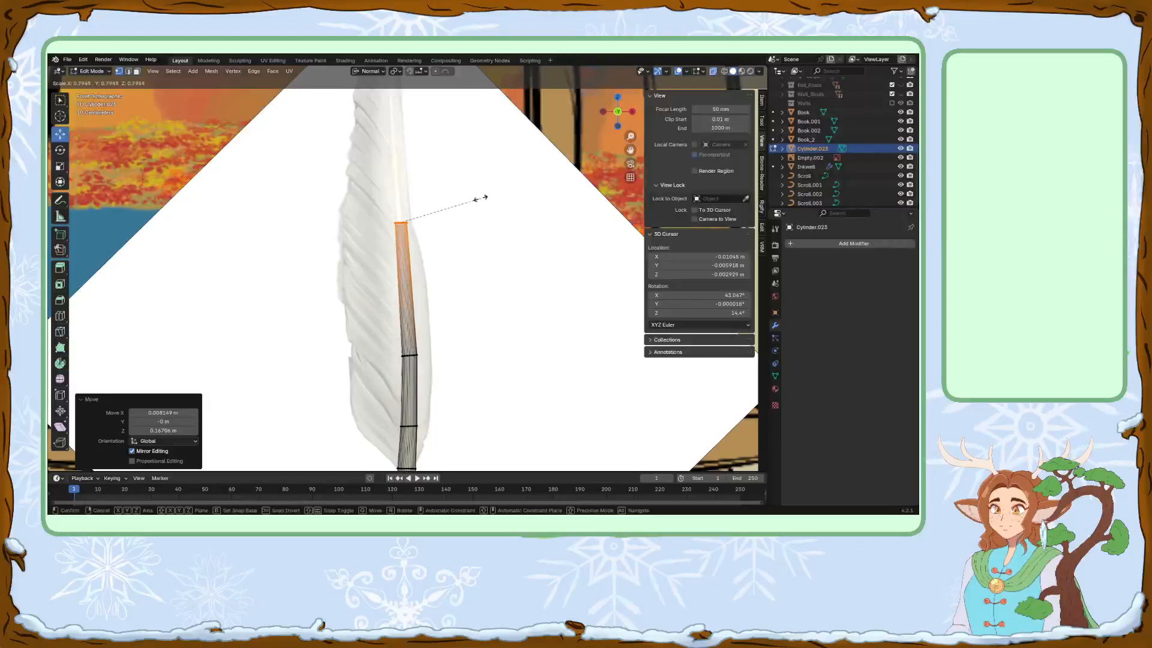
left_click(478, 199)
Edge-slide the ring below the shaft's end up by about 0.247 to smooth the bend.
left_click(409, 355, "alt")
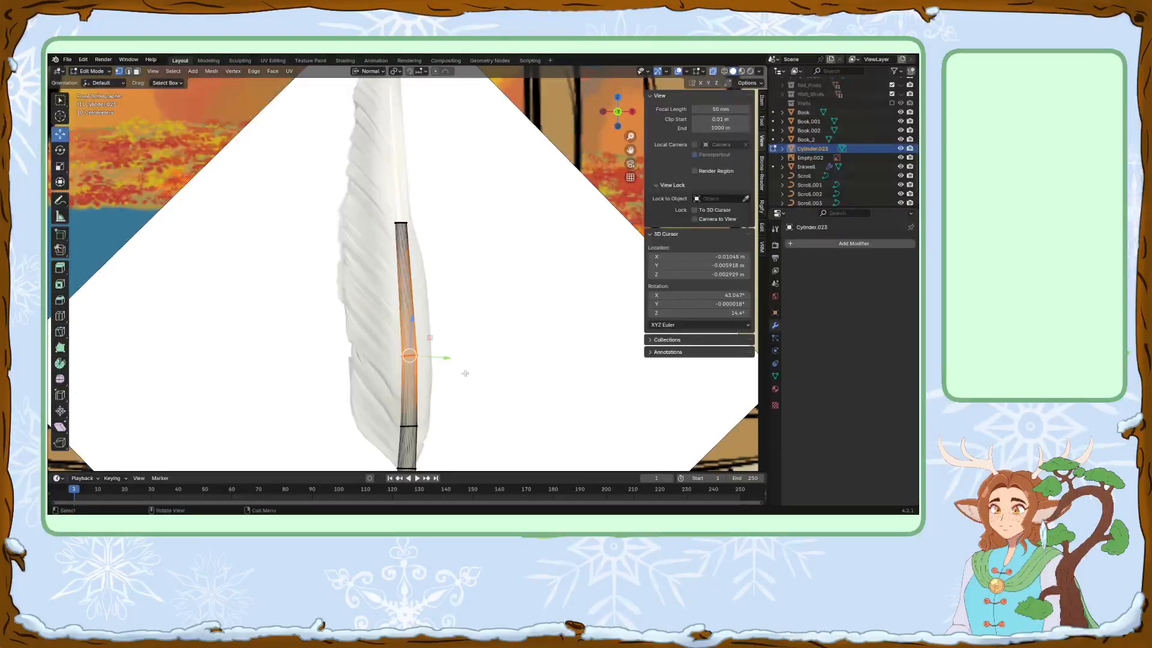
key("g")
key("g")
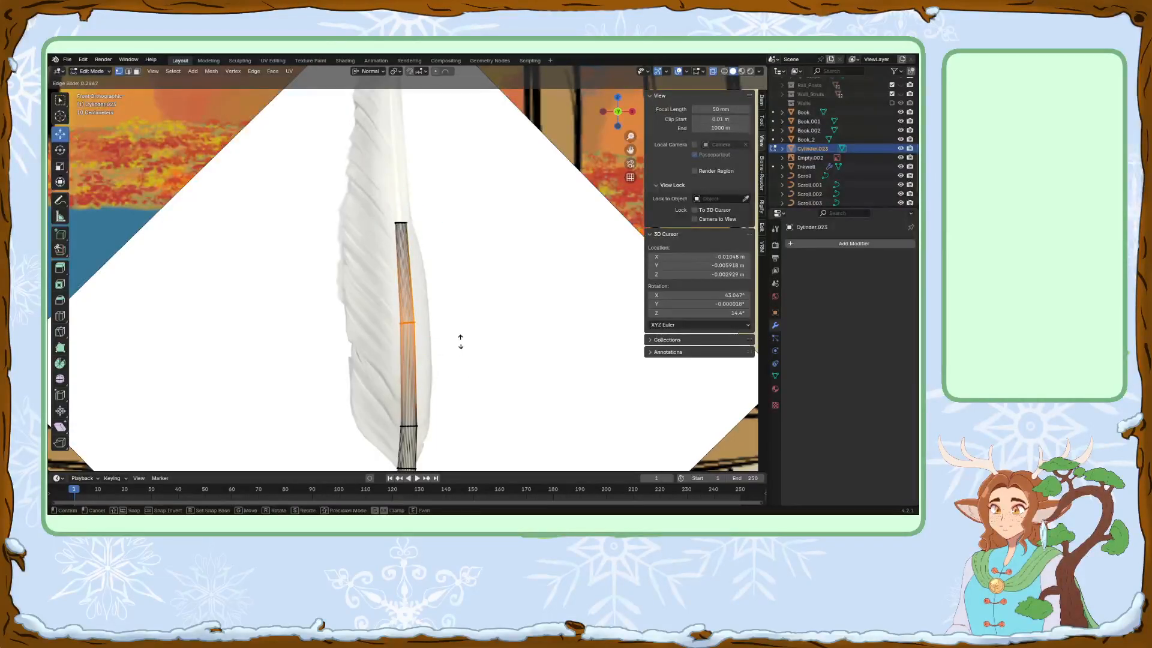
left_click(461, 340)
Extrude the shaft's end ring about 1.33 m towards the feather's tip and scale it to about 0.63.
scroll(424, 320, "up", 2)
left_click_drag(363, 296, 445, 332)
key("e")
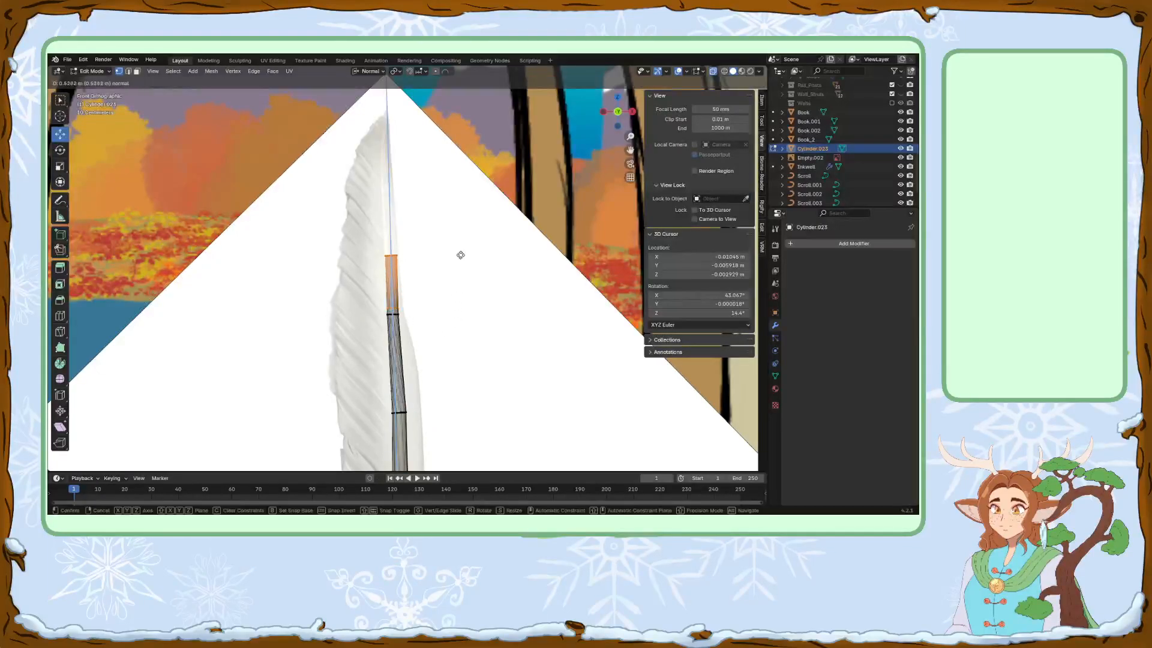
left_click(452, 170)
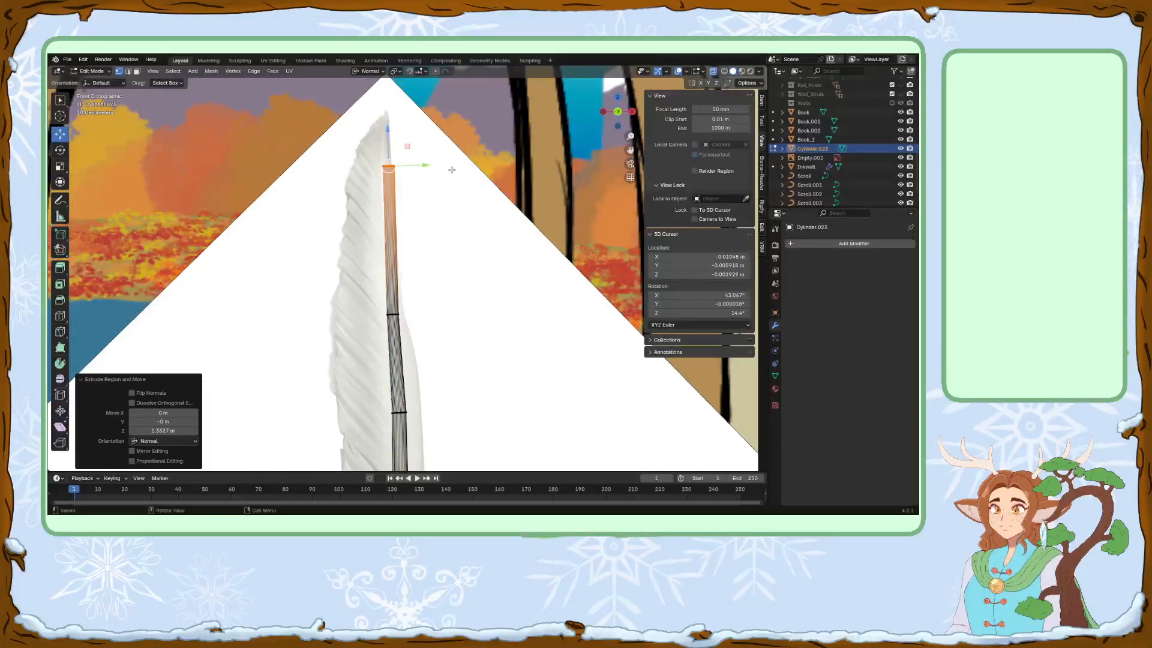
key("s")
left_click(426, 180)
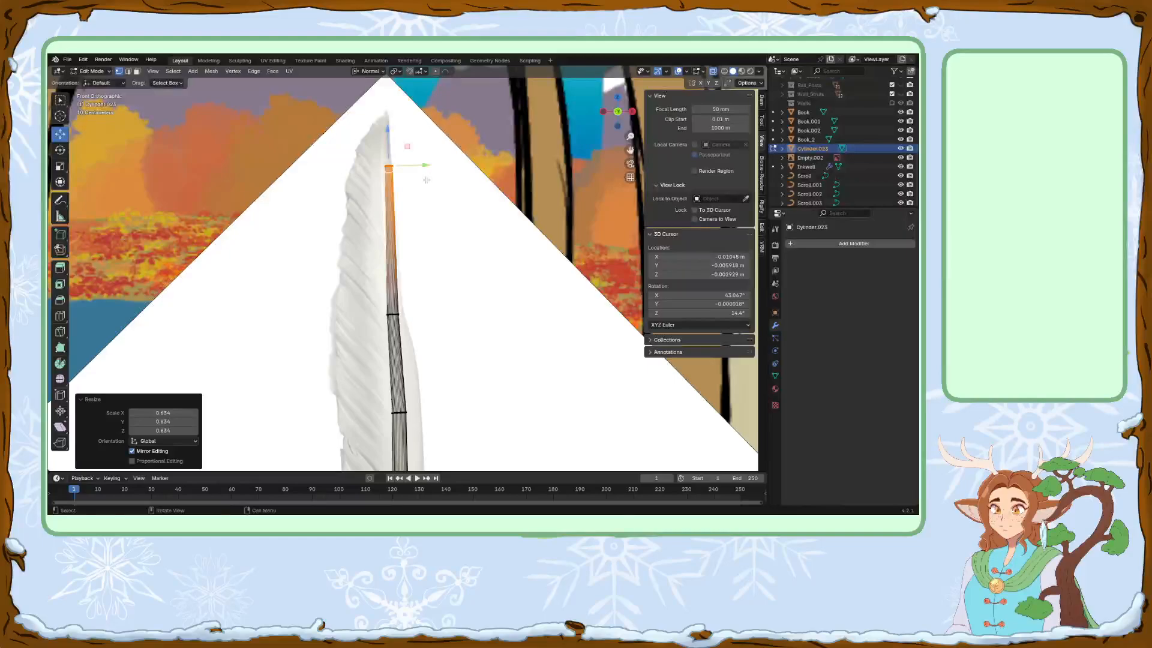
Move the end ring about 0.163 m up and 0.073 m left, and rotate it about 4.7° with a slight nudge onto the quill line.
key("g")
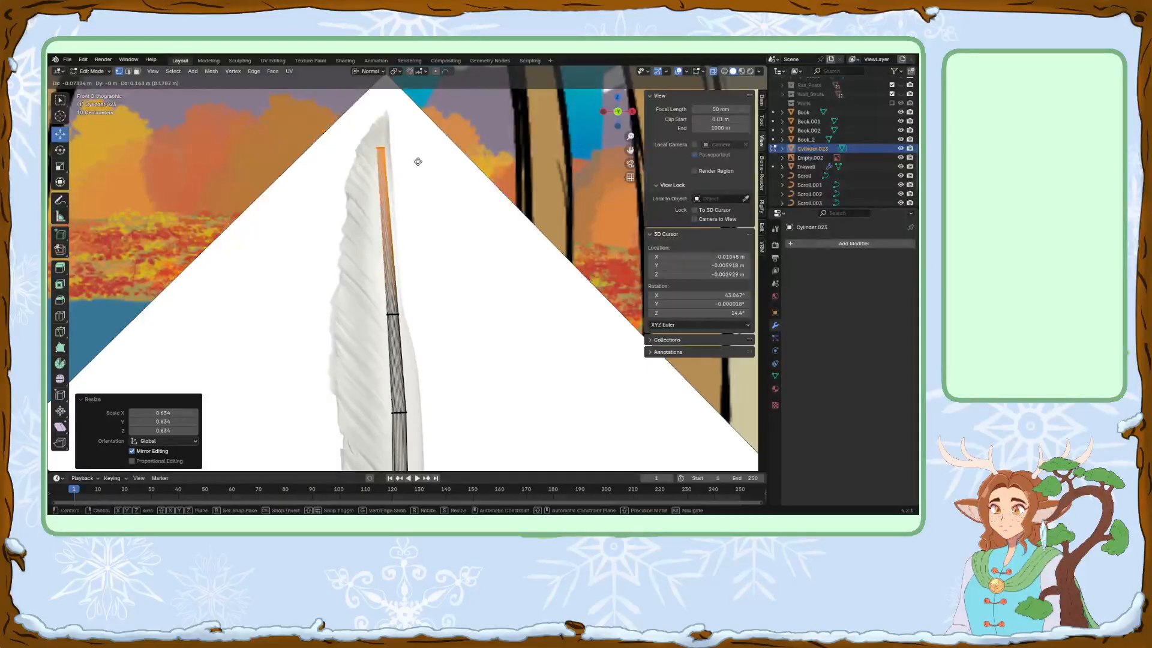
left_click(418, 162)
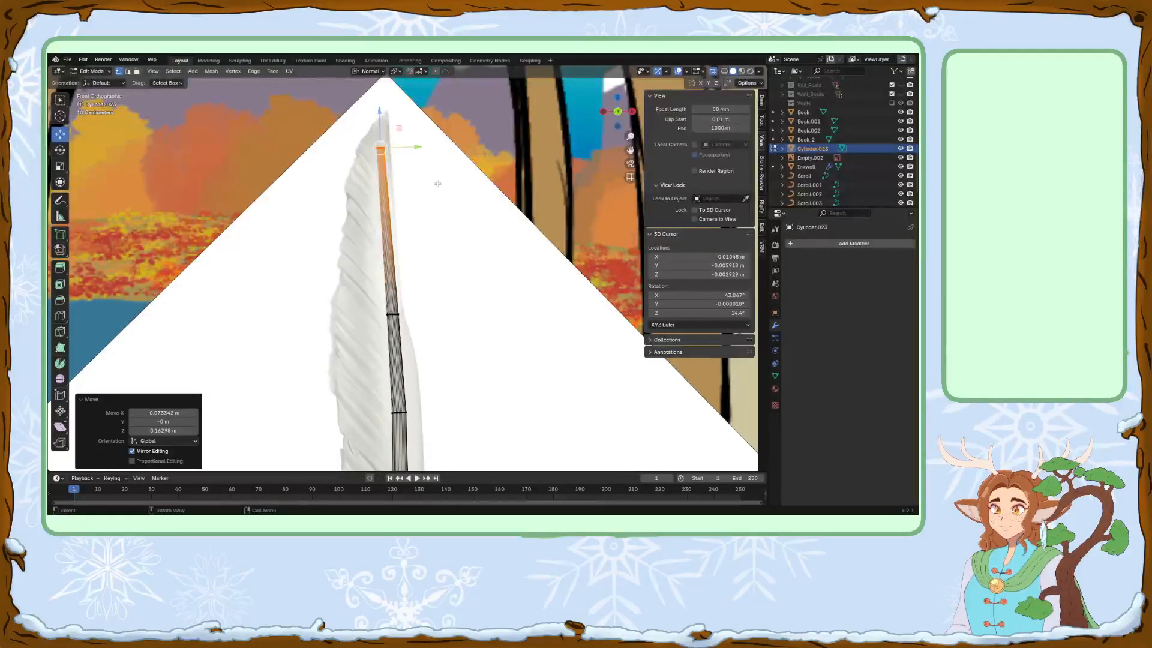
scroll(417, 188, "down", 1)
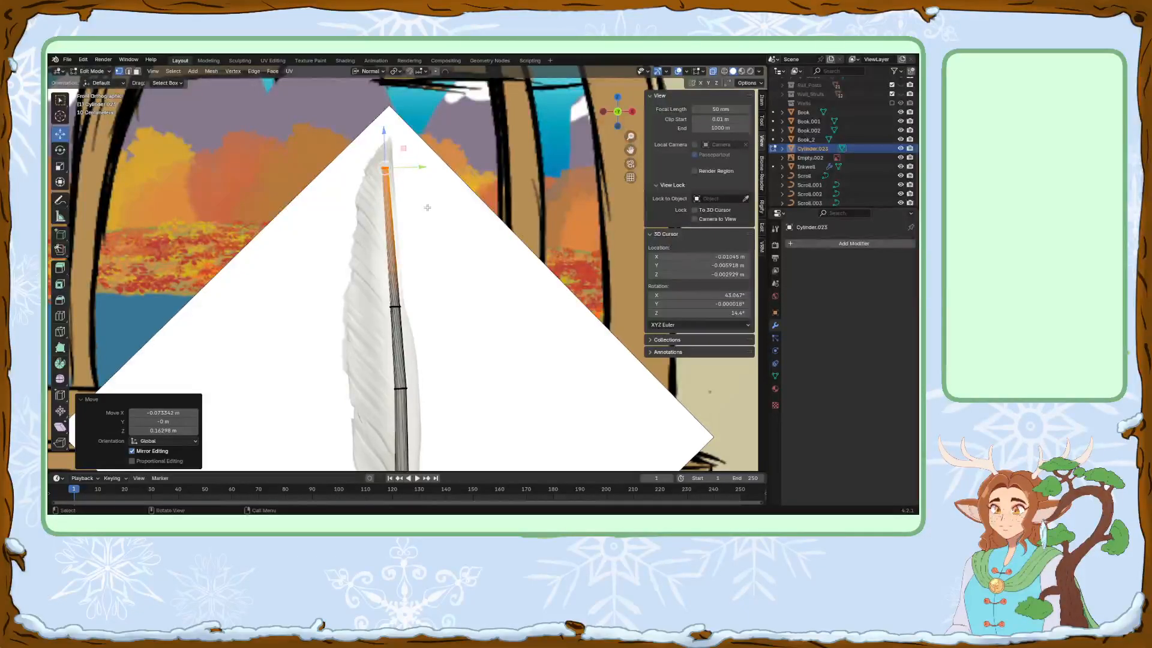
key("r")
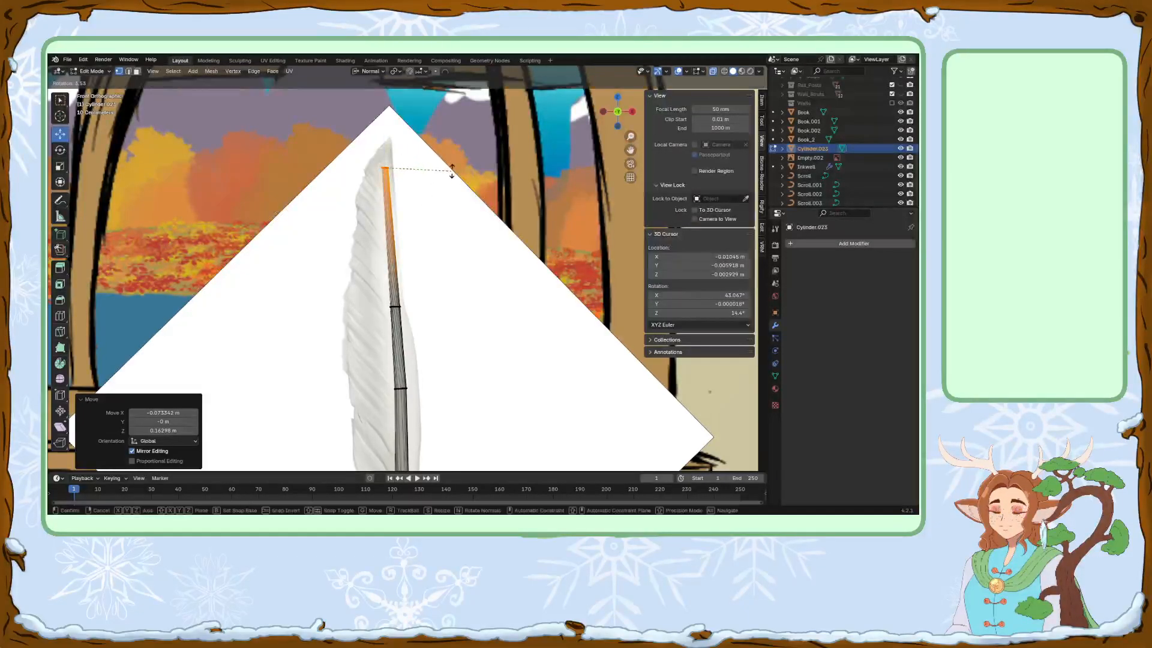
left_click(451, 173)
key("g")
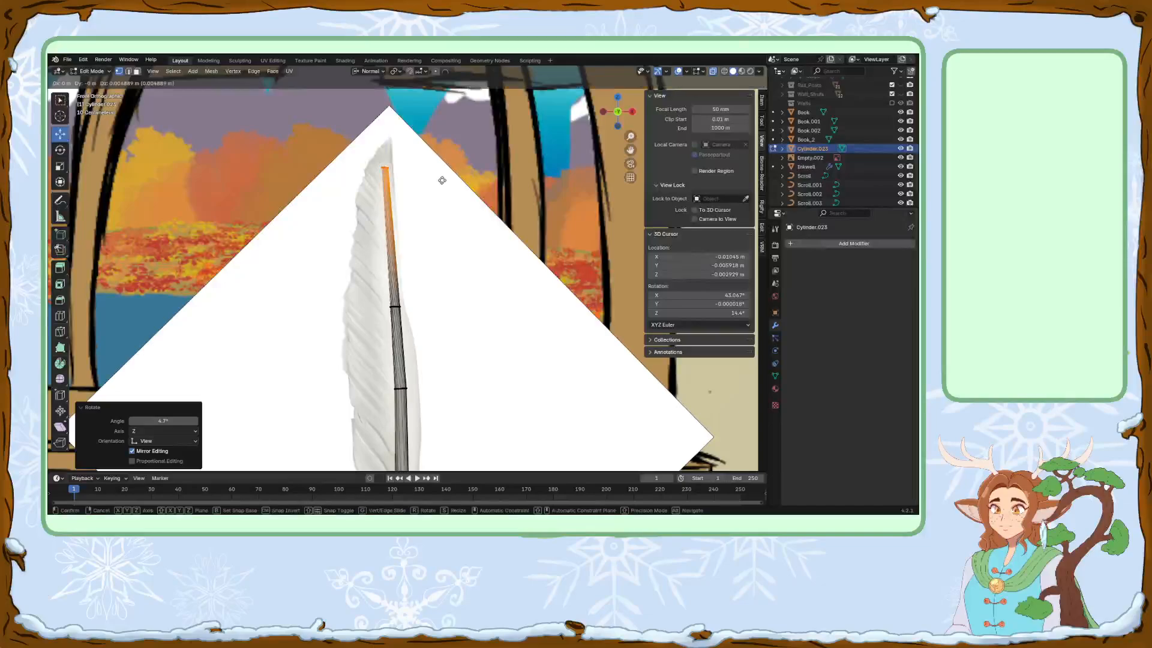
left_click(442, 177)
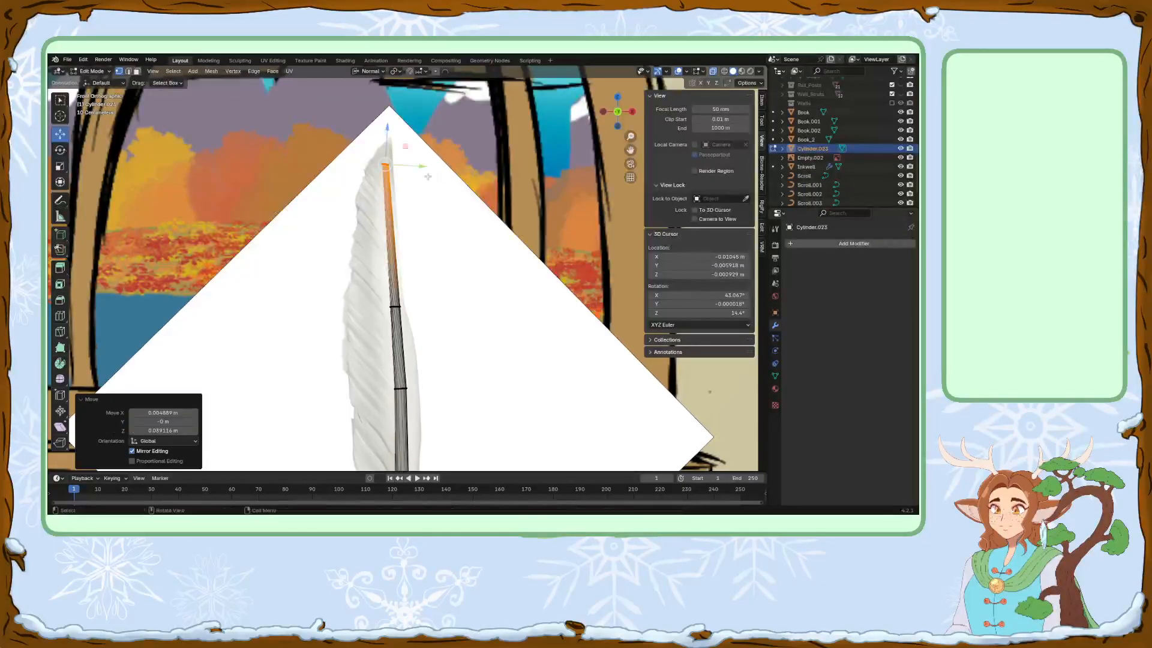
Extrude the end ring about 0.263 m to the feather's tip, and narrow and nudge it onto the point.
key("g")
key("z")
left_click(435, 152)
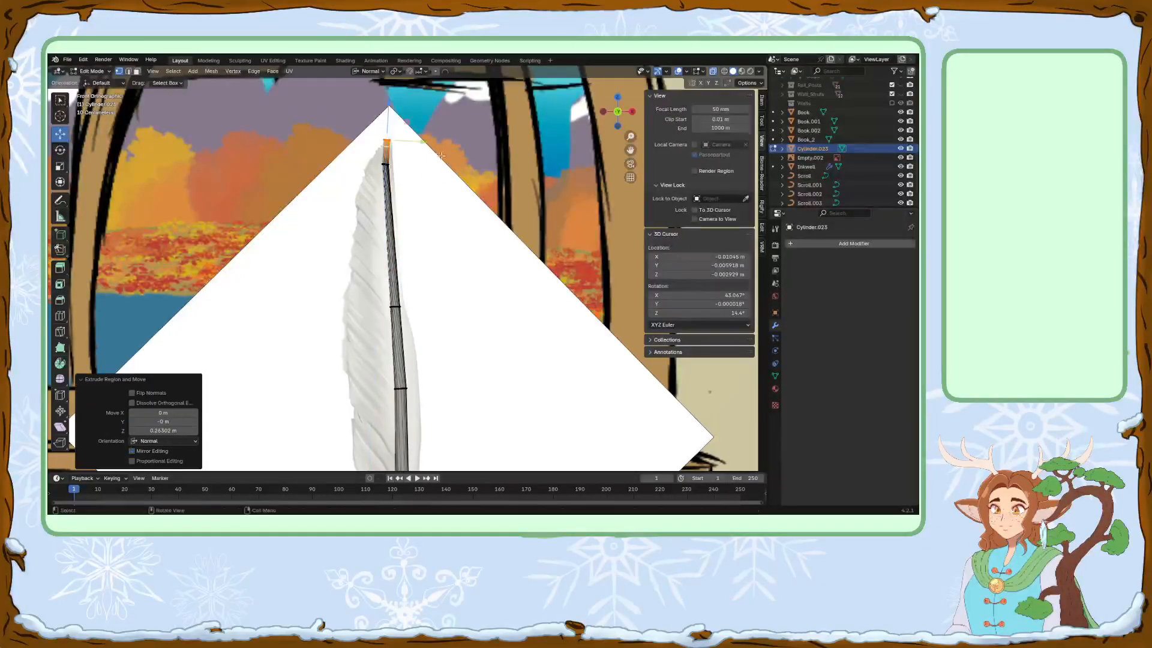
key("s")
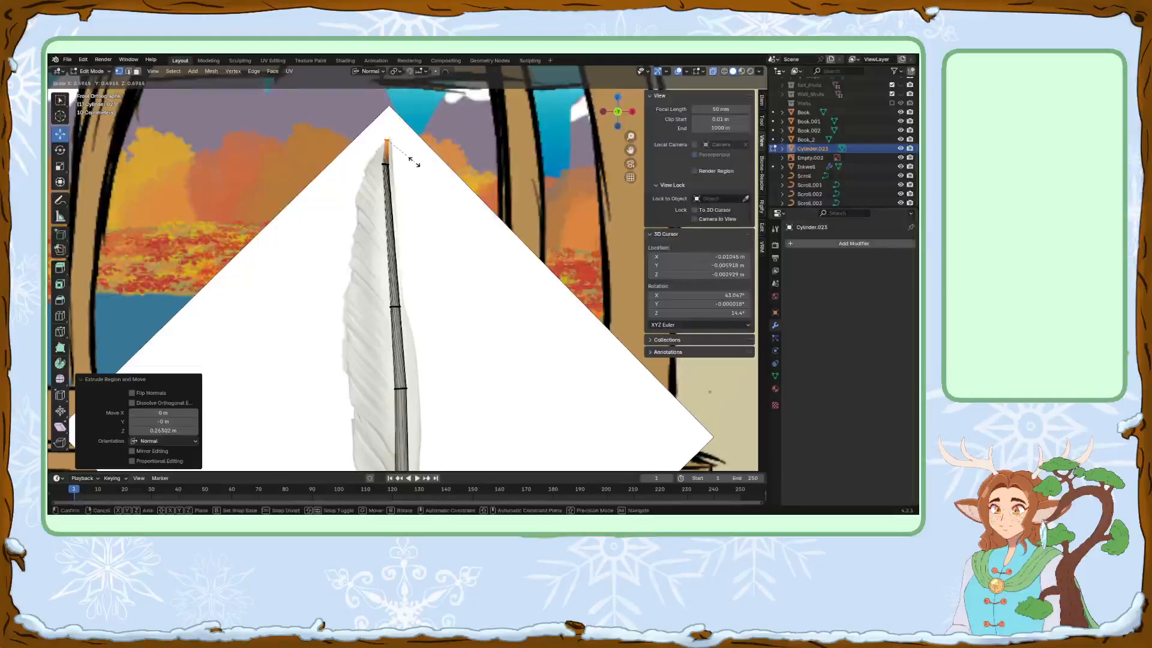
left_click(415, 162)
key("g")
left_click(417, 160)
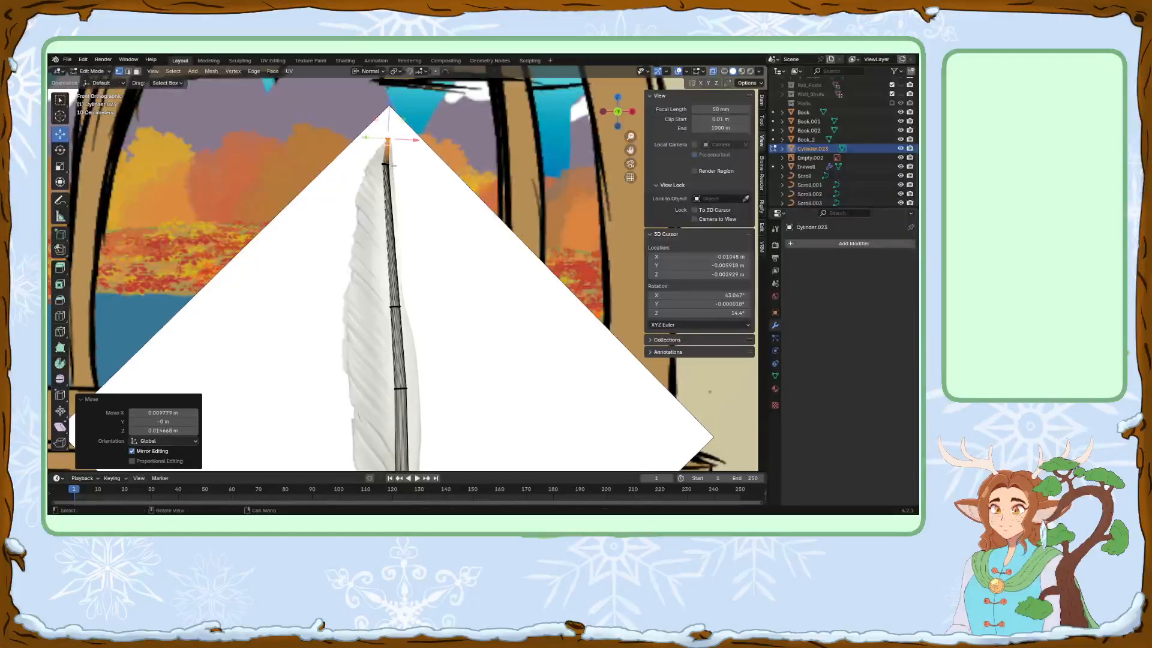
Move the ring just below the tip about 0.02 m right along X and rotate it about 3.99°.
left_click(409, 175)
key("g")
key("x")
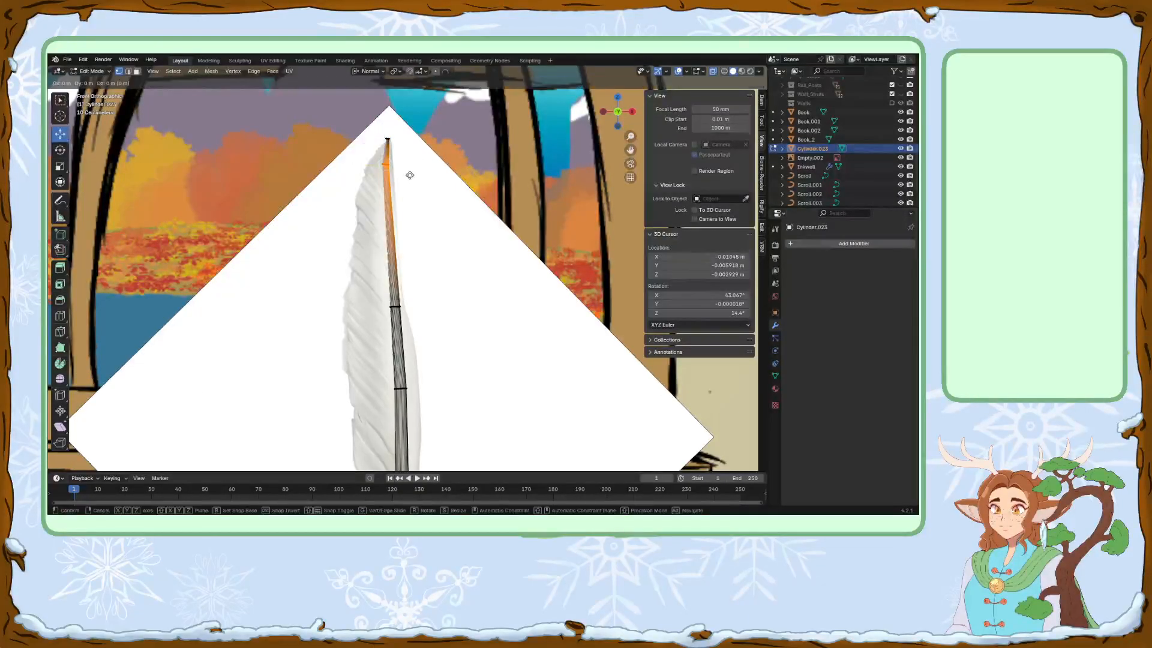
left_click(444, 236)
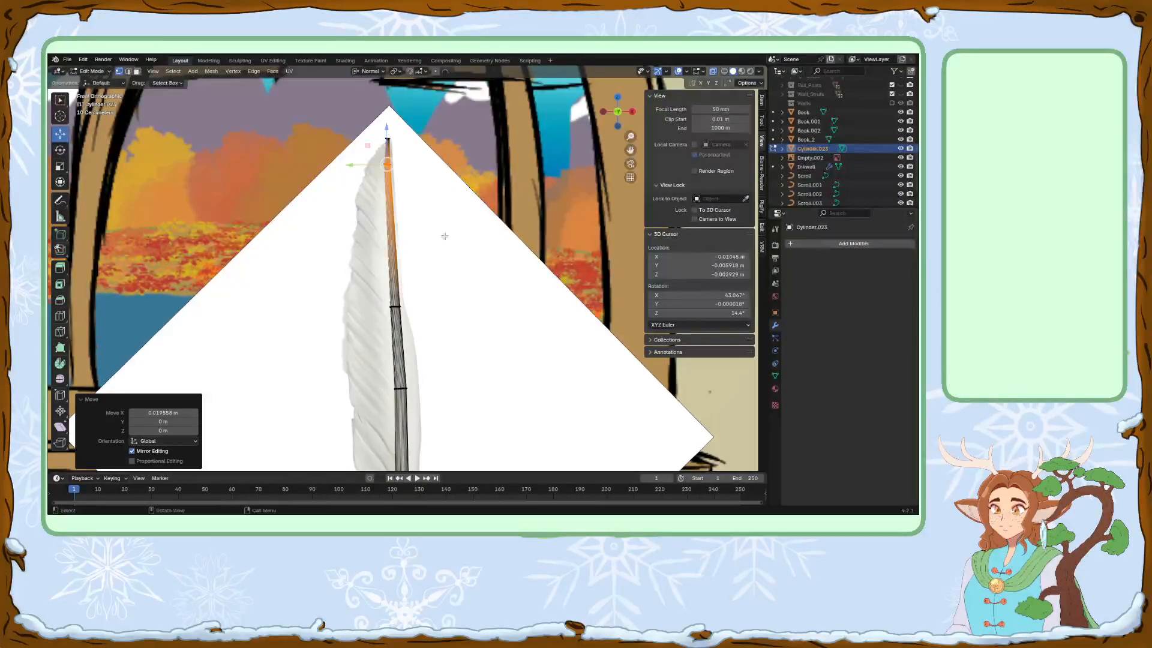
key("r")
left_click(470, 186)
Deselect the shaft's geometry and save the file.
scroll(475, 281, "down", 2)
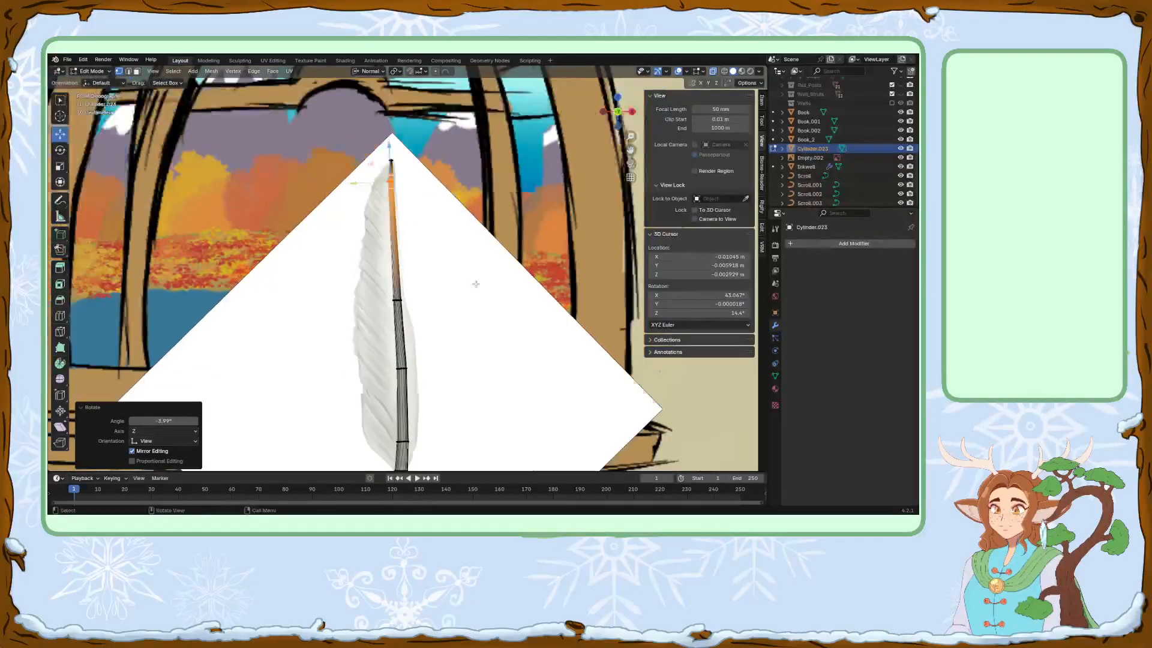
middle_click_drag(462, 321, 461, 233, "shift")
middle_click_drag(463, 200, 455, 279, "shift")
left_click(453, 239)
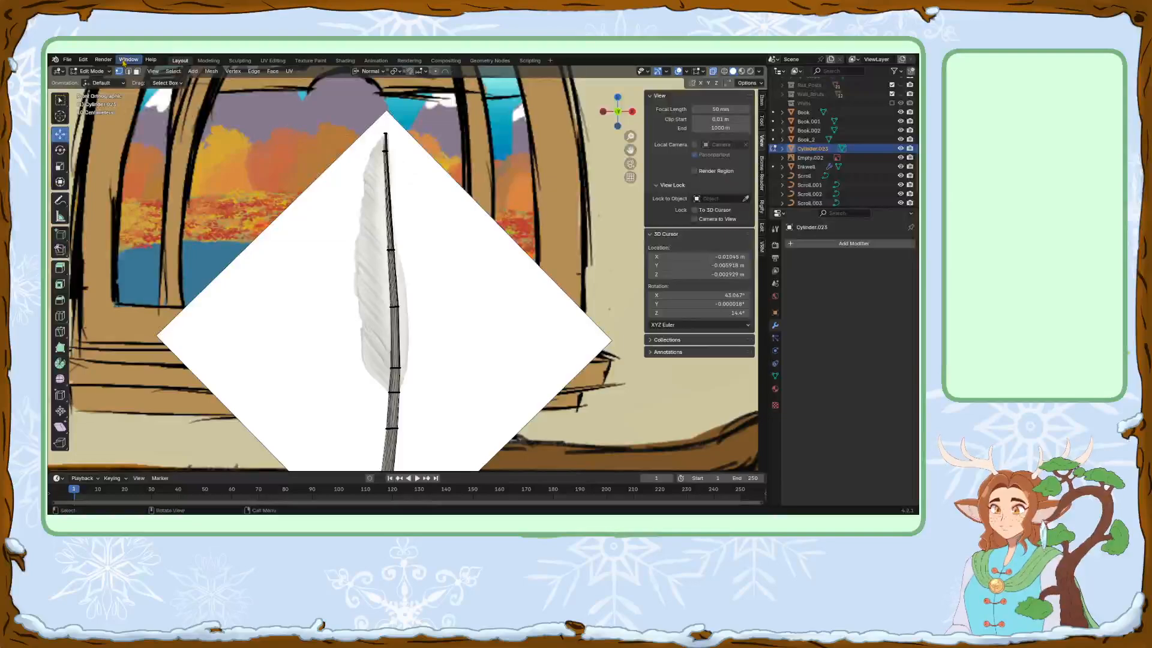
left_click(69, 60)
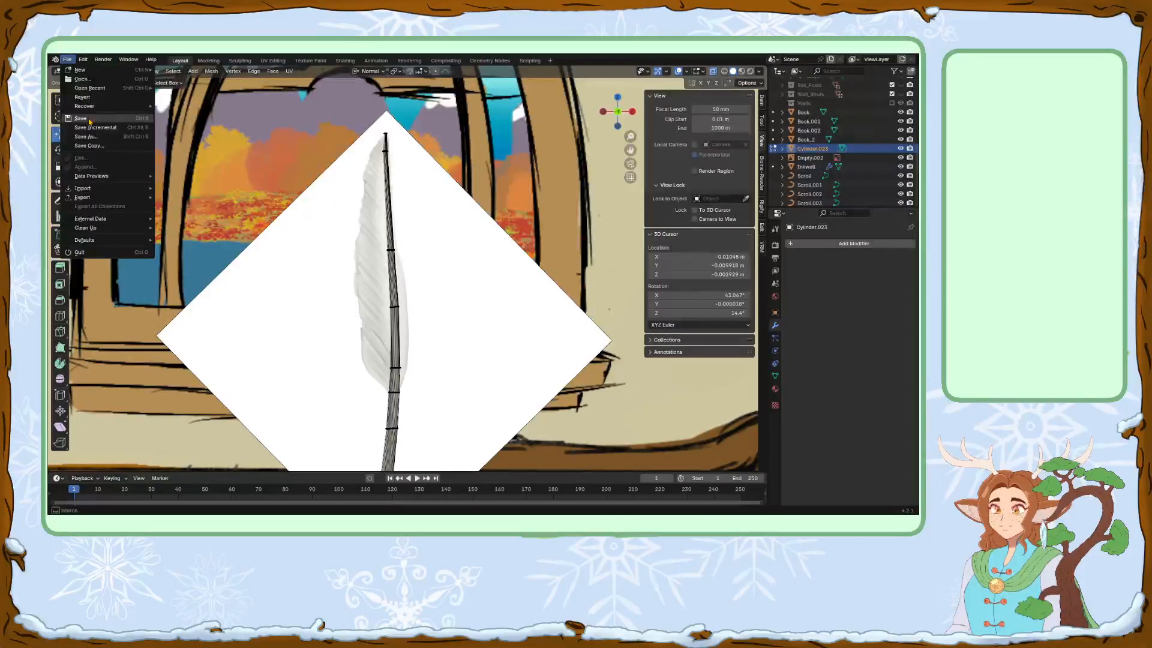
left_click(90, 120)
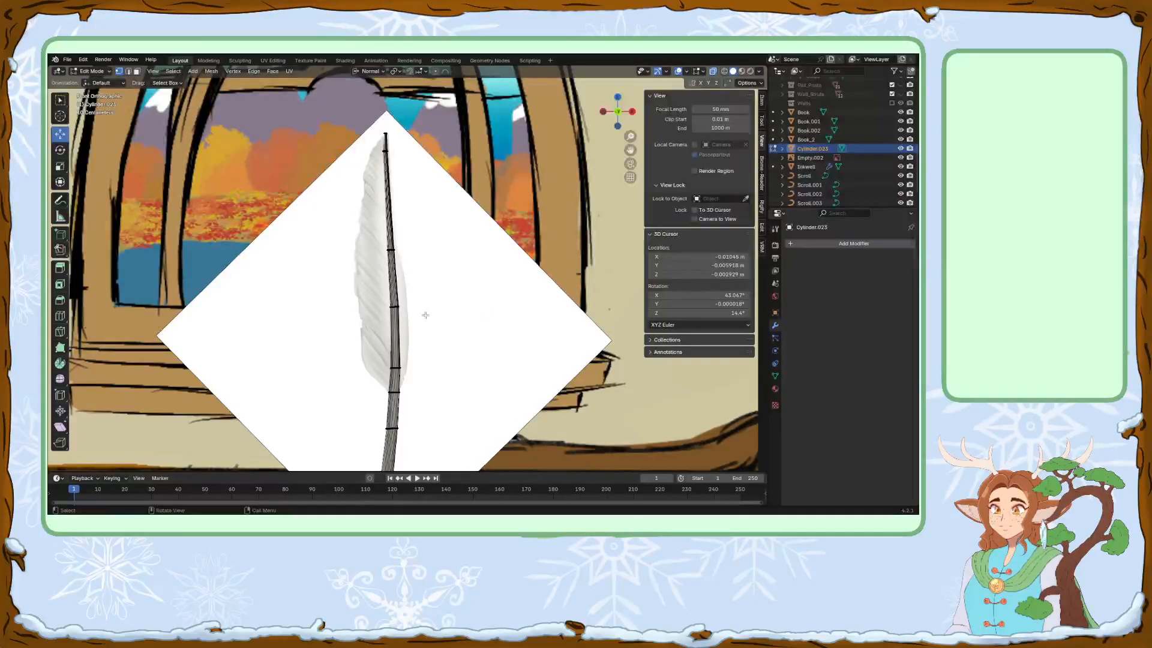
Return to Object Mode and add a plane mesh for the feather.
left_click(101, 70)
left_click(120, 84)
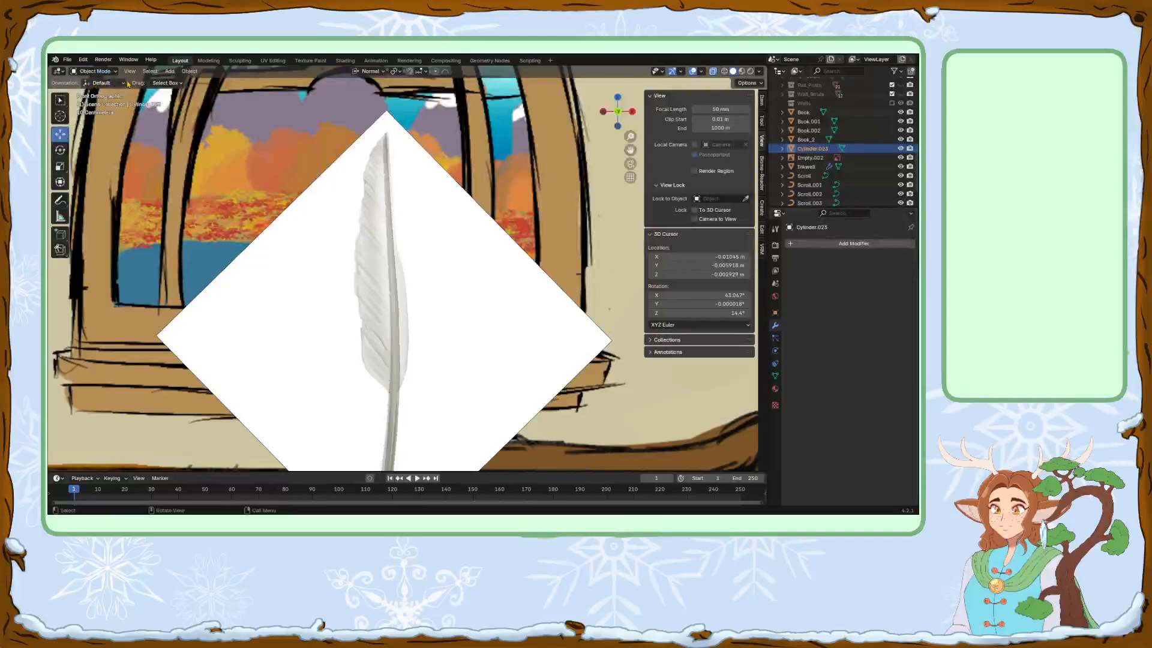
left_click(169, 71)
mouse_move(192, 82)
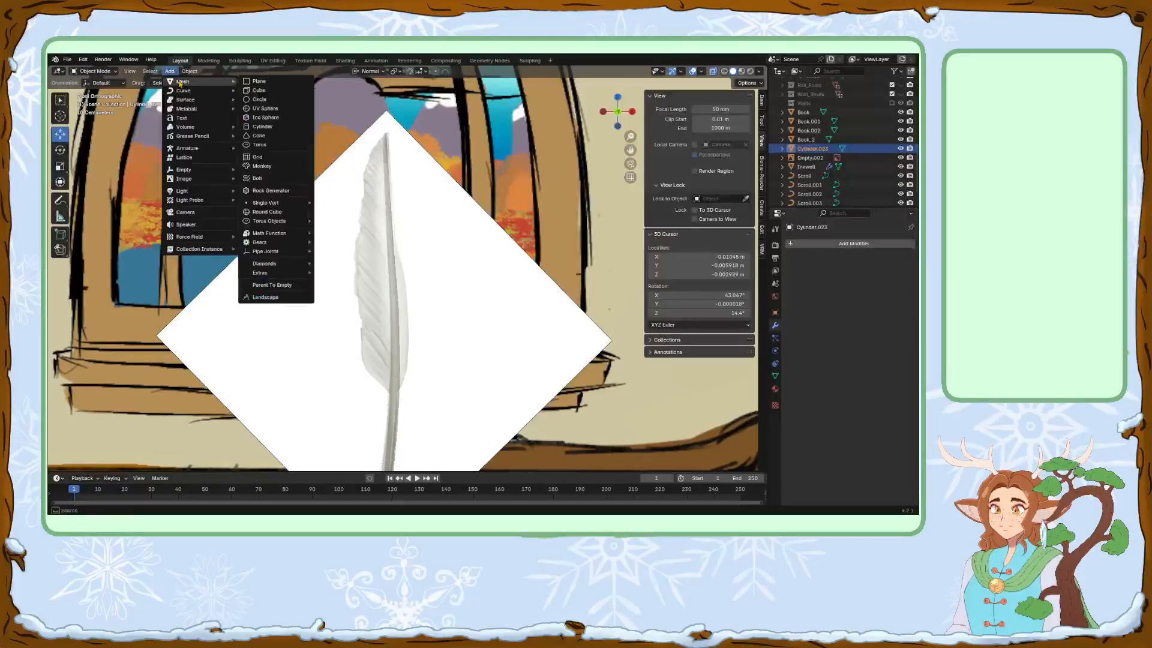
left_click(256, 83)
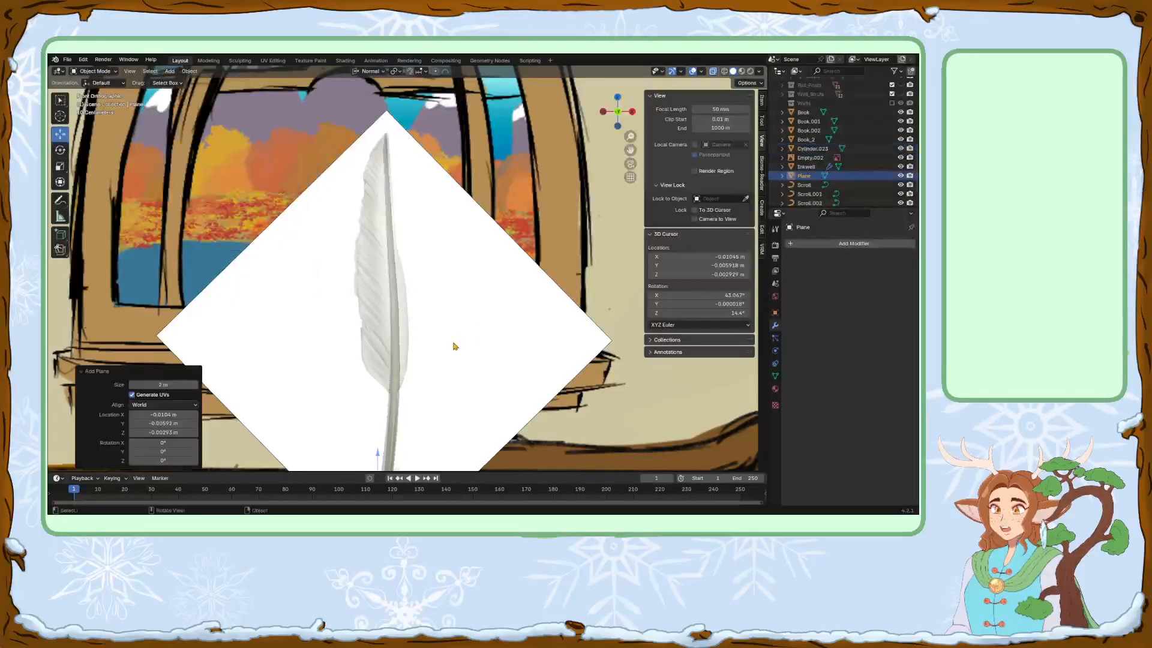
Rotate the new plane 90° about X and move it up onto the feather in the reference image.
scroll(444, 348, "down", 2)
type("rx9")
type("0")
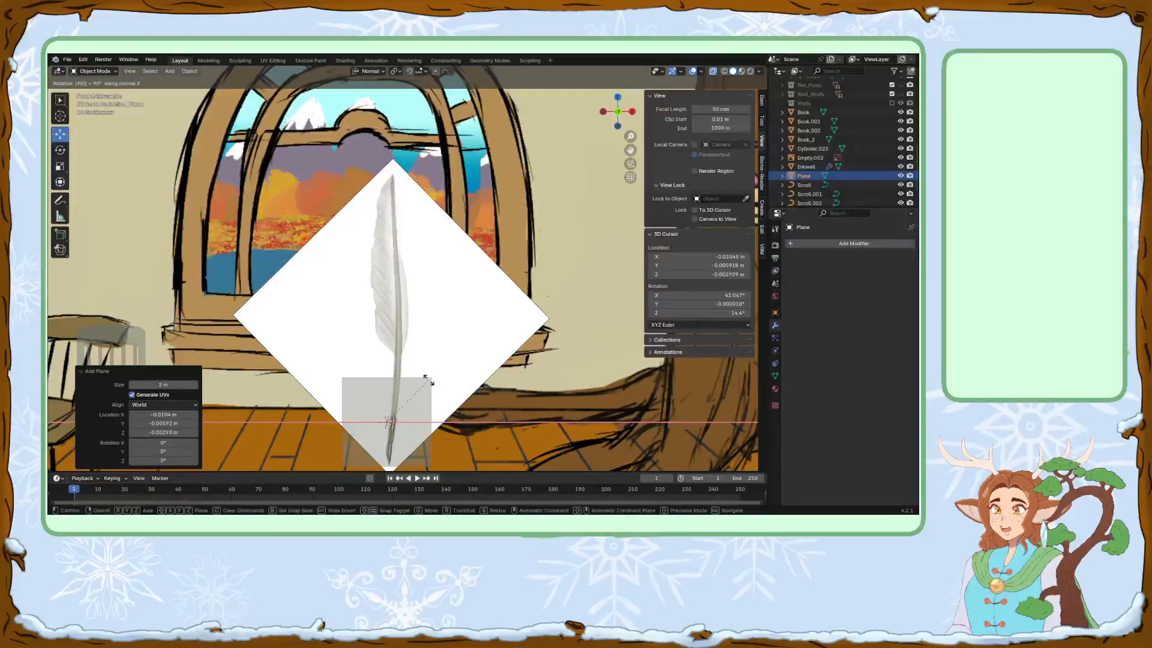
key("Return")
left_click_drag(405, 409, 410, 295)
scroll(435, 321, "up", 2)
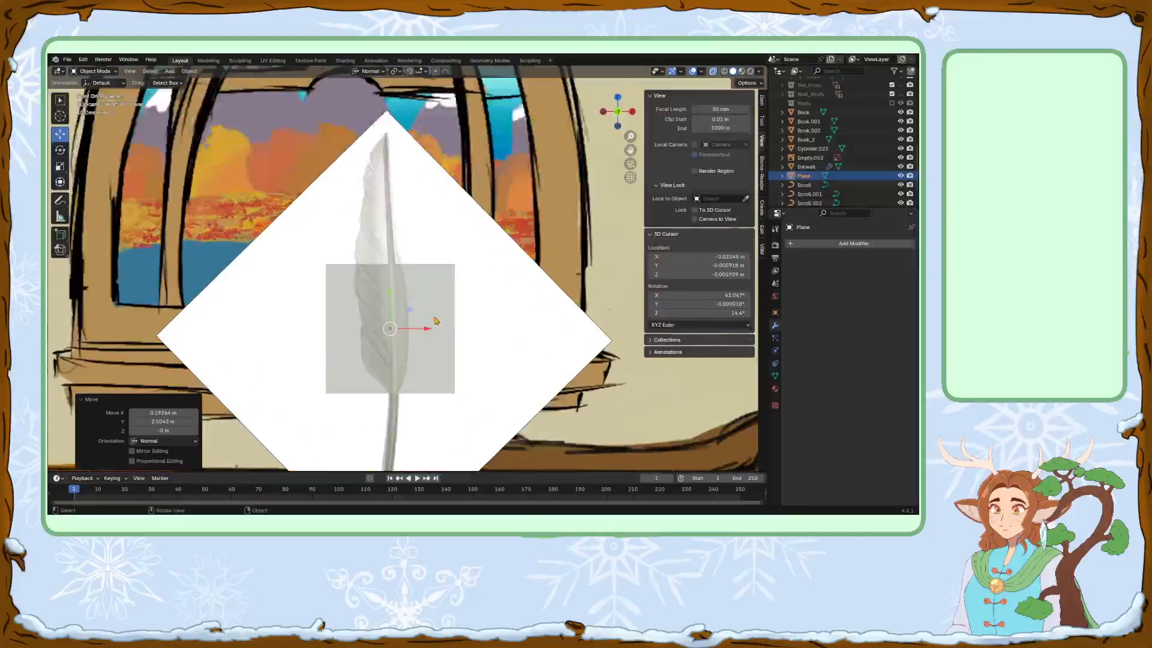
scroll(435, 321, "up", 1)
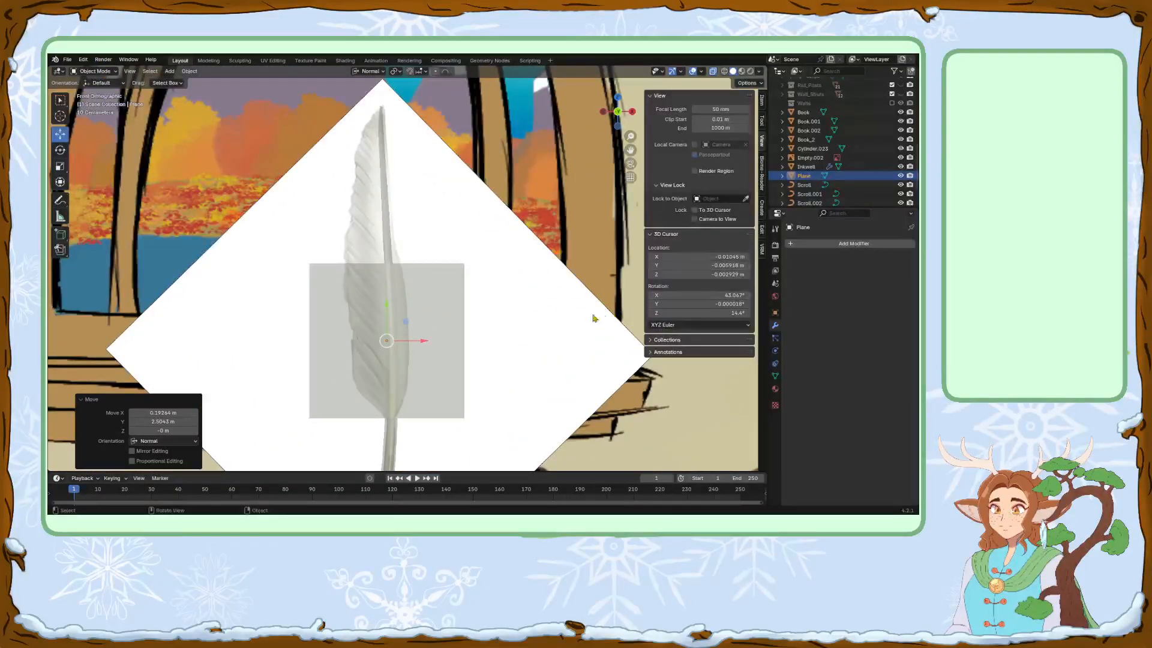
Scale the plane down to 0.177 and again to 0.592, and place it at the base of the feather's vane.
key("s")
left_click(423, 334)
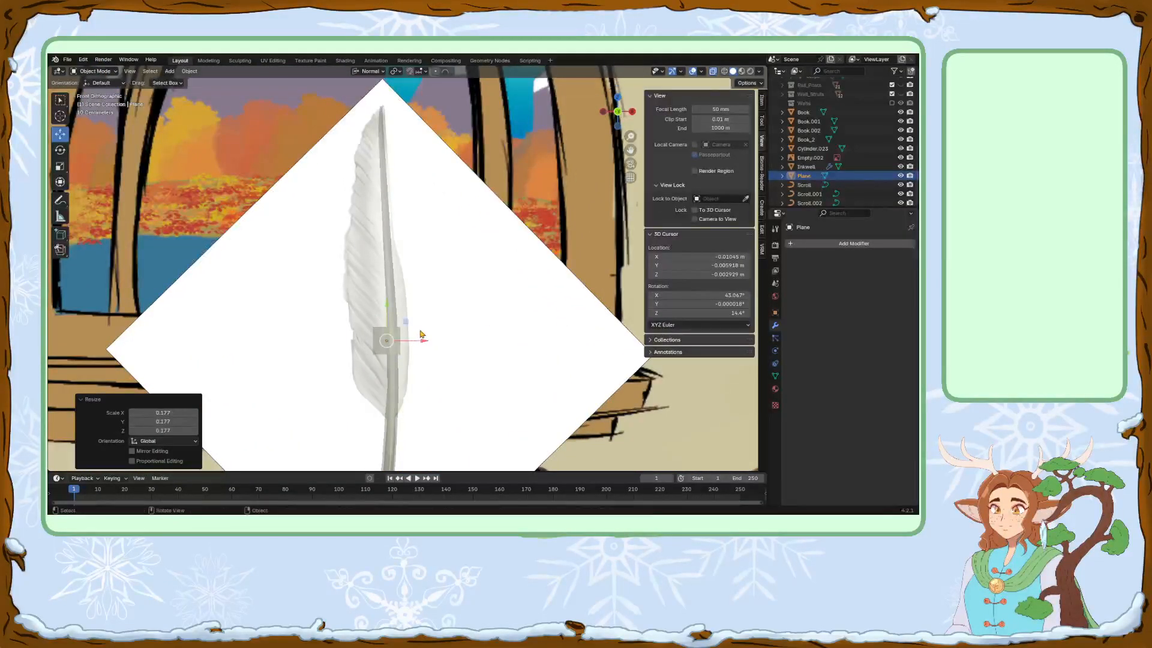
key("g")
left_click(423, 393)
key("s")
left_click(422, 404)
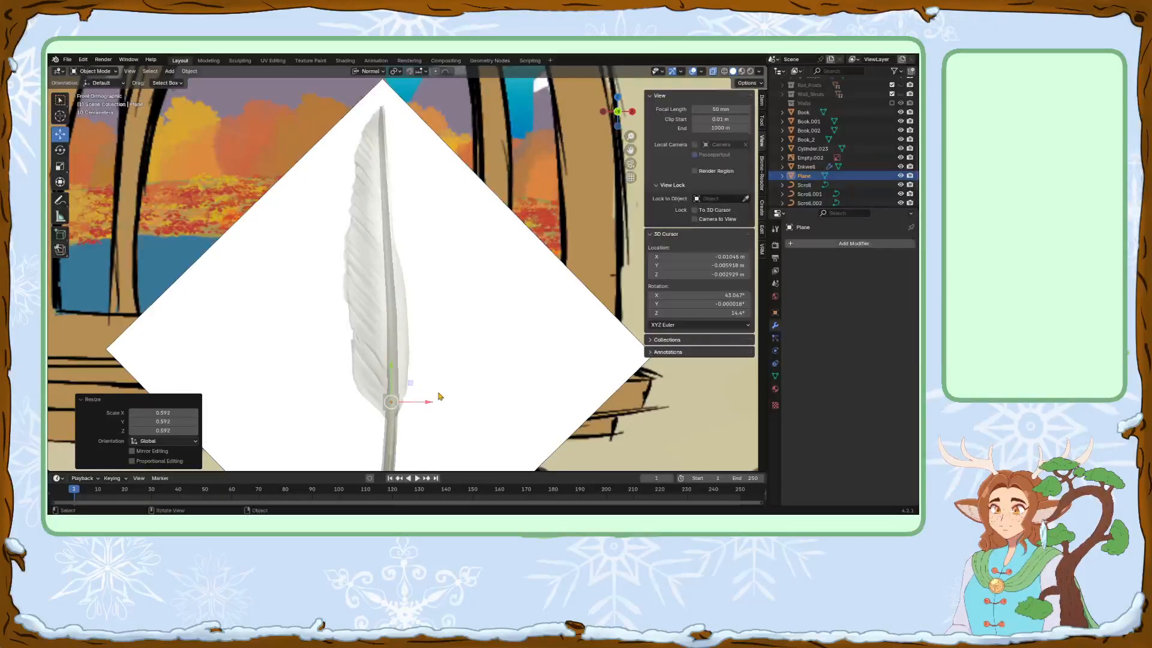
key("g")
left_click(437, 398)
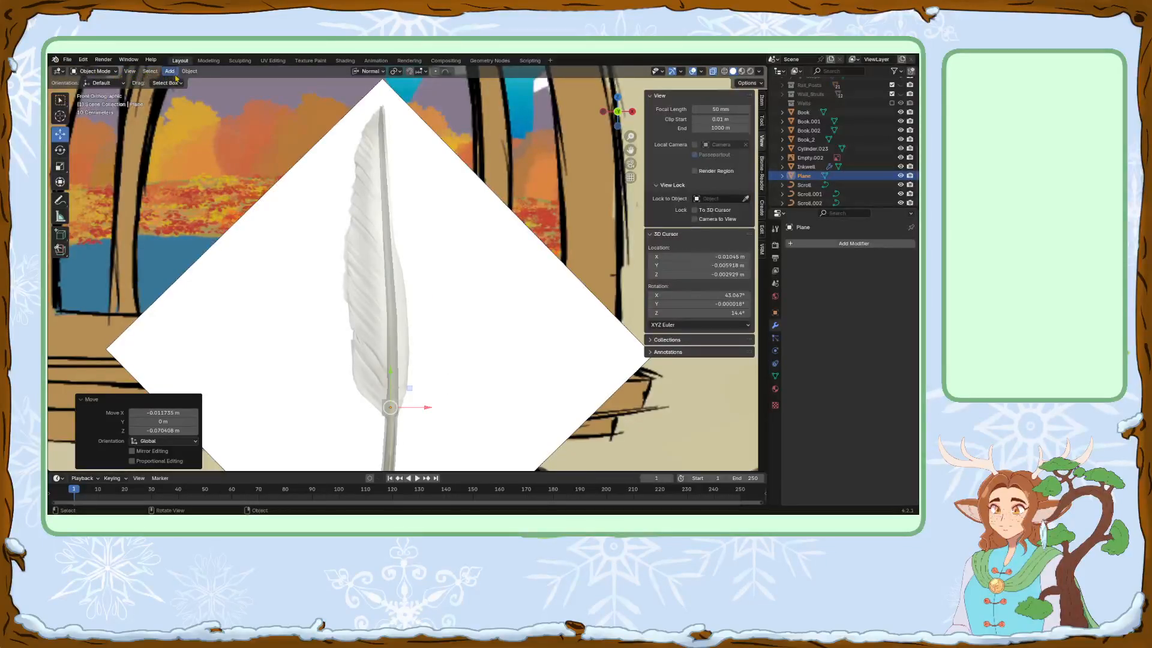
In Edit Mode with Global orientation, select the plane's top edge and widen it along X to match the vane's base.
left_click(93, 71)
left_click(90, 91)
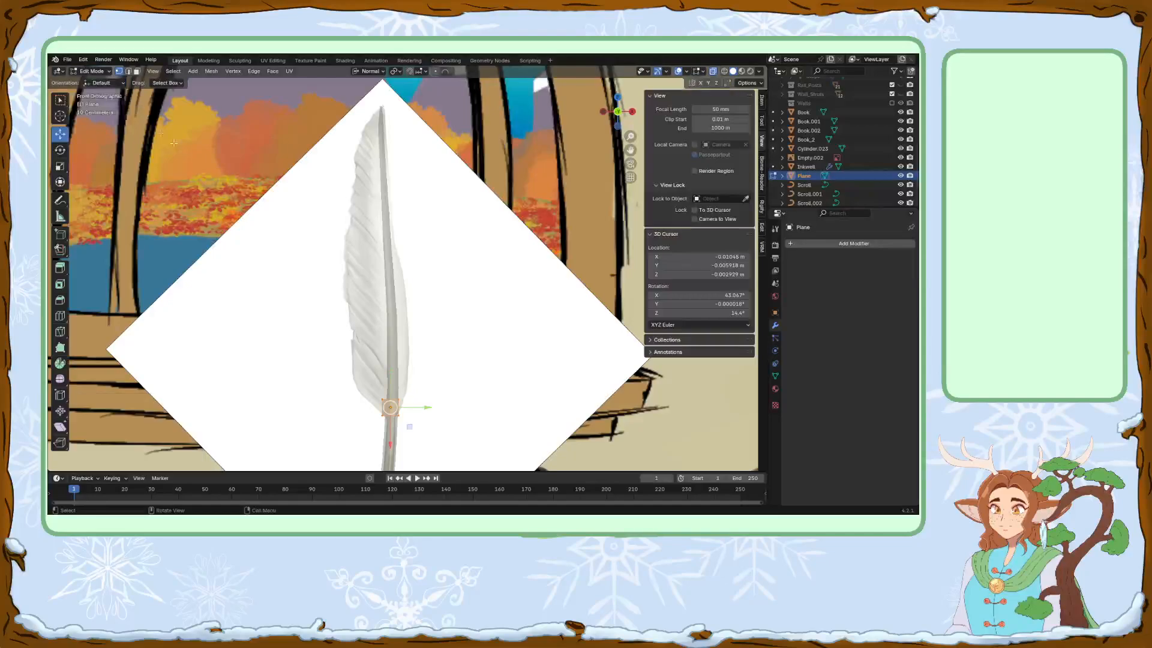
left_click(381, 399)
left_click(370, 70)
left_click(368, 84)
key("s")
key("x")
left_click(422, 393)
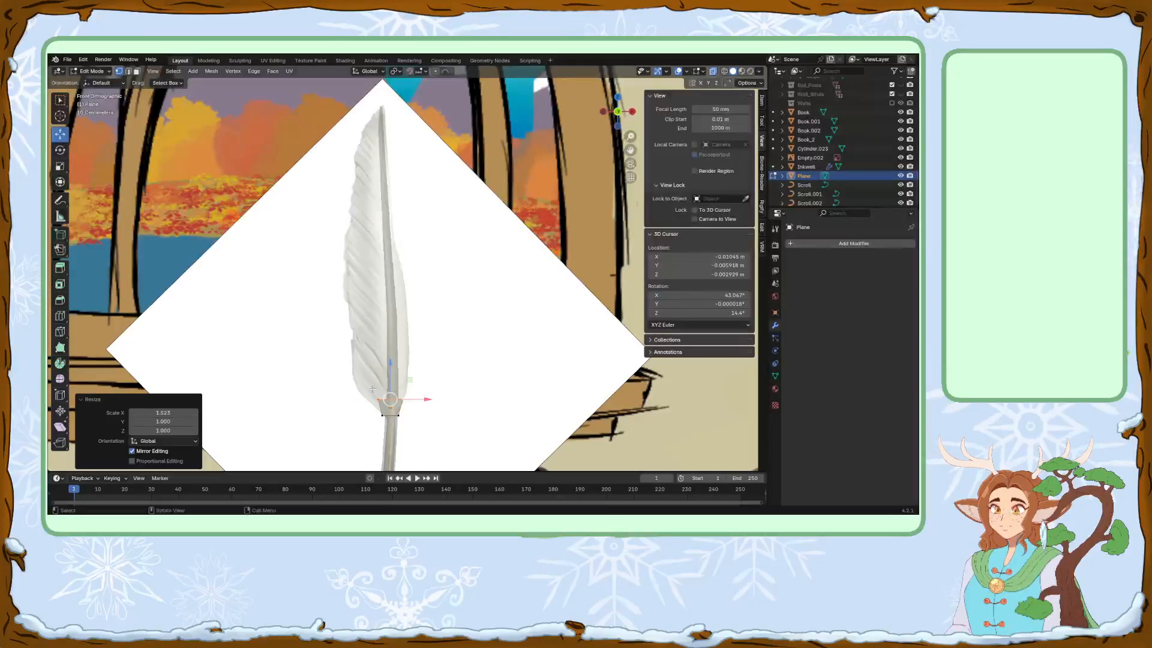
Extrude the top edge upward and spread its corner vertices along X to the vane's lower outline.
left_click_drag(411, 398, 401, 397)
key("e")
right_click(414, 383)
mouse_move(385, 375)
left_mouse_down()
mouse_move(385, 358)
mouse_move(425, 385)
mouse_move(375, 382)
left_mouse_up()
left_click(403, 384)
left_click(369, 383)
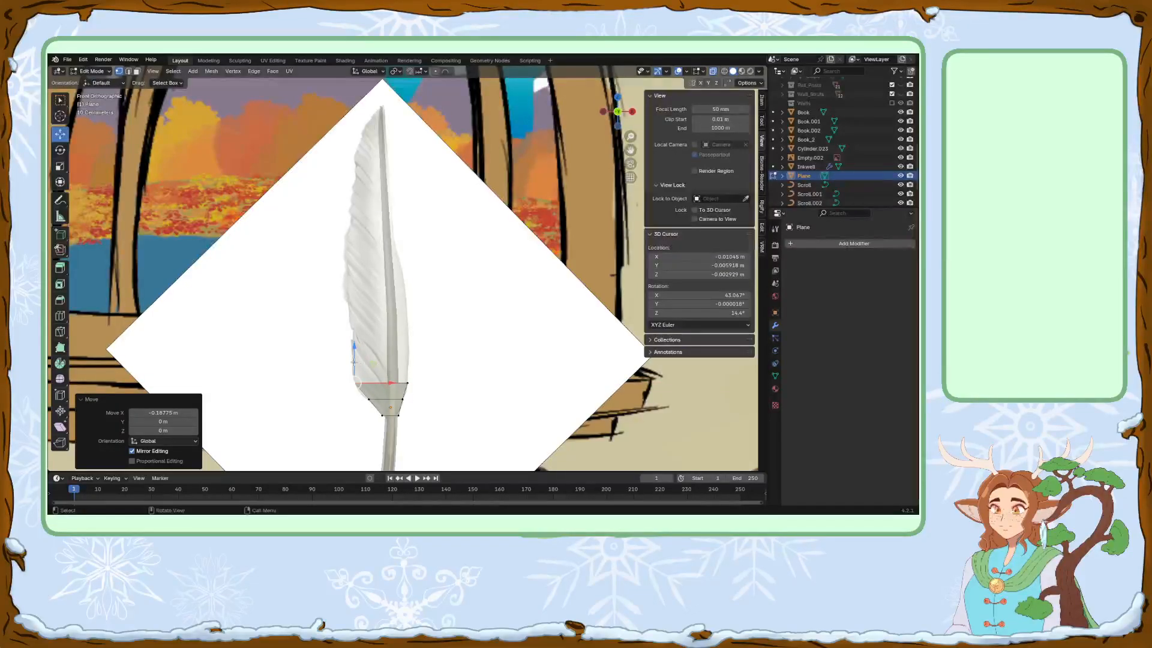
Extrude the plane's top edge up the vane three times, about 0.23 m, 0.33 m and 0.45 m.
left_click(408, 384, "shift")
key("e")
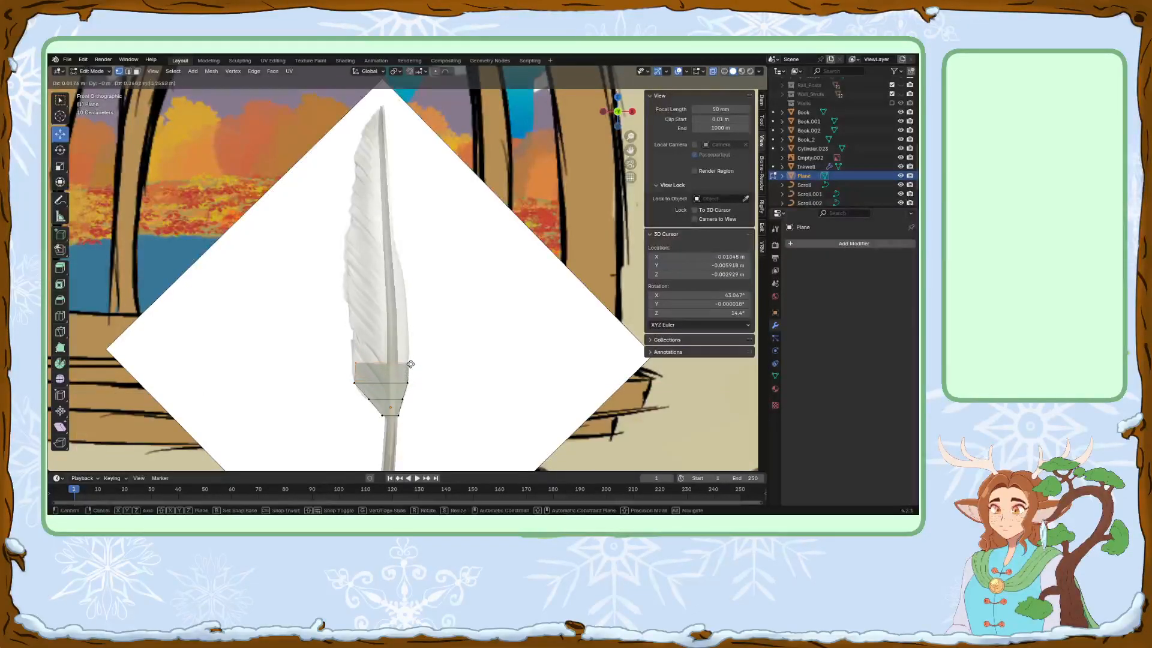
left_click(409, 365)
key("e")
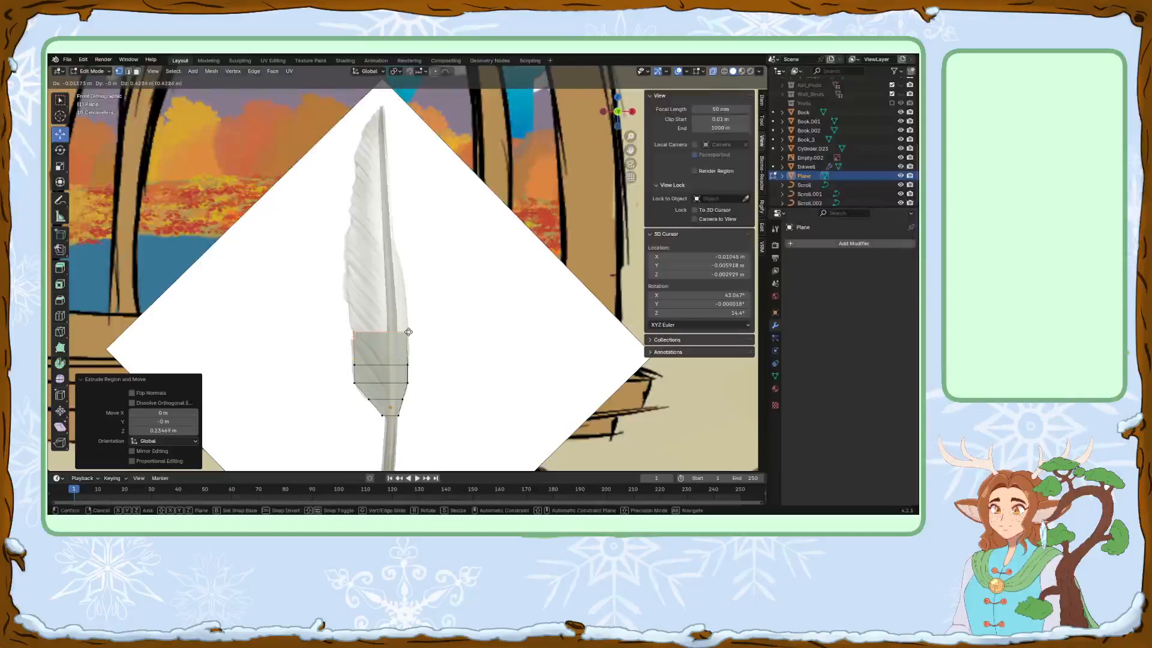
left_click(409, 339)
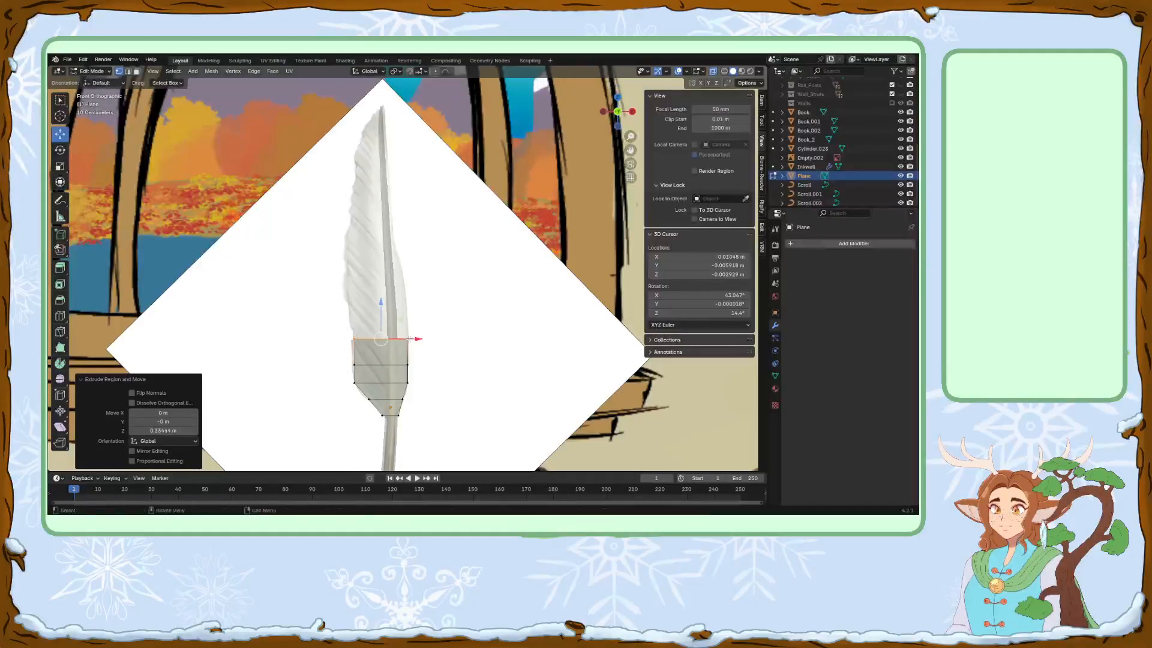
key("e")
left_click(409, 304)
Extrude the top edge through three more segments along the middle of the vane, following its curve on the shaft's narrow side.
key("e")
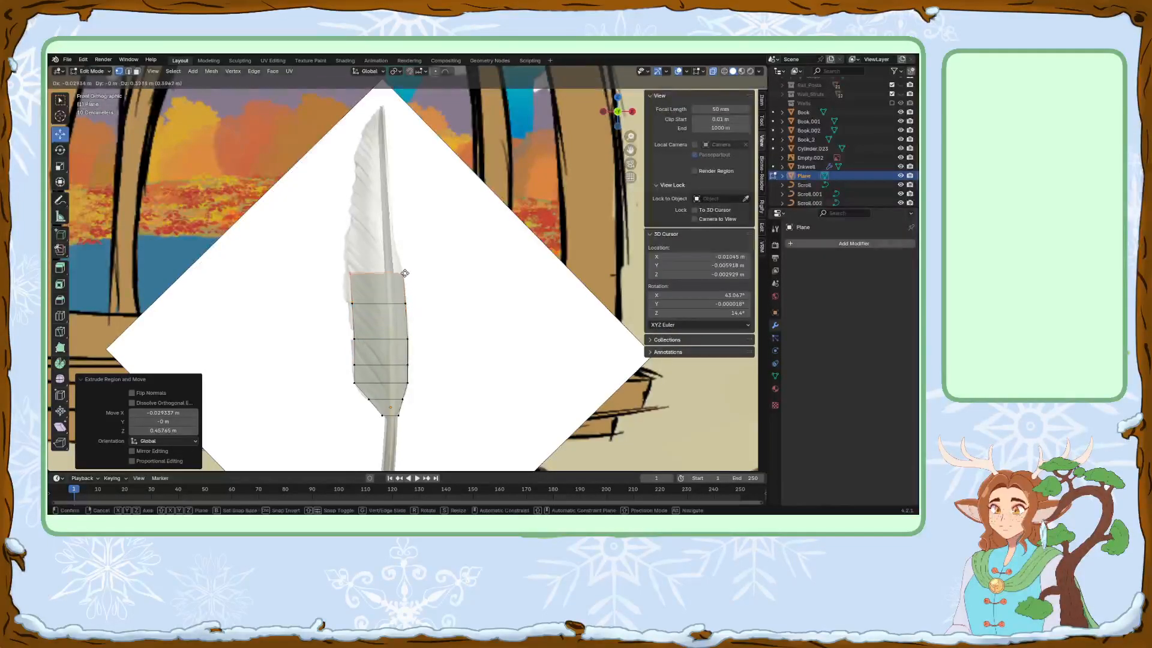
left_click(400, 263)
key("e")
left_click(396, 240)
key("e")
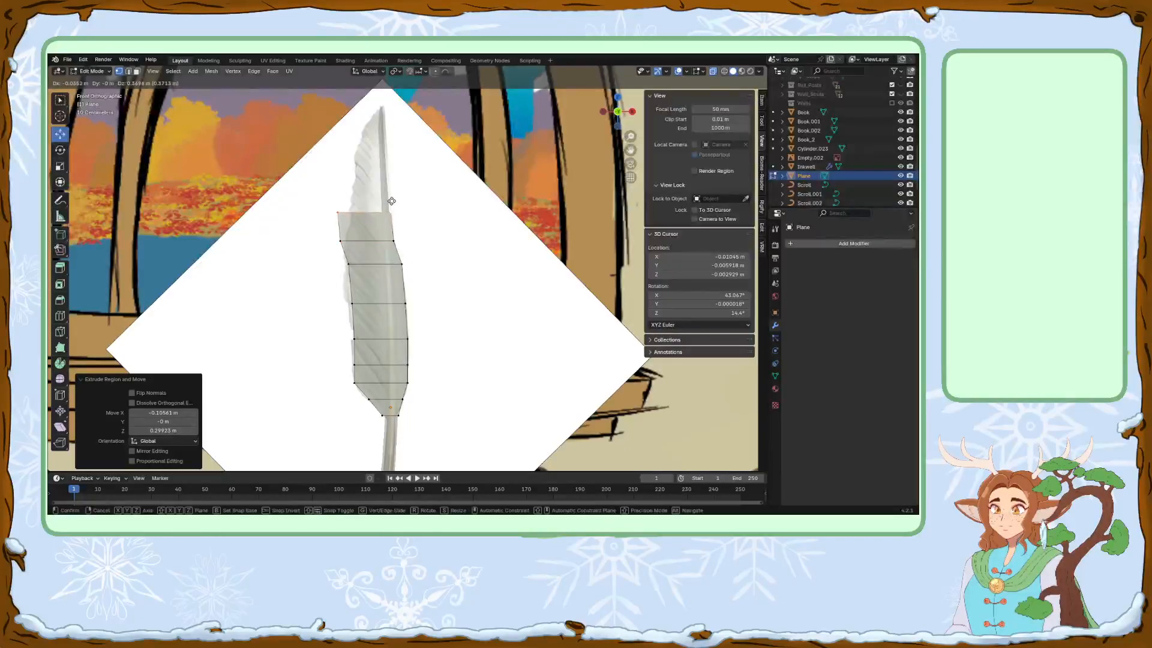
left_click(391, 201)
Extrude the top edge through the last three segments up to the feather's tip.
key("e")
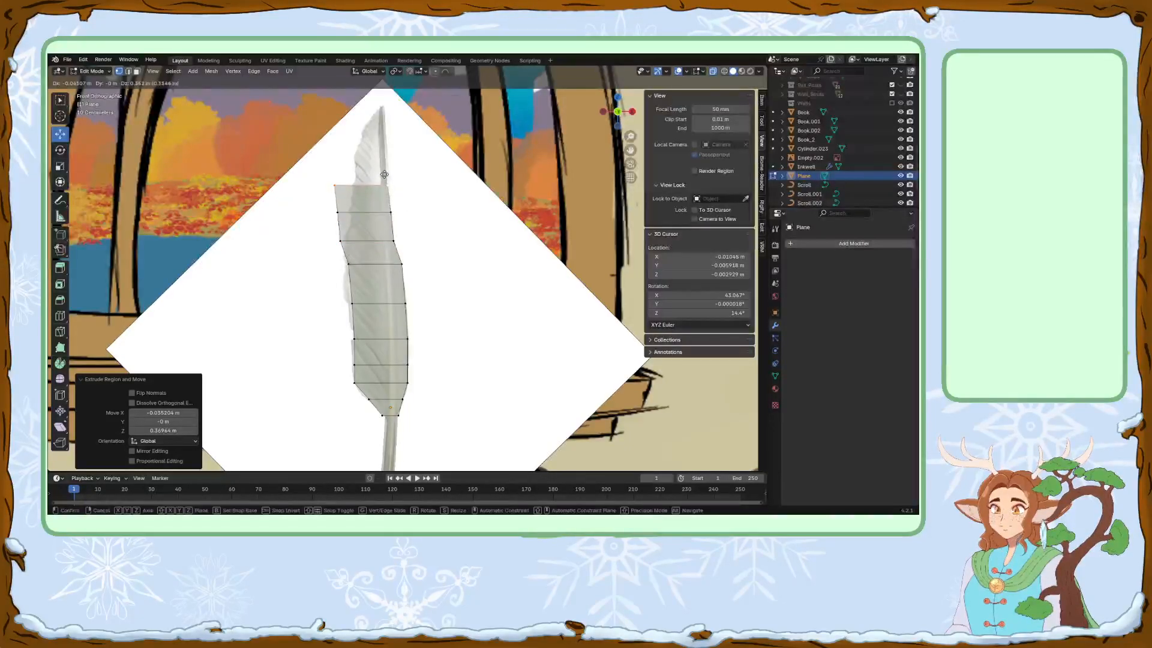
left_click(385, 162)
key("e")
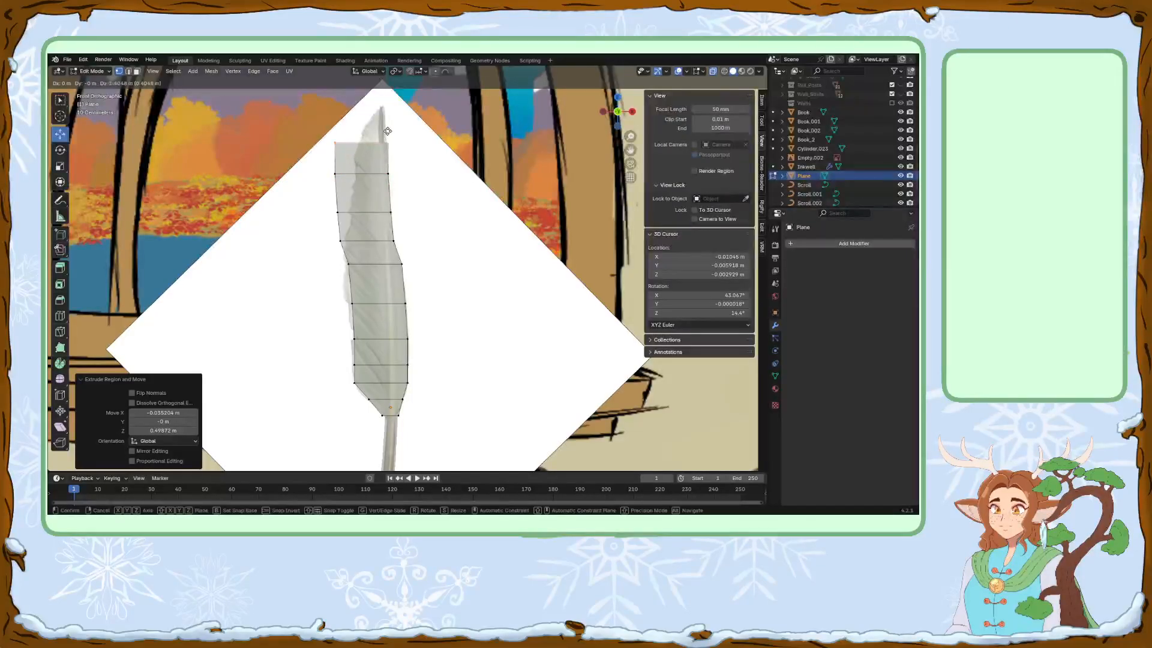
left_click(387, 128)
key("e")
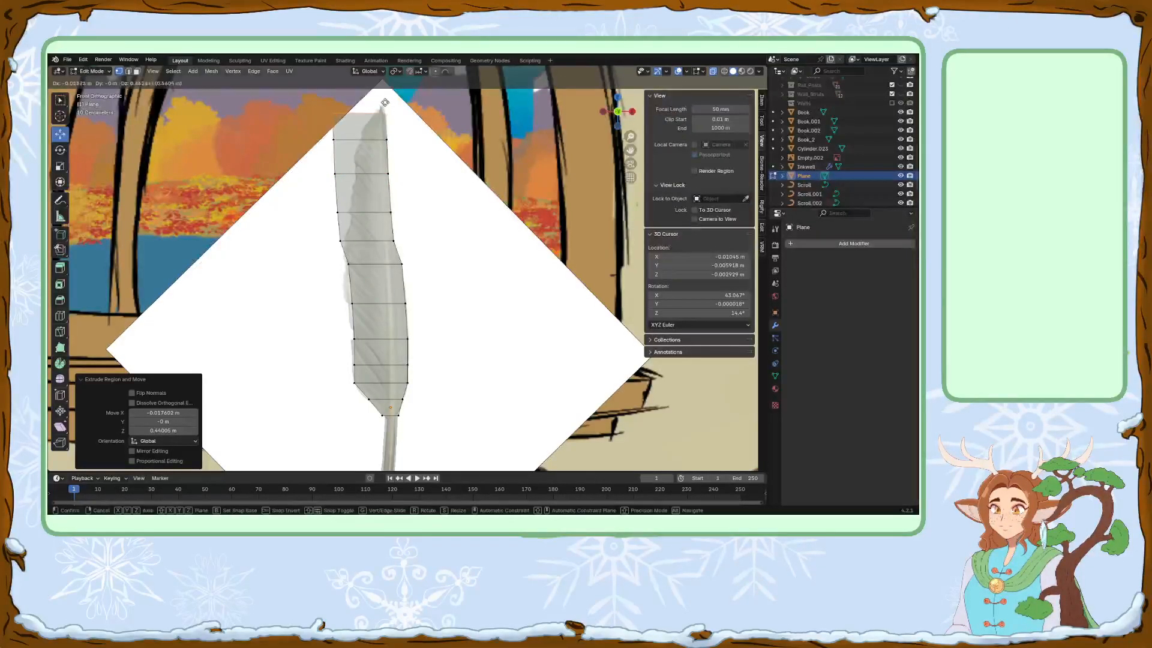
left_click(382, 94)
Move the outer-side vertices of the upper vane inward along X, narrowing the mesh to a point at the tip.
left_click(349, 102)
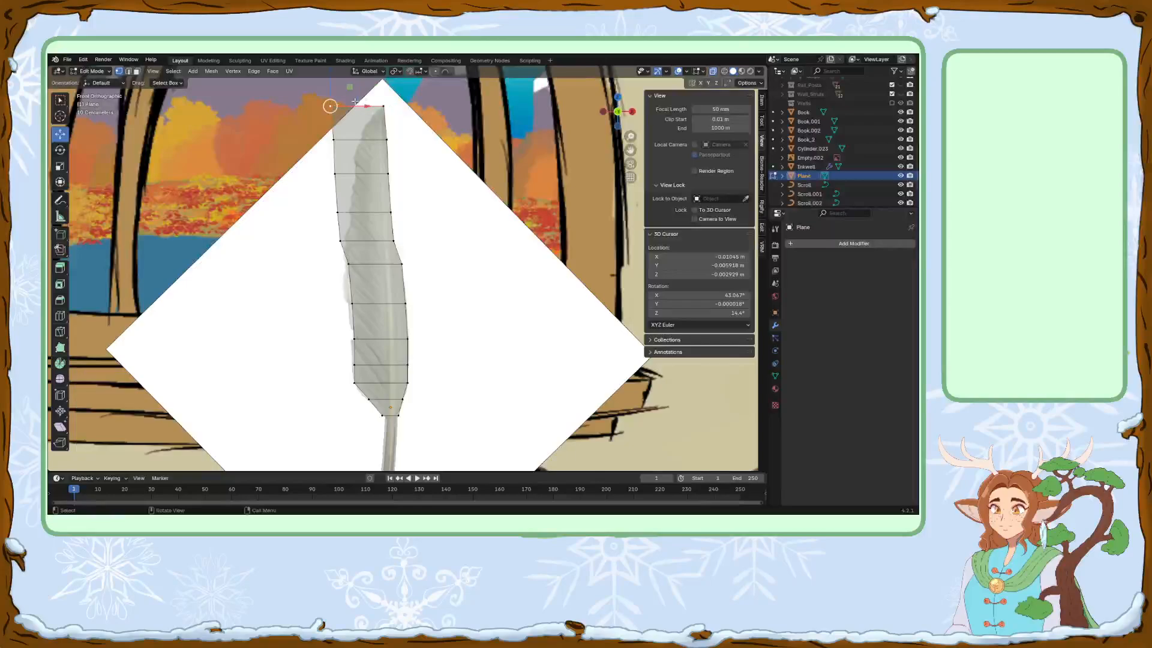
left_click_drag(363, 106, 412, 106)
left_click(336, 139)
left_click_drag(367, 140, 384, 172)
left_click(335, 173)
left_click(337, 212)
left_click_drag(370, 212, 363, 264)
Adjust the outer-side vertices of the middle and lower vane along X to follow the reference outline.
left_click(340, 241)
left_click(349, 264)
left_click(348, 303)
left_click_drag(374, 304, 382, 382)
left_click(354, 339)
left_click(355, 364)
left_click(368, 399)
left_click(357, 384)
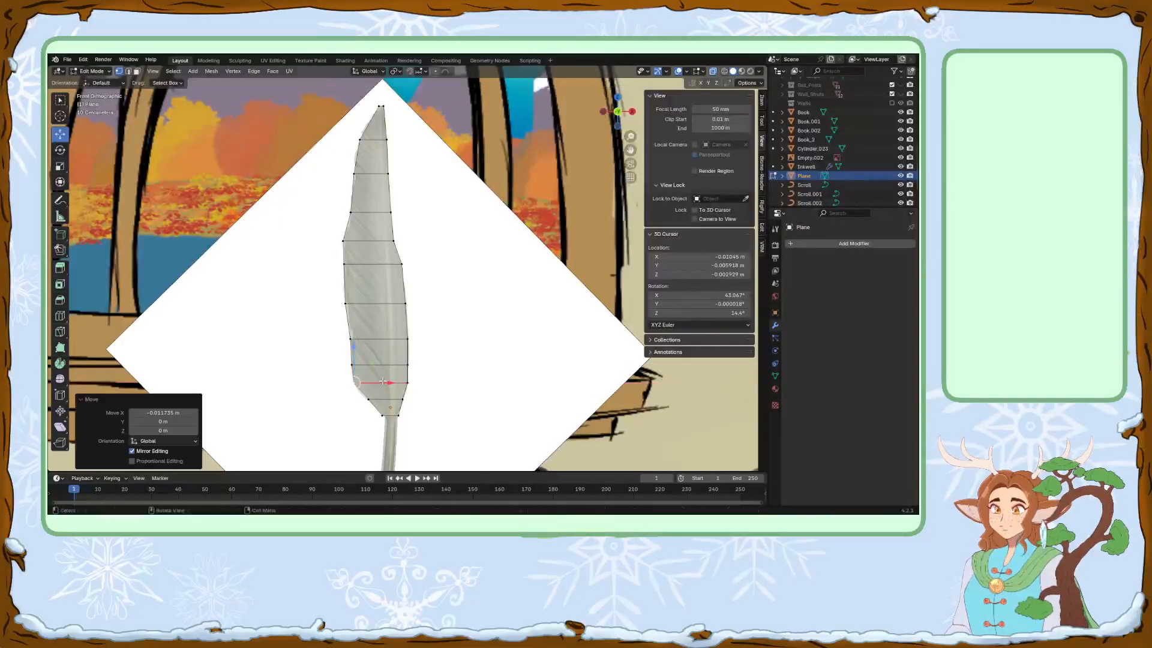
Turn off X-ray display and check the feather mesh against the shaft from an angle.
middle_click_drag(483, 302, 463, 282)
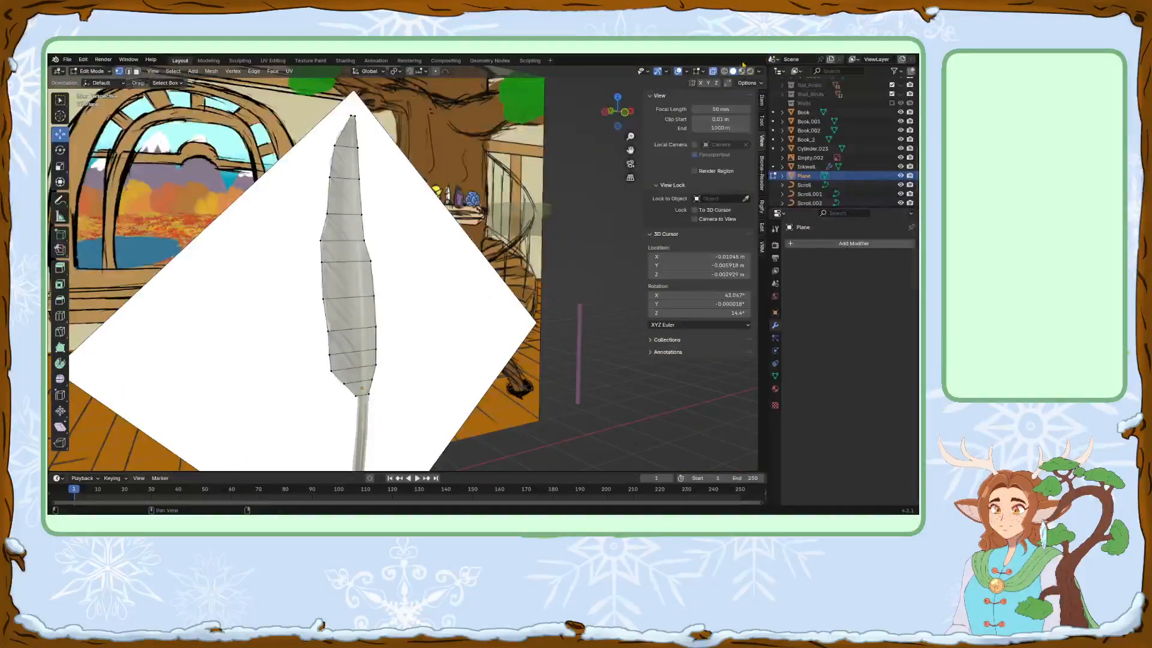
left_click(712, 72)
middle_click_drag(426, 250, 429, 274)
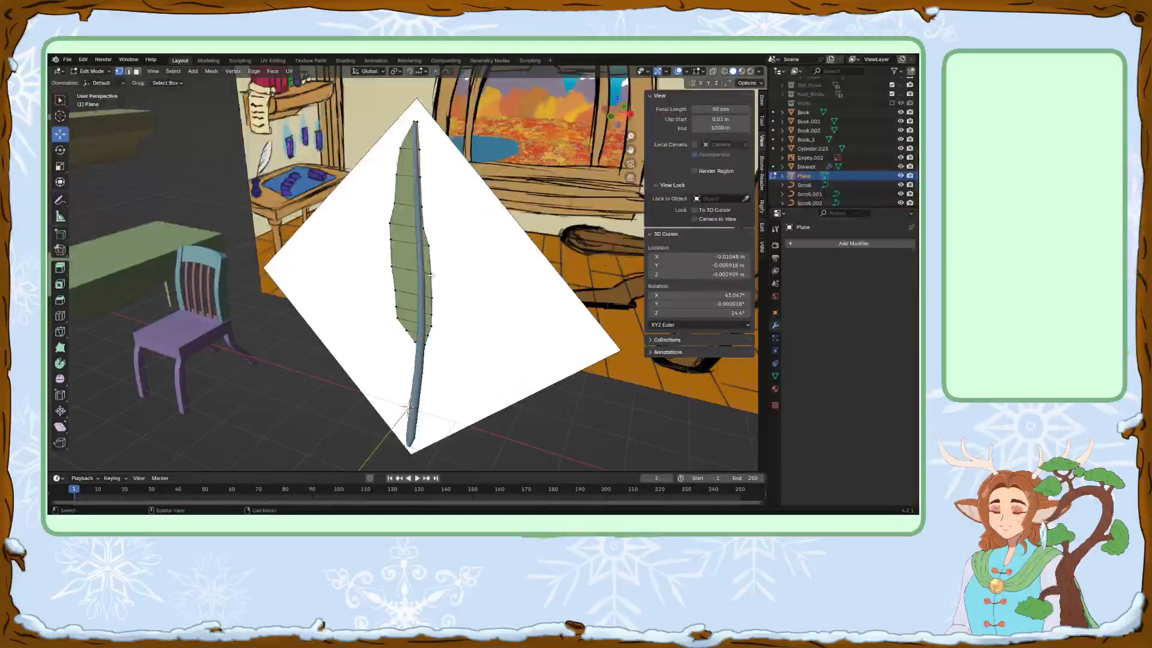
left_click(389, 222)
Return to Object Mode and hide the feather reference image.
left_click(92, 71)
left_click(99, 88)
left_click(442, 303)
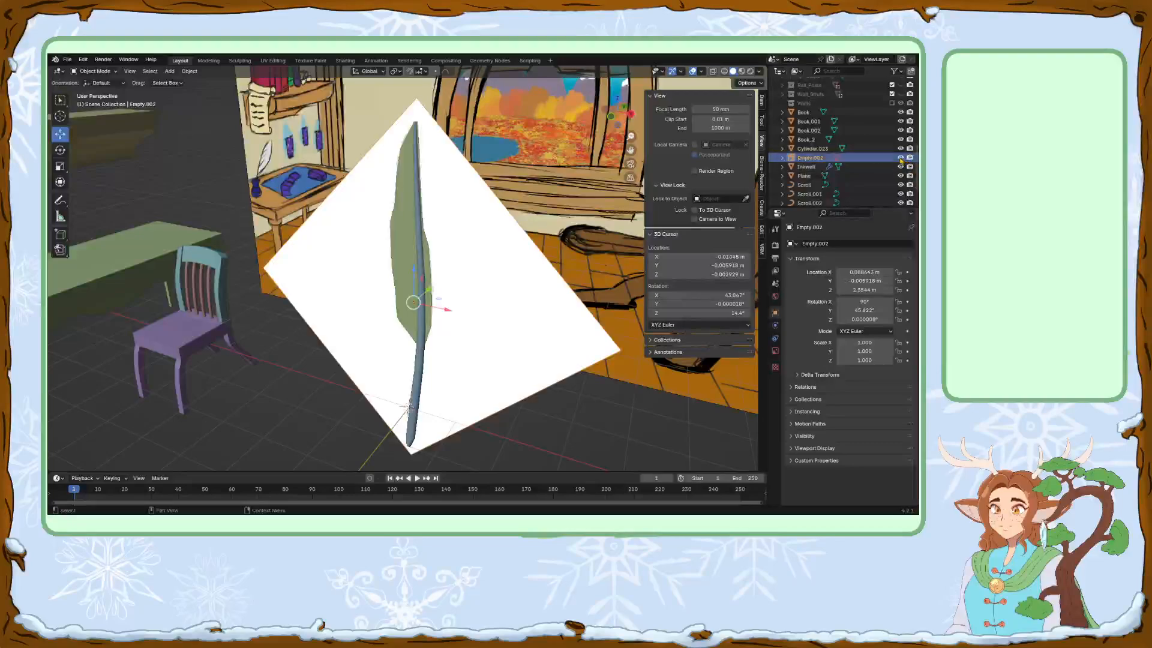
left_click(900, 158)
Select the shaft and feather together and move them in the negative X direction over to the desk.
left_click(418, 360)
left_click(408, 312, "shift")
left_click_drag(459, 388, 273, 338)
middle_click_drag(273, 339, 448, 338)
left_click_drag(448, 339, 324, 309)
middle_click_drag(323, 309, 452, 327)
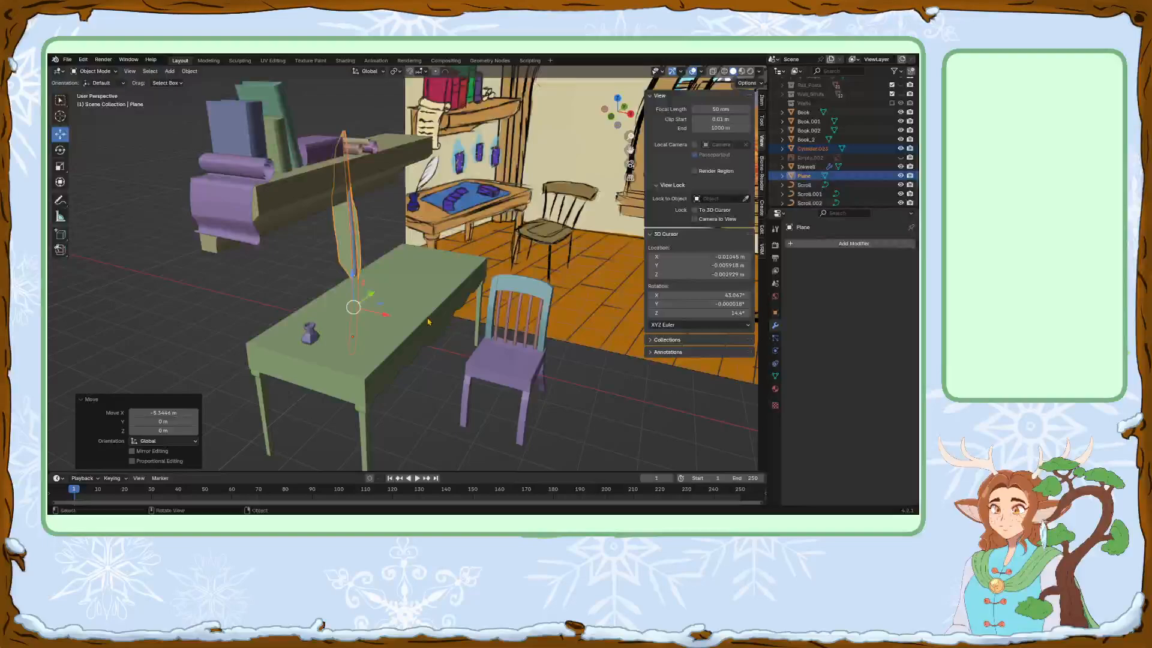
Rotate the quill 180° about the global Z axis.
key("r")
type("z")
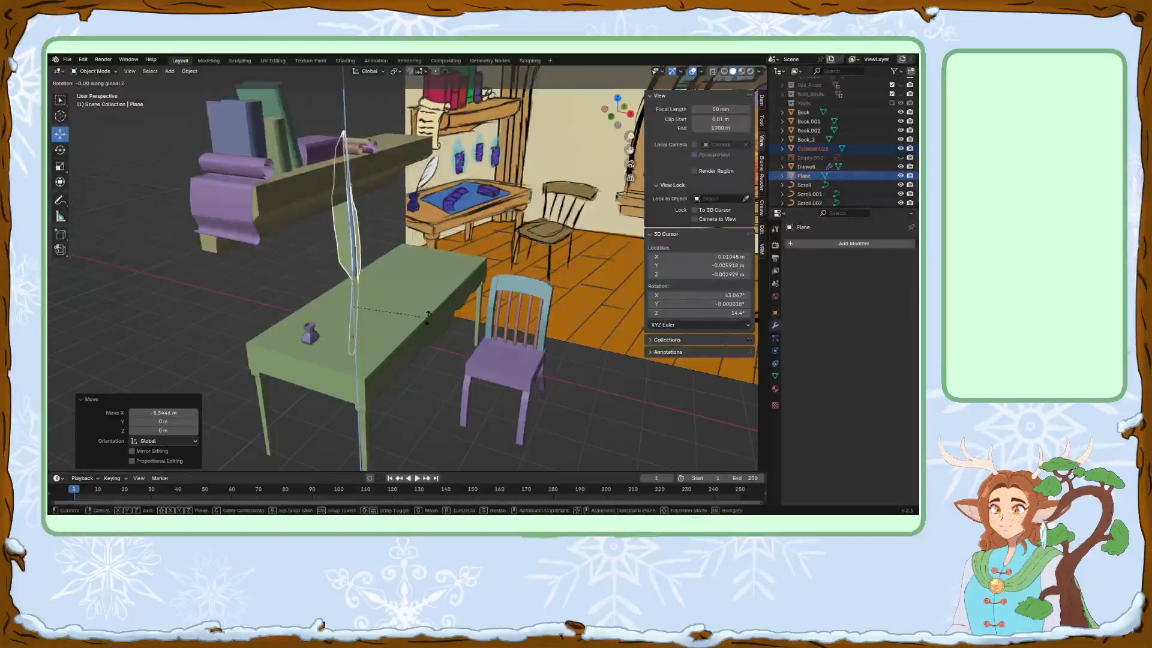
type("180")
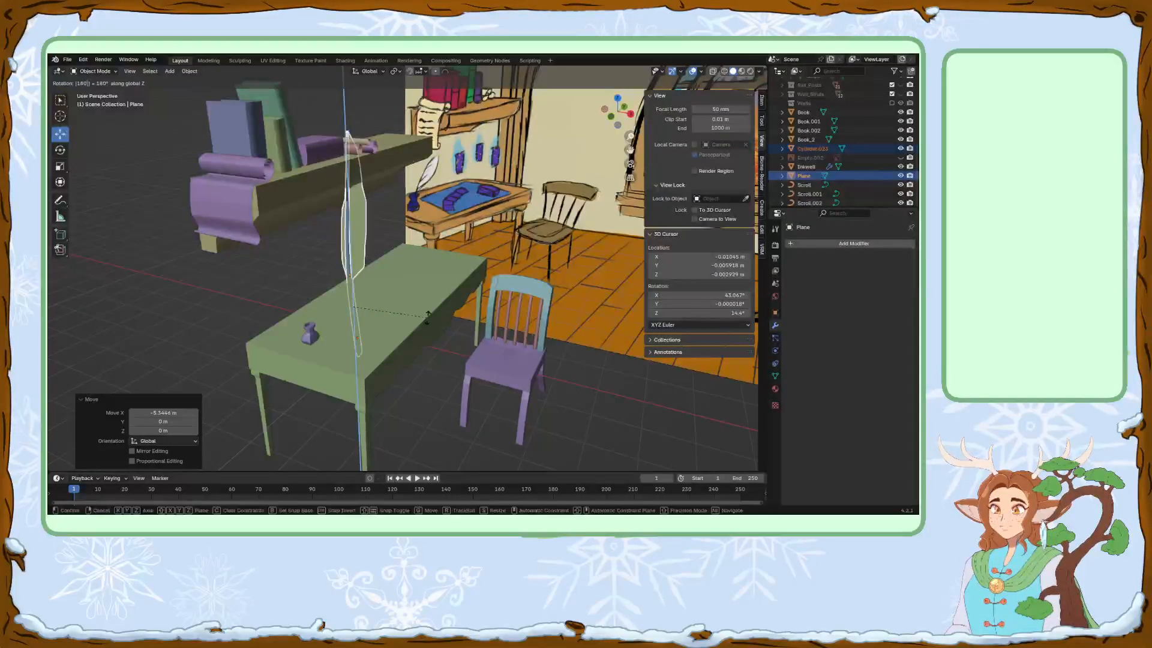
key("Return")
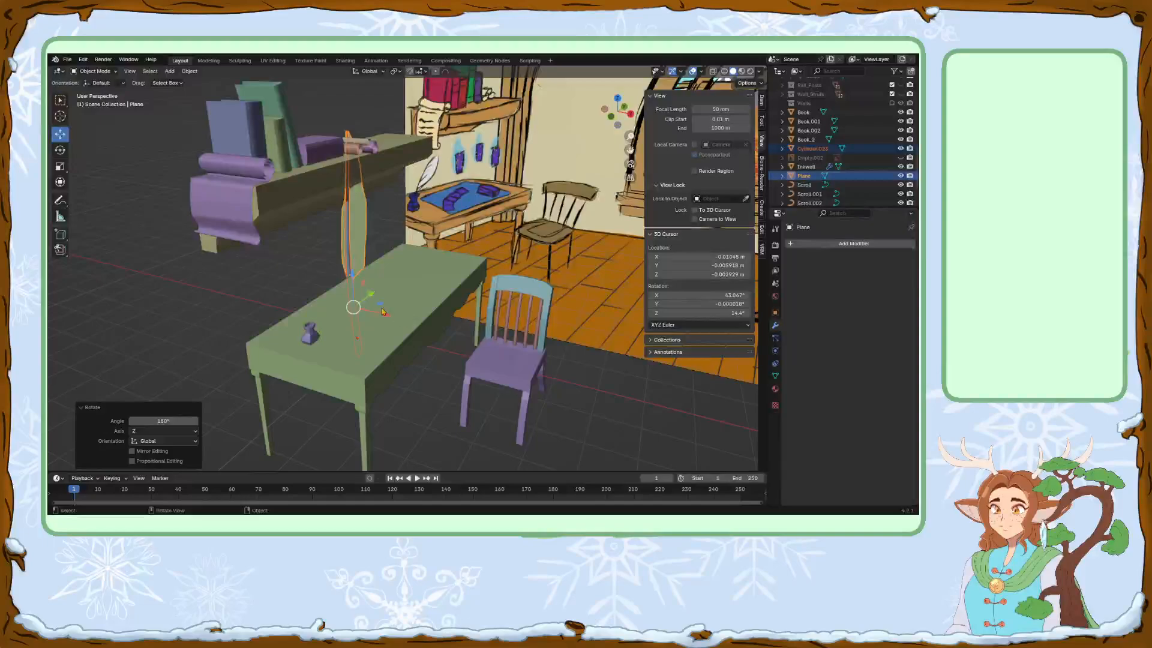
Move the quill toward the desk end near the inkwell and rotate it 90° about Z.
middle_click_drag(412, 302, 227, 356)
left_click_drag(222, 349, 300, 414)
type("rz90")
left_click(303, 408)
left_click(318, 366)
middle_click_drag(366, 339, 290, 342)
Reselect both the shaft and the feather and rotate them 180° about the global Z axis.
left_click(415, 284)
left_click(422, 287)
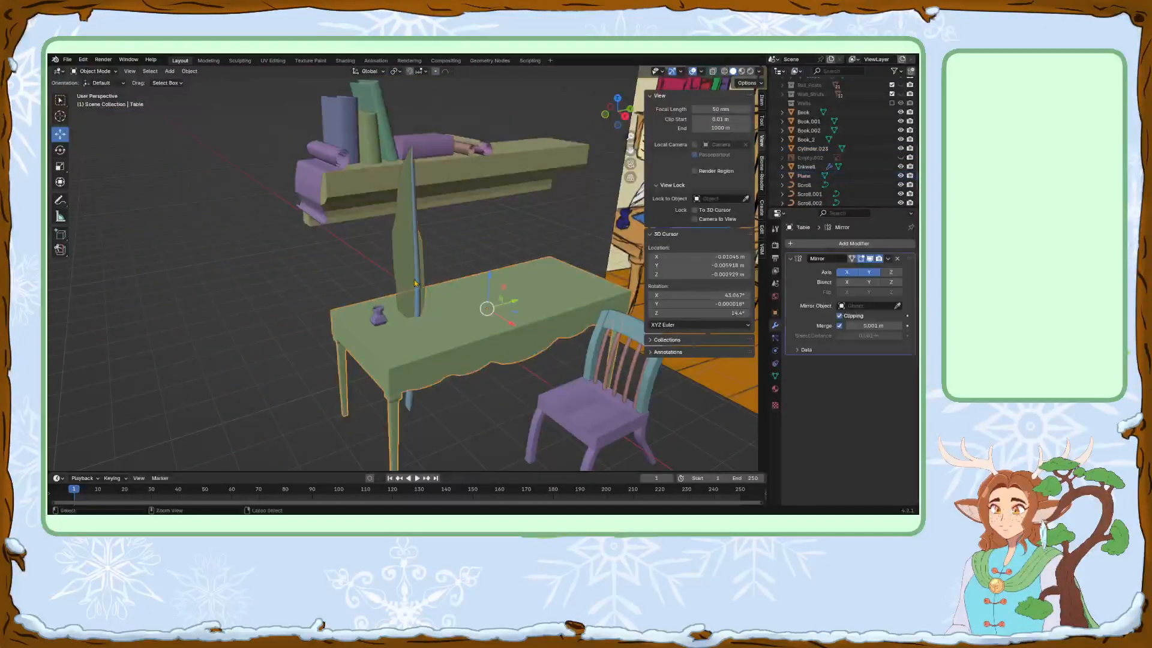
left_click(416, 281)
left_click(423, 284, "shift")
middle_click_drag(427, 288, 474, 291)
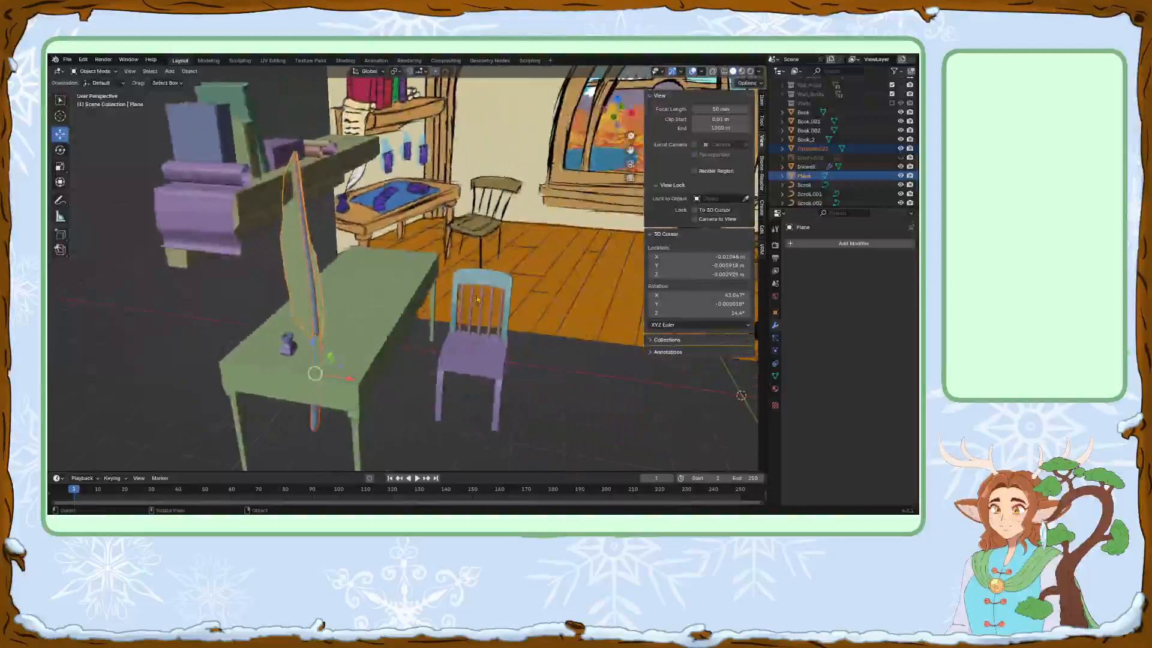
key("r")
type("z180")
key("Return")
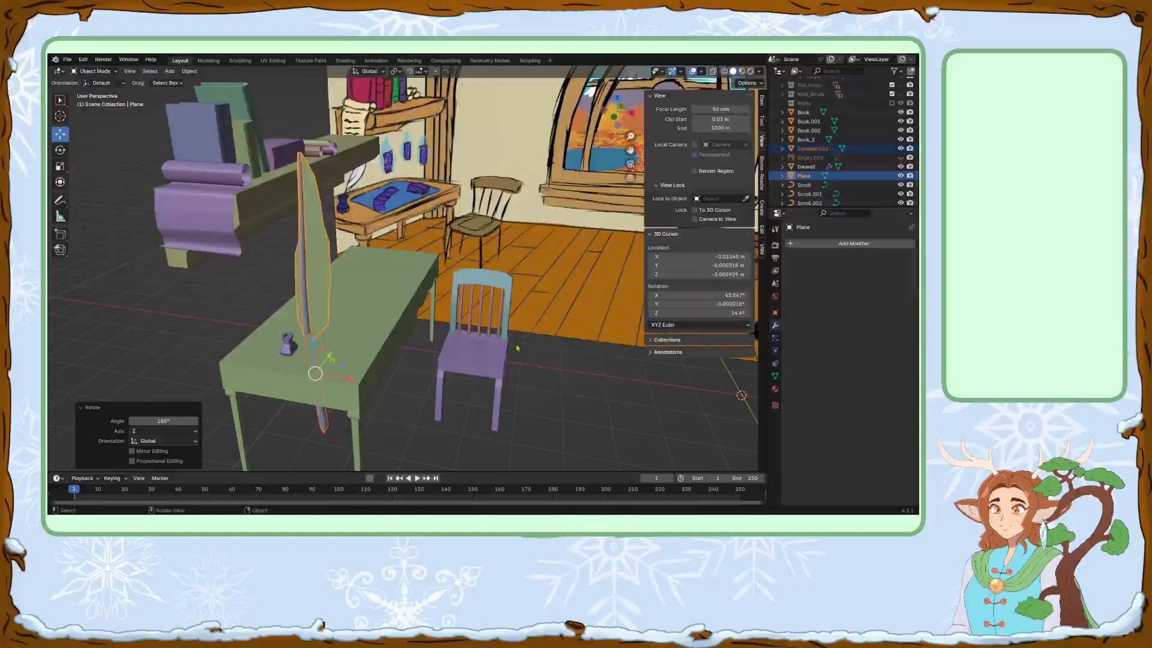
Scale the quill down to suit the inkwell and move it up and along Y to the inkwell.
key("s")
left_click(353, 381)
left_click_drag(310, 352, 303, 313)
scroll(360, 336, "up", 1)
middle_click_drag(363, 336, 507, 306, "shift")
scroll(411, 336, "up", 2)
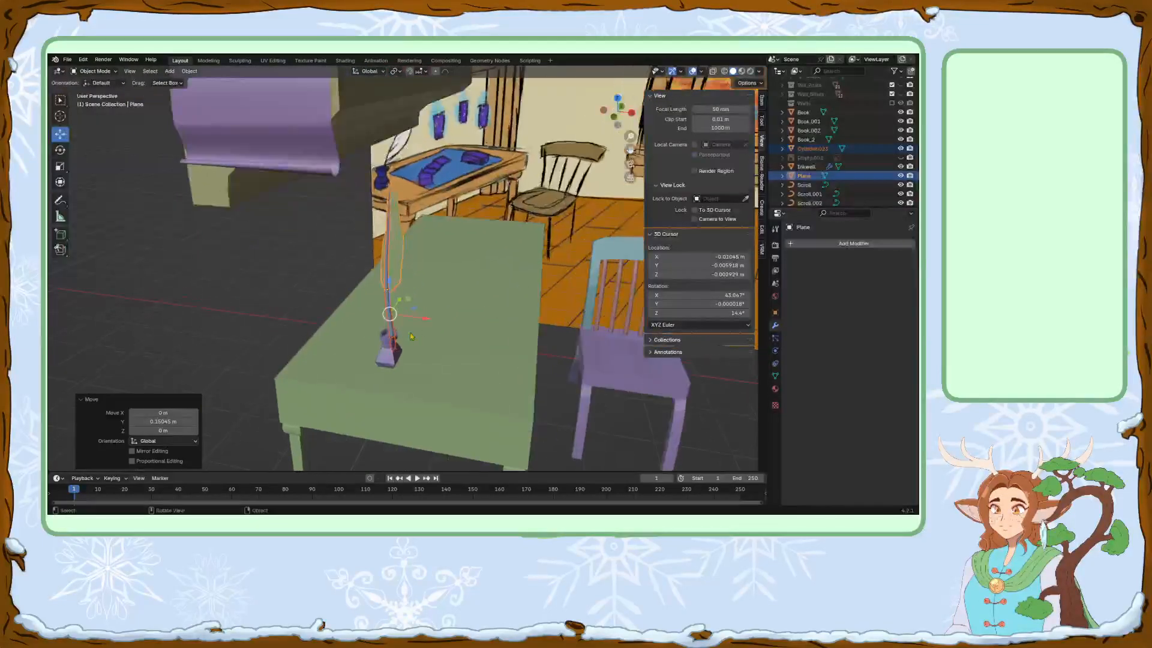
Align the quill with the inkwell along X and lower it about 0.12 m into the opening.
left_click_drag(418, 319, 385, 312)
middle_click_drag(411, 314, 342, 309)
middle_click_drag(548, 332, 578, 327)
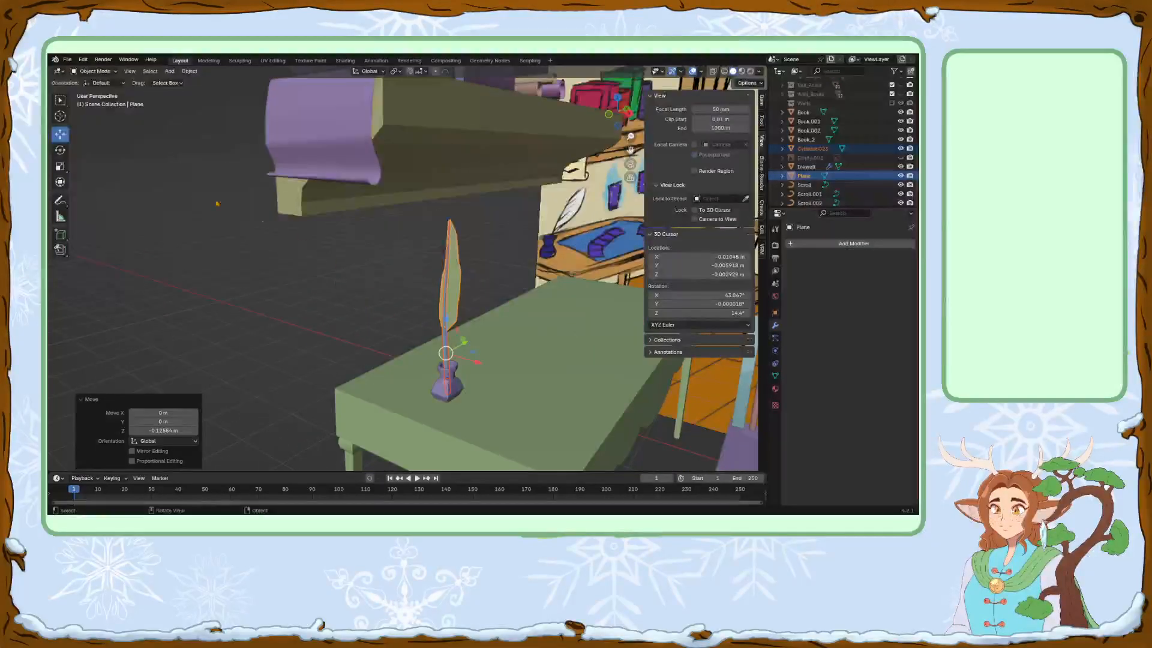
Tilt the quill so that it leans out of the inkwell, and switch back to the Move tool.
left_click(60, 150)
left_click_drag(438, 329, 483, 364)
key("shift+space")
key("g")
Nudge the tilted quill about 0.07 m along Y and -0.035 m along X to seat it in the inkwell.
middle_click_drag(498, 363, 428, 369)
middle_click_drag(528, 377, 398, 376, "shift")
left_click_drag(424, 375, 443, 373)
middle_click_drag(444, 373, 384, 384)
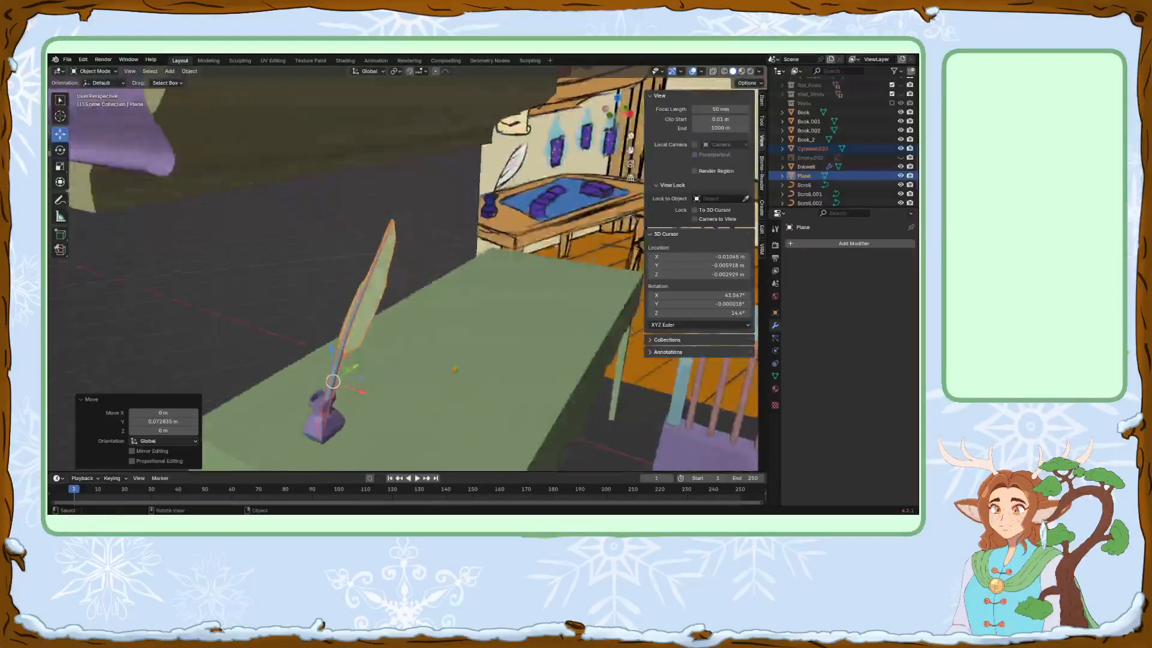
left_click_drag(332, 358, 352, 390)
scroll(518, 305, "down", 6)
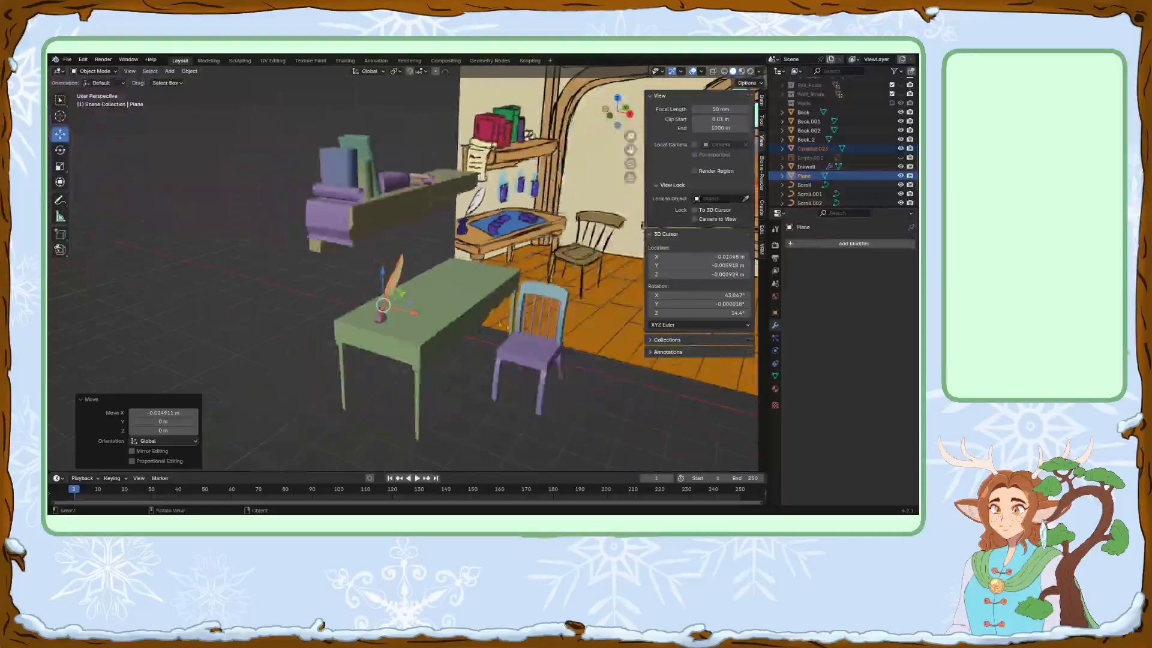
Add a plane mesh, move it over the middle of the desktop and raise it about 0.21 m along Z.
left_click(603, 384)
middle_click_drag(549, 384, 579, 379)
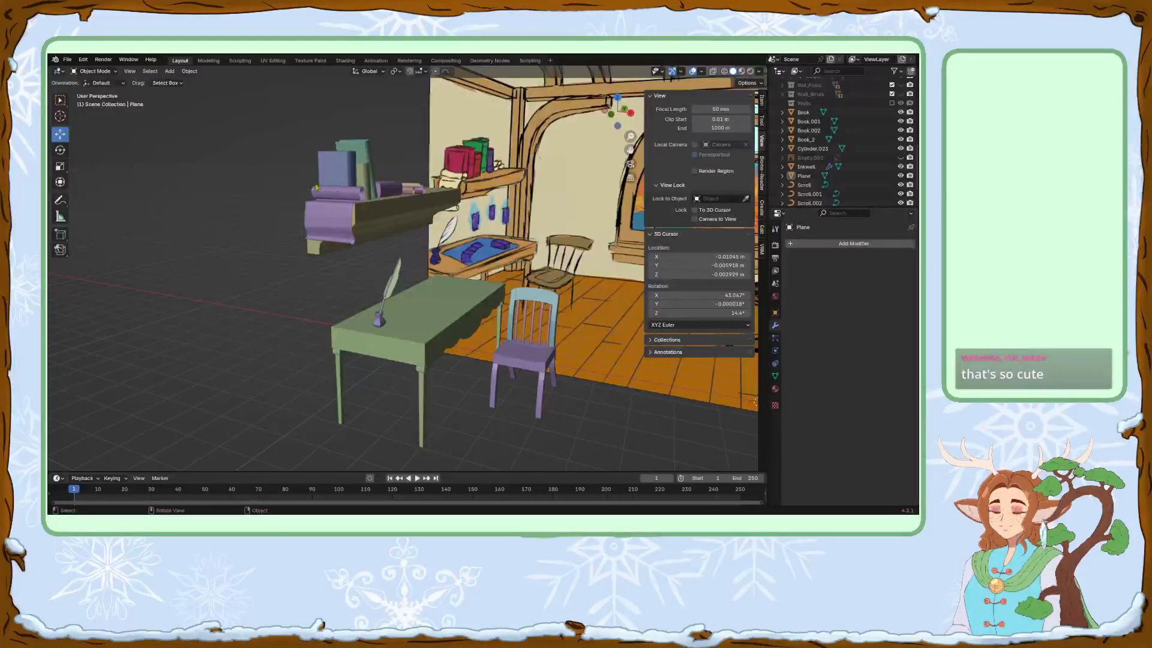
left_click(97, 73)
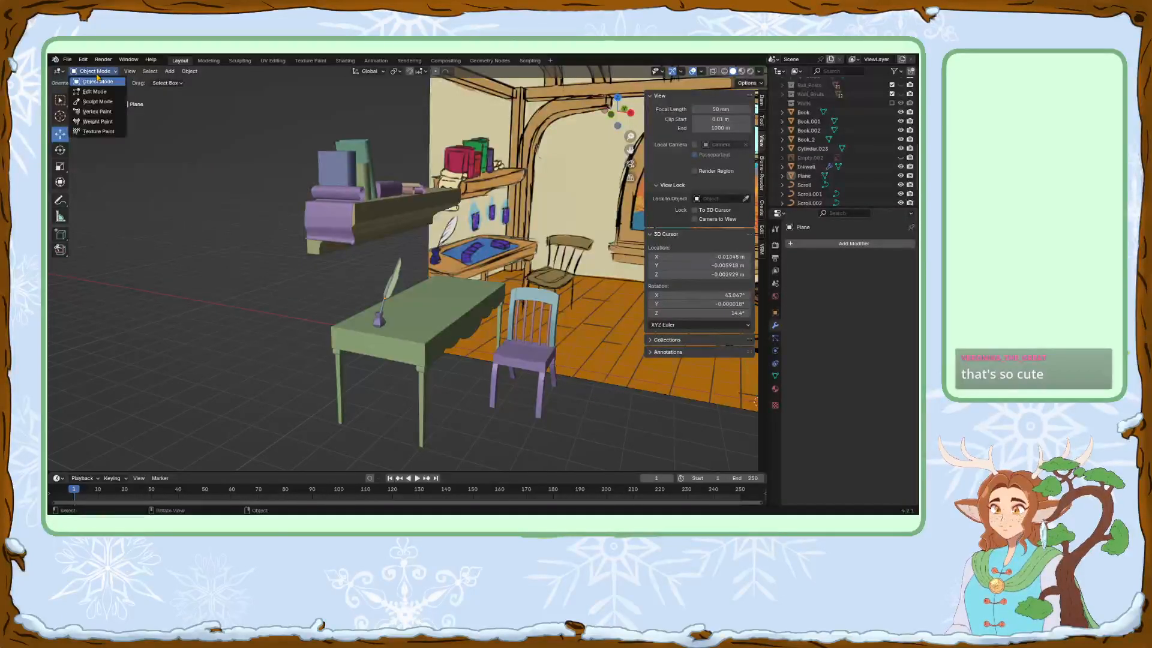
left_click(170, 71)
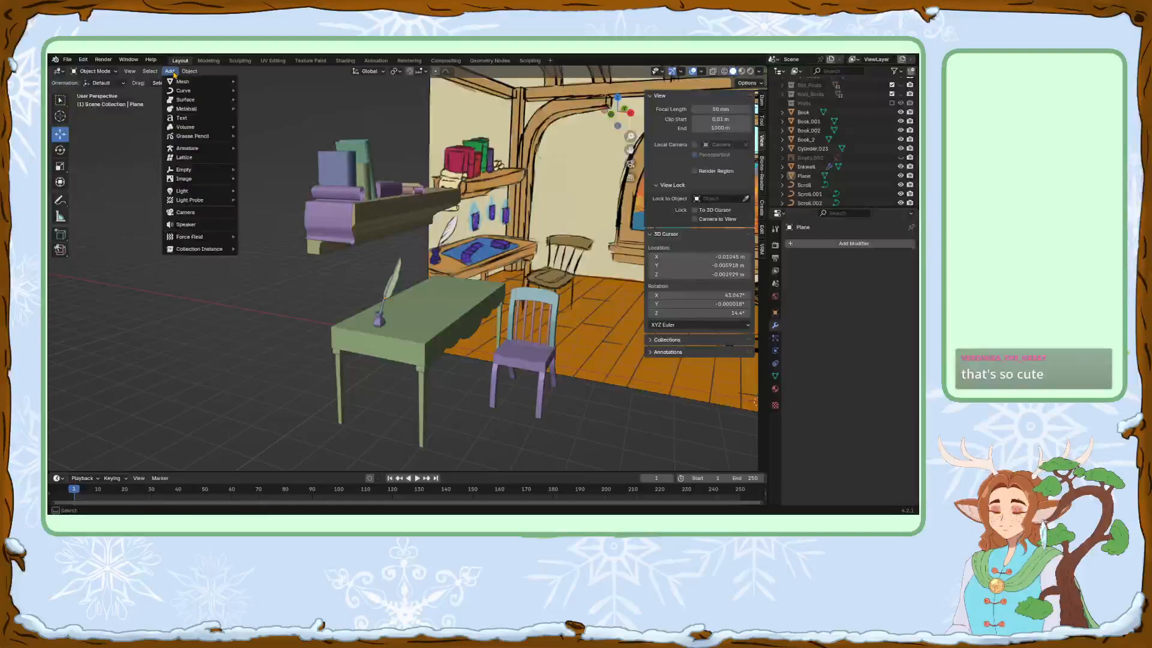
mouse_move(183, 82)
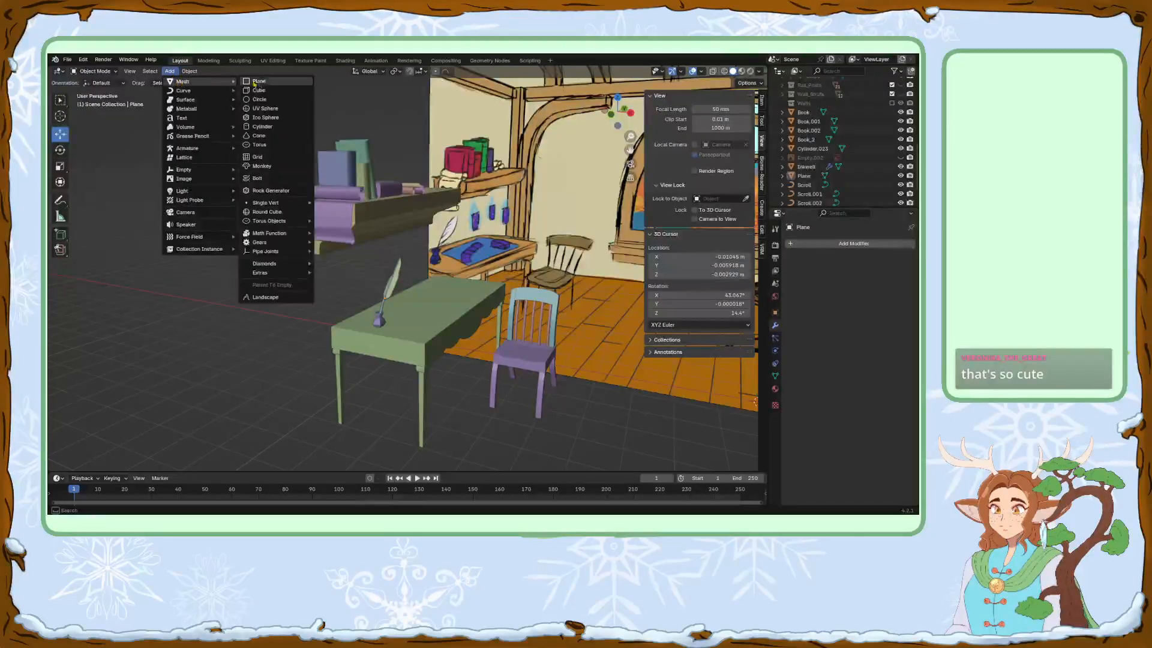
left_click(254, 81)
scroll(285, 118, "down", 1)
left_click_drag(728, 388, 489, 349)
left_click_drag(462, 312, 444, 297)
middle_click_drag(481, 311, 473, 322)
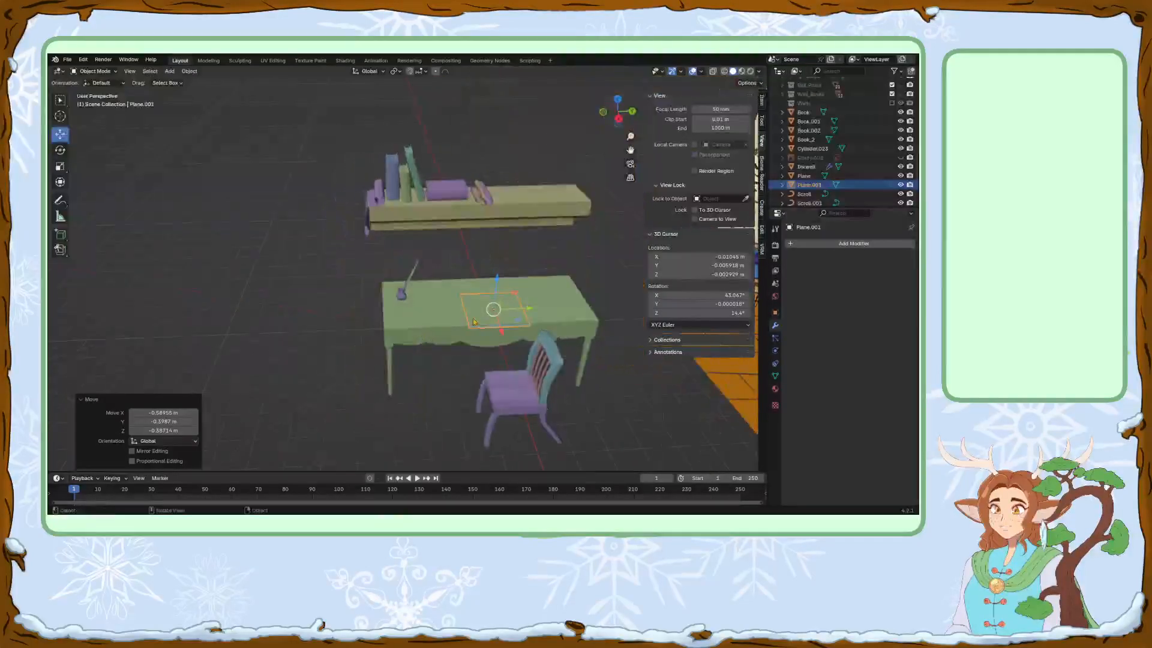
left_click_drag(496, 289, 496, 283)
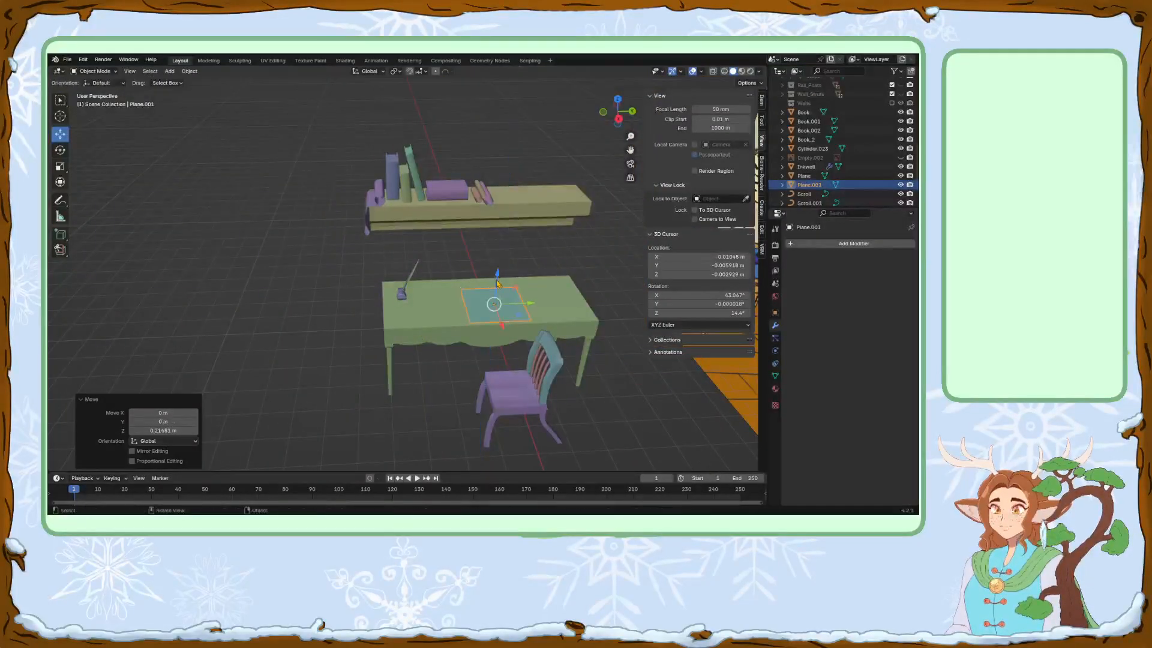
Stretch the plane along Y into a wide desk mat and shift it about -0.14 m along Y to centre it.
key("s")
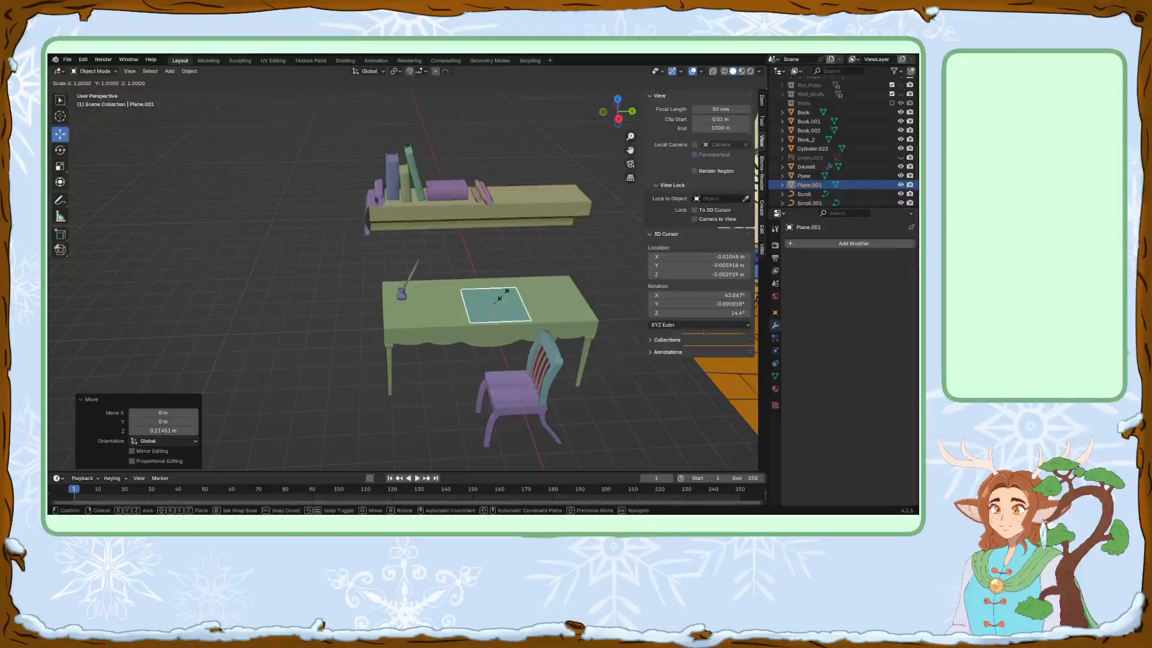
key("y")
left_click(520, 302)
left_click_drag(521, 303, 514, 304)
scroll(513, 306, "up", 3)
middle_click_drag(532, 322, 450, 304, "shift")
left_click(99, 73)
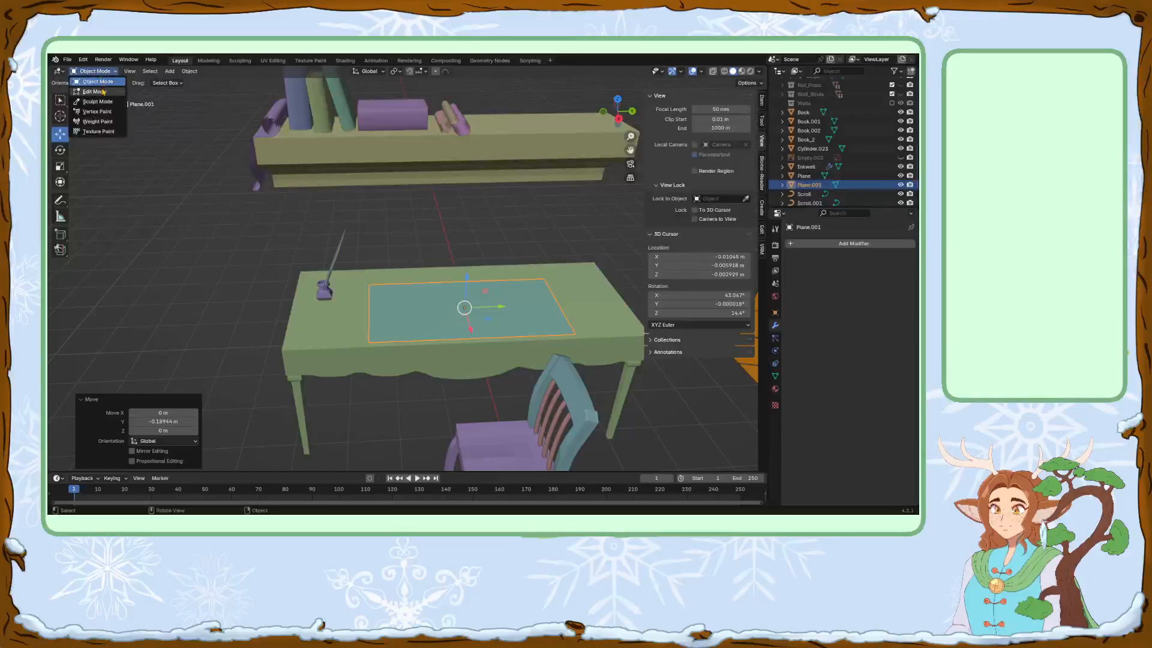
left_click(91, 91)
left_click(790, 244)
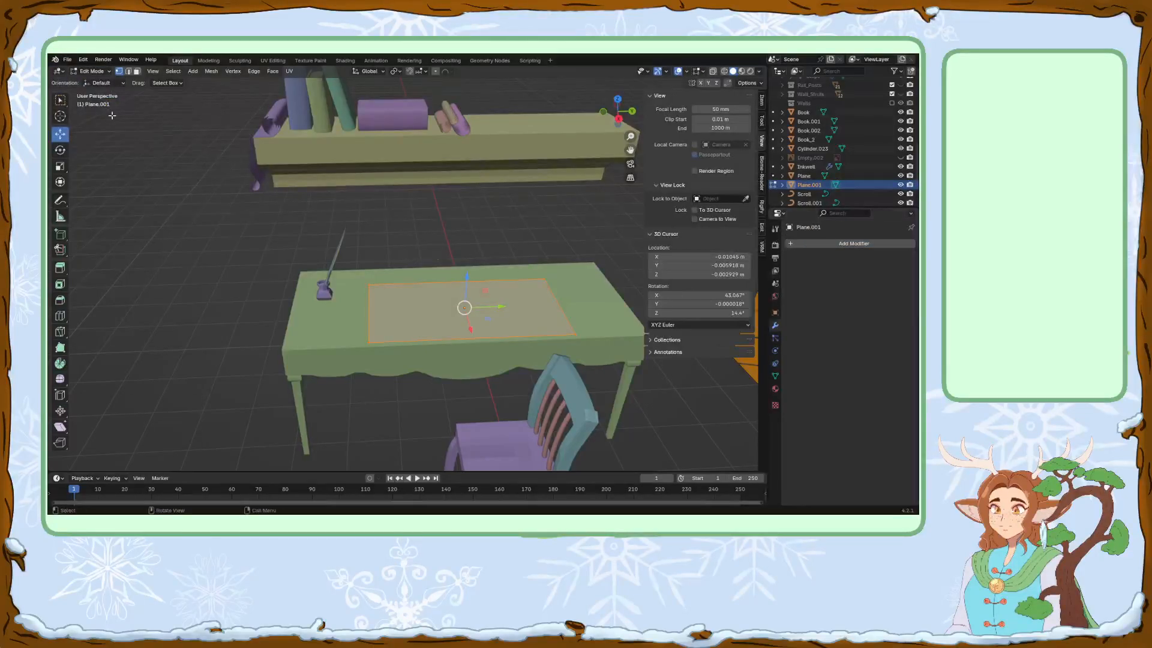
left_click(91, 71)
left_click(91, 82)
Add a Solidify modifier to the desk mat and set its thickness to 0.11 m.
left_click(811, 243)
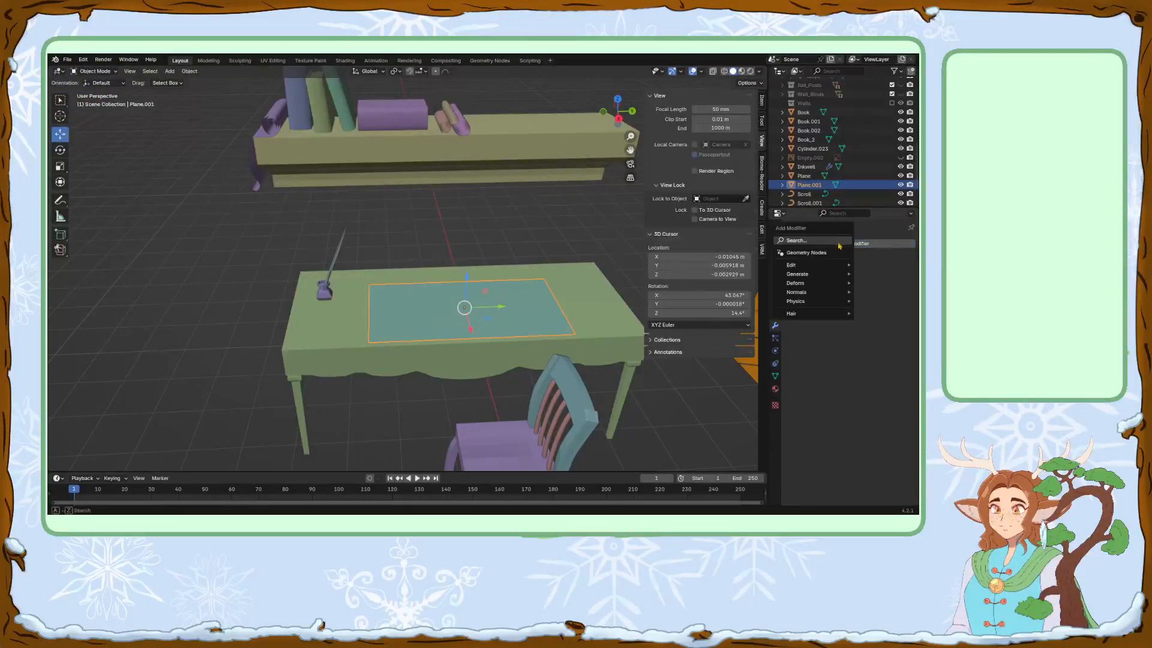
mouse_move(797, 274)
left_click(832, 280)
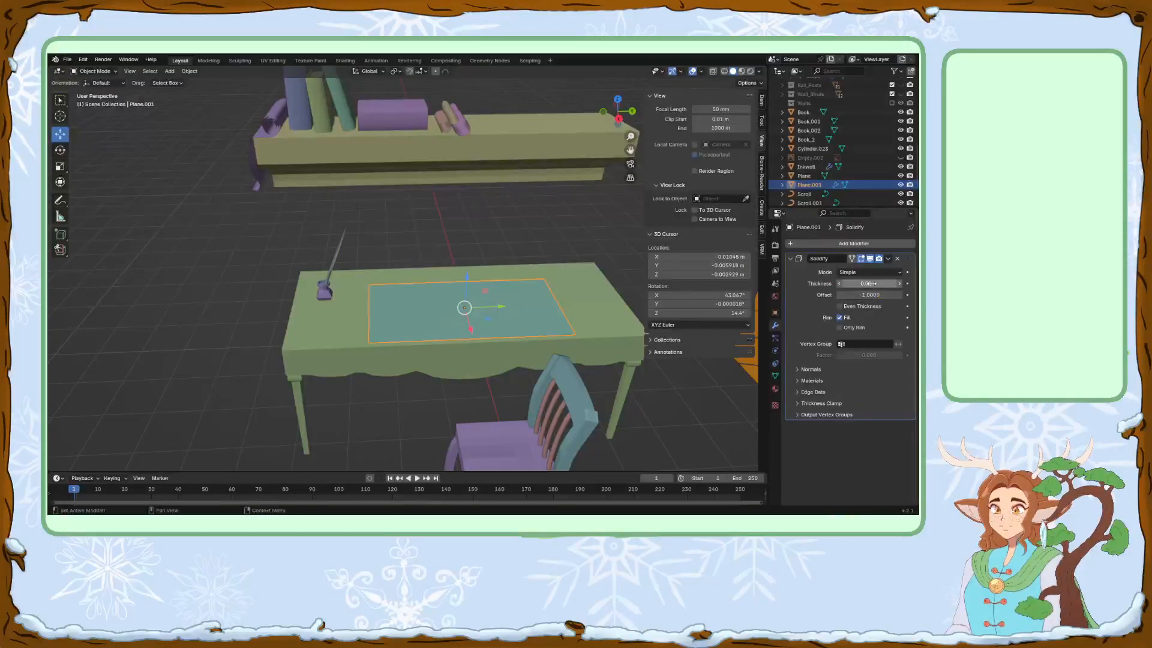
left_click_drag(869, 283, 888, 283)
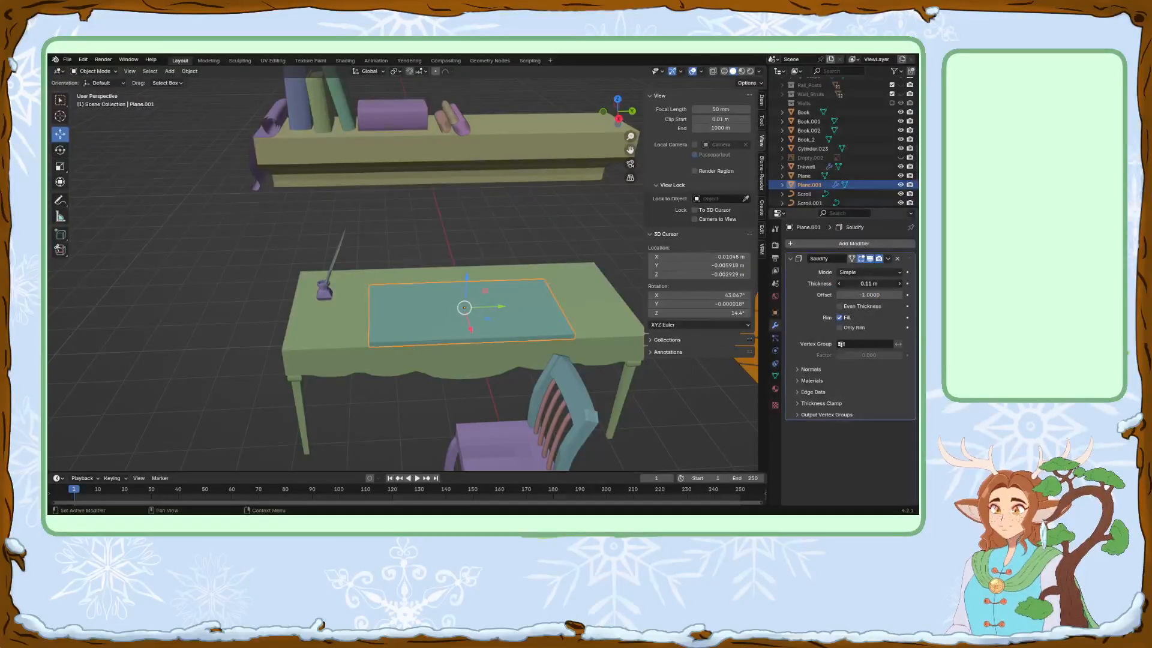
Shift the desk mat back along X on the desktop and set its Solidify thickness to 0.06 m.
middle_click_drag(440, 394, 487, 367)
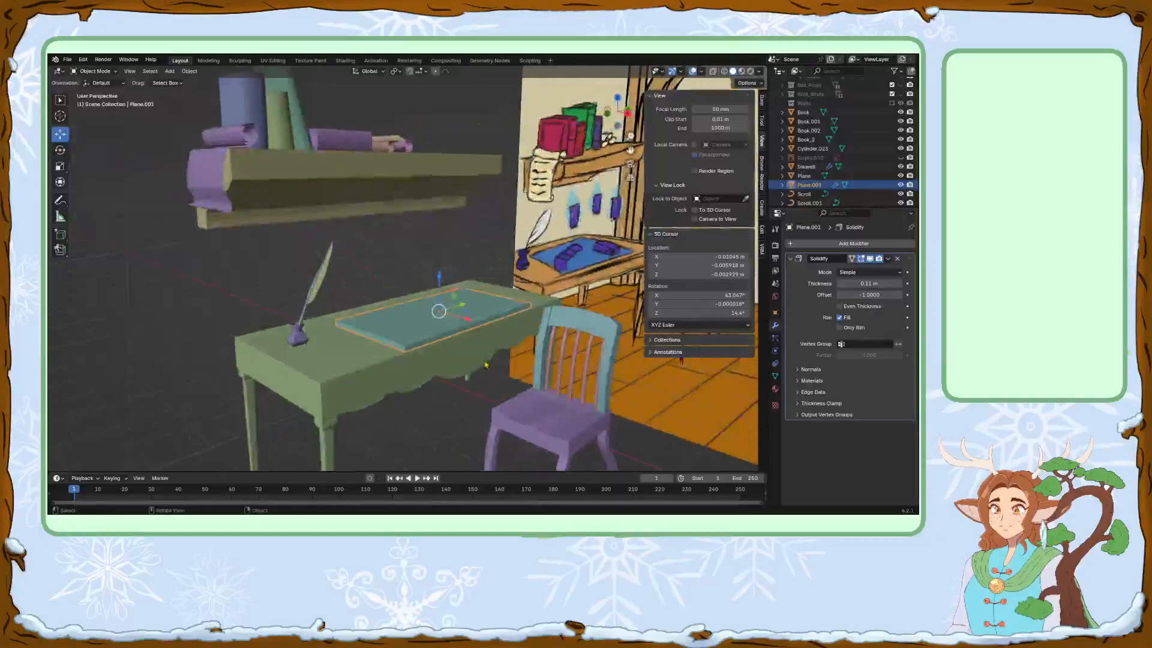
left_click_drag(443, 291, 453, 323)
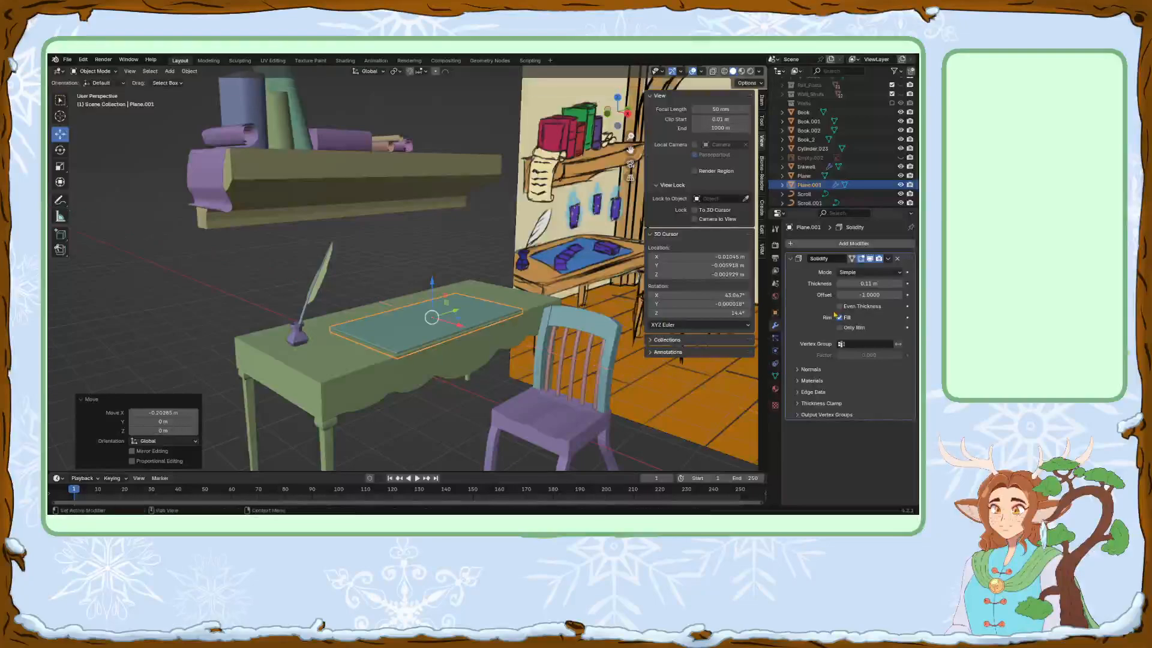
left_click_drag(839, 286, 821, 287)
left_click(839, 285)
left_click(462, 267)
left_click(434, 313)
left_click_drag(453, 324, 441, 321)
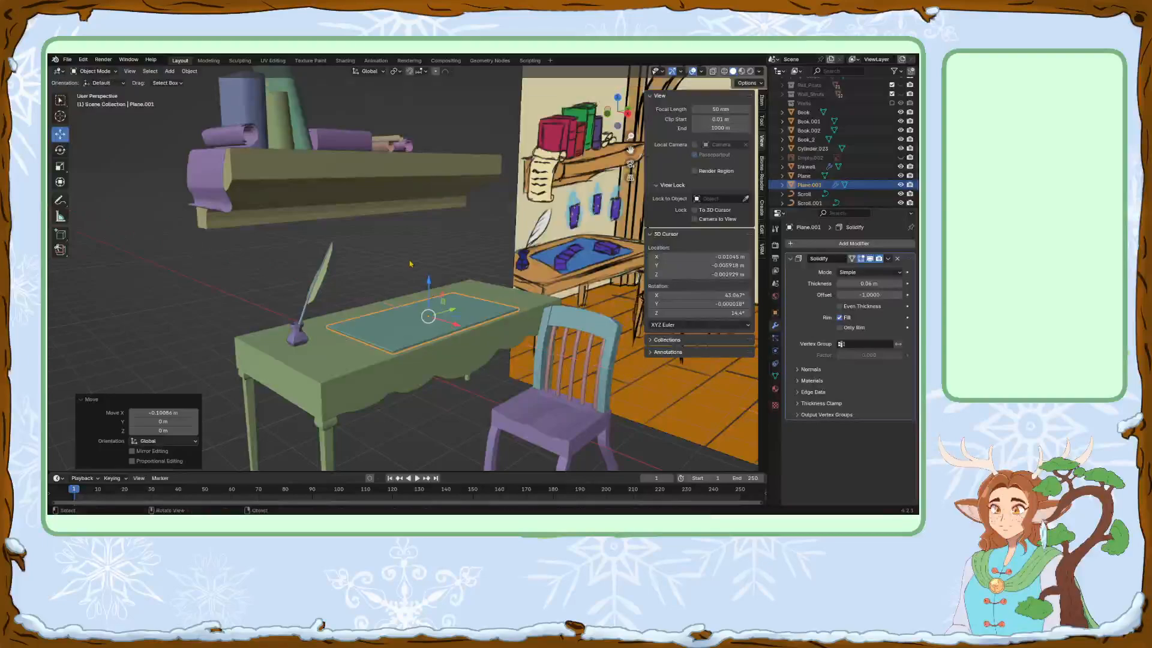
Save the current Blender file.
scroll(557, 246, "down", 2)
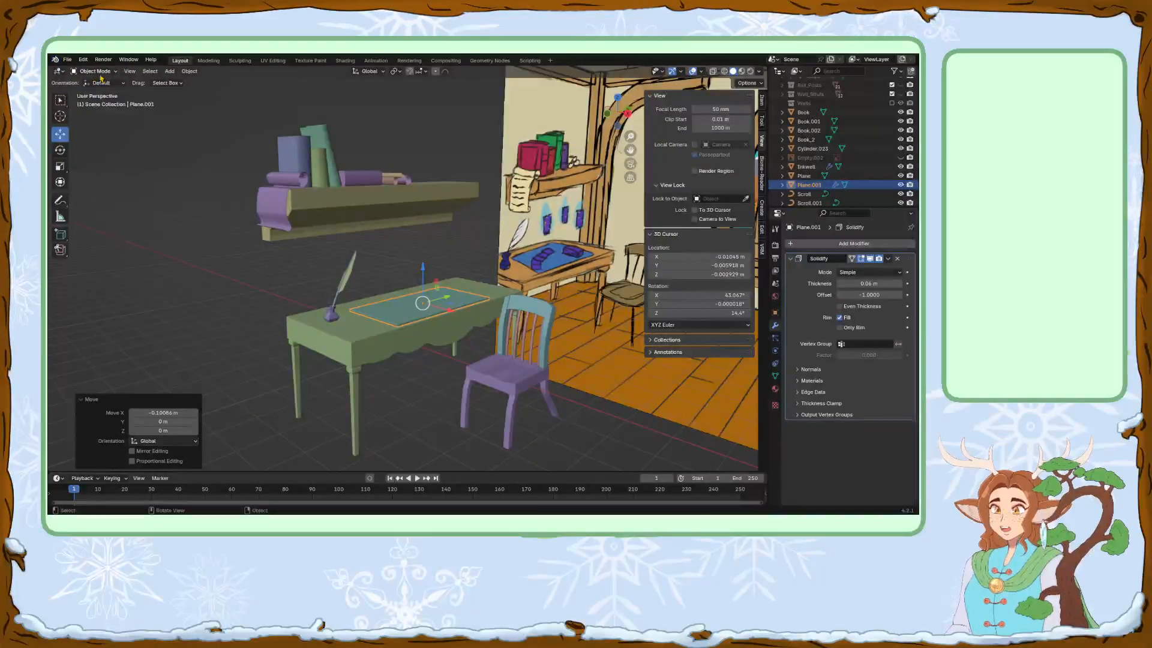
left_click(67, 60)
left_click(90, 119)
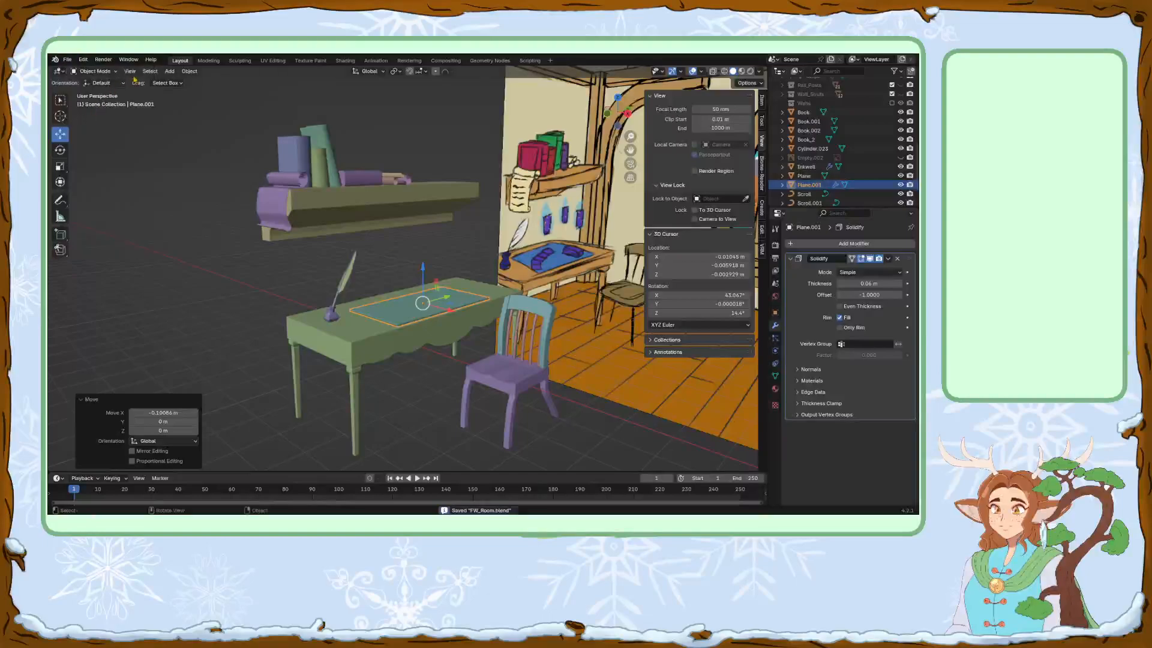
Add a cube mesh and move it to just above the end of the desk opposite the inkwell.
left_click(170, 71)
mouse_move(186, 81)
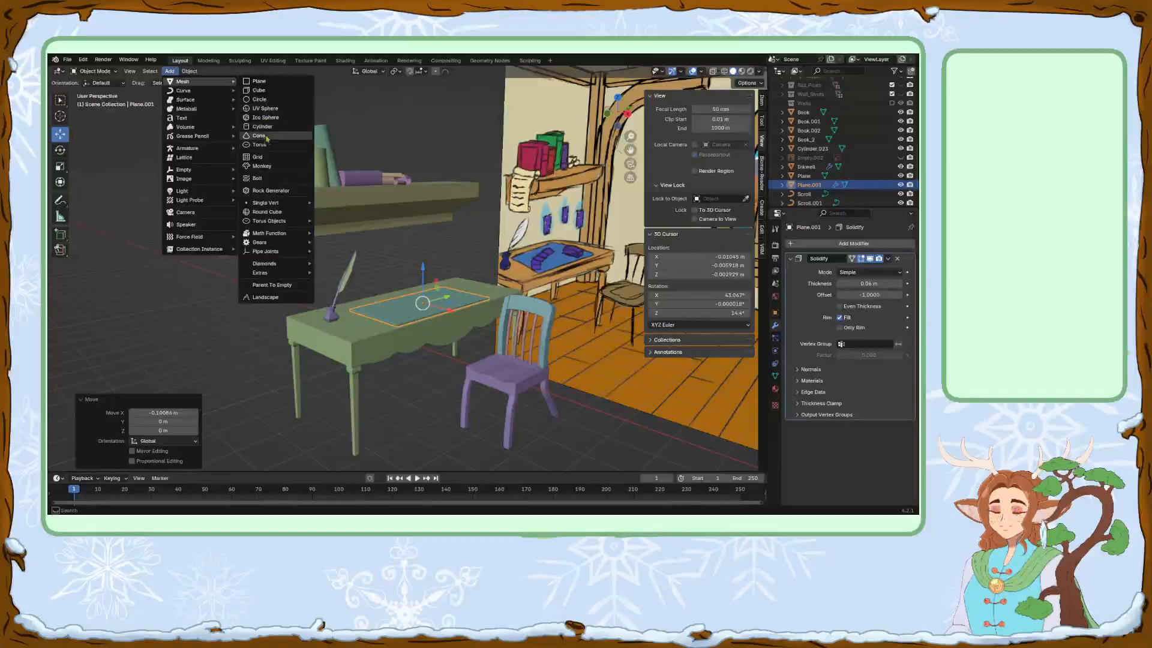
left_click(259, 90)
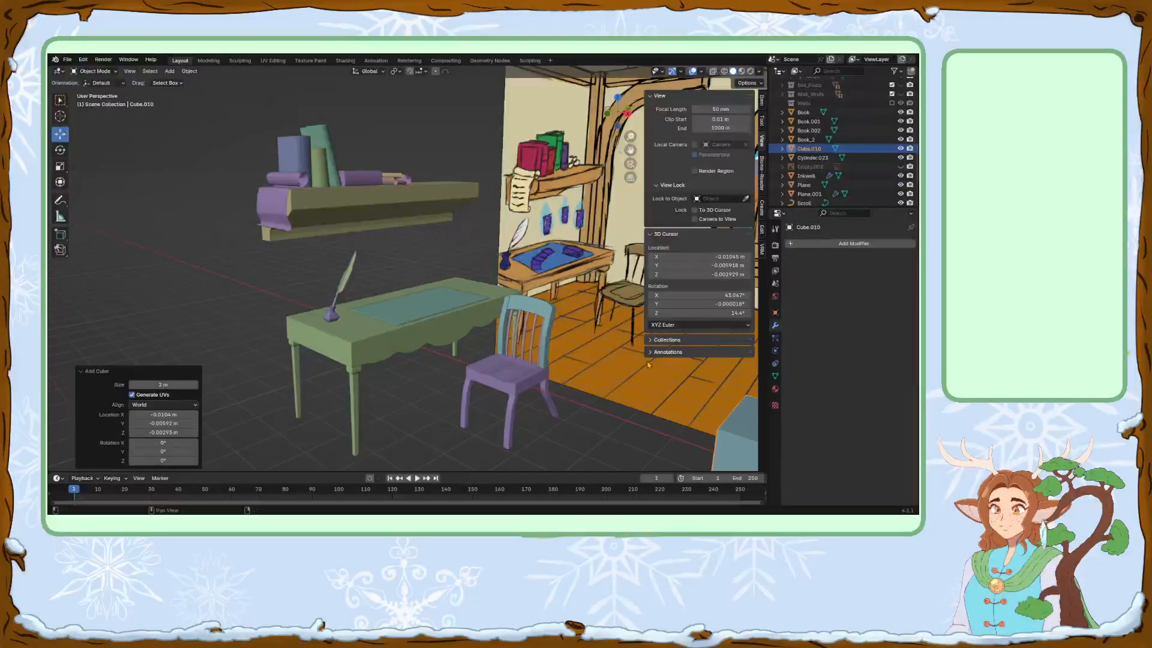
middle_click_drag(647, 365, 701, 429, "shift")
left_click_drag(736, 445, 518, 375)
left_click_drag(479, 331, 481, 245)
left_click_drag(516, 282, 484, 276)
Scale the cube down to a small block and move it onto the end of the desk mat opposite the inkwell.
key("s")
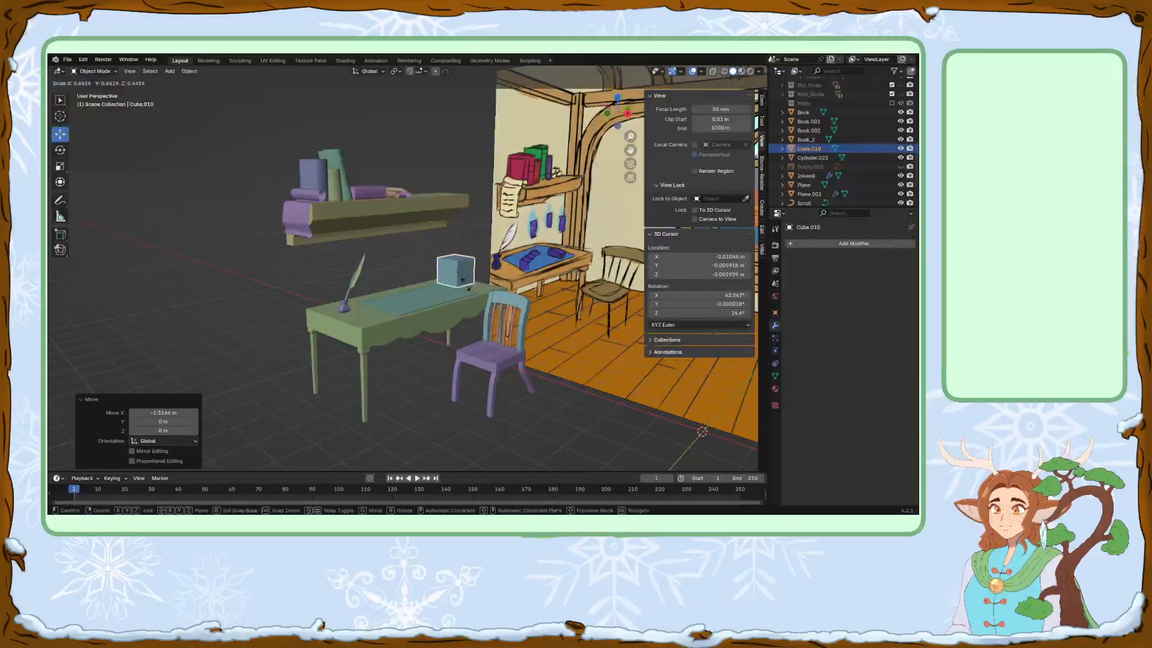
left_click(480, 266)
scroll(479, 267, "up", 5)
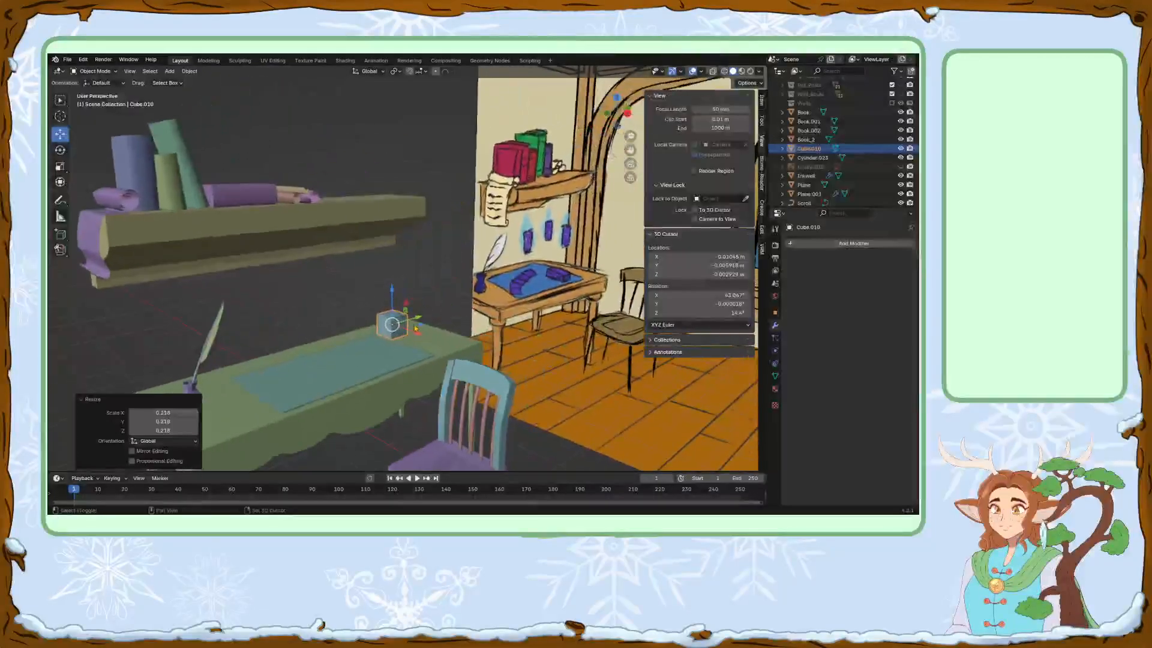
left_click_drag(388, 336, 427, 403)
middle_click_drag(422, 416, 386, 429)
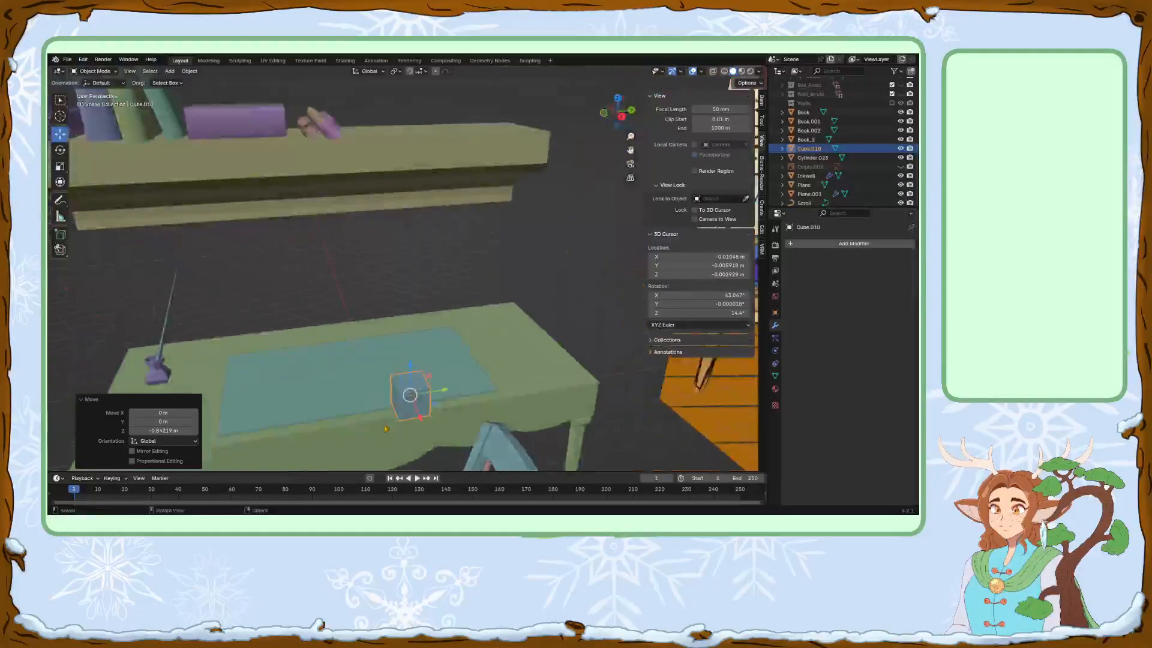
left_click_drag(411, 378, 458, 399)
left_click_drag(445, 358, 445, 346)
Flatten the cube to about 0.43 along Z, lengthen it along X, and widen it to about 1.17 along Y.
key("s")
key("z")
left_click(449, 358)
key("s")
key("x")
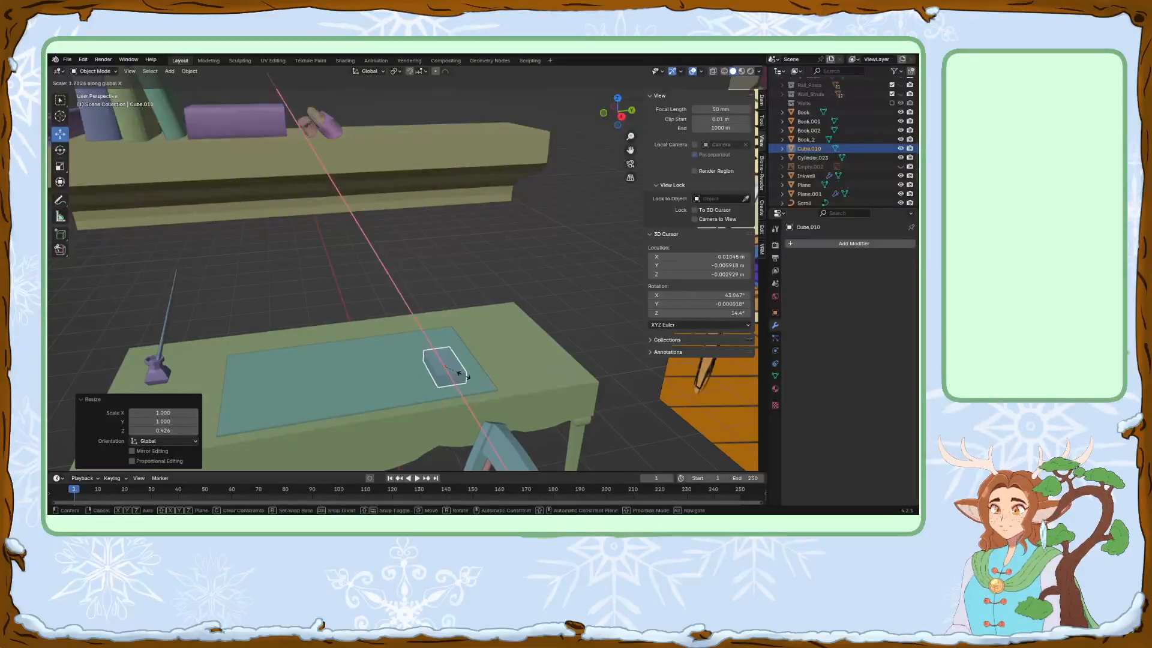
left_click(457, 372)
key("s")
key("y")
left_click(467, 369)
Lower the flattened block about 0.11 m along Z to rest it on the desk mat.
middle_click_drag(467, 368, 516, 327)
key("g")
key("z")
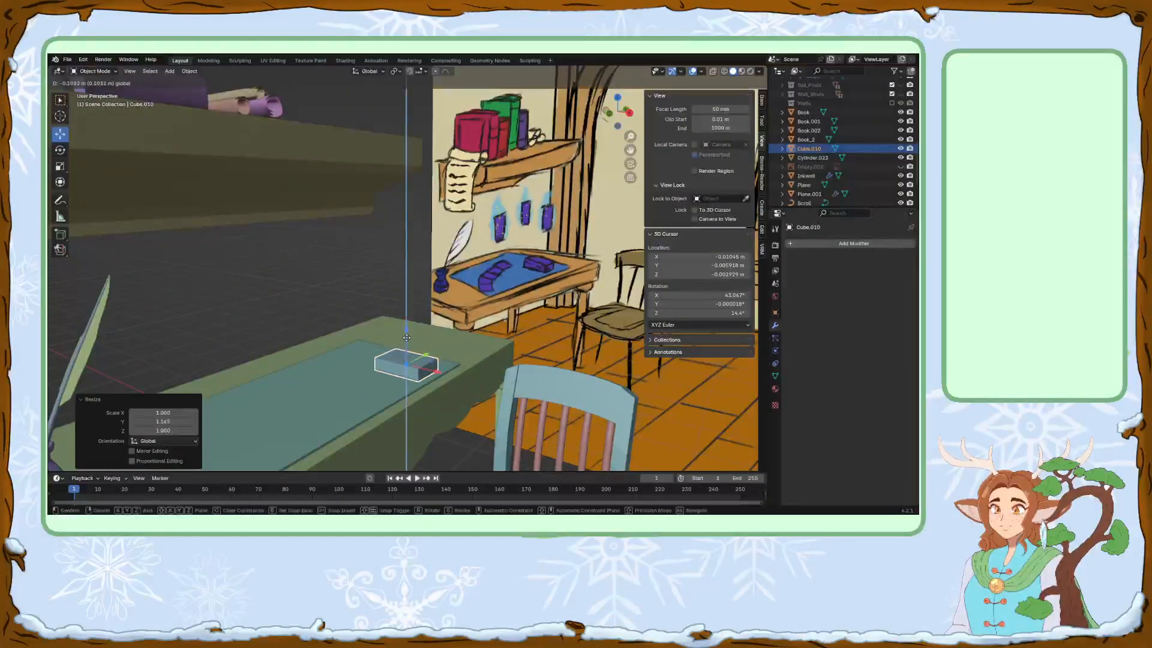
left_click(407, 339)
middle_click_drag(407, 339, 494, 176)
scroll(439, 301, "up", 2)
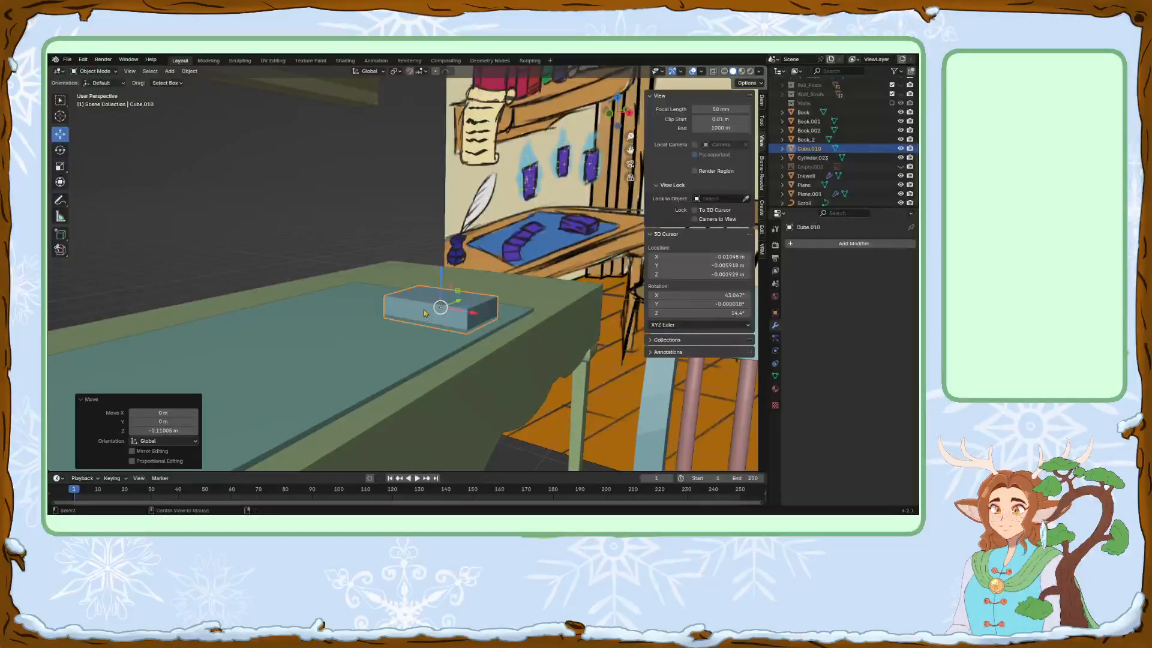
scroll(423, 313, "up", 3)
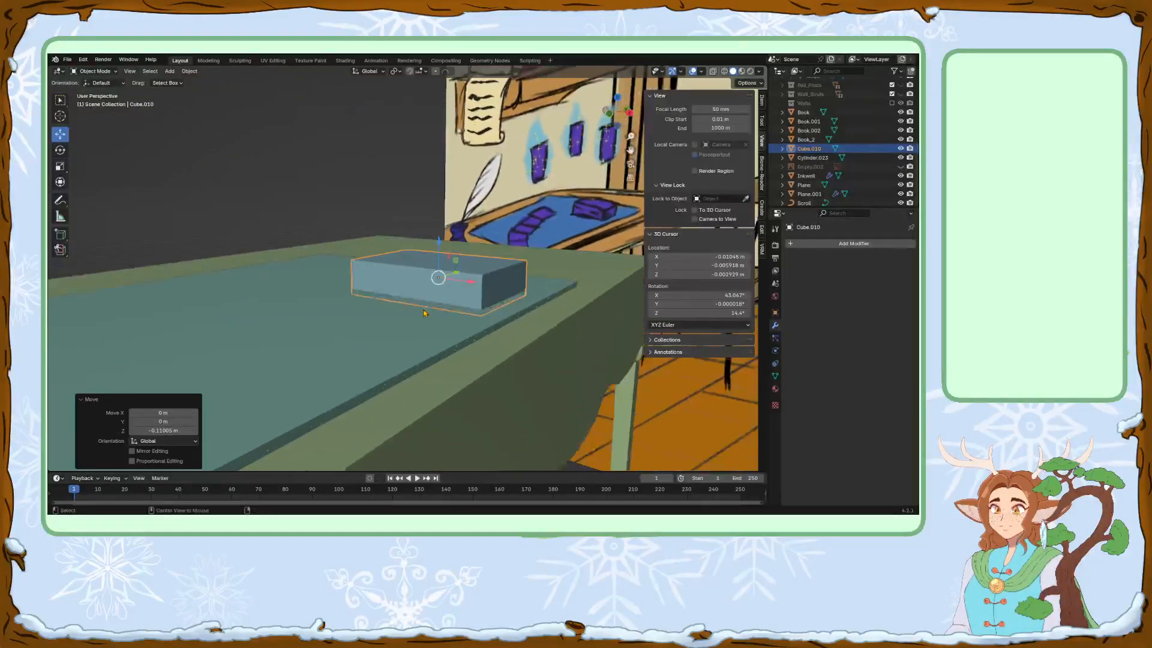
Enter Edit Mode on the block and add 10 evenly spaced horizontal loop cuts without sliding them.
left_click(89, 71)
left_click(93, 92)
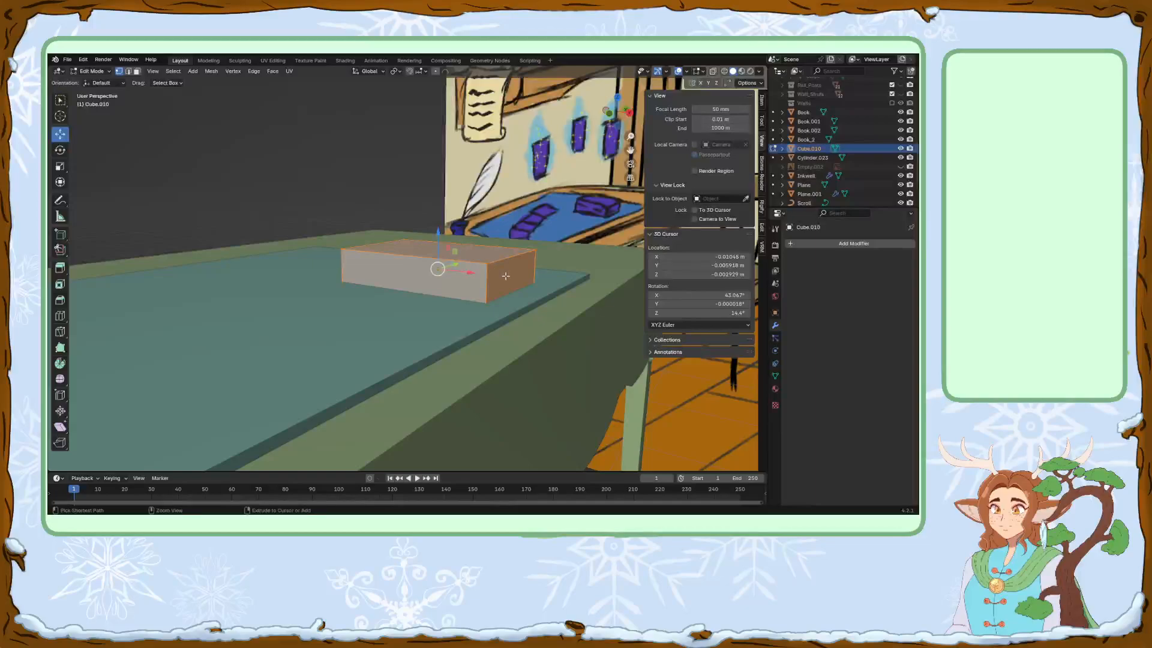
key("ctrl+r")
scroll(499, 277, "up", 9)
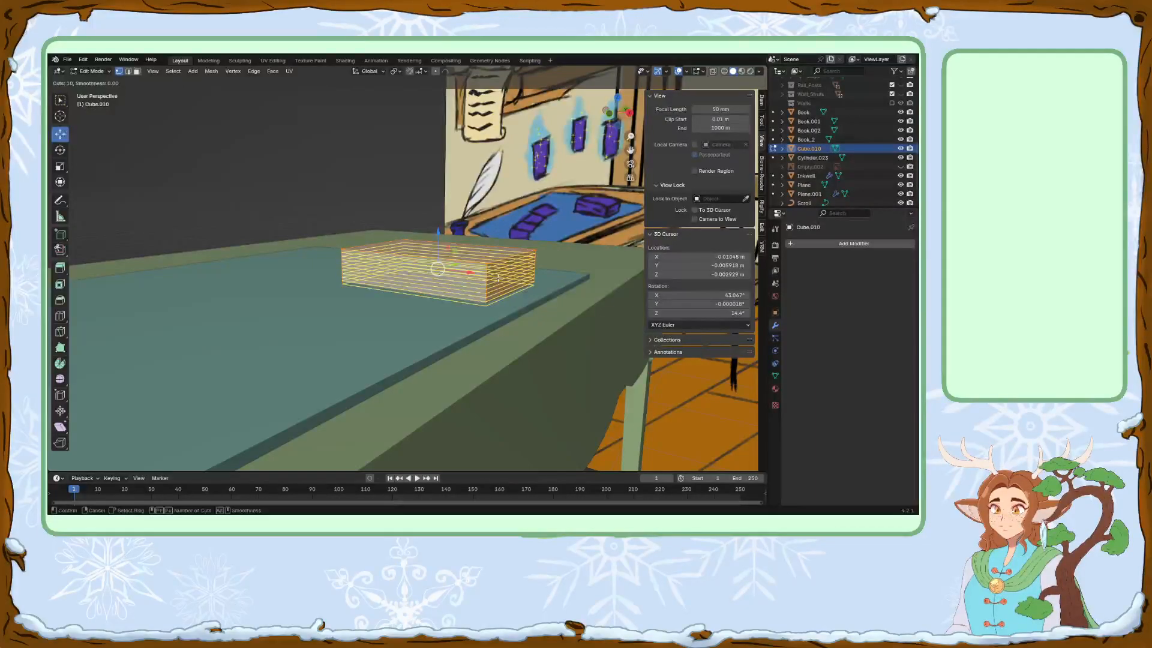
left_click(498, 277)
right_click(498, 277)
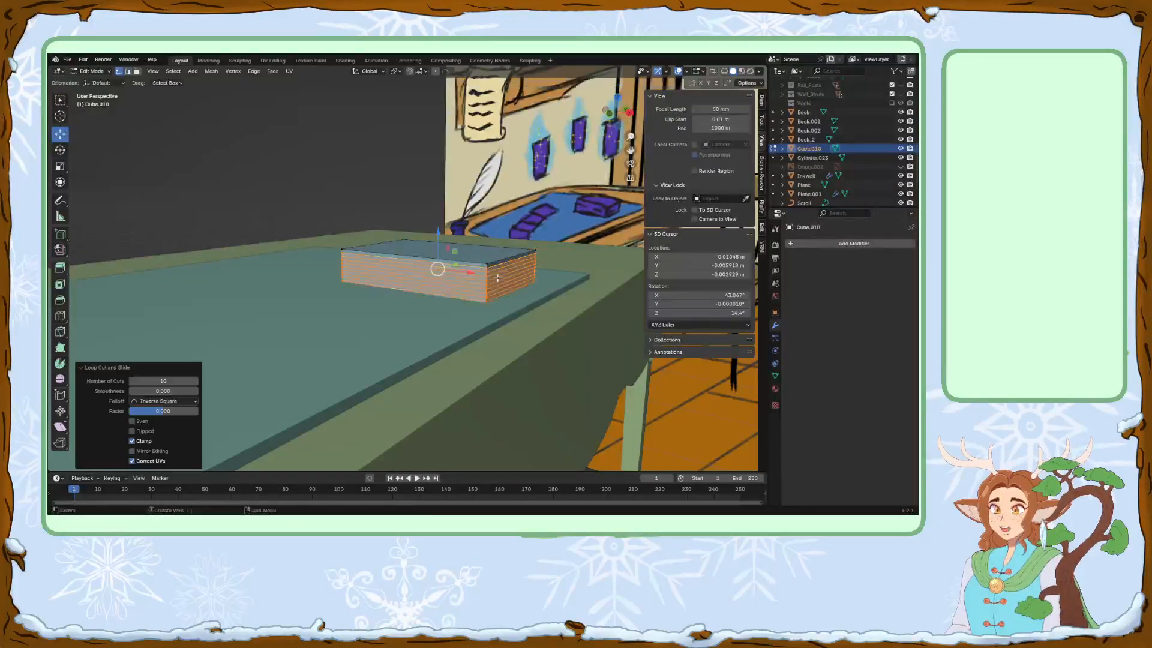
left_click(314, 183)
left_click(472, 271, "alt")
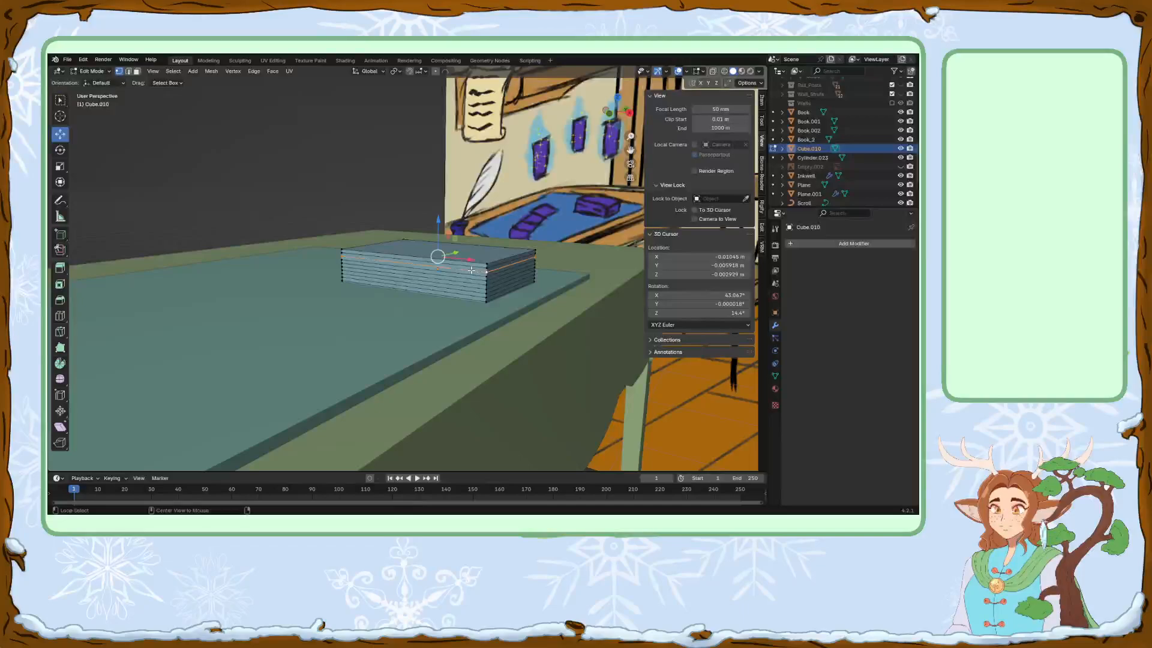
left_click_drag(459, 251, 482, 250)
key("ctrl+z")
Select alternating horizontal edge loops around the block and scale them slightly inward to suggest stacked layers.
scroll(481, 250, "up", 1)
middle_click_drag(481, 250, 497, 307)
left_click(507, 317, "alt")
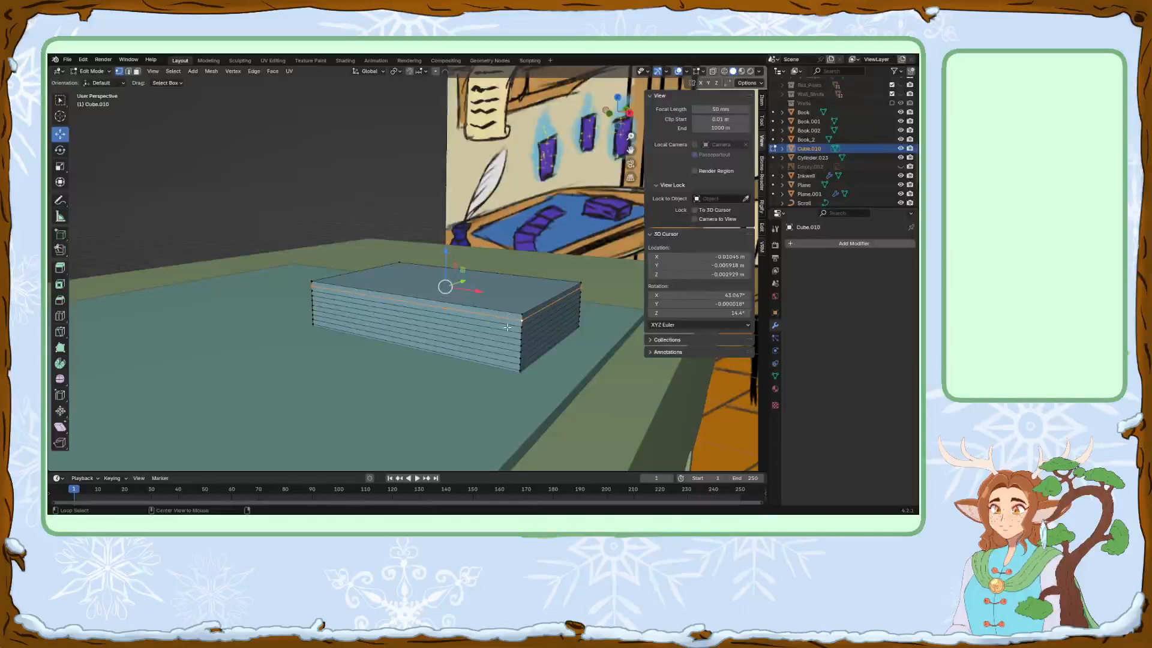
left_click(504, 338, "alt+shift")
left_click(502, 354, "alt+shift")
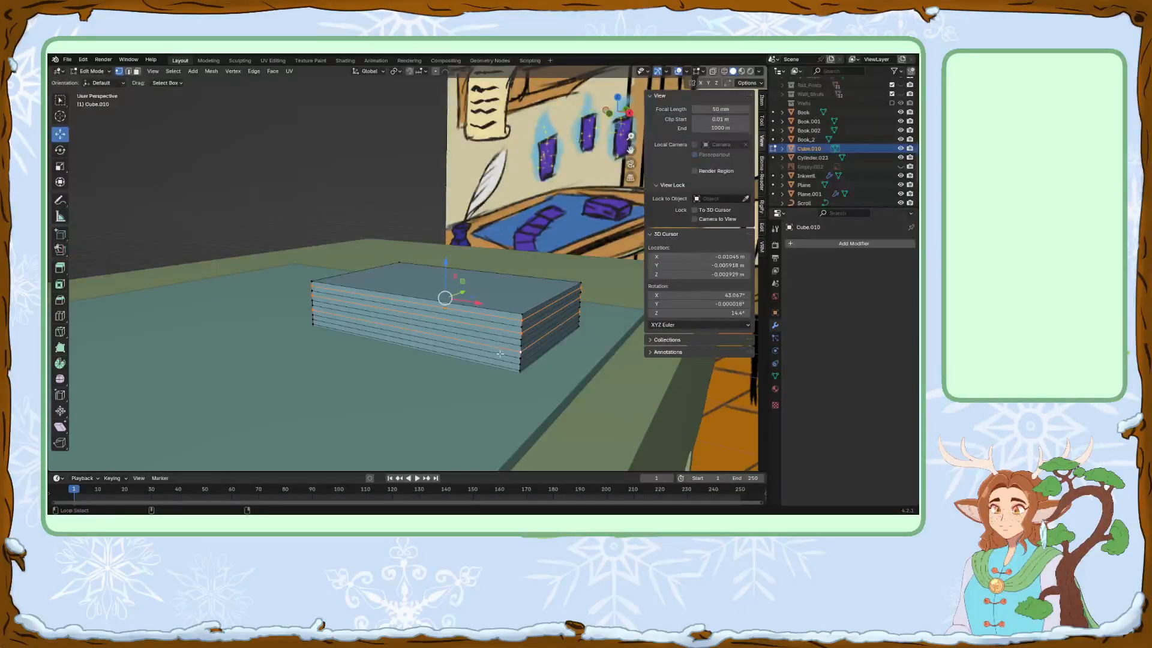
left_click(499, 355, "alt+shift")
left_click(498, 361, "alt+shift")
key("ctrl+z")
left_click(502, 364, "alt+shift")
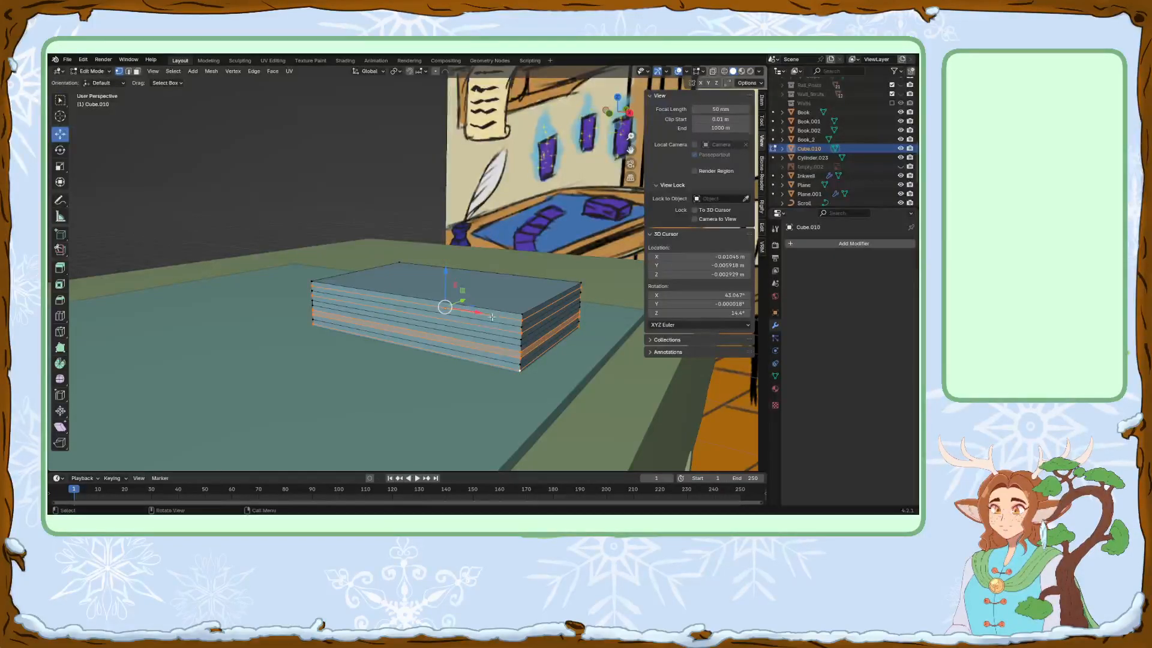
key("s")
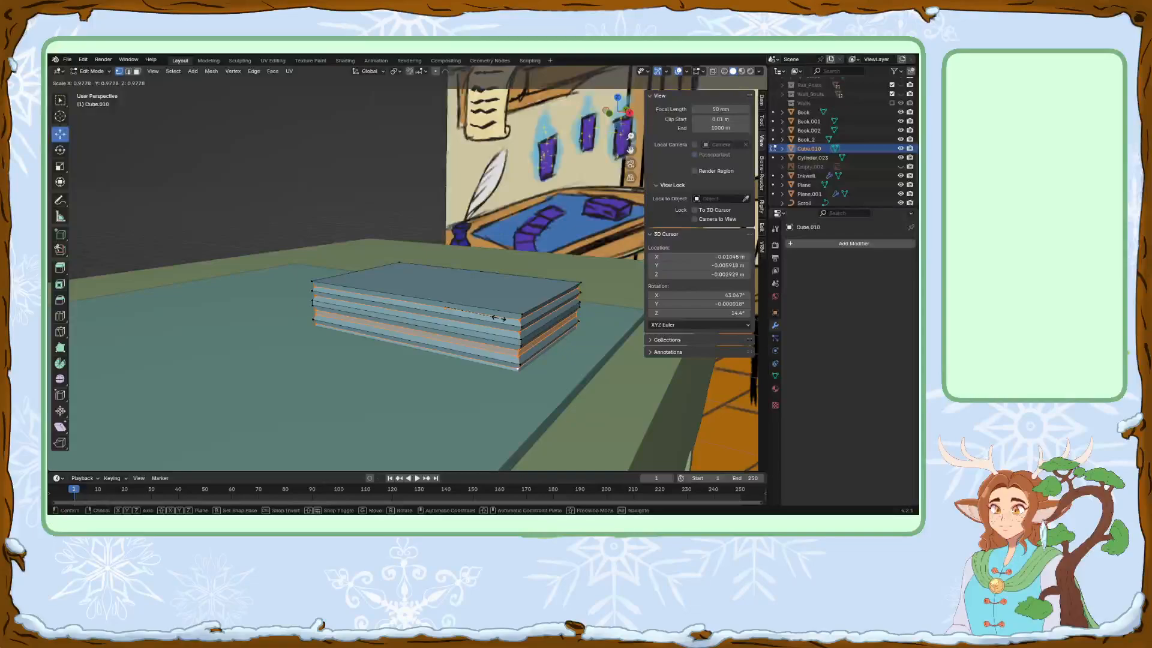
left_click(497, 318)
left_click(336, 224)
Select the edge just below the stack's top layer on one side and nudge it slightly horizontally to make the layers uneven.
middle_click_drag(366, 249, 402, 288)
left_click(293, 321)
middle_click_drag(308, 319, 284, 339)
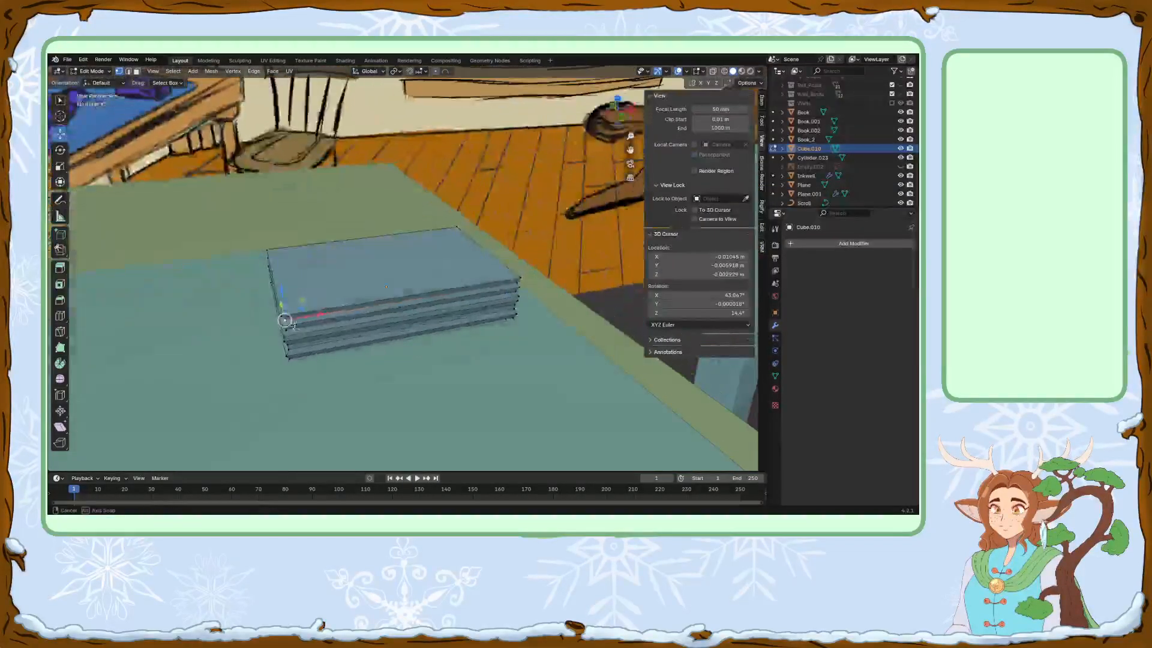
left_click_drag(305, 300, 303, 305)
key("ctrl+z")
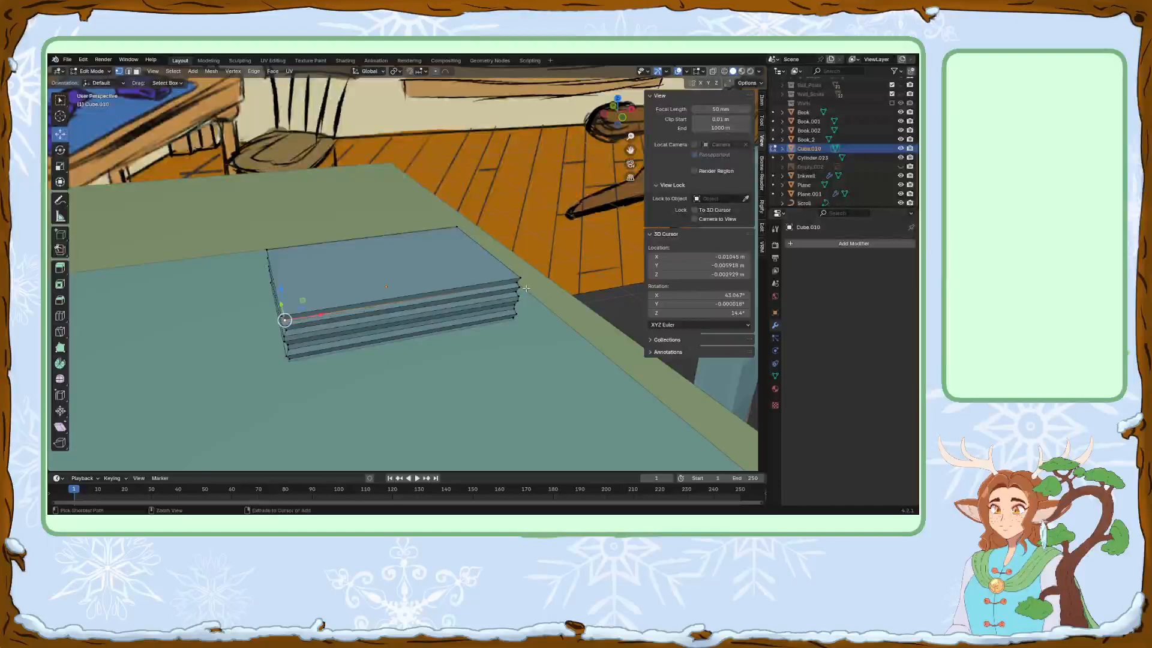
middle_click_drag(305, 312, 429, 289)
left_click_drag(430, 292, 425, 294)
middle_click_drag(424, 294, 502, 270)
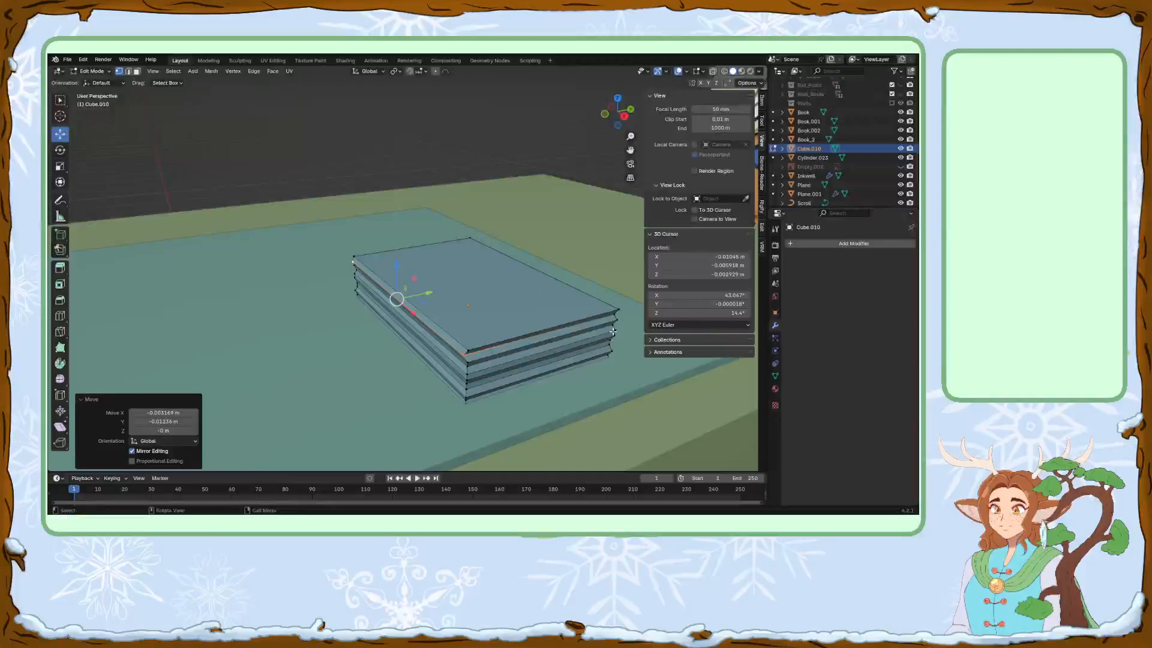
Select the next layer's horizontal edge on the adjacent side of the stack and shift it slightly horizontally.
left_click(612, 331)
left_click(473, 363, "shift")
key("ctrl+z")
left_click(477, 366, "shift")
left_click(469, 368, "shift")
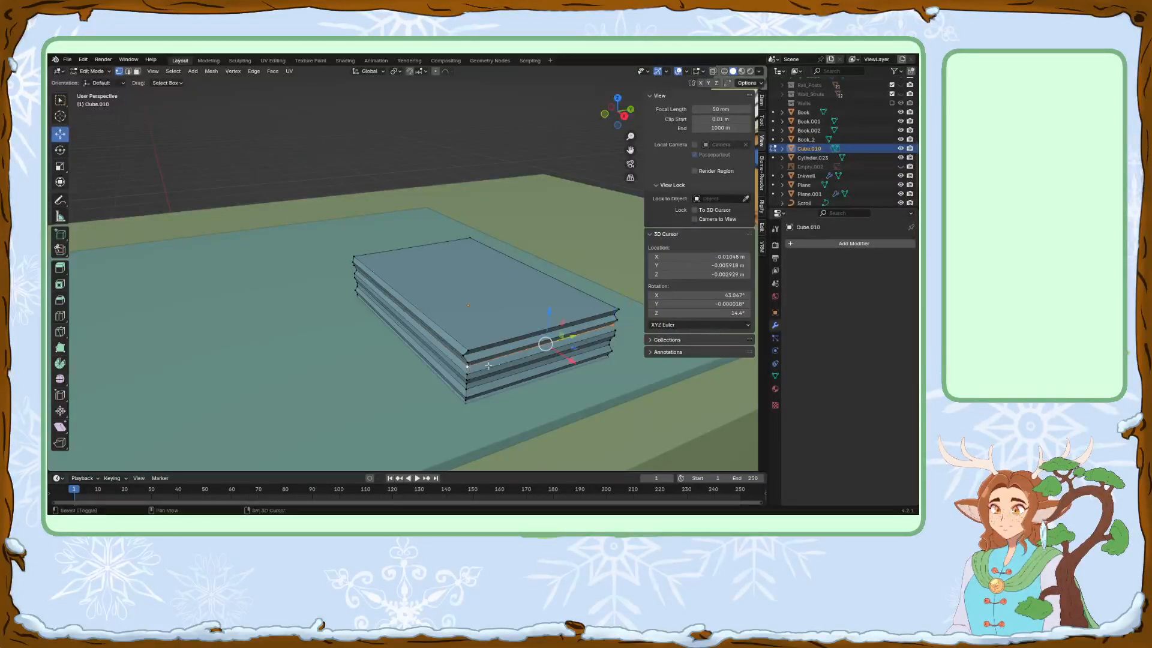
left_click_drag(567, 365, 574, 368)
Select a lower layer's horizontal edge on the same side of the stack and shift it slightly horizontally.
middle_click_drag(553, 366, 568, 354)
left_click(512, 360)
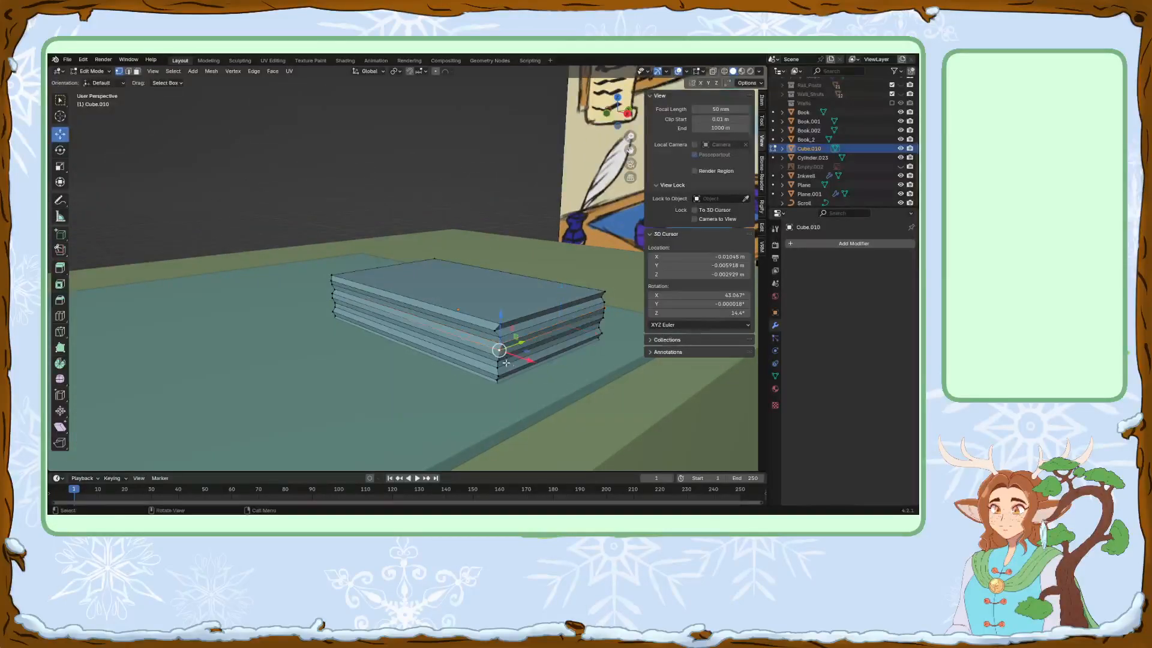
left_click(599, 325, "shift")
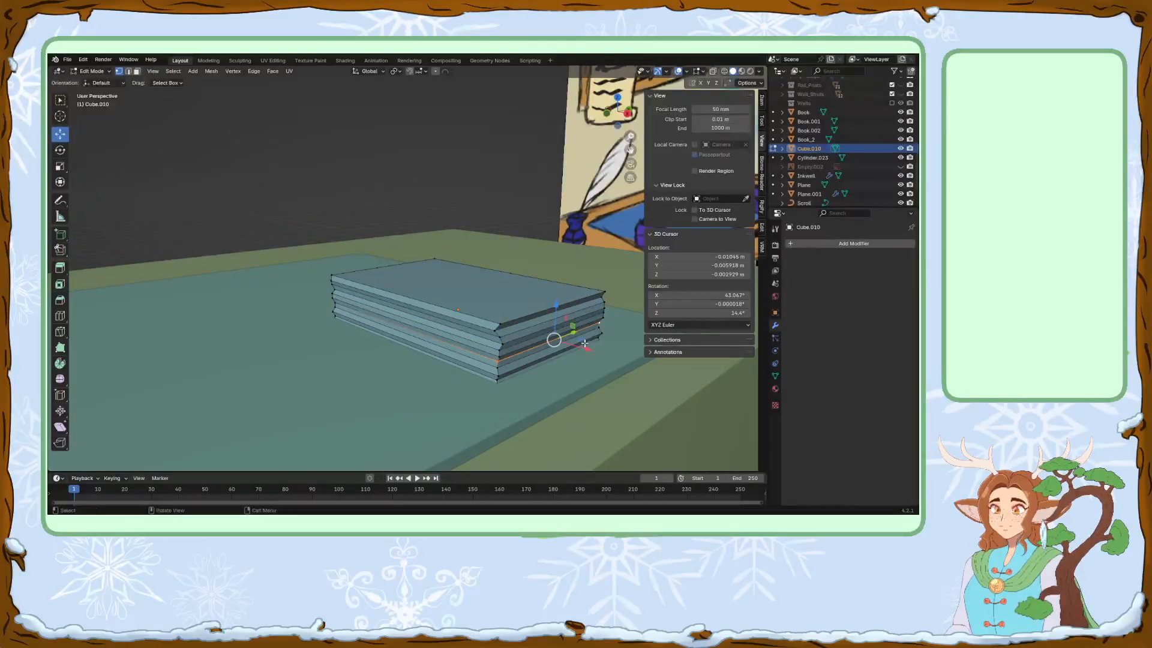
left_click_drag(576, 333, 589, 347)
Nudge a corner vertex of an upper layer on the opposite end slightly along X, clear the selection, and return to Object Mode.
middle_click_drag(585, 343, 291, 310)
left_click(282, 308)
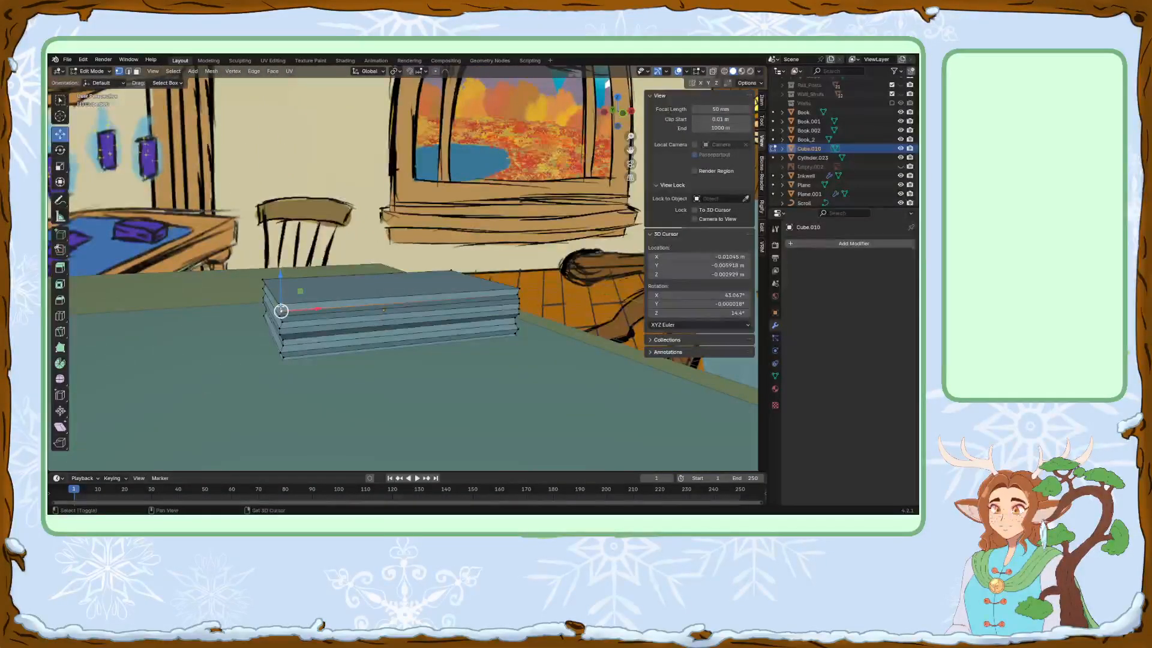
left_click_drag(316, 312, 300, 310)
middle_click_drag(300, 310, 517, 253)
left_click(496, 214)
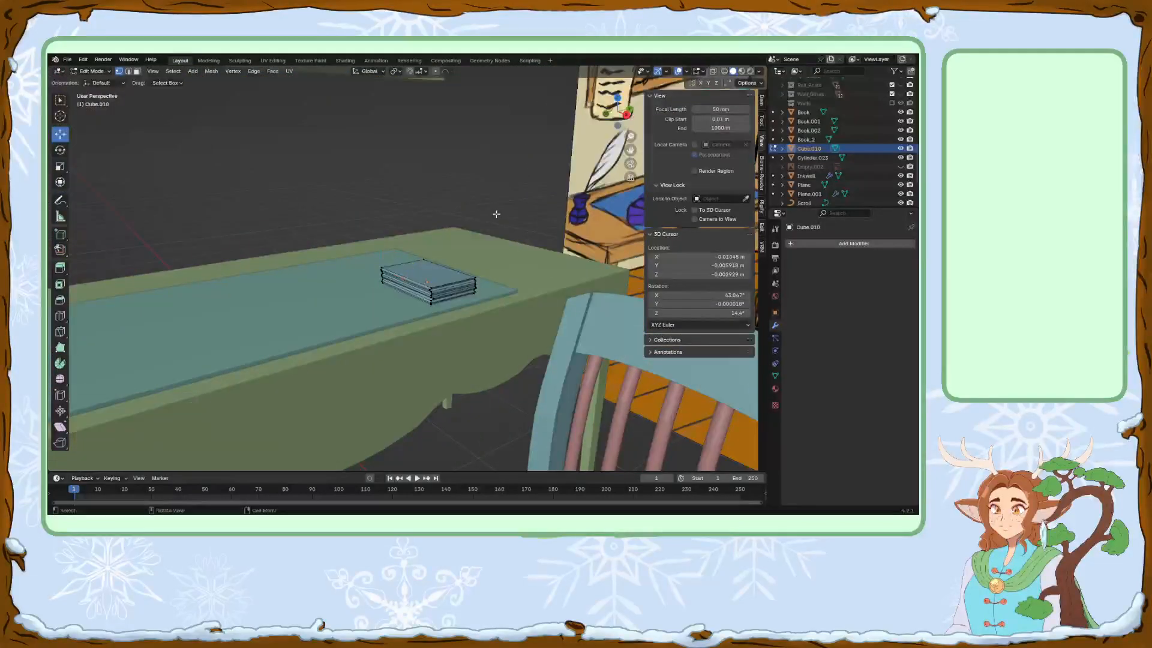
middle_click_drag(492, 214, 468, 227)
left_click(92, 70)
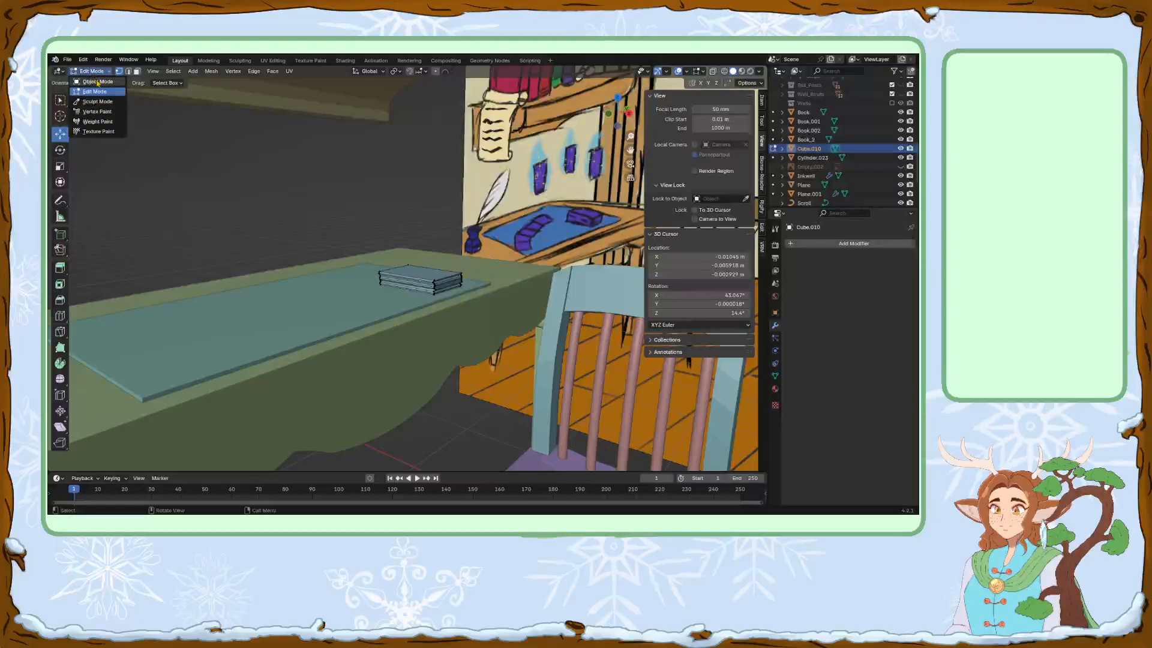
left_click(93, 80)
scroll(367, 142, "down", 4)
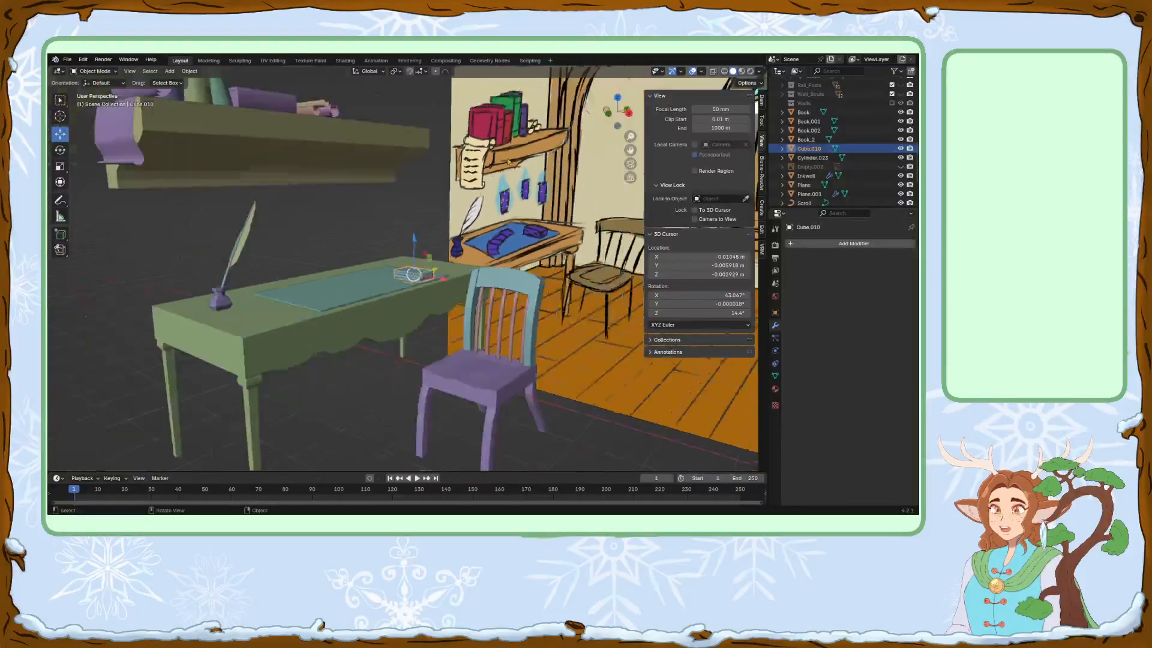
left_click(171, 72)
mouse_move(183, 82)
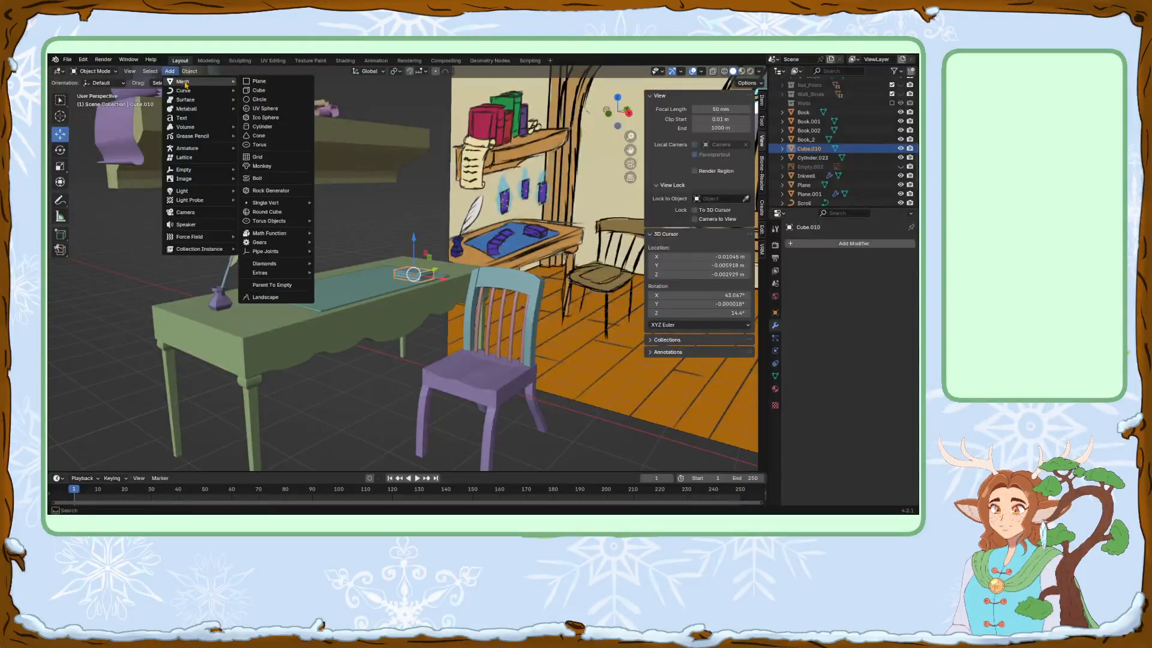
left_click(264, 85)
scroll(420, 258, "down", 4)
middle_click_drag(560, 345, 589, 356)
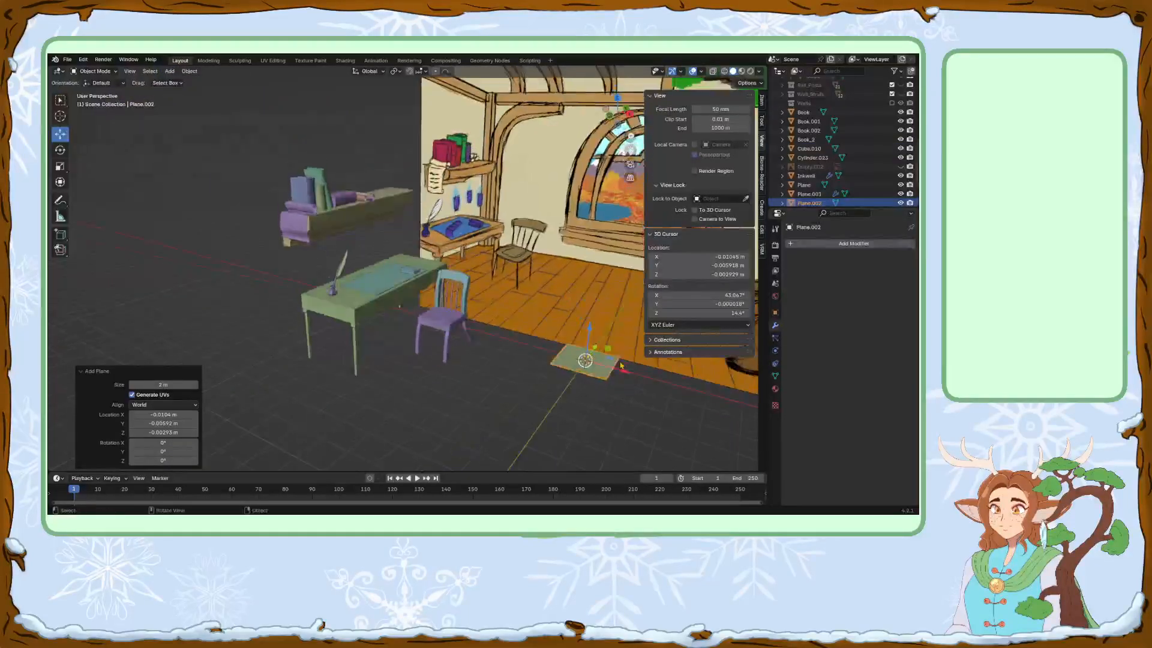
left_click_drag(615, 369, 560, 354)
left_click(381, 304)
key("ctrl+z")
key("ctrl+z")
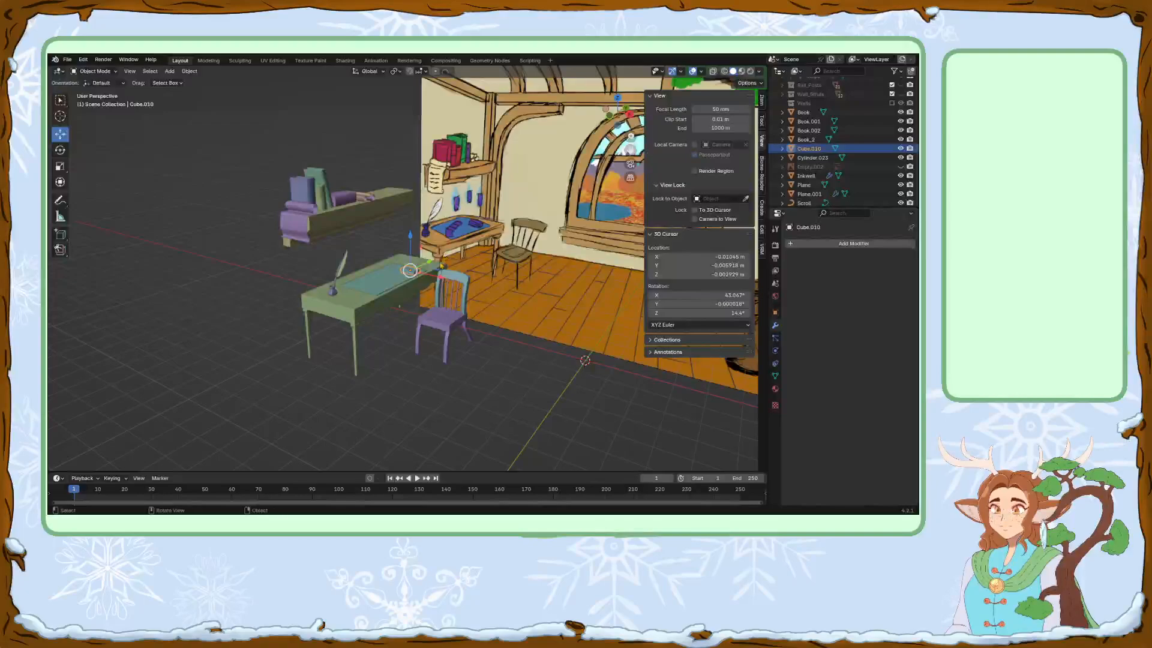
Enter Edit Mode on the stack, duplicate its top face, and move the copy about 0.49 m along negative X.
key("KP_Decimal")
left_click(94, 70)
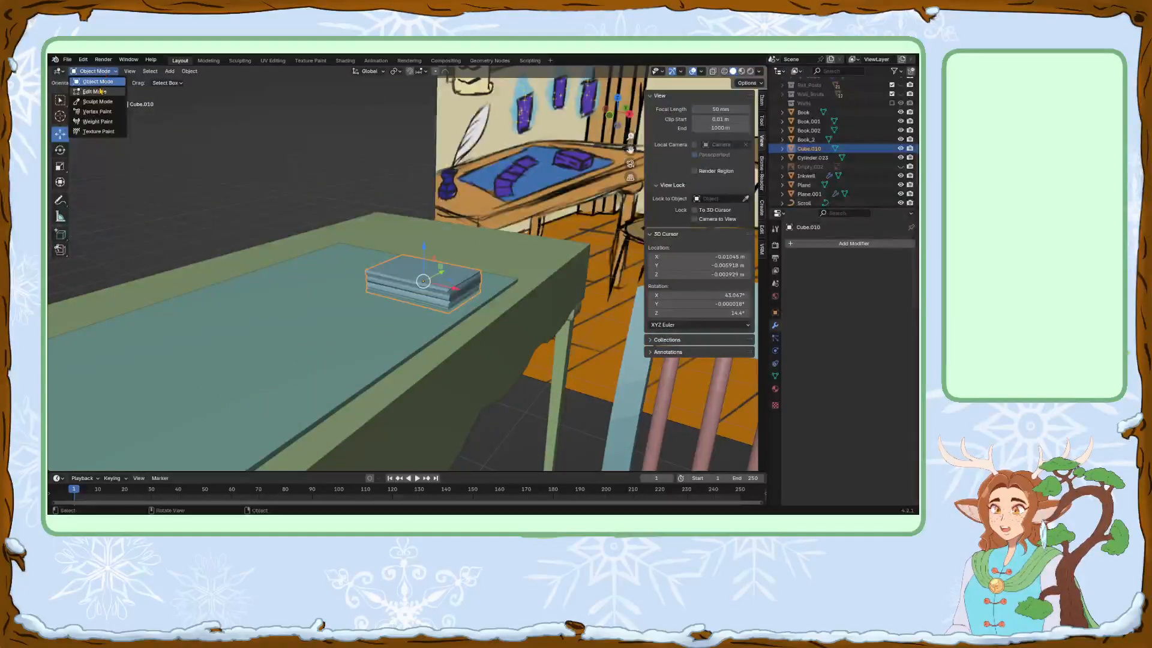
left_click(95, 91)
left_click(456, 277)
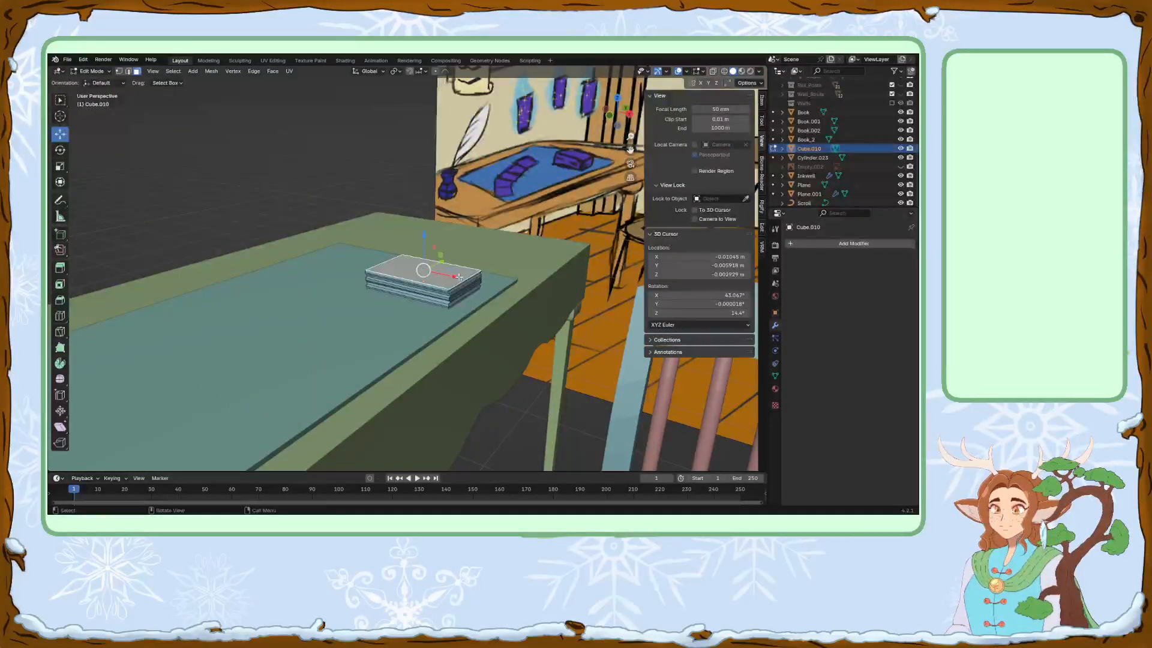
key("shift+d")
right_click(489, 267)
left_click_drag(443, 266, 286, 330)
middle_click_drag(287, 330, 368, 329, "shift")
key("e")
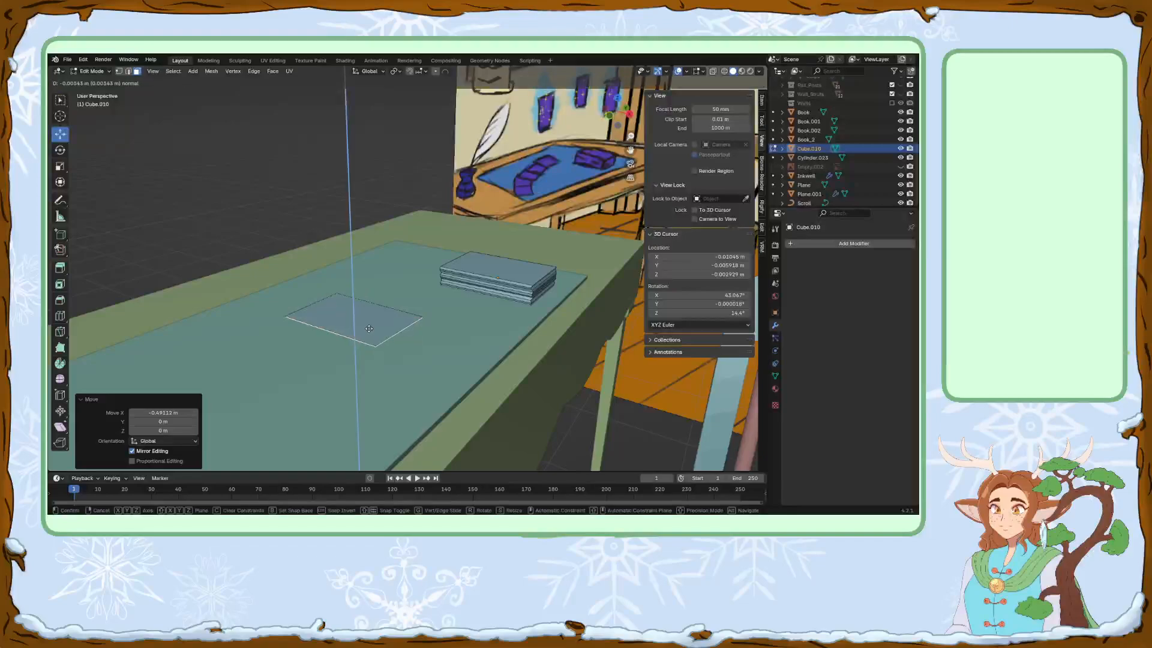
left_click(371, 328)
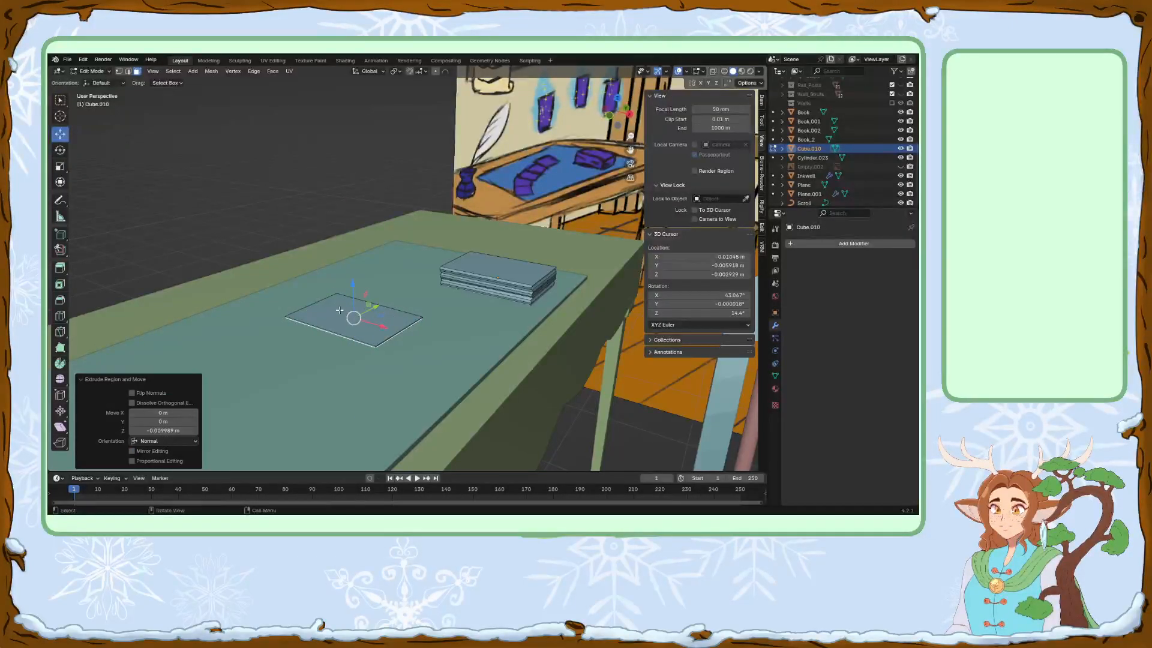
key("a")
key("ctrl+z")
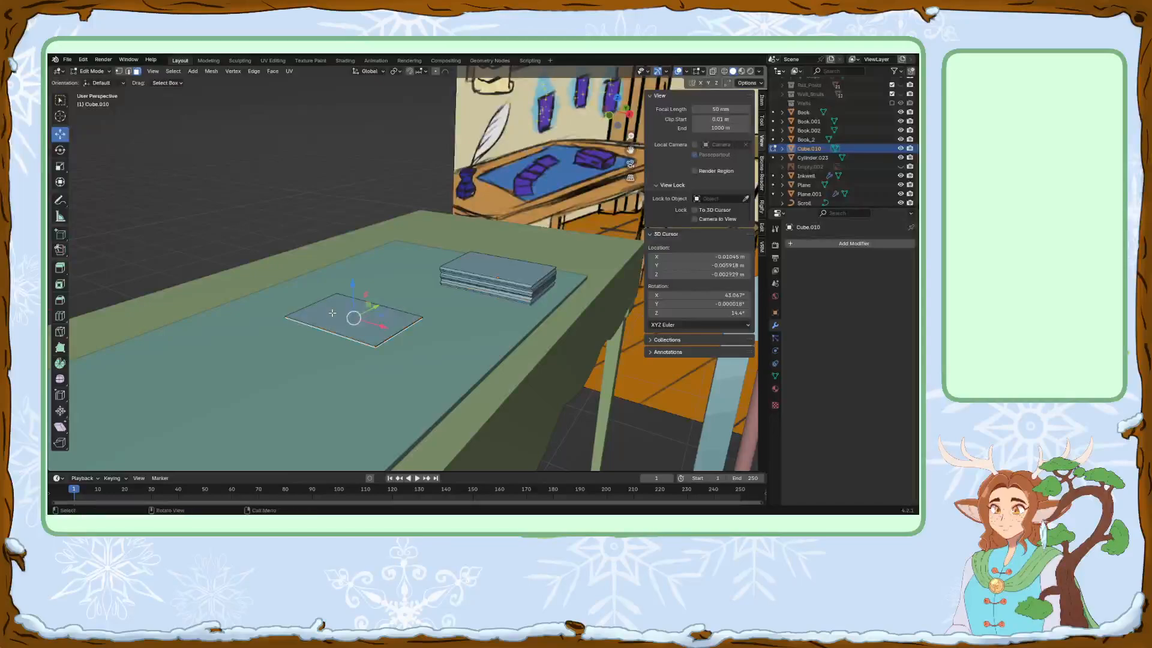
Lower the duplicated face along Z onto the desk mat and move it about 0.69 m along negative Y.
key("g")
key("z")
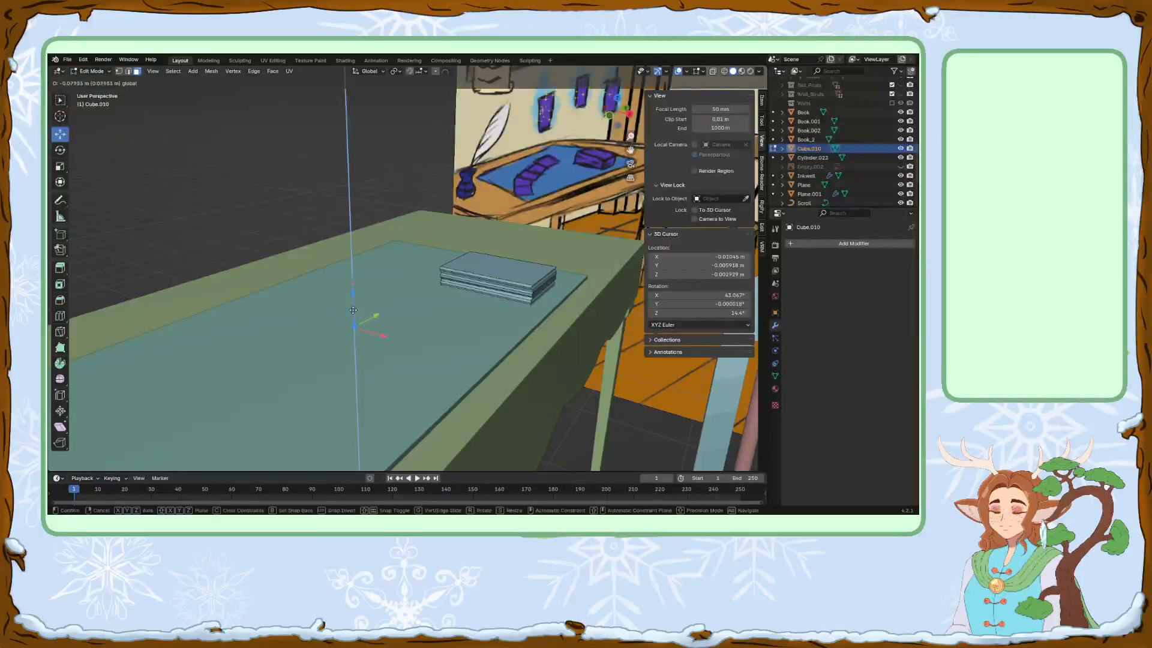
left_click_drag(352, 307, 294, 351)
middle_click_drag(351, 343, 298, 372)
middle_click_drag(321, 331, 380, 312, "shift")
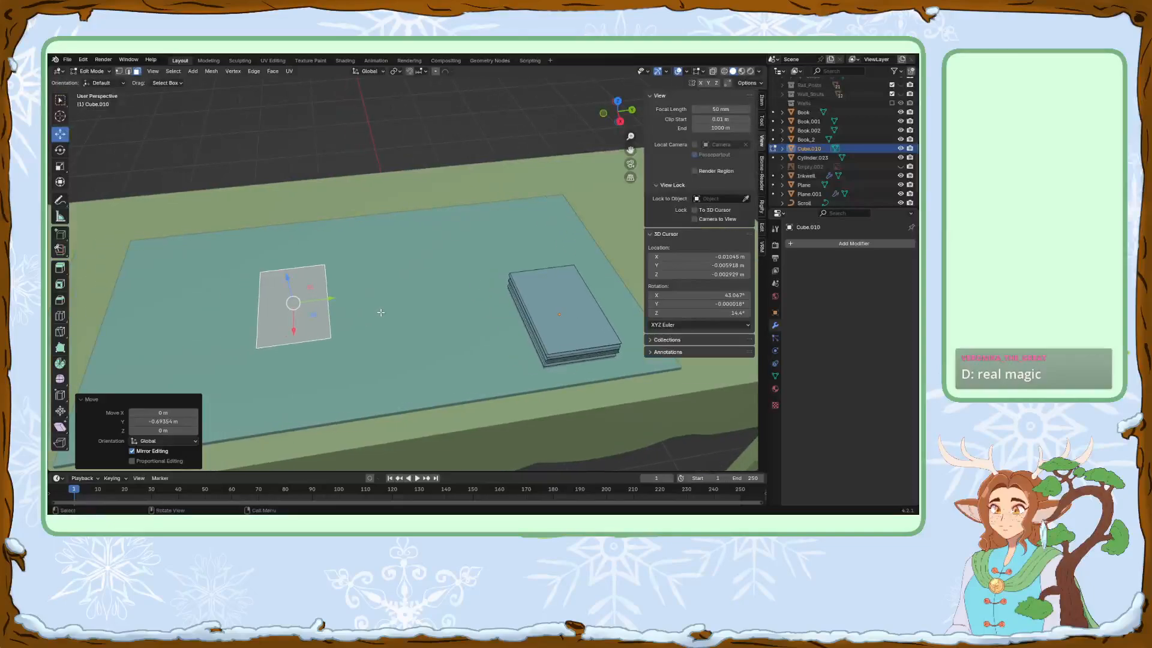
Rotate the loose sheet about 32 degrees around Z and reposition it along negative Y and about 0.07 m along X.
key("r")
key("z")
left_click(310, 330)
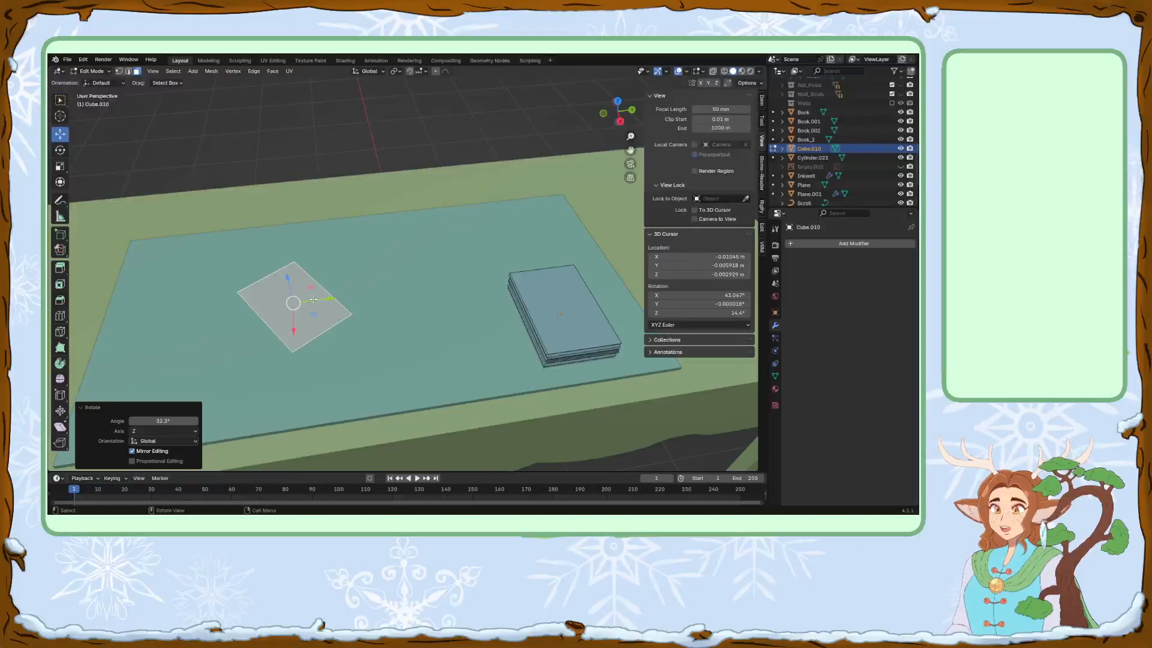
key("g")
key("y")
left_click(244, 320)
left_click_drag(231, 337, 232, 346)
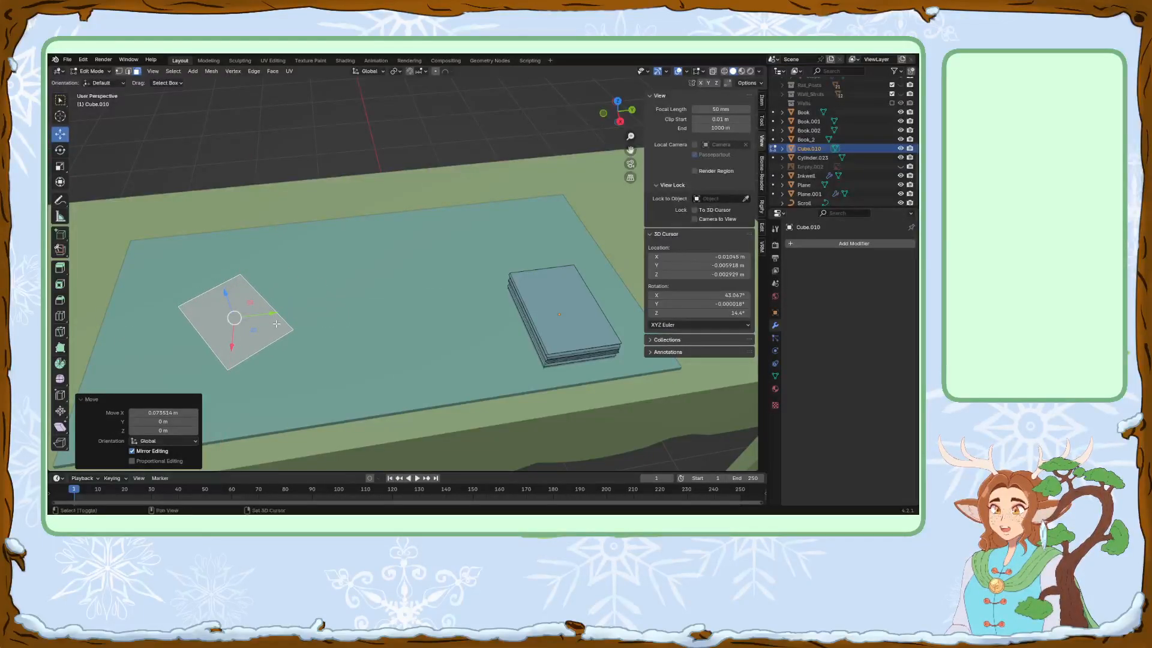
Duplicate the loose sheet, moving the copy about 0.25 m along Y and raising it about 0.016 m along Z.
key("shift+d")
right_click(276, 323)
left_click_drag(266, 314, 319, 301)
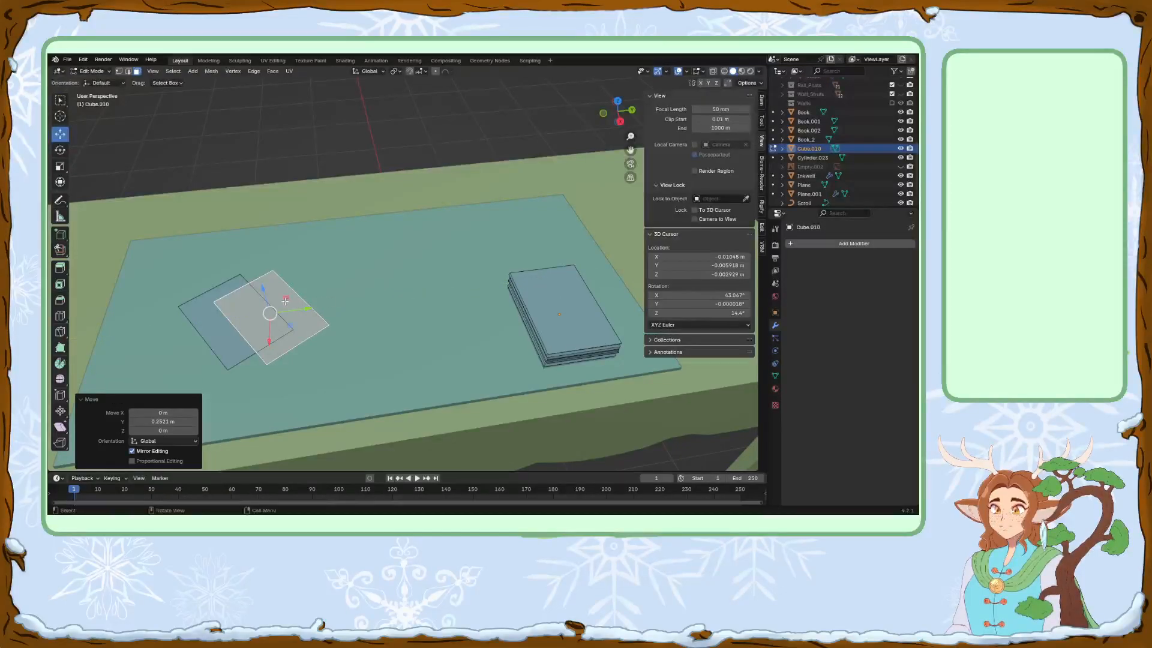
left_click_drag(270, 296, 330, 281)
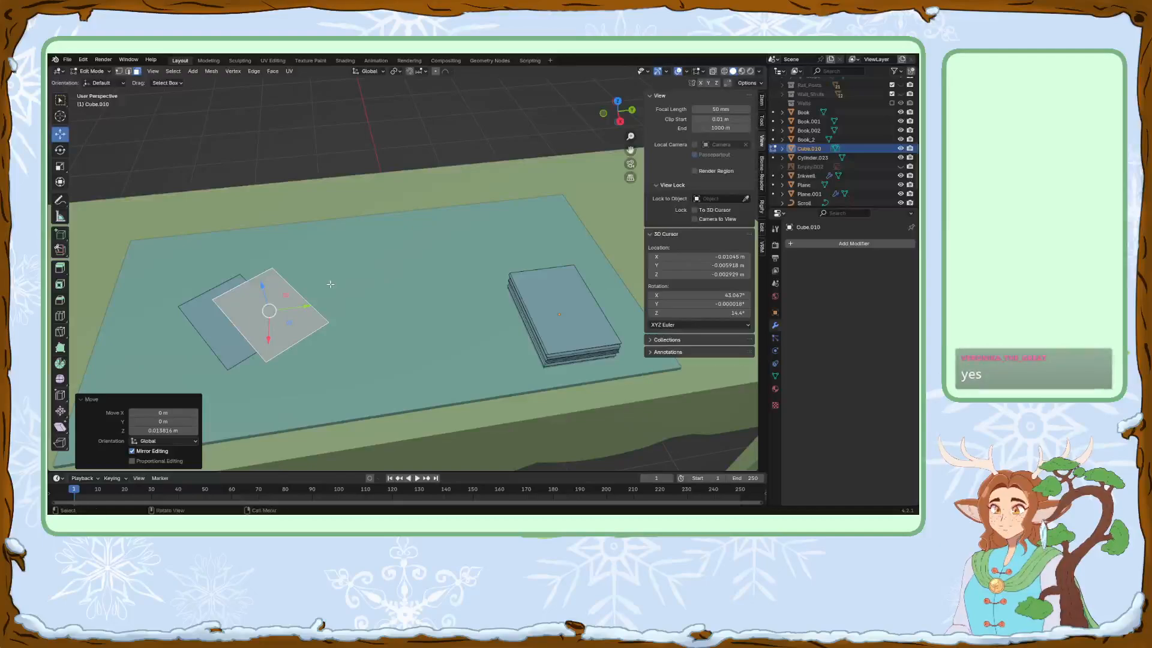
left_click(285, 294)
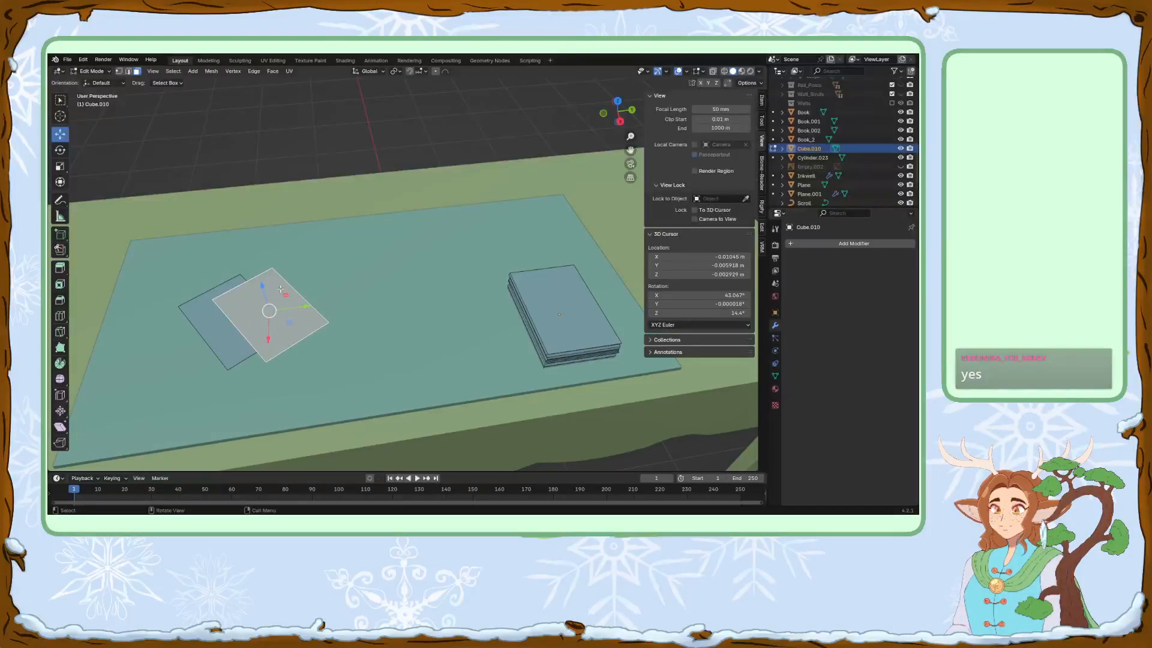
key("r")
left_click(282, 292)
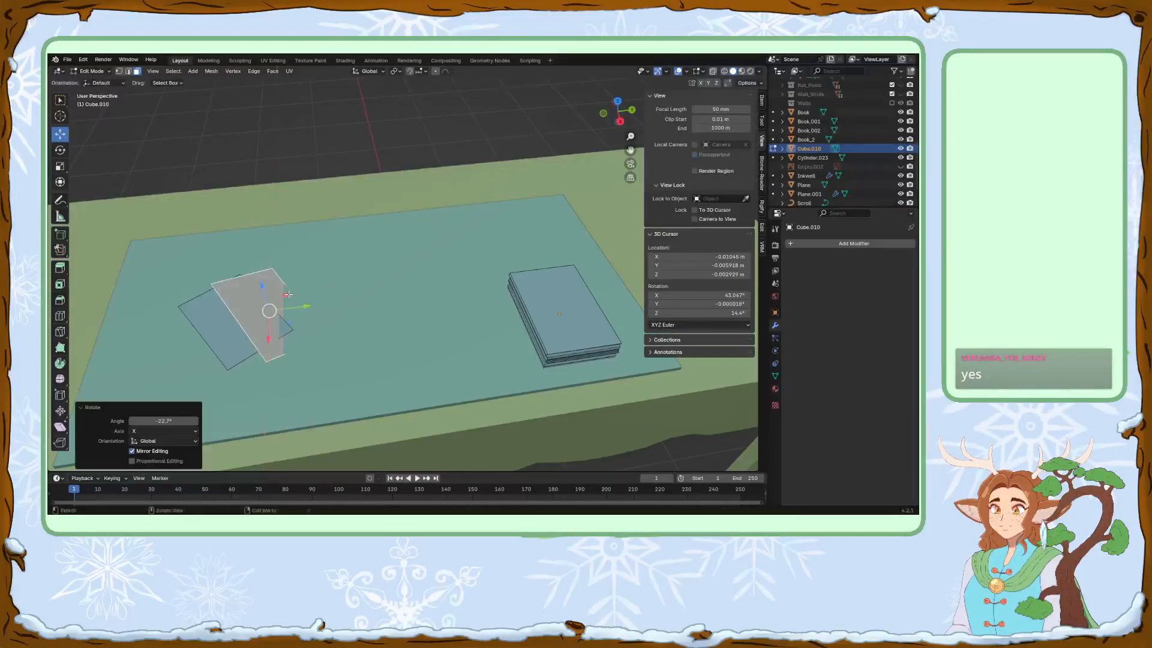
key("ctrl+z")
Rotate the second sheet about -24 degrees around Z and move it about 0.21 m along negative X.
key("r")
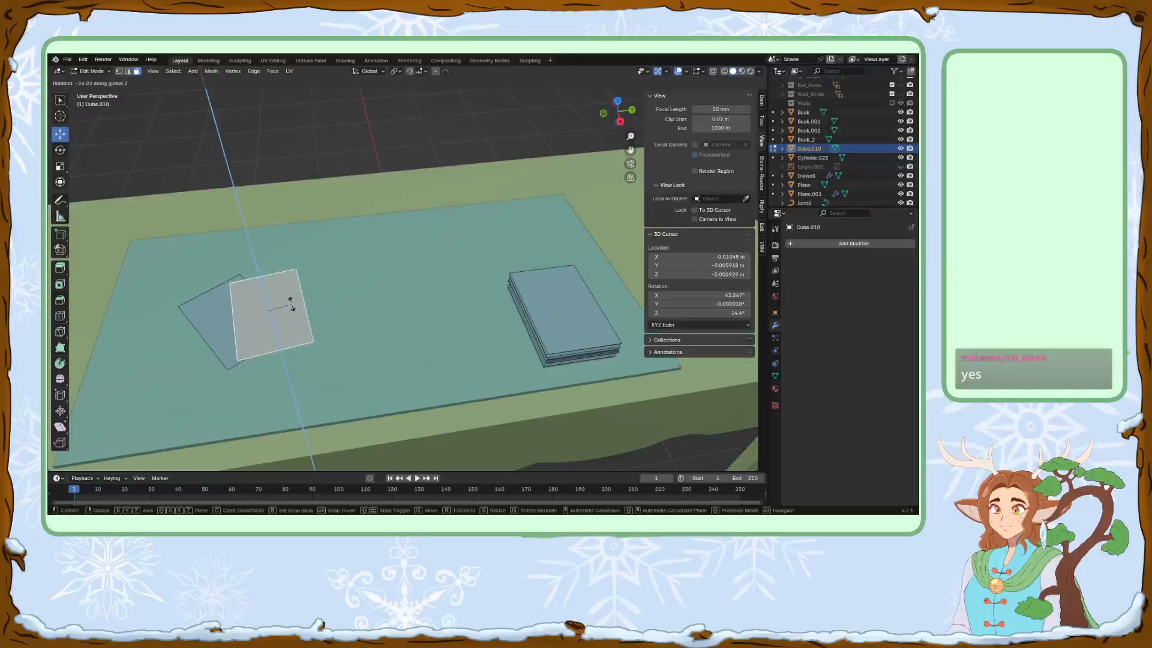
left_click(284, 304)
key("g")
key("x")
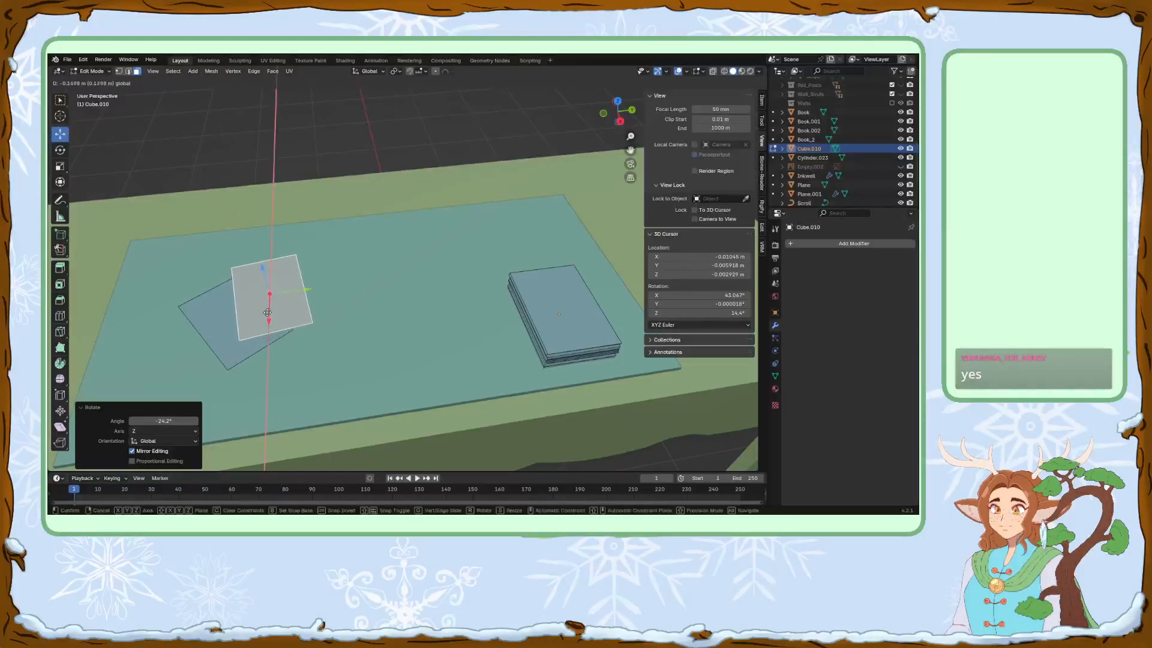
left_click(296, 302)
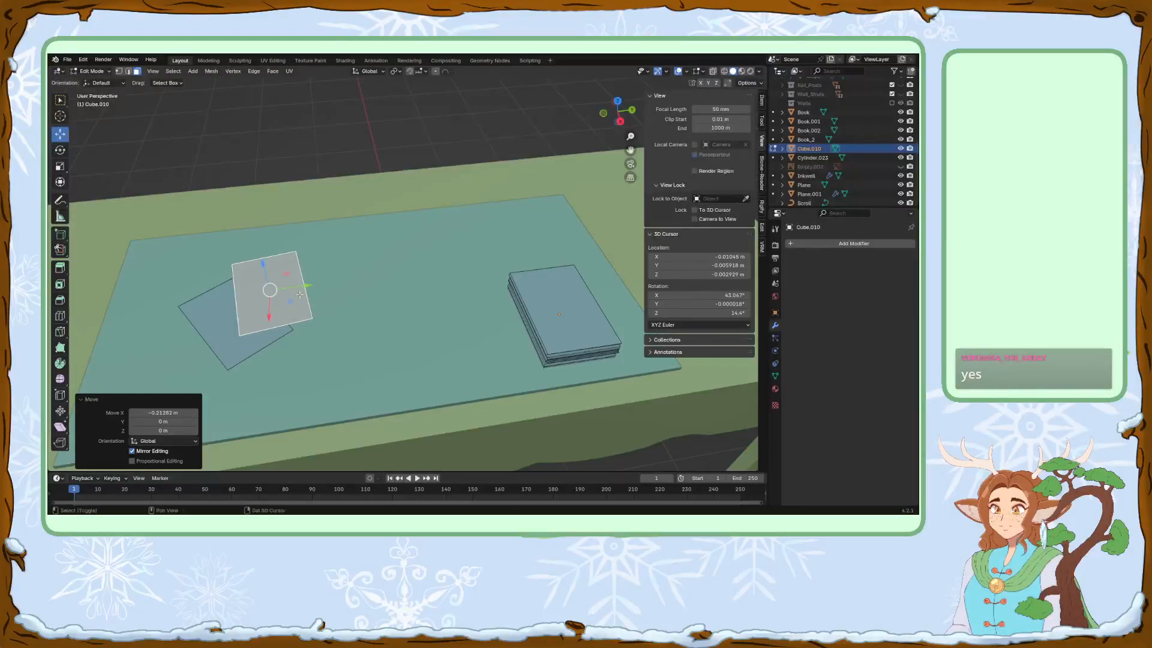
Duplicate the second sheet, offset the copy along Y, and raise it about 0.014 m along Z.
key("shift+d")
key("Escape")
mouse_move(305, 287)
left_mouse_down()
mouse_move(342, 284)
mouse_move(299, 266)
left_mouse_up()
Rotate the third sheet around Z to continue the fan and adjust its position over the second sheet.
key("r")
key("z")
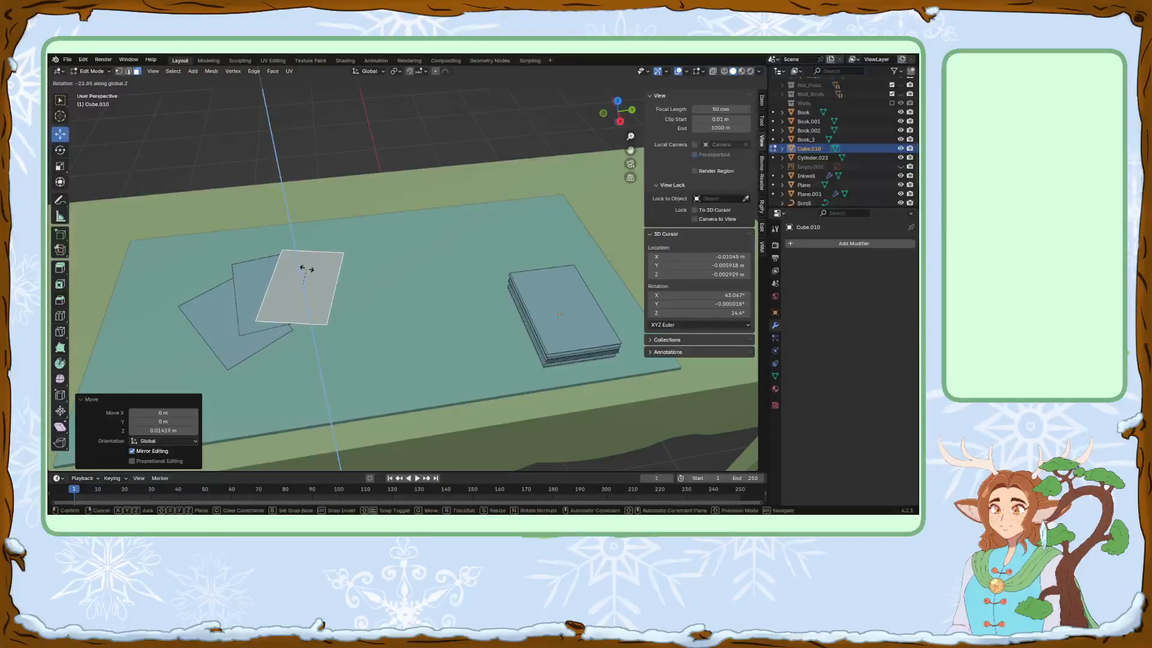
left_click(304, 263)
left_click_drag(332, 281, 309, 293)
middle_click_drag(359, 307, 403, 272)
Duplicate the third sheet, moving the copy about 0.30 m along Y and raising it about 0.01 m along Z.
key("shift+d")
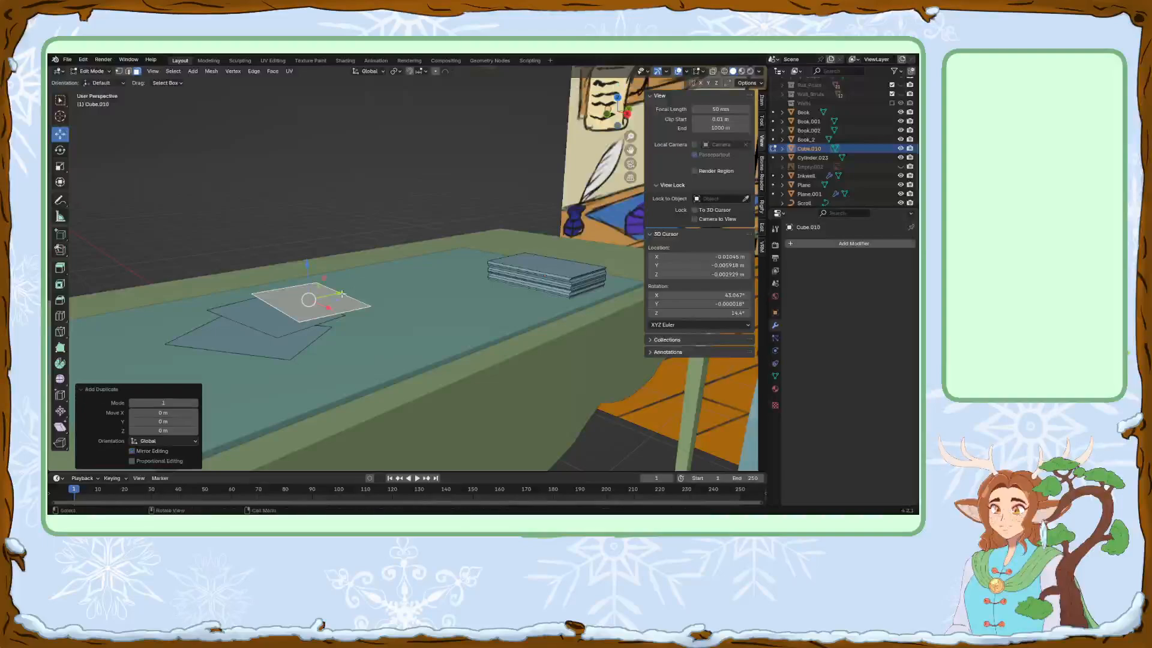
key("y")
left_click(380, 280)
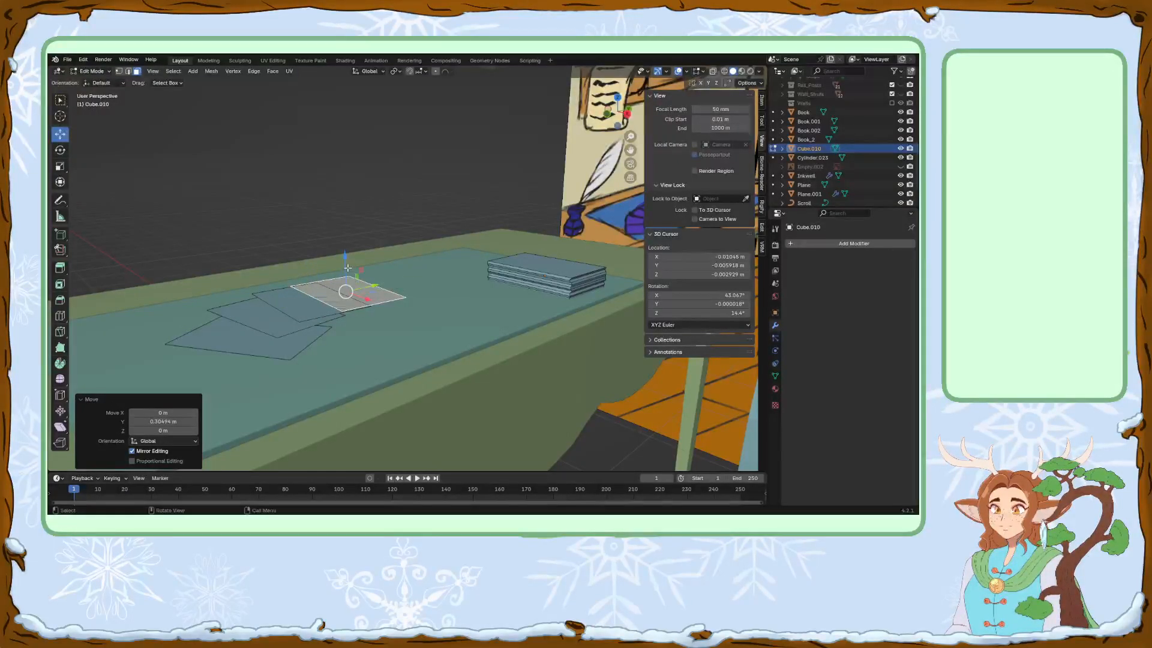
key("g")
key("z")
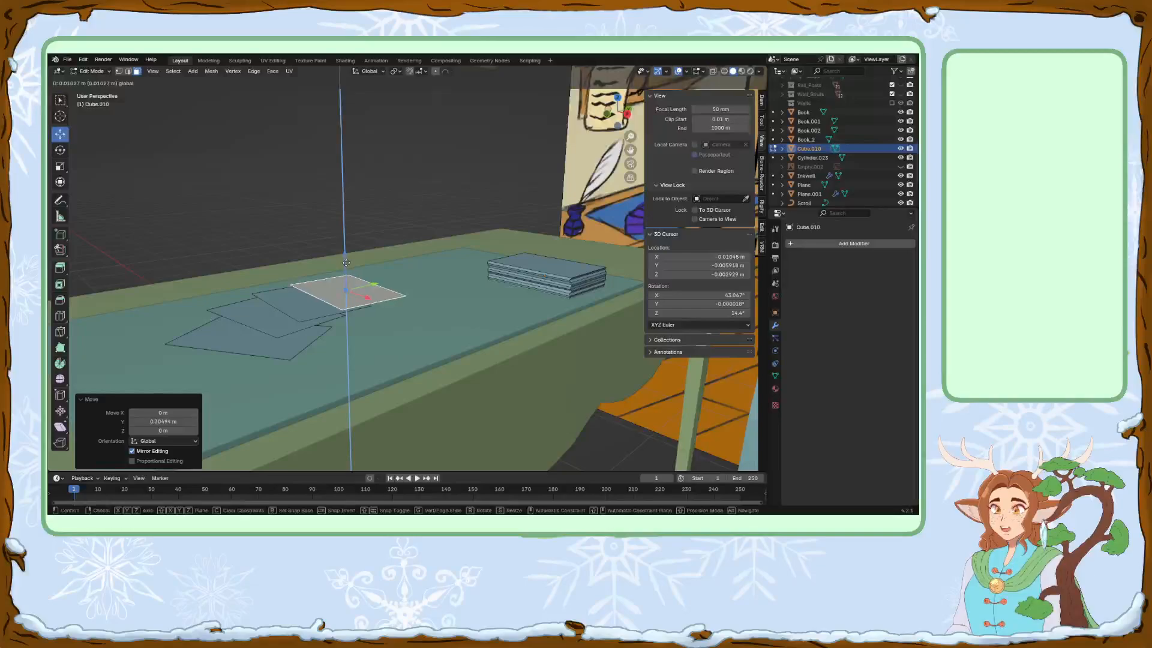
left_click(346, 263)
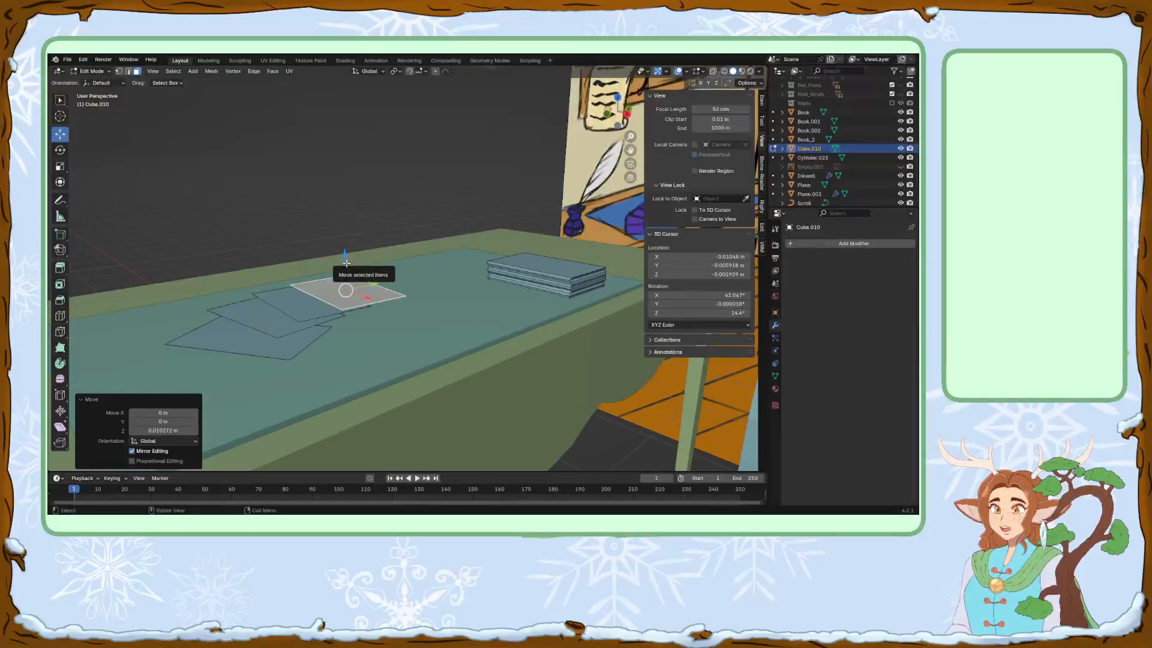
middle_click_drag(359, 295, 361, 308)
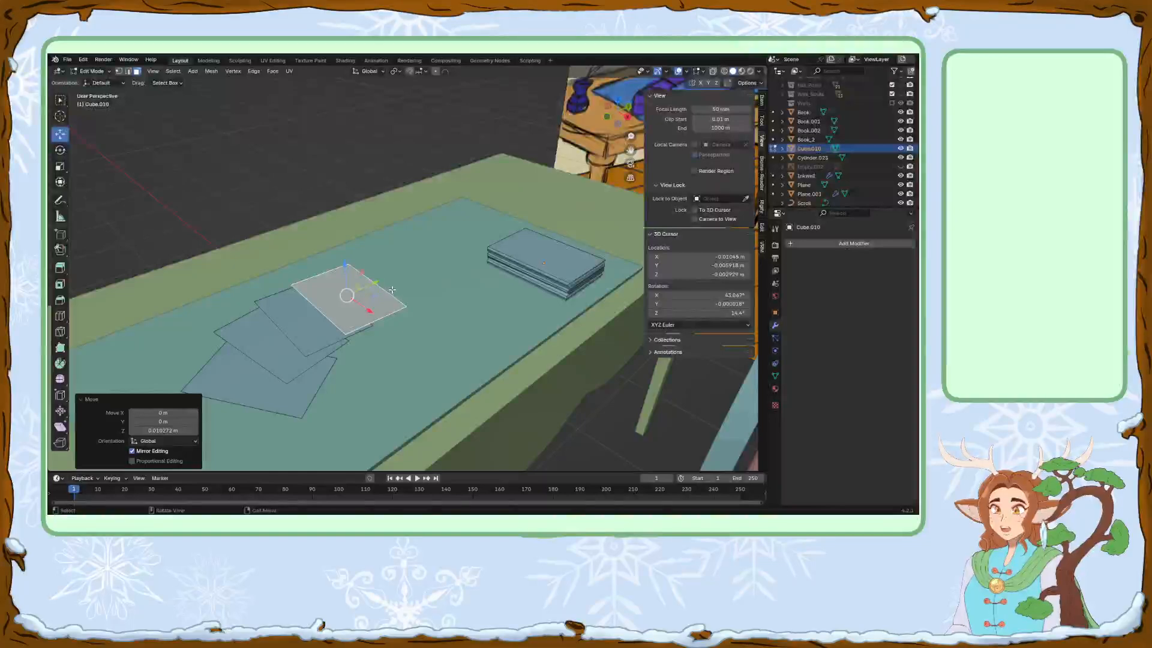
Rotate the fourth sheet around Z to continue the fan, adjust its position, and move the third sheet about 0.074 m along negative X.
key("r")
key("z")
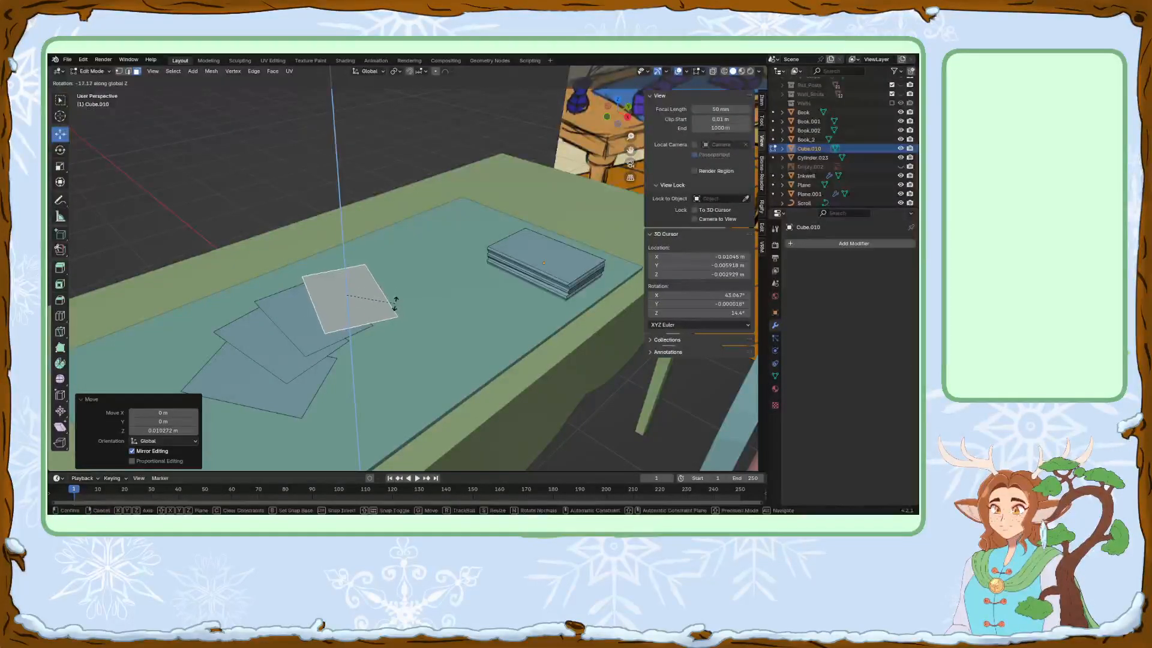
left_click(394, 303)
mouse_move(360, 310)
left_mouse_down()
mouse_move(368, 315)
mouse_move(367, 293)
left_mouse_up()
left_click(303, 317)
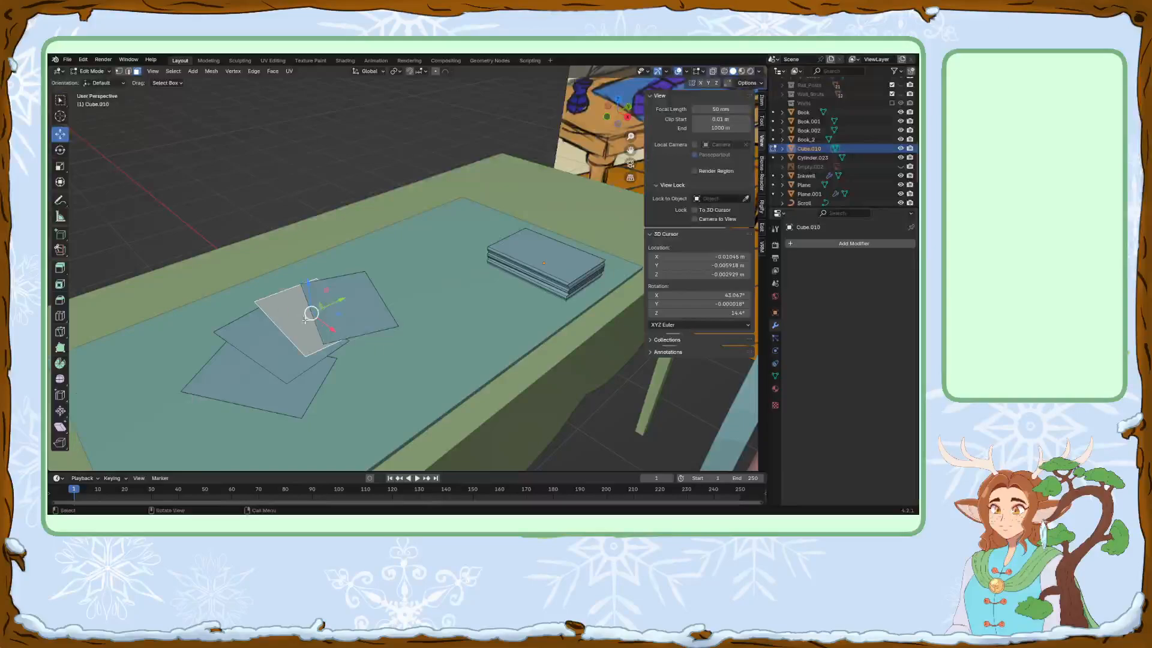
left_click_drag(327, 329, 324, 318)
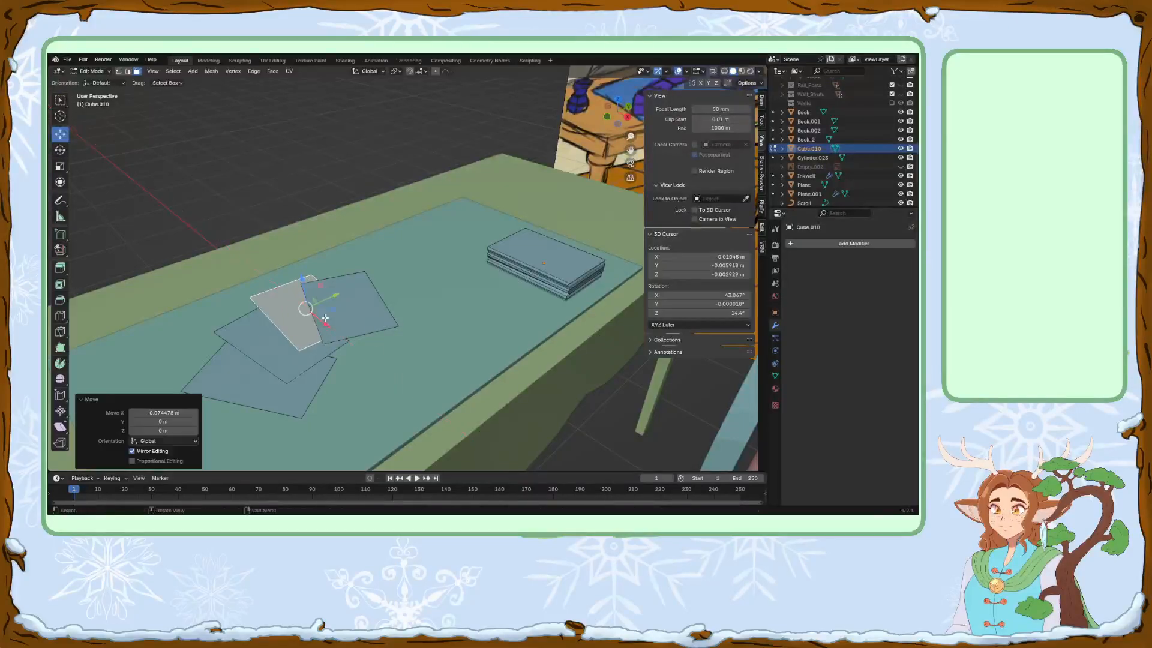
middle_click_drag(539, 189, 471, 205)
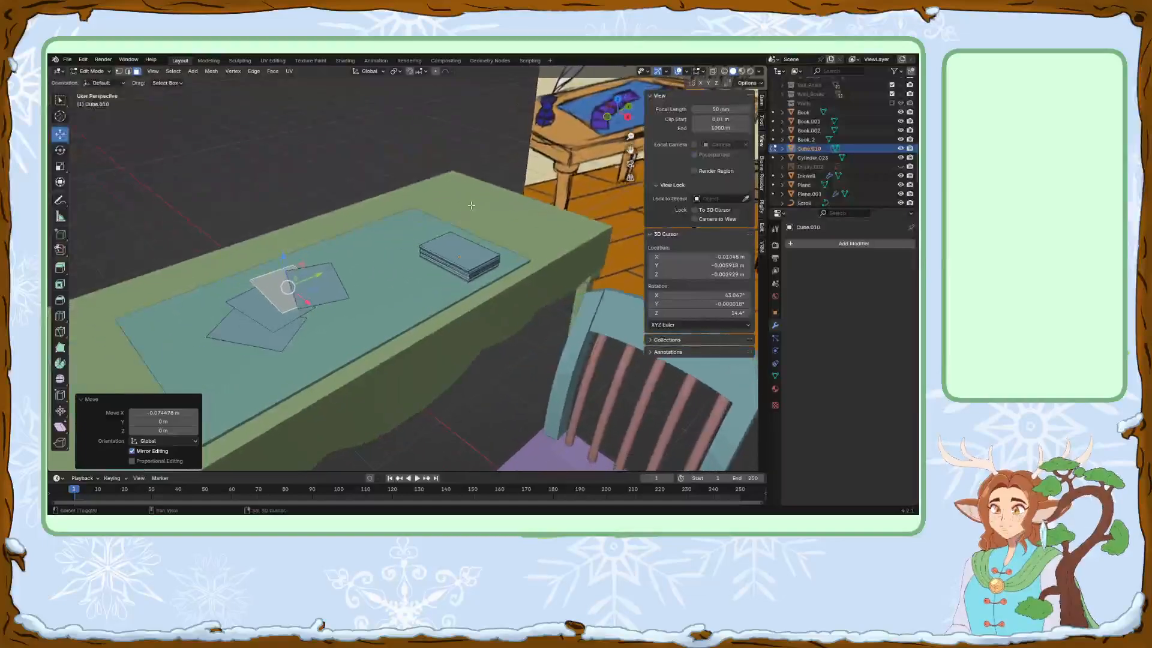
Duplicate the fourth sheet as a fifth, raise it about 0.022 m, and rotate and position it to continue the fan.
left_click(332, 290)
key("shift+d")
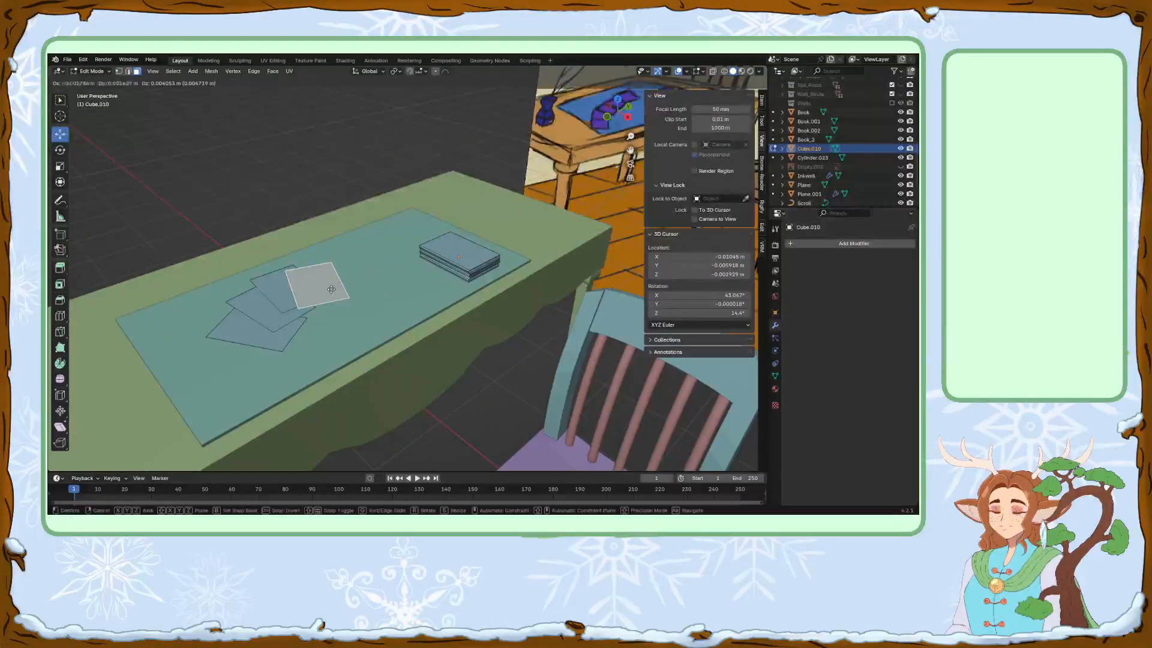
right_click(334, 285)
left_click_drag(342, 274, 340, 247)
key("r")
key("z")
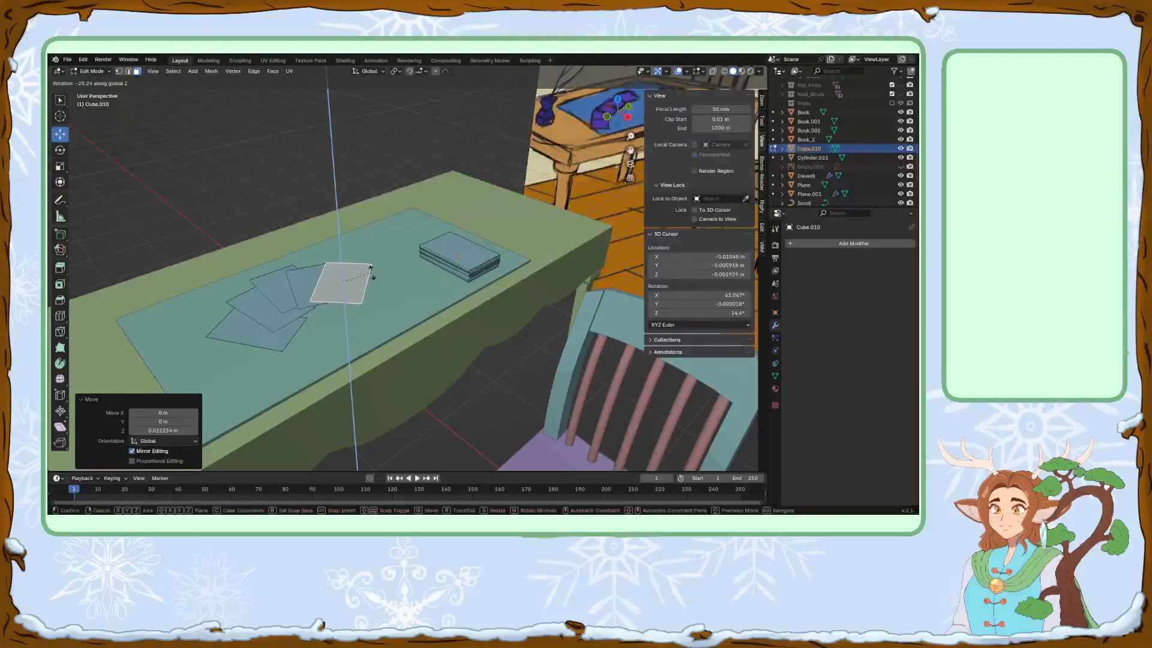
left_click(372, 273)
left_click_drag(366, 284, 368, 284)
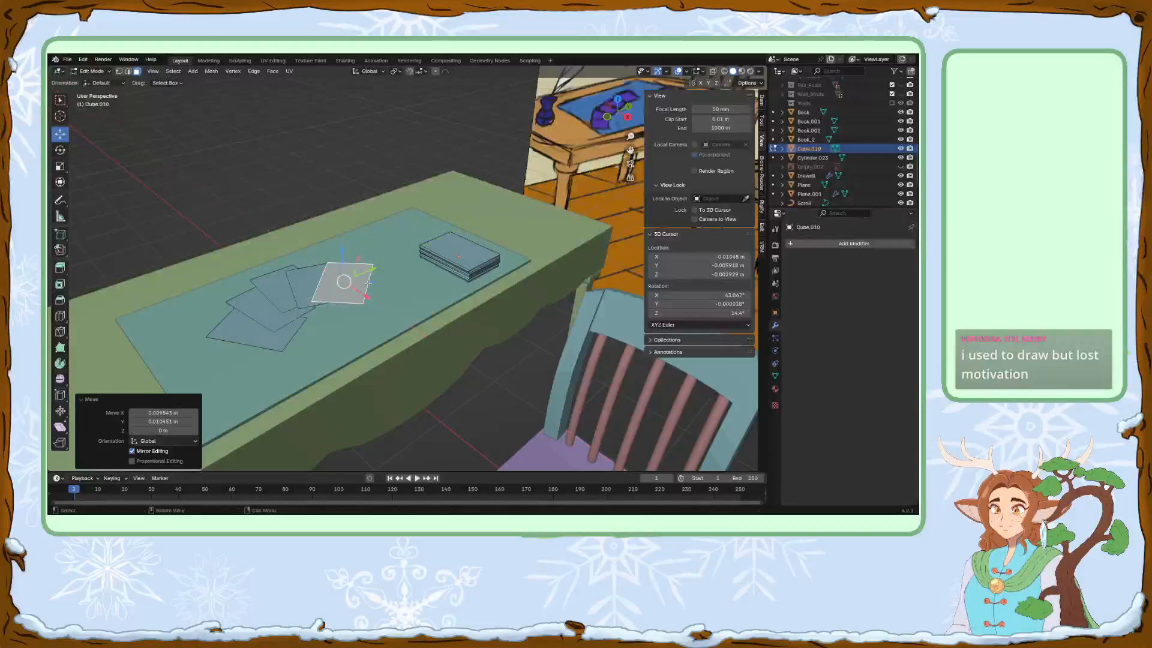
Select all five fanned sheets and lower them about 0.009 m along Z toward the desk mat.
left_click(310, 287, "shift")
left_click(282, 291, "shift")
left_click(279, 315, "shift")
left_click(282, 329, "shift")
middle_click_drag(297, 318, 371, 288)
key("g")
key("z")
left_click(294, 264)
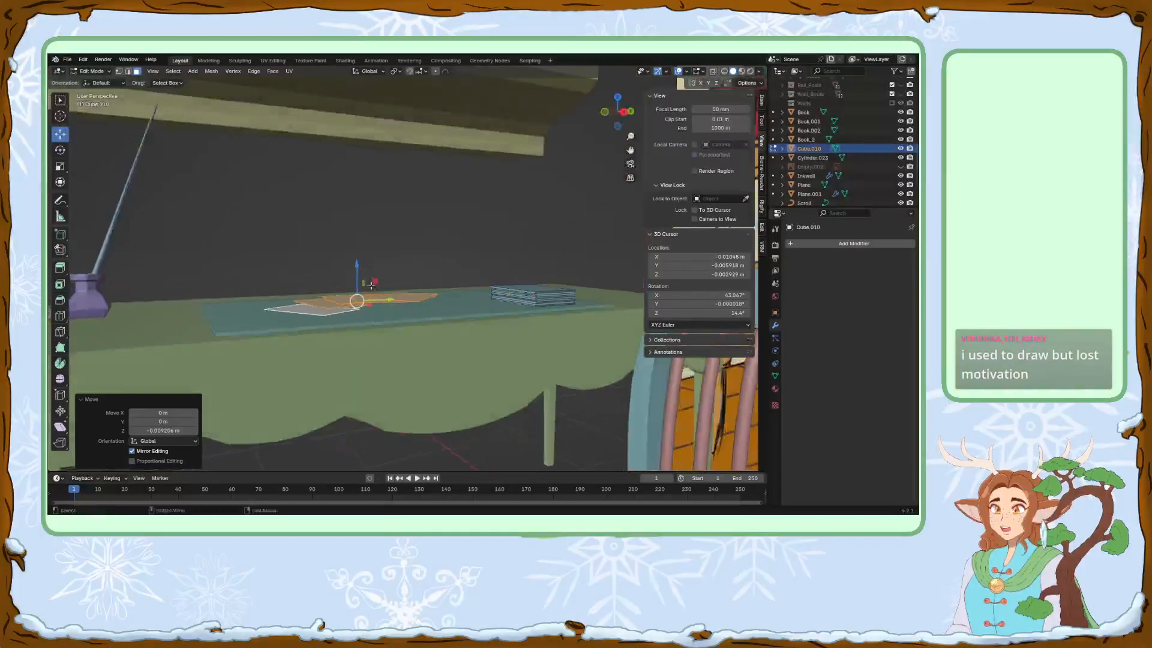
Exclude the bottom sheet from the selection and lower the remaining fanned sheets along Z to tighten the gaps.
scroll(366, 282, "up", 4)
left_click(157, 366, "ctrl")
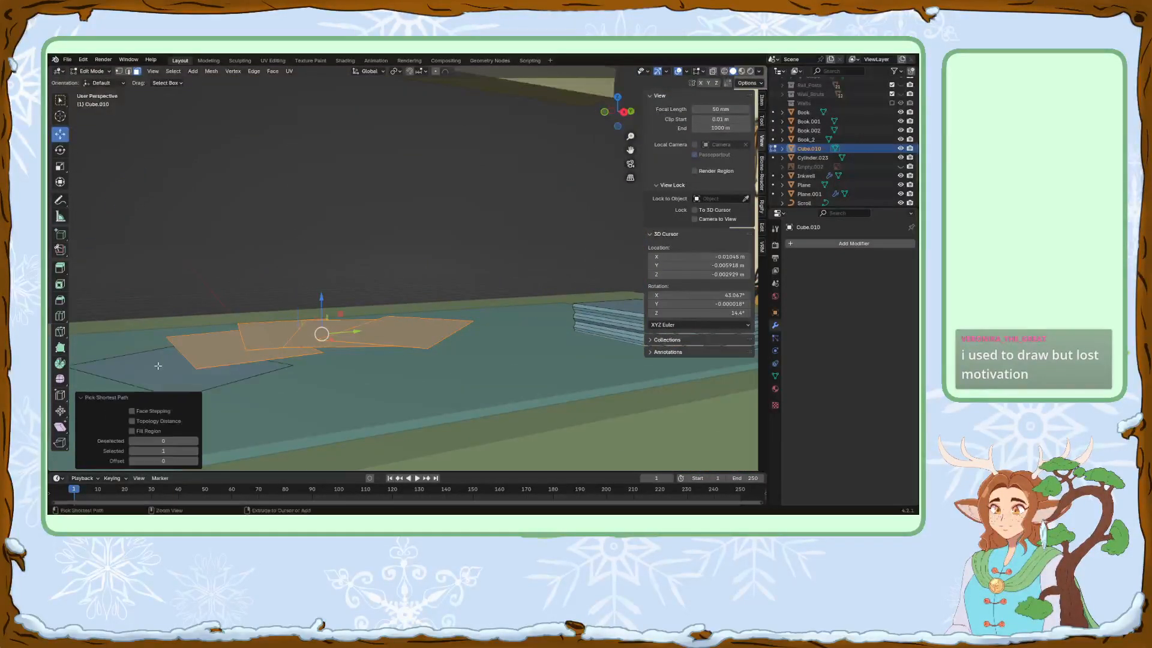
key("g")
key("z")
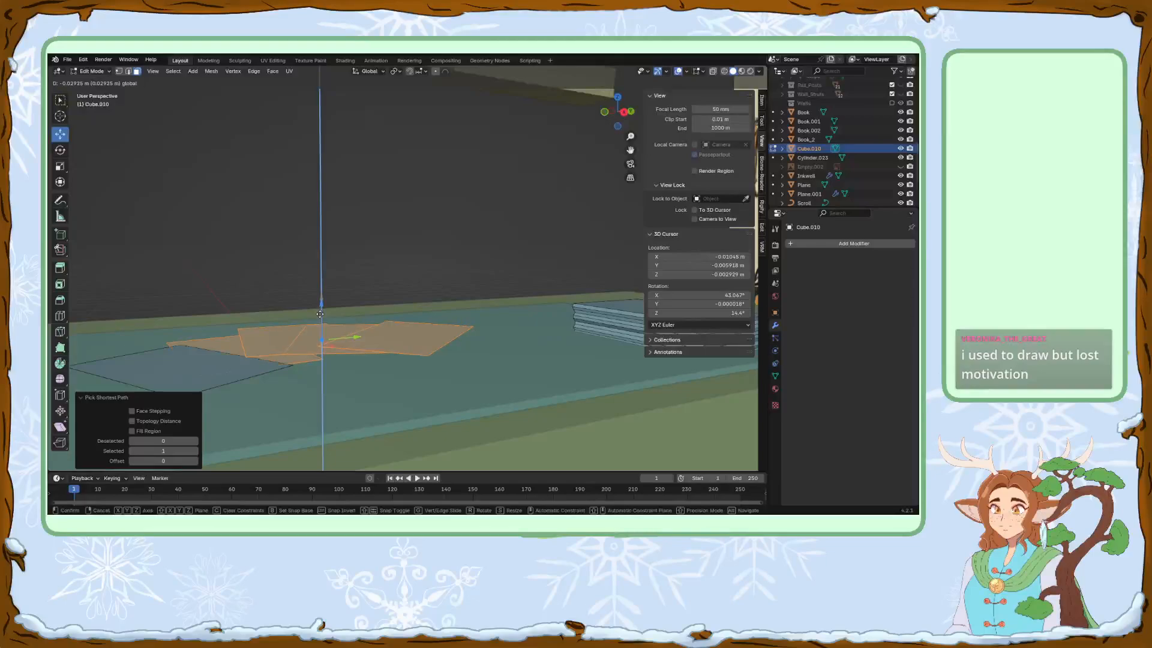
left_click_drag(320, 313, 347, 317)
left_click(228, 360, "ctrl")
middle_click_drag(383, 301, 416, 288)
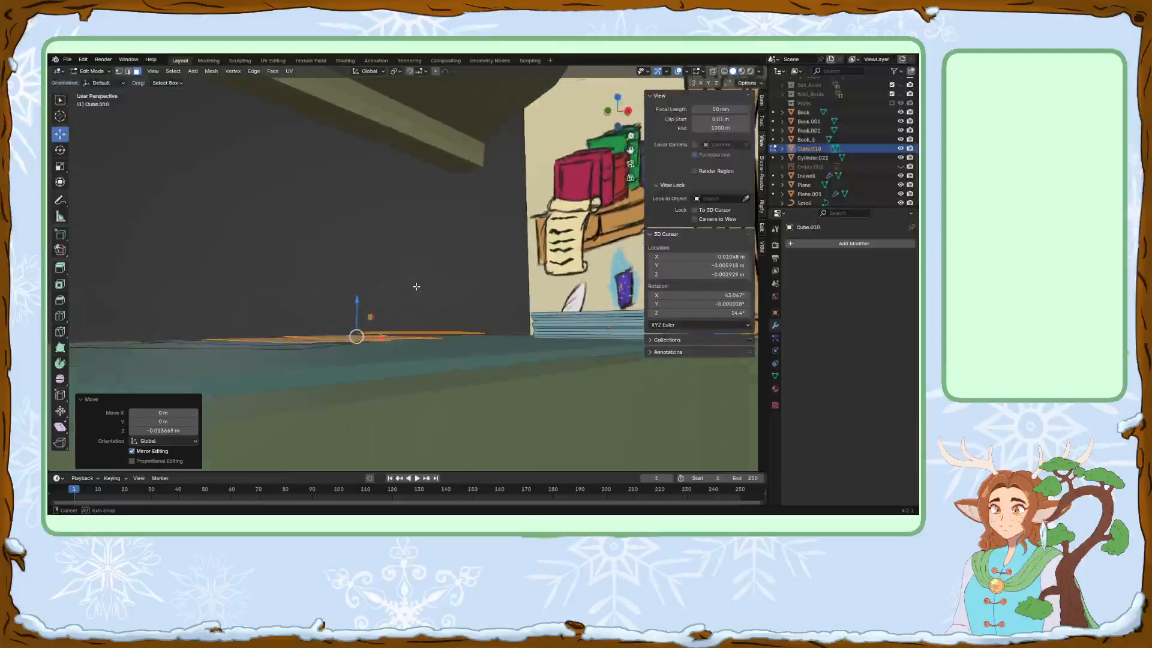
Fine-tune the height of the fan's top sheet and raise the third sheet about 0.005 m along Z.
left_click(422, 326)
middle_click_drag(431, 330, 427, 333)
left_click(427, 336)
left_click_drag(417, 311, 415, 316)
middle_click_drag(416, 317, 282, 348)
left_click(270, 348)
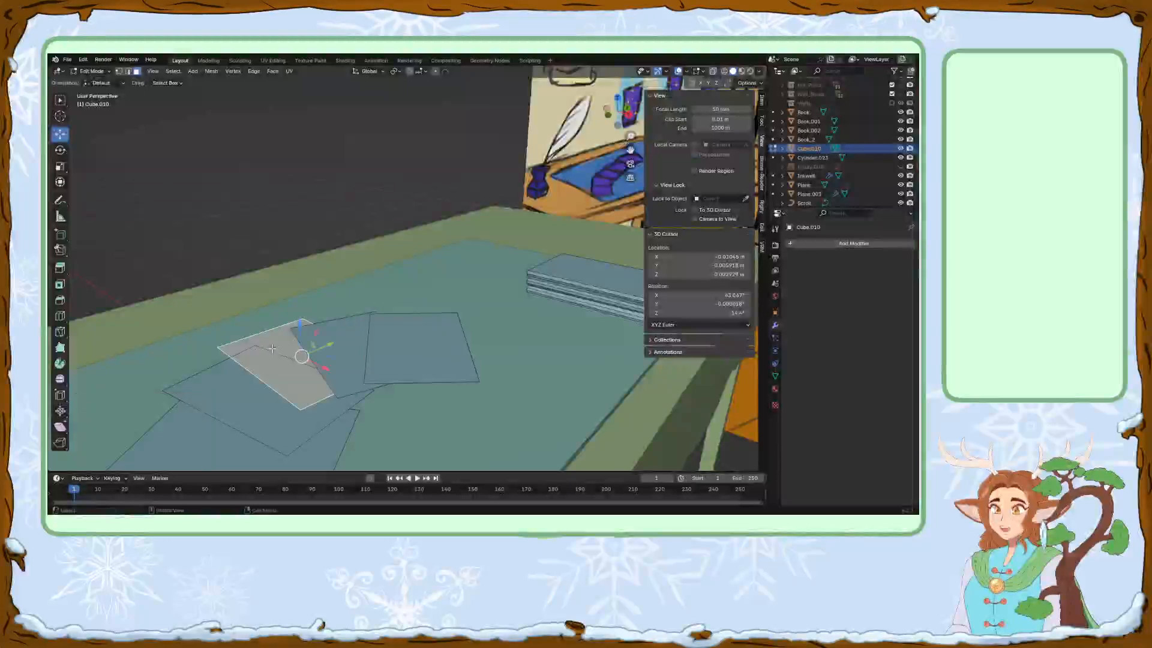
left_click_drag(301, 333, 303, 337)
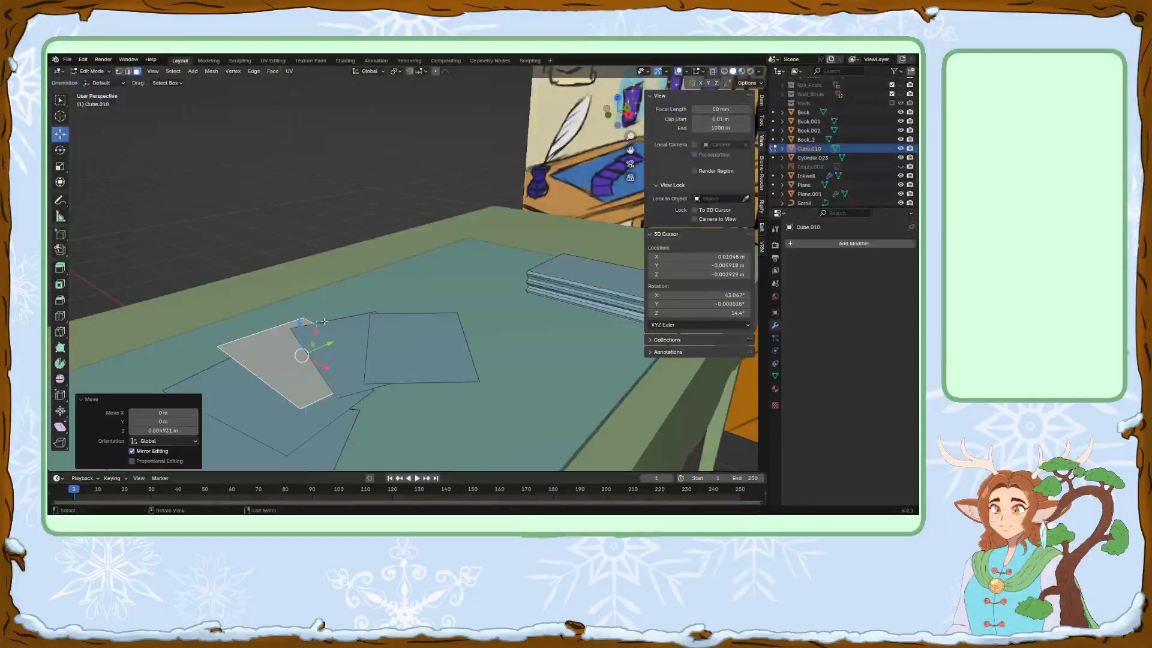
middle_click_drag(303, 338, 396, 328)
left_click(398, 327)
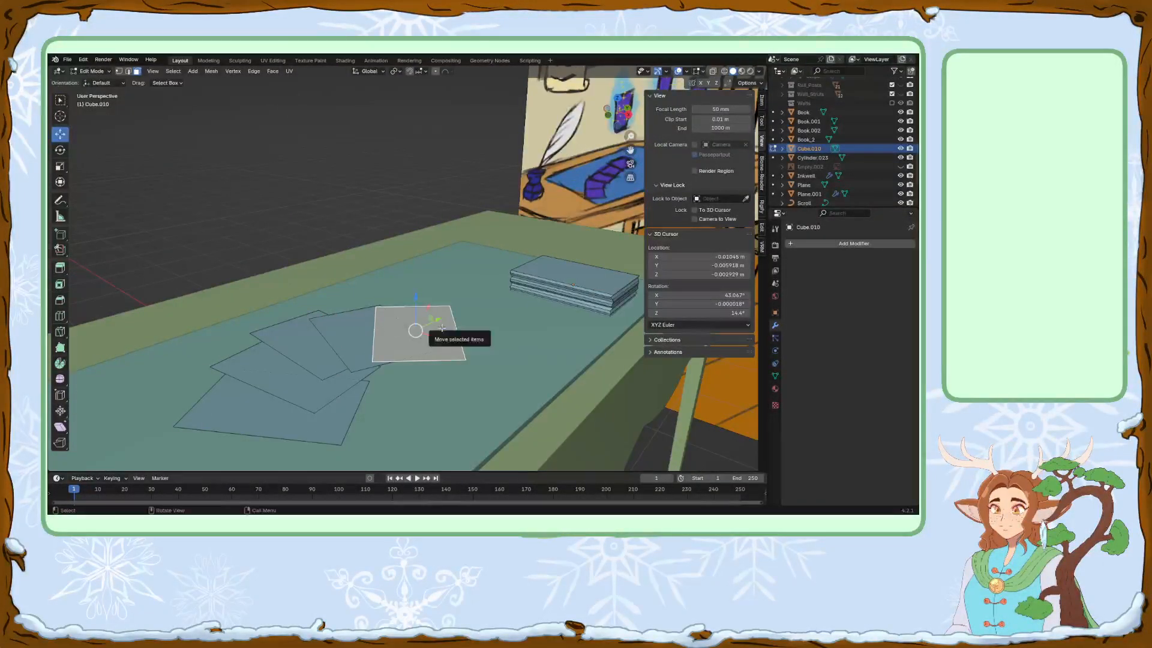
Duplicate the top face of the card stack, raise the copy about 0.6 m, and rotate it 90 degrees around Y.
left_click(587, 268)
middle_click_drag(587, 268, 456, 312)
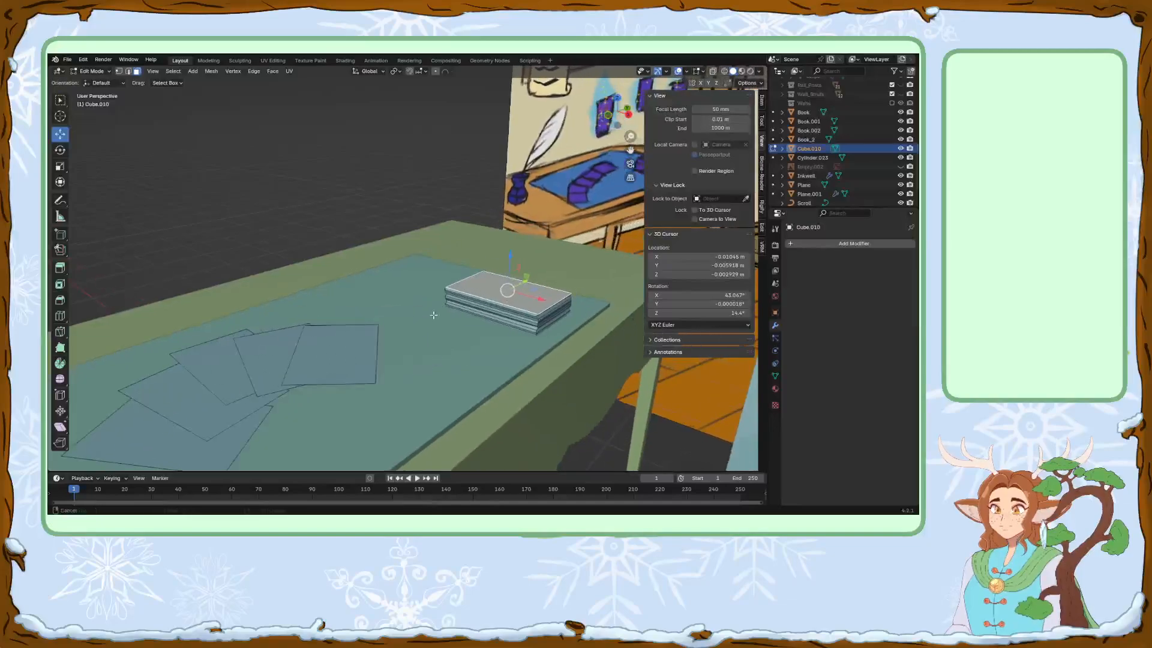
key("g")
left_click(455, 312)
left_click_drag(506, 260, 516, 172)
key("r")
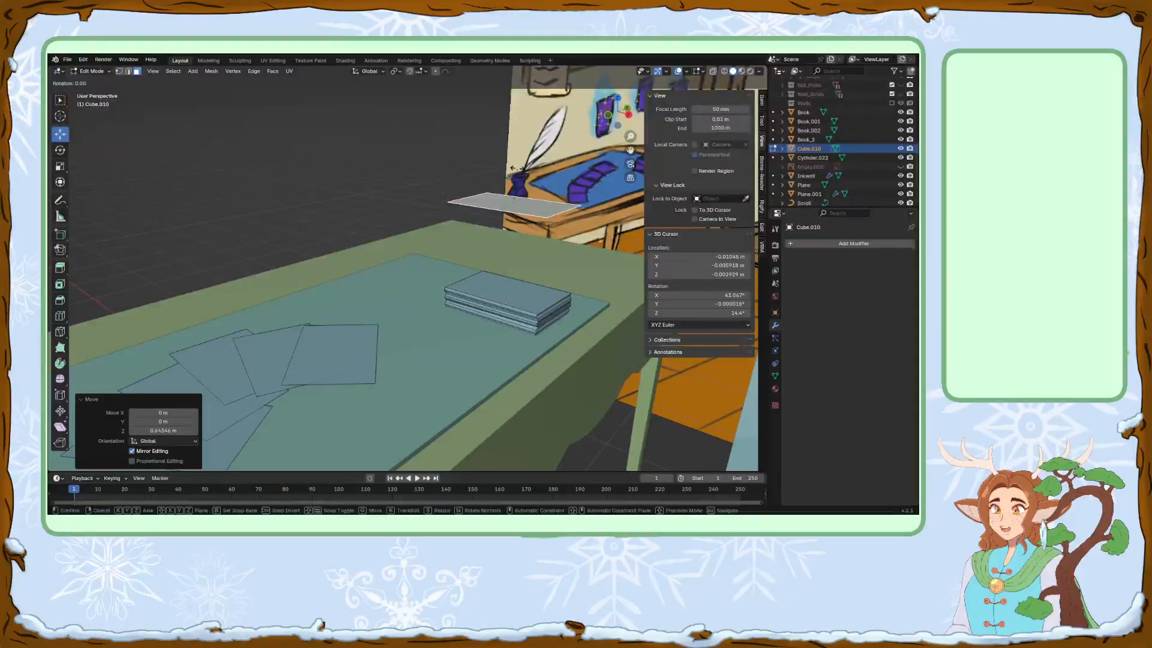
key("y")
key("9")
key("0")
key("Return")
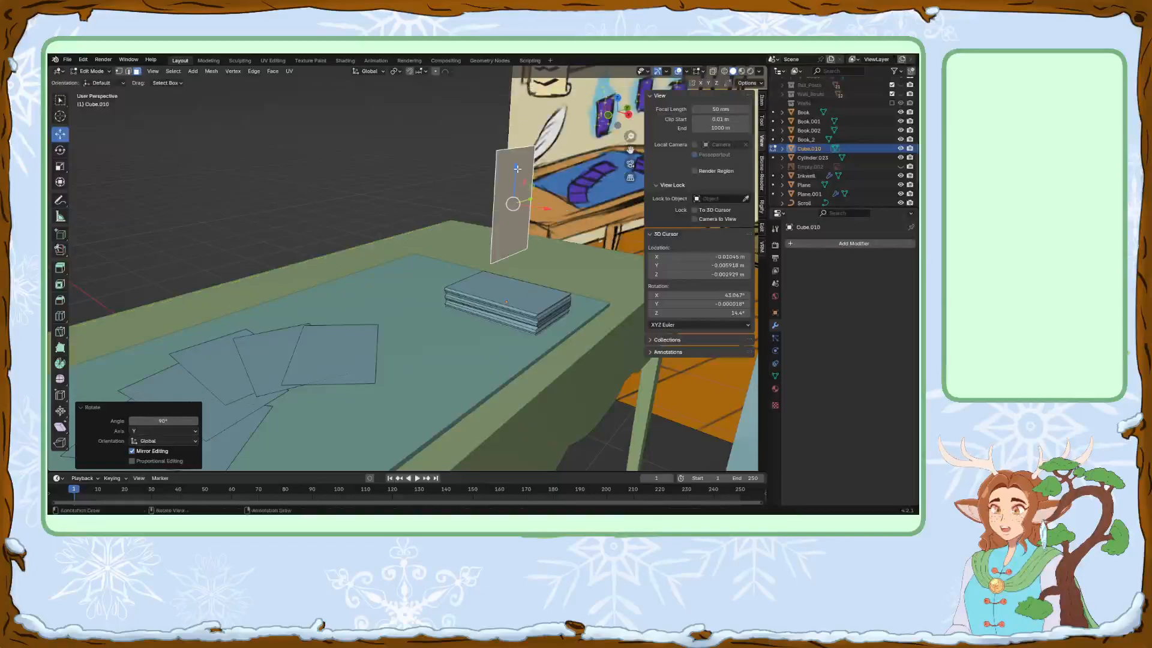
Move the upright card to float above the back of the desk, near the quill.
scroll(507, 199, "down", 3)
left_click_drag(489, 214, 356, 244)
key("ctrl+z")
left_click_drag(498, 221, 272, 196)
middle_click_drag(344, 237, 363, 253)
left_click_drag(329, 252, 282, 237)
mouse_move(282, 237)
middle_mouse_down()
mouse_move(300, 218)
mouse_move(321, 234)
mouse_move(279, 217)
middle_mouse_up()
left_click_drag(279, 216, 267, 233)
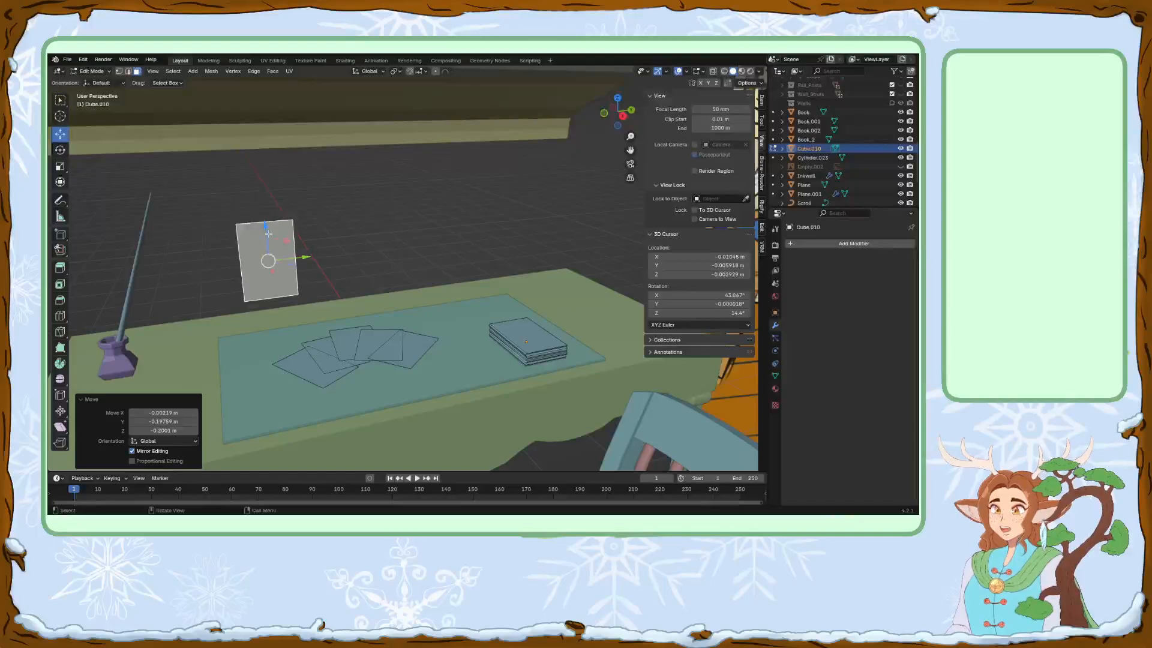
Duplicate the upright card twice along Y to form a floating row of three with the middle card higher.
key("shift+d")
key("y")
left_click_drag(378, 240, 473, 247)
key("shift+d")
right_click(390, 190)
scroll(473, 247, "down", 3)
middle_click_drag(474, 247, 493, 242)
Stagger the floating cards by shifting the one nearest the quill along X, offsetting the middle one, and raising the third.
key("g")
key("x")
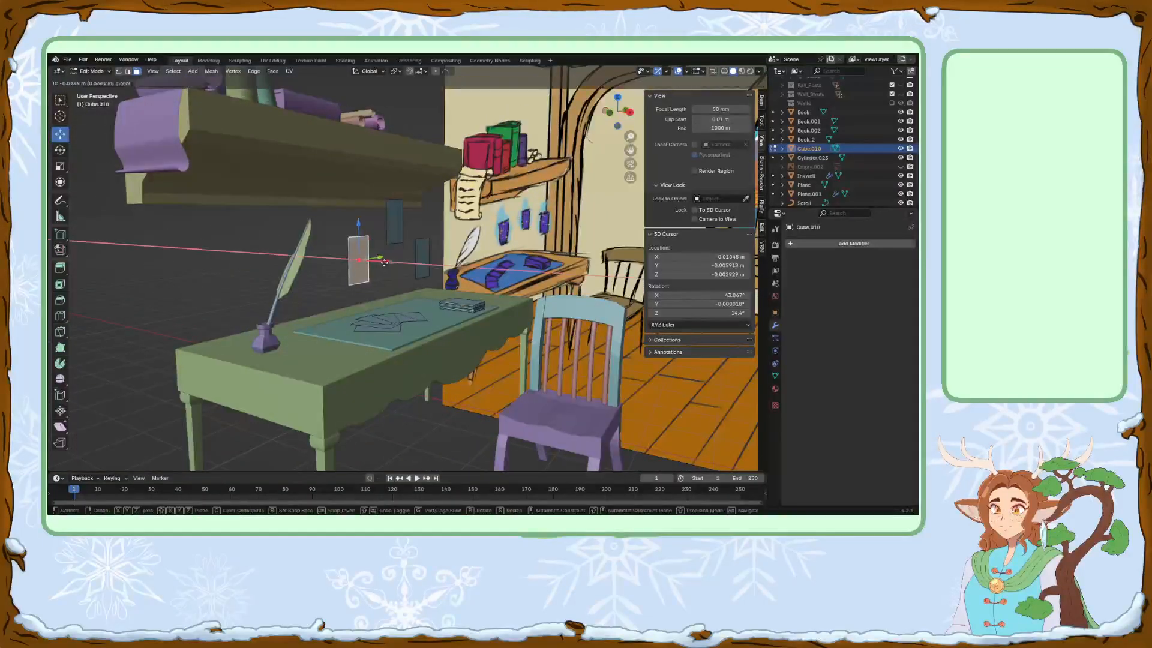
left_click_drag(369, 262, 367, 261)
left_click(391, 225)
left_click_drag(419, 225, 455, 246)
left_click(425, 246)
key("g")
key("z")
left_click(435, 237)
left_click(363, 256)
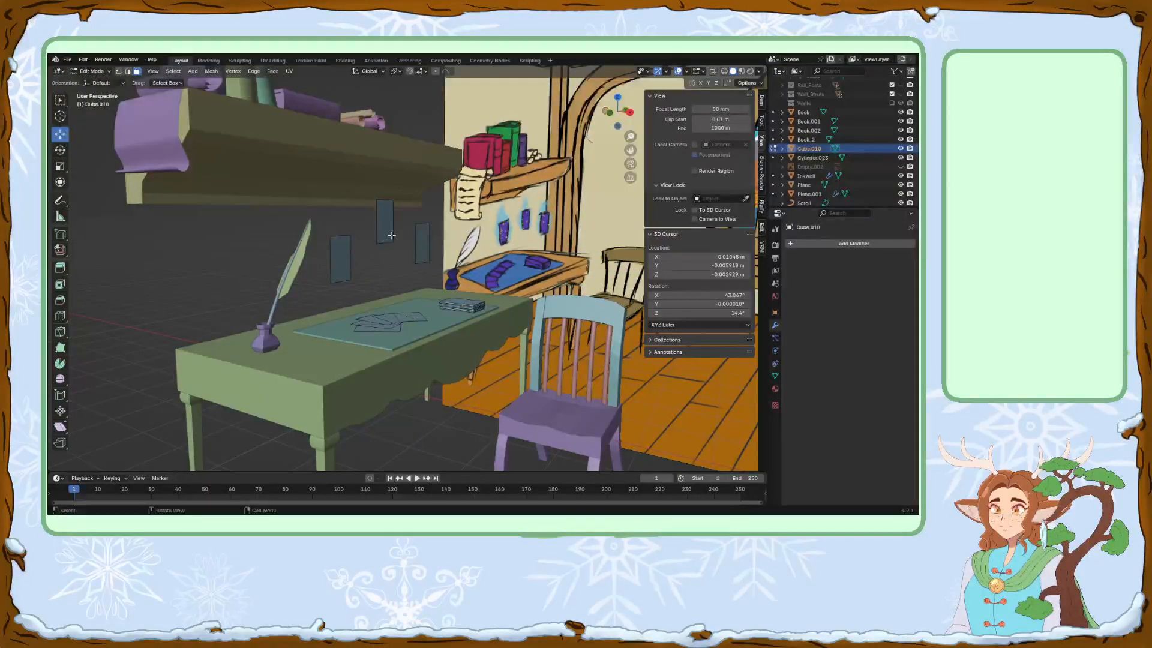
Try raising the second fanned sheet about 0.003 m along Z and undo the move.
middle_click_drag(443, 287, 396, 246)
scroll(419, 283, "down", 3)
scroll(422, 285, "up", 2)
scroll(452, 338, "up", 5)
scroll(367, 352, "up", 3)
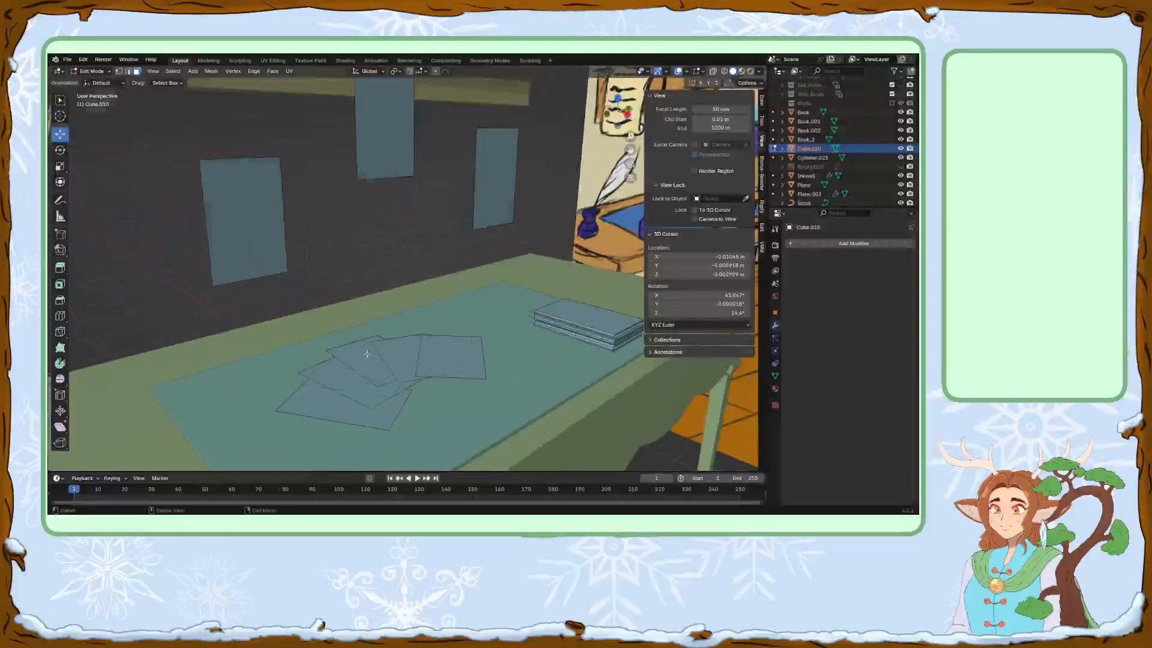
middle_click_drag(350, 387, 300, 383)
left_click(295, 383)
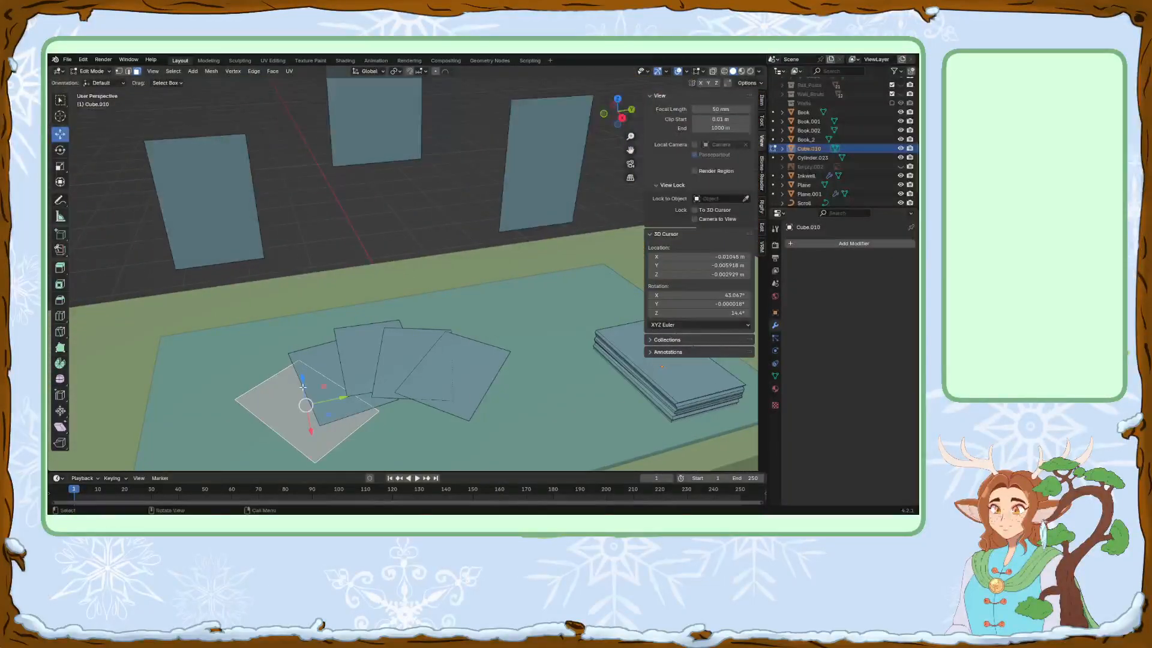
left_click(303, 387)
left_click(302, 387)
left_click(326, 364)
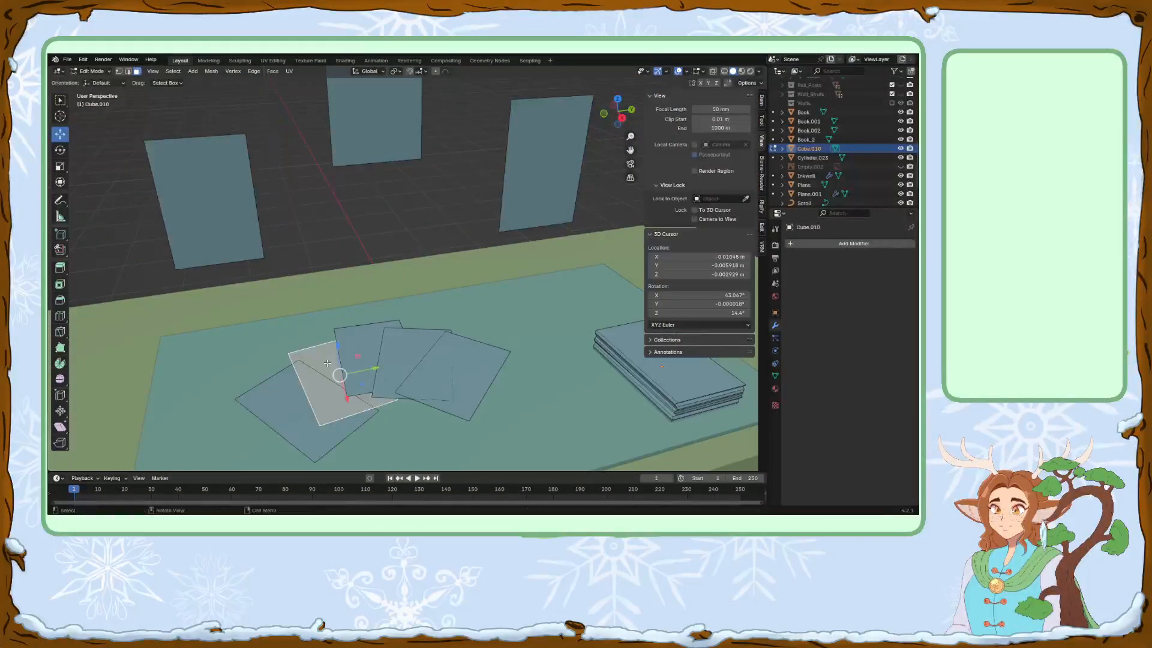
left_click_drag(337, 359, 339, 355)
middle_click_drag(390, 337, 482, 328)
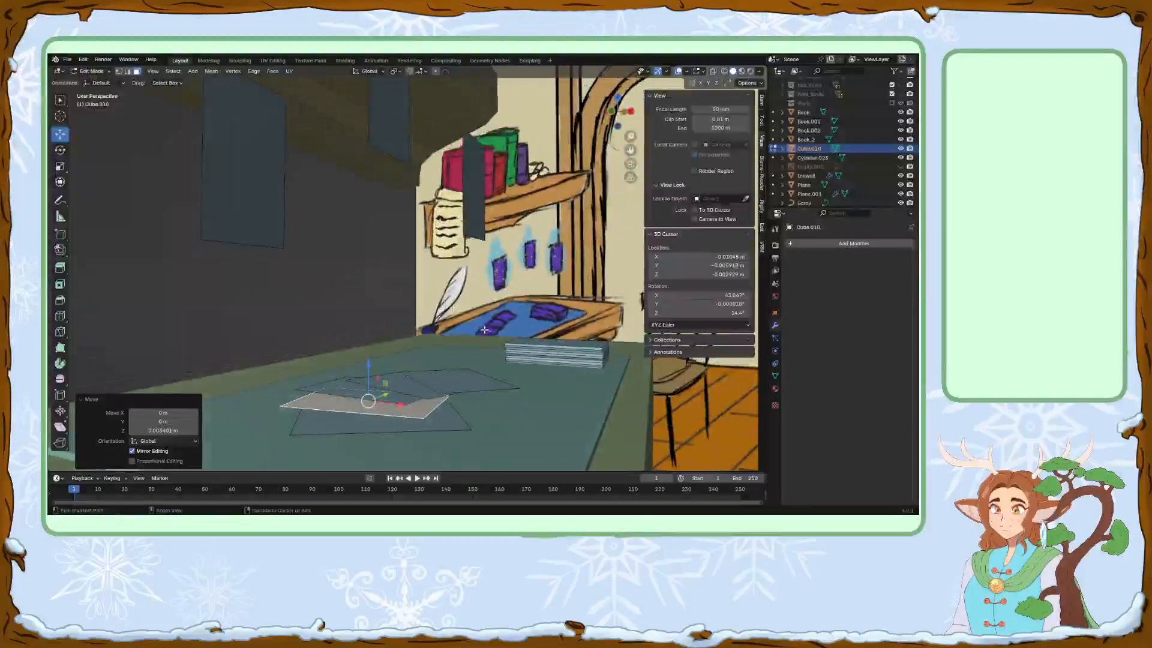
key("ctrl+z")
key("ctrl+z")
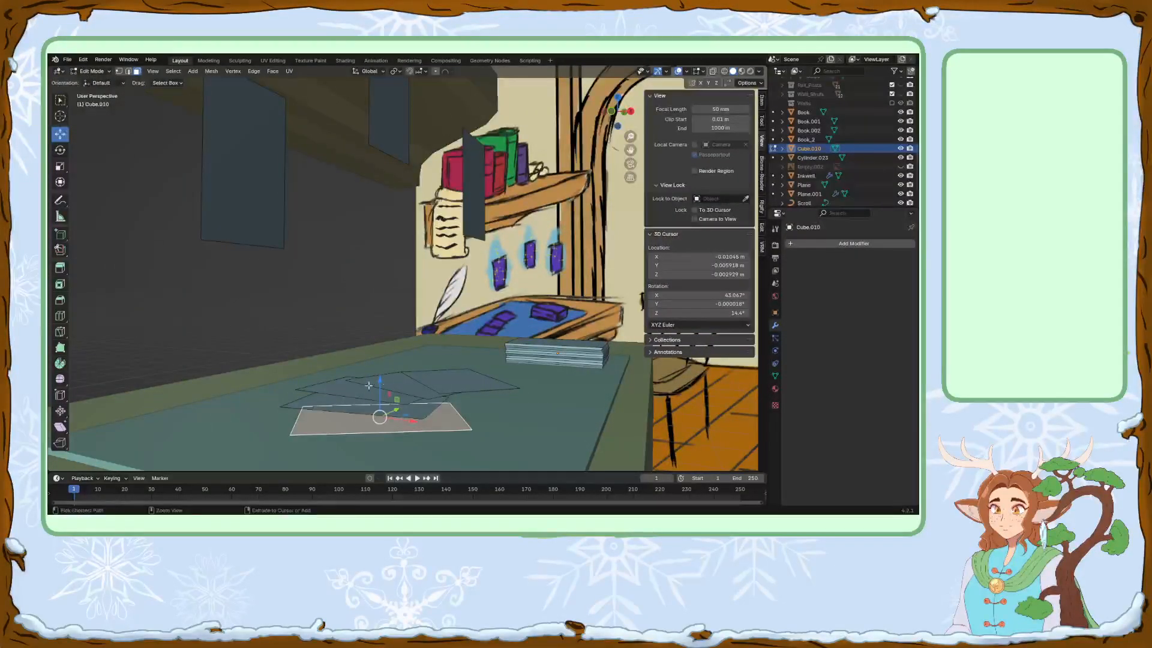
Select all five fanned sheets and extrude them slightly along their normals to give them thickness.
middle_click_drag(382, 380, 444, 379)
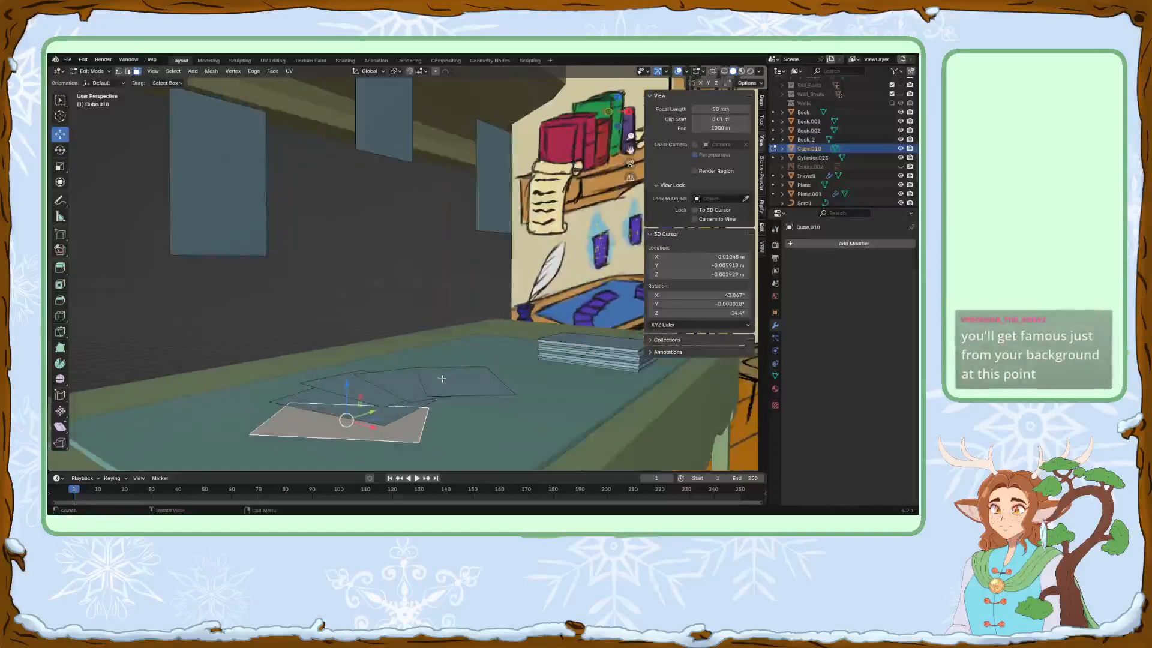
left_click(320, 401, "shift")
left_click(343, 389, "shift")
left_click(374, 382, "shift")
left_click(450, 373, "shift")
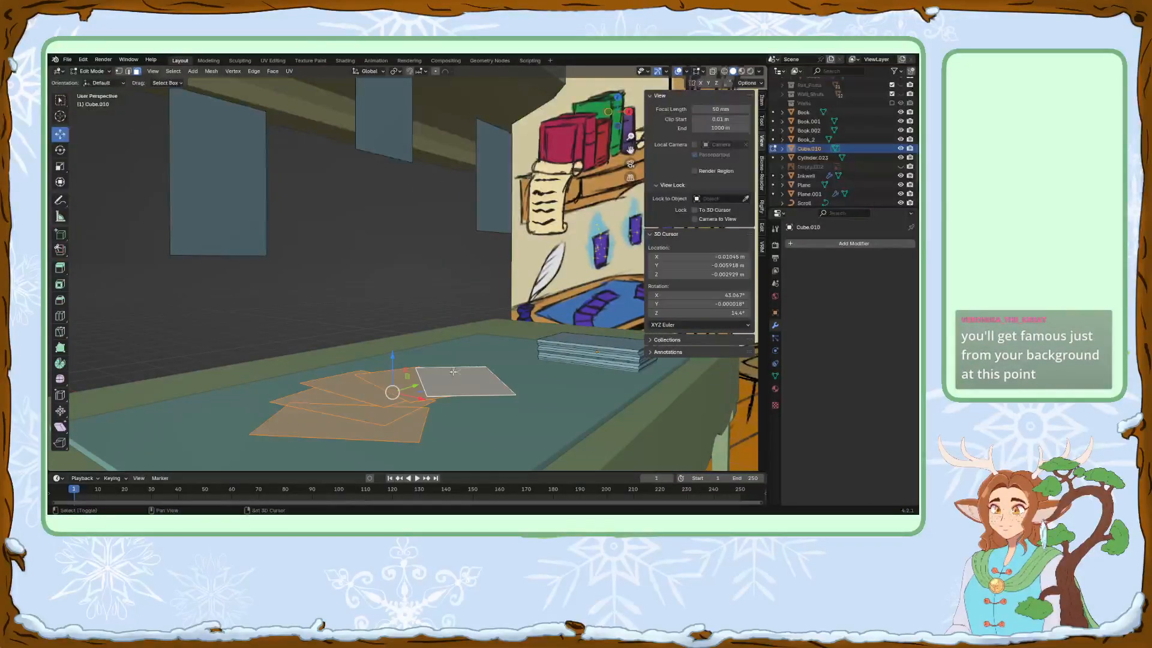
key("g")
key("z")
key("z")
left_click(514, 343)
Select the three floating cards and extrude them about -0.021 m along their normals.
left_click(387, 135)
left_click(492, 174, "shift")
left_click(255, 186, "shift")
middle_click_drag(362, 254, 389, 263)
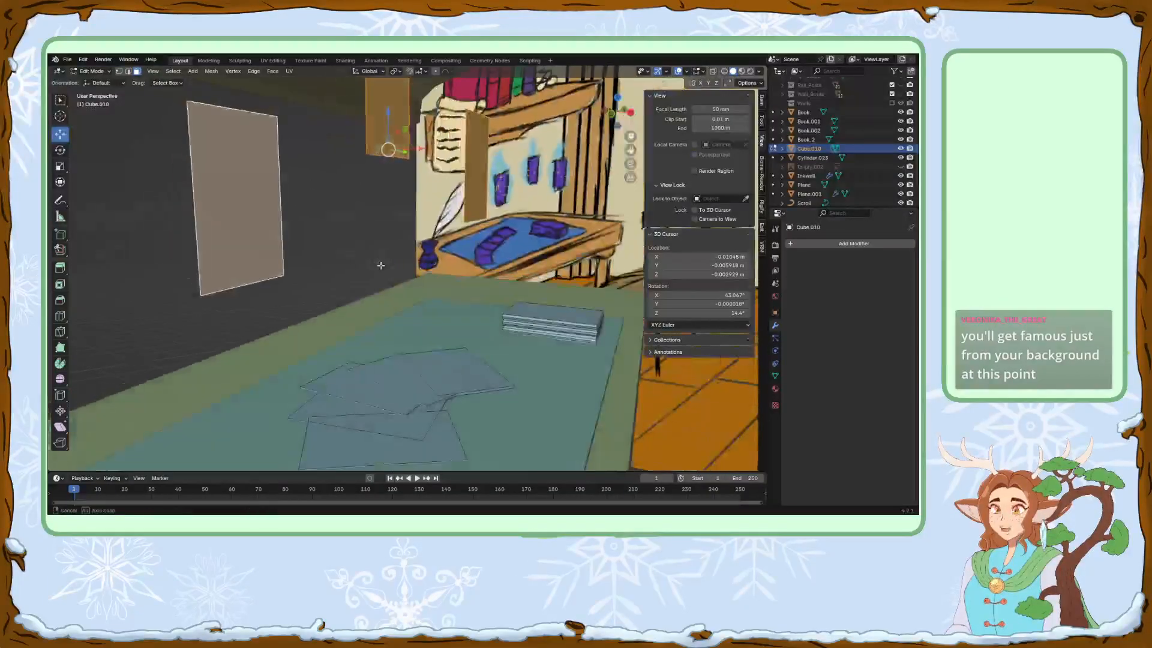
key("g")
key("z")
key("z")
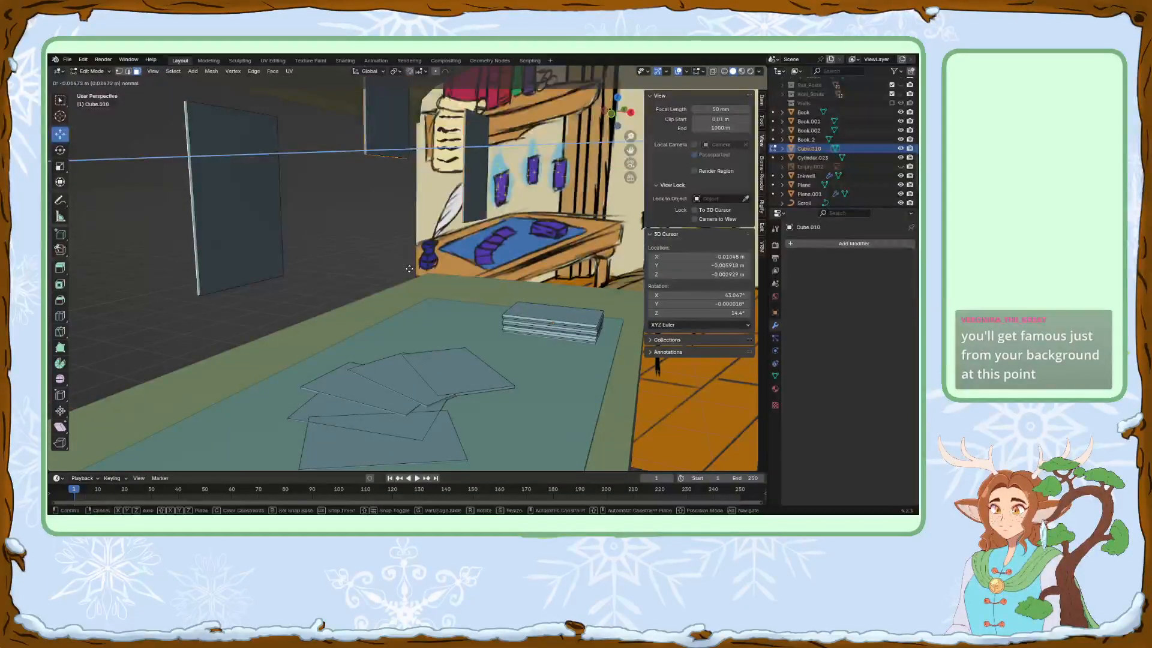
left_click(409, 268)
middle_click_drag(396, 320, 360, 348)
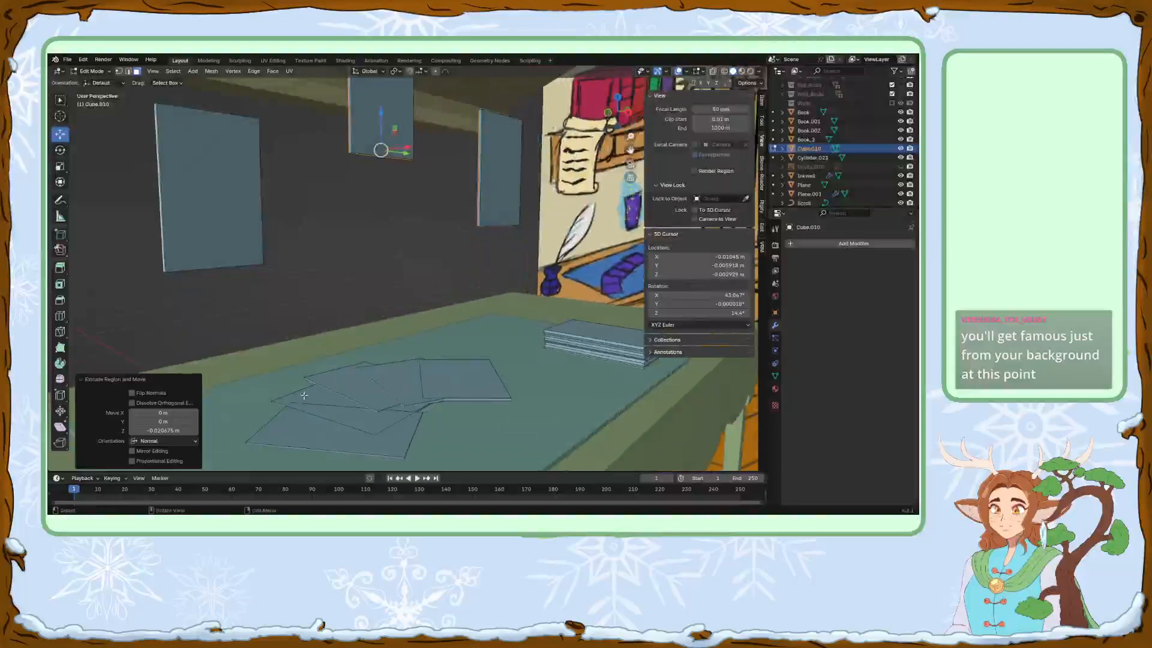
Raise the second fanned sheet's top face about 0.013 m along Z and adjust the third sheet's height to match.
left_click(342, 393)
key("g")
key("z")
left_click_drag(353, 363, 354, 365)
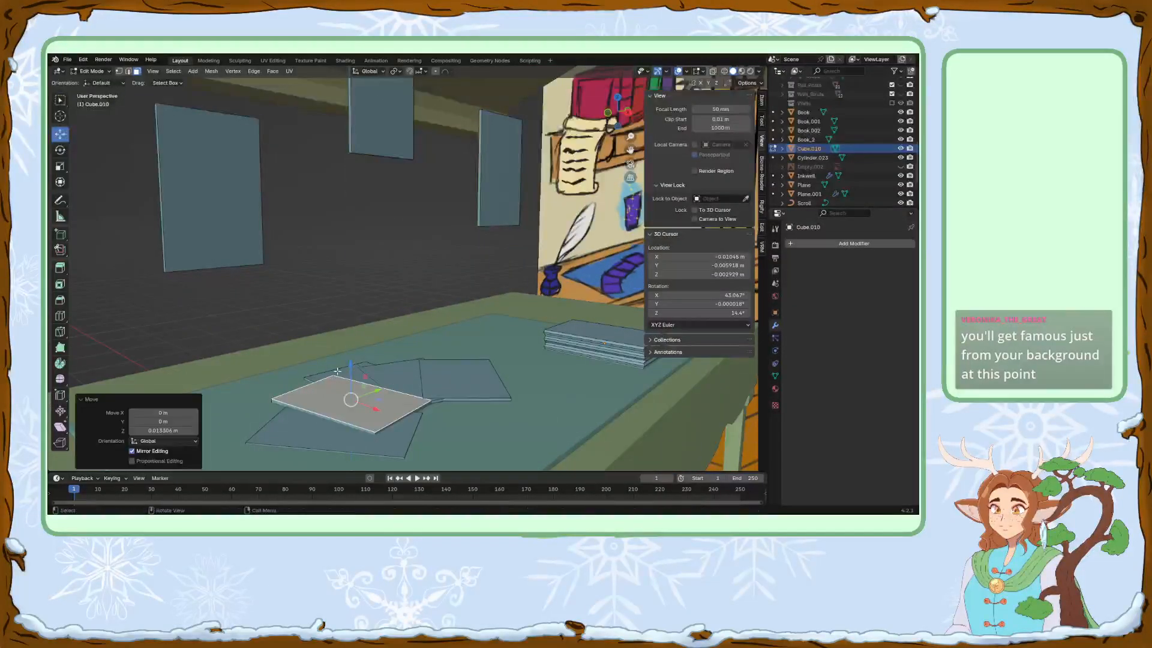
left_click(358, 374)
left_click_drag(374, 352, 459, 346)
Adjust the fourth sheet's height in the fan and lower the fifth sheet's top face about 0.003 m along Z.
left_click(405, 369)
left_click(467, 363)
middle_click_drag(459, 346, 465, 353)
left_click_drag(466, 353, 466, 354)
middle_click_drag(465, 354, 458, 373)
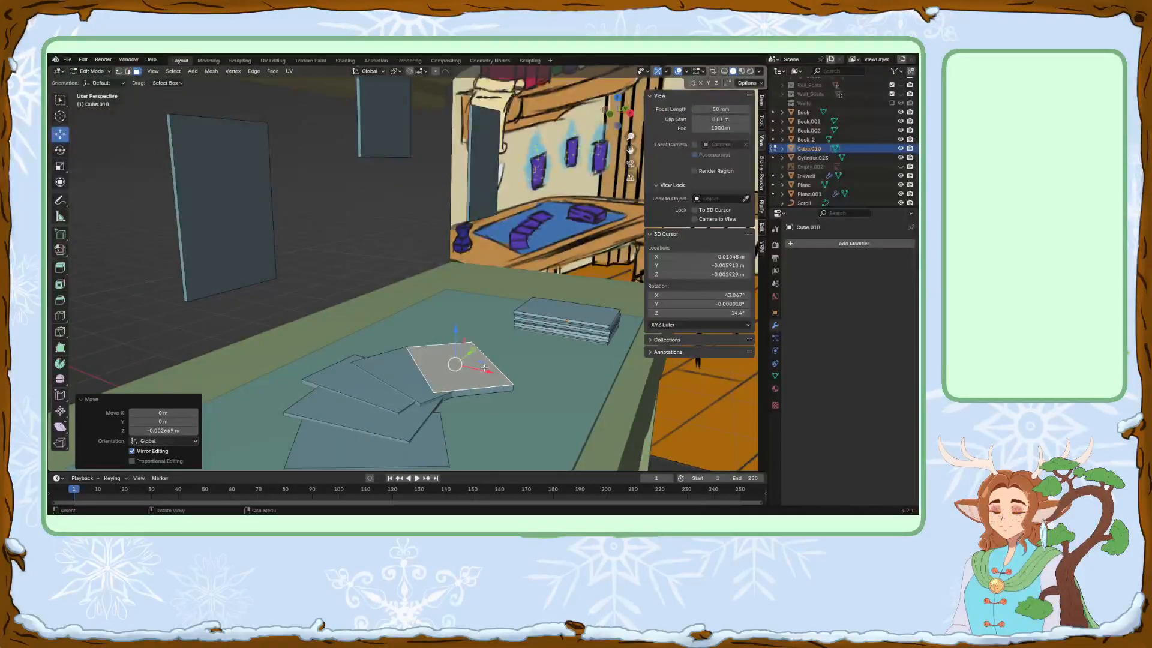
Undo the stray move of the fifth sheet's top face, grow the selection to its side faces, and lower the sheet along Z.
scroll(480, 363, "down", 5)
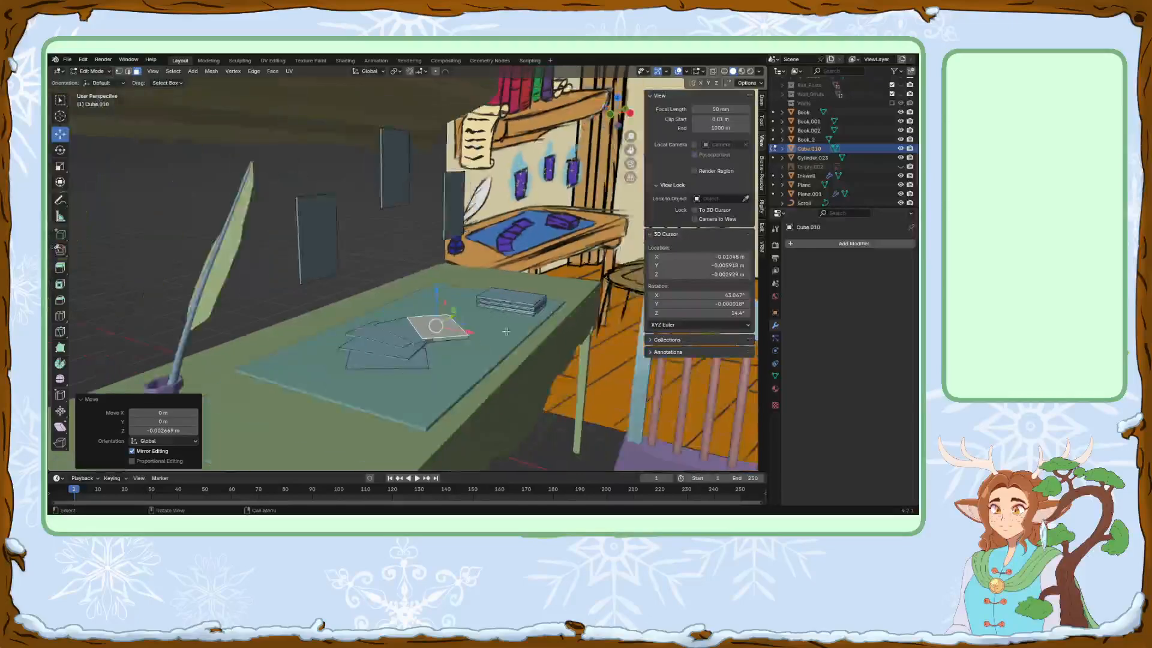
left_click_drag(440, 310, 445, 311)
key("ctrl+z")
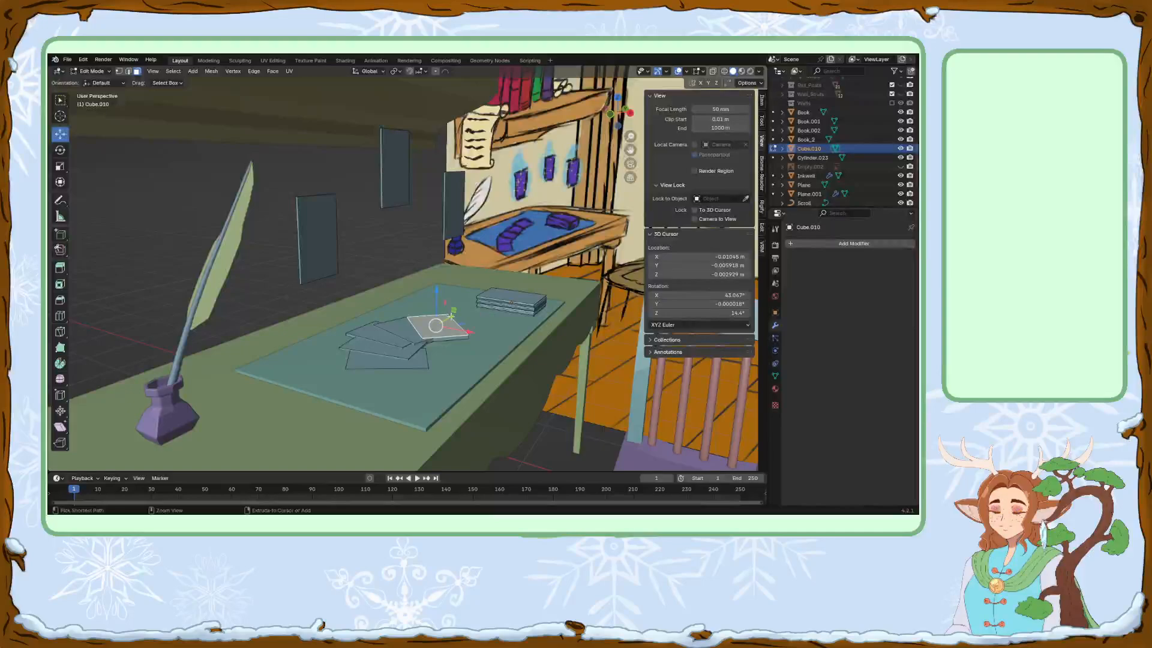
key("ctrl+KP_Add")
left_click_drag(431, 303, 433, 306)
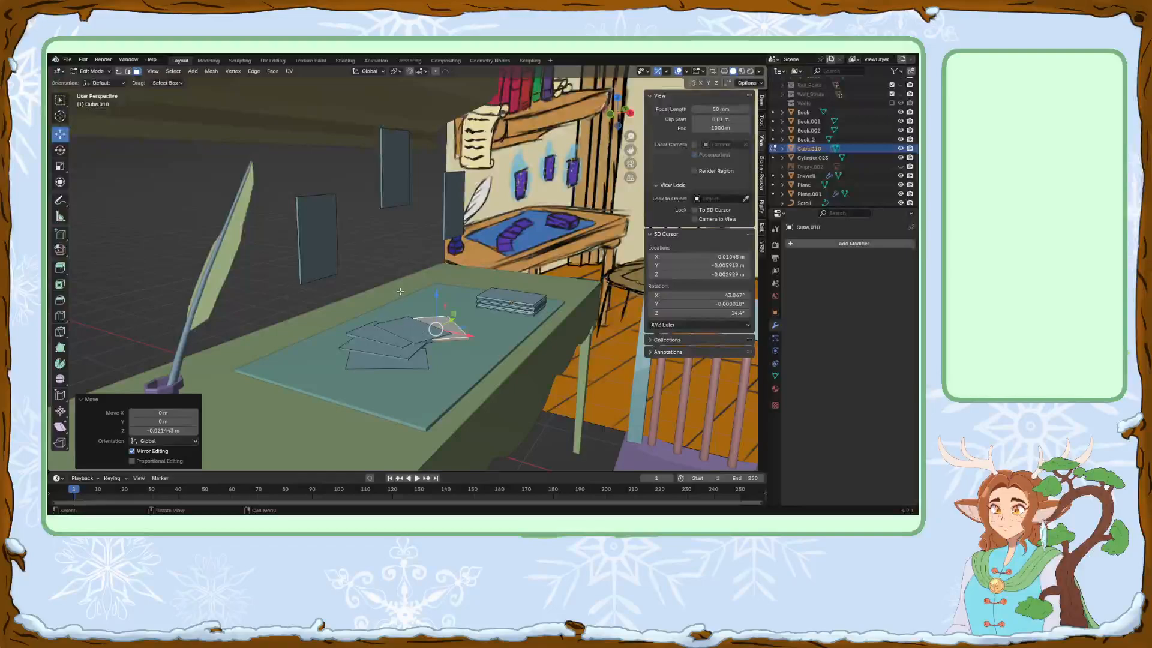
Undo the sheet height adjustments and the extrusions of the floating and fanned cards, back to the flat fanned sheets being selected.
left_click(371, 264)
mouse_move(372, 270)
middle_mouse_down()
mouse_move(407, 265)
mouse_move(382, 277)
middle_mouse_up()
key("ctrl+z")
key("ctrl+z")
key("ctrl+z")
key("ctrl+z")
key("ctrl+z")
key("ctrl+z")
key("ctrl+z")
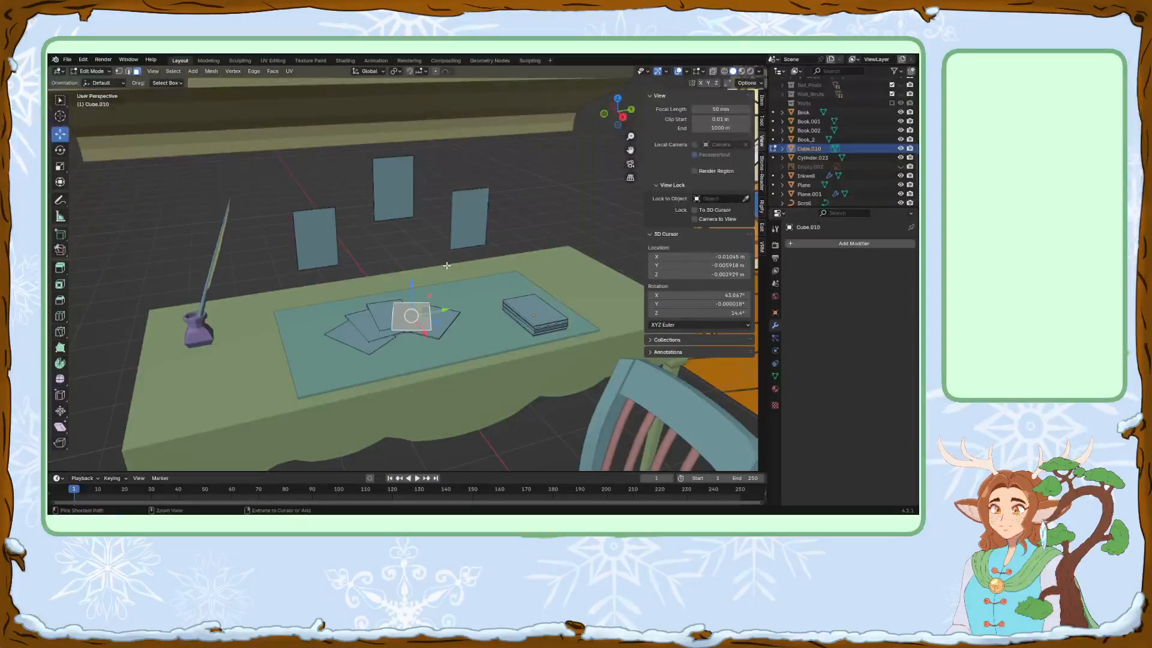
key("ctrl+z")
key("ctrl+z")
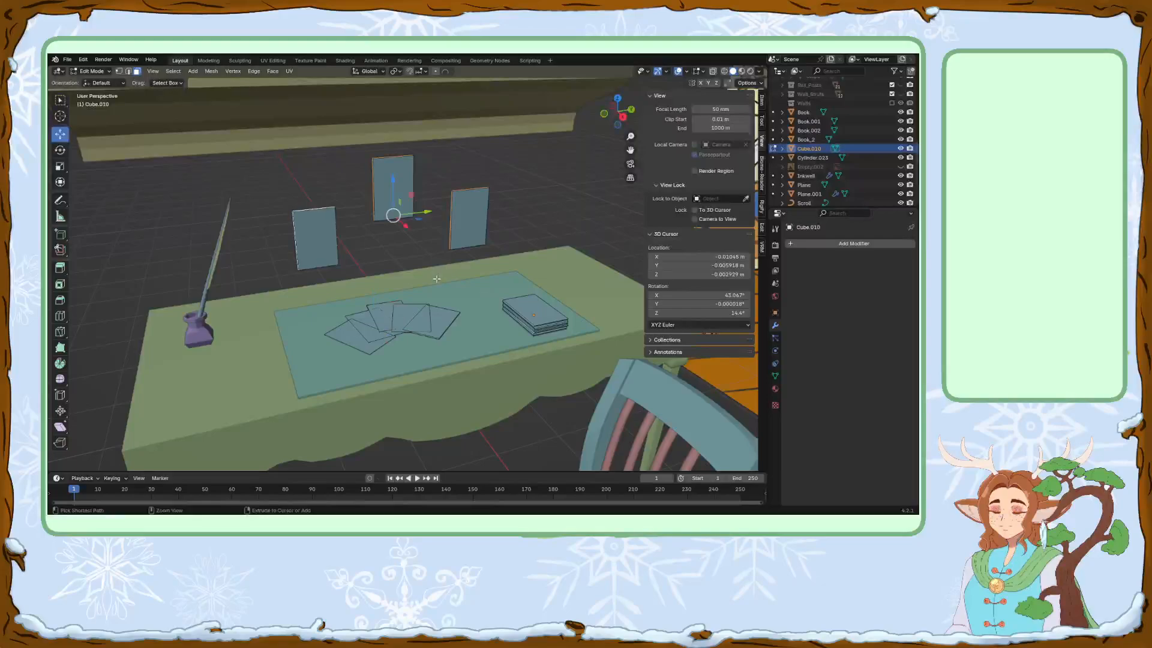
key("ctrl+z")
key("ctrl+z")
key("ctrl+z")
key("ctrl+z")
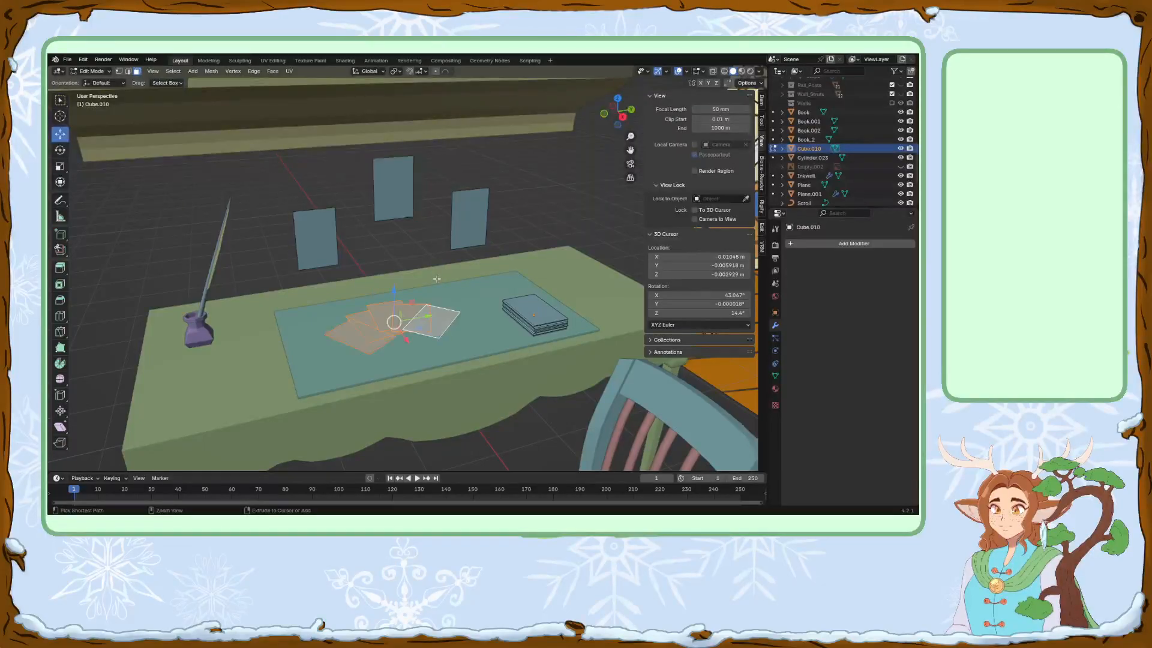
Extrude the five fanned sheets about -0.006 m along their normals to give them a thin thickness.
scroll(428, 287, "up", 4)
middle_click_drag(411, 330, 403, 304)
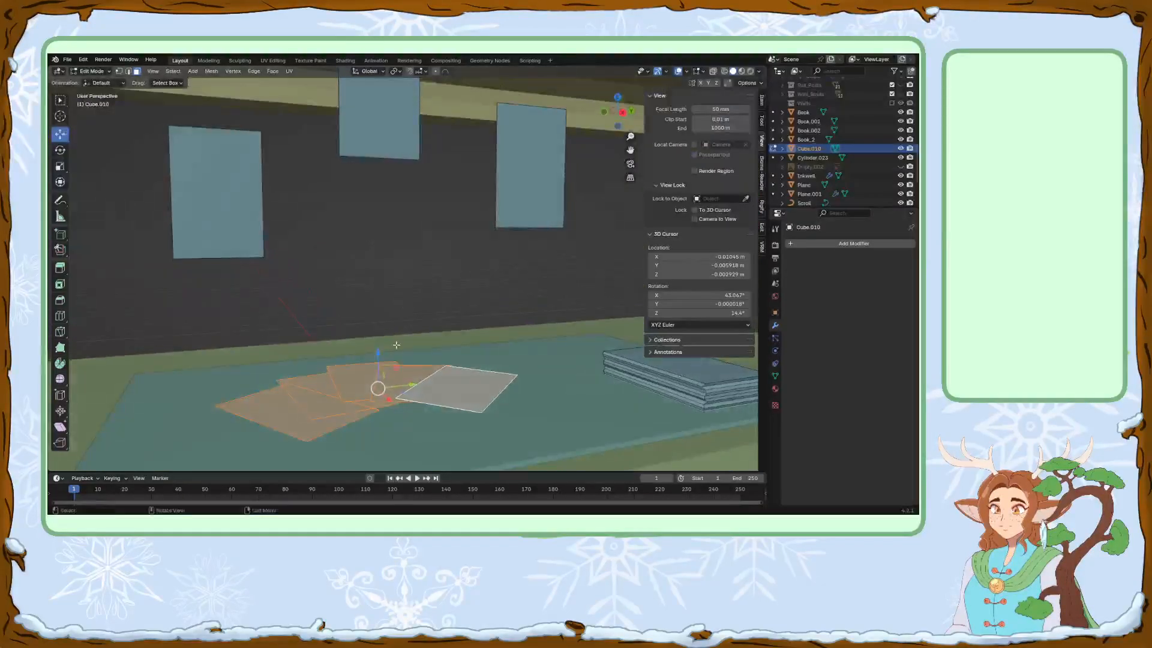
key("g")
key("z")
key("z")
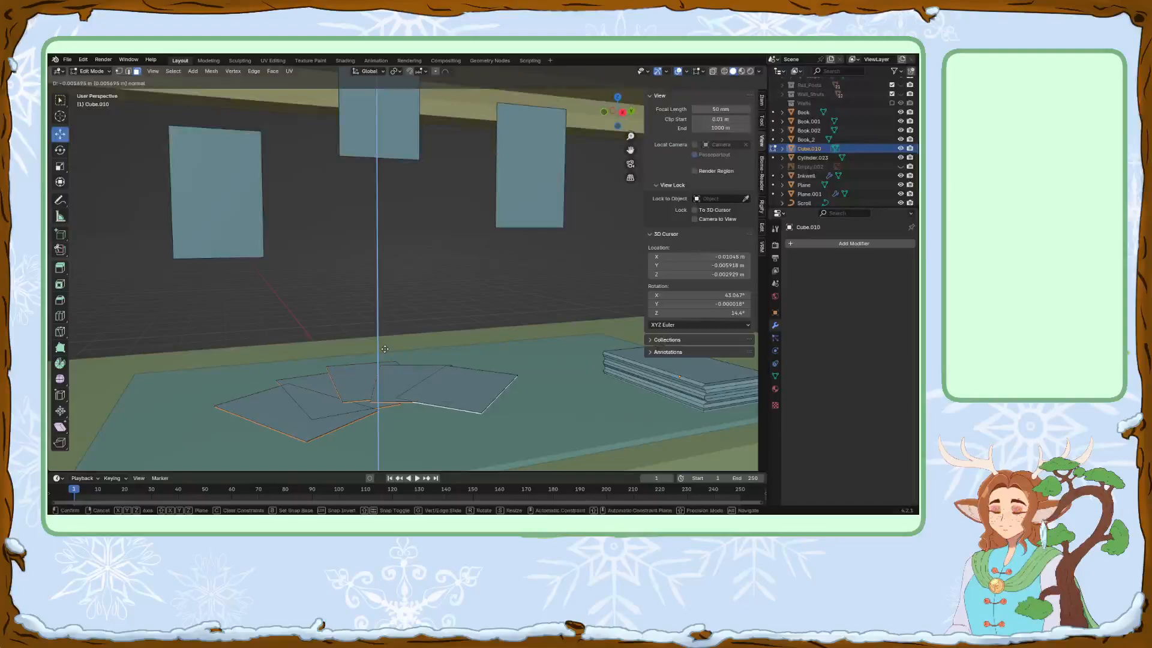
left_click(384, 349)
Select the three floating cards, extrude them about -0.015 m along their normals, and clear the selection.
left_click(456, 307)
left_click(252, 210)
left_click(379, 117, "shift")
left_click(556, 179, "shift")
middle_click_drag(558, 178, 544, 216)
key("e")
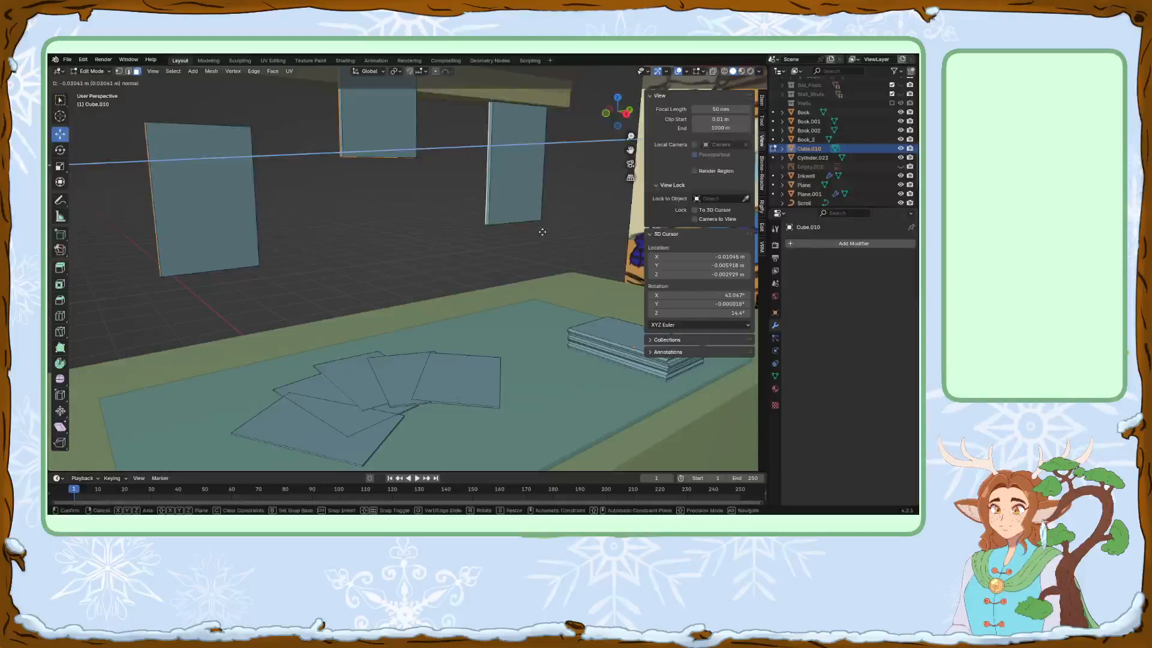
left_click(542, 232)
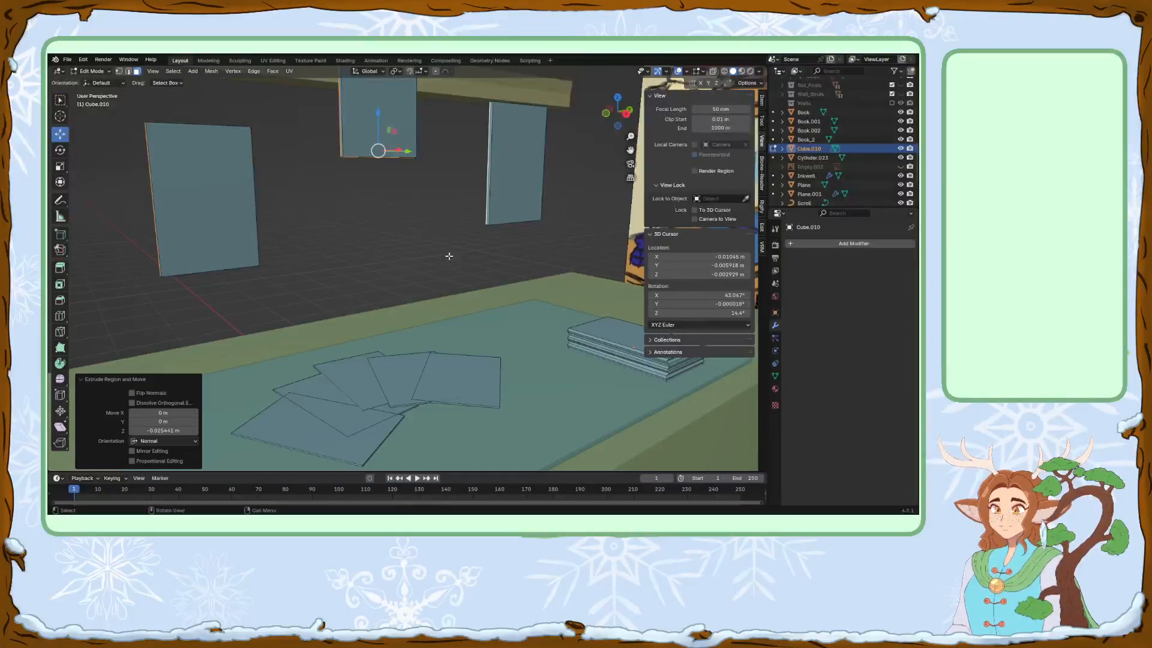
left_click(116, 84)
left_click(328, 155)
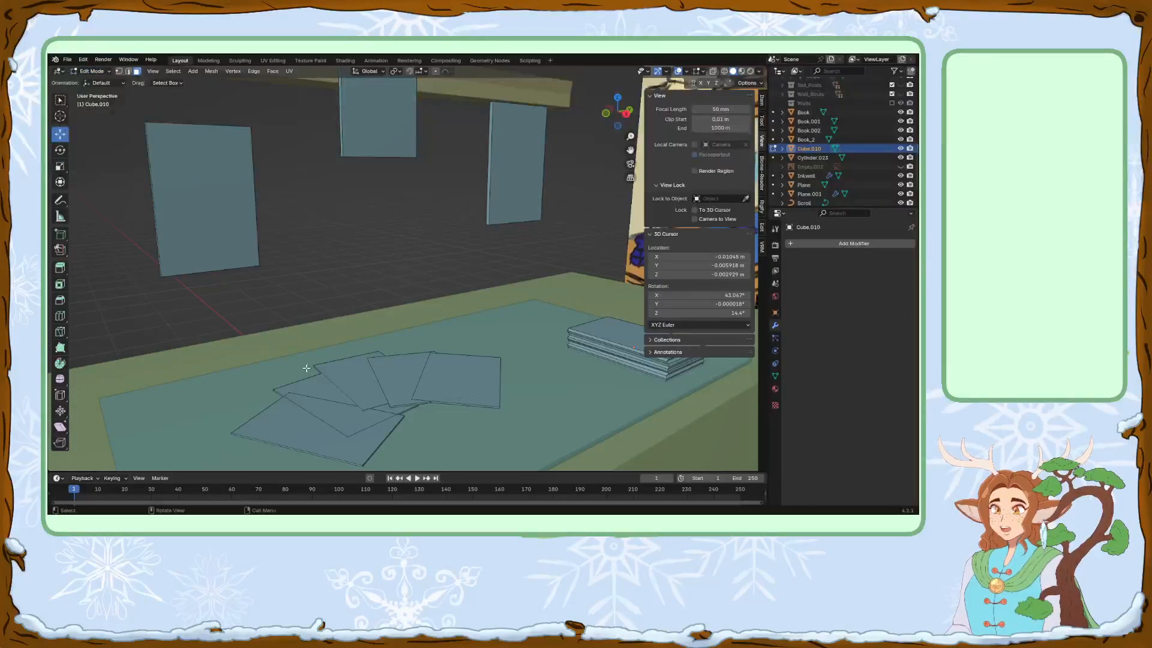
Raise the second and third fanned sheets slightly along Z in turn, including their side faces by growing each selection.
left_click(314, 391)
key("ctrl+KP_Add")
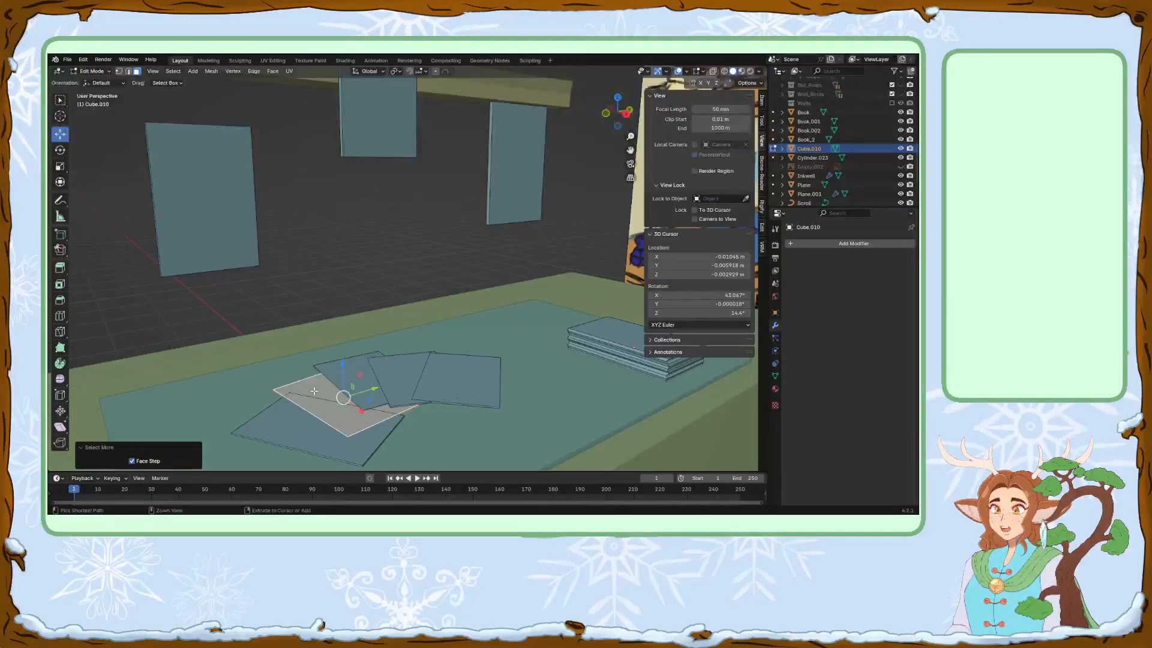
left_click_drag(342, 370, 343, 369)
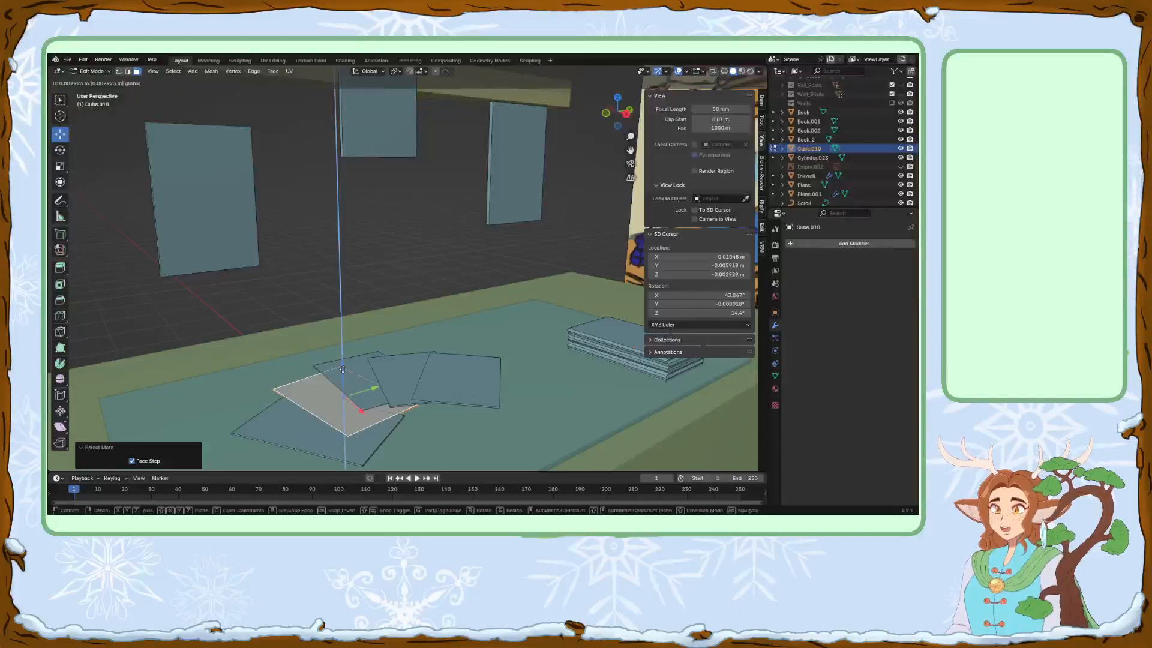
key("Escape")
left_click(368, 363)
key("ctrl+KP_Add")
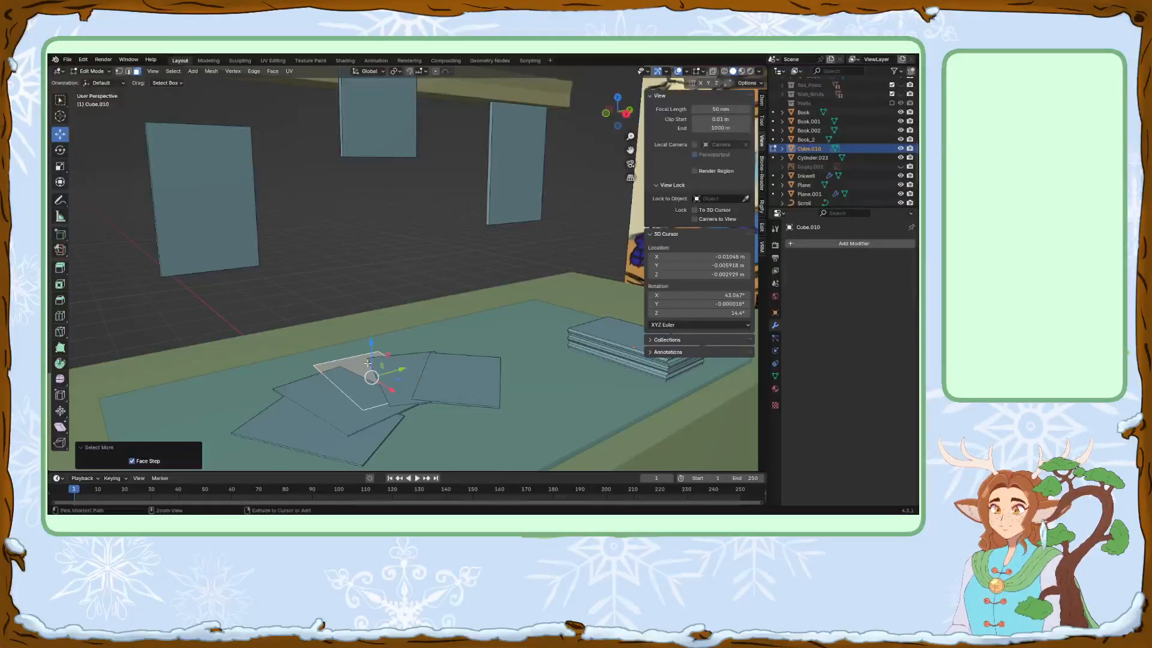
left_click_drag(371, 345, 371, 344)
Raise the fourth fanned sheet about 0.013 m and the fifth sheet about 0.019 m along Z.
left_click(412, 358)
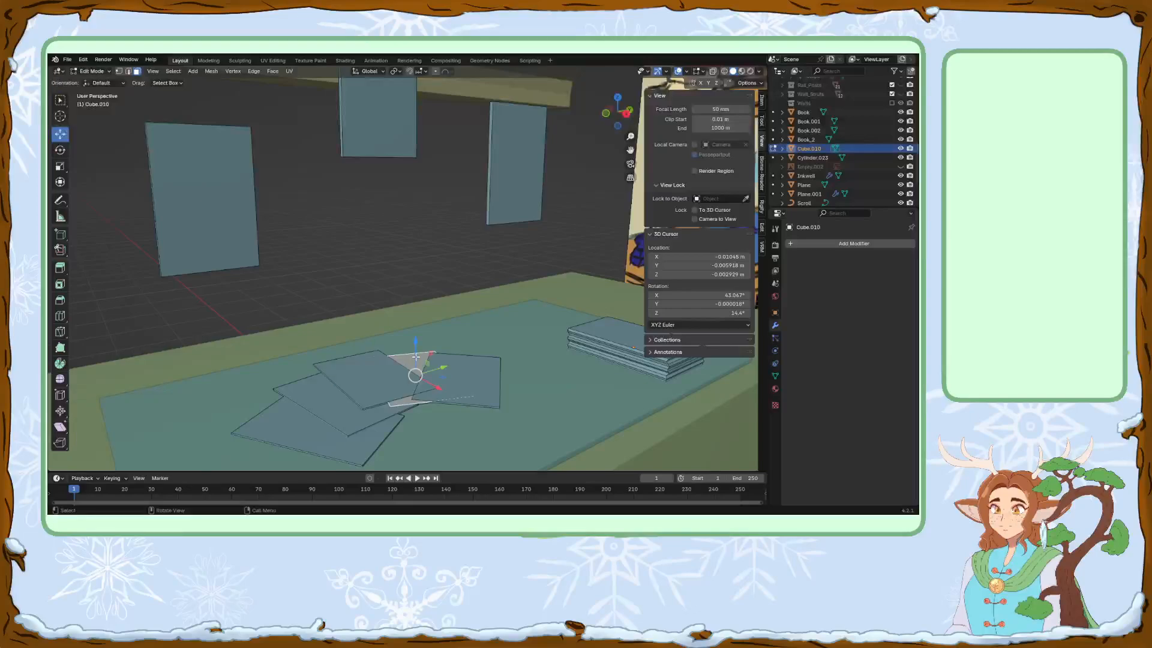
key("ctrl+KP_Add")
left_click_drag(415, 353, 416, 345)
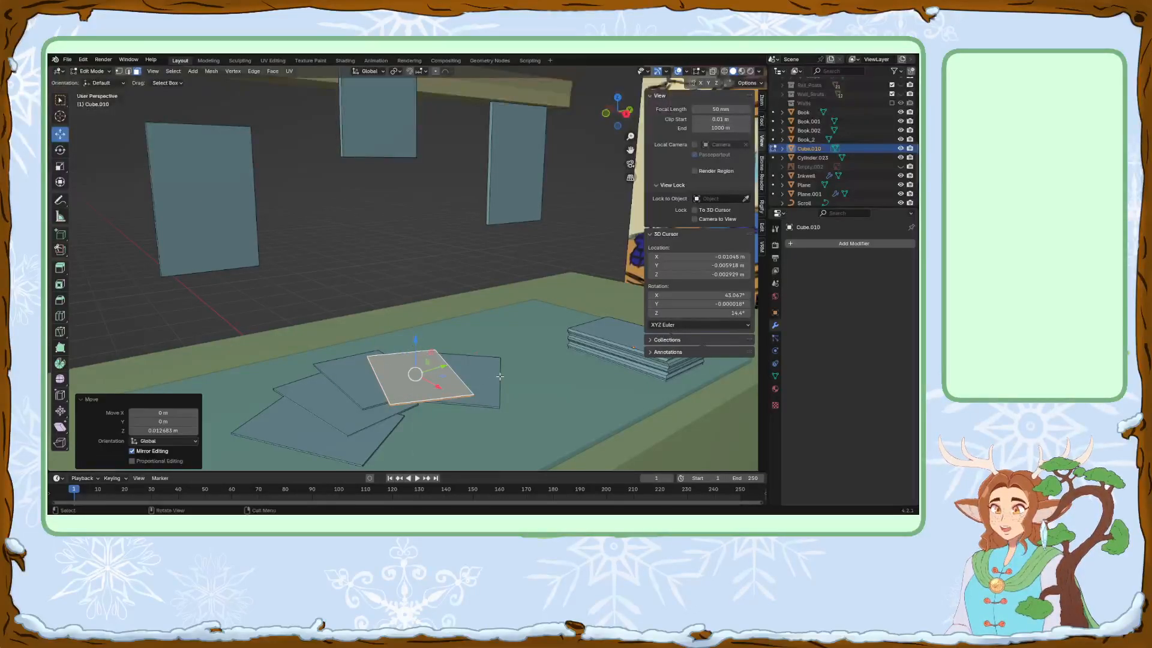
left_click(463, 377)
left_click_drag(463, 357, 463, 354)
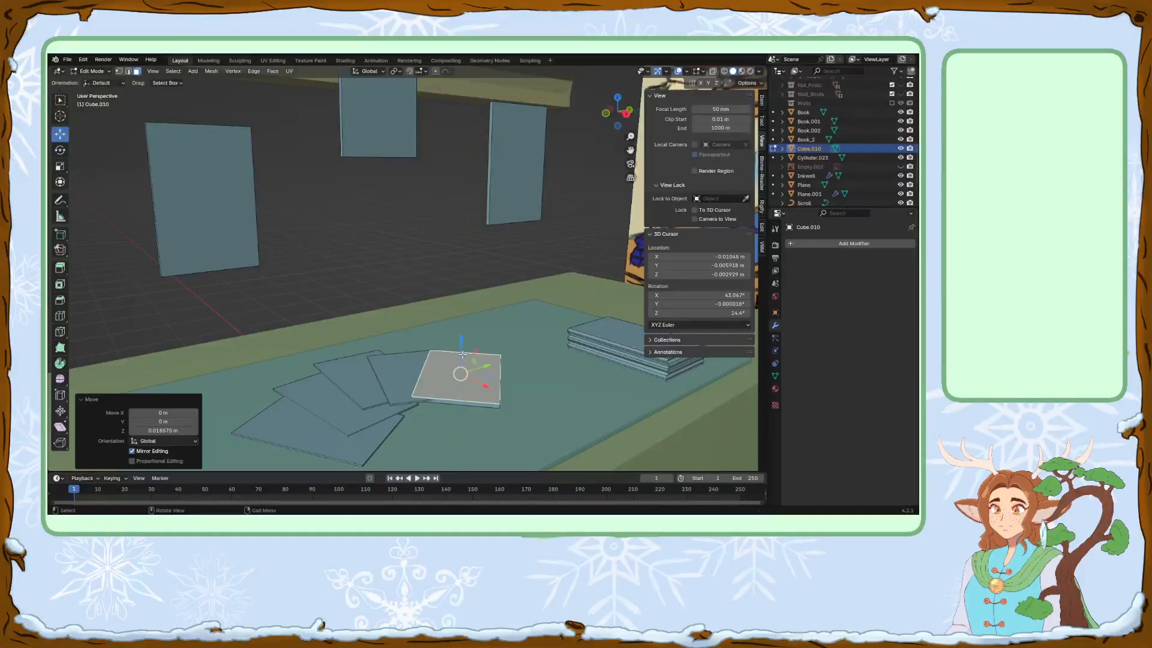
Examine the fanned sheets' overlap and the whole desk arrangement from several angles against the reference image.
left_click(364, 264)
middle_click_drag(360, 257, 398, 257)
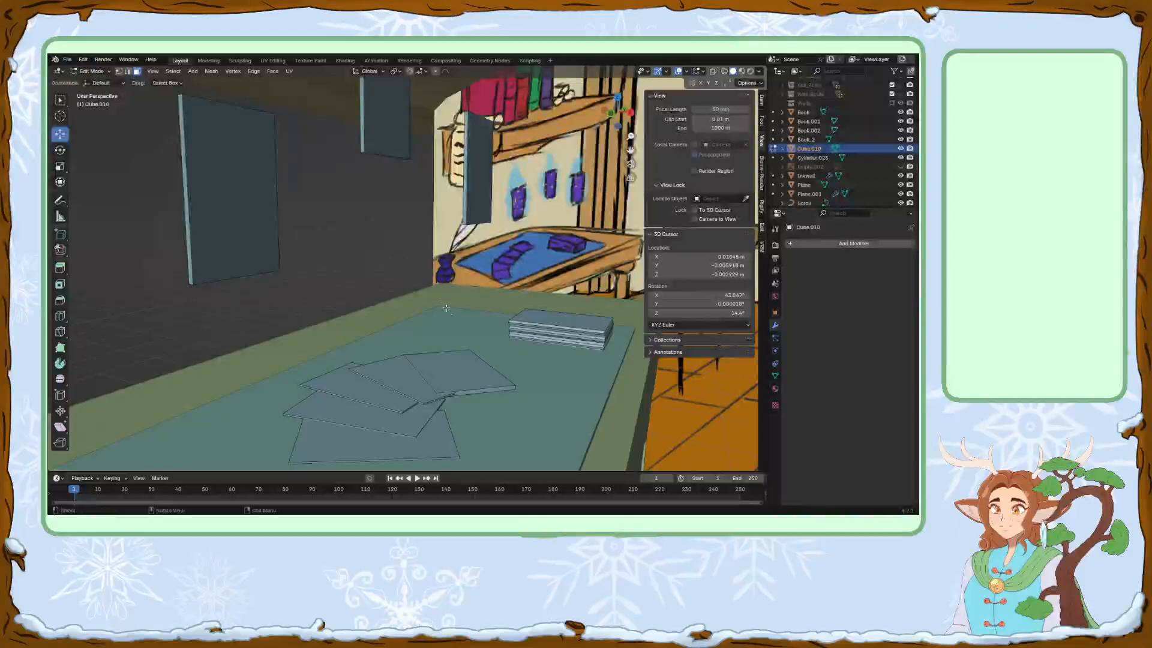
middle_click_drag(444, 301, 474, 306)
left_click(451, 356)
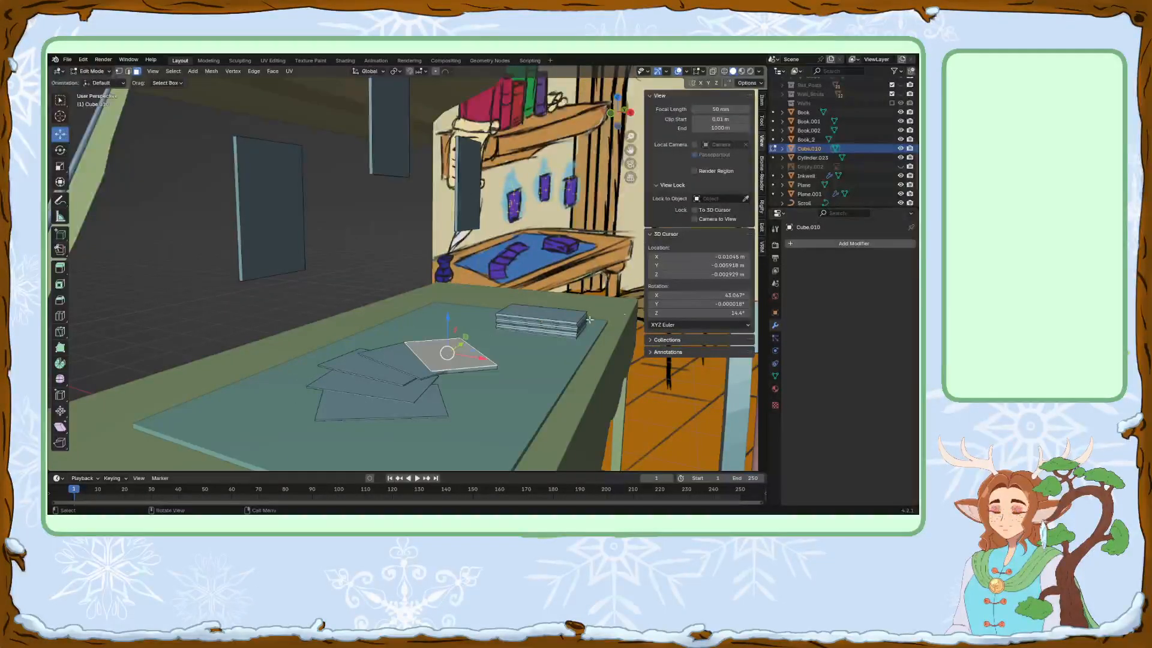
middle_click_drag(580, 320, 509, 355)
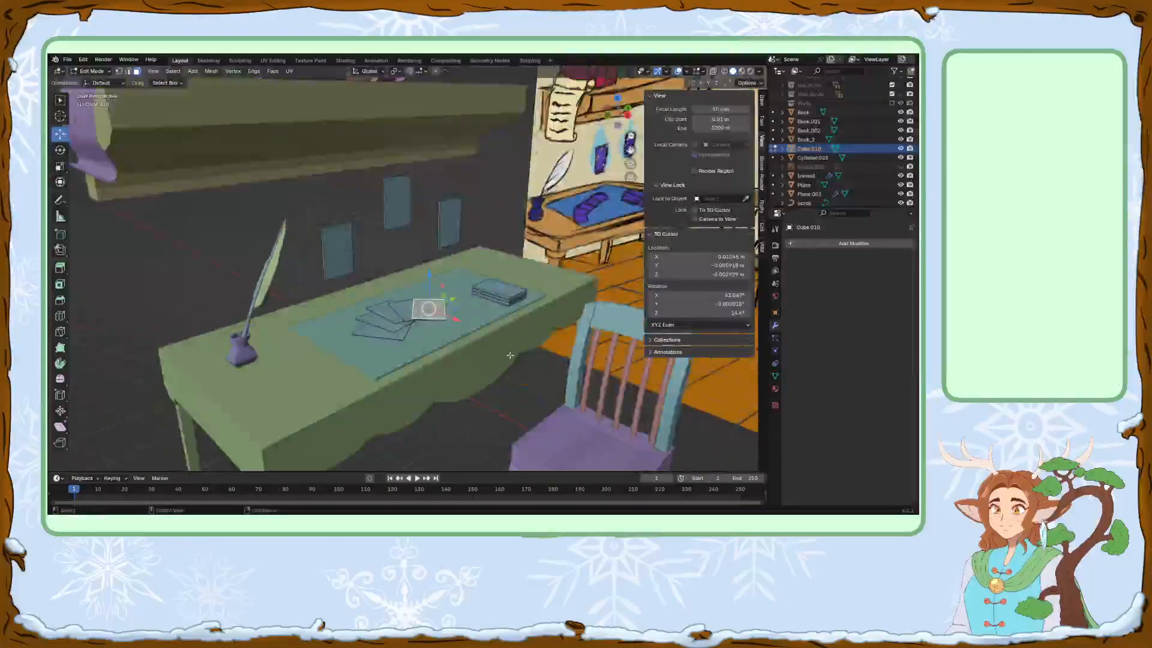
scroll(509, 355, "down", 4)
middle_click_drag(440, 343, 468, 334)
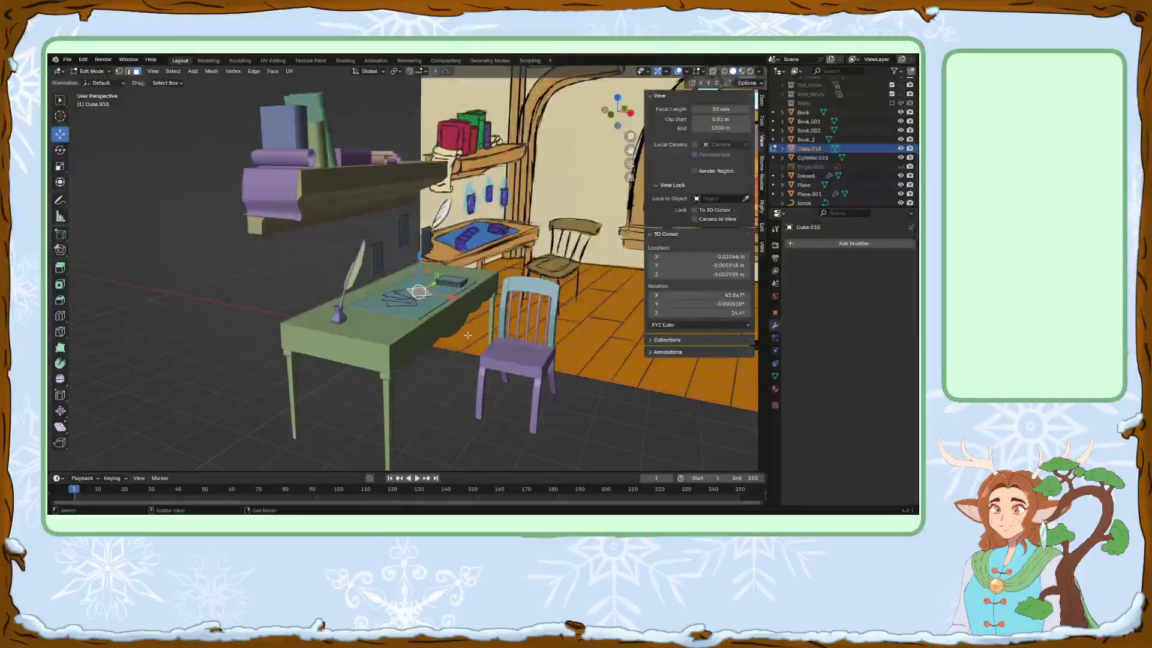
scroll(540, 345, "down", 1)
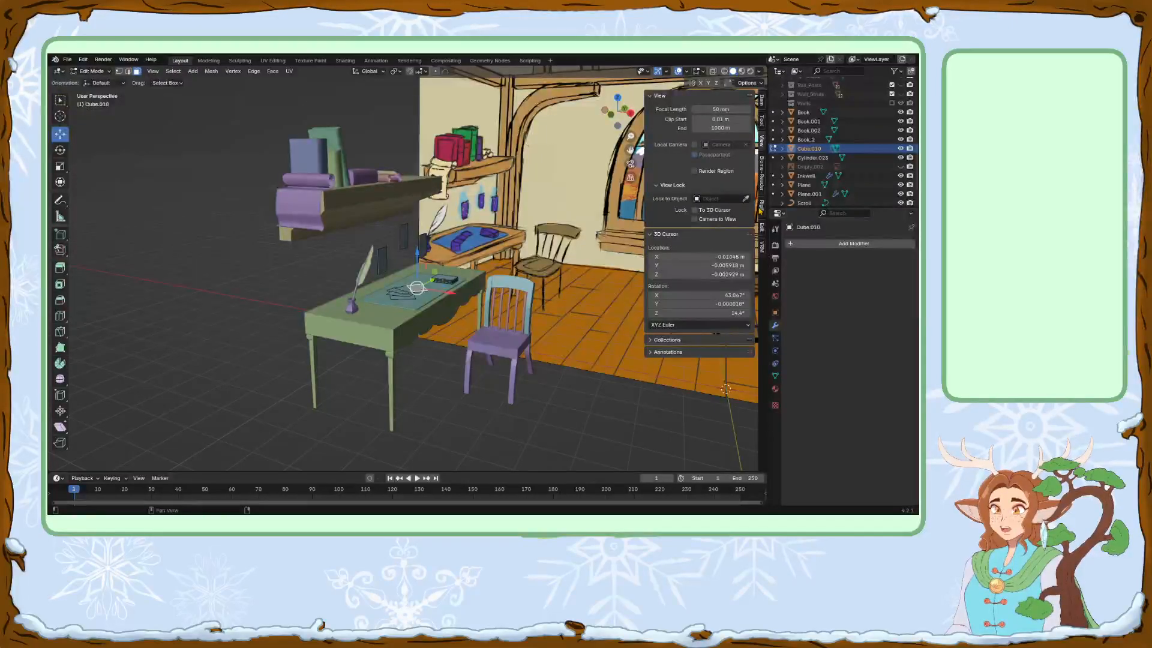
Save the room scene to its existing file.
left_click(67, 59)
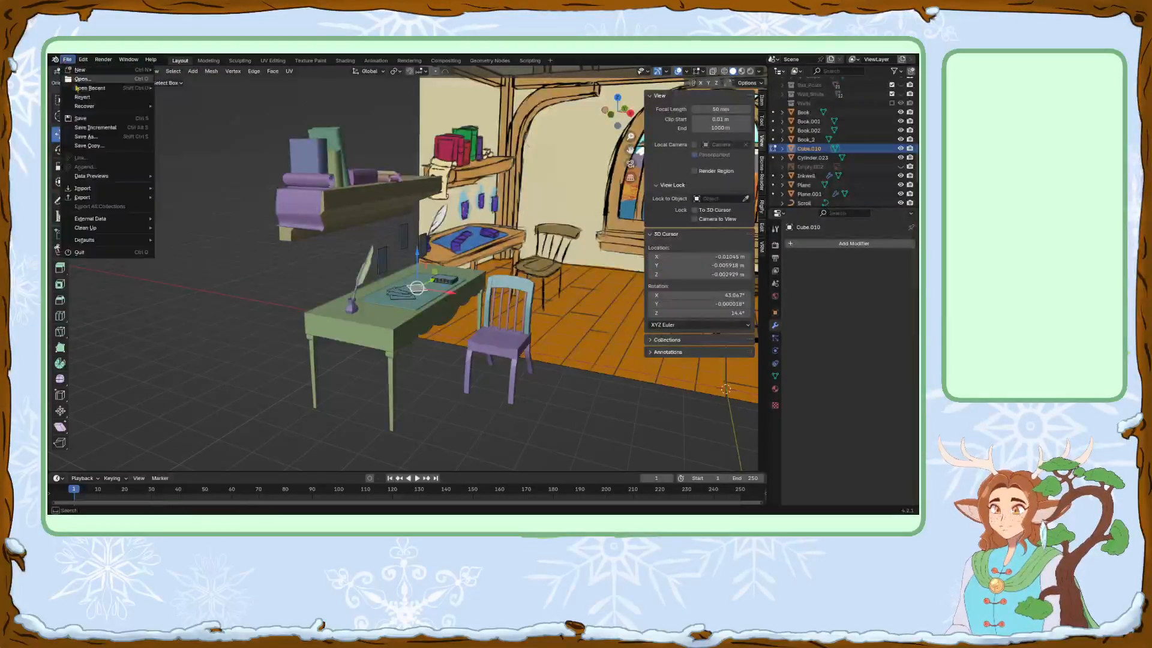
left_click(79, 118)
scroll(449, 259, "up", 3)
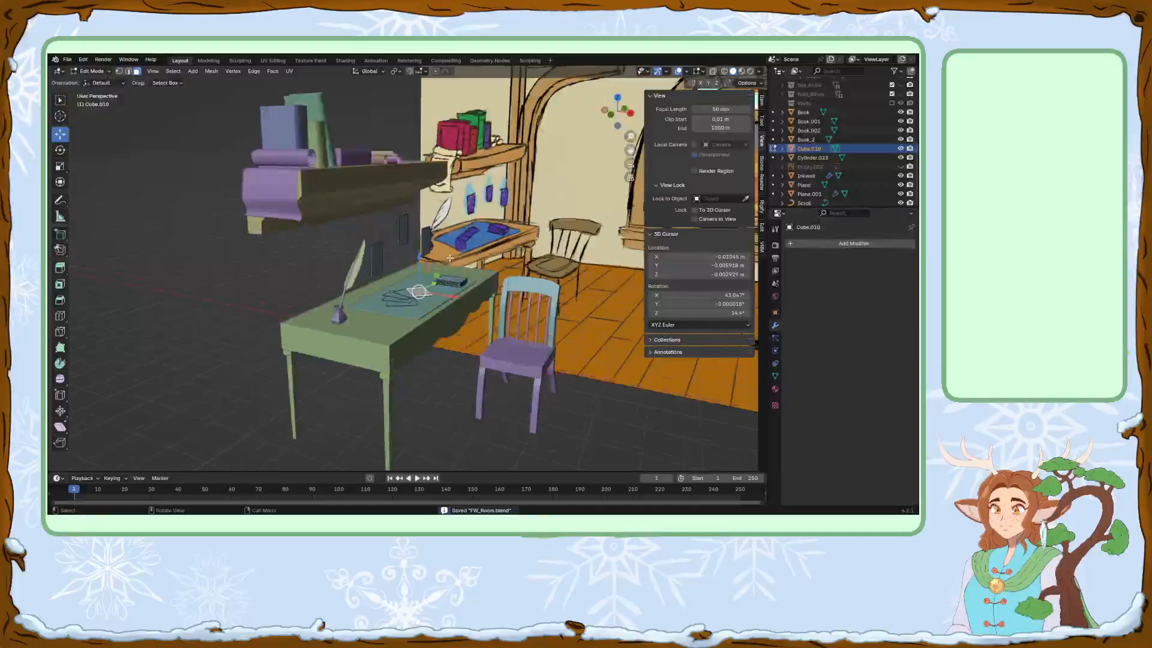
middle_click_drag(449, 259, 435, 259)
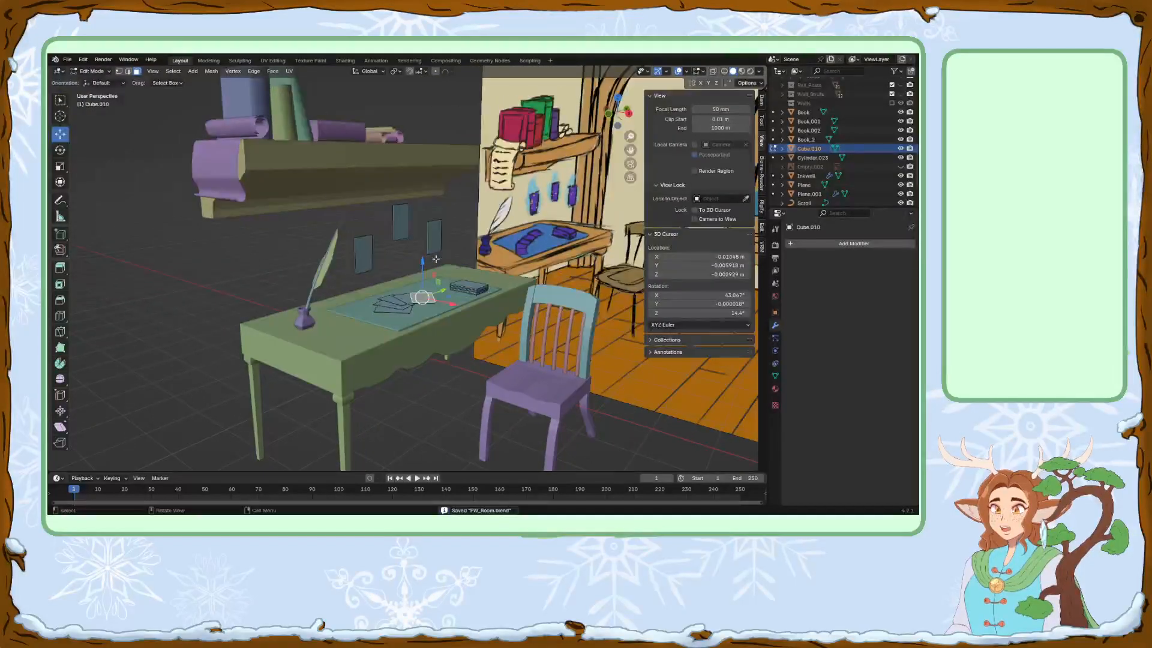